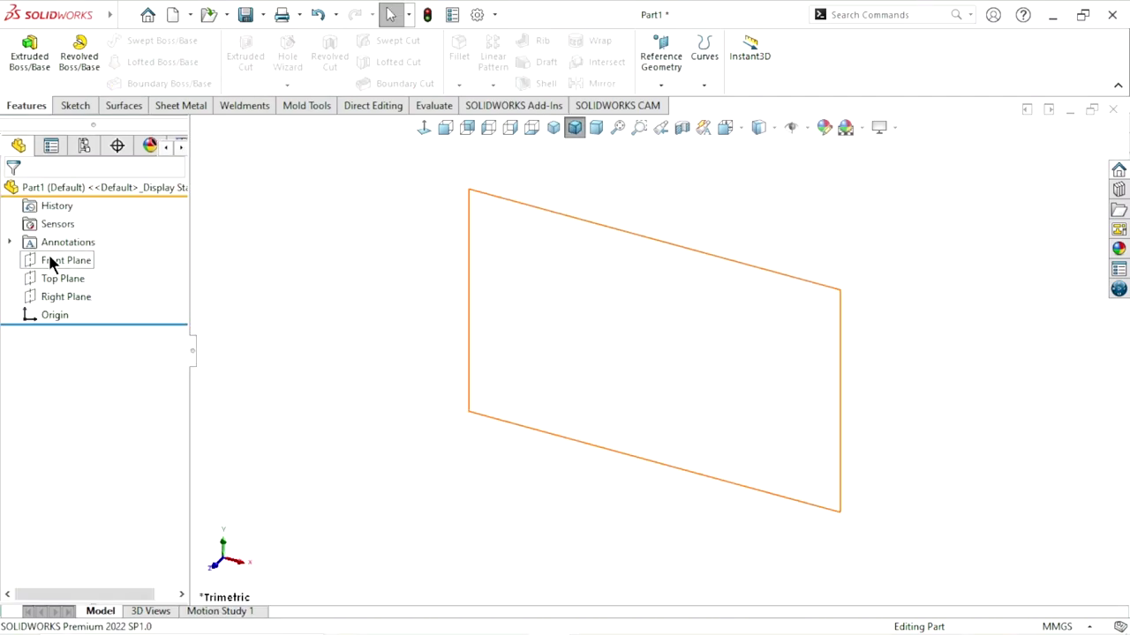
Step: Start a sketch on the Right Plane and draw a horizontal centerline across the origin
click(50, 297)
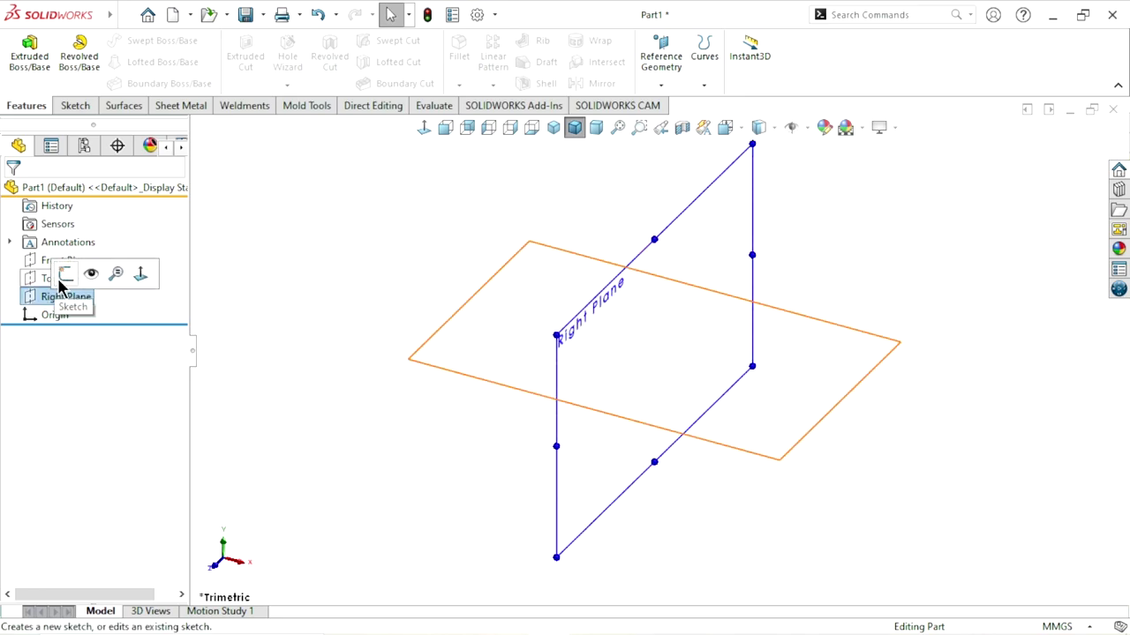
click(67, 272)
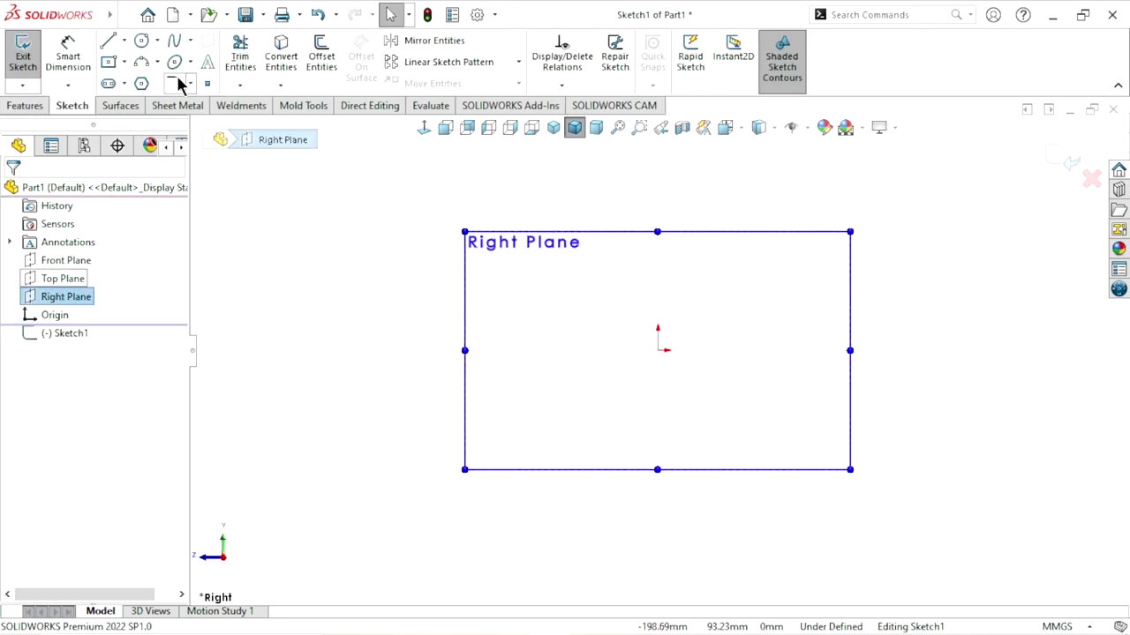
click(124, 39)
click(146, 81)
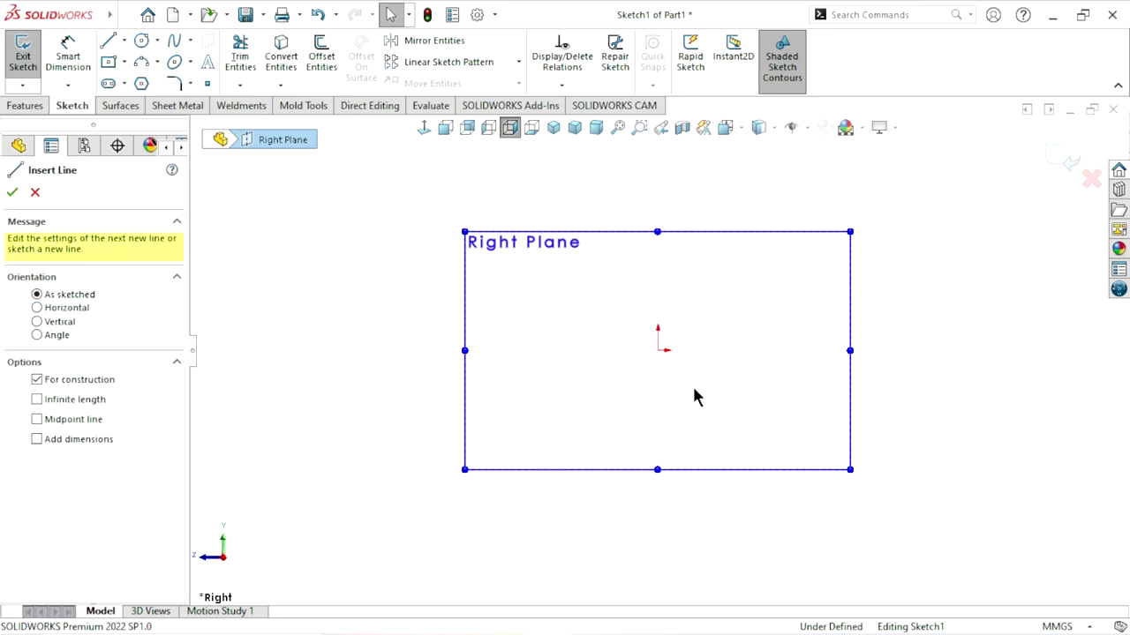
click(489, 351)
click(886, 350)
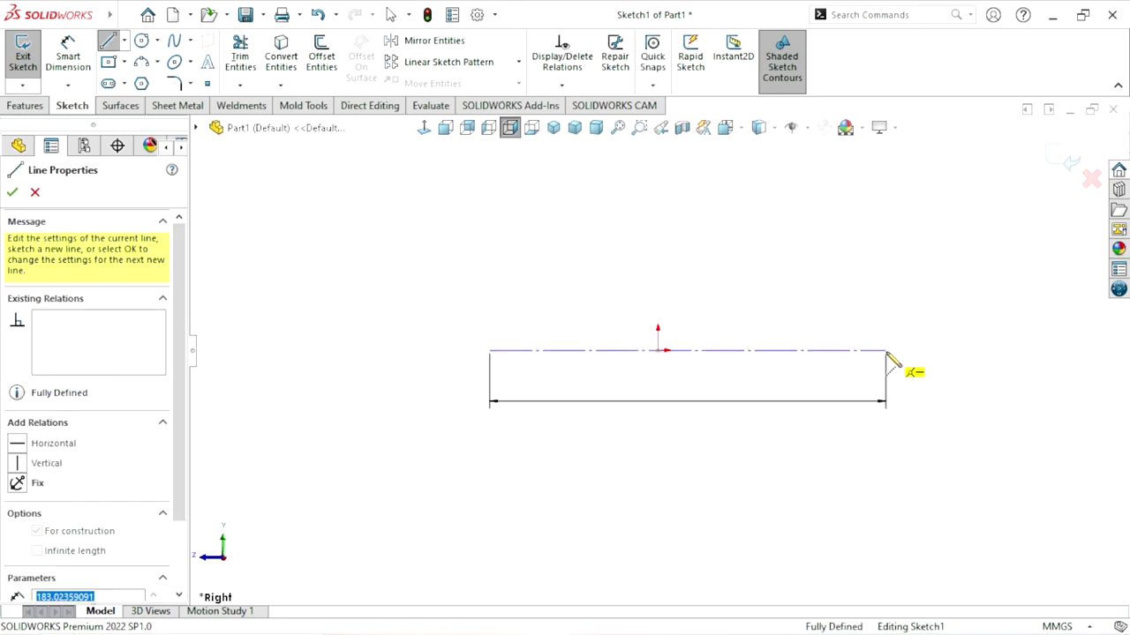
right_click(849, 322)
click(874, 321)
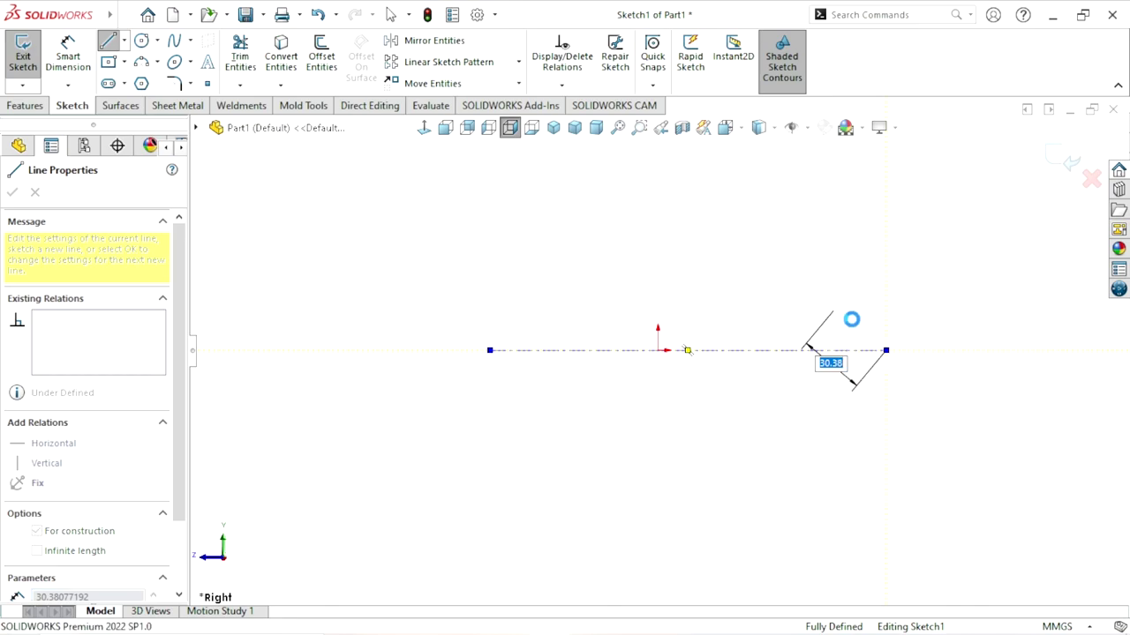
Step: Add a Midpoint relation between the centerline and the origin
click(724, 357)
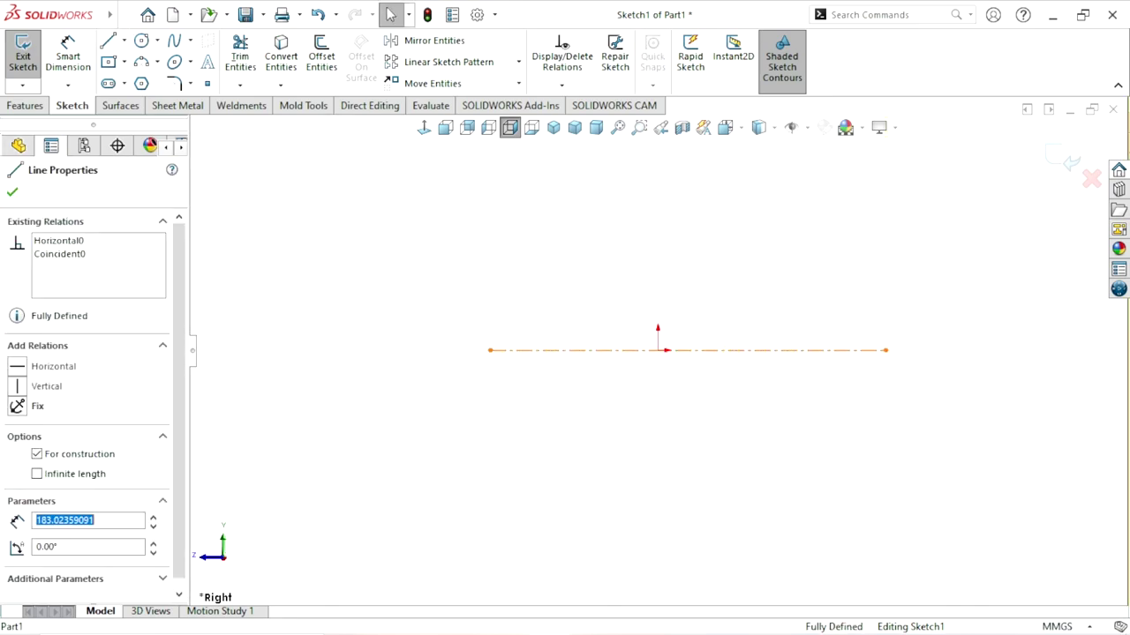
ctrl+click(657, 351)
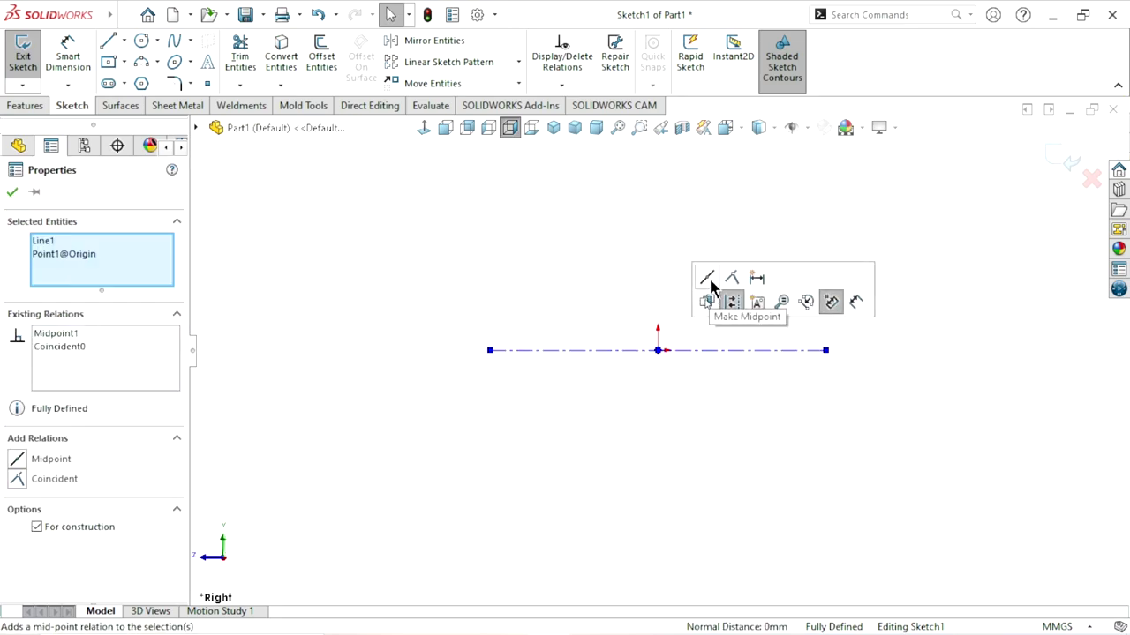
key(f)
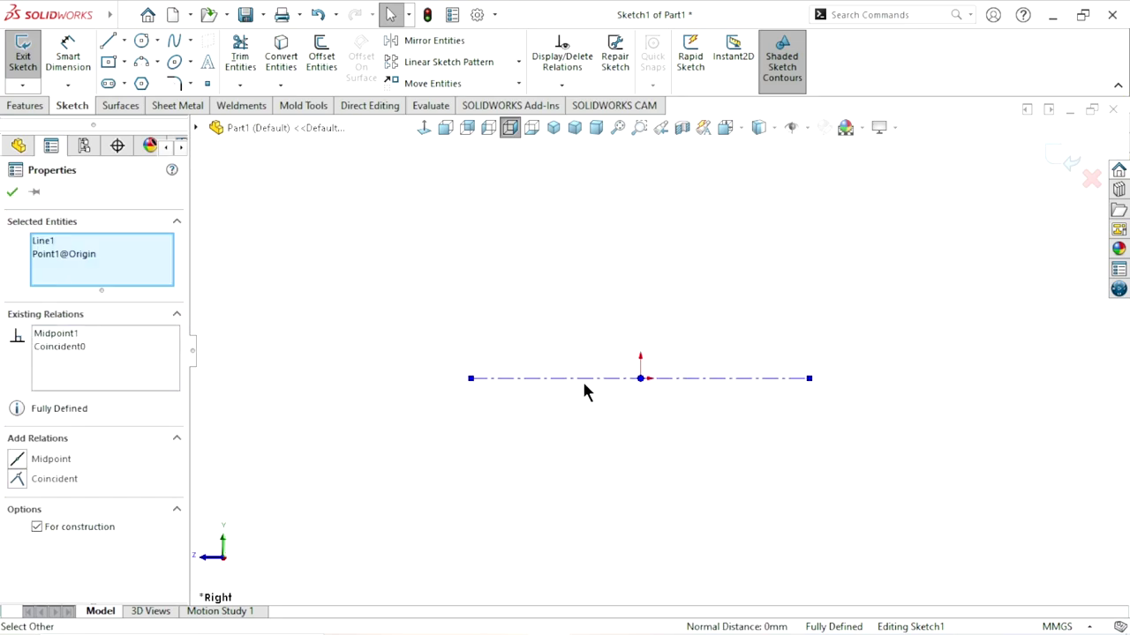
click(12, 194)
Step: Draw the left edge, first tread, first riser and second tread from the centerline's left end
click(106, 42)
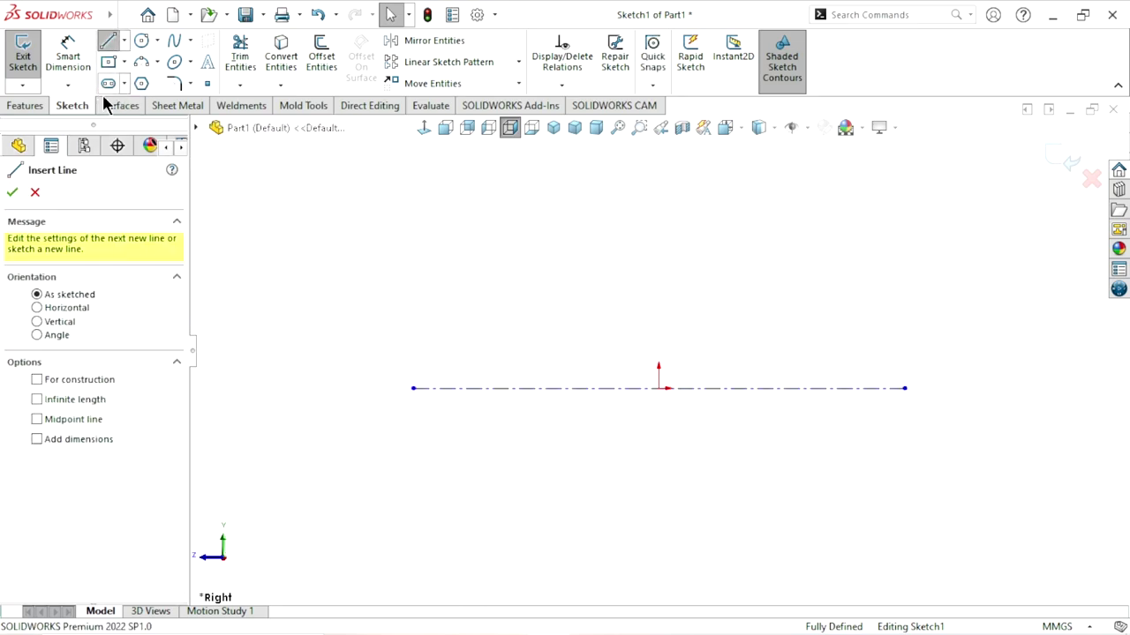
drag(413, 388, 413, 265)
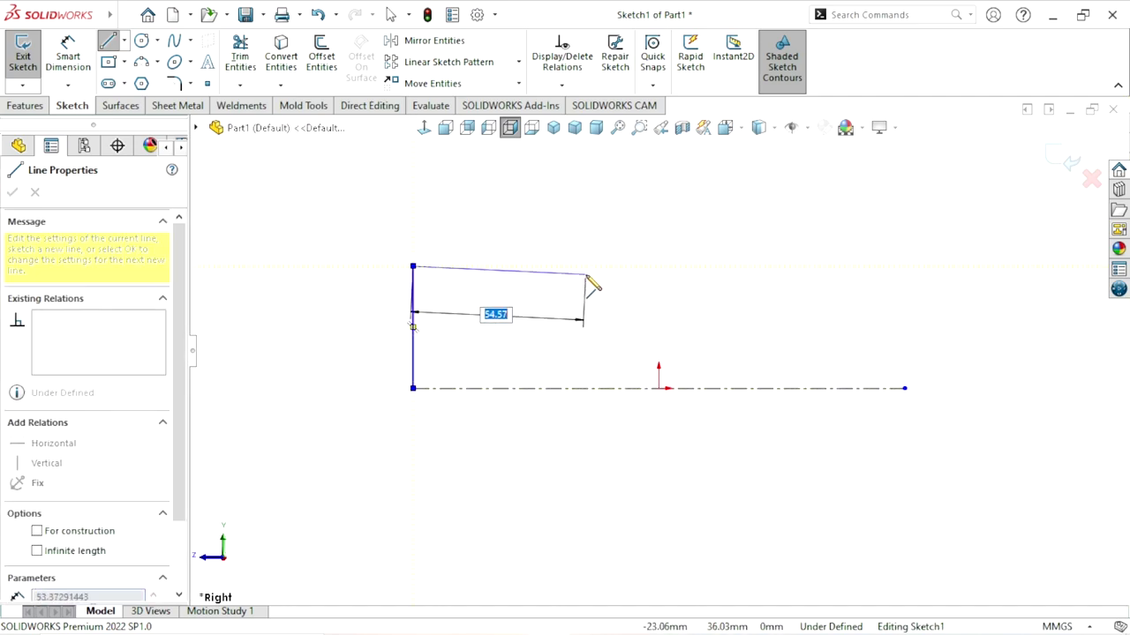
click(590, 266)
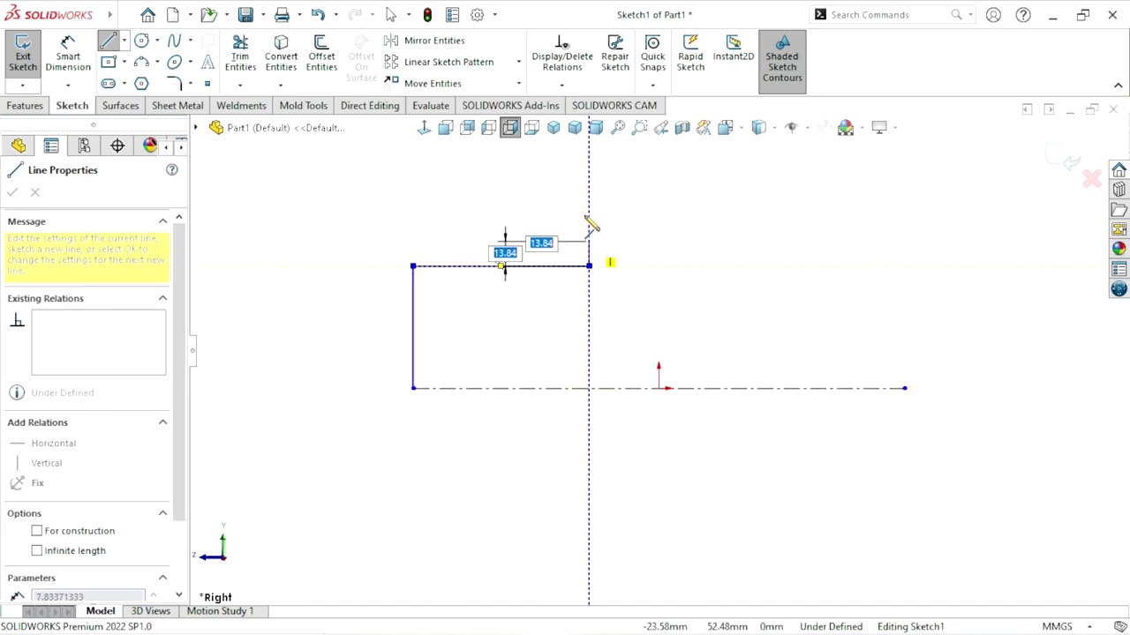
click(590, 188)
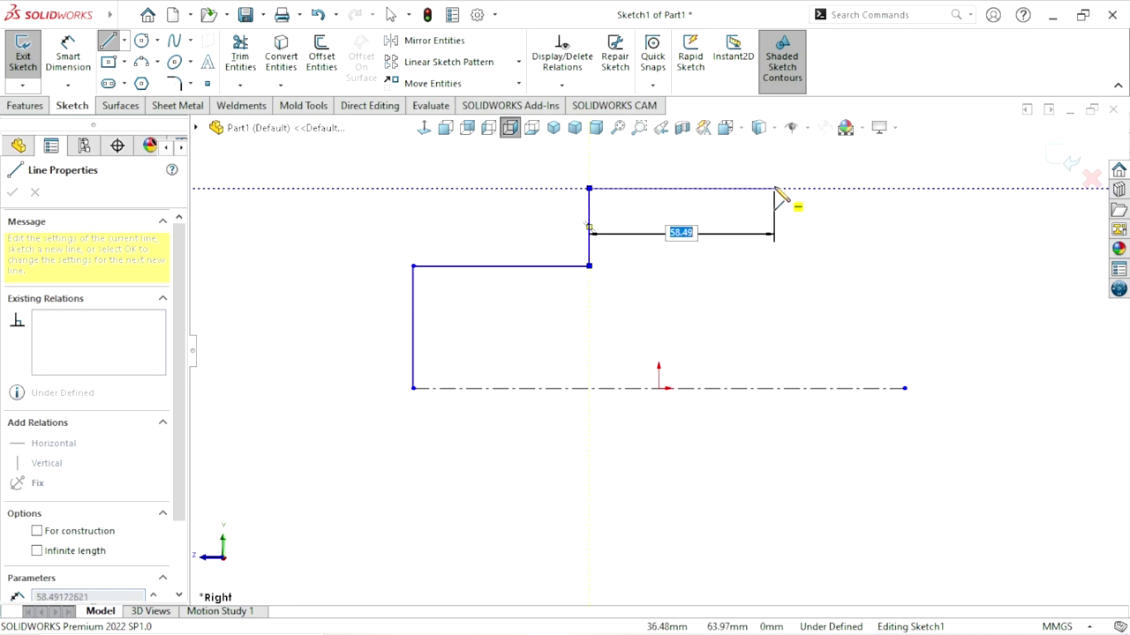
click(774, 188)
Step: Finish the outline with the second riser, top edge and right edge down to the centerline
key(z)
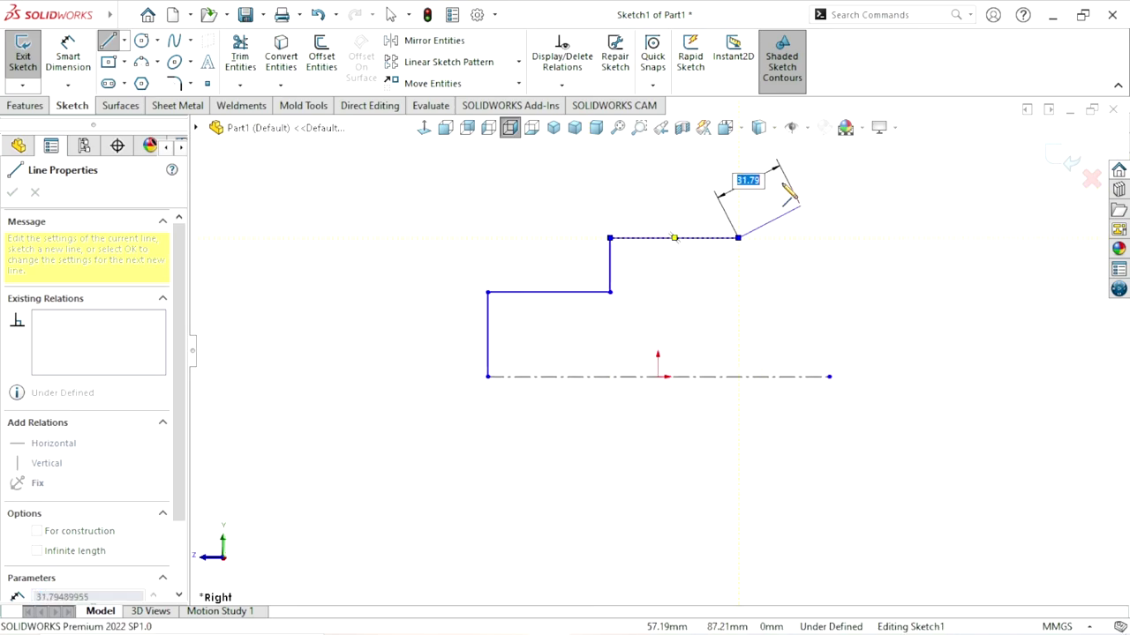
click(738, 156)
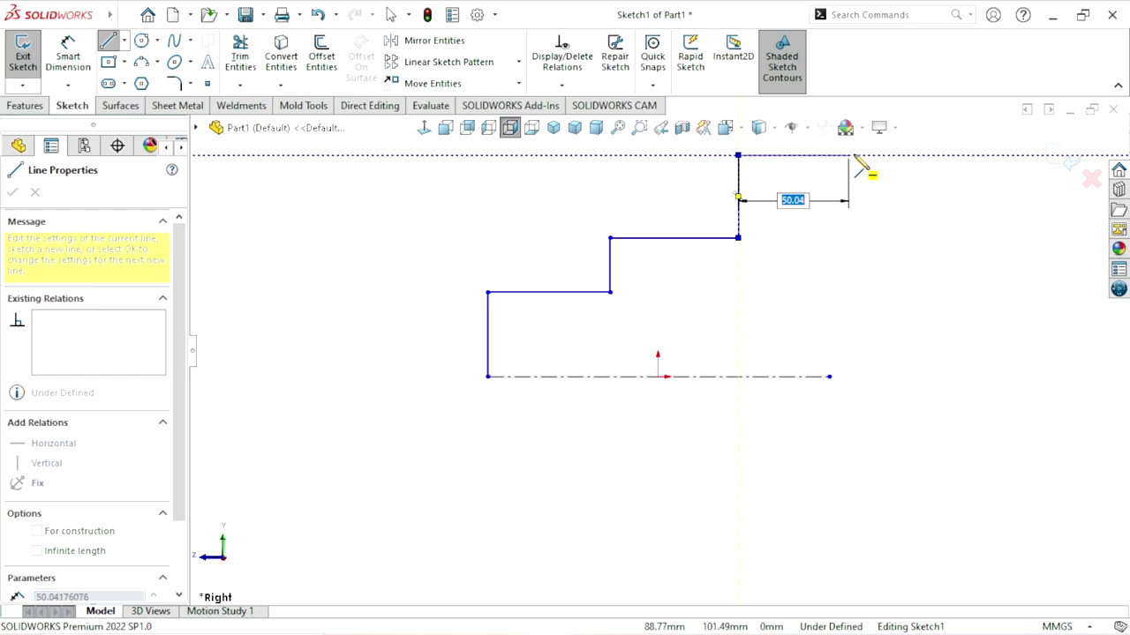
click(829, 155)
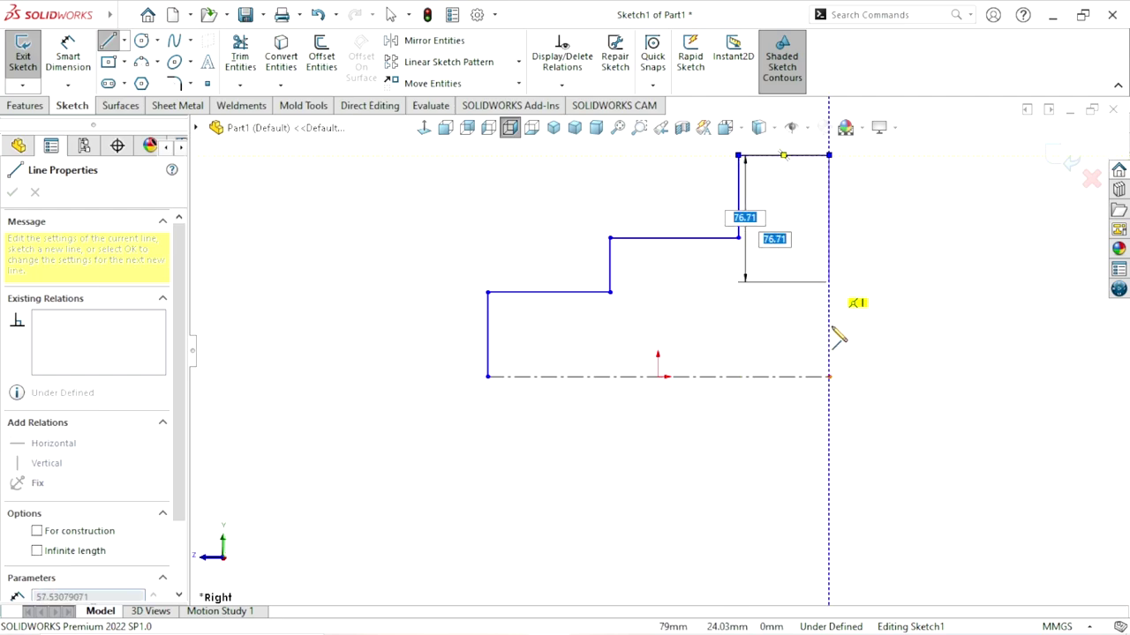
click(829, 377)
right_click(852, 354)
click(883, 368)
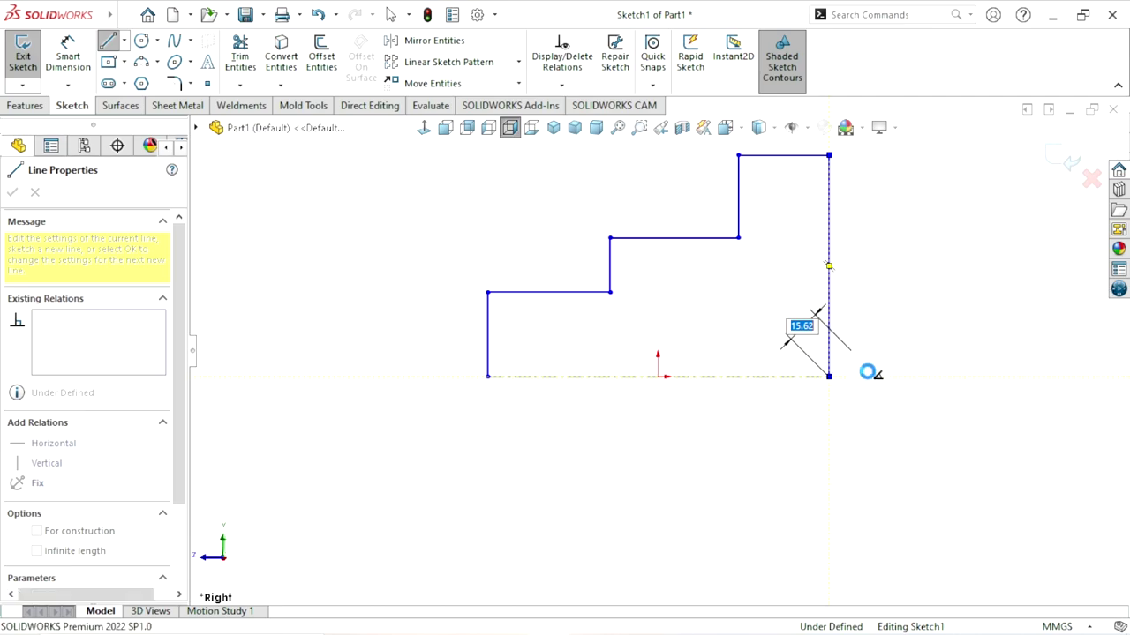
scroll(684, 237, up, 2)
scroll(686, 247, down, 2)
scroll(696, 300, down, 1)
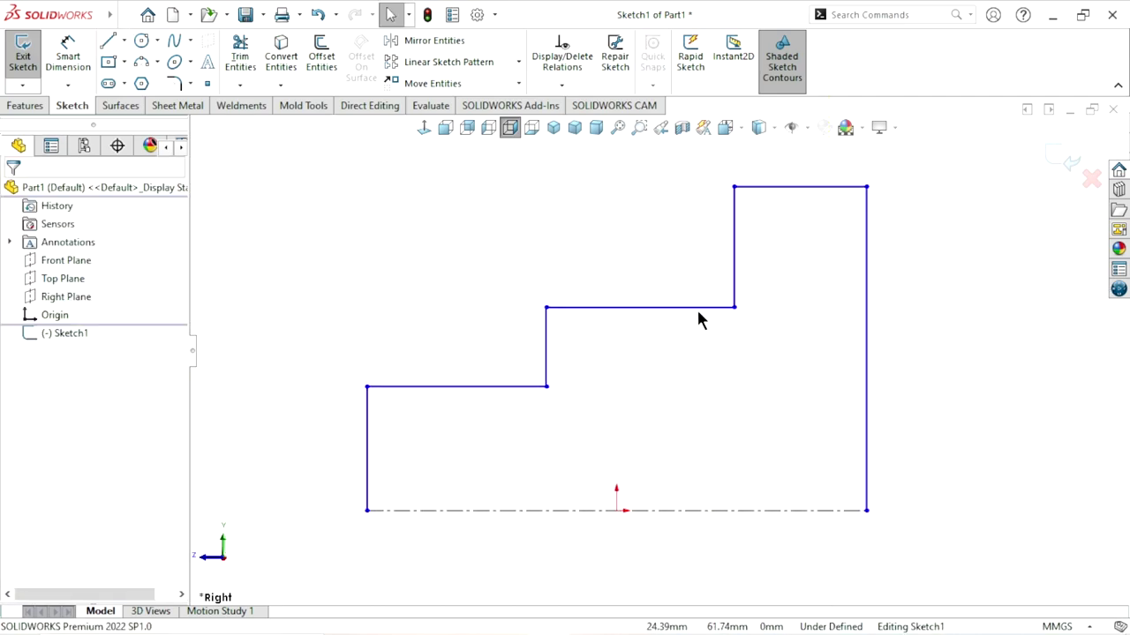
scroll(697, 310, up, 2)
click(68, 55)
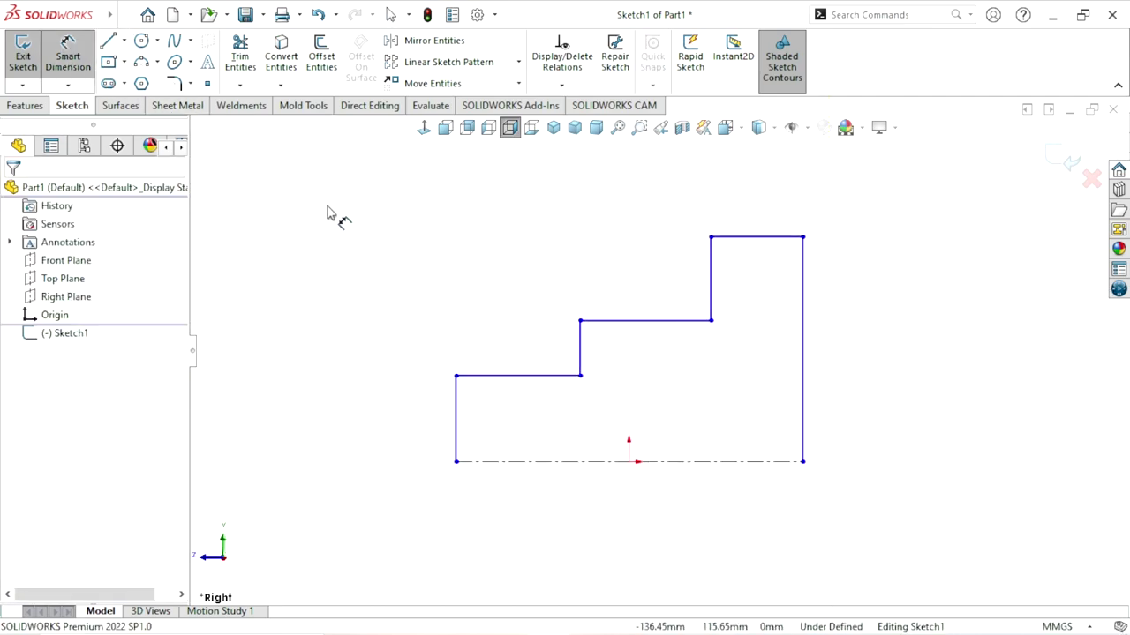
Step: Dimension the right edge height to 76.50 and the top edge width to 39.00
click(849, 369)
click(854, 369)
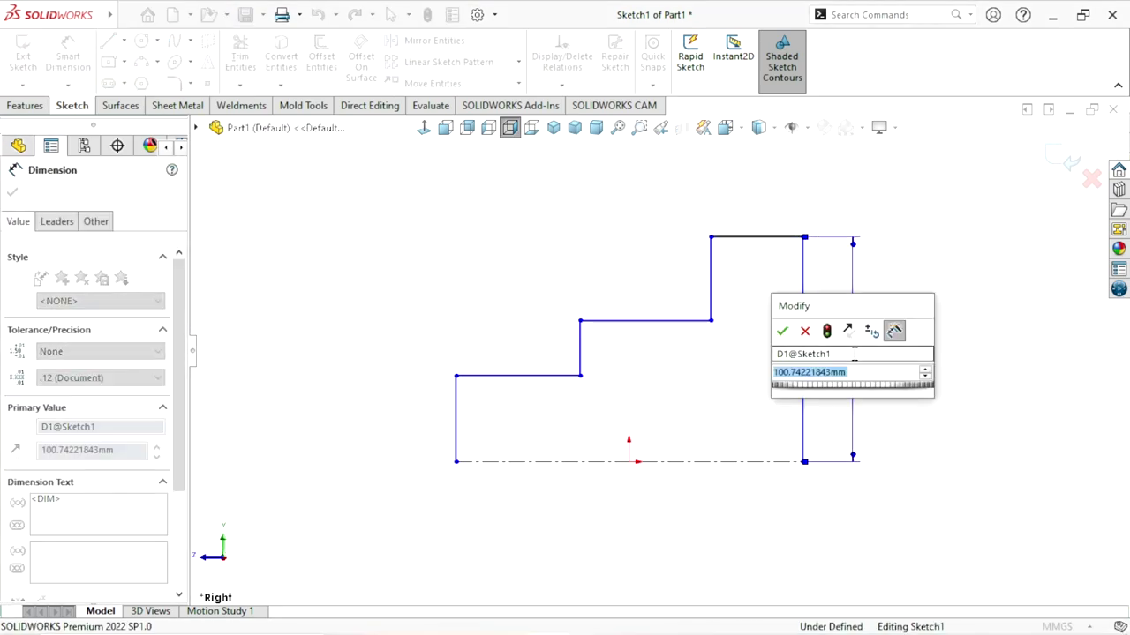
text(76.5)
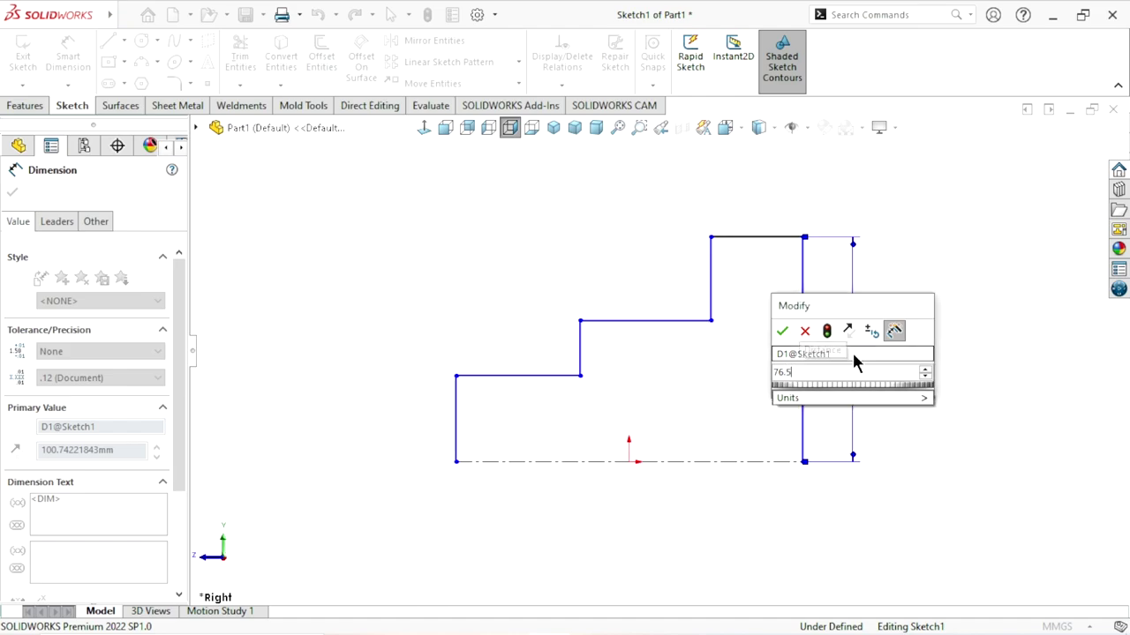
click(782, 333)
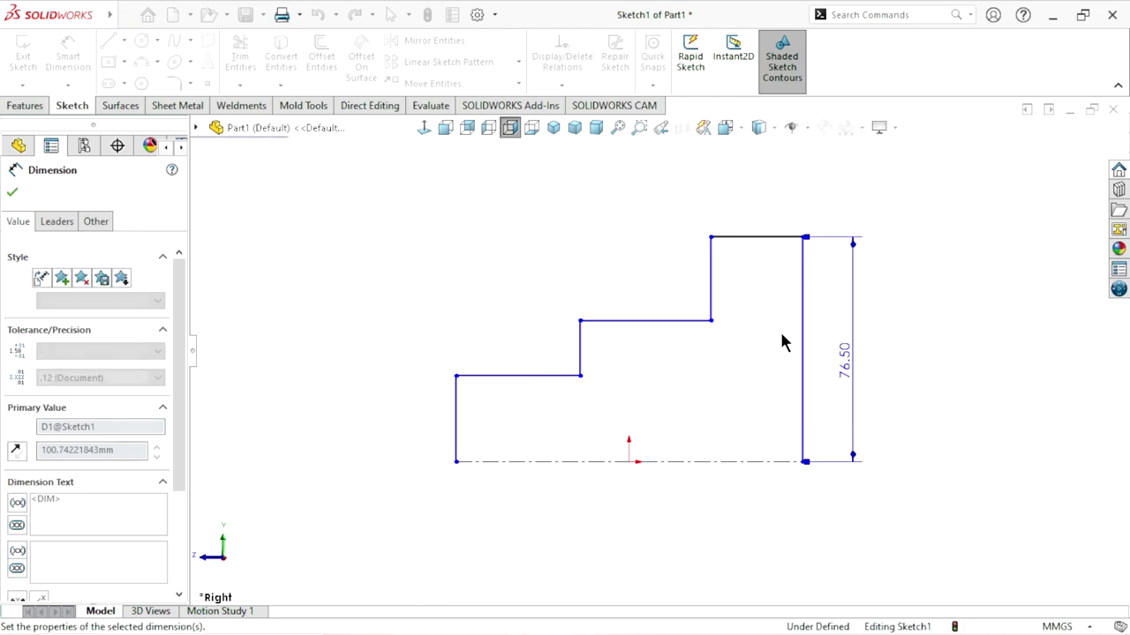
click(743, 245)
click(751, 183)
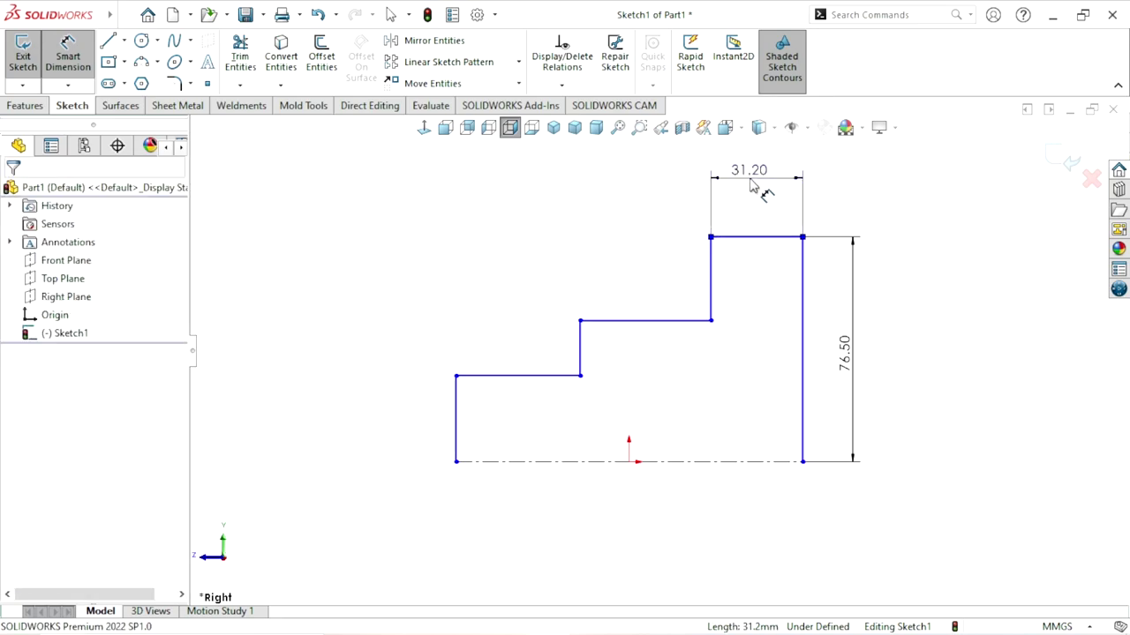
click(751, 184)
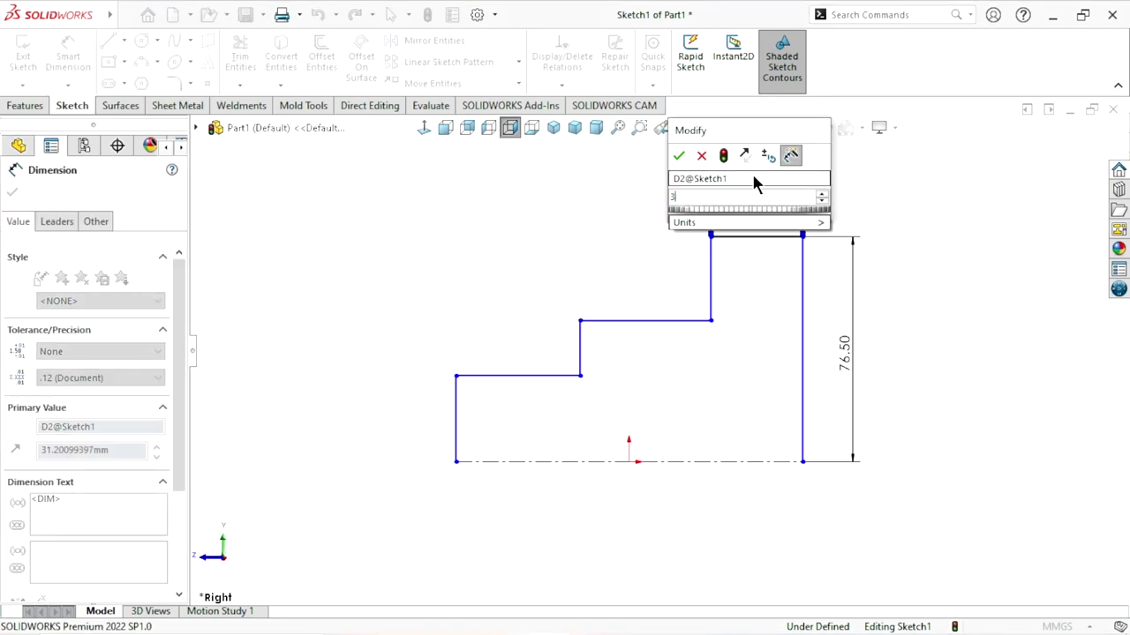
text(31.2)
key(Return)
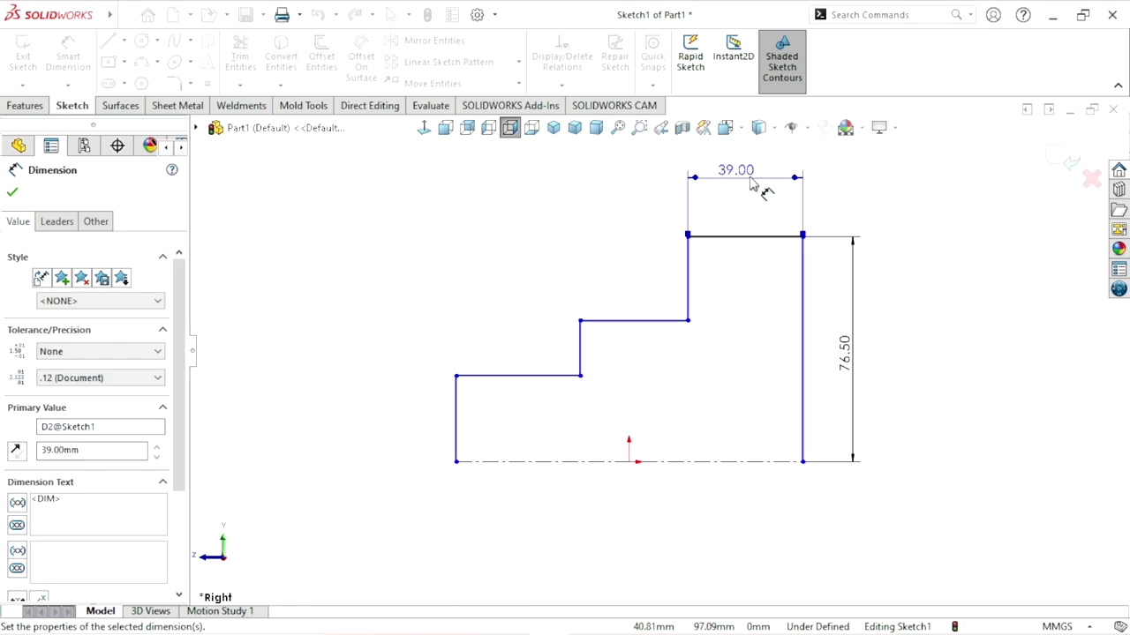
Step: Dimension the middle tread to 34.70 and the bottom tread to 34.50
click(621, 320)
click(614, 280)
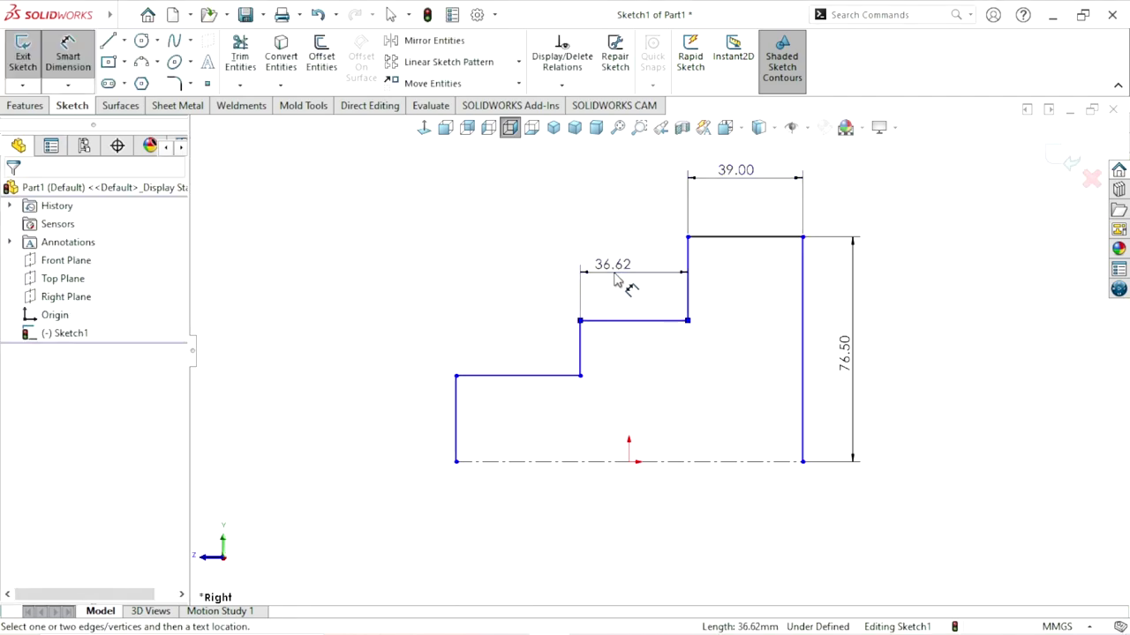
text(34)
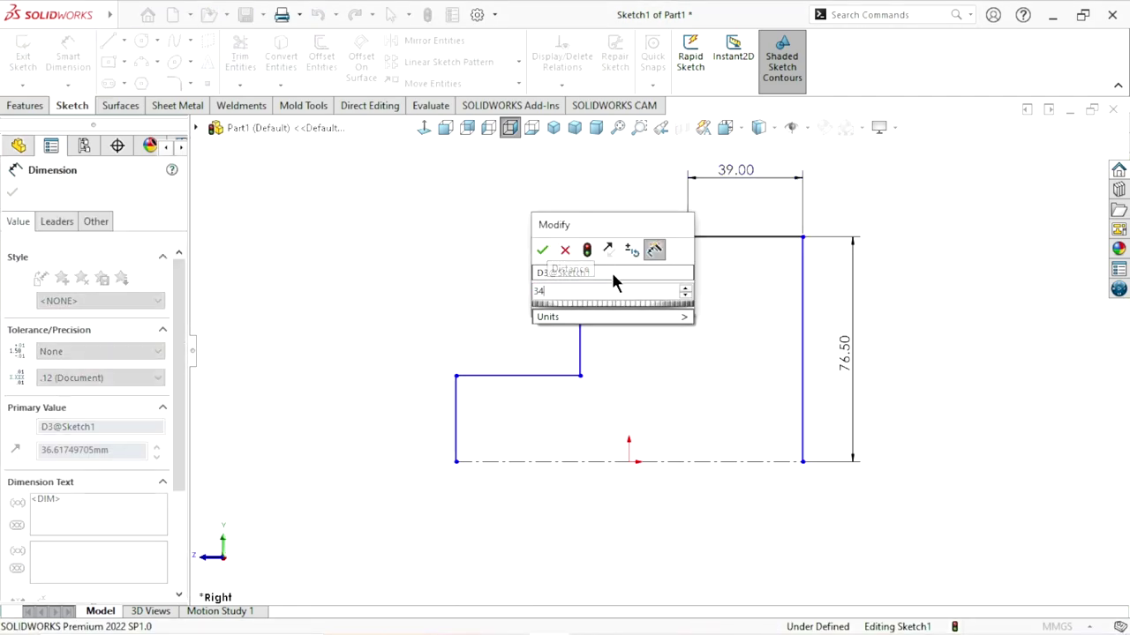
text(.7)
click(542, 250)
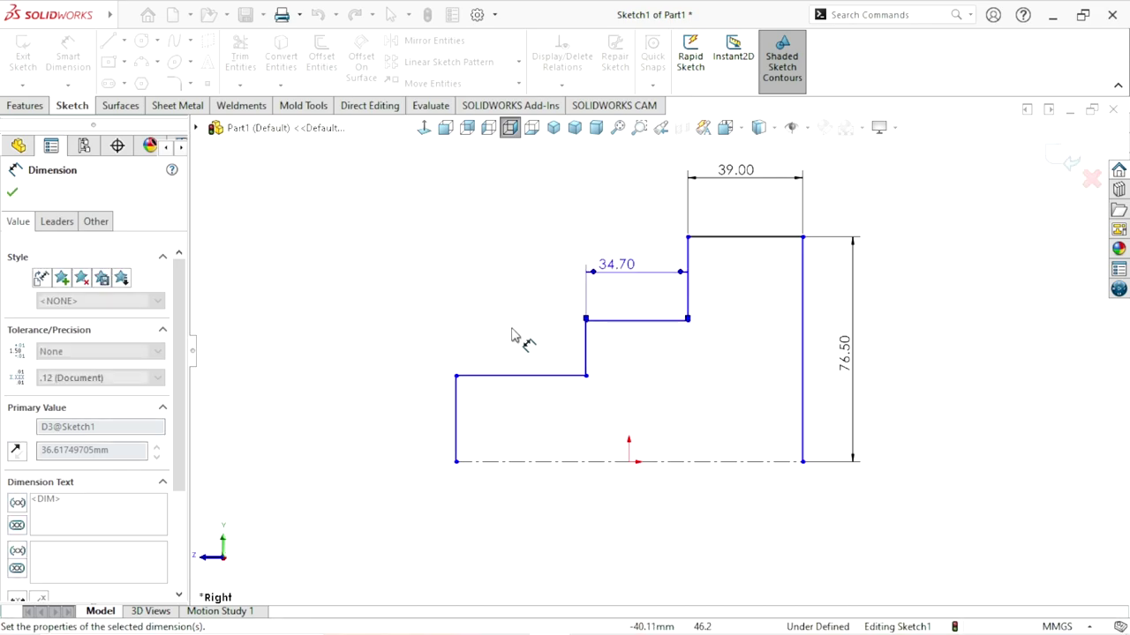
click(474, 379)
click(501, 349)
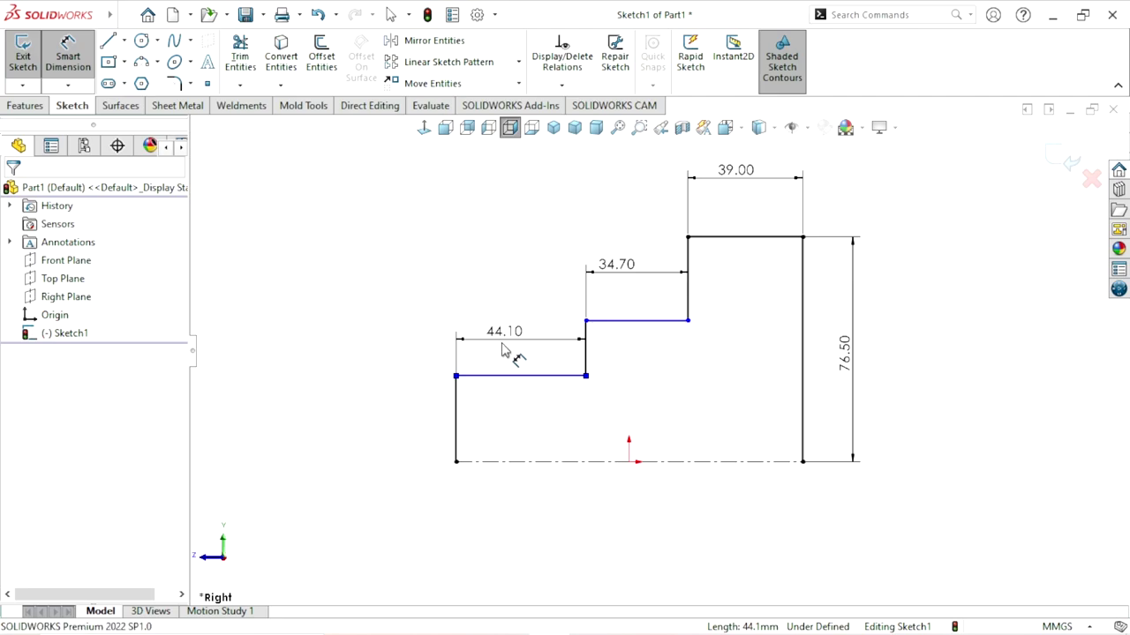
text(34.)
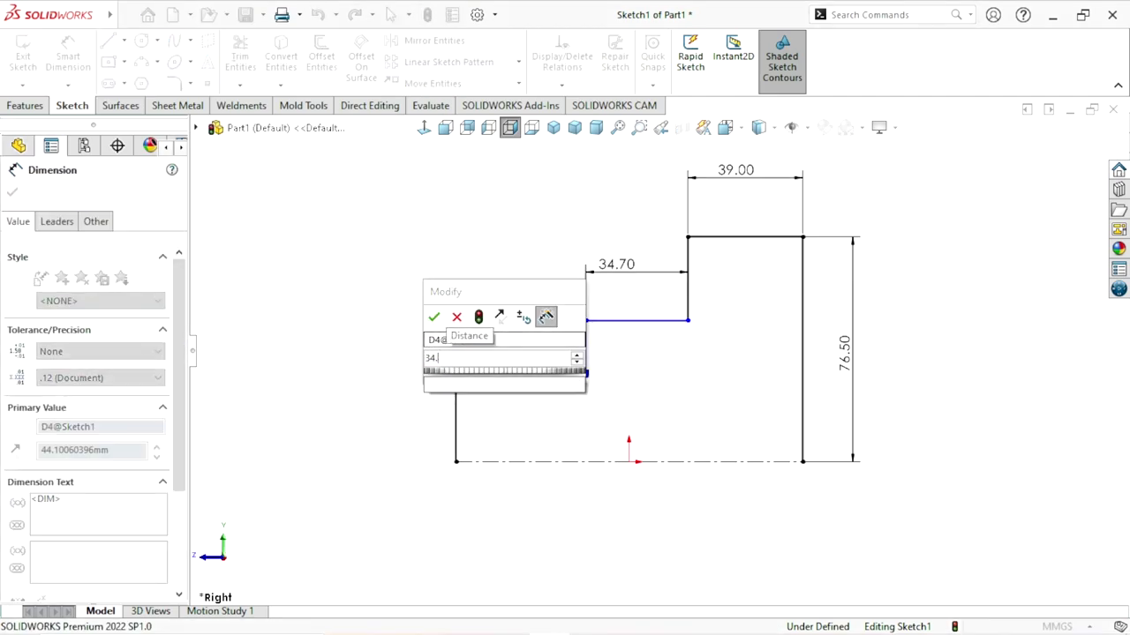
text(5)
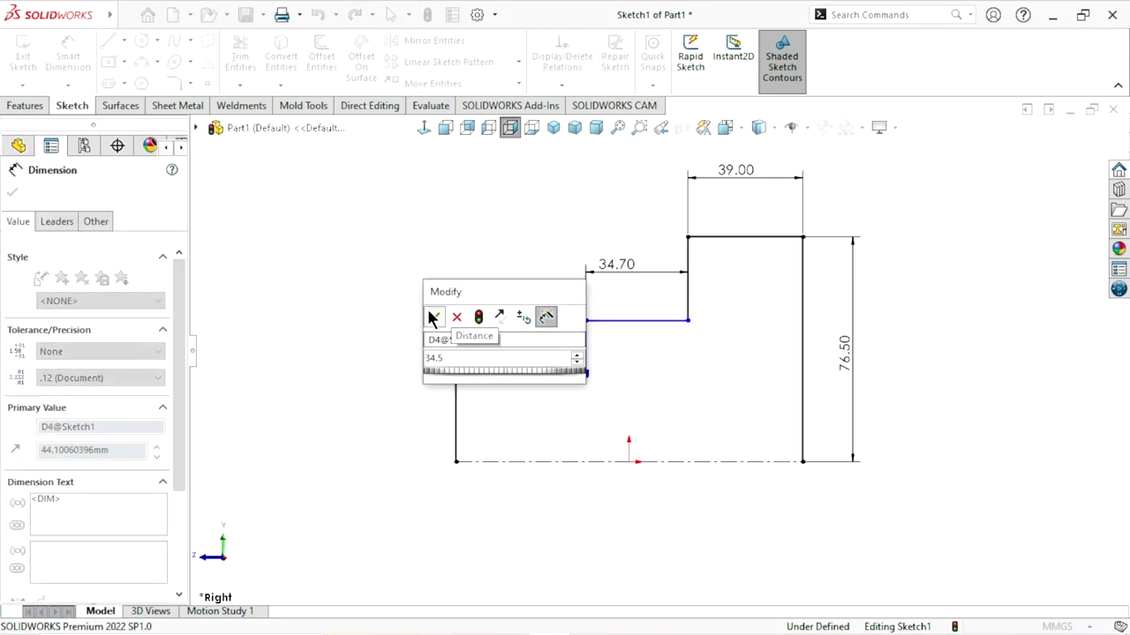
key(Escape)
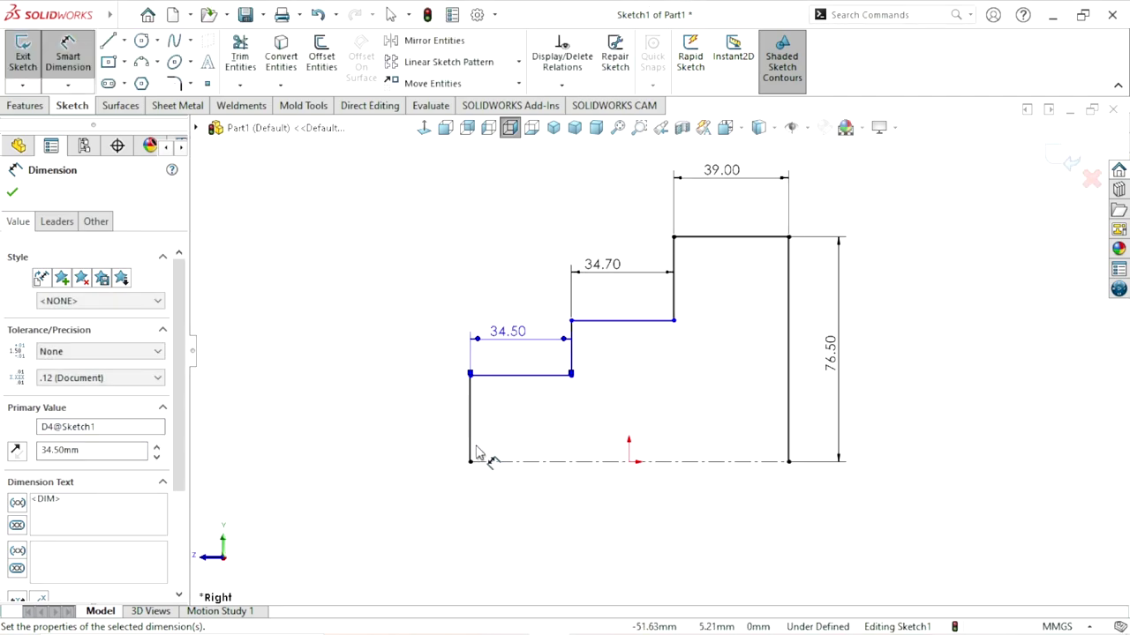
Step: Dimension the left vertical edge height to 42 mm
click(470, 428)
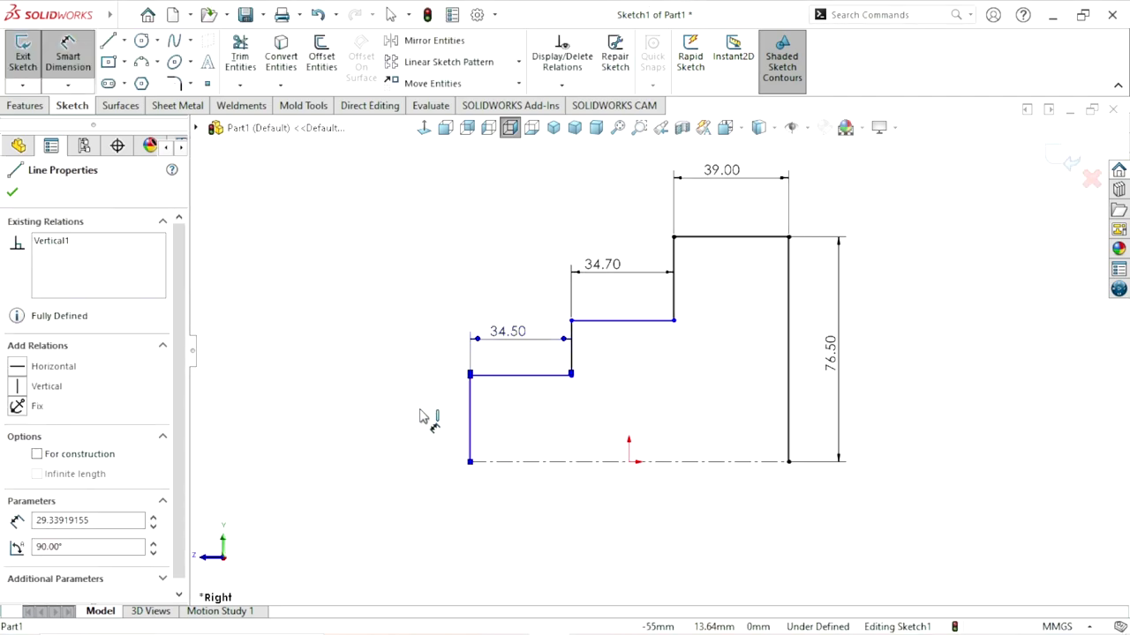
click(423, 410)
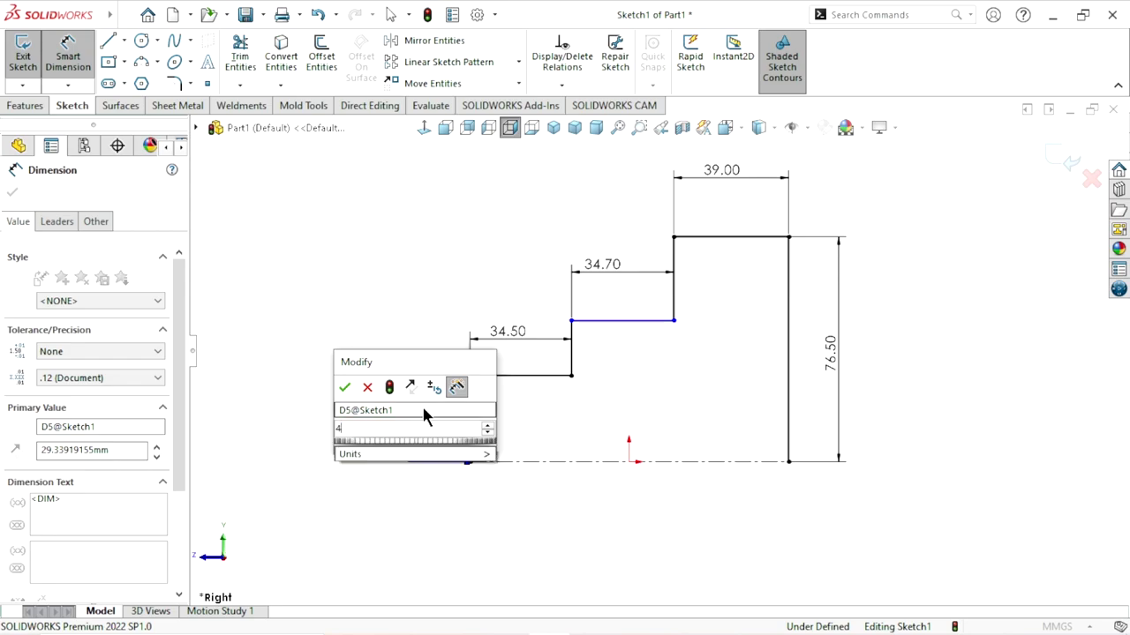
text(42)
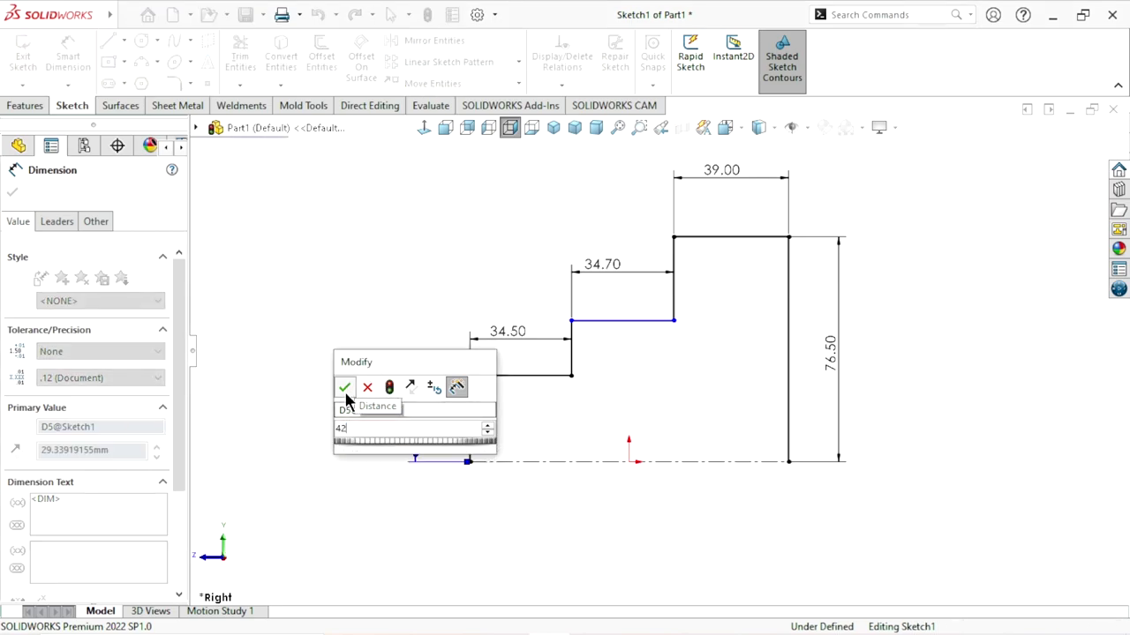
click(344, 388)
scroll(597, 354, down, 1)
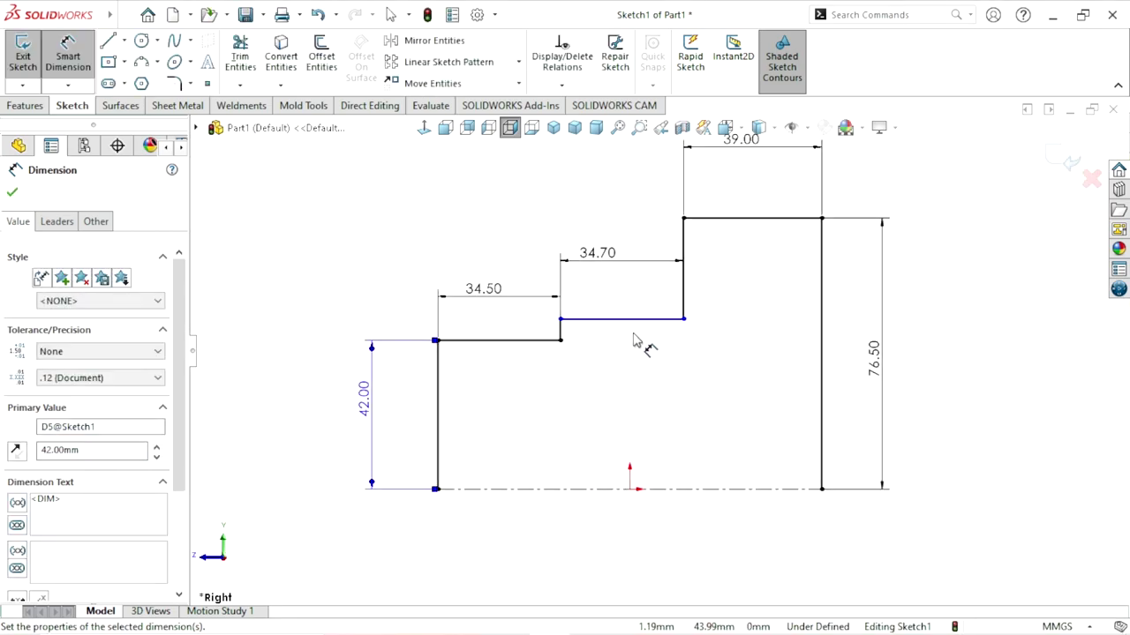
scroll(563, 332, down, 3)
Step: Dimension the middle step's riser to 17.5 mm
click(511, 342)
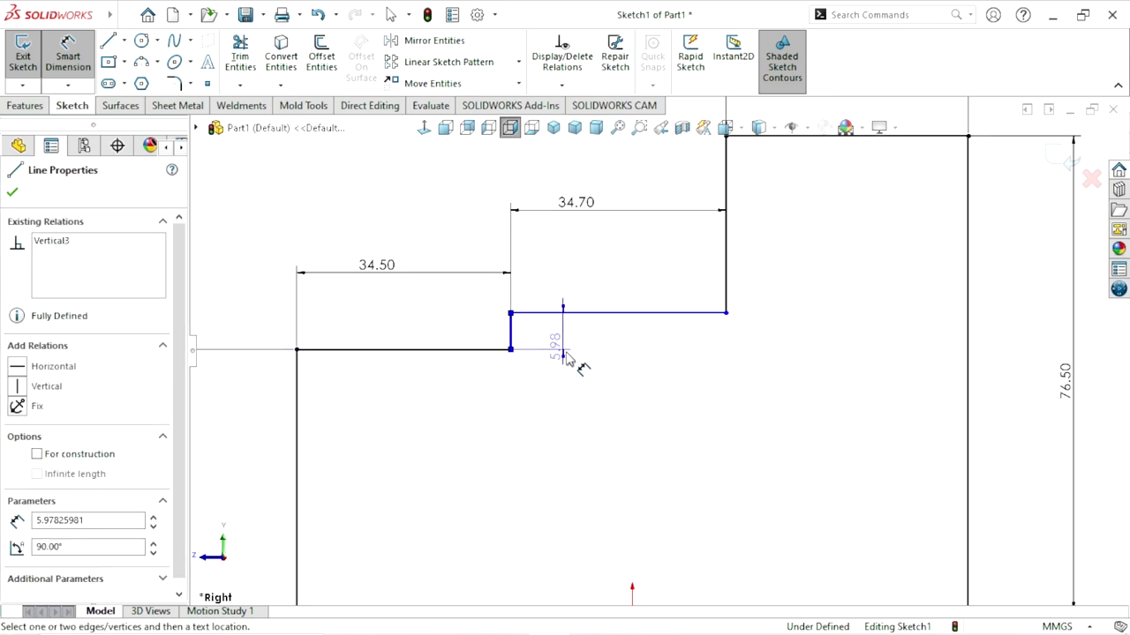
click(562, 415)
click(560, 409)
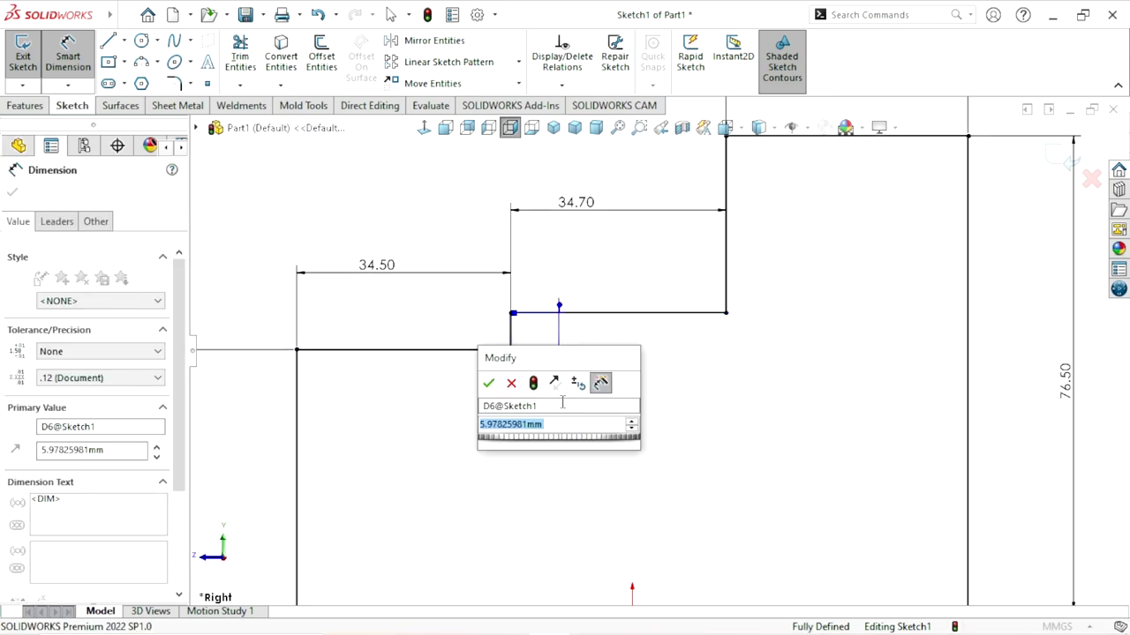
text(17.)
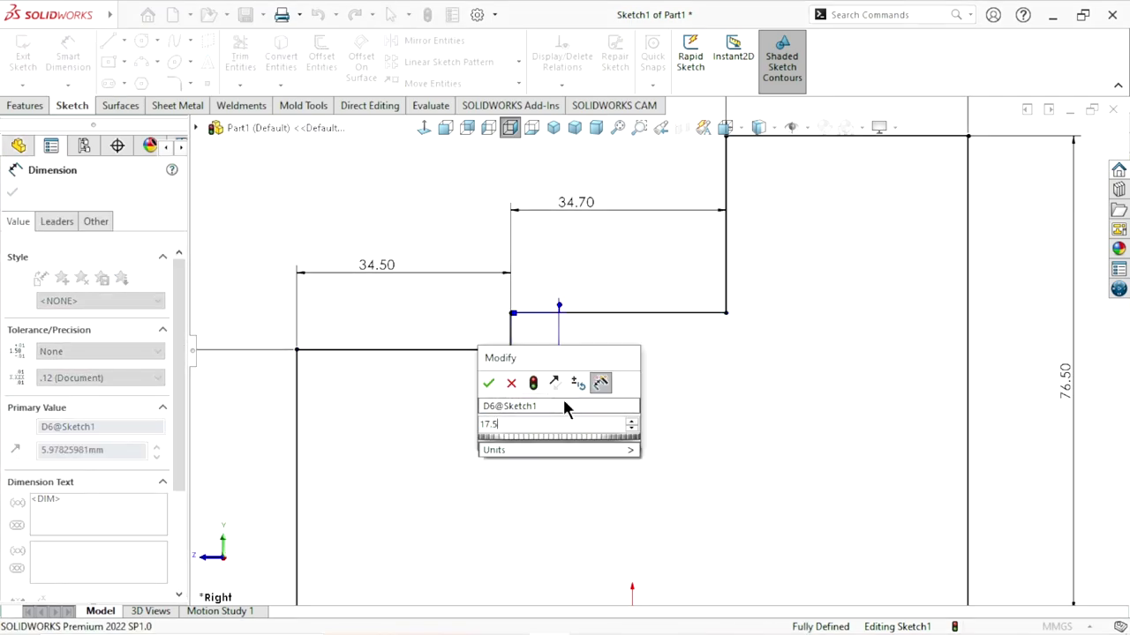
text(5)
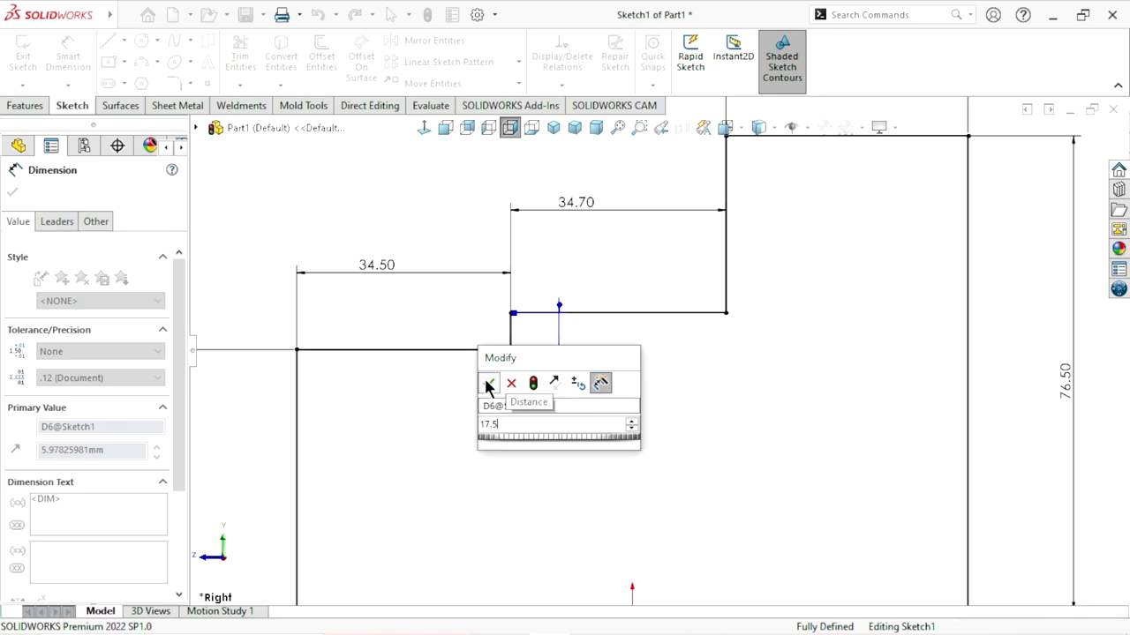
click(484, 385)
key(f)
scroll(618, 398, up, 4)
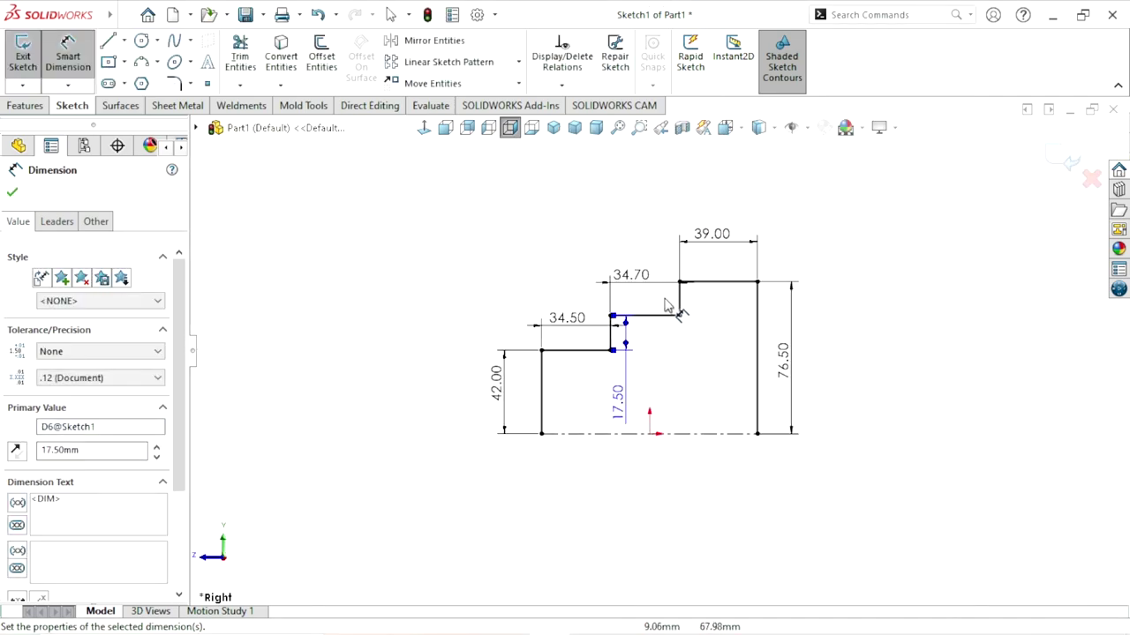
scroll(691, 327, down, 2)
Step: Add the upper riser's 17.00 dimension as a driven reference
click(691, 309)
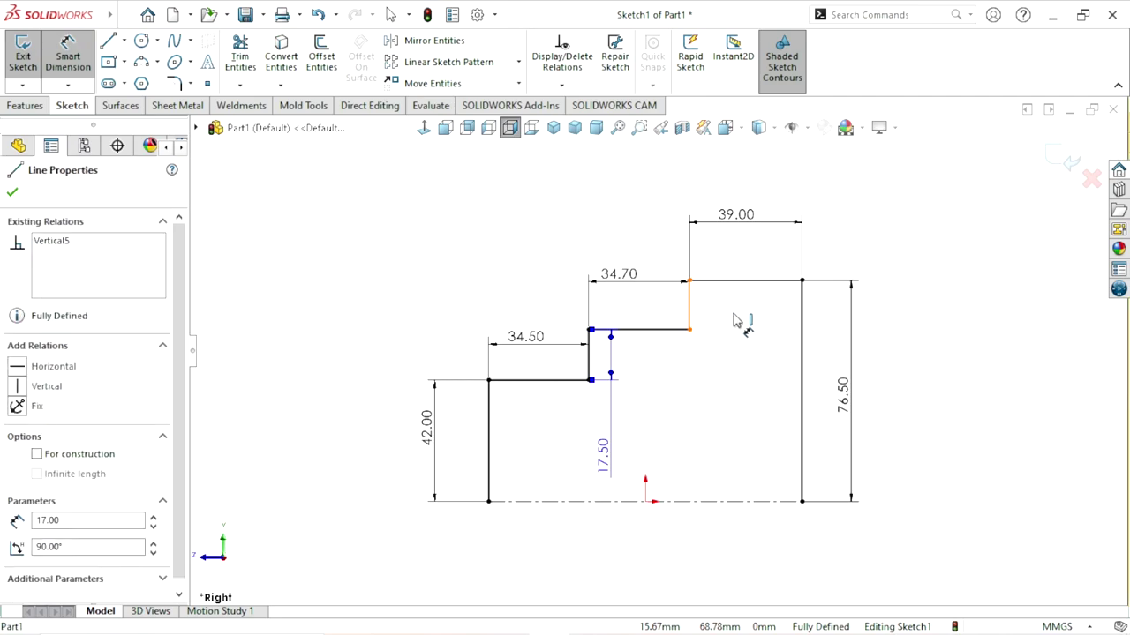
click(719, 380)
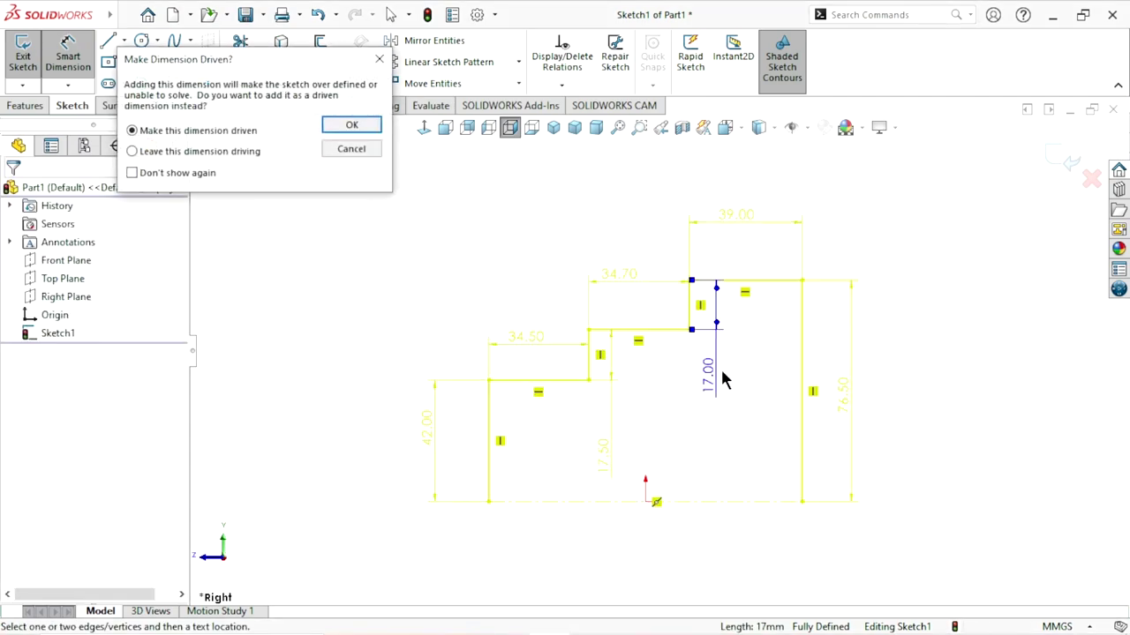
click(349, 128)
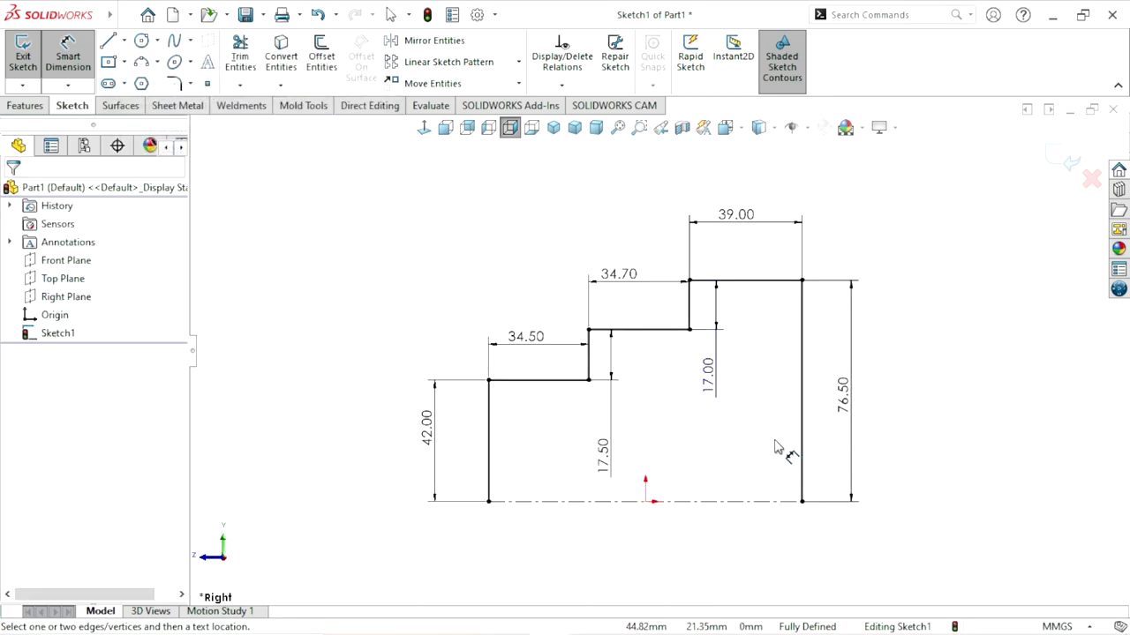
scroll(662, 369, down, 2)
scroll(731, 369, down, 1)
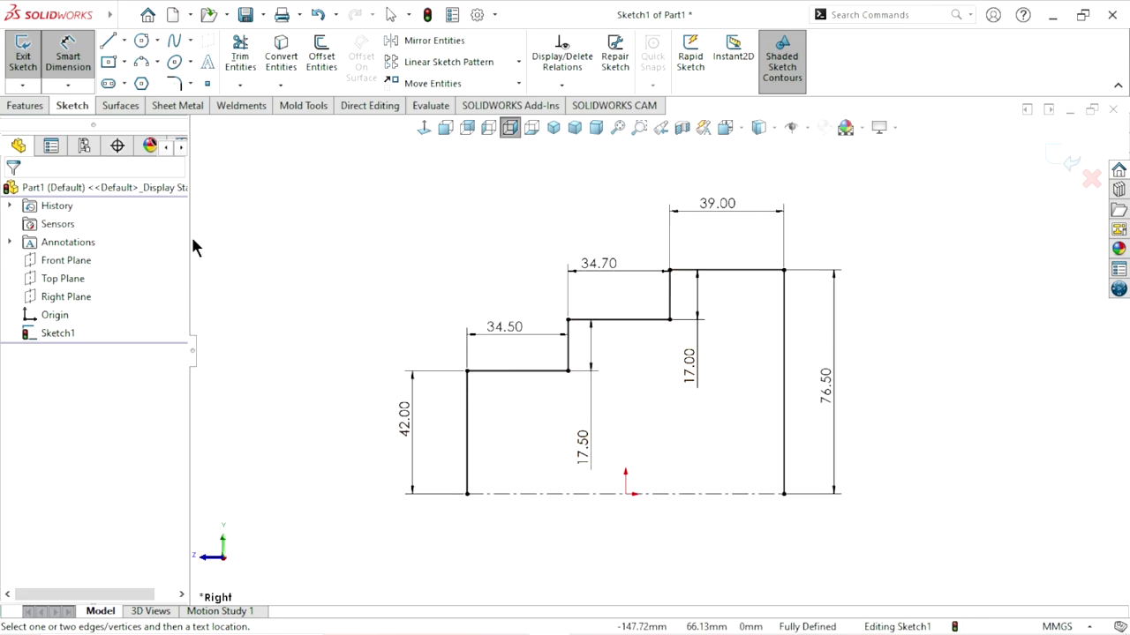
Step: Uncheck For construction on the bottom centerline so it becomes a solid edge
click(65, 67)
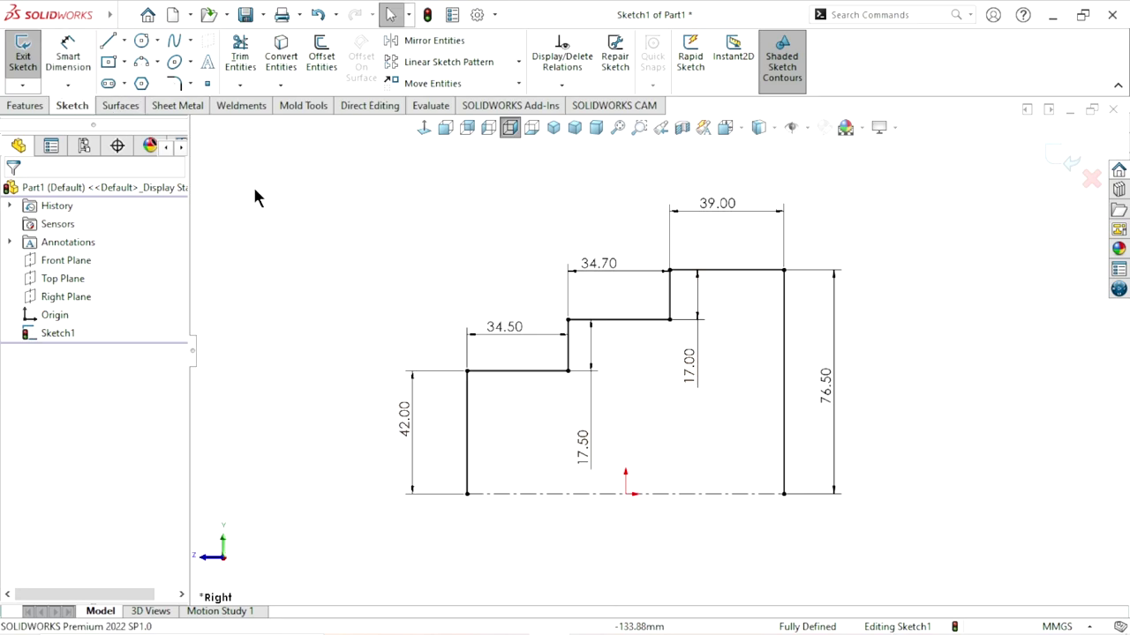
click(547, 496)
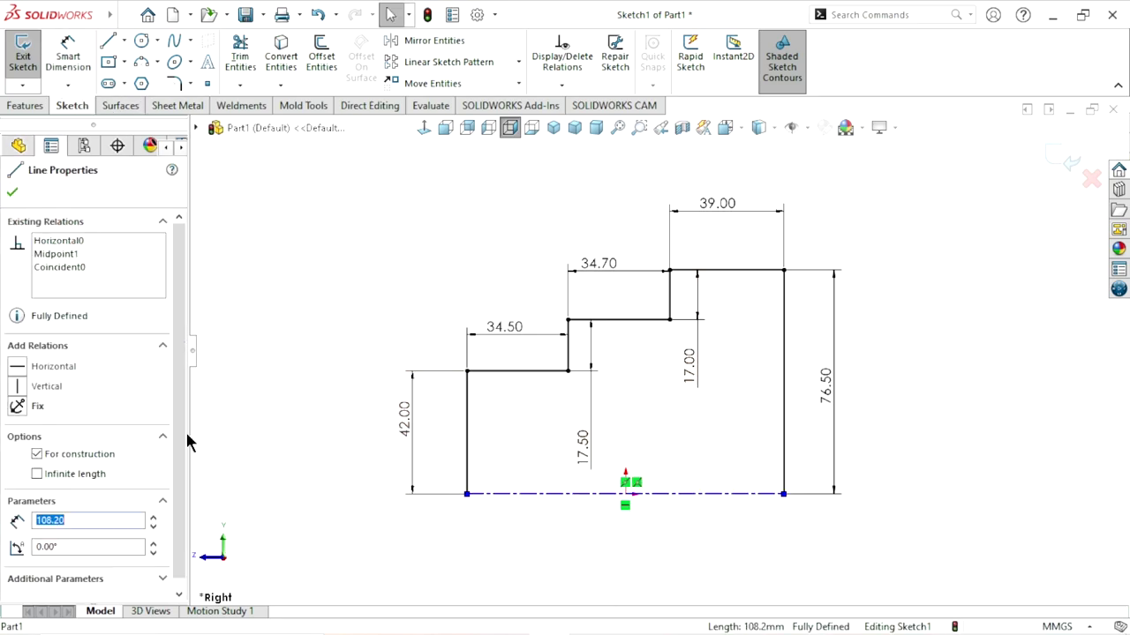
click(37, 454)
click(14, 194)
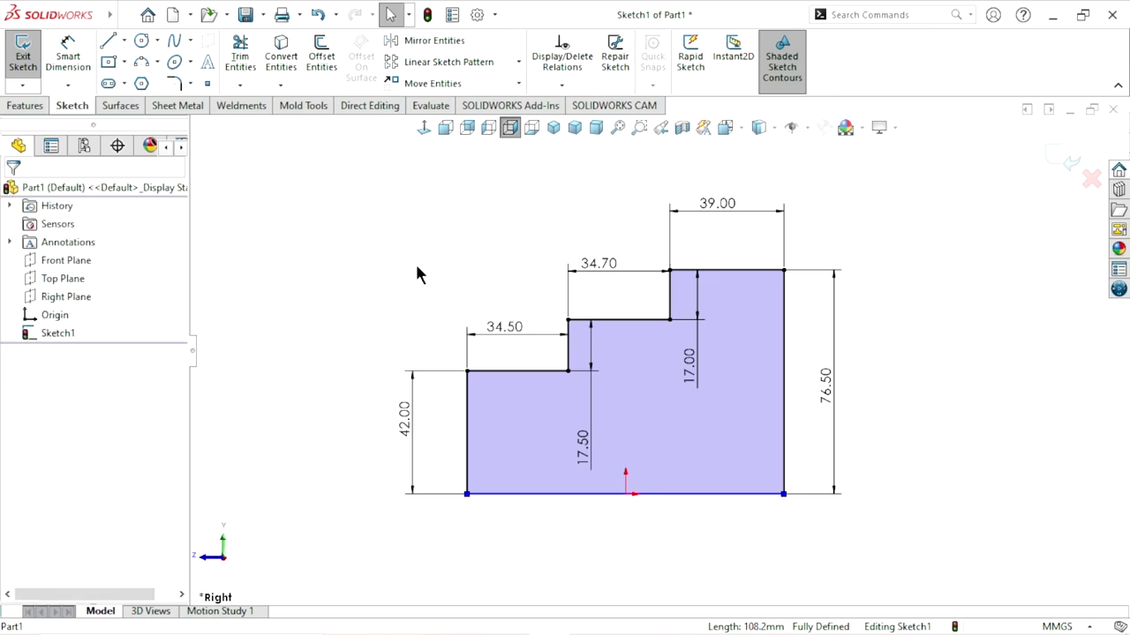
scroll(659, 353, up, 2)
scroll(670, 374, down, 2)
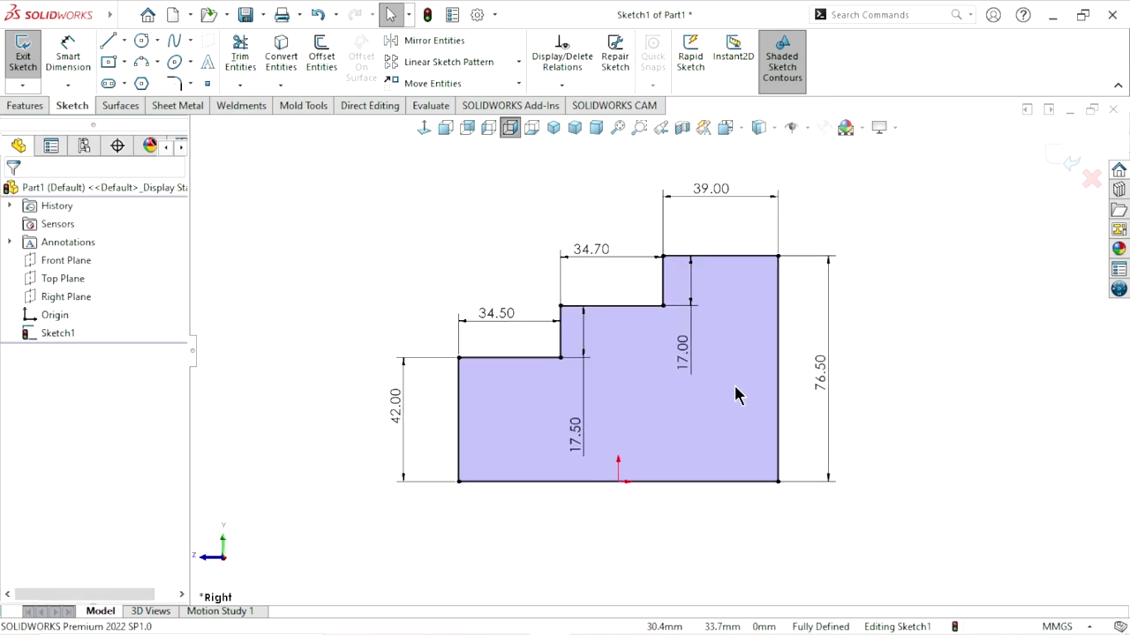
click(27, 106)
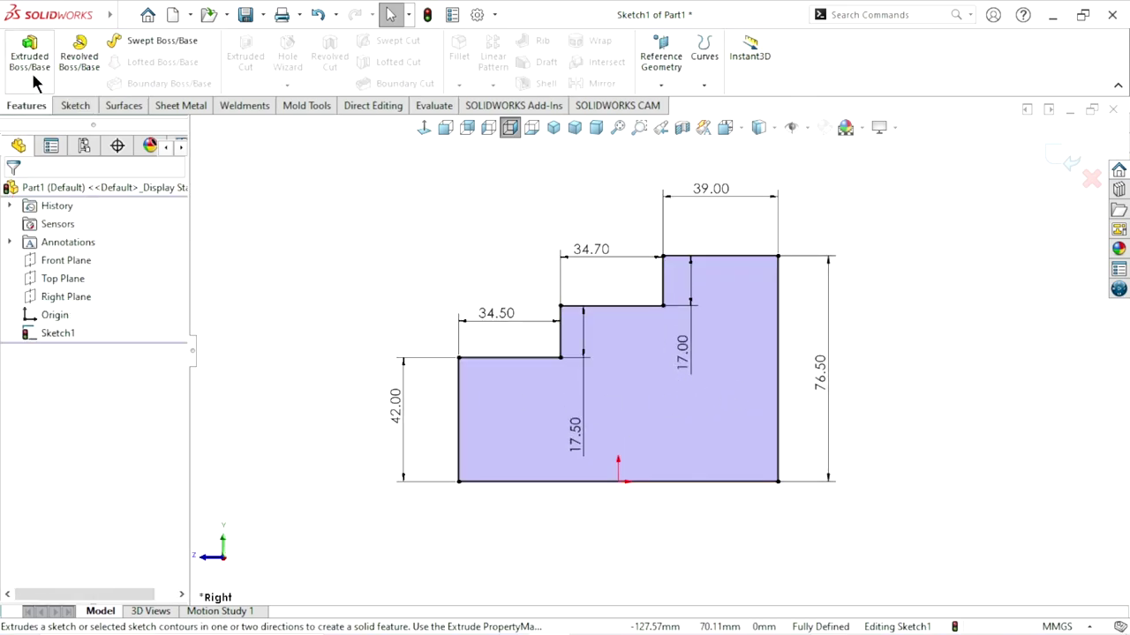
Step: Extrude the stepped profile 32 mm Mid Plane to create Boss-Extrude1
click(33, 77)
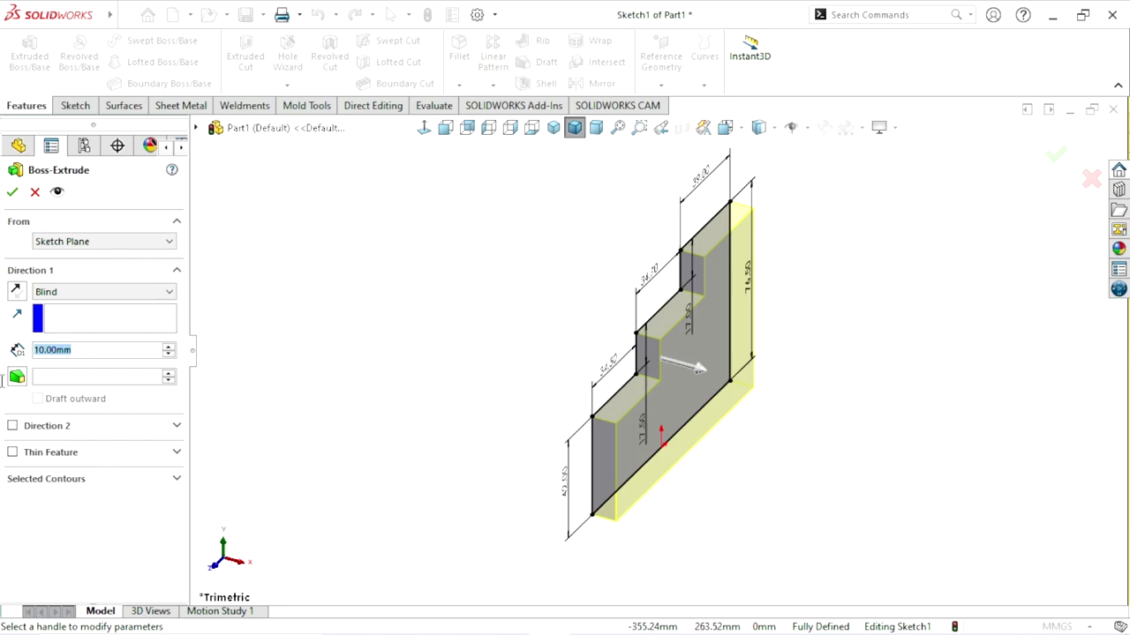
text(32)
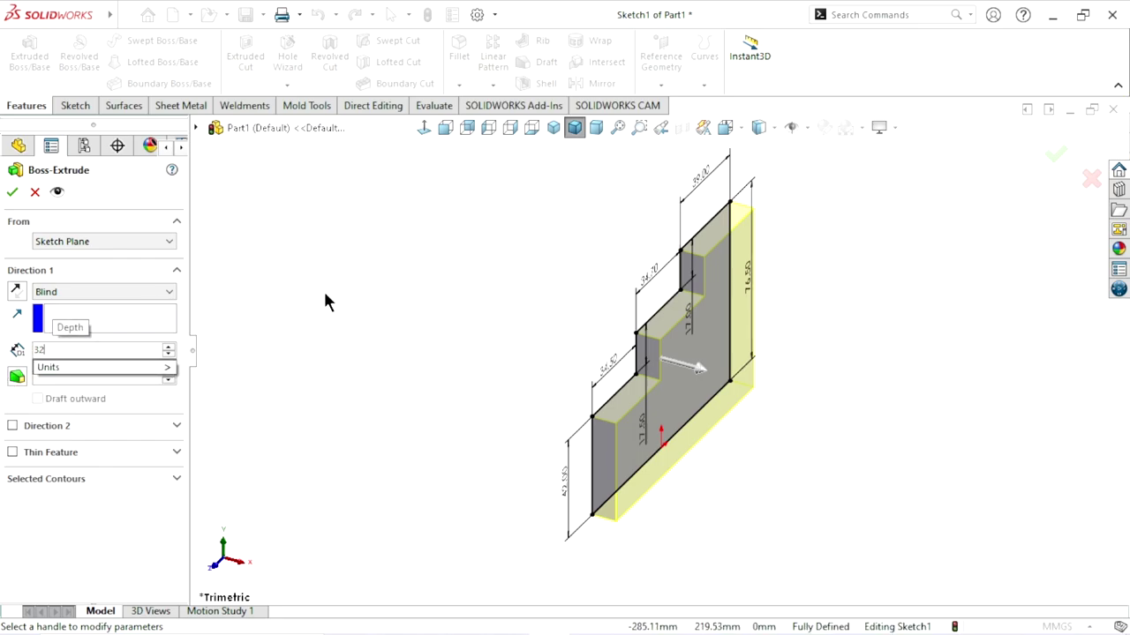
key(Return)
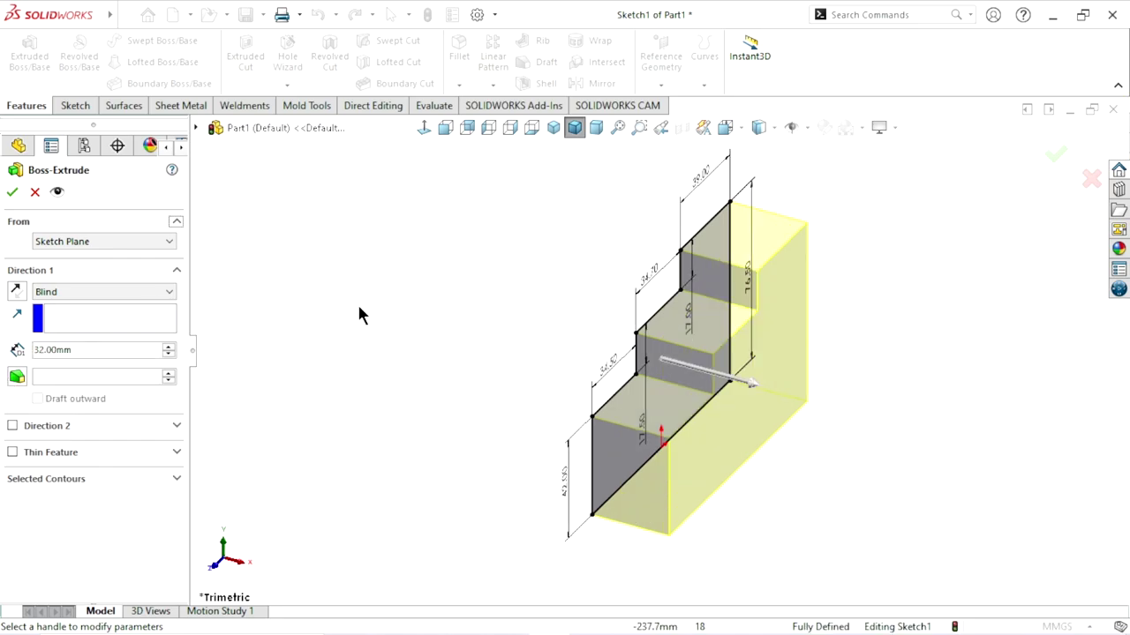
click(98, 295)
click(48, 362)
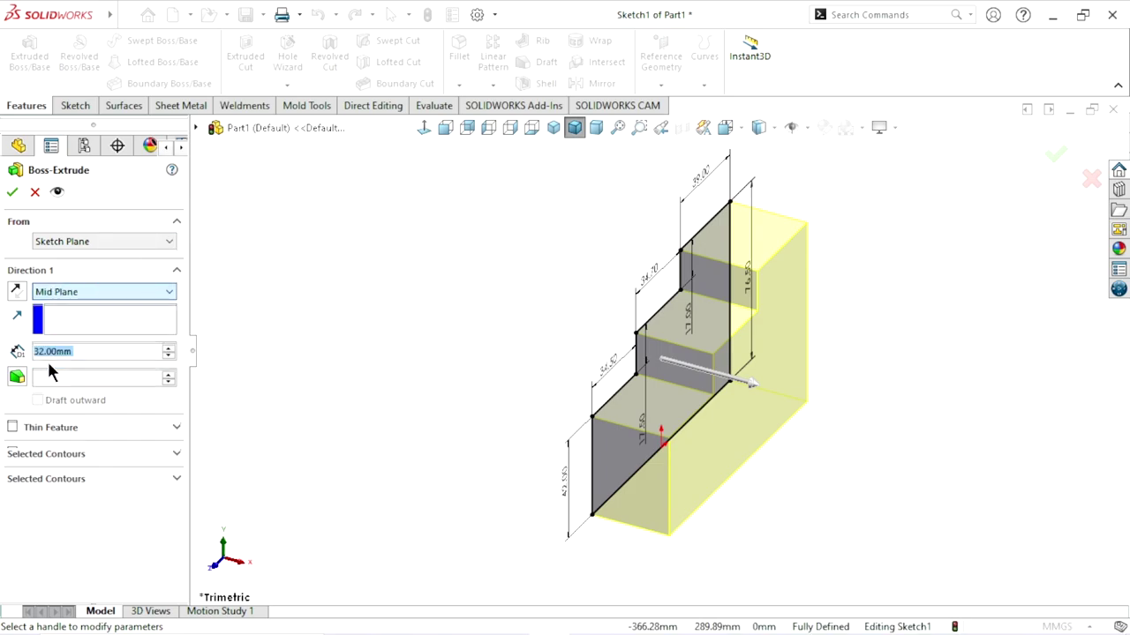
mouse_move(525, 406)
middle_down()
mouse_move(511, 350)
mouse_move(524, 394)
mouse_move(746, 296)
middle_up()
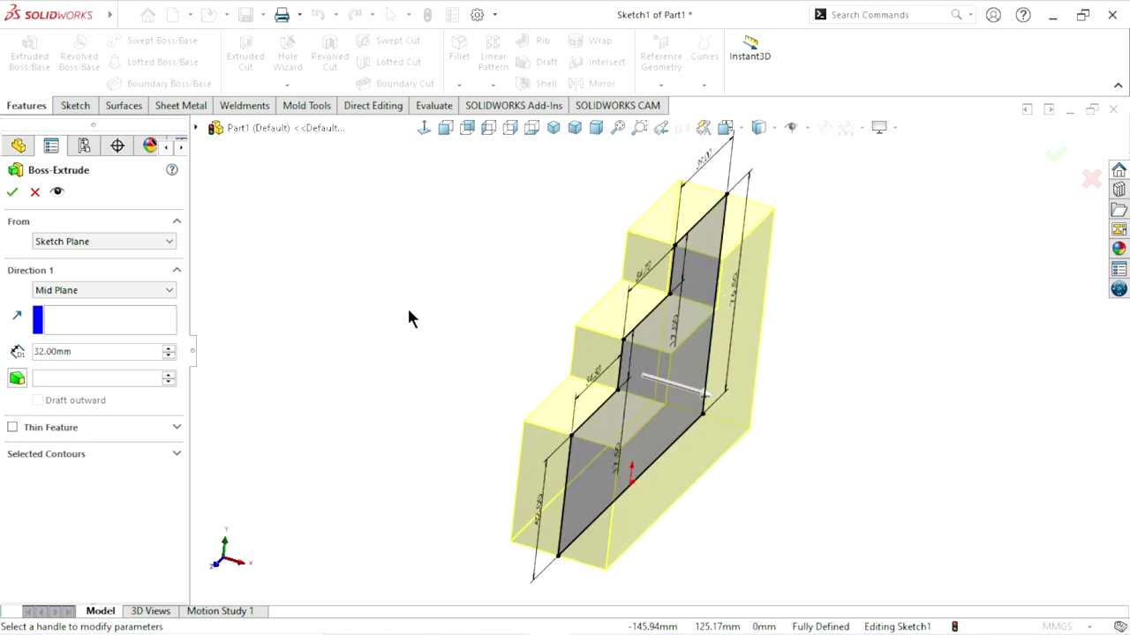
click(12, 194)
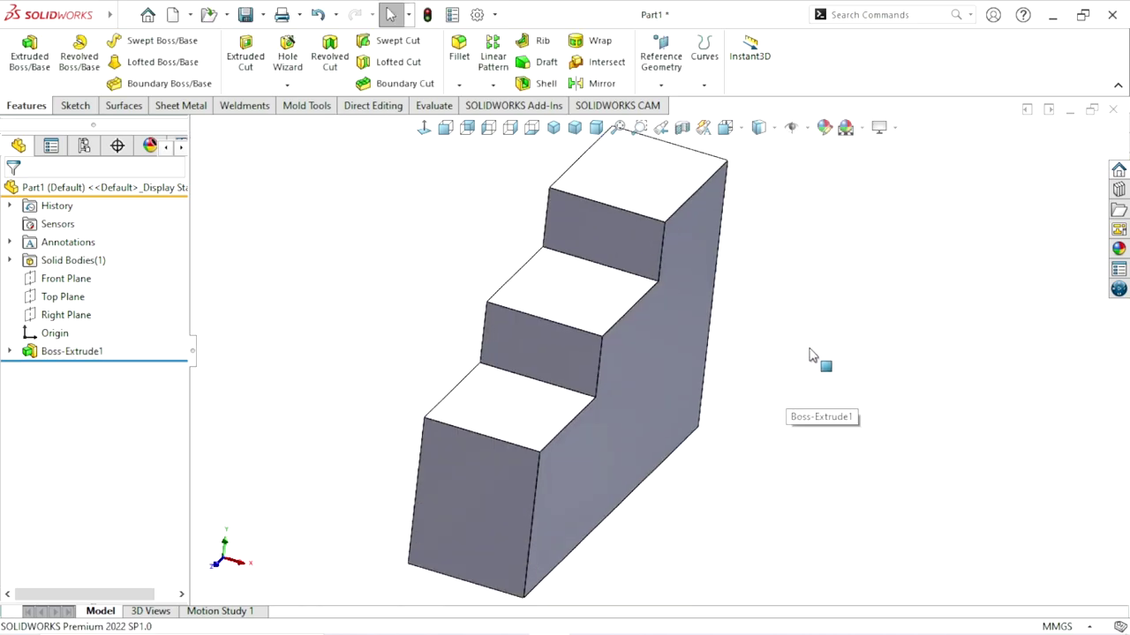
mouse_move(812, 355)
middle_down()
mouse_move(731, 257)
mouse_move(821, 360)
middle_up()
scroll(678, 278, up, 3)
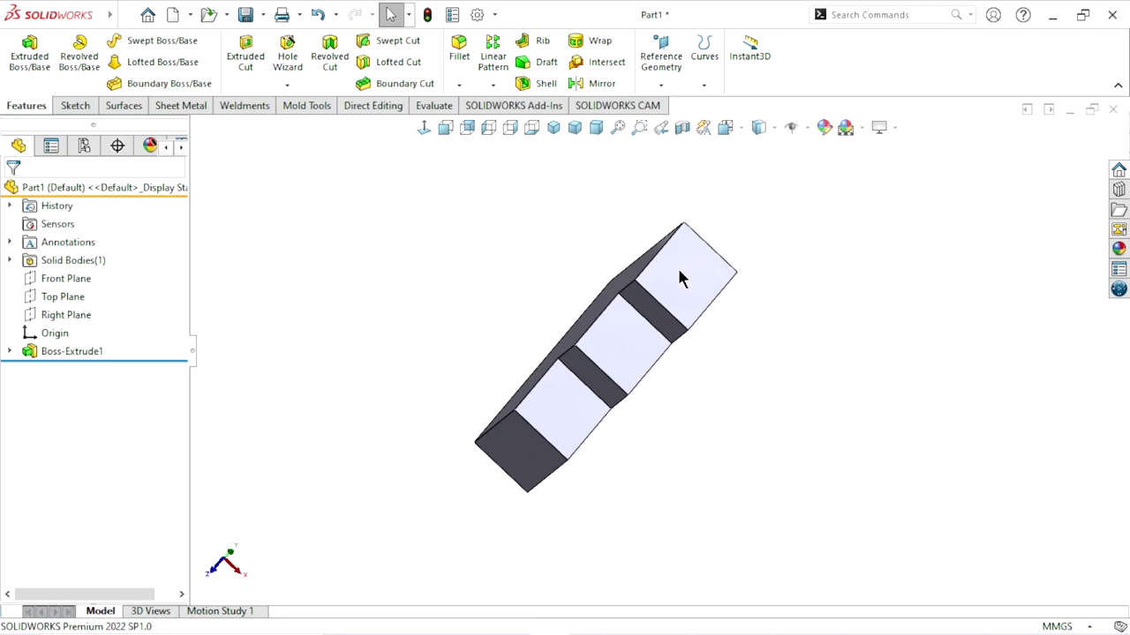
scroll(786, 341, down, 2)
Step: Start a sketch on the tallest step's top face and draw a vertical centerline from origin to top edge
click(616, 239)
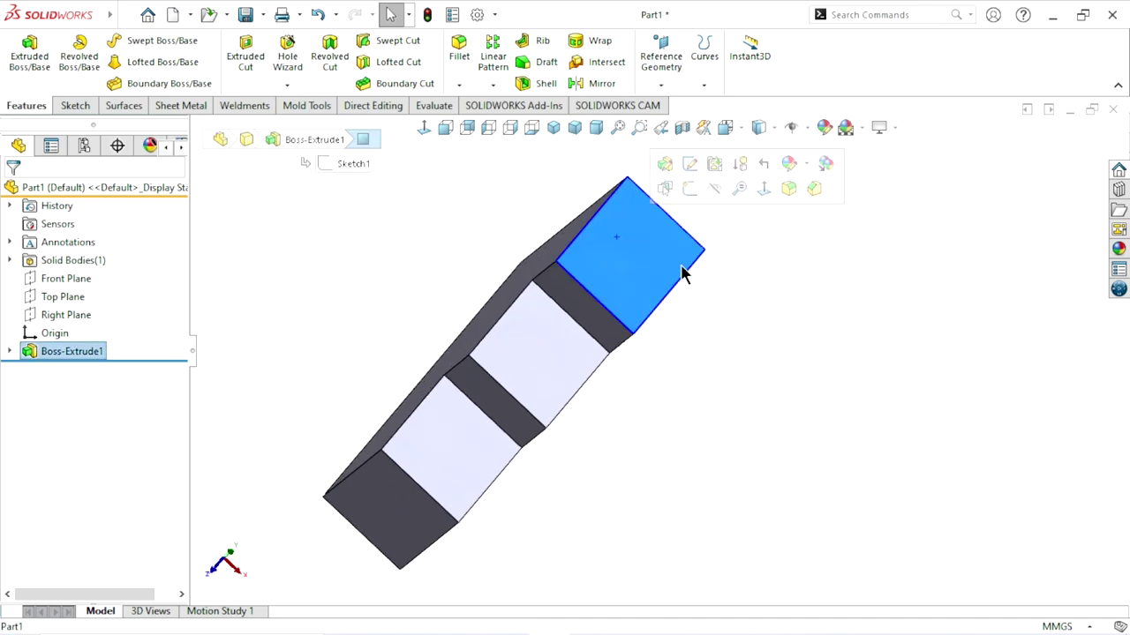
click(680, 182)
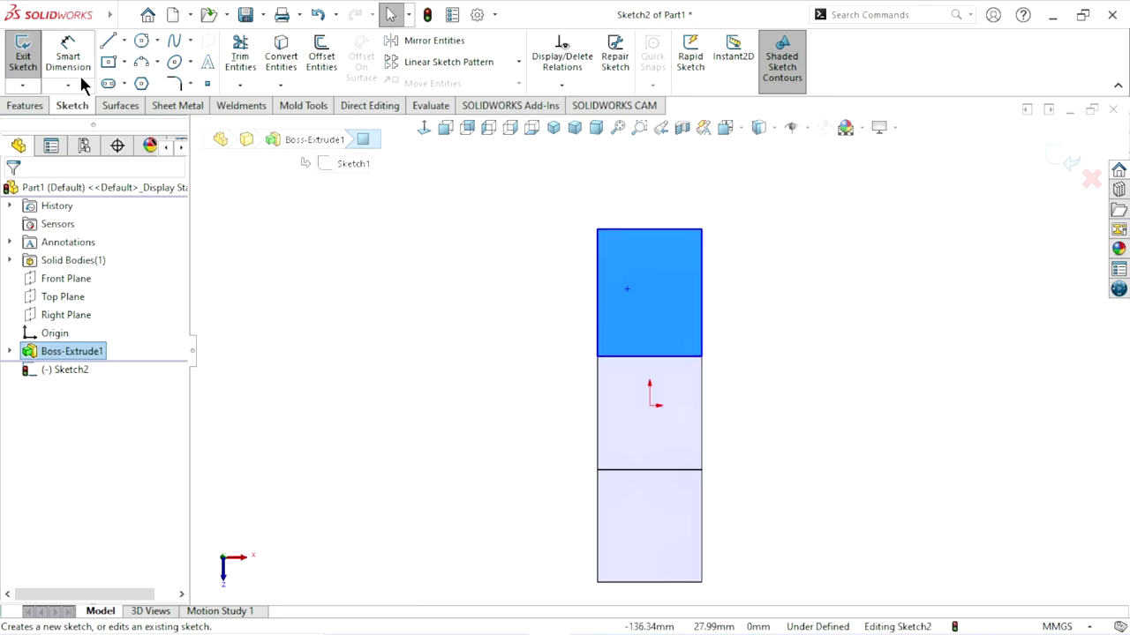
click(125, 41)
click(121, 72)
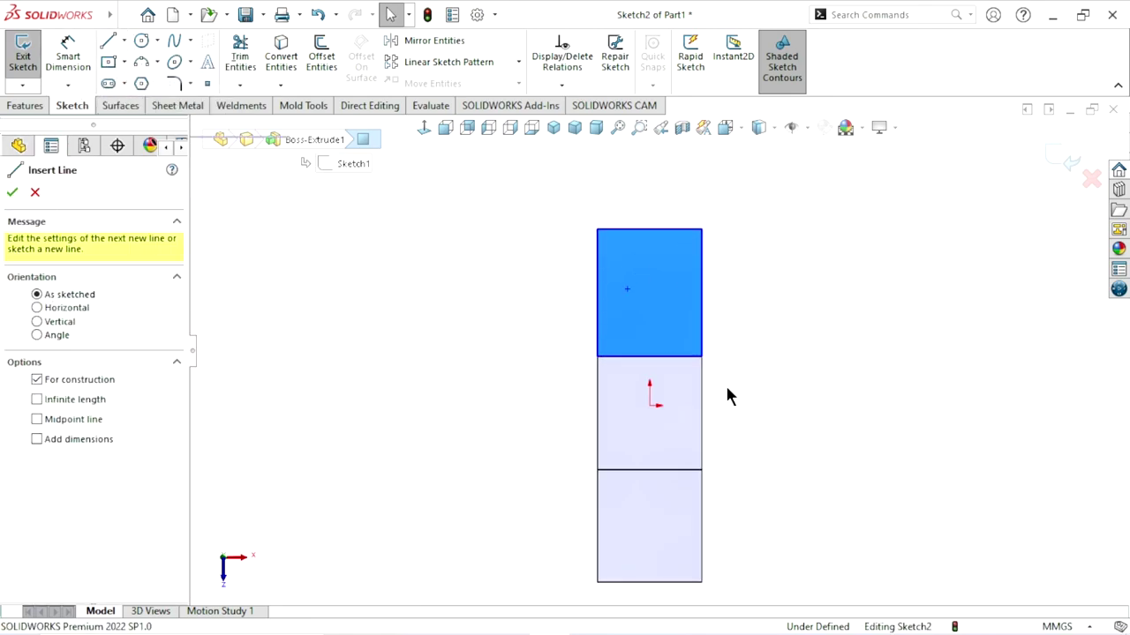
click(649, 406)
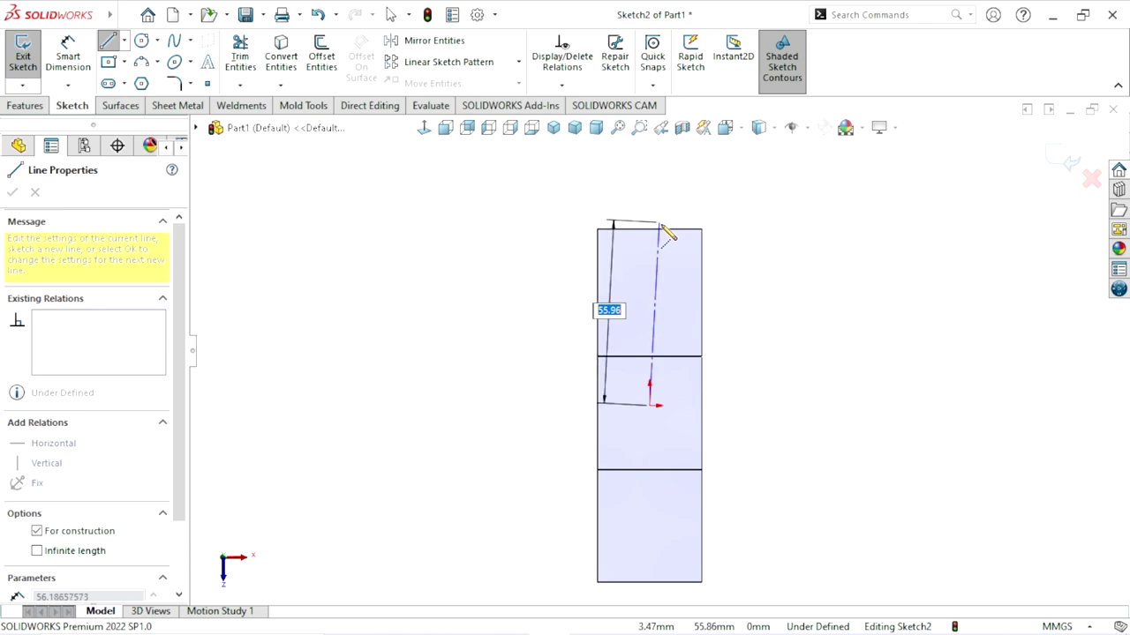
click(649, 229)
right_click(775, 265)
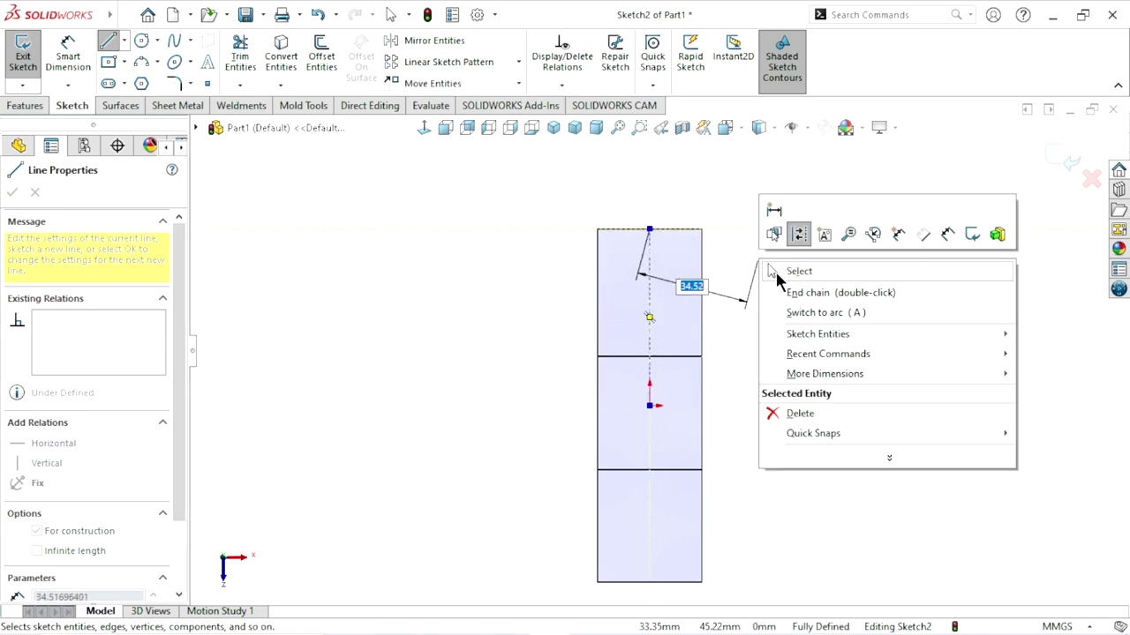
click(777, 270)
scroll(670, 243, down, 2)
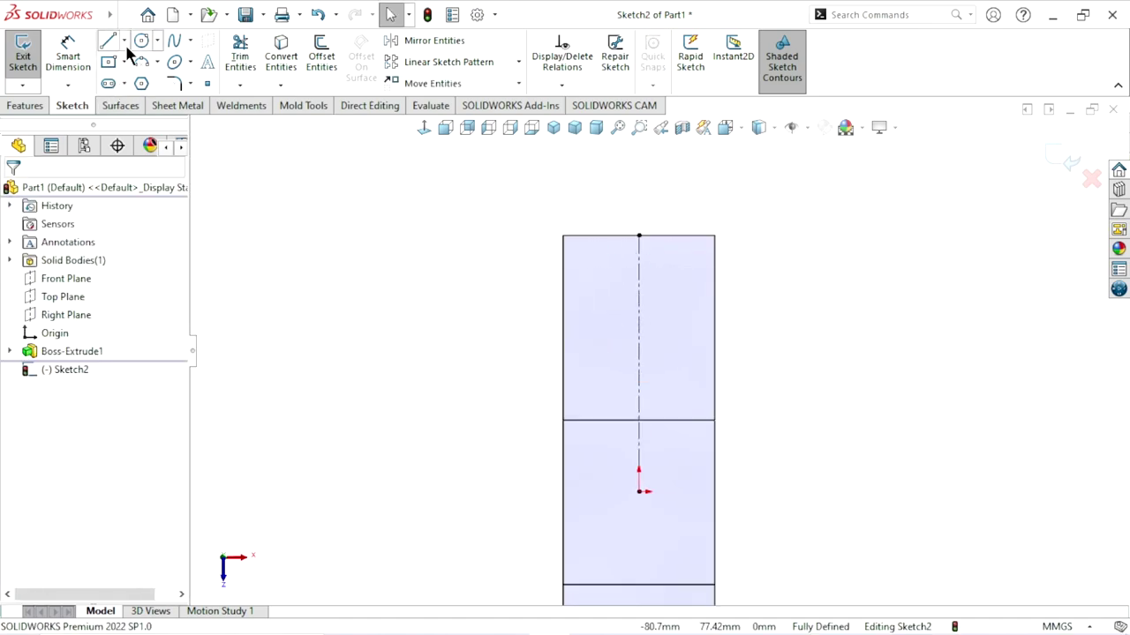
Step: Draw a diagonal chamfer line from the top edge to the left edge
key(l)
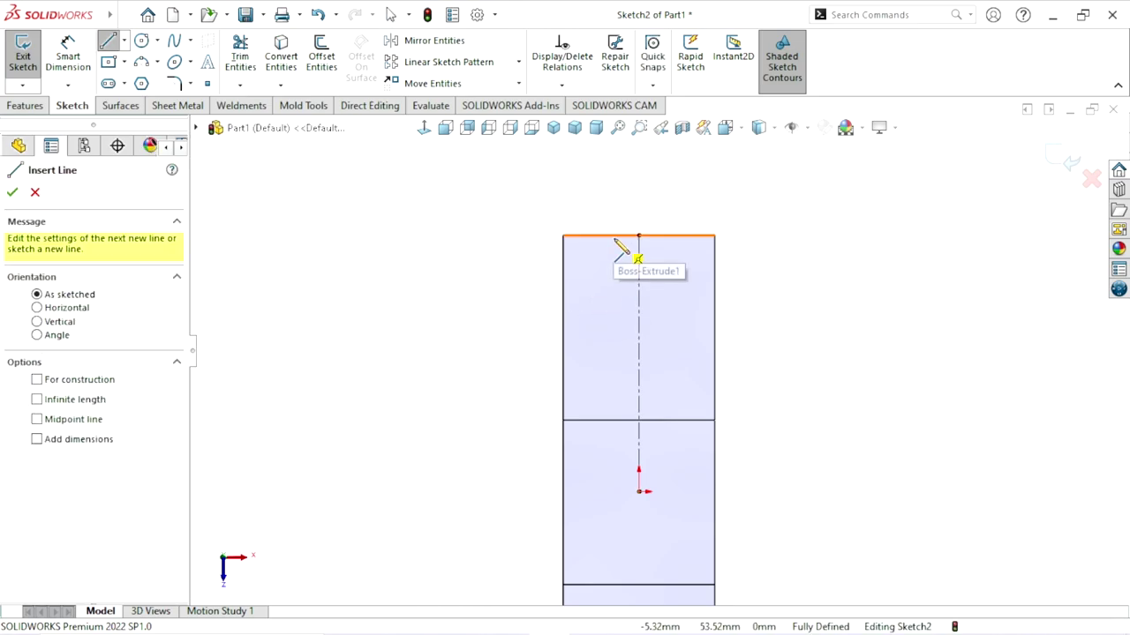
click(619, 236)
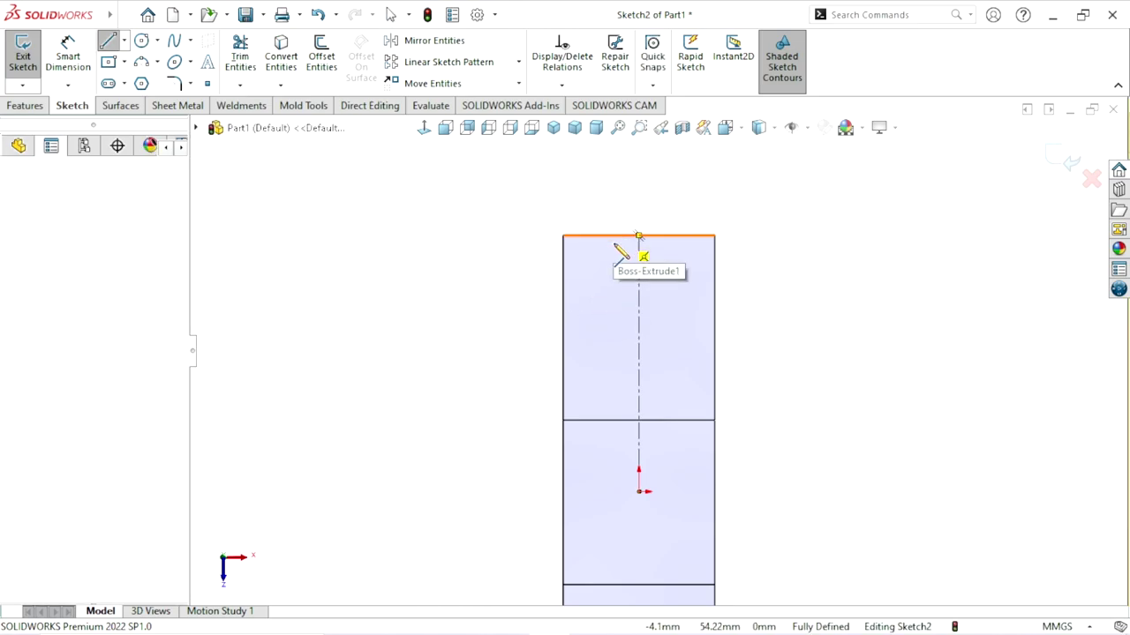
click(564, 287)
right_click(419, 272)
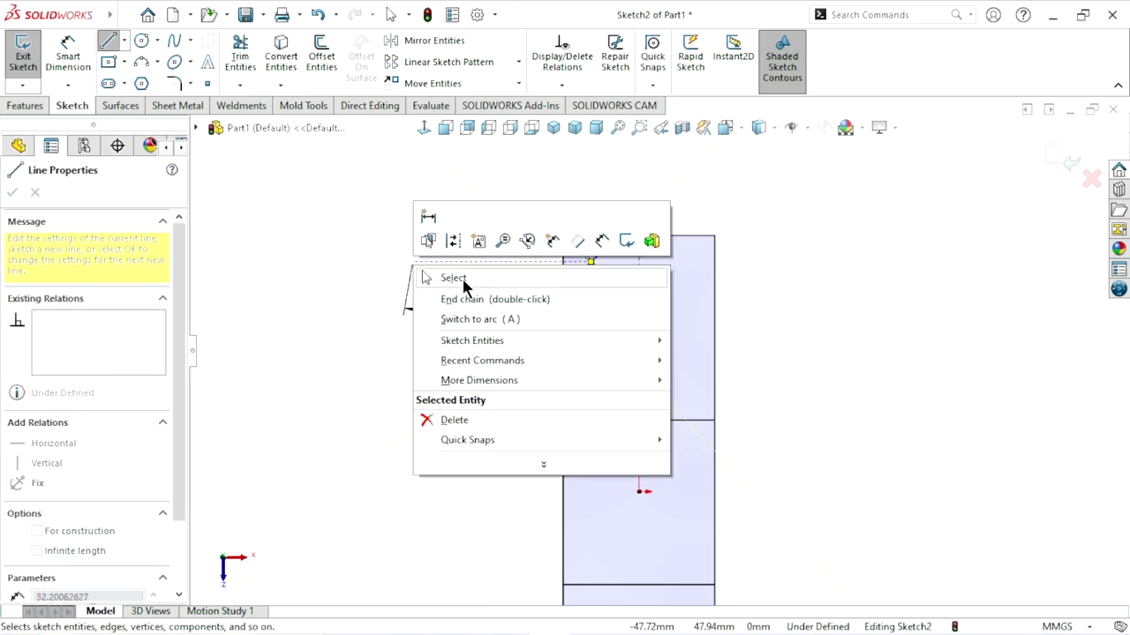
click(433, 277)
scroll(591, 295, down, 3)
scroll(618, 308, up, 2)
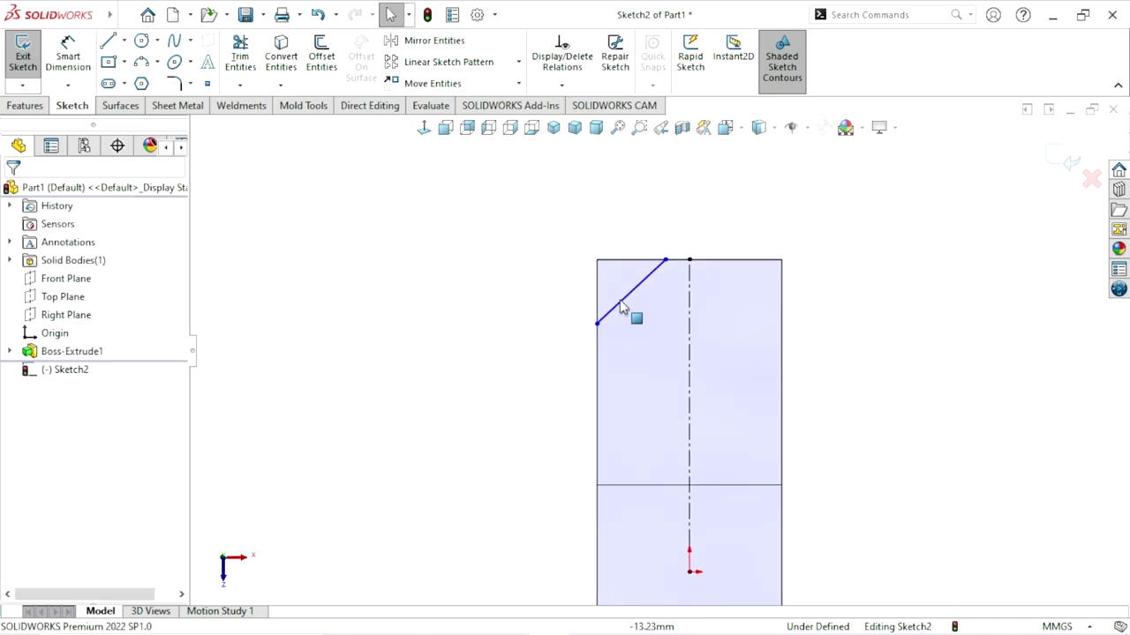
scroll(720, 349, down, 2)
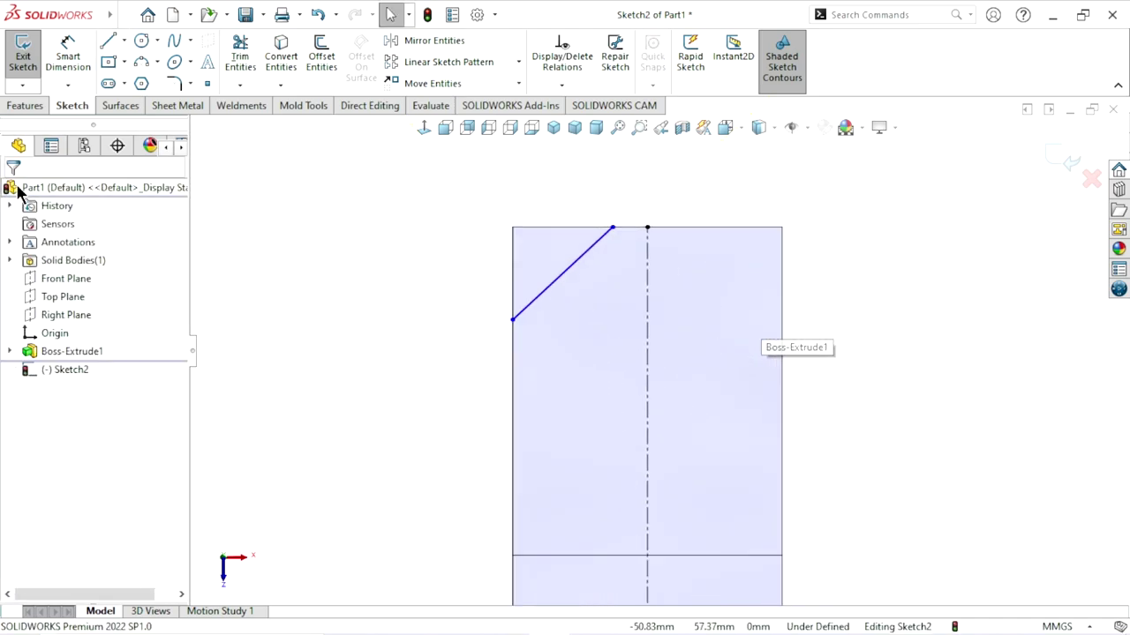
Step: Dimension the angle between the top edge and the diagonal to 41°
click(68, 55)
click(527, 230)
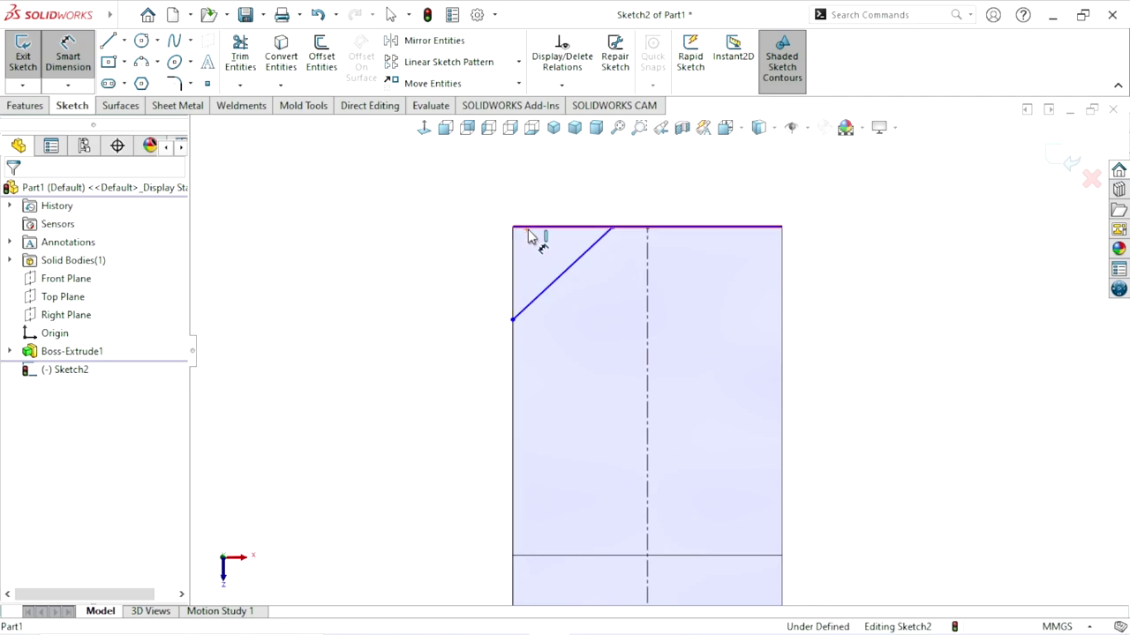
click(497, 312)
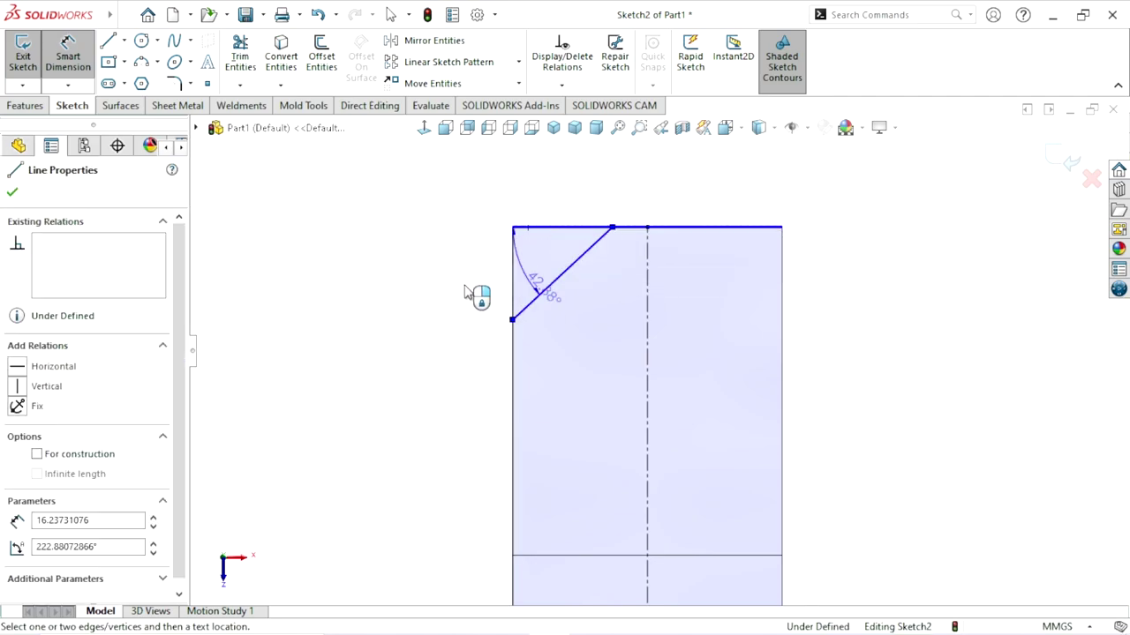
click(467, 295)
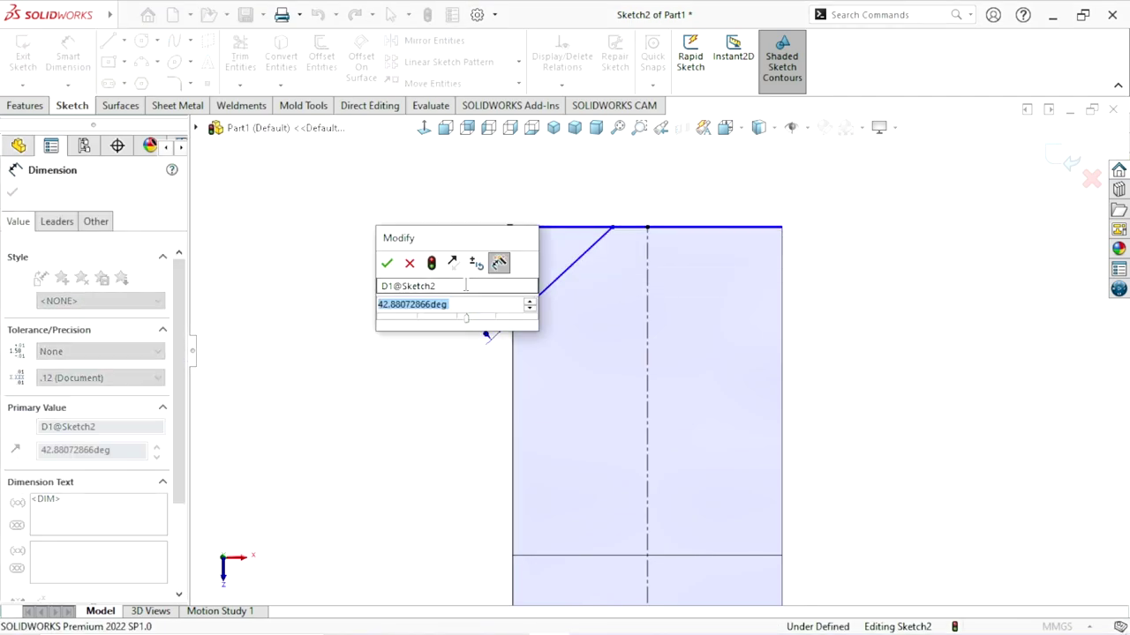
text(41)
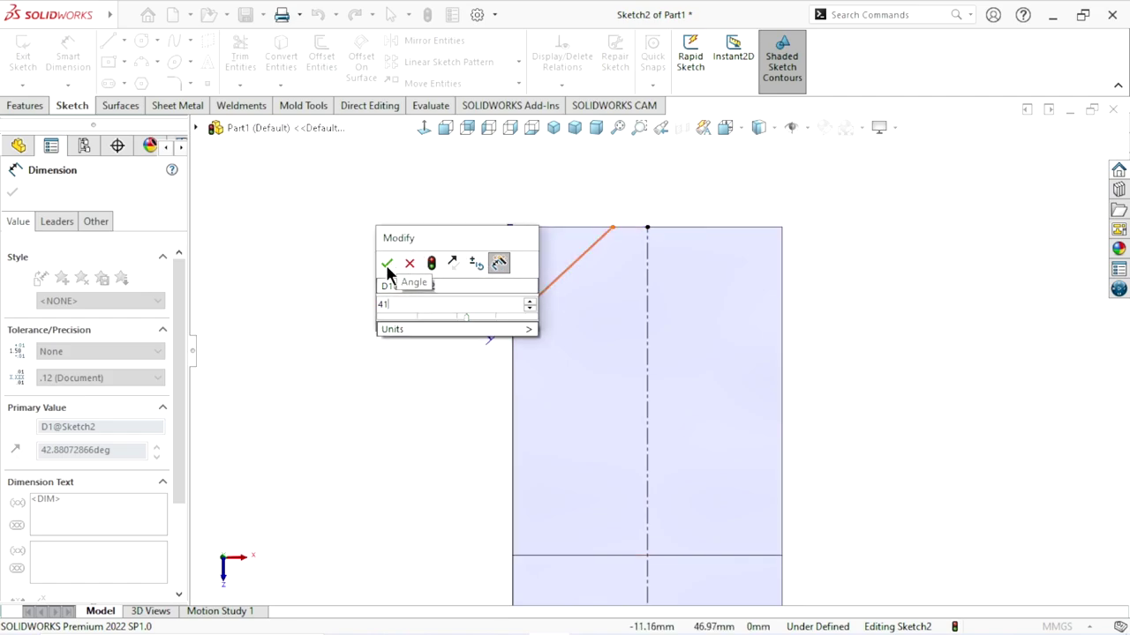
click(386, 263)
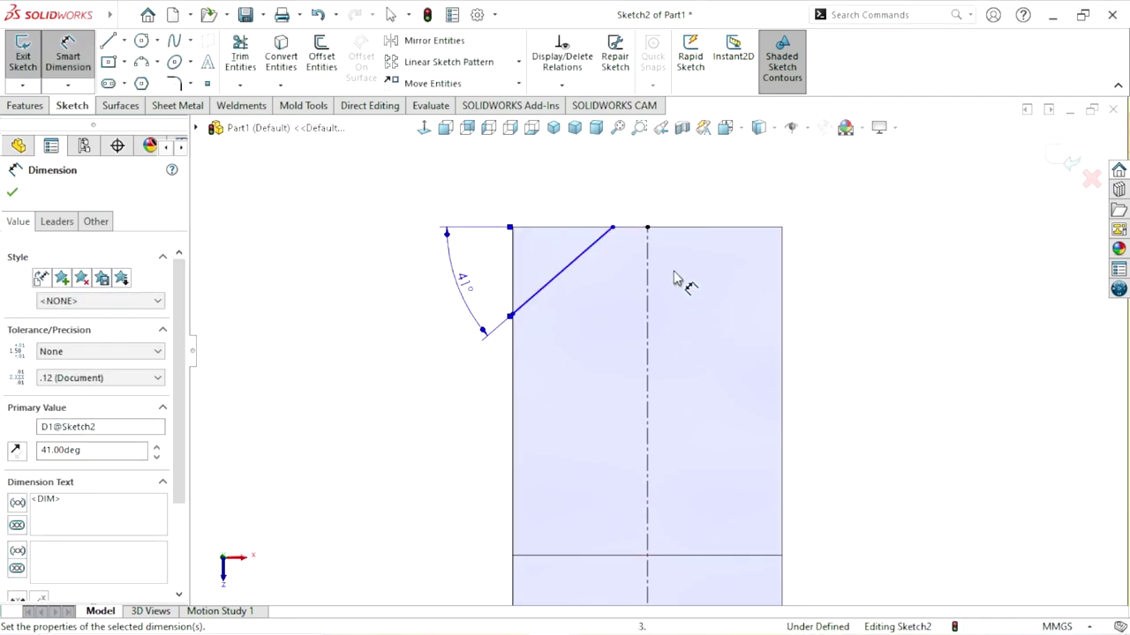
Step: Mirror the diagonal line across the vertical centerline
click(431, 51)
click(565, 269)
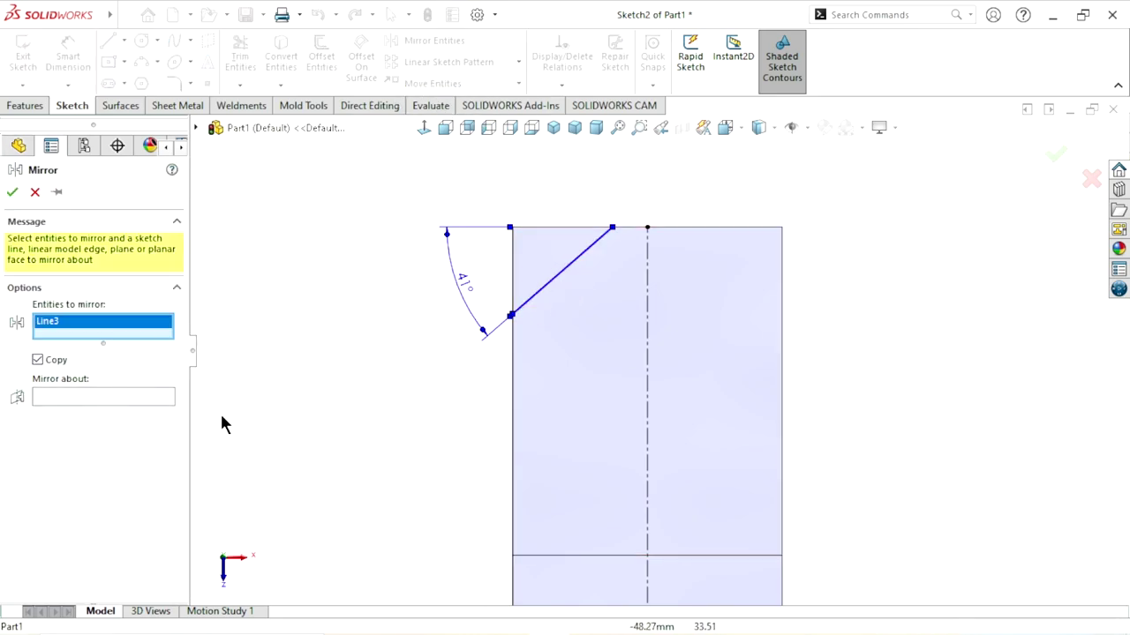
click(60, 399)
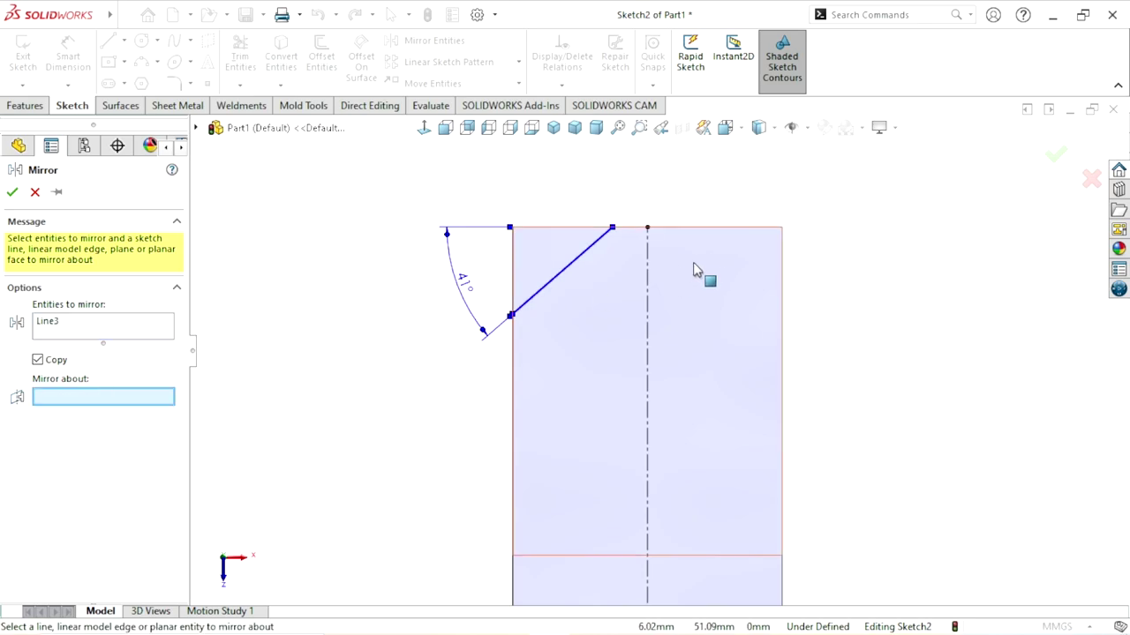
click(654, 308)
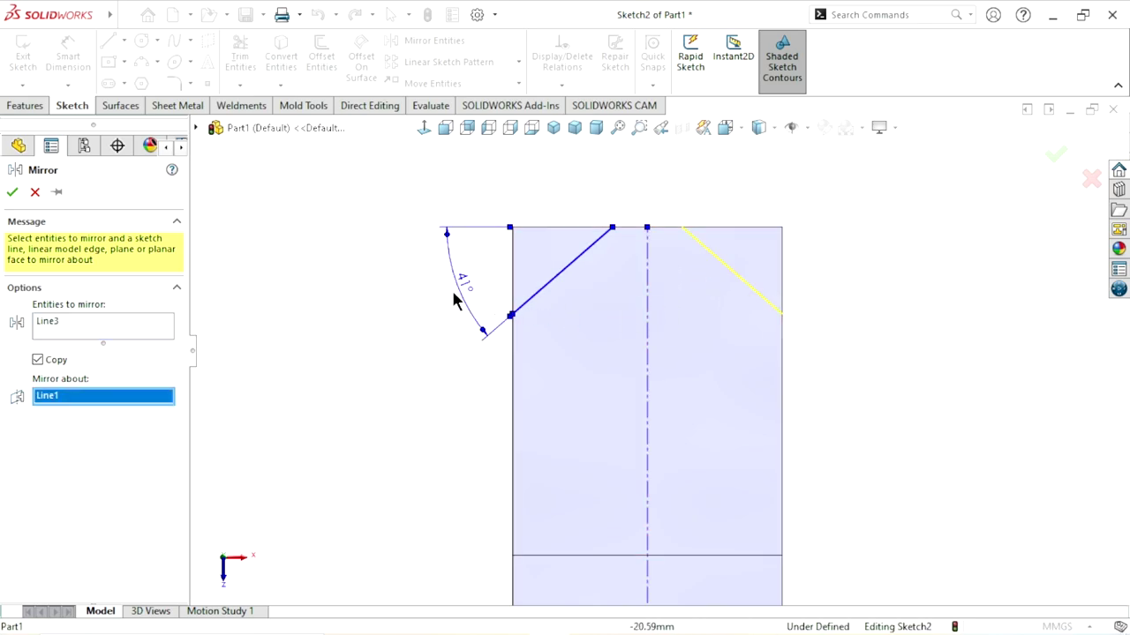
click(13, 194)
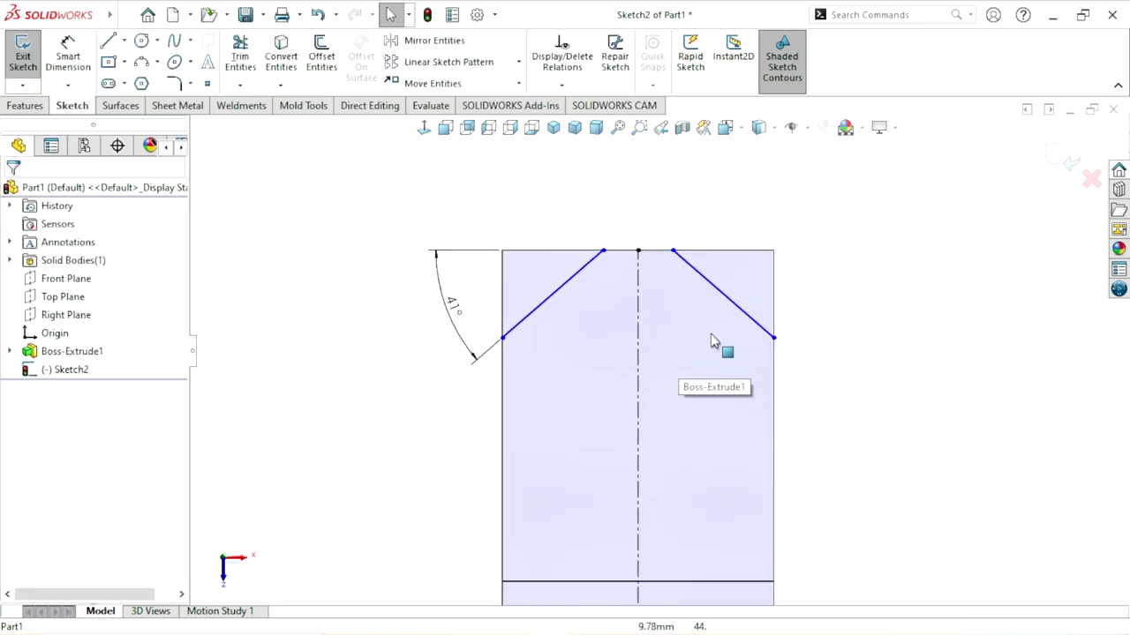
Step: Dimension the gap between the two diagonals' top endpoints to 4 mm
click(83, 46)
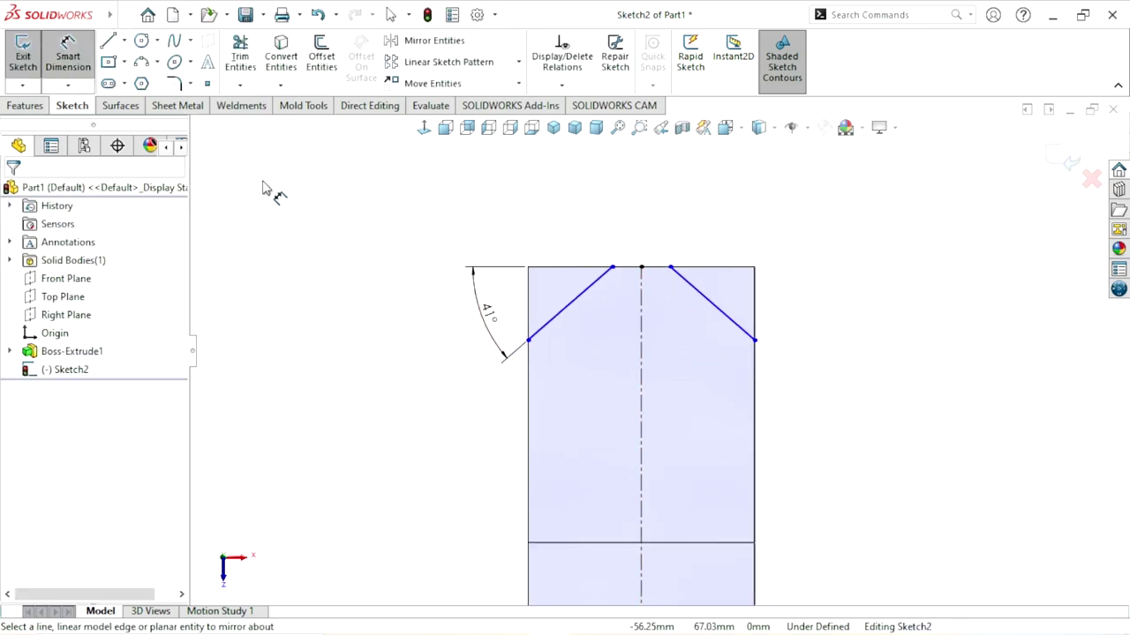
click(613, 267)
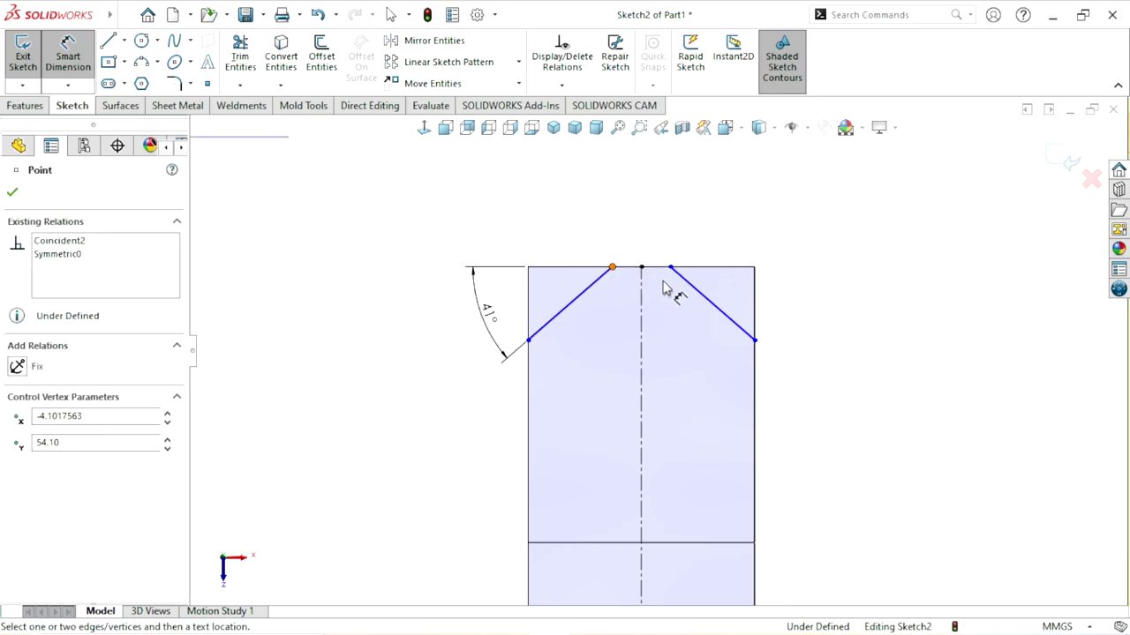
click(671, 268)
click(645, 240)
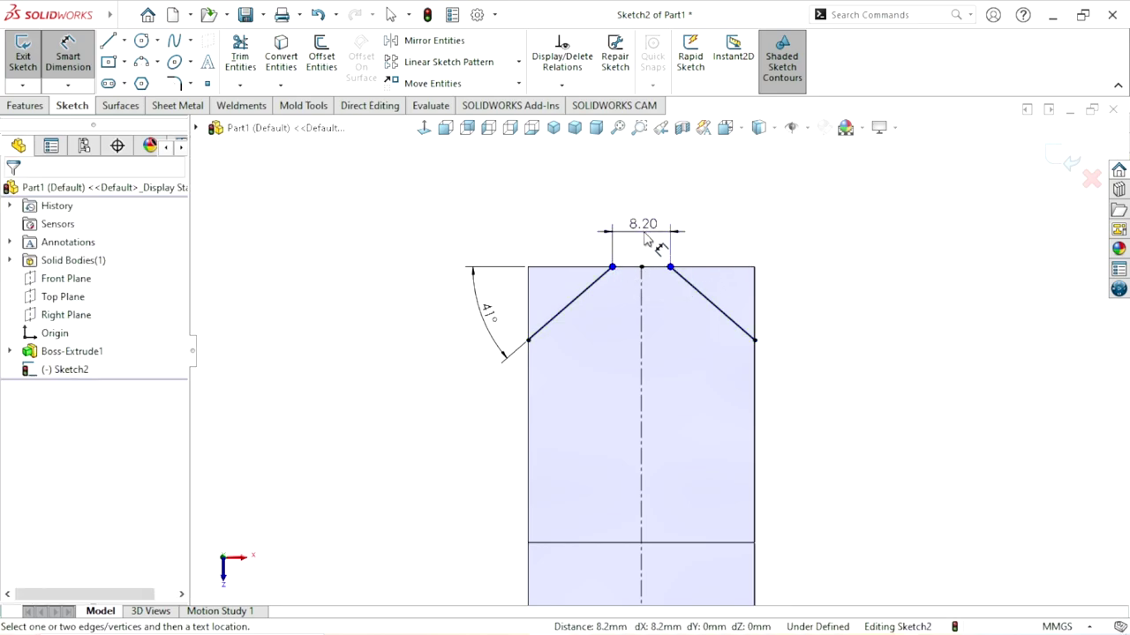
text(4)
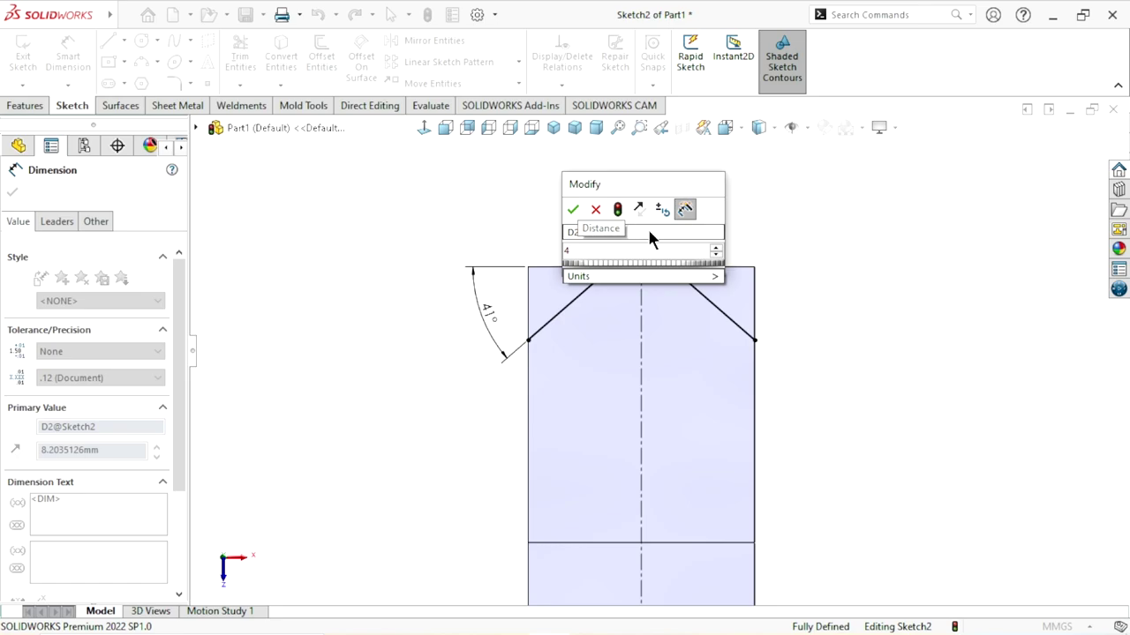
click(573, 209)
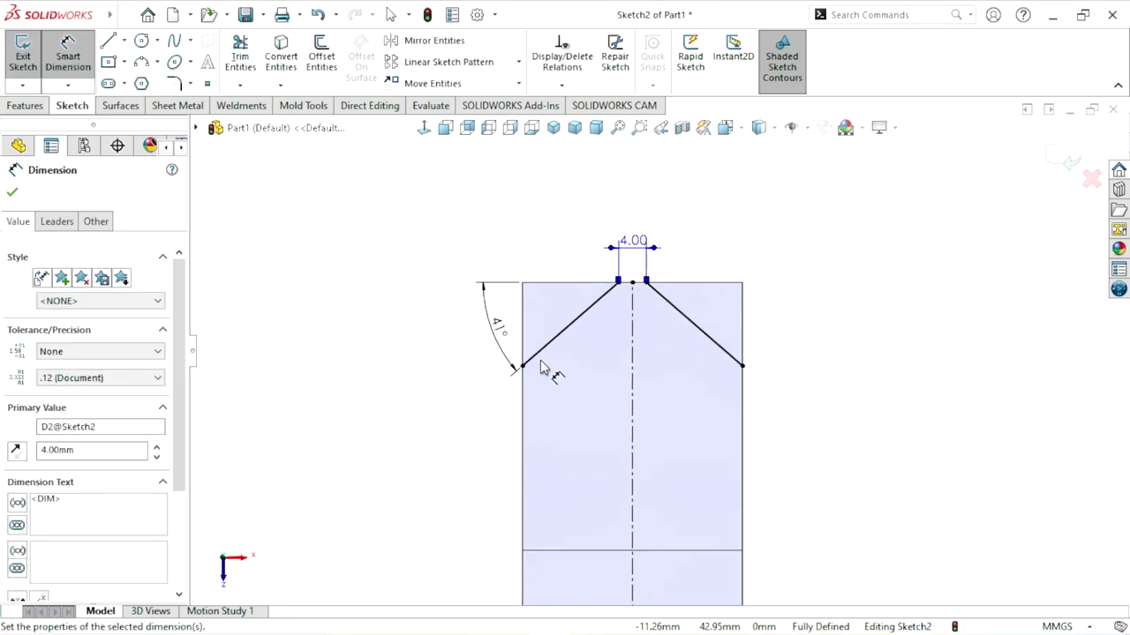
click(14, 188)
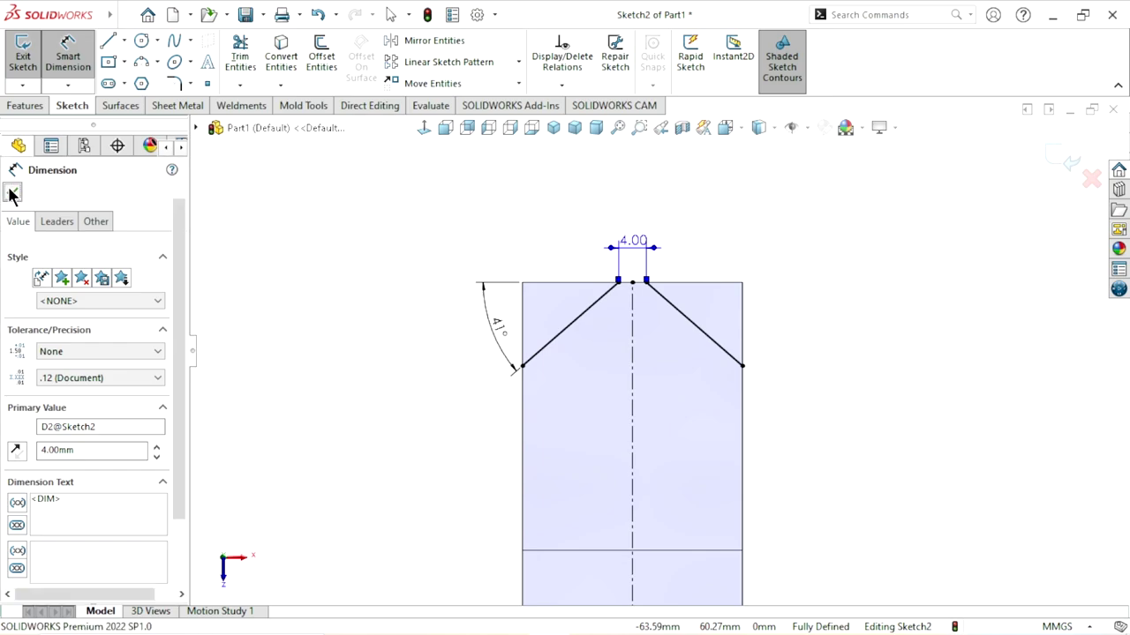
click(525, 311)
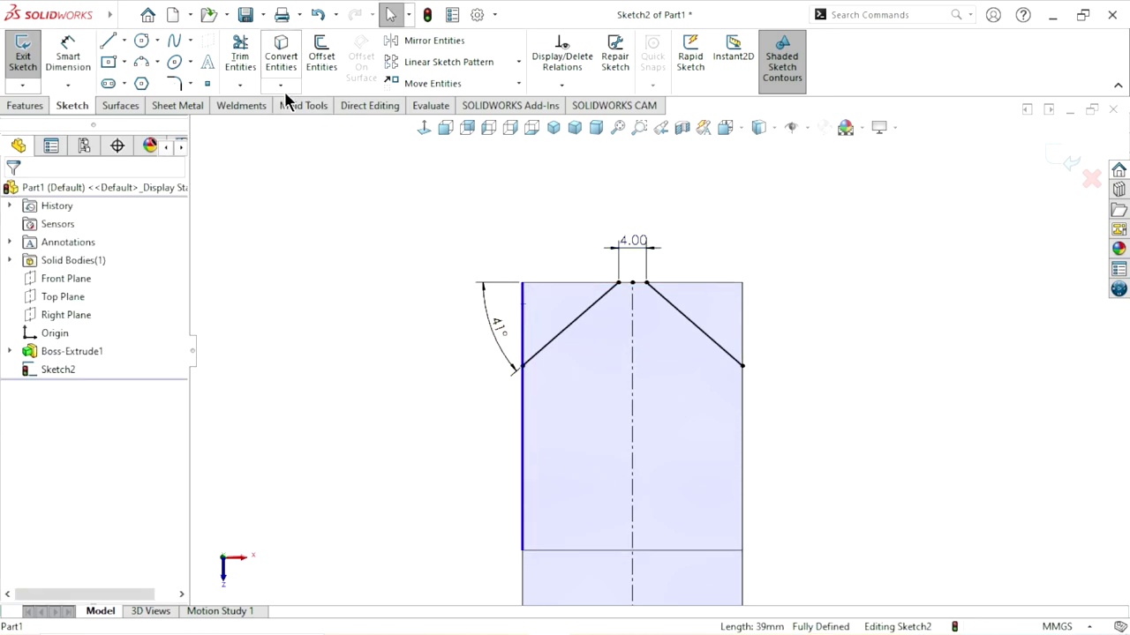
Step: Convert the block's left, top and right edges to sketch lines and trim the top edge between the diagonals
click(282, 63)
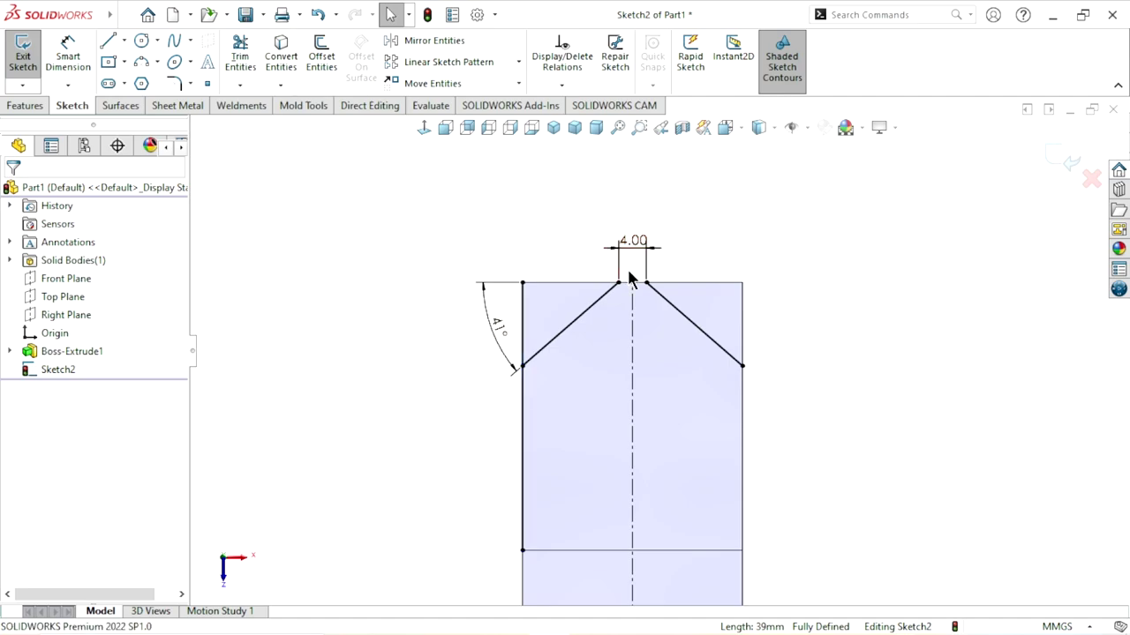
ctrl+click(742, 325)
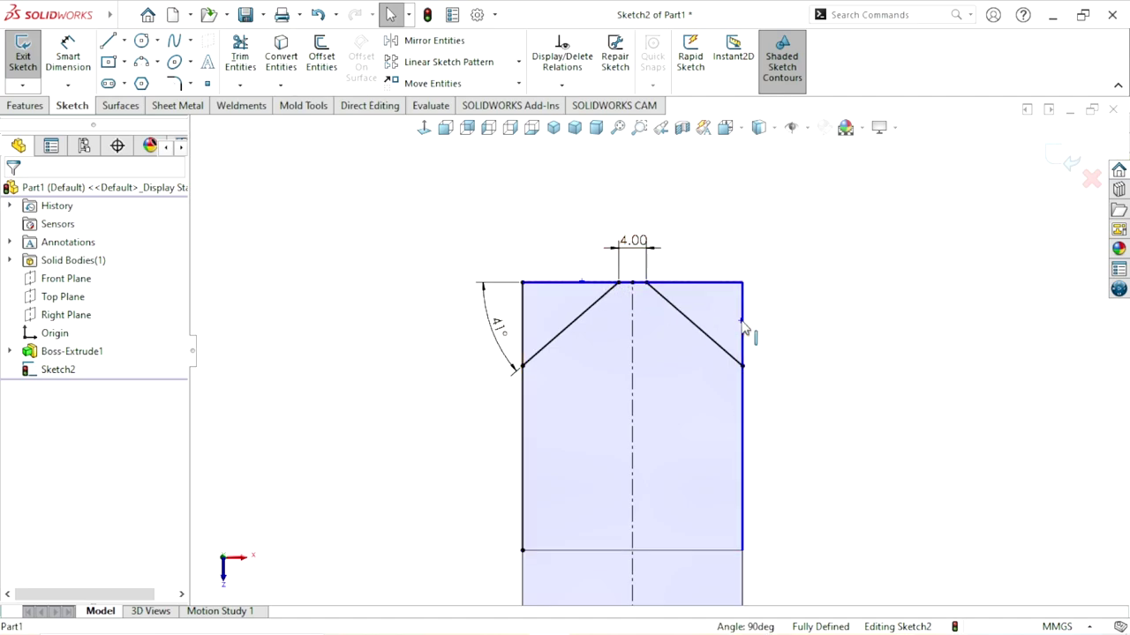
click(281, 57)
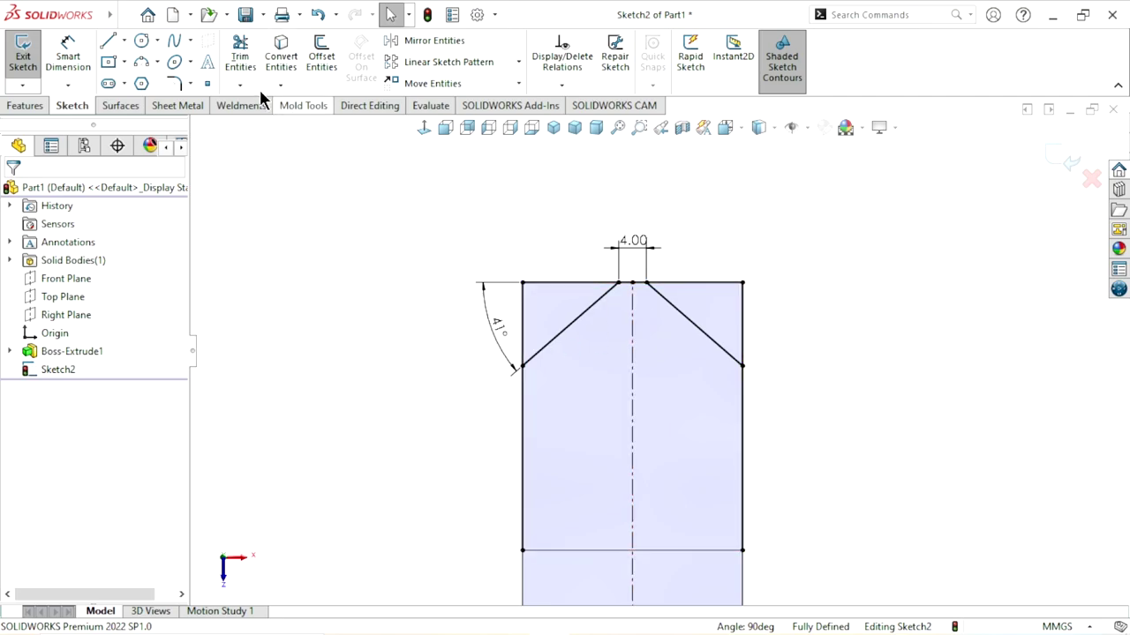
click(239, 46)
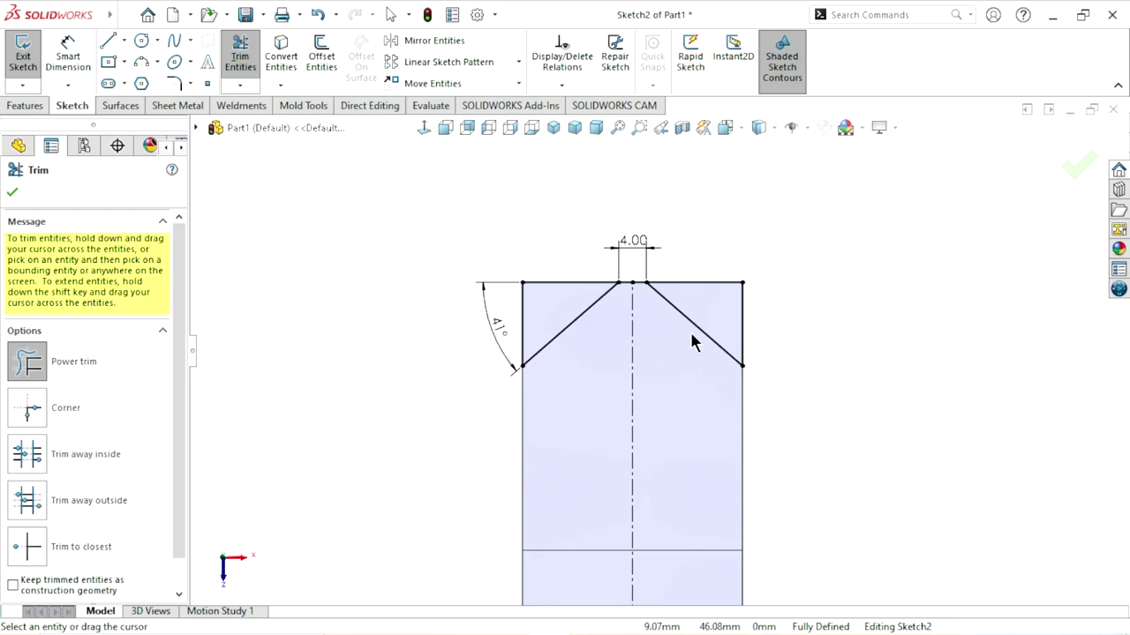
scroll(657, 311, down, 2)
scroll(630, 285, down, 3)
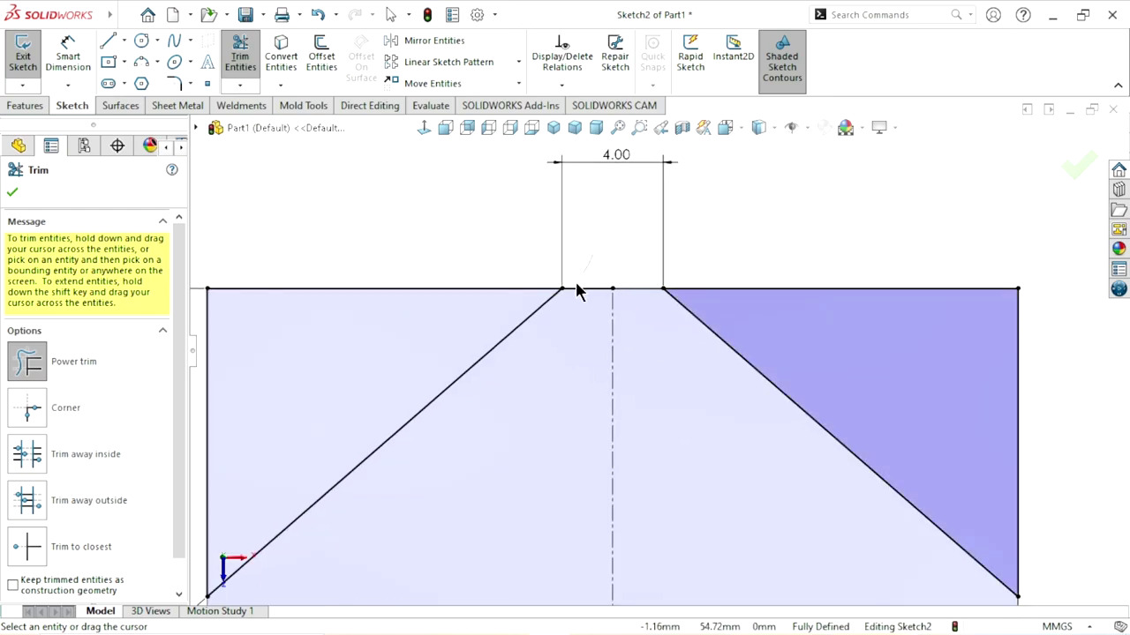
scroll(573, 397, up, 3)
scroll(618, 432, up, 2)
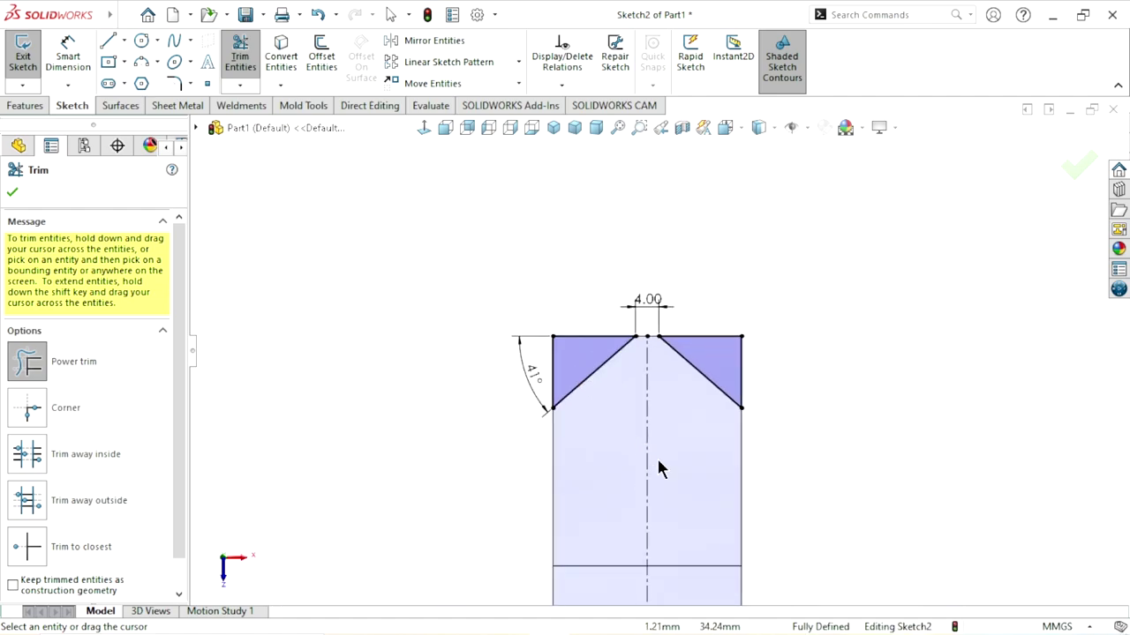
click(14, 194)
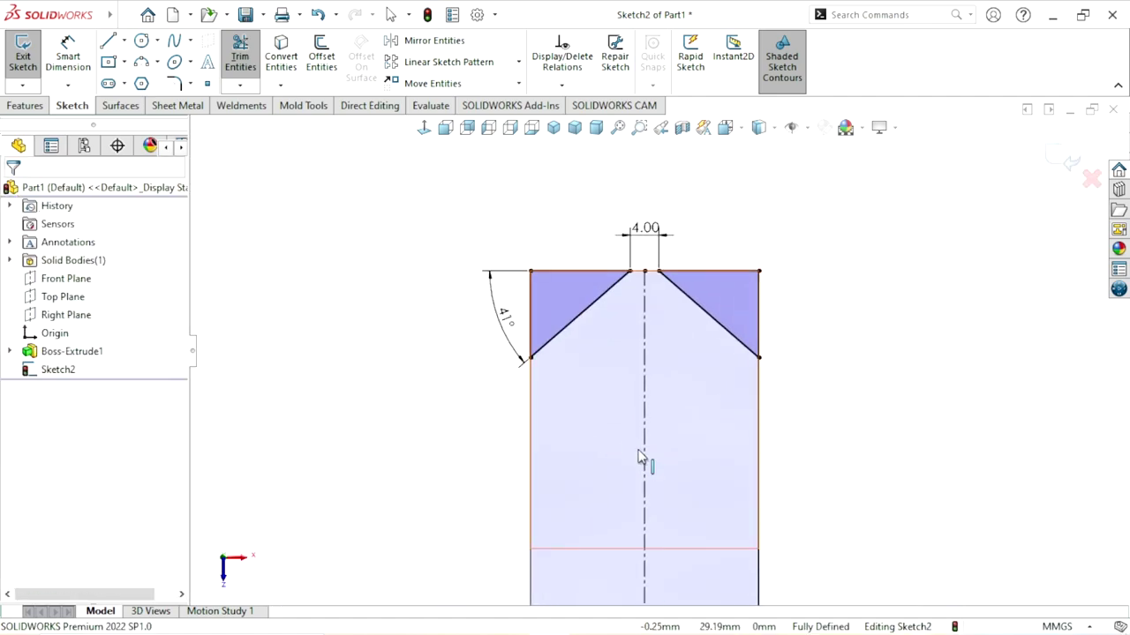
Step: Zoom out and orbit to view the stepped block with its two triangular regions
scroll(747, 436, up, 1)
scroll(736, 429, up, 1)
scroll(746, 424, up, 1)
middle_drag(794, 382, 772, 305)
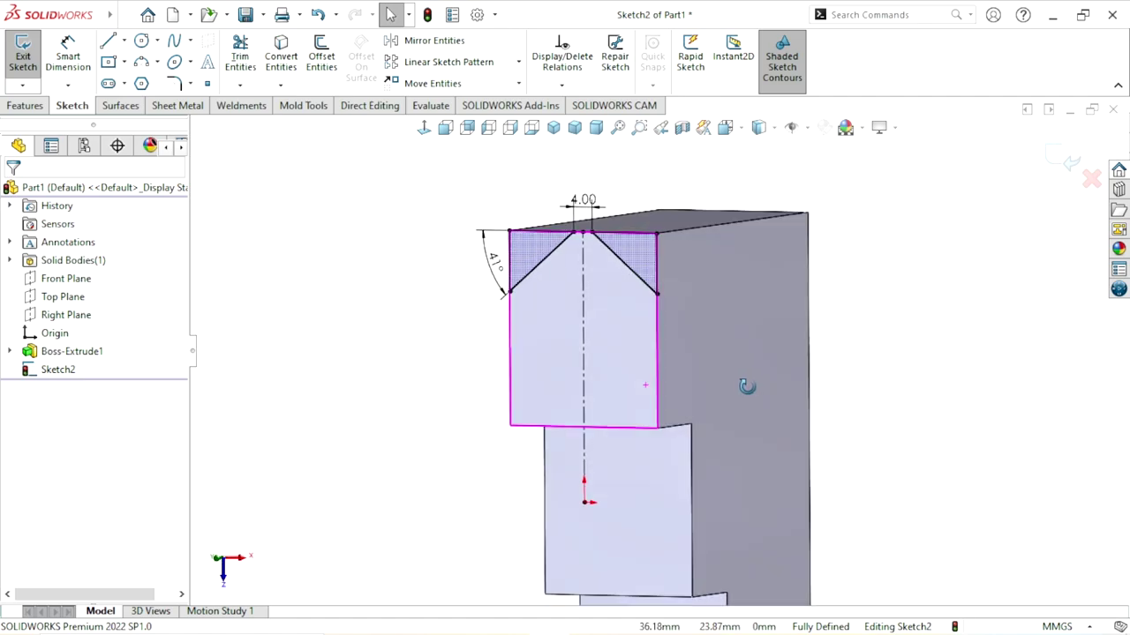
scroll(773, 305, down, 2)
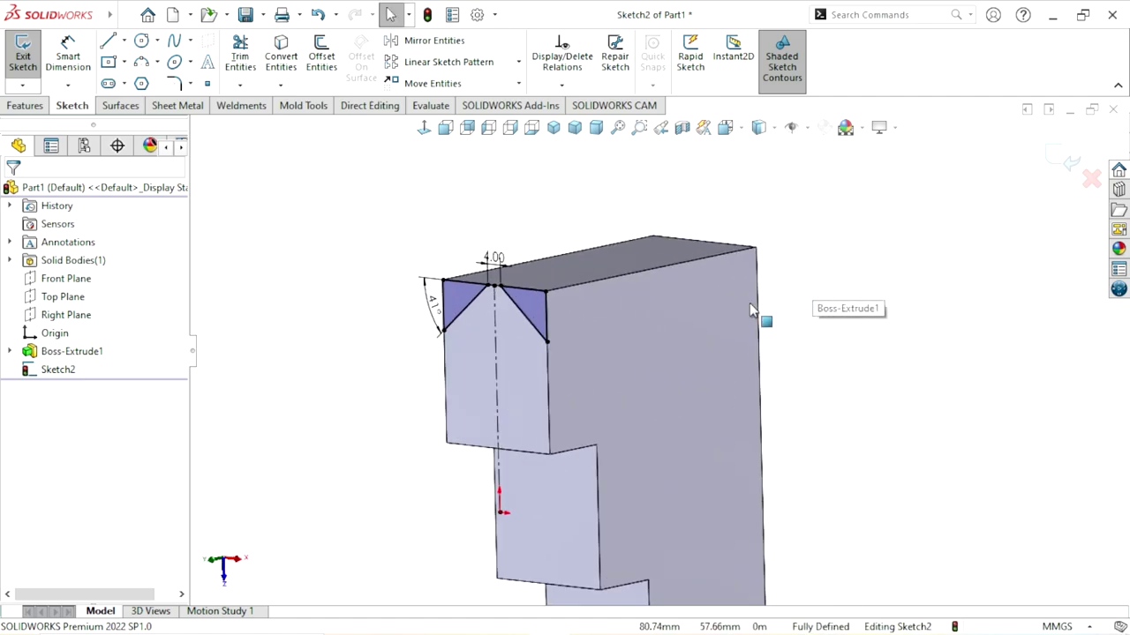
click(21, 110)
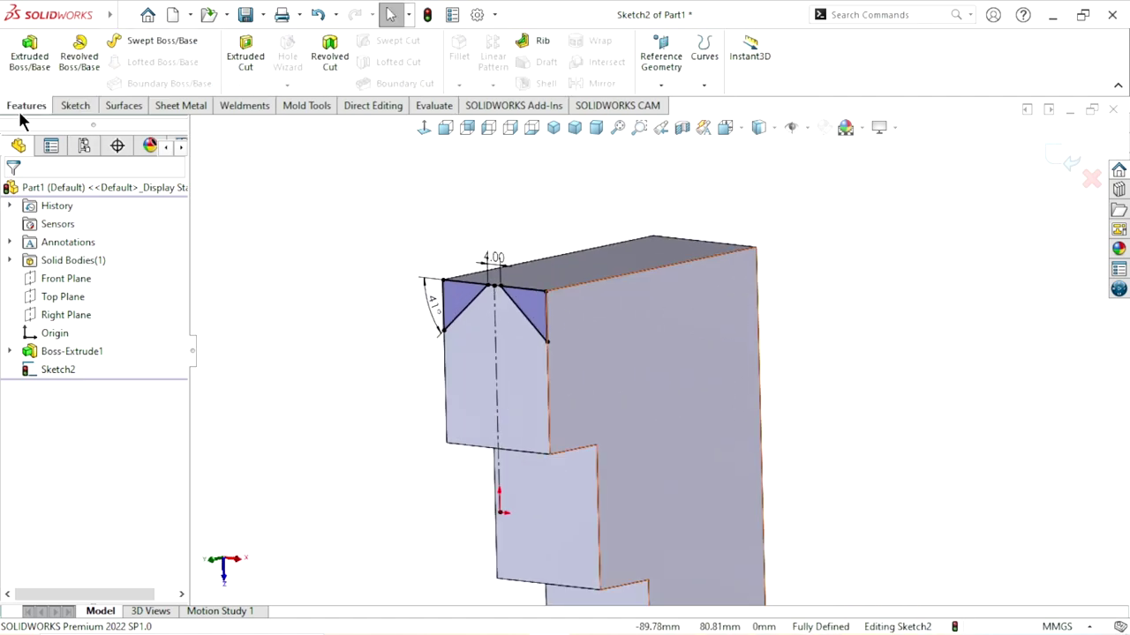
Step: Extrude-cut the triangle sketch Through All with reversed direction to remove both corners
click(246, 51)
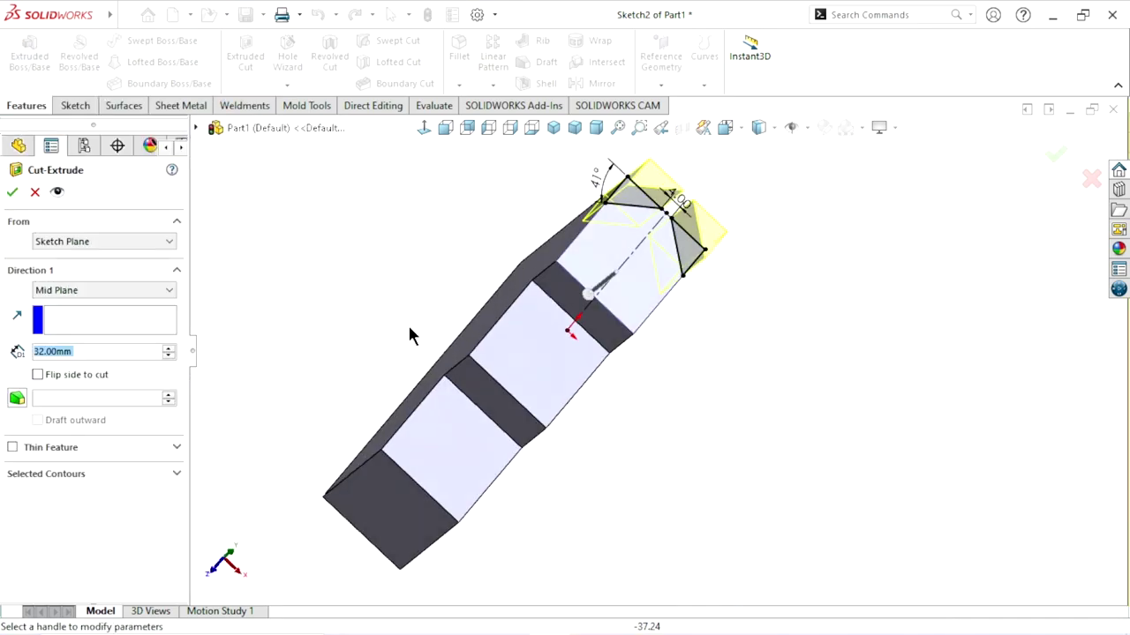
click(94, 295)
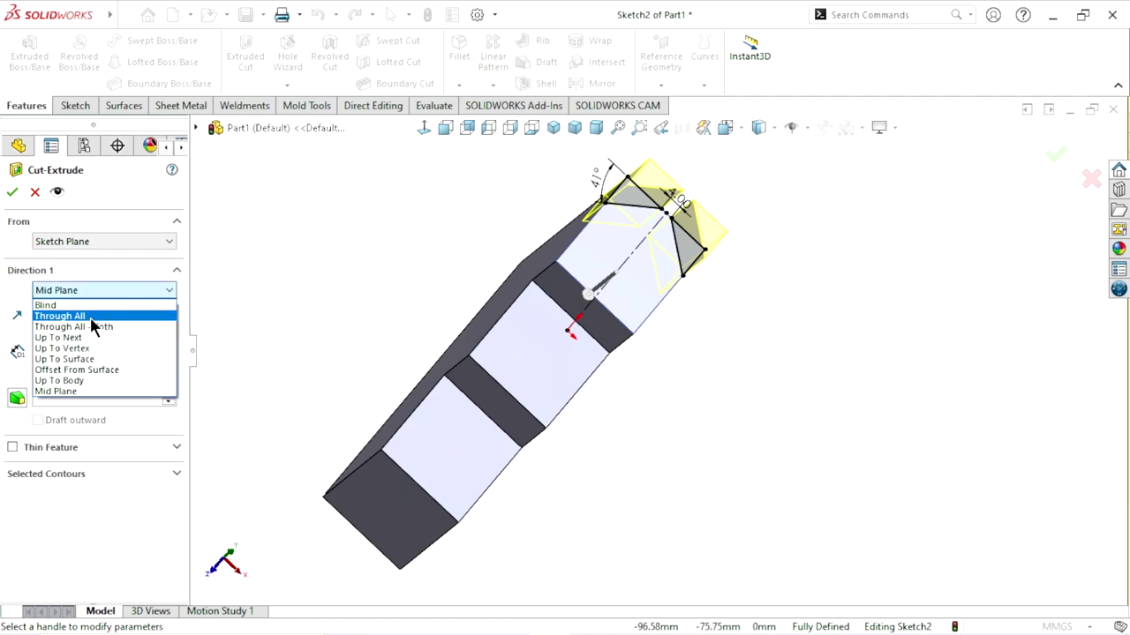
click(94, 316)
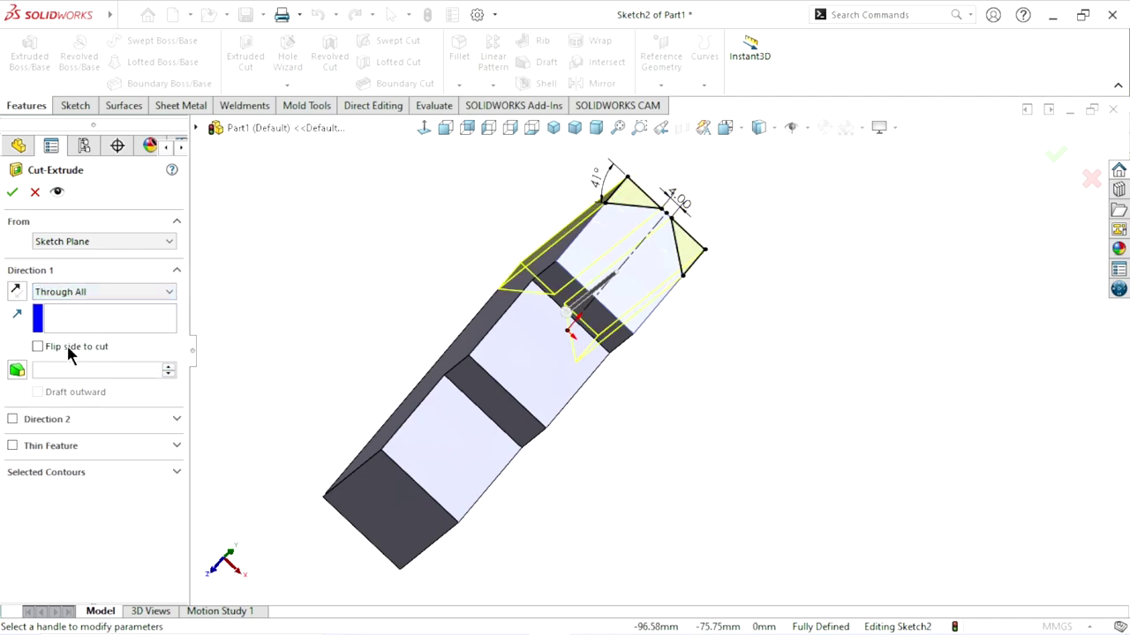
click(16, 291)
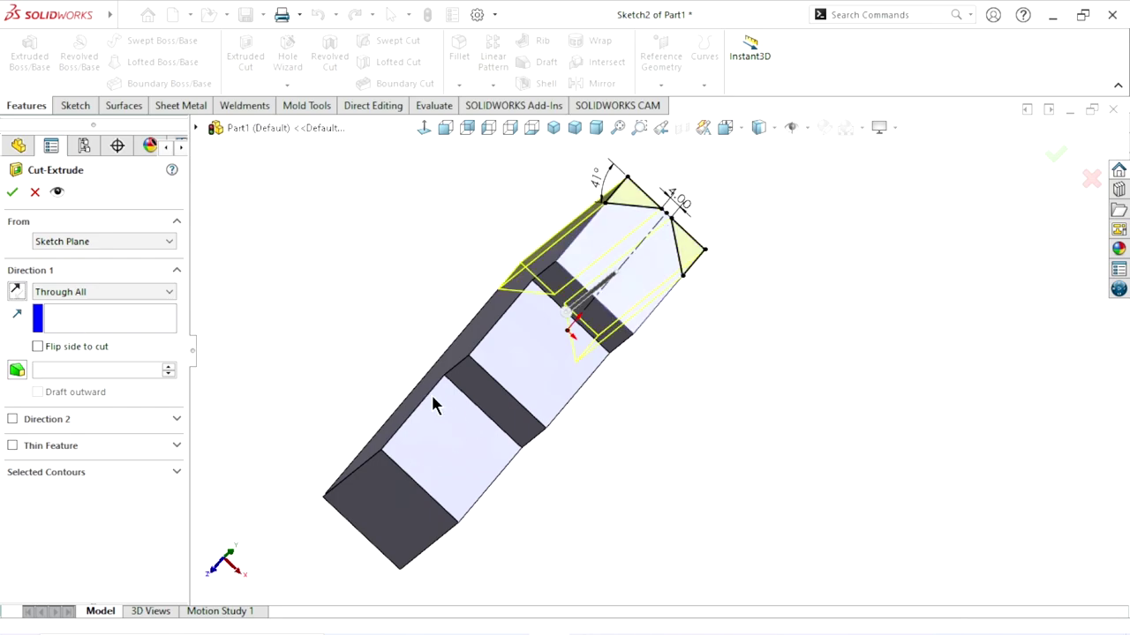
mouse_move(431, 392)
middle_down()
mouse_move(334, 289)
mouse_move(340, 348)
middle_up()
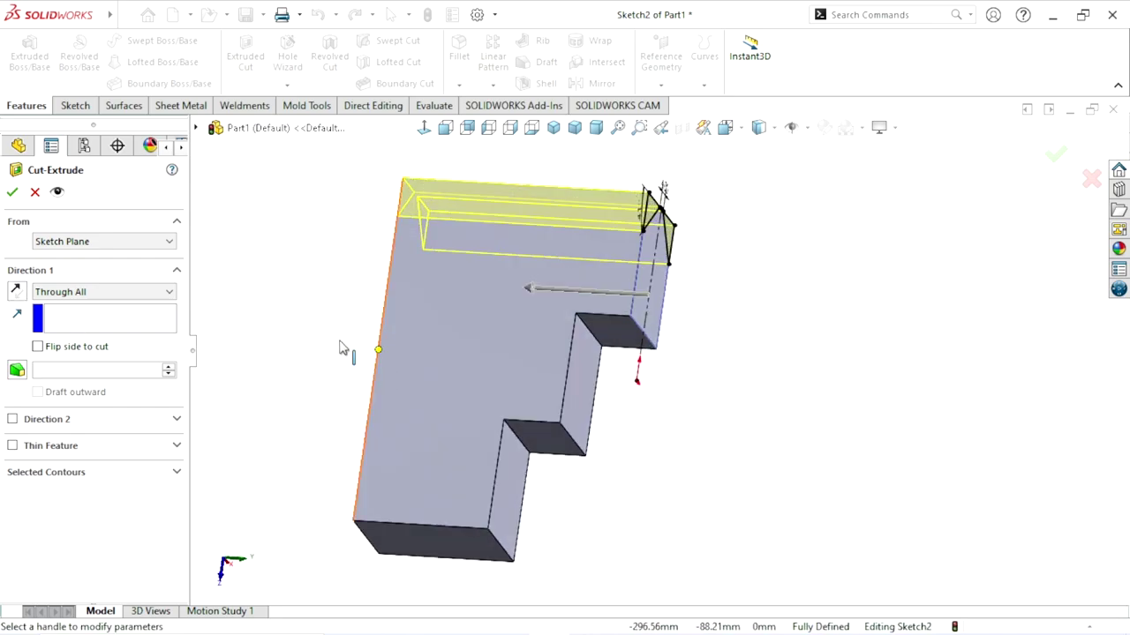
click(13, 194)
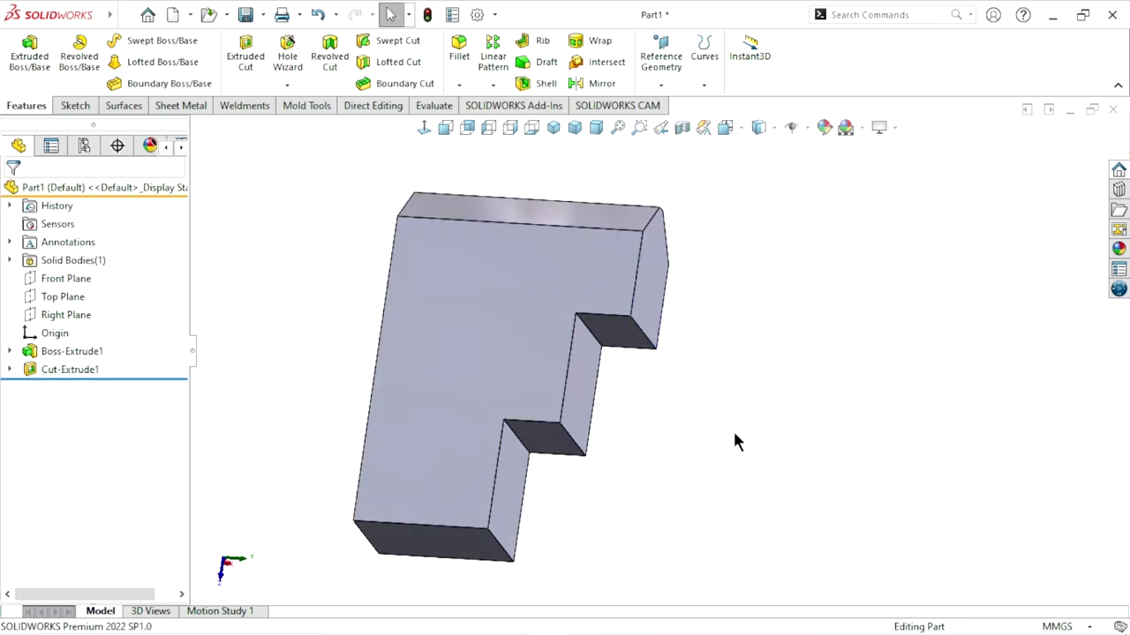
Step: Orbit the part and snap to isometric to inspect the V-pointed end
mouse_move(734, 435)
middle_down()
mouse_move(627, 408)
mouse_move(620, 383)
mouse_move(877, 386)
mouse_move(882, 365)
mouse_move(811, 445)
mouse_move(828, 441)
middle_up()
key(ctrl+7)
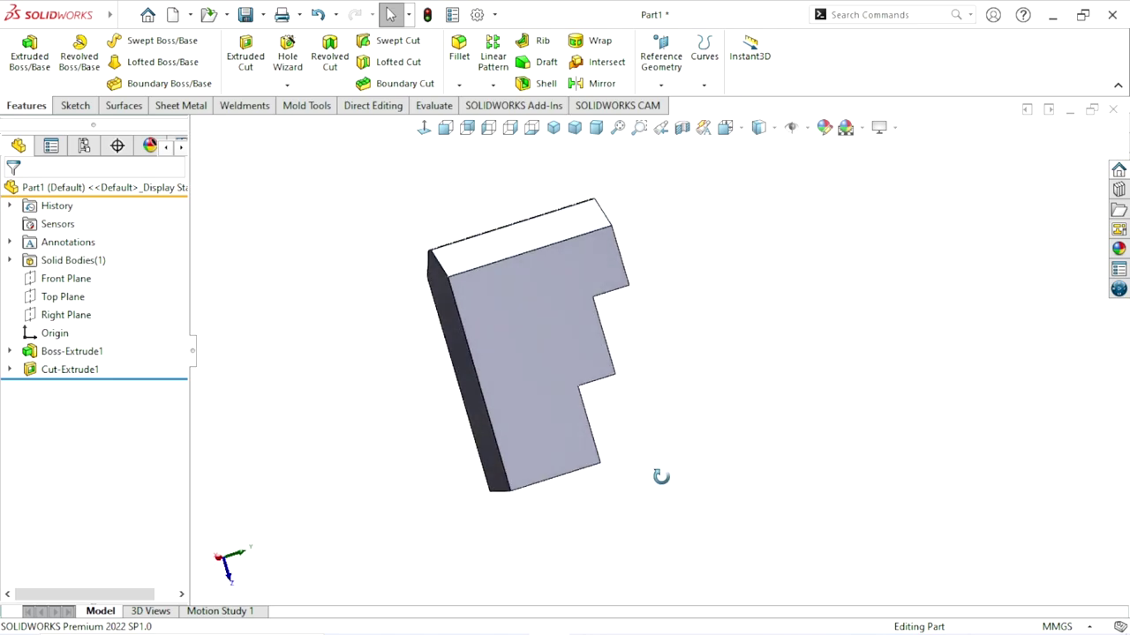
mouse_move(694, 472)
middle_down()
mouse_move(676, 345)
mouse_move(747, 358)
mouse_move(600, 292)
mouse_move(613, 391)
mouse_move(690, 312)
middle_up()
scroll(628, 312, down, 3)
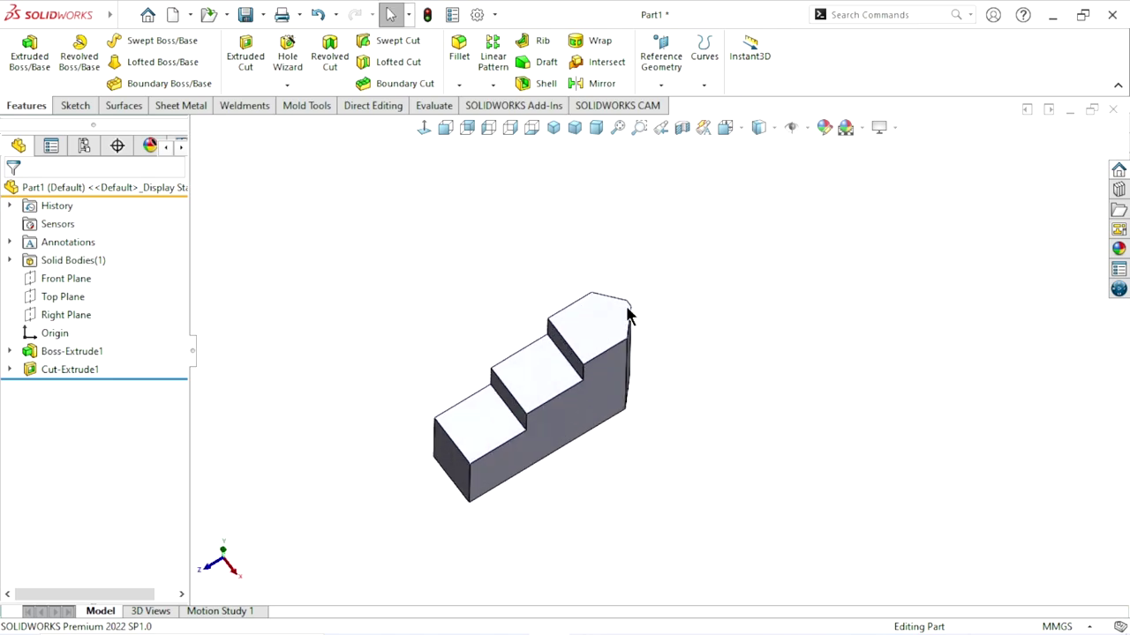
scroll(650, 361, down, 3)
scroll(649, 360, down, 2)
scroll(650, 369, down, 2)
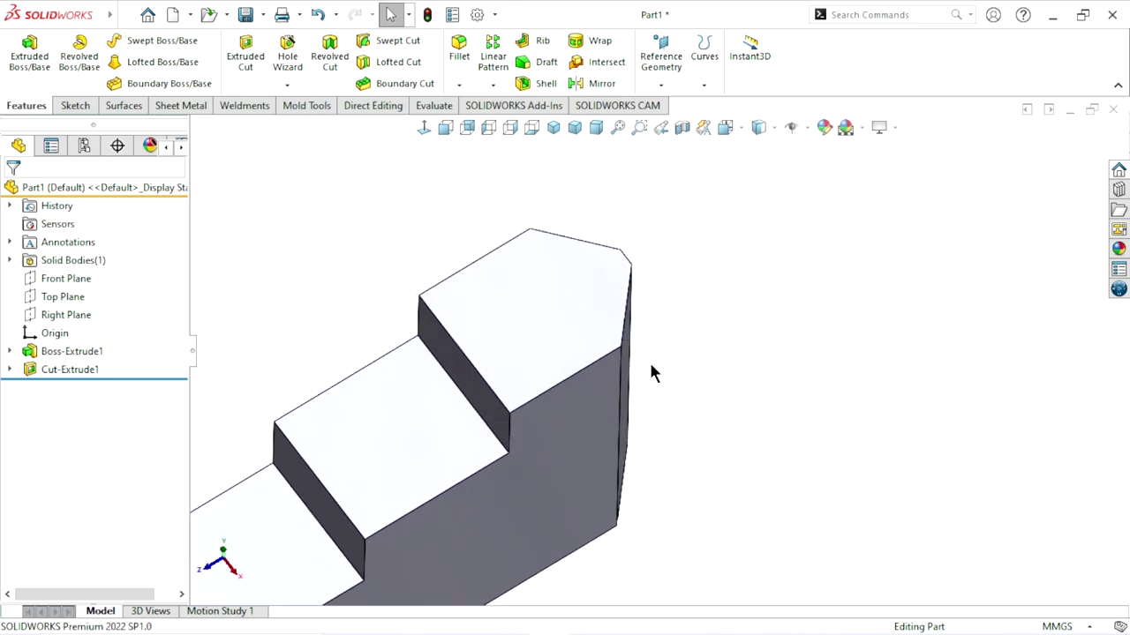
Step: Sketch a circle on the top stepped face, centred above the part
click(538, 328)
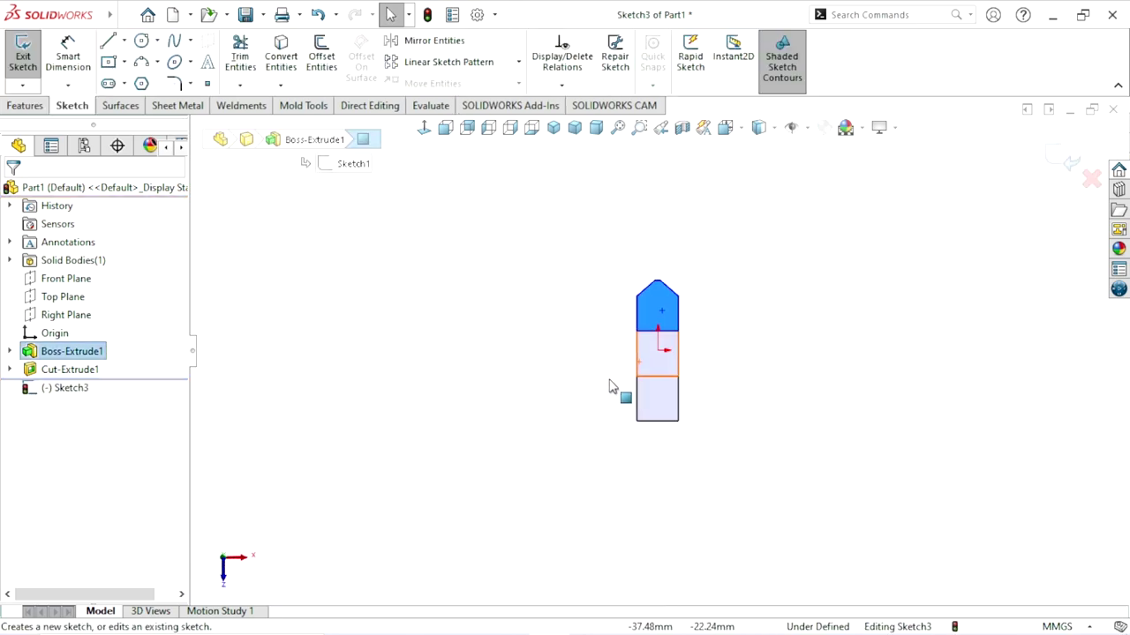
click(143, 41)
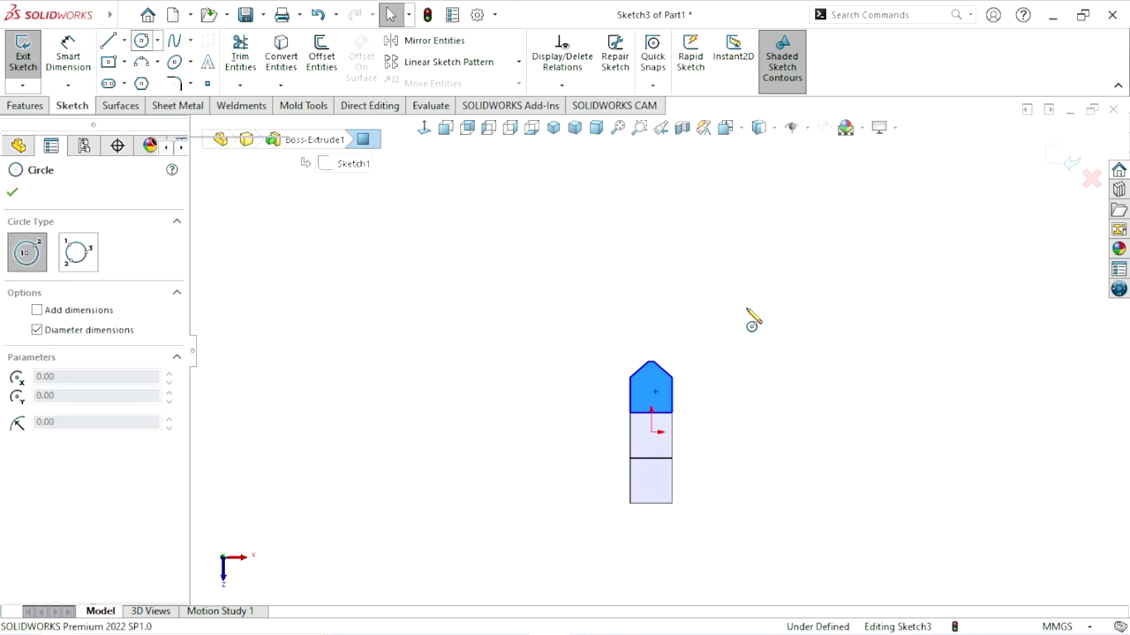
click(653, 179)
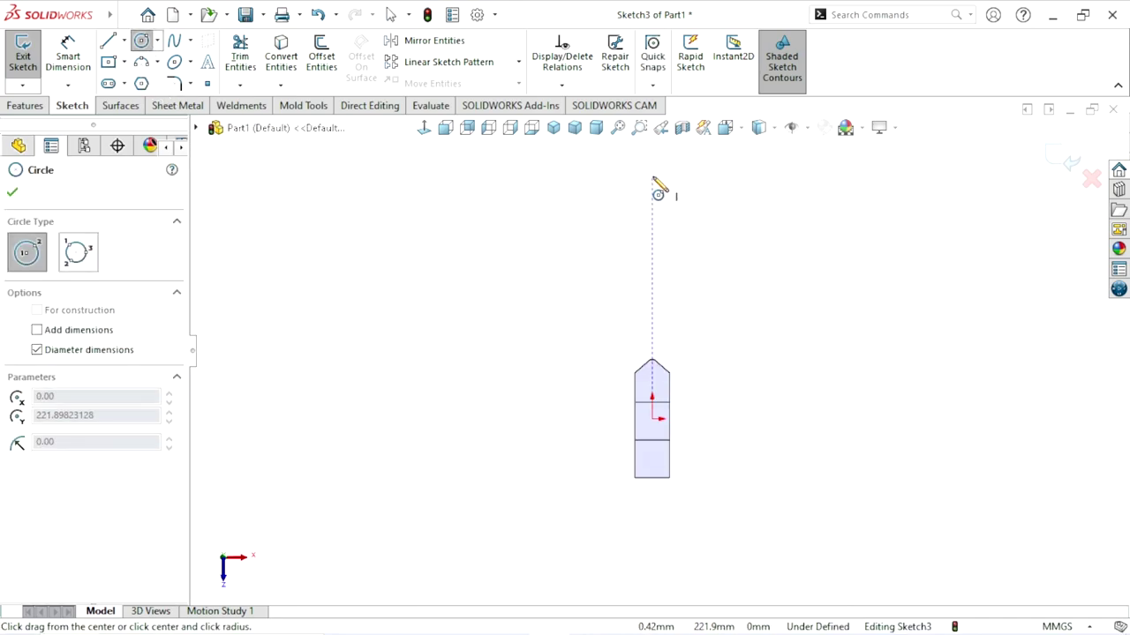
click(654, 389)
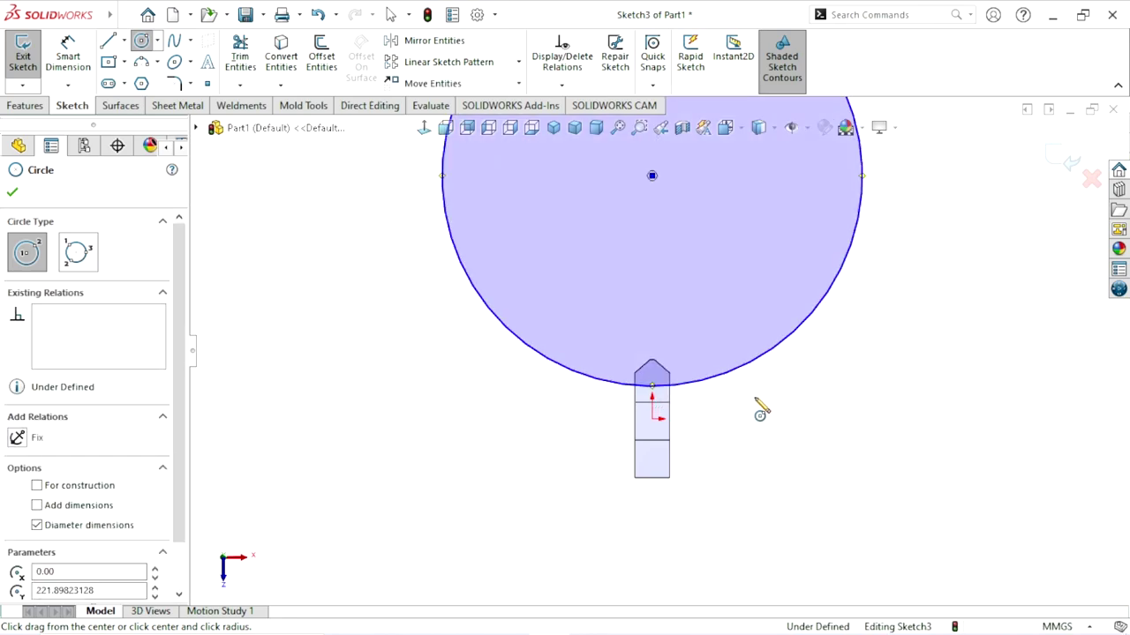
right_click(759, 410)
click(758, 411)
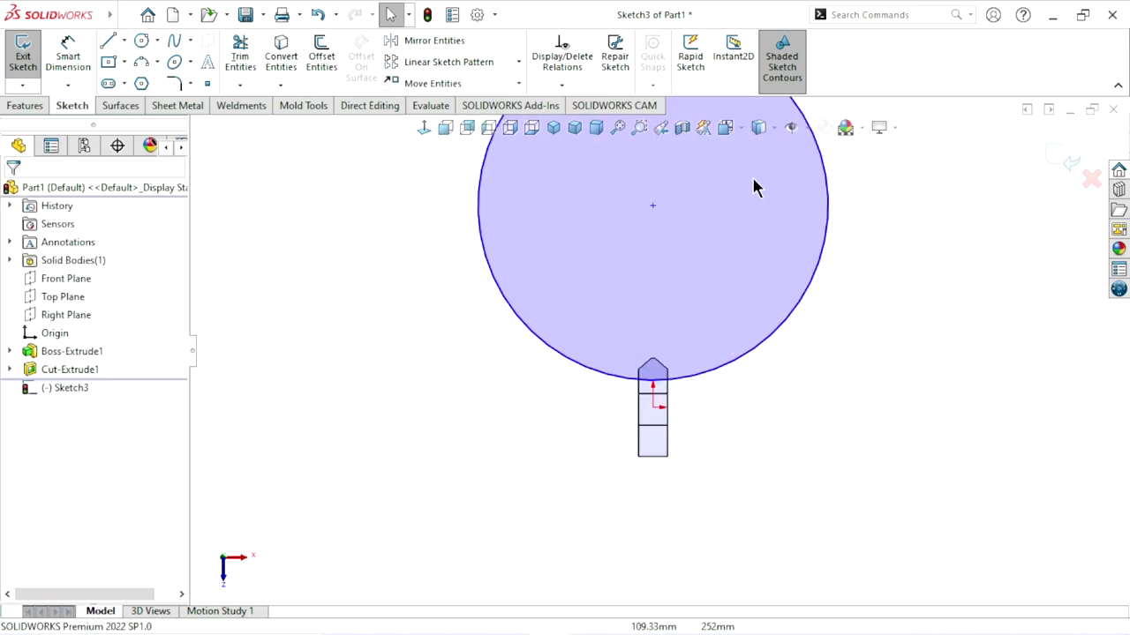
Step: Dimension the circle's diameter to 266
click(68, 73)
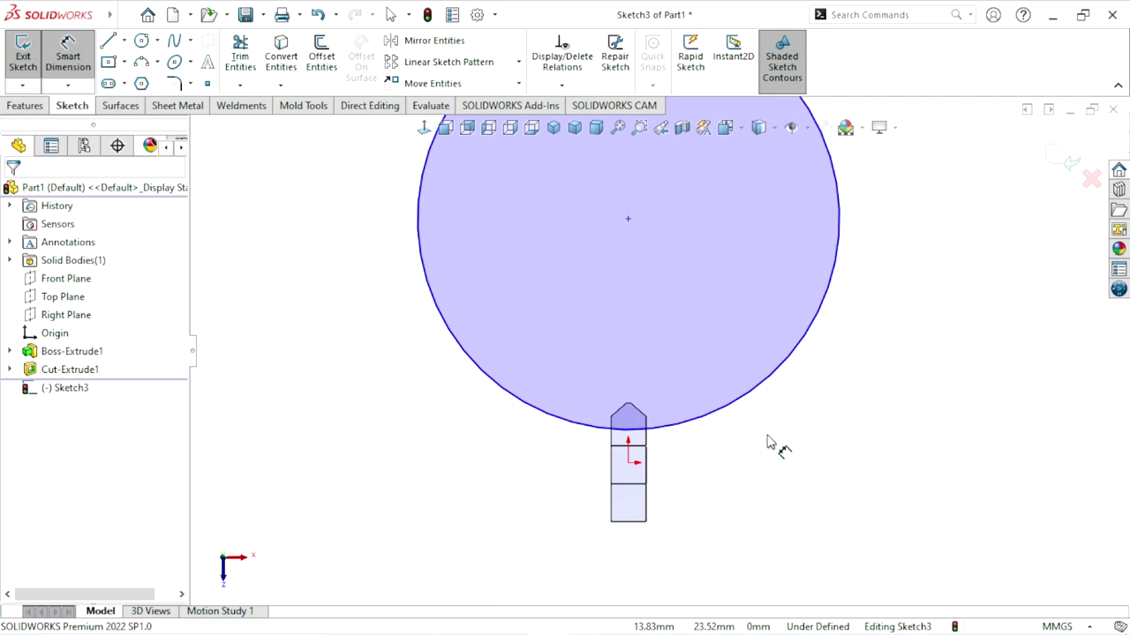
click(724, 415)
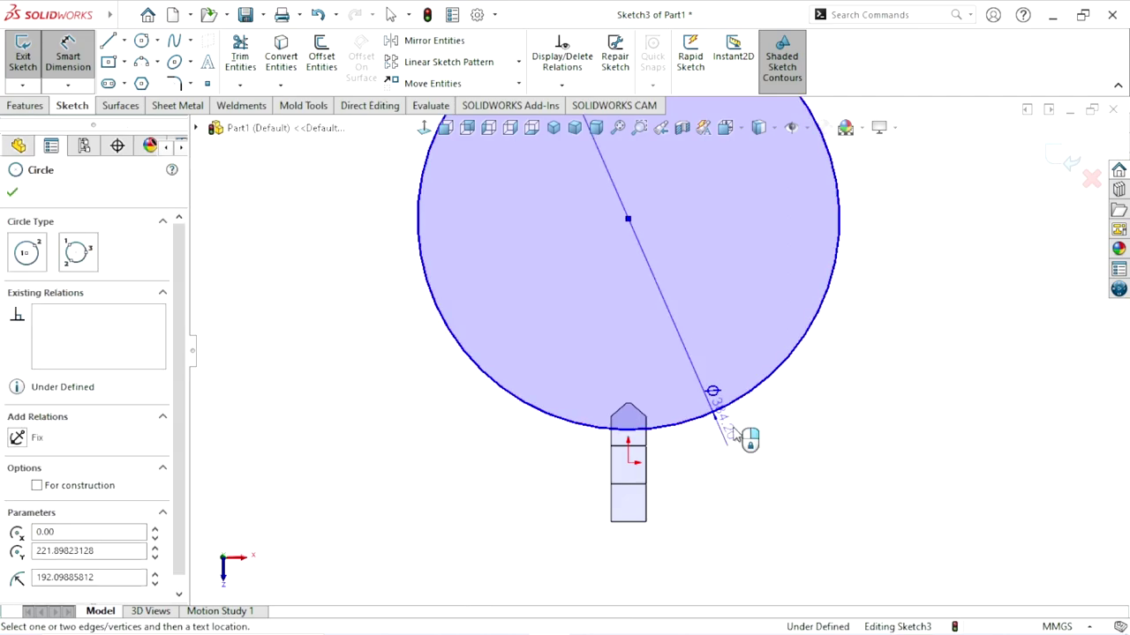
click(829, 432)
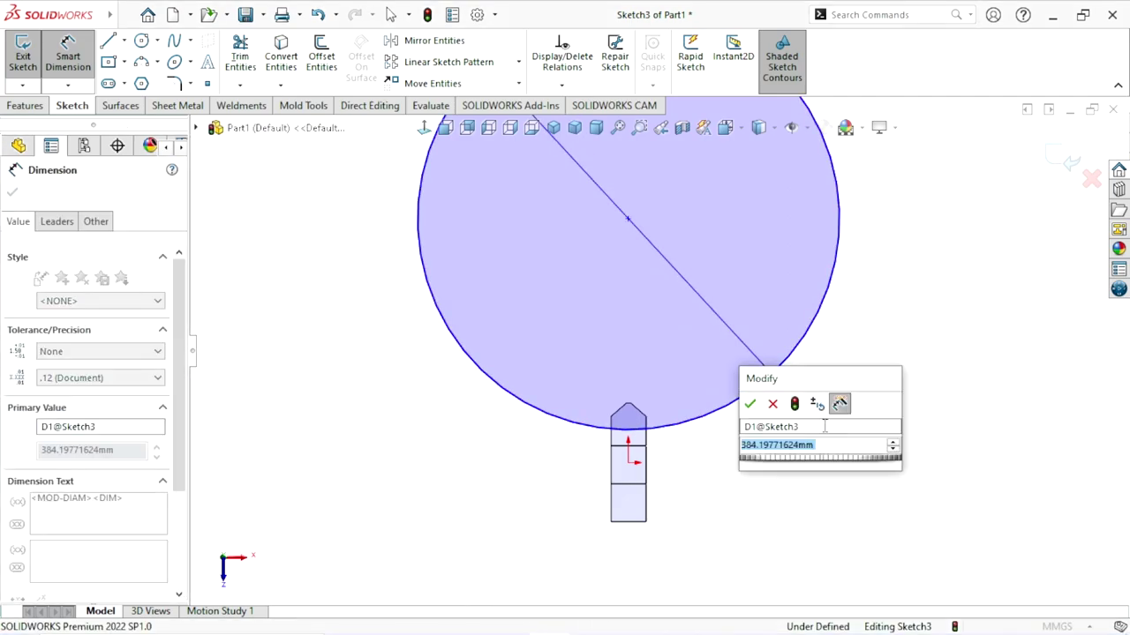
text(266)
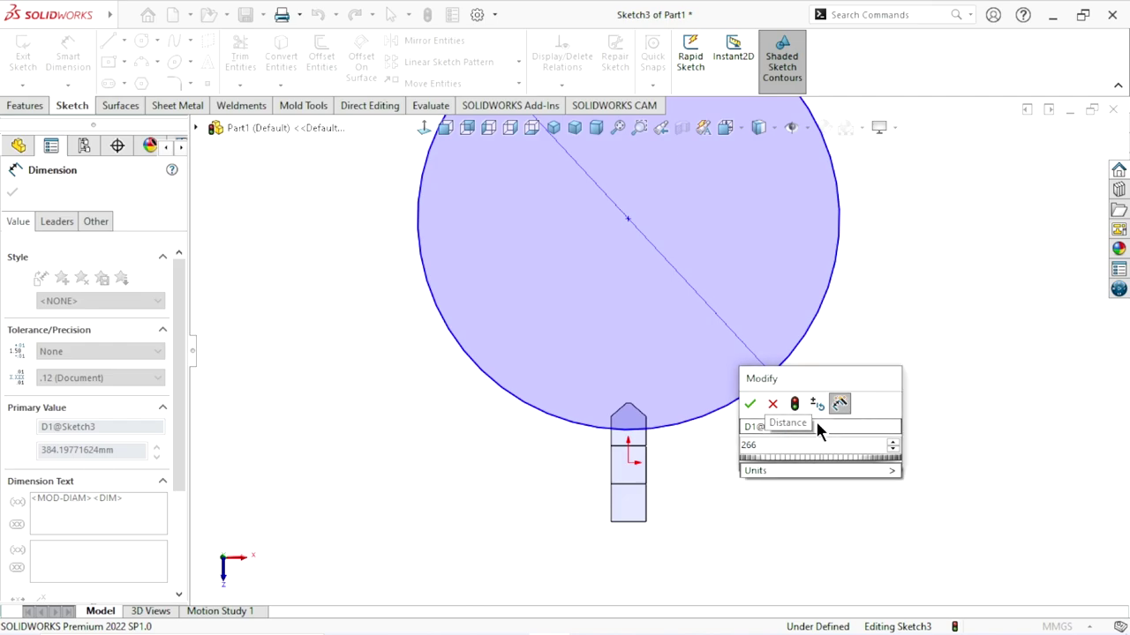
click(750, 404)
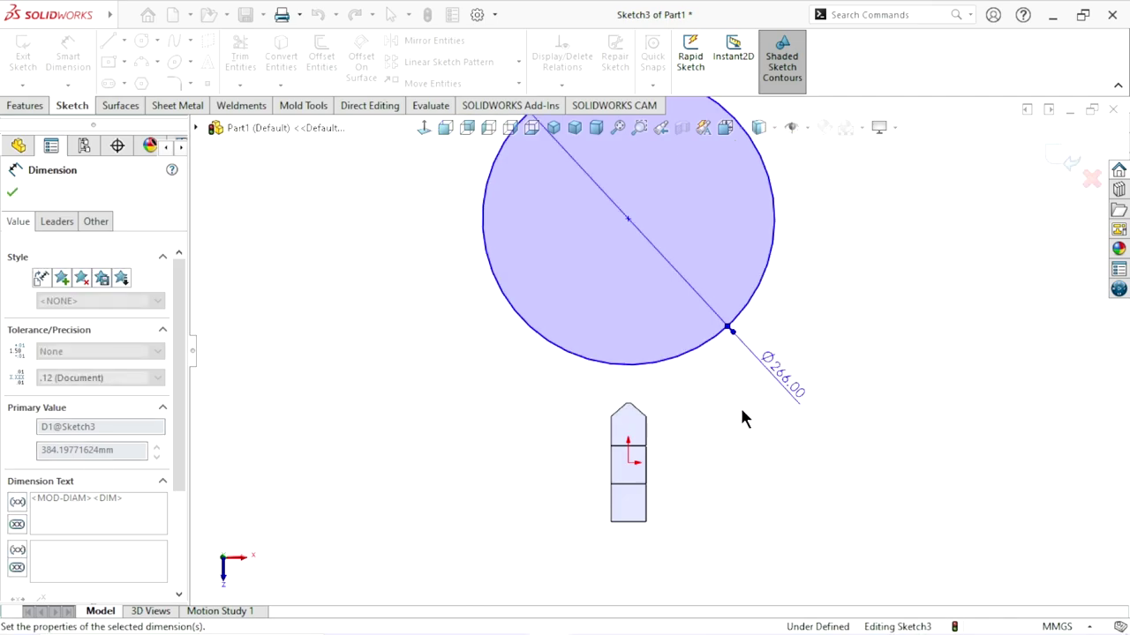
Step: Make the Ø266 circle tangent to the part's edge
click(11, 194)
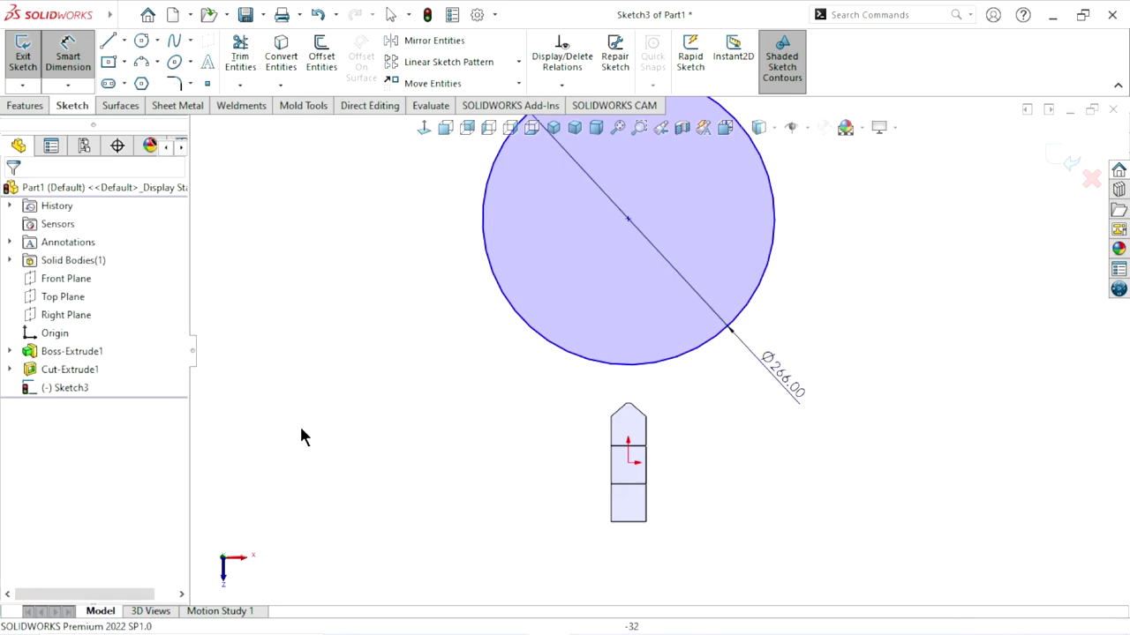
scroll(618, 358, down, 3)
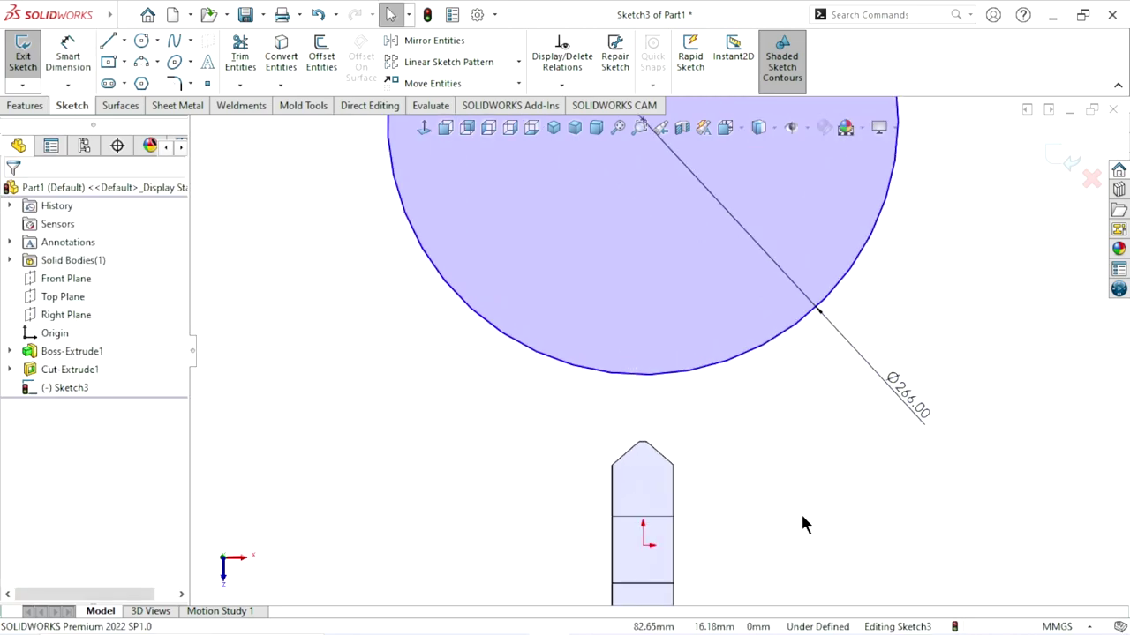
click(654, 375)
scroll(661, 512, down, 1)
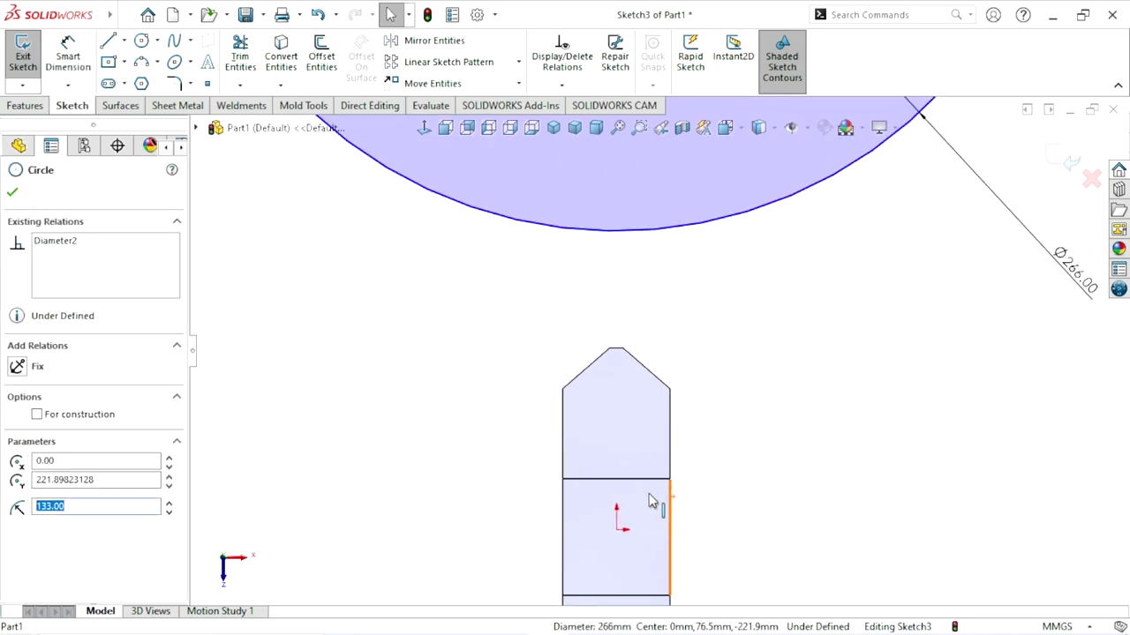
scroll(636, 481, down, 3)
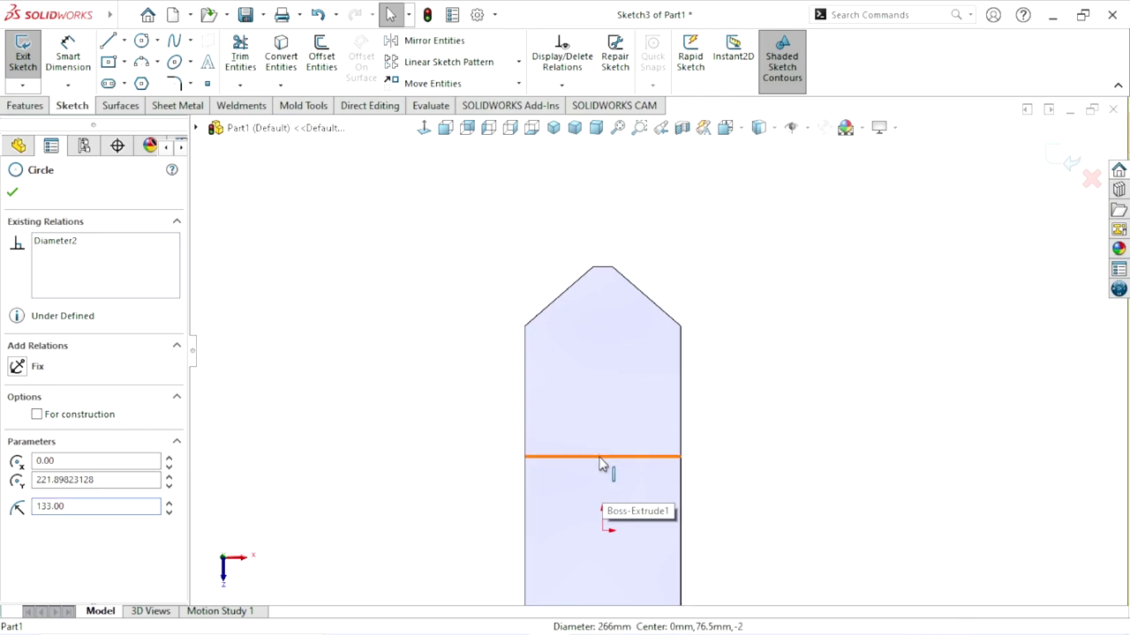
ctrl+click(680, 447)
click(645, 383)
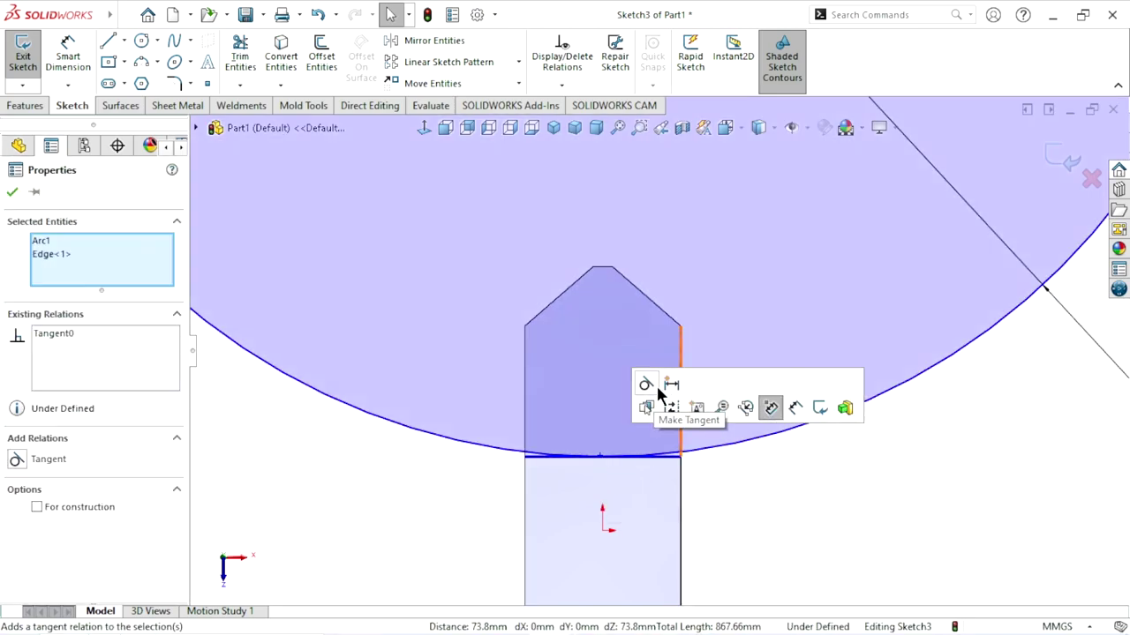
scroll(583, 529, up, 2)
scroll(617, 468, up, 3)
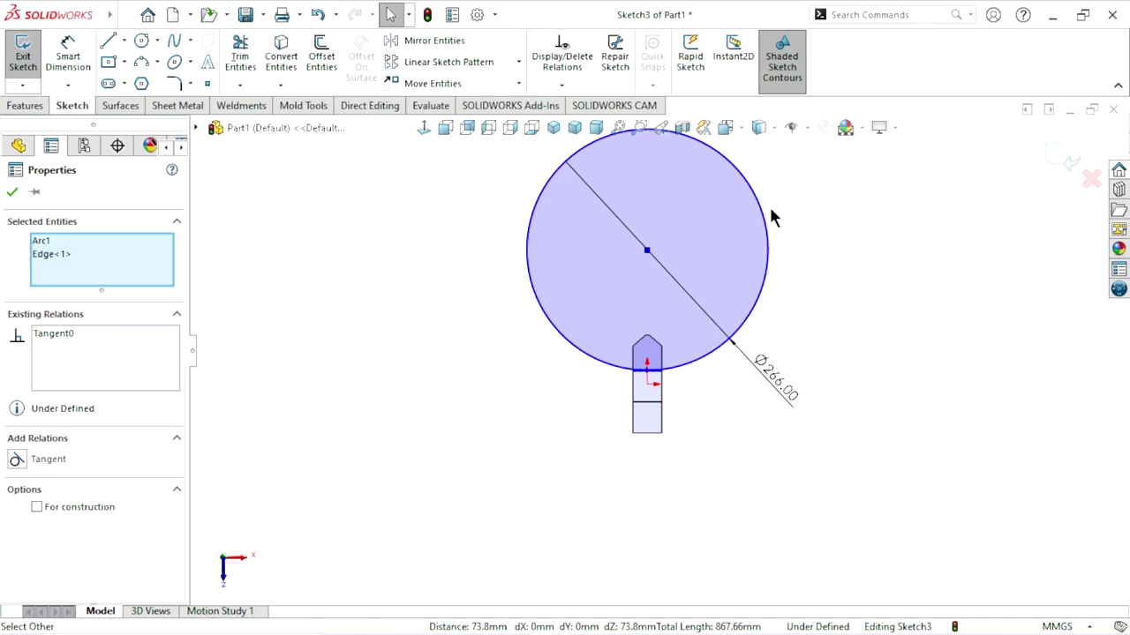
scroll(770, 216, down, 2)
click(13, 193)
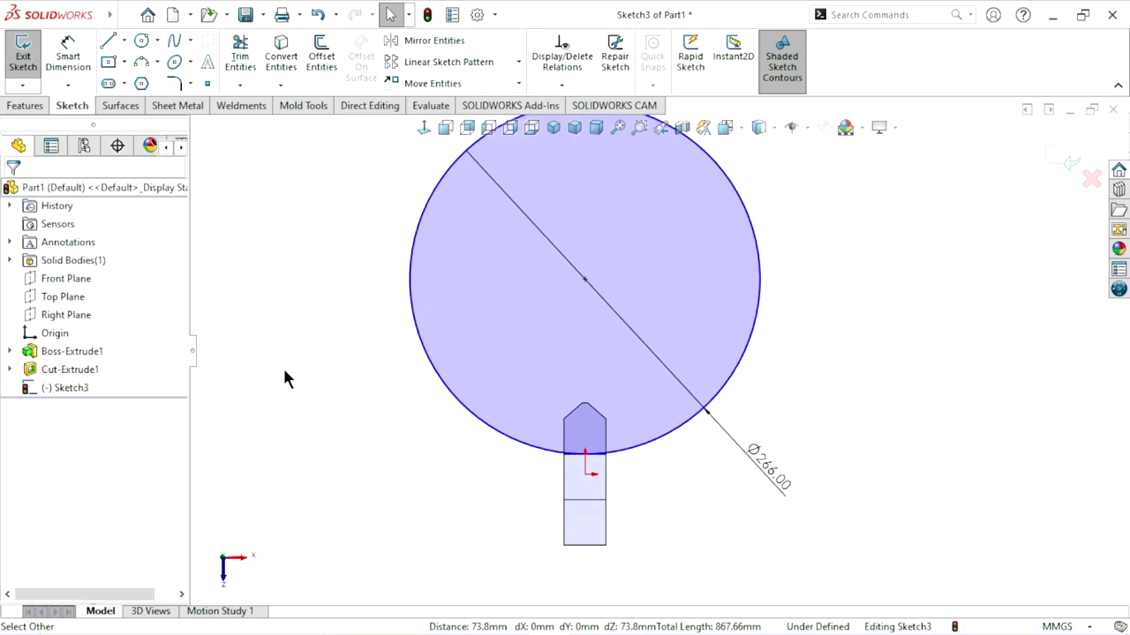
Step: Align the circle's centre vertically with the origin, fully defining Sketch3
click(584, 279)
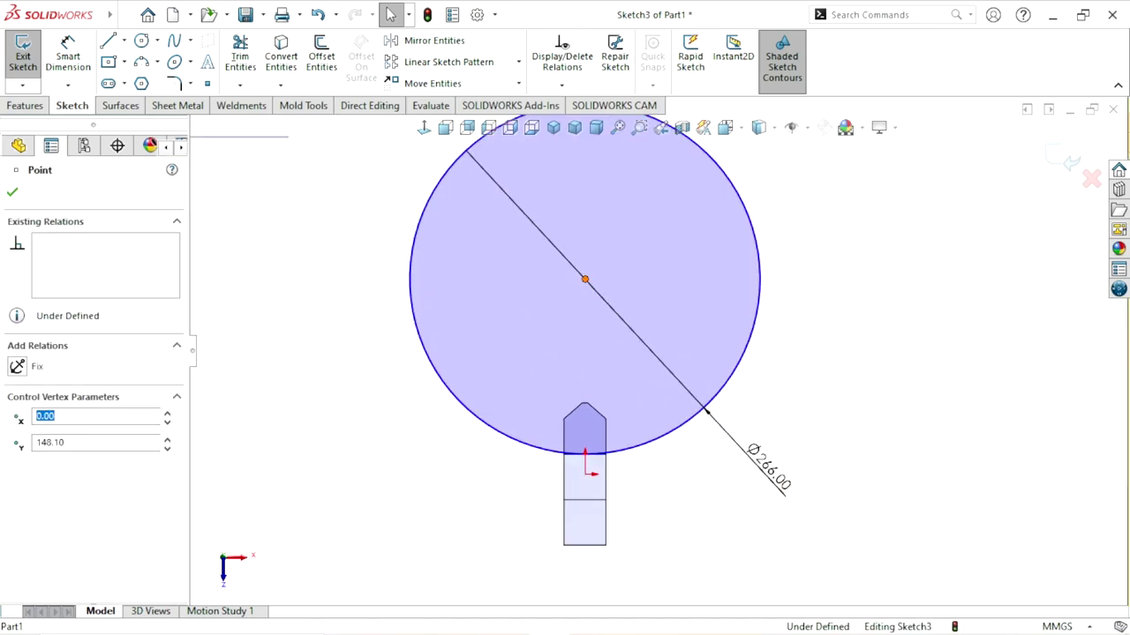
ctrl+click(586, 474)
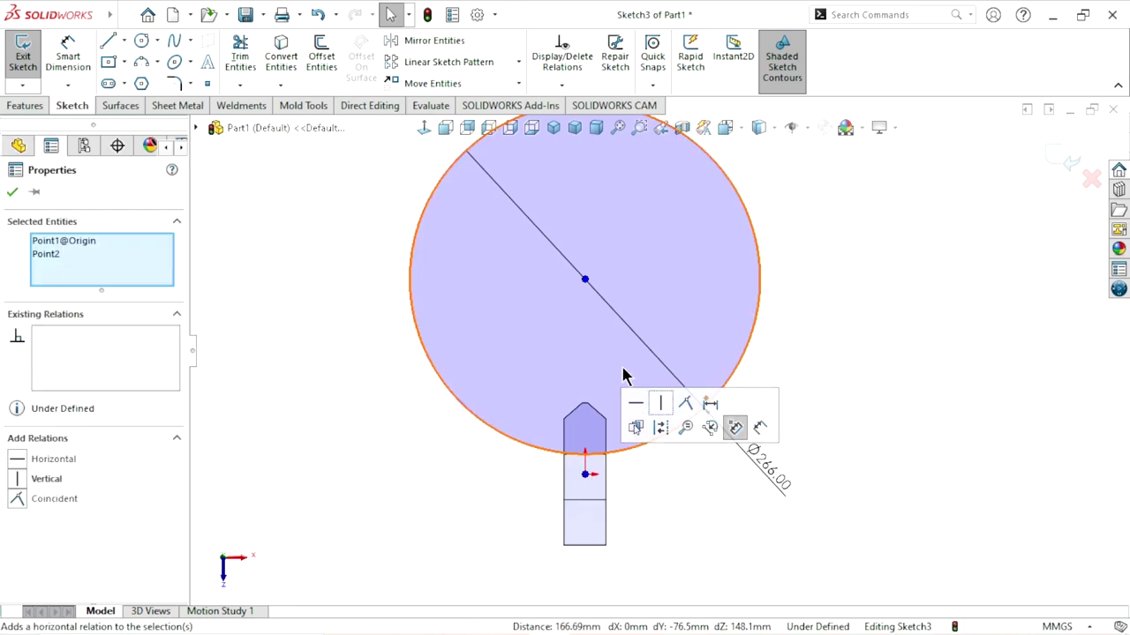
click(662, 404)
click(874, 394)
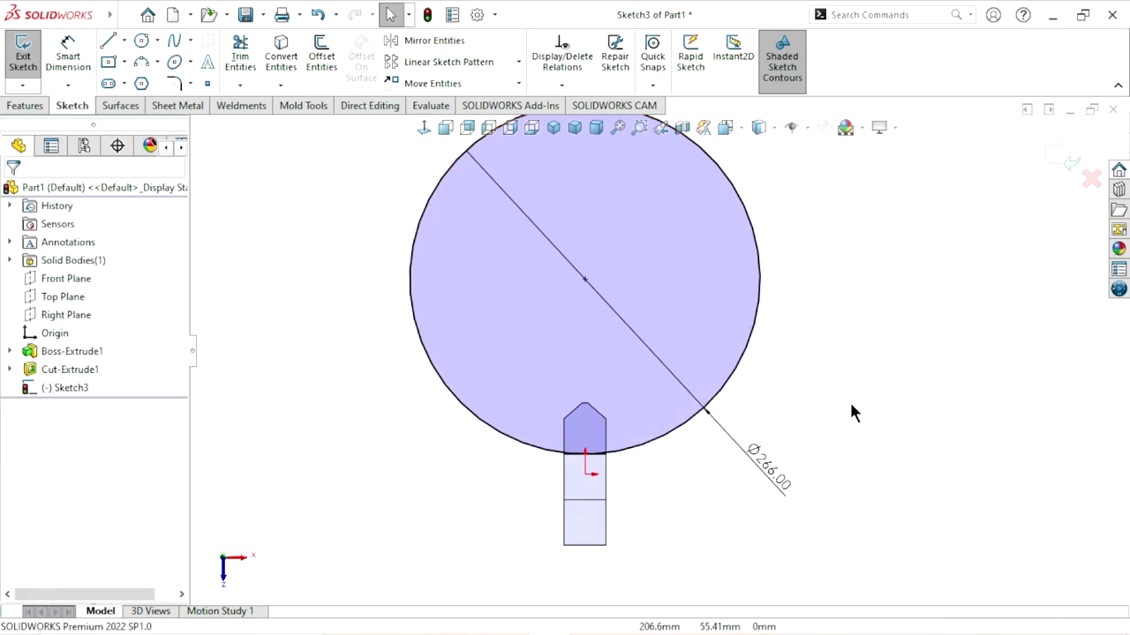
key(f)
mouse_move(701, 439)
middle_down()
mouse_move(660, 438)
mouse_move(612, 338)
mouse_move(571, 297)
mouse_move(606, 406)
mouse_move(608, 382)
middle_up()
scroll(756, 424, down, 2)
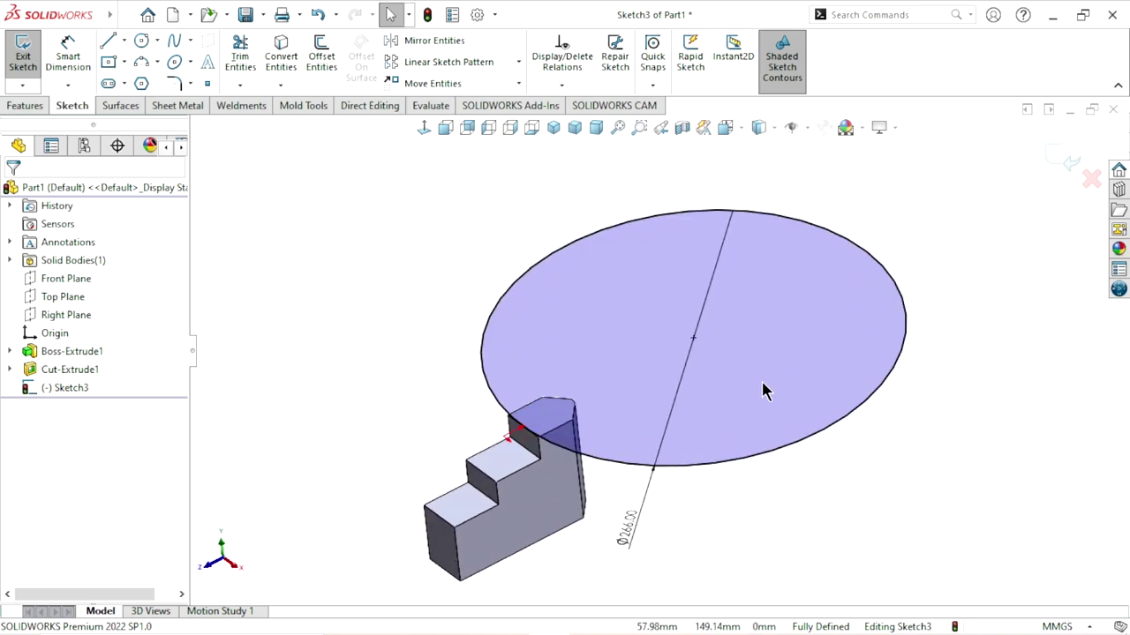
scroll(765, 385, down, 2)
mouse_move(813, 485)
middle_down()
mouse_move(679, 458)
mouse_move(744, 461)
middle_up()
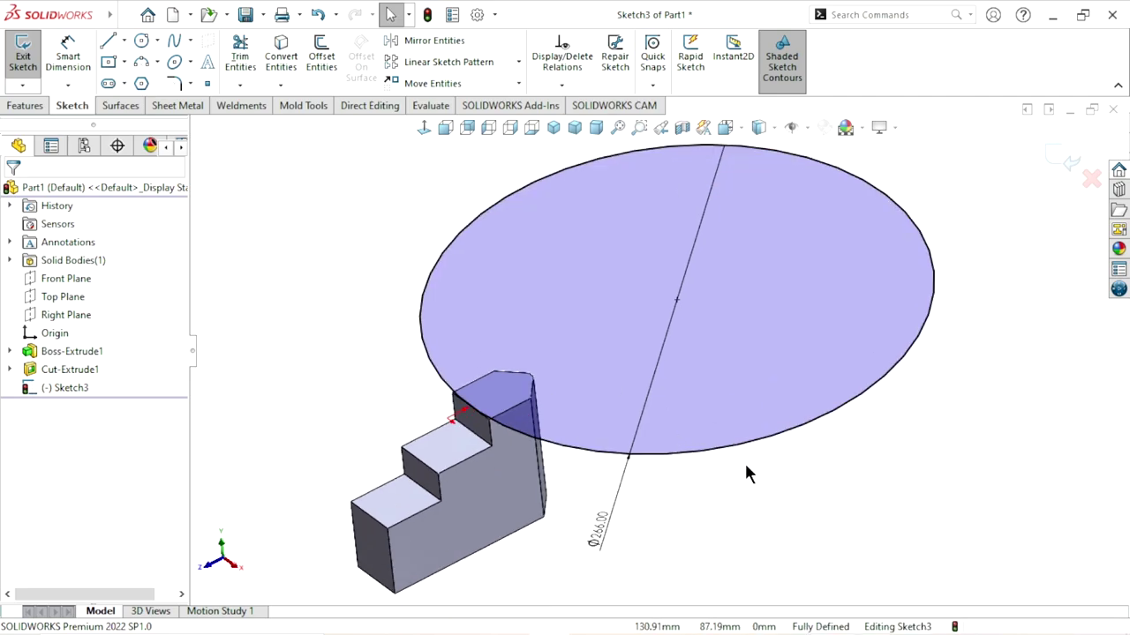
Step: Start an Extruded Cut from the Ø266 circle with Flip side to cut enabled
click(27, 106)
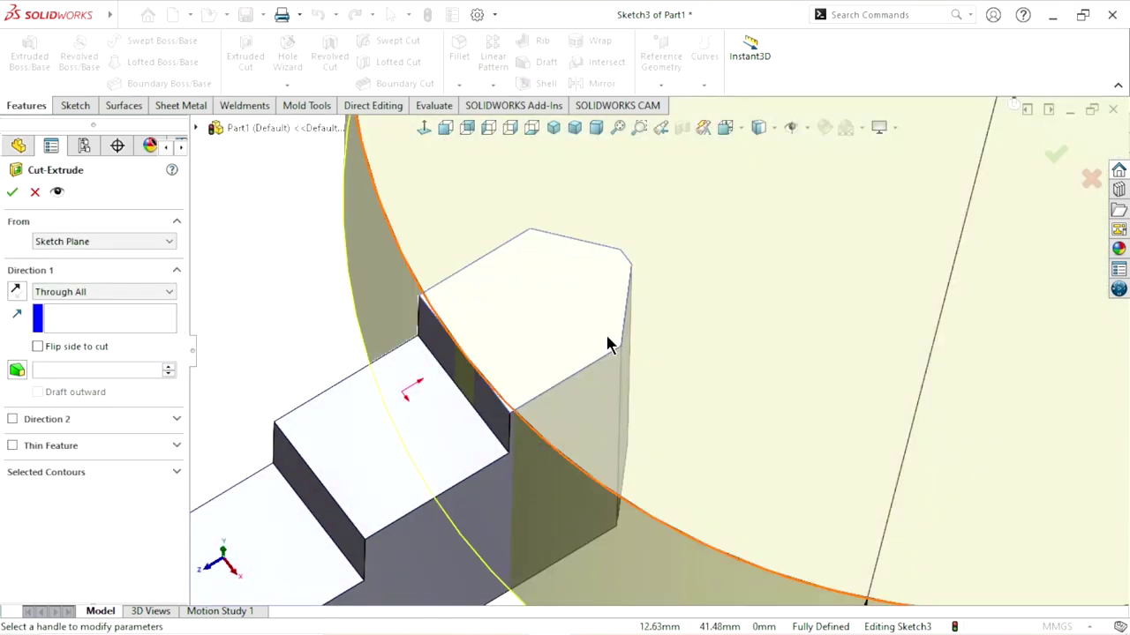
scroll(607, 344, up, 2)
scroll(678, 347, up, 2)
scroll(771, 364, up, 2)
scroll(759, 307, up, 1)
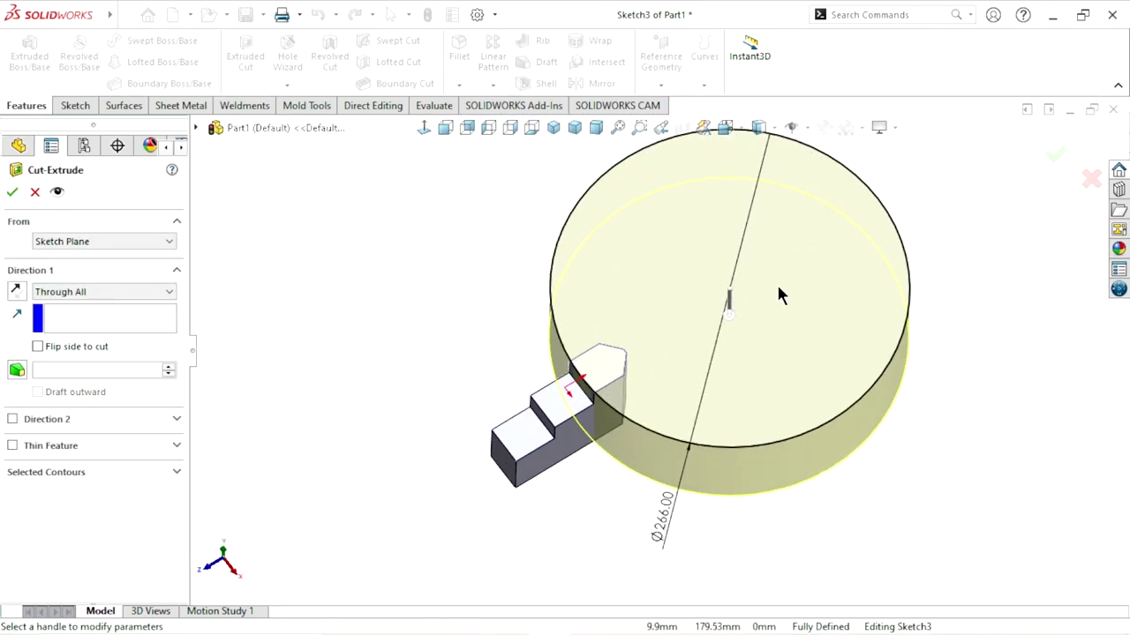
mouse_move(780, 296)
middle_down()
mouse_move(762, 269)
mouse_move(747, 316)
middle_up()
scroll(750, 325, down, 2)
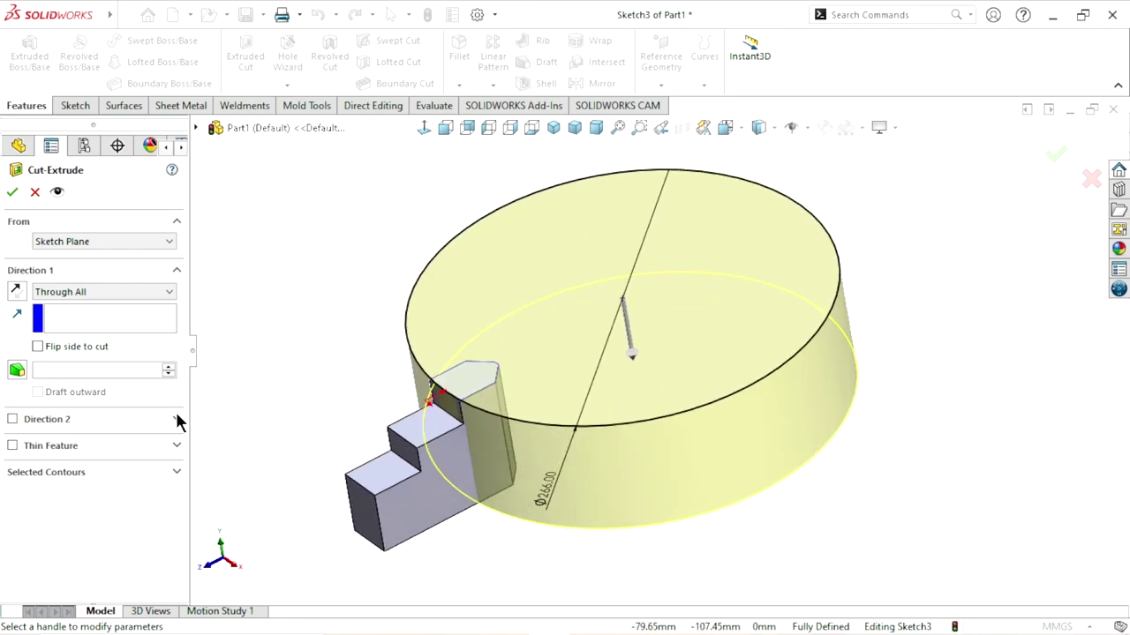
click(37, 347)
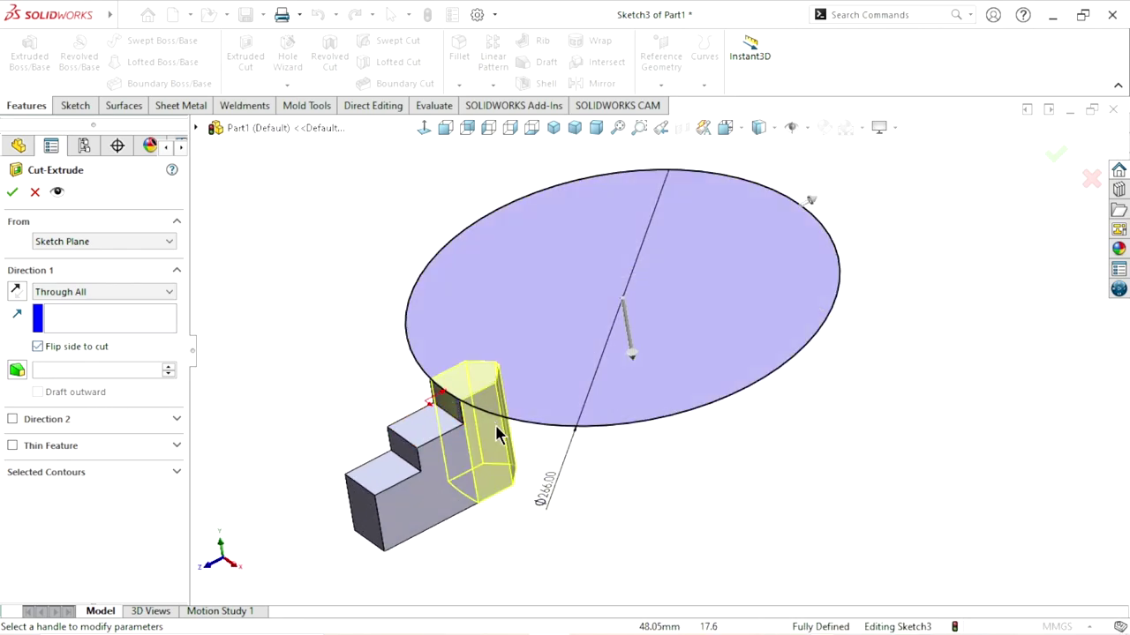
middle_drag(498, 434, 495, 459)
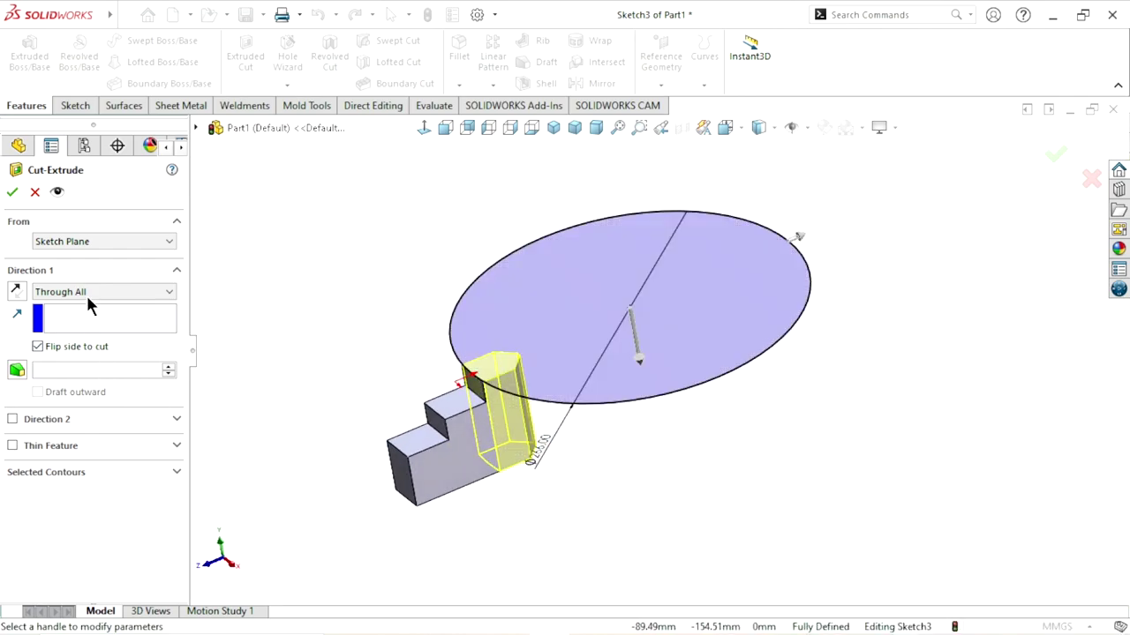
Step: End the cut Up To Surface at the middle step's top face and apply it
click(85, 294)
click(106, 362)
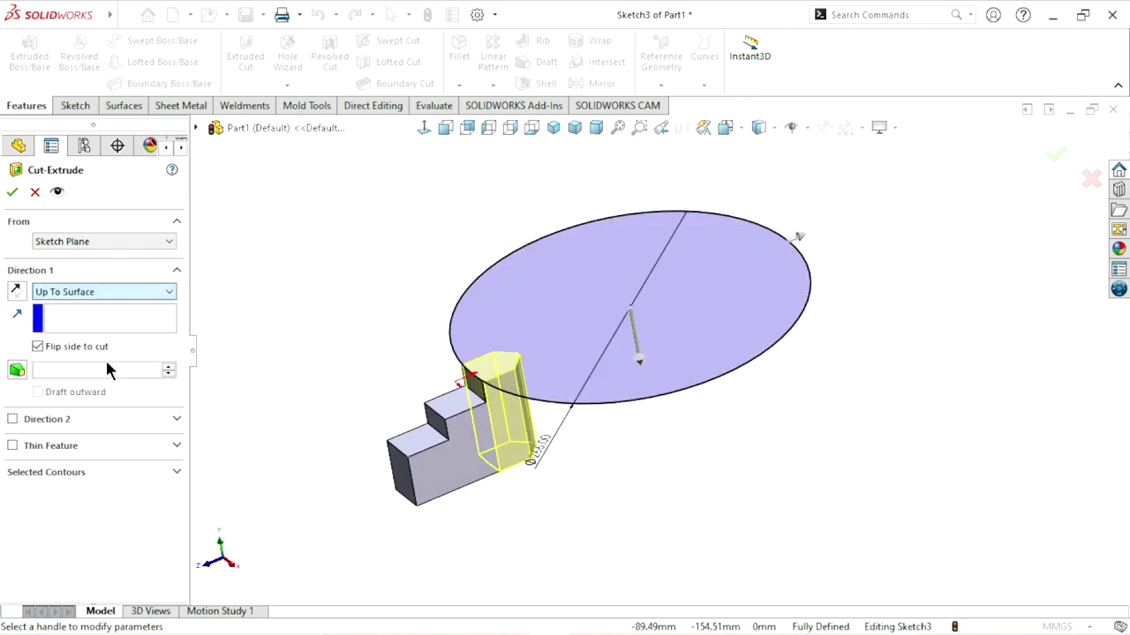
scroll(547, 327, down, 1)
scroll(547, 327, down, 2)
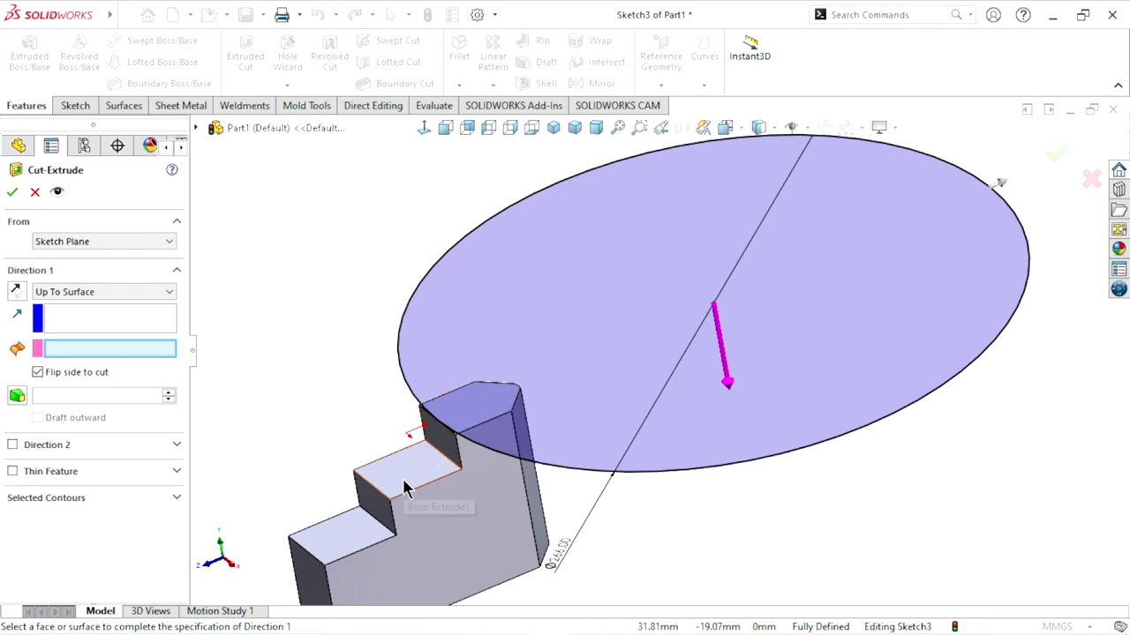
click(404, 488)
scroll(542, 516, up, 2)
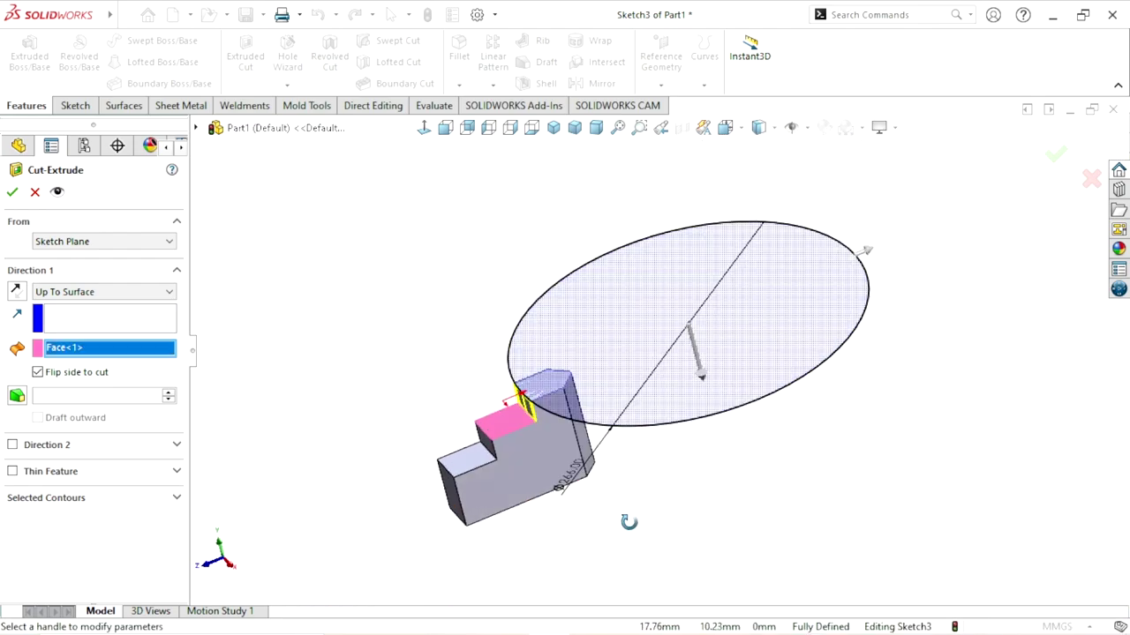
scroll(627, 522, up, 1)
scroll(658, 459, up, 2)
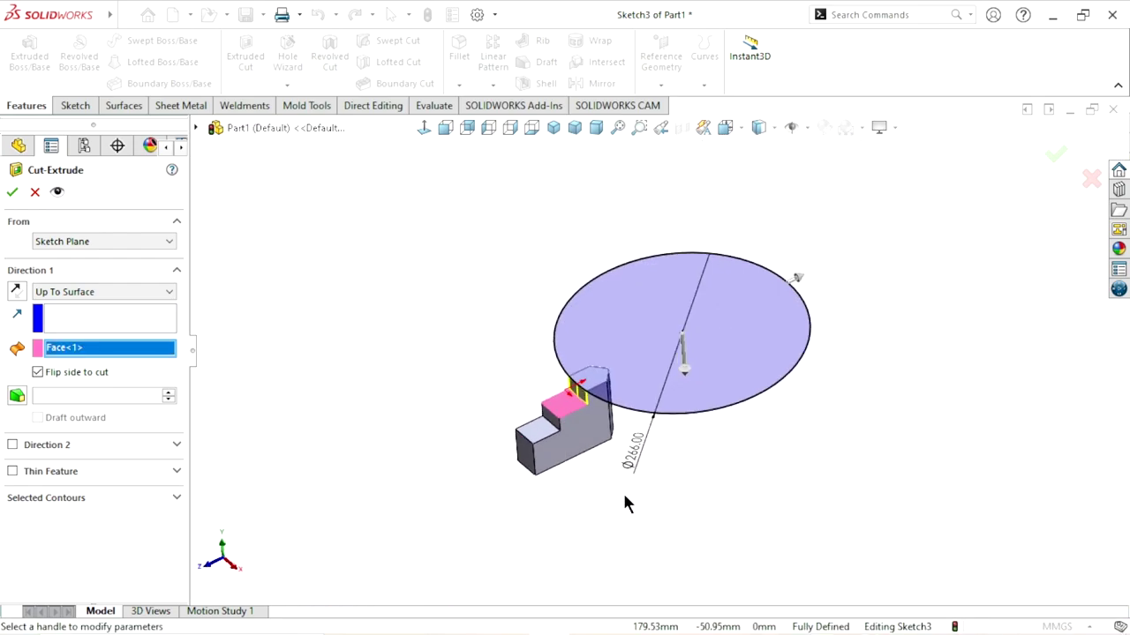
scroll(664, 410, down, 1)
click(13, 192)
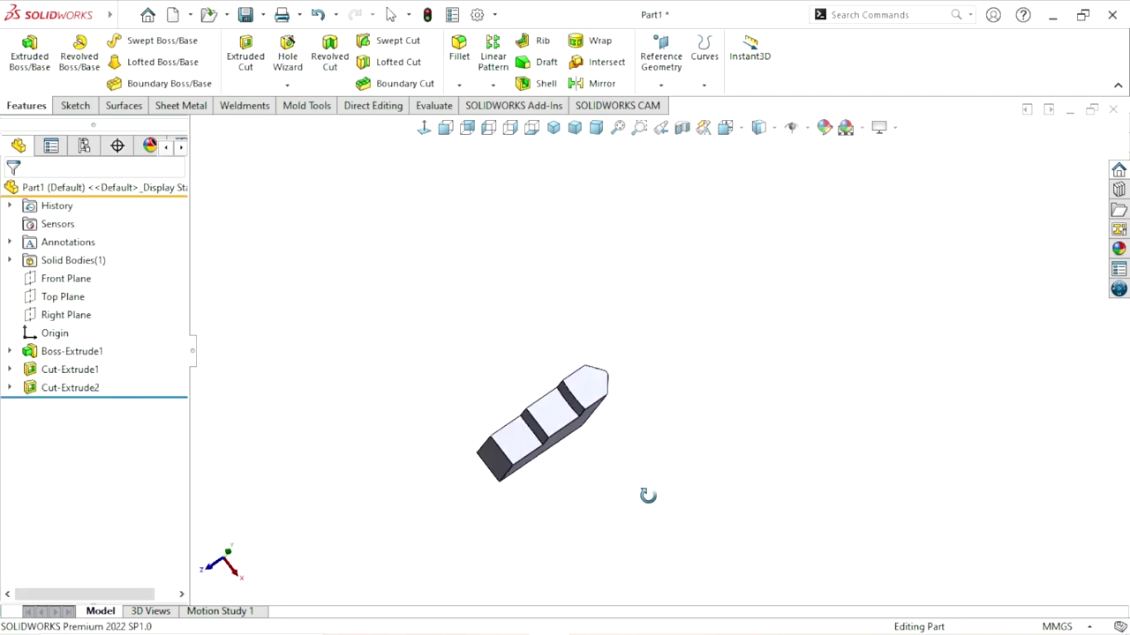
middle_drag(613, 415, 613, 383)
scroll(580, 399, down, 3)
Step: On the middle step's top face, sketch a large circle centred above the origin and pick it for dimensioning
click(550, 365)
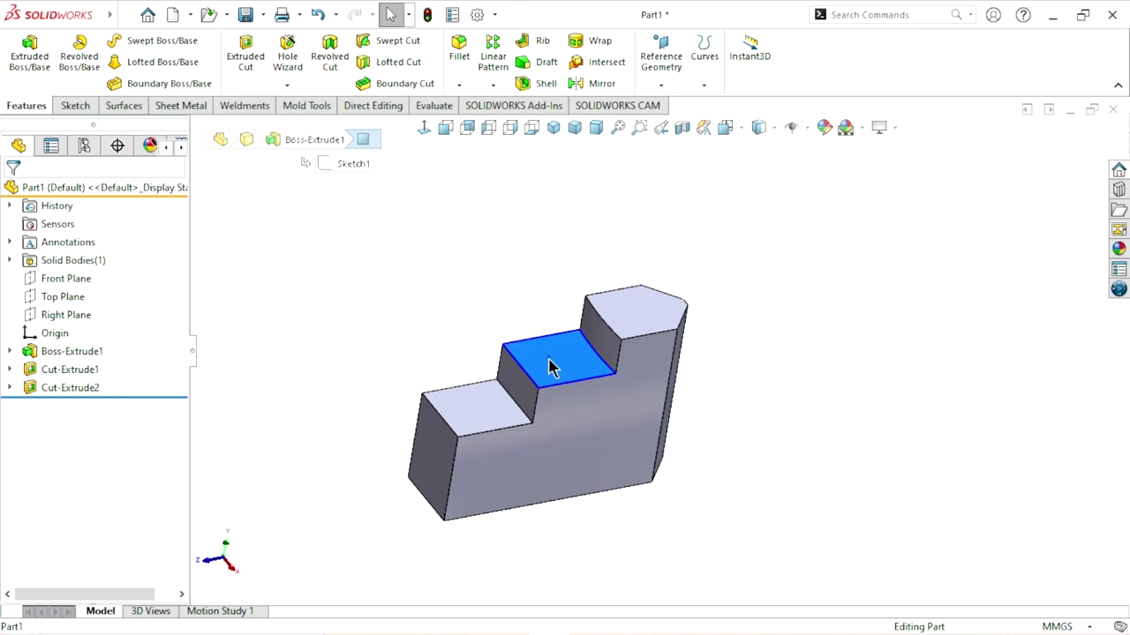
click(626, 309)
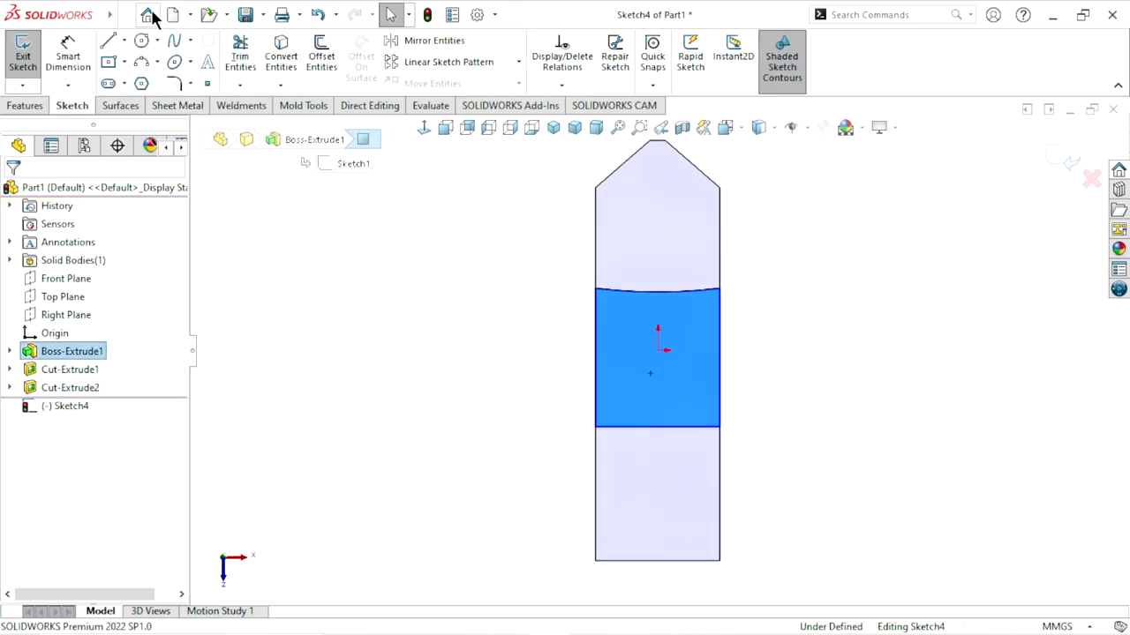
click(144, 43)
scroll(658, 351, up, 3)
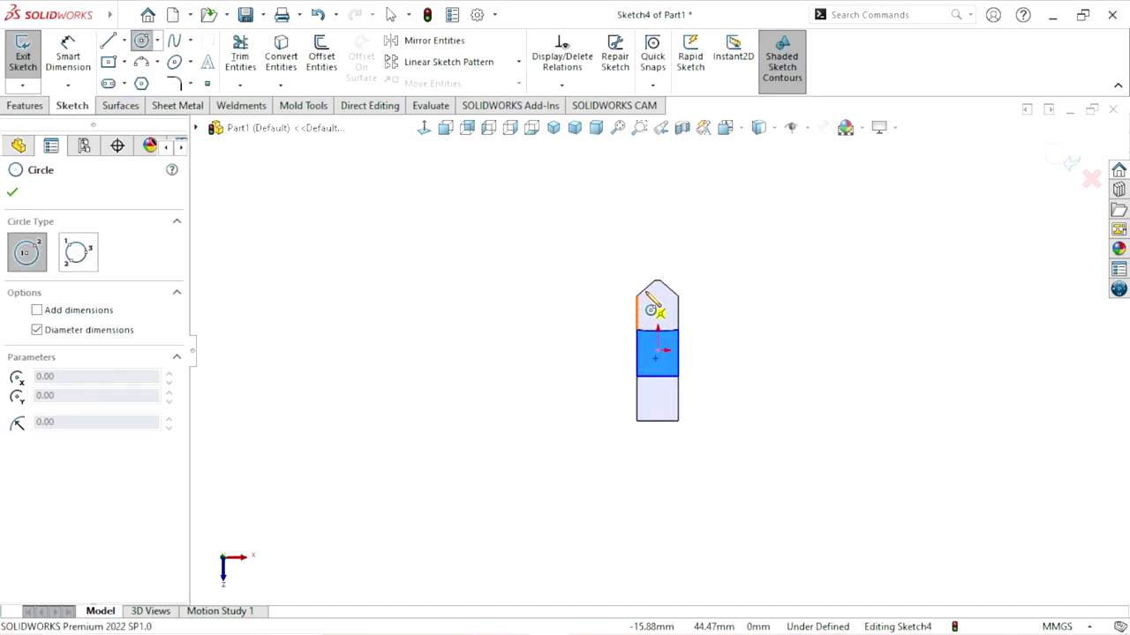
ctrl+middle_drag(674, 182, 668, 210)
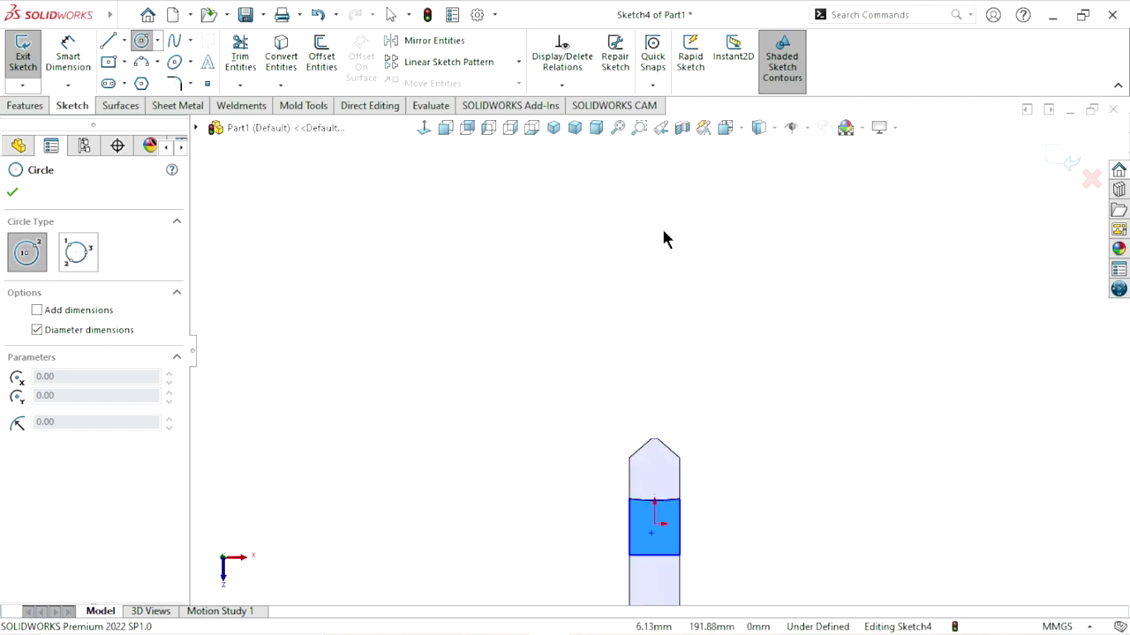
scroll(699, 345, down, 2)
scroll(661, 424, up, 2)
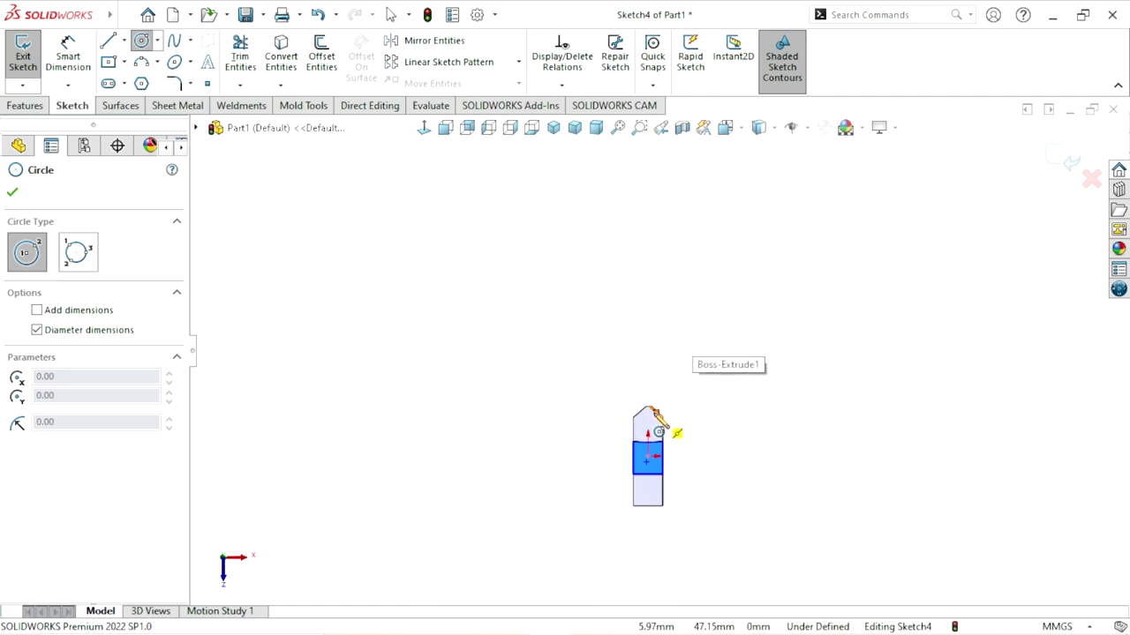
scroll(646, 473, down, 2)
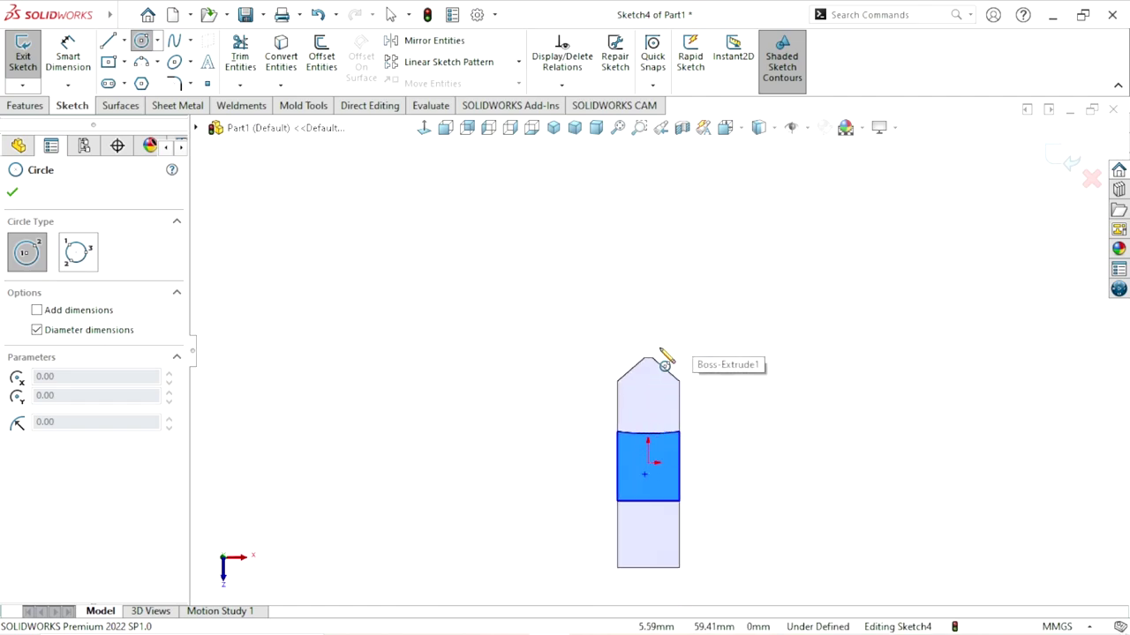
click(646, 166)
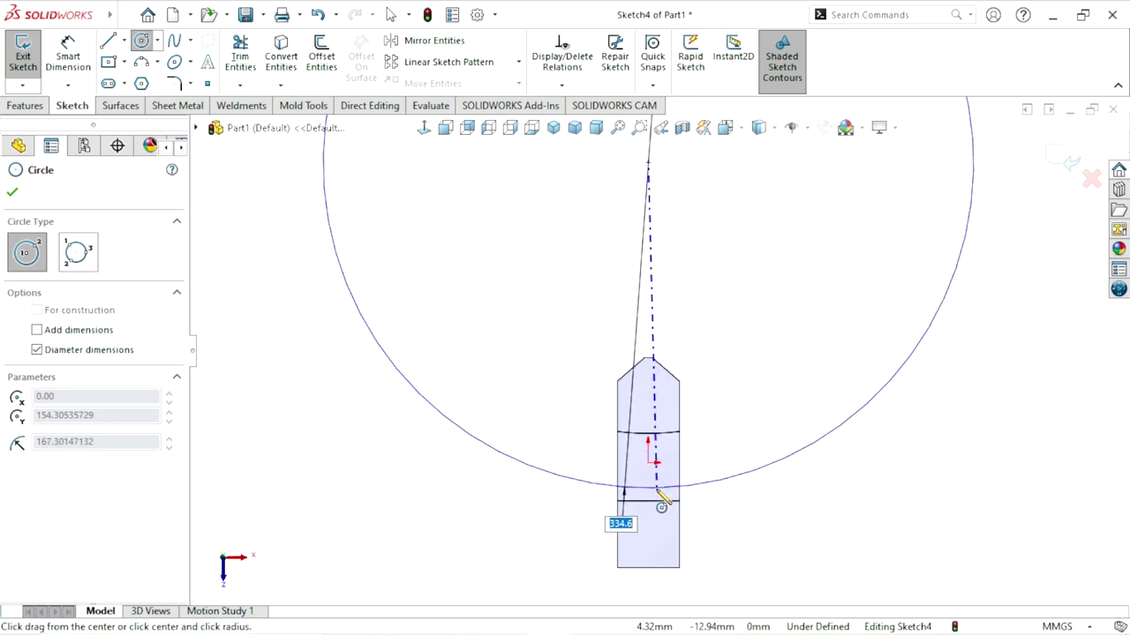
click(658, 491)
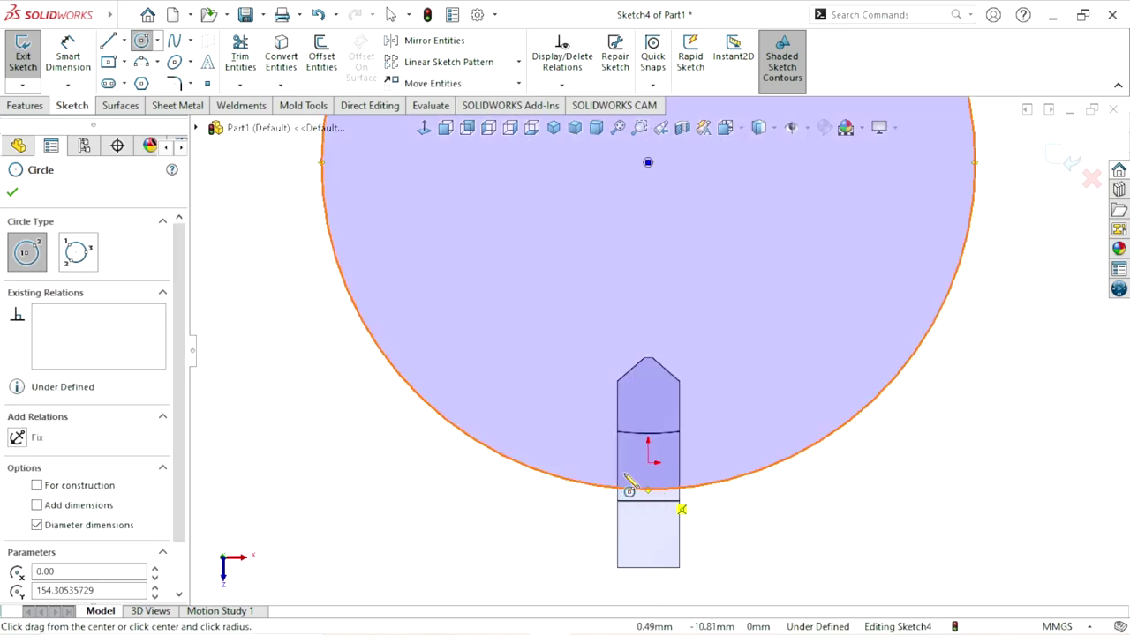
click(78, 74)
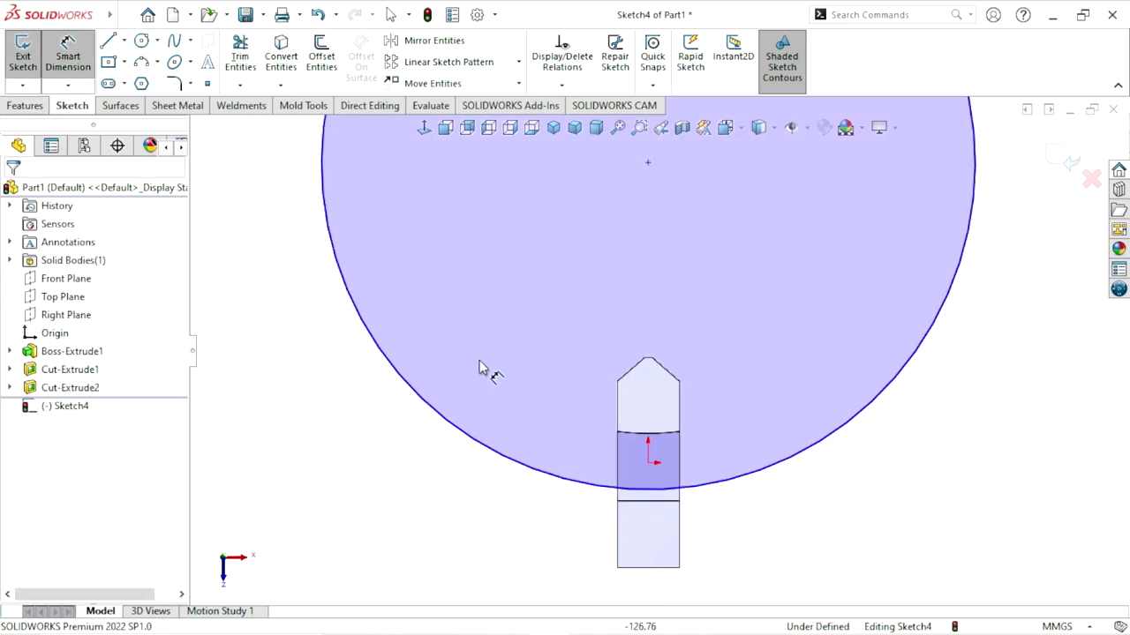
click(823, 458)
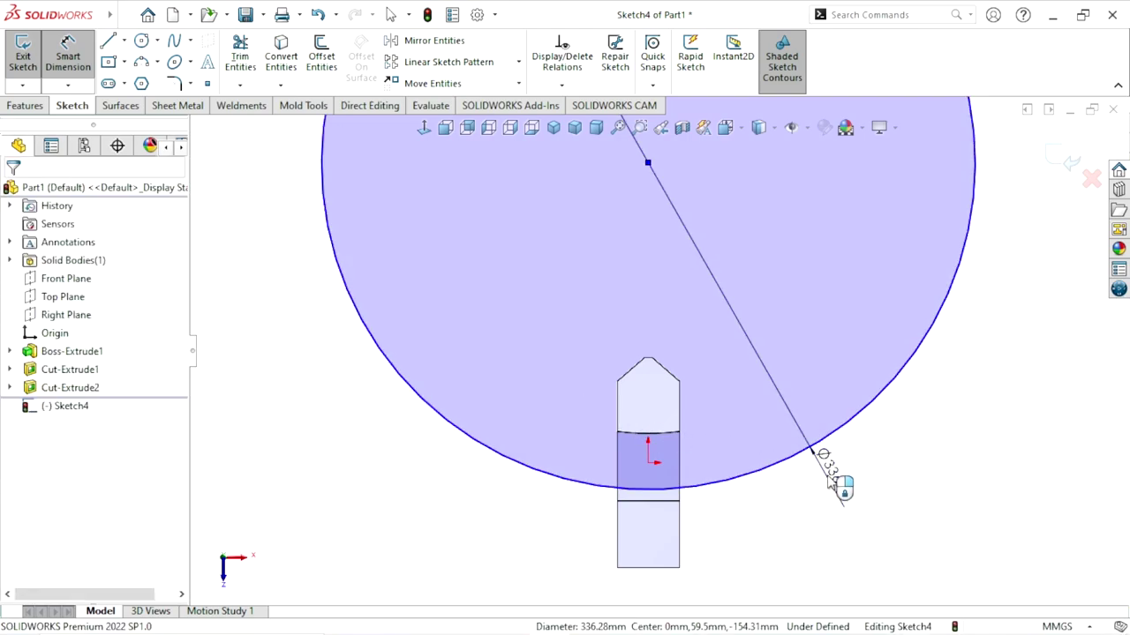
Step: Set the Sketch4 circle's diameter to 300 and select the circle
click(827, 475)
text(300)
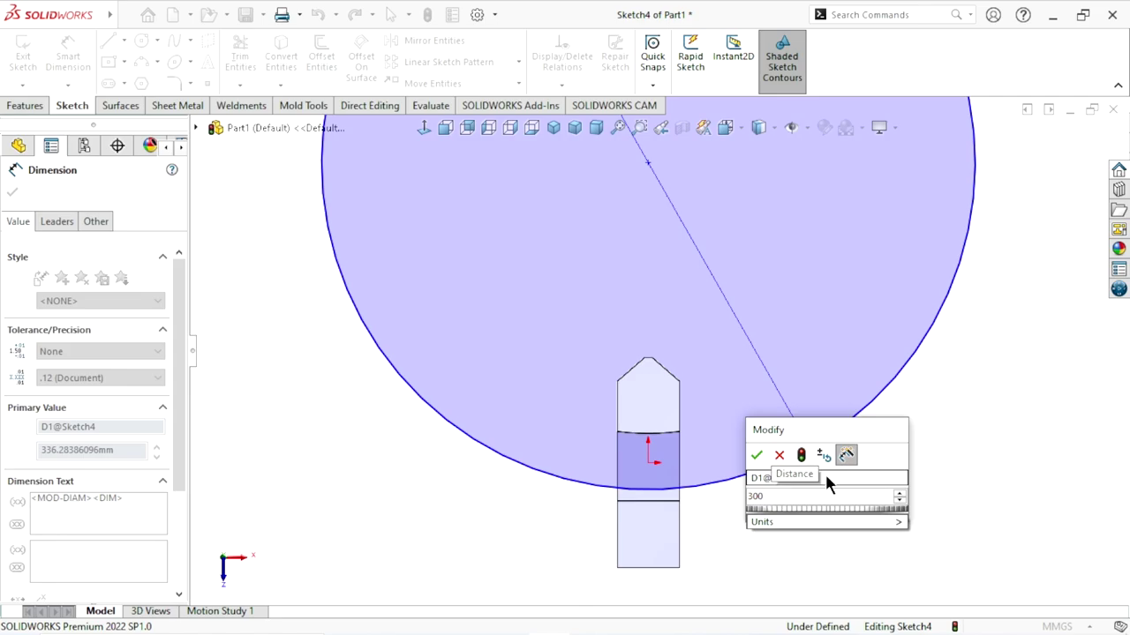
click(759, 453)
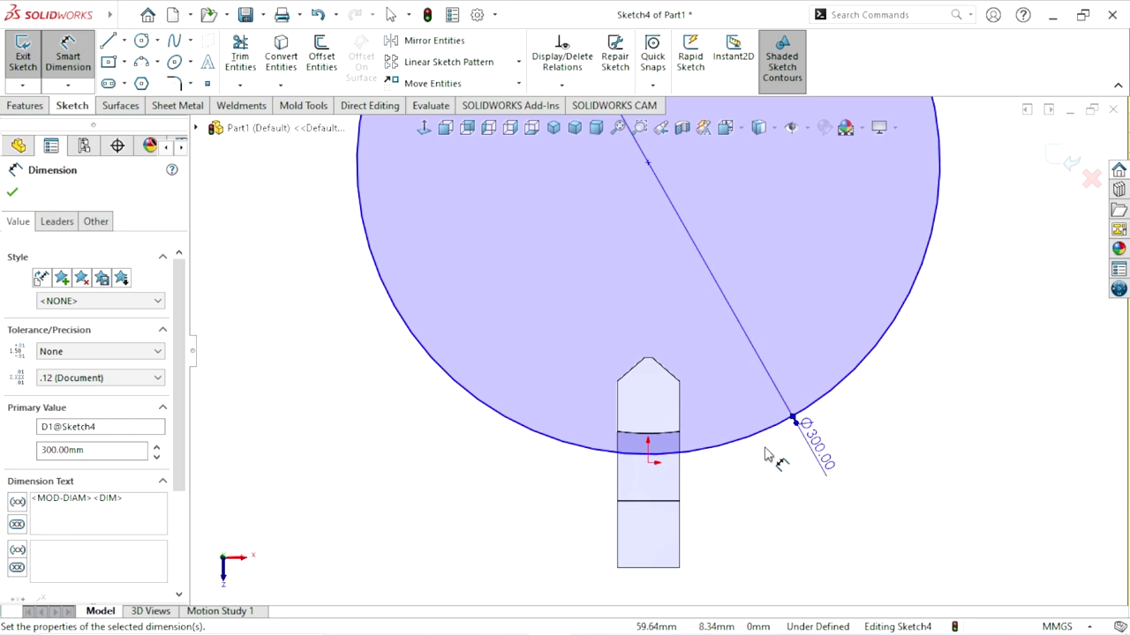
click(13, 192)
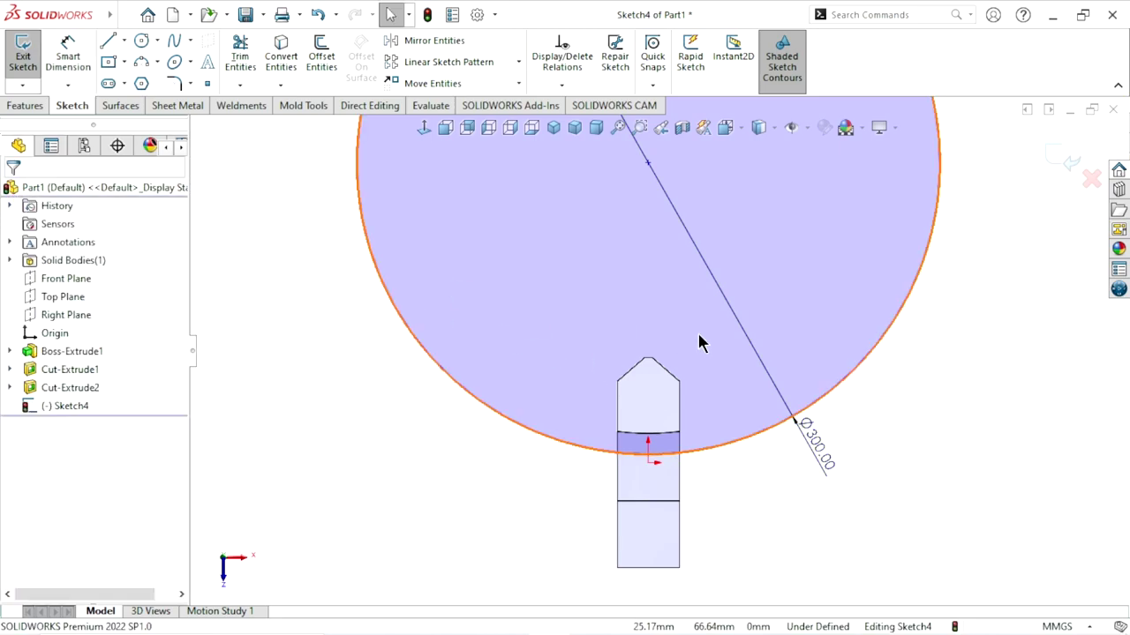
scroll(717, 401, up, 3)
scroll(693, 270, down, 1)
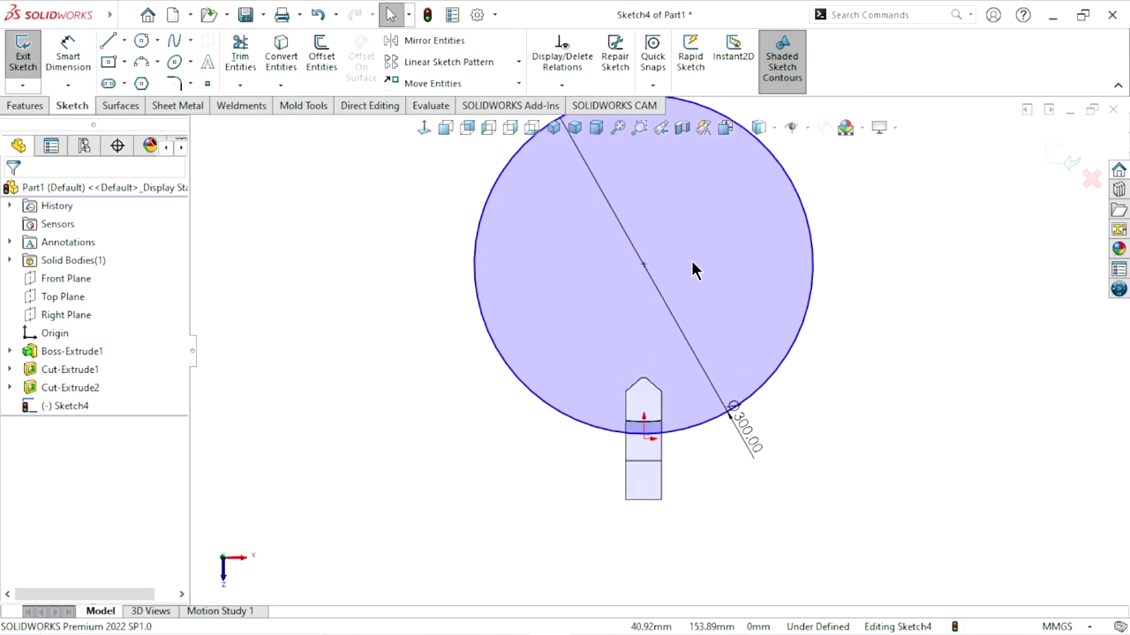
scroll(694, 270, down, 2)
click(677, 475)
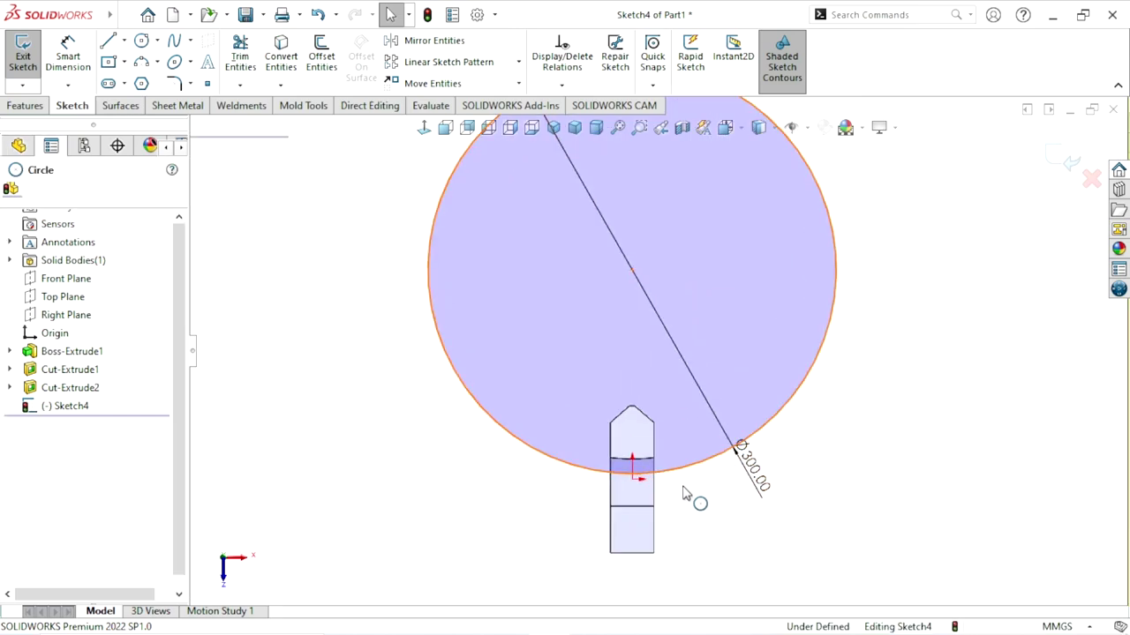
scroll(660, 503, down, 3)
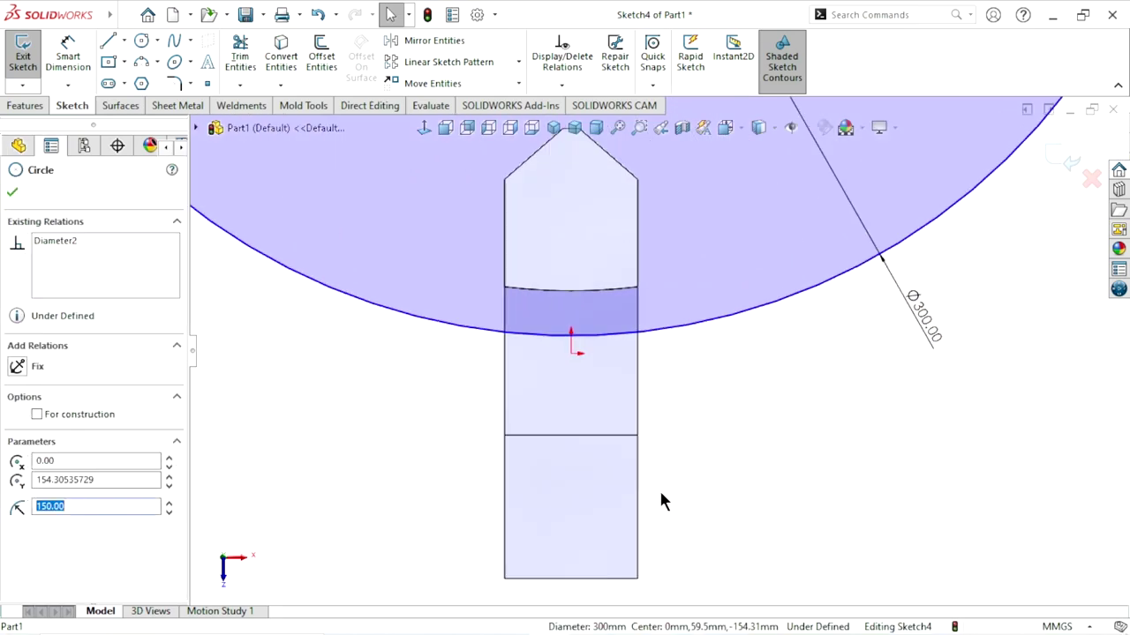
Step: Make the Ø300 circle tangent to the block's horizontal edge
ctrl+click(574, 436)
click(625, 367)
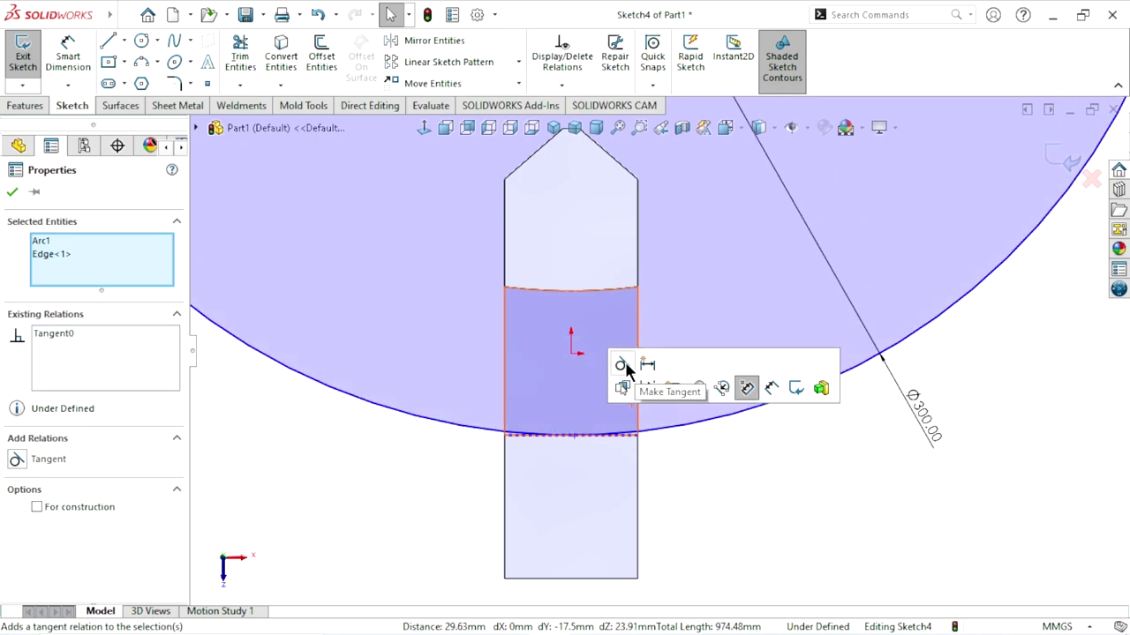
scroll(692, 465, up, 2)
scroll(696, 430, up, 2)
scroll(690, 304, down, 2)
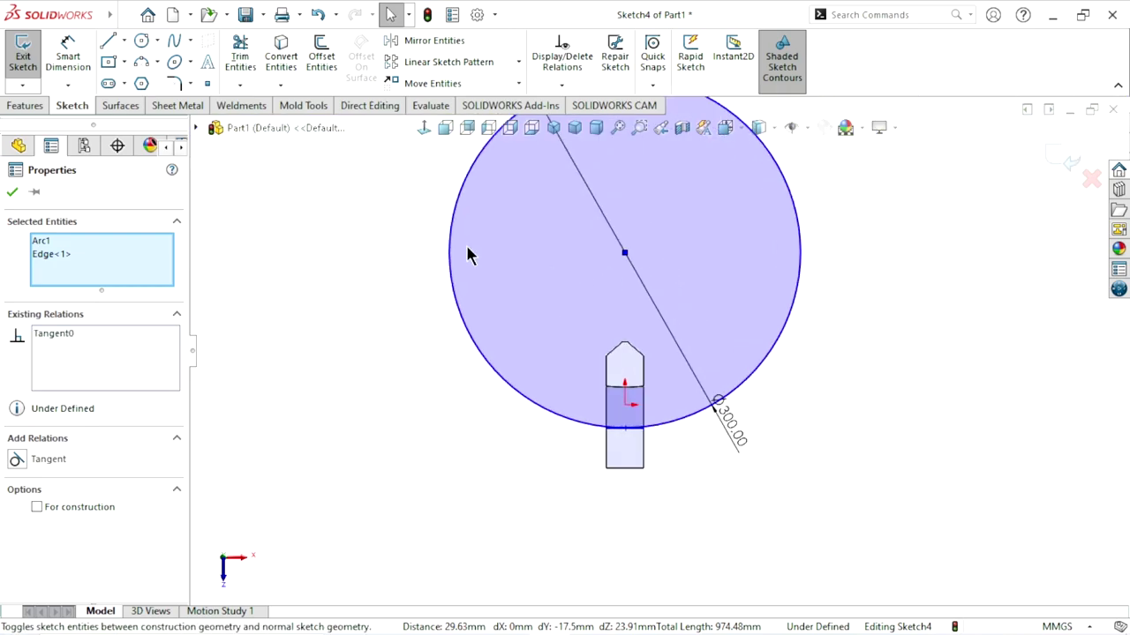
click(12, 193)
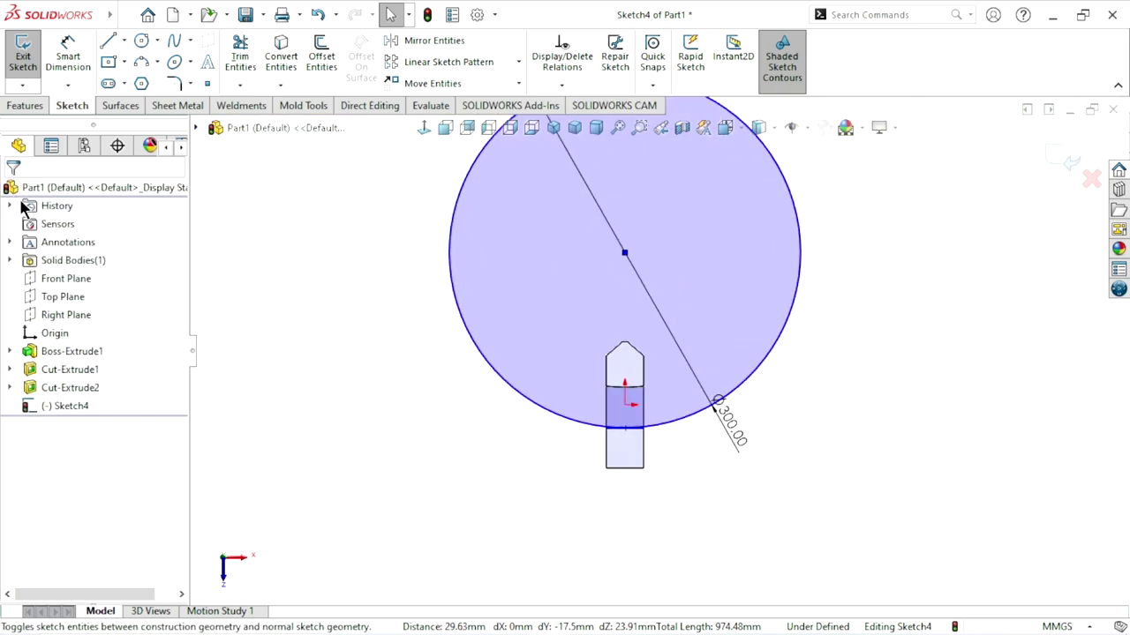
Step: Align the circle's centre vertically with the origin to fully define Sketch4
click(624, 253)
ctrl+click(625, 404)
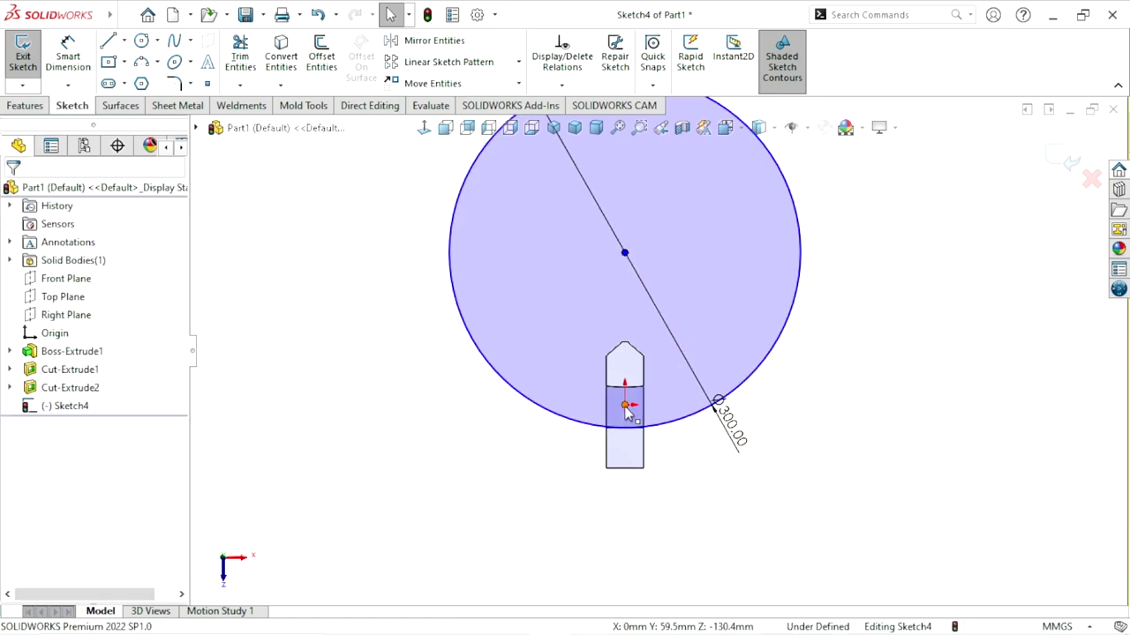
click(698, 333)
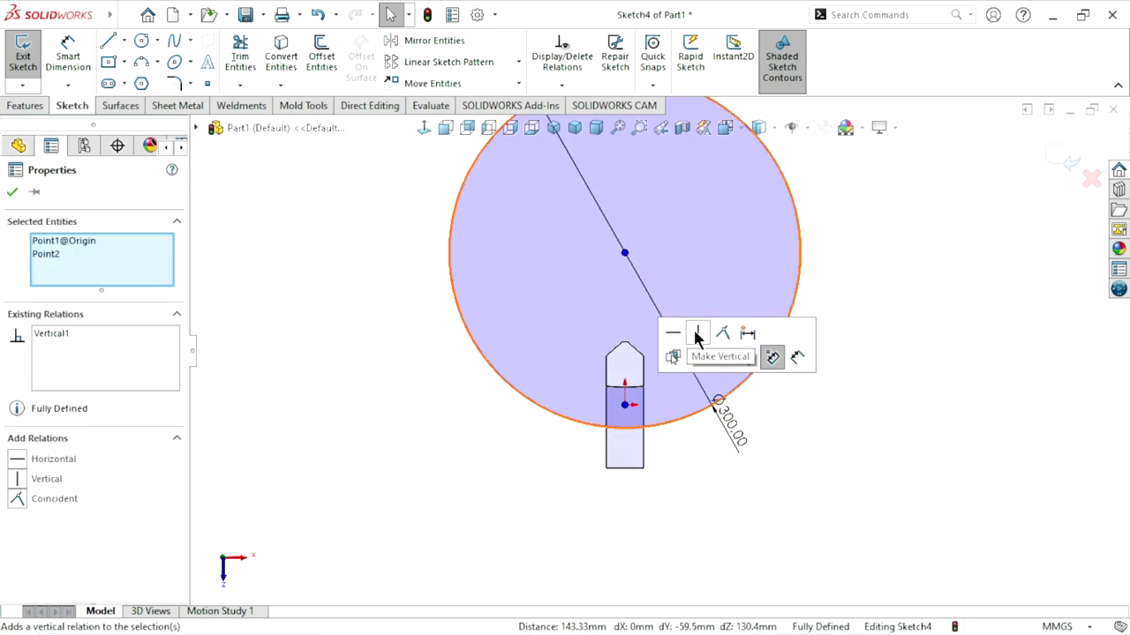
click(13, 193)
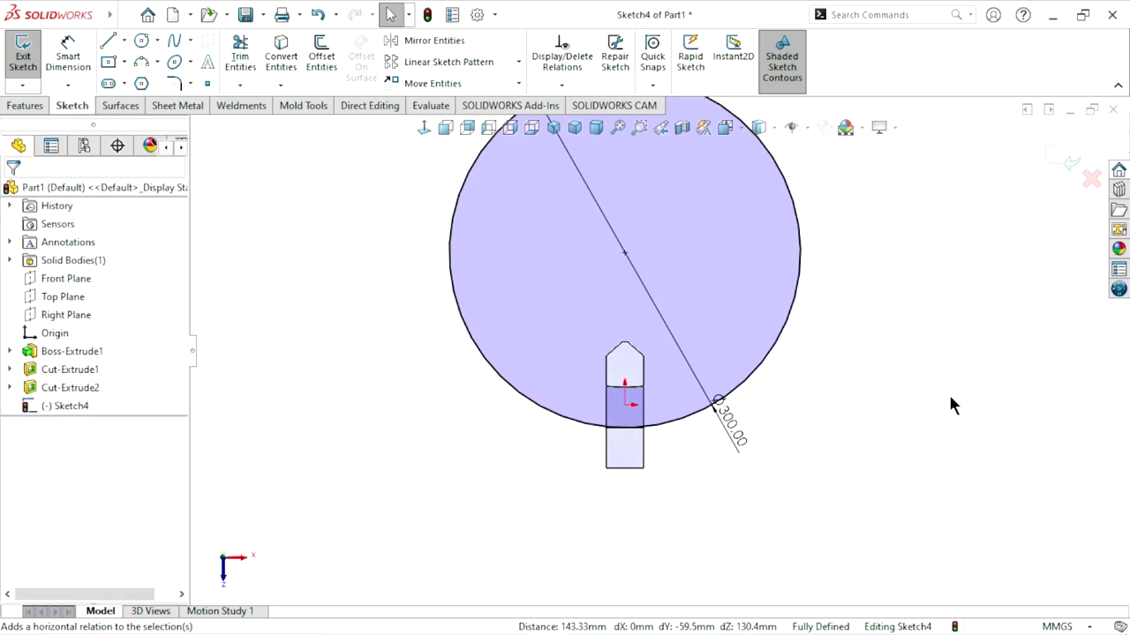
key(f)
scroll(740, 314, down, 3)
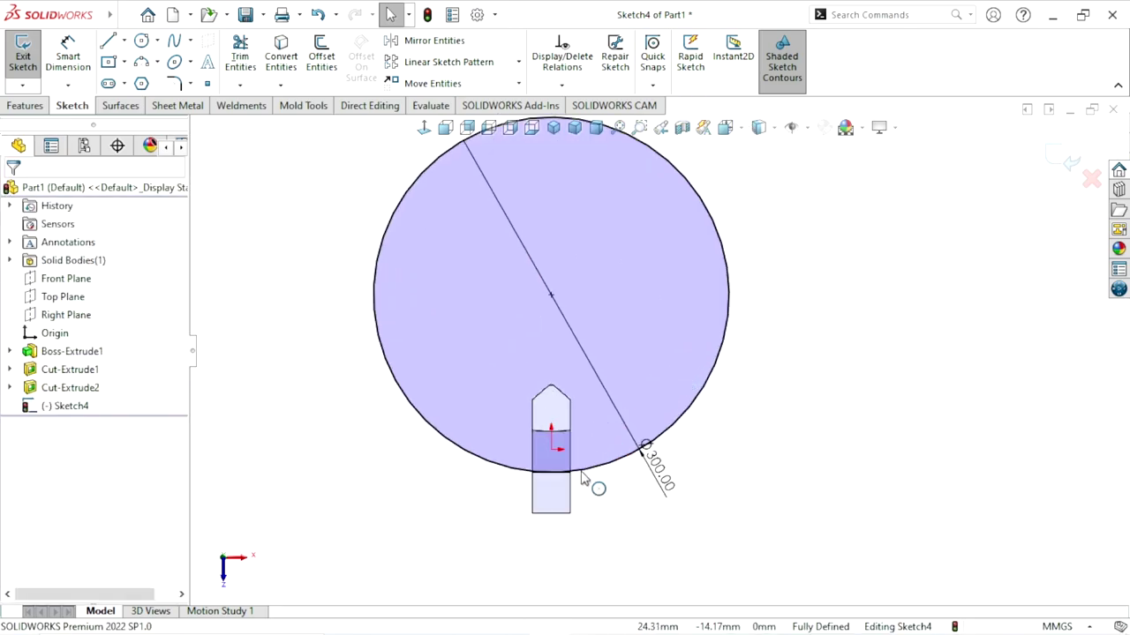
scroll(583, 479, down, 3)
Step: Extrude-cut Sketch4's Ø300 circle Up To Surface at the lower step's top face
click(574, 128)
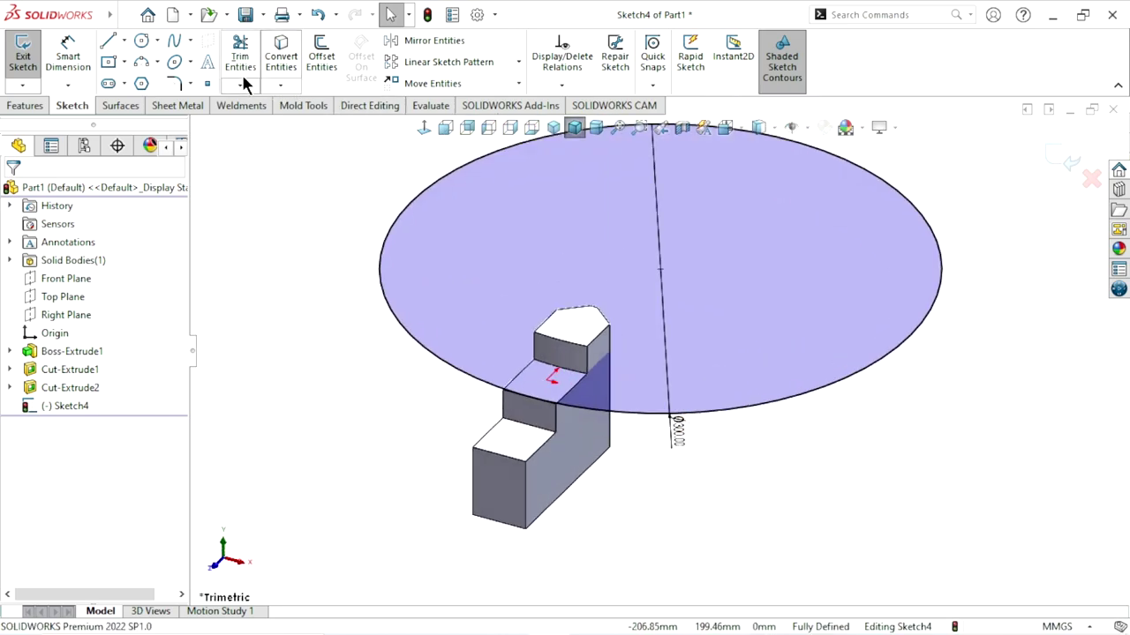
click(34, 106)
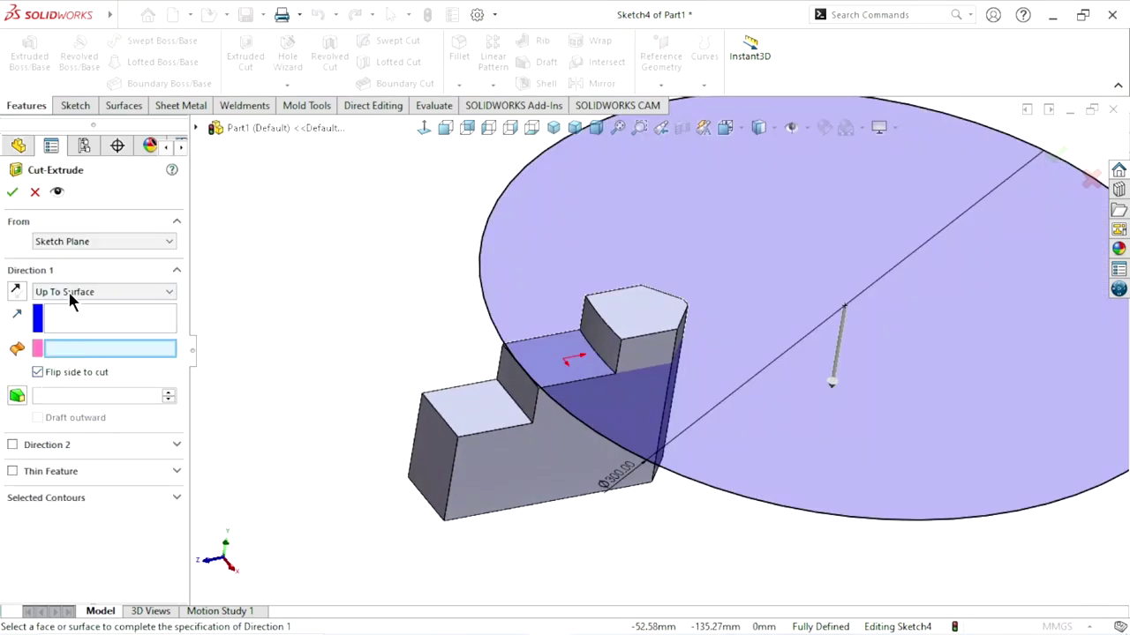
click(68, 291)
click(88, 361)
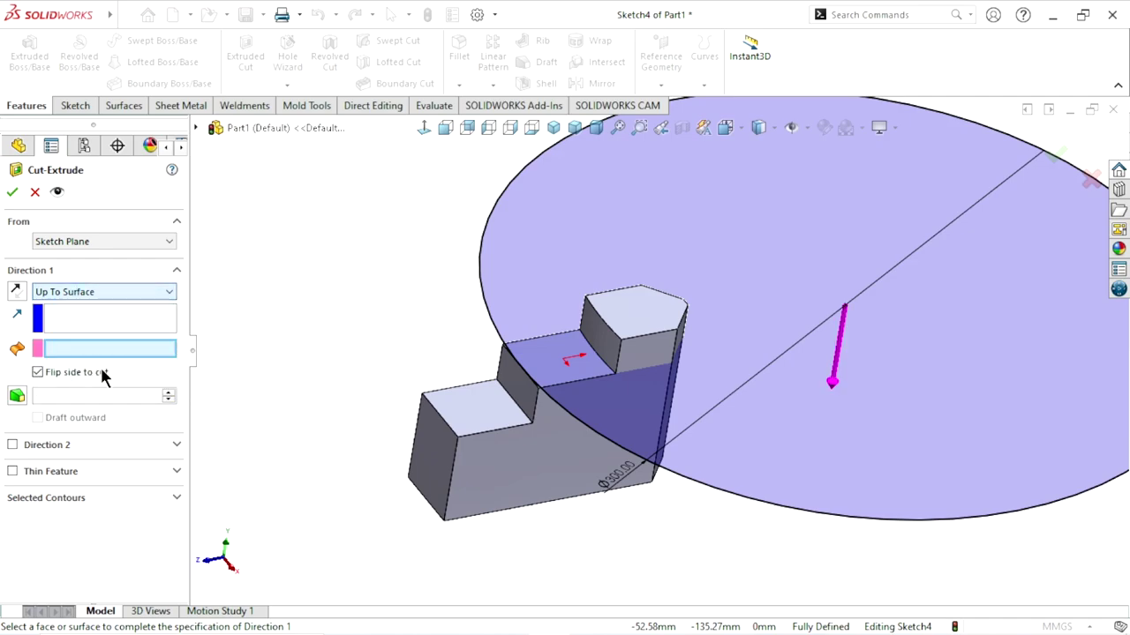
click(501, 402)
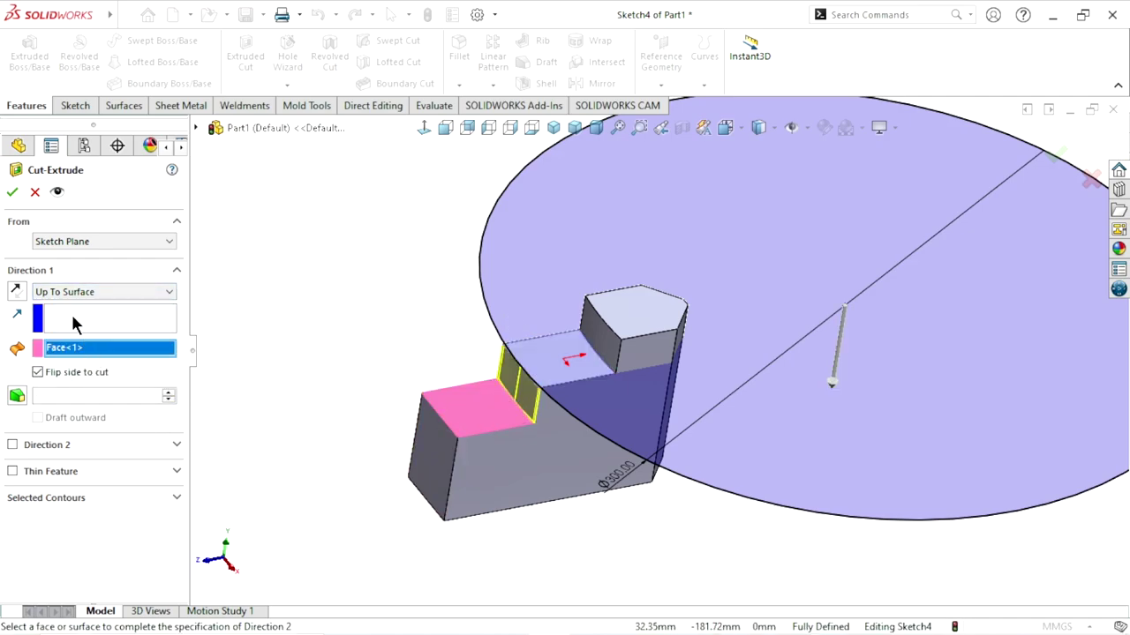
click(12, 193)
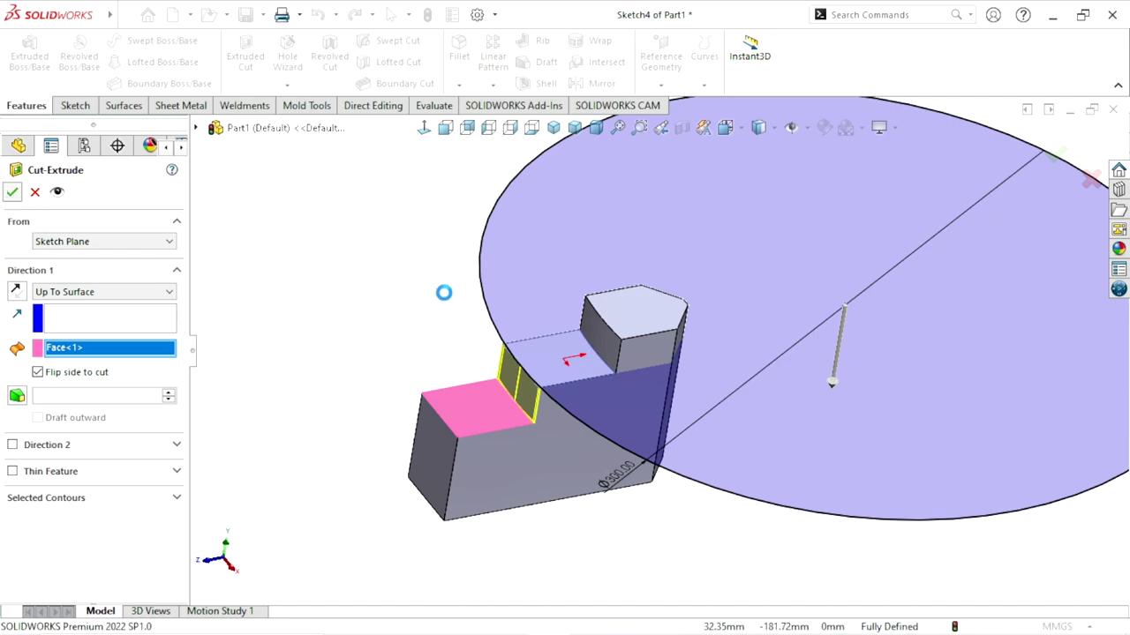
scroll(548, 442, up, 2)
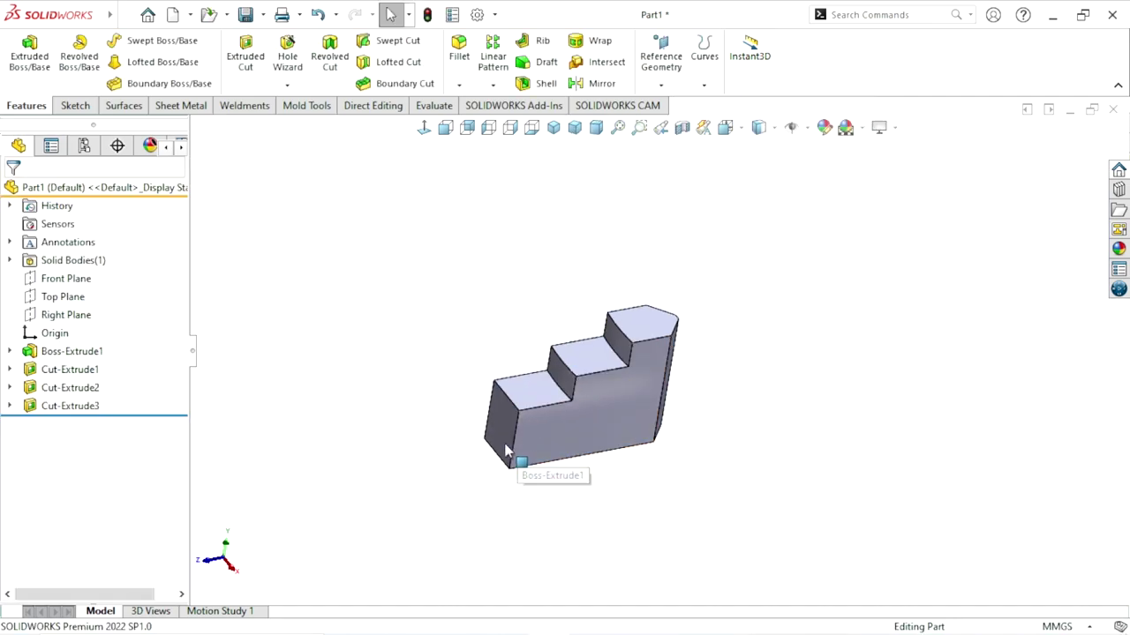
Step: Sketch a large circle on the lowest step's top face, centred above the part
click(524, 402)
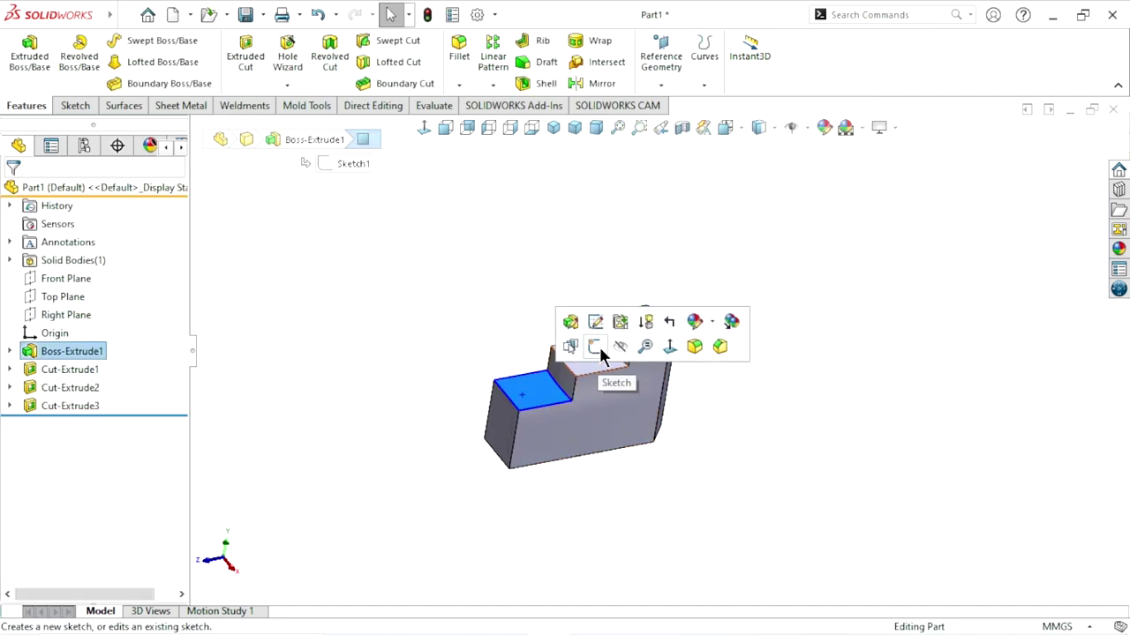
click(597, 349)
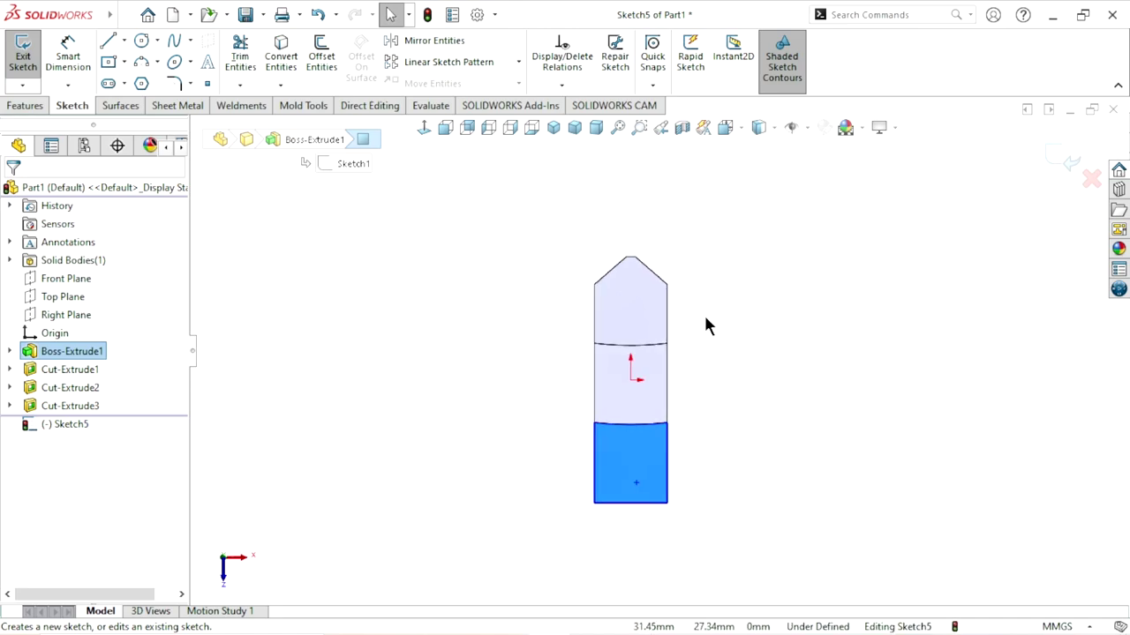
click(141, 40)
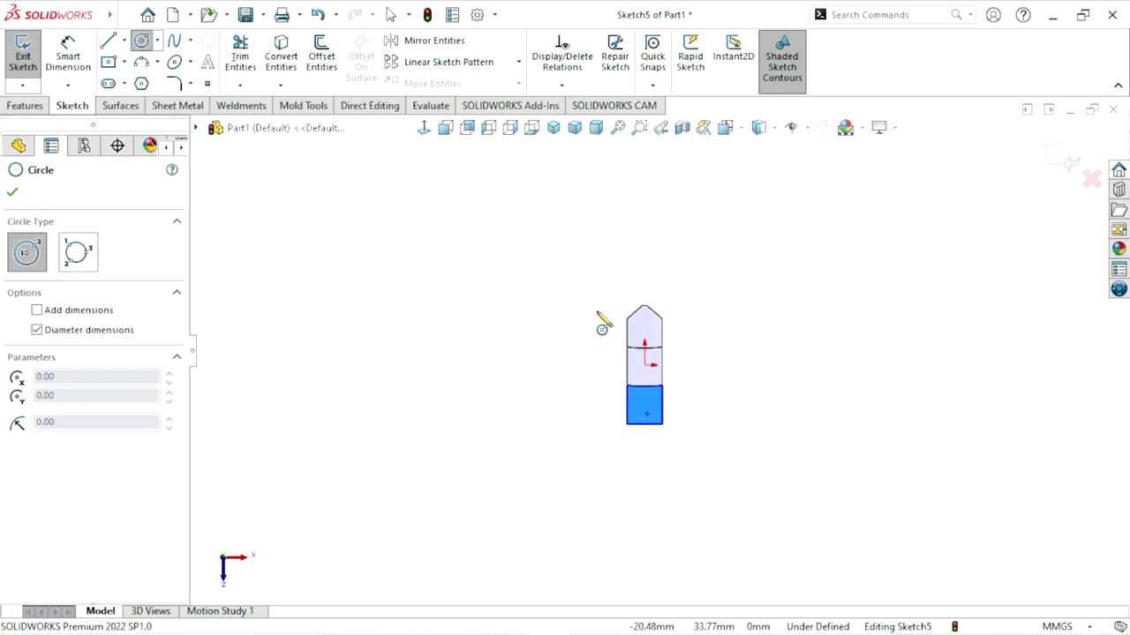
click(646, 159)
click(646, 465)
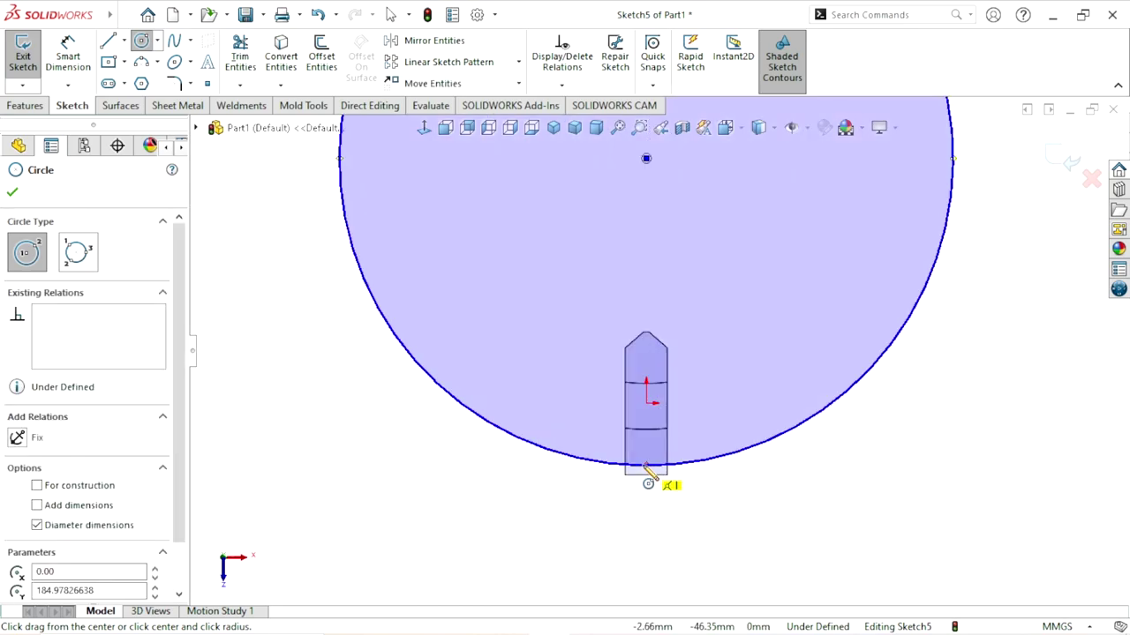
Step: Dimension the circle's diameter to 400
click(70, 58)
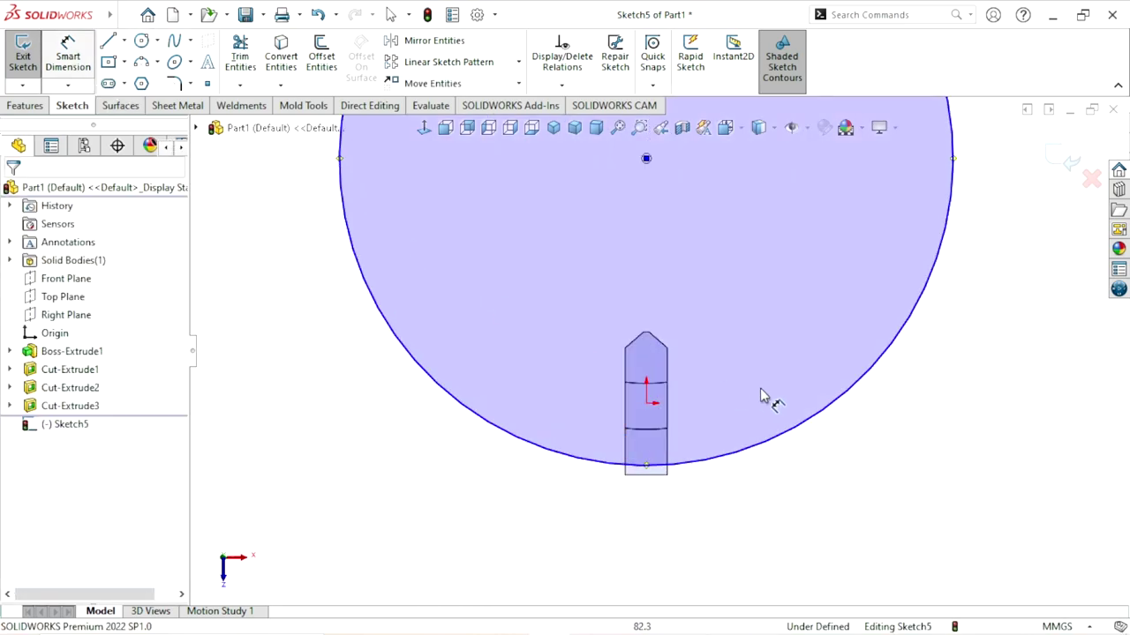
click(805, 430)
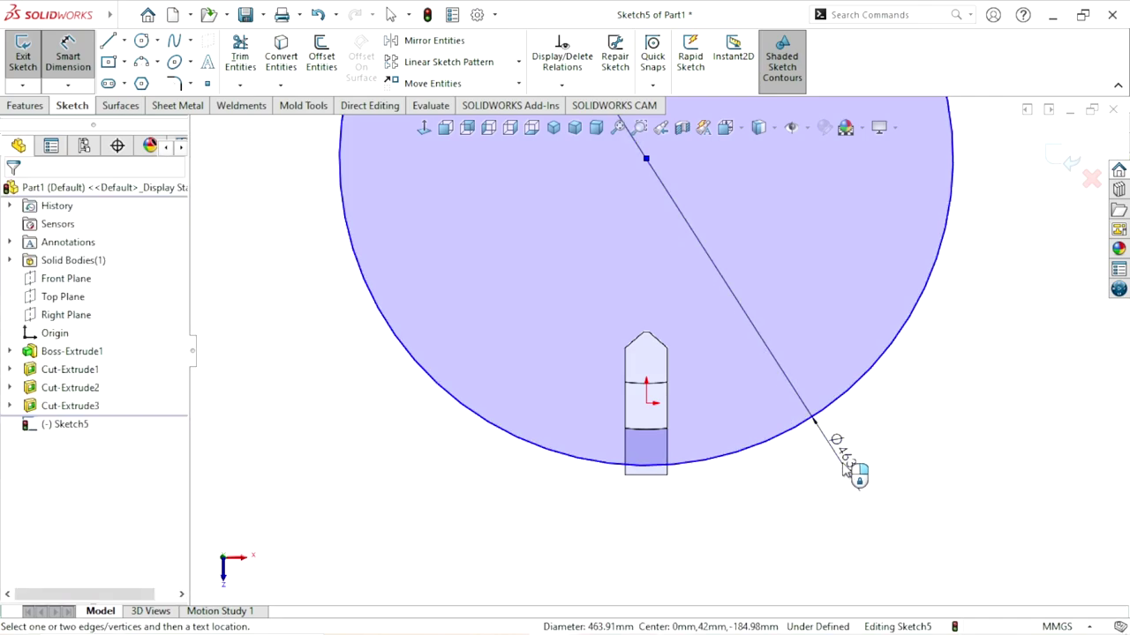
click(843, 468)
text(40)
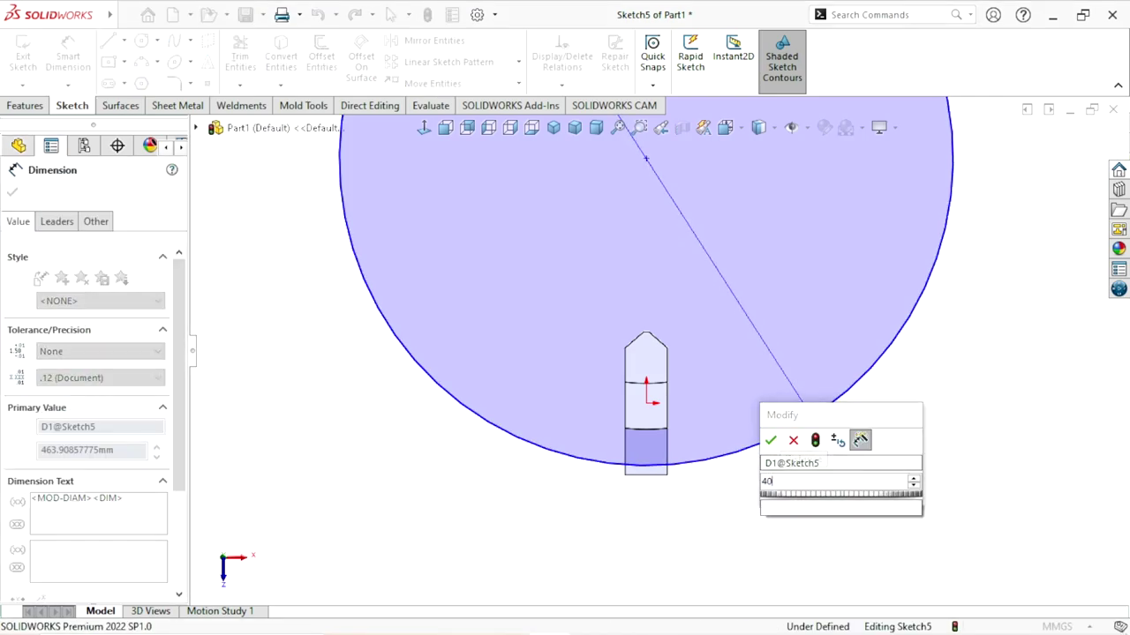
text(0)
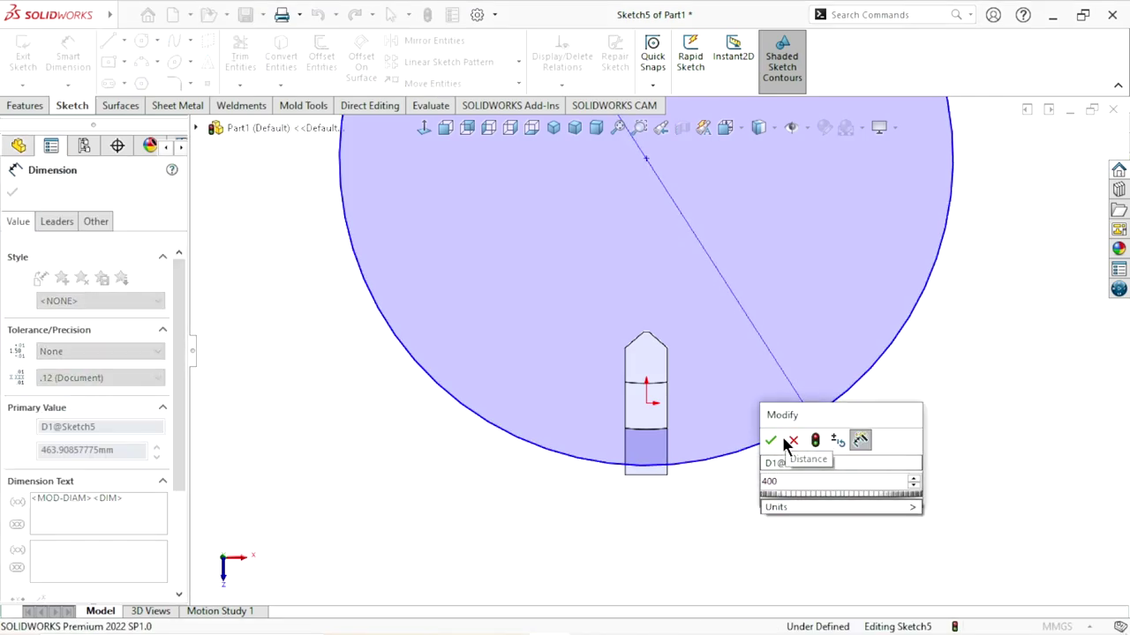
click(771, 440)
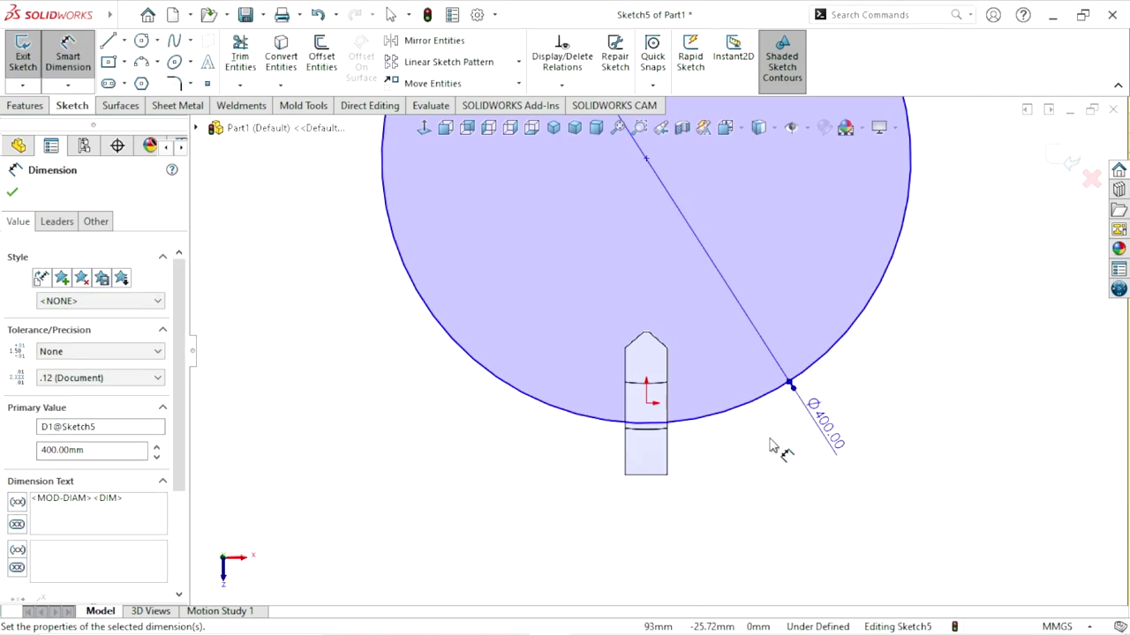
Step: Make the Ø400 circle tangent to the part's bottom edge
click(13, 192)
scroll(716, 422, down, 2)
scroll(646, 435, down, 2)
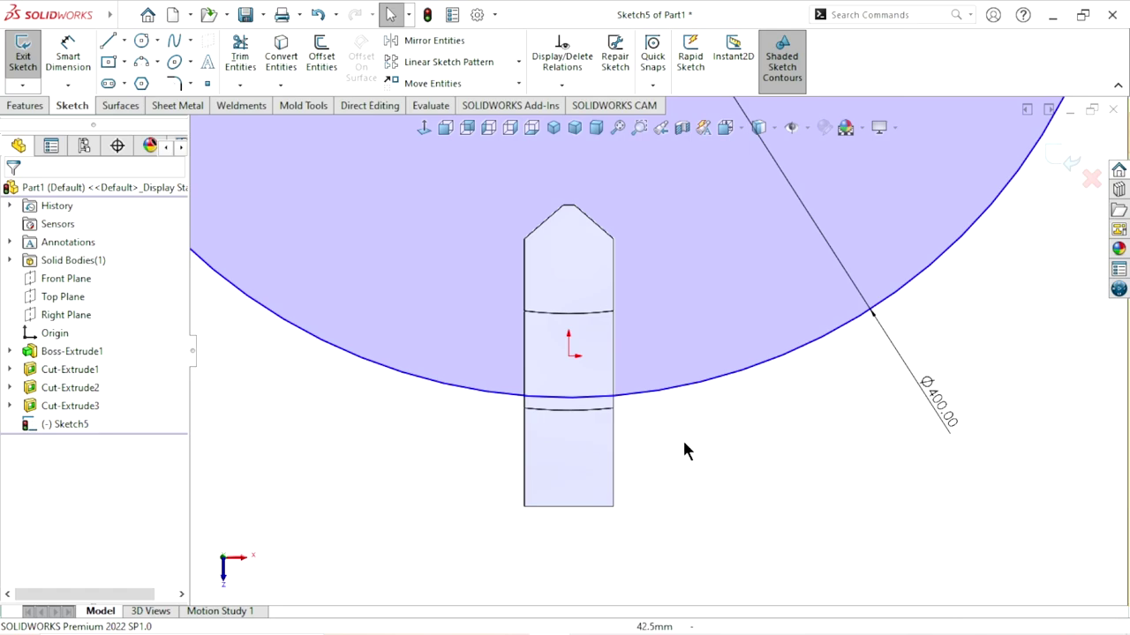
click(593, 397)
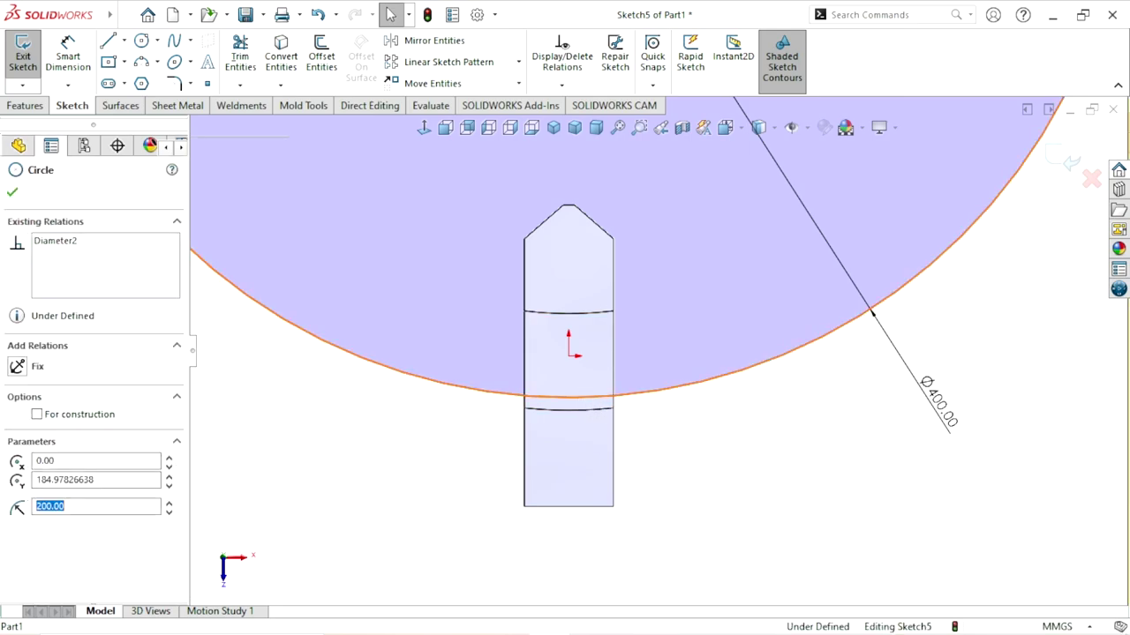
ctrl+click(572, 507)
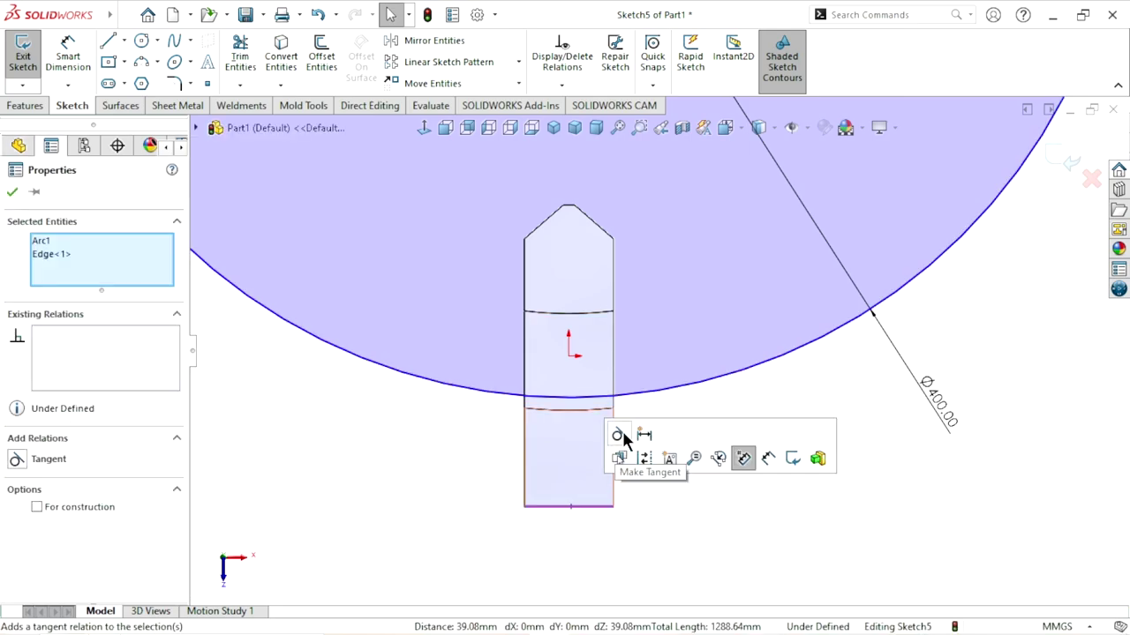
click(619, 435)
scroll(706, 490, up, 2)
scroll(759, 477, up, 1)
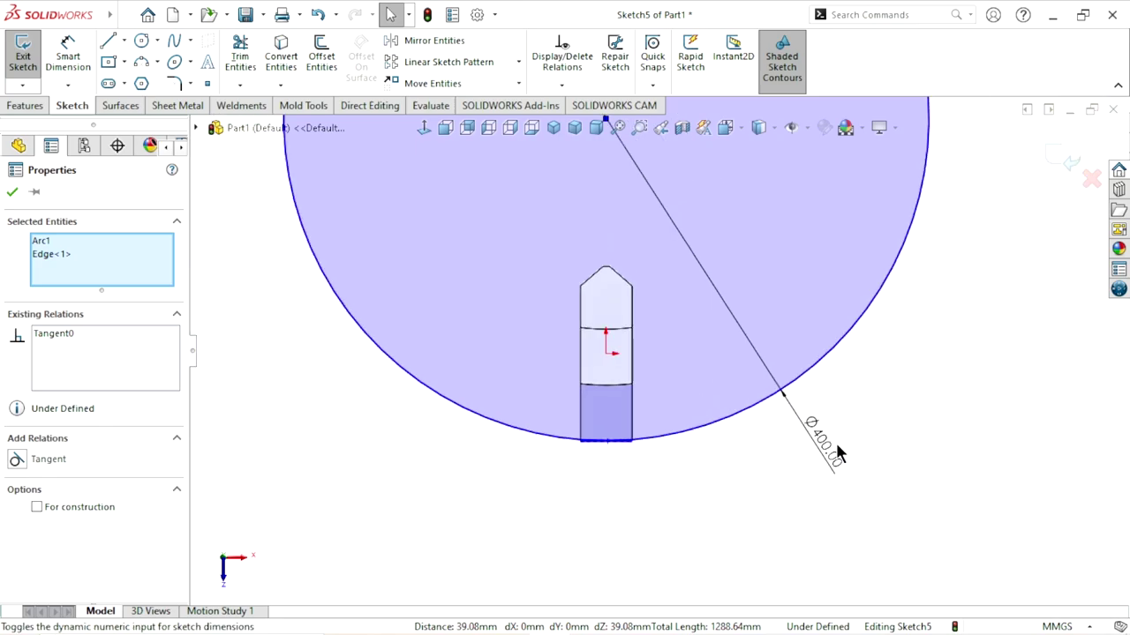
click(1017, 441)
Step: Align the Ø400 circle's centre vertically with the origin, fully defining Sketch5
scroll(704, 371, down, 1)
scroll(661, 348, up, 1)
scroll(657, 341, down, 1)
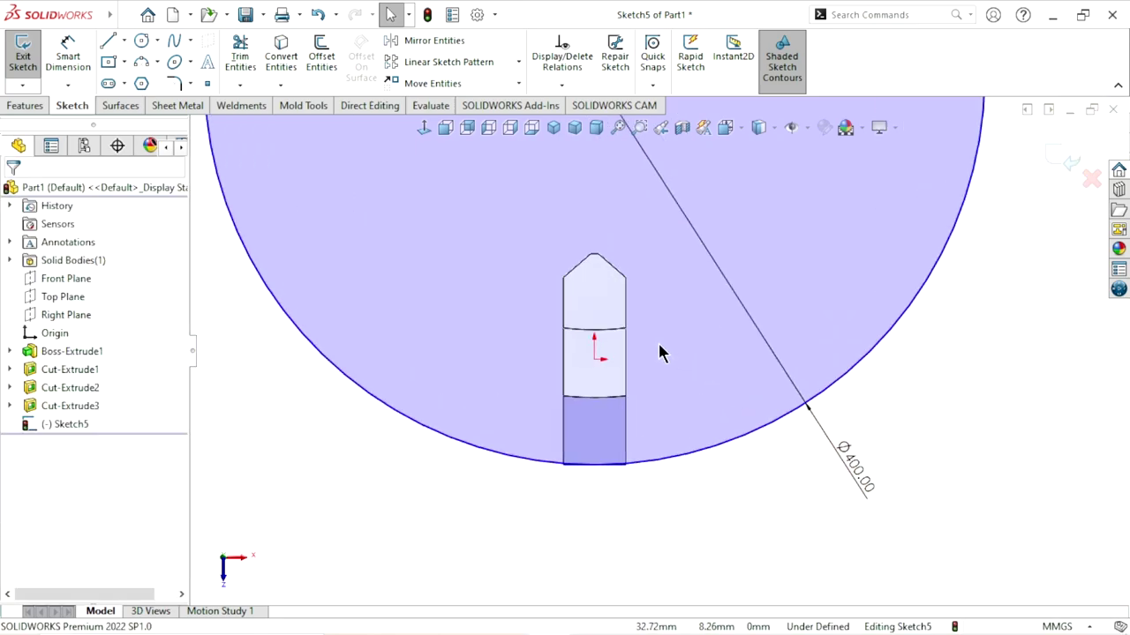
scroll(662, 349, up, 2)
scroll(652, 283, down, 1)
scroll(639, 251, down, 1)
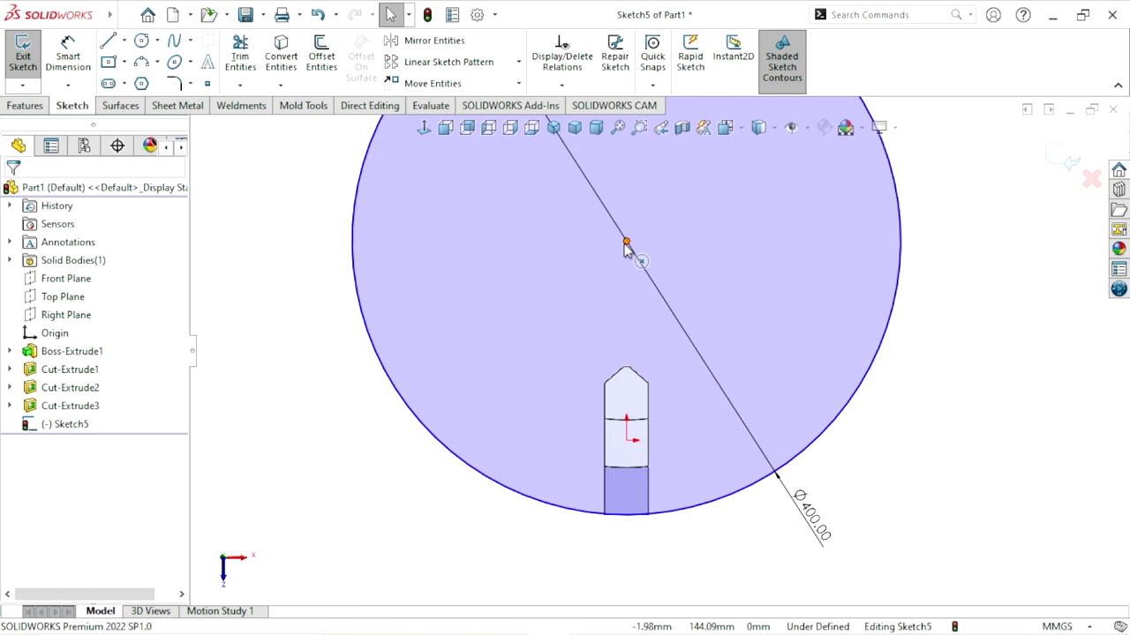
click(627, 243)
ctrl+click(626, 441)
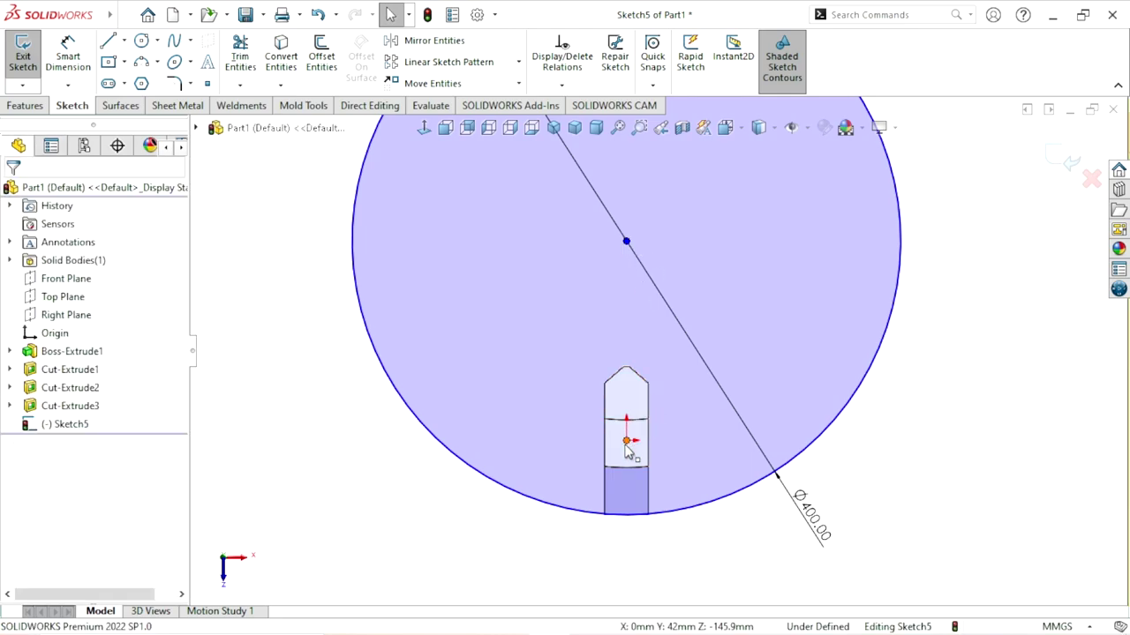
click(697, 372)
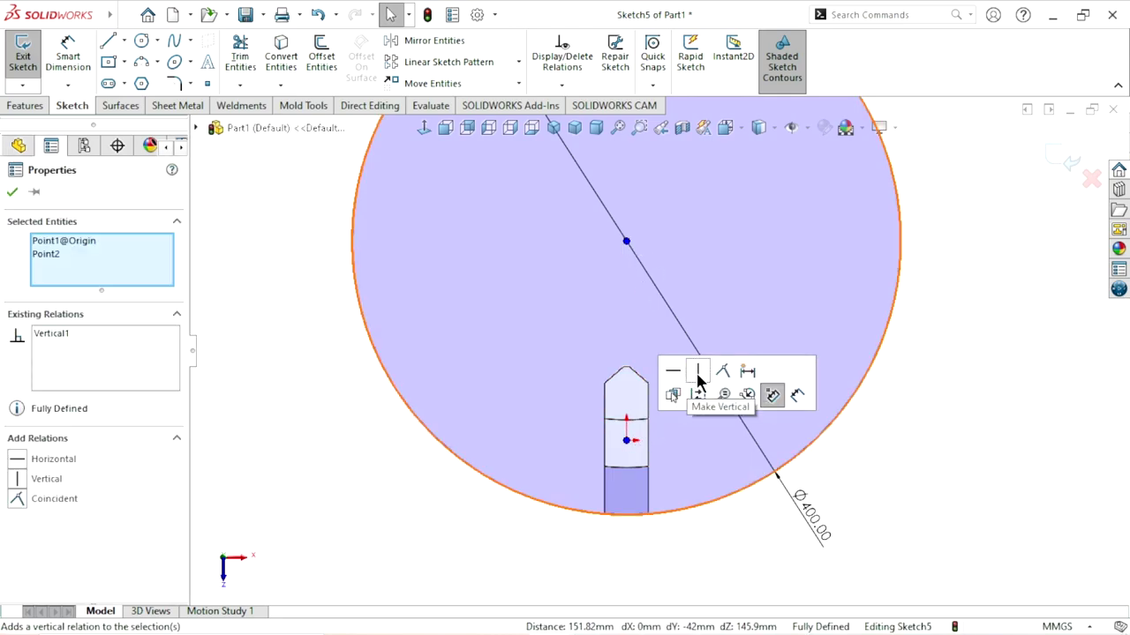
click(921, 444)
scroll(711, 404, up, 1)
scroll(696, 281, up, 1)
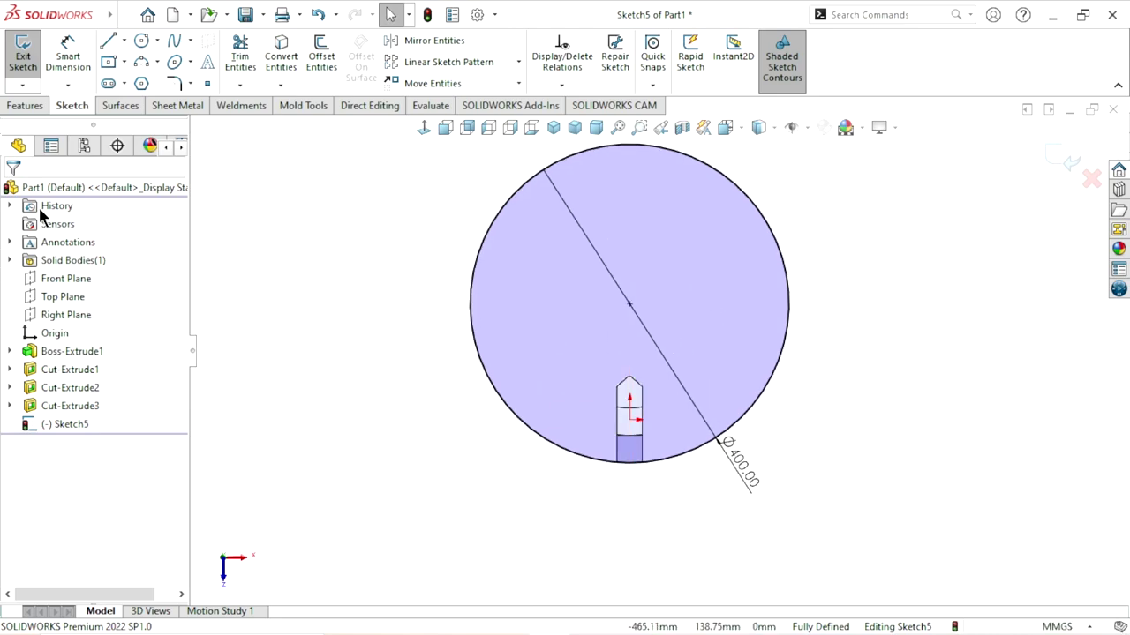
click(26, 107)
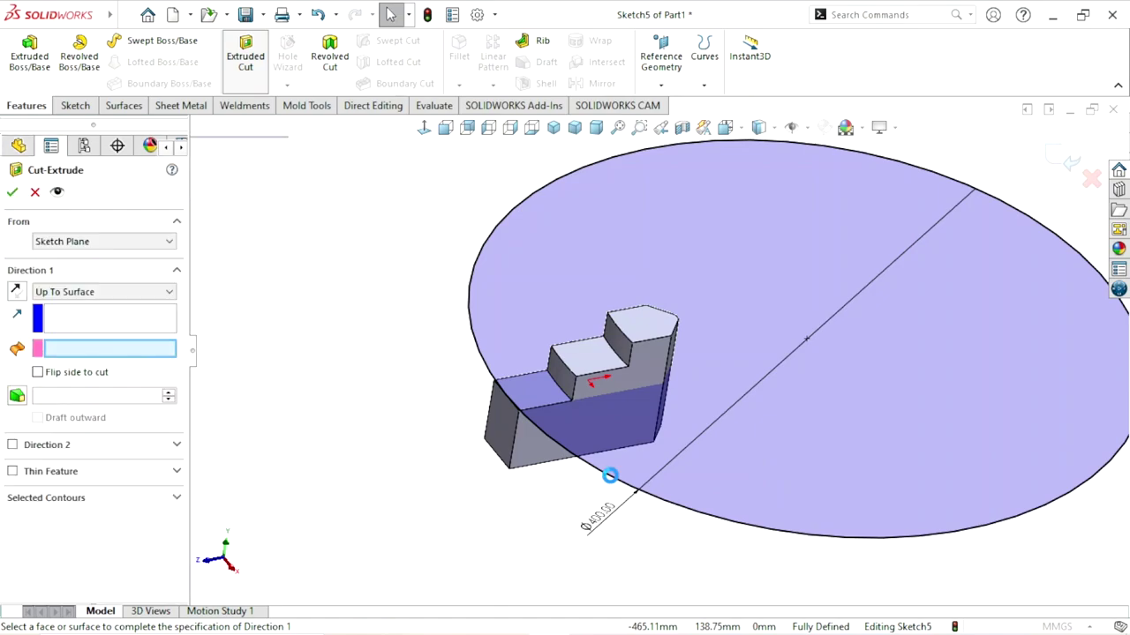
Step: Cut the Ø400 circle sketch Through All, with the cut side flipped, as Cut-Extrude4
scroll(706, 411, down, 1)
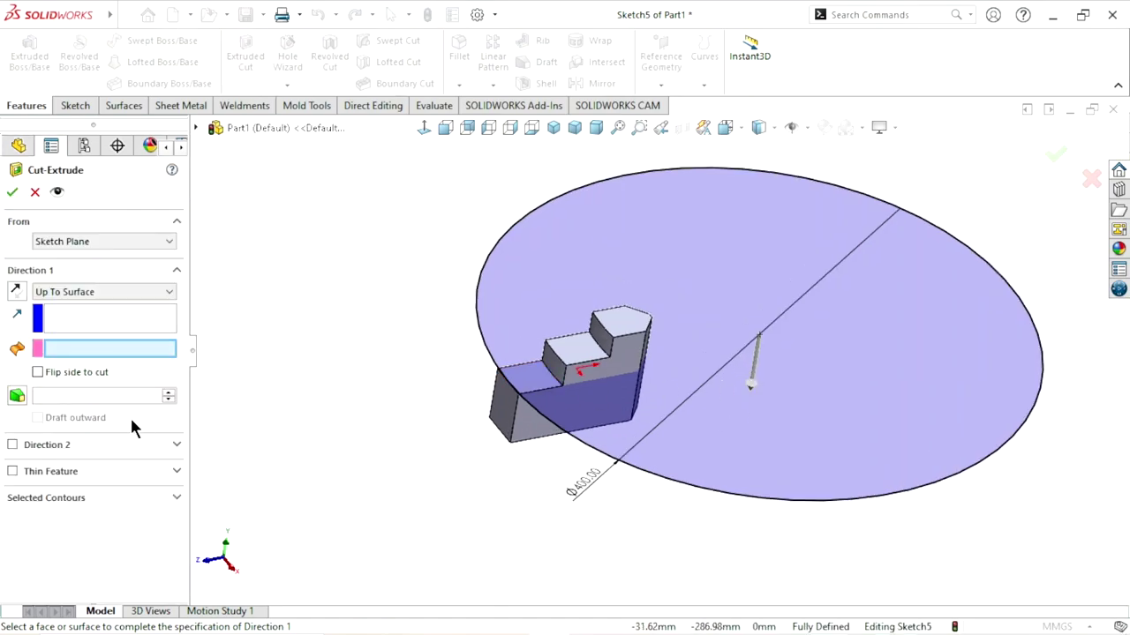
click(64, 292)
click(64, 295)
click(84, 295)
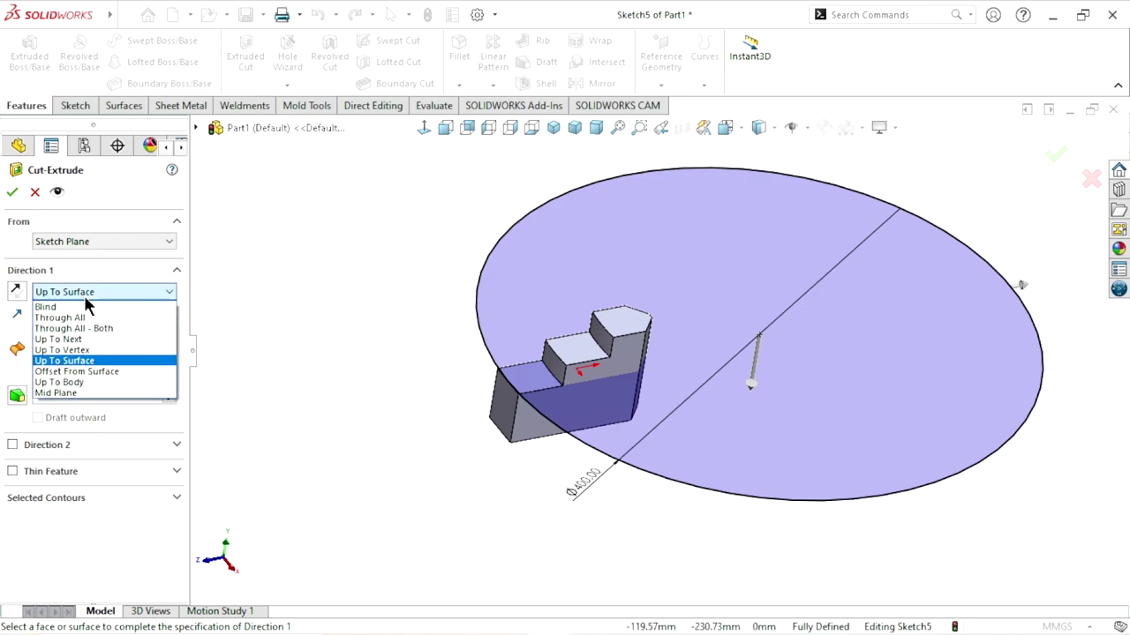
click(75, 314)
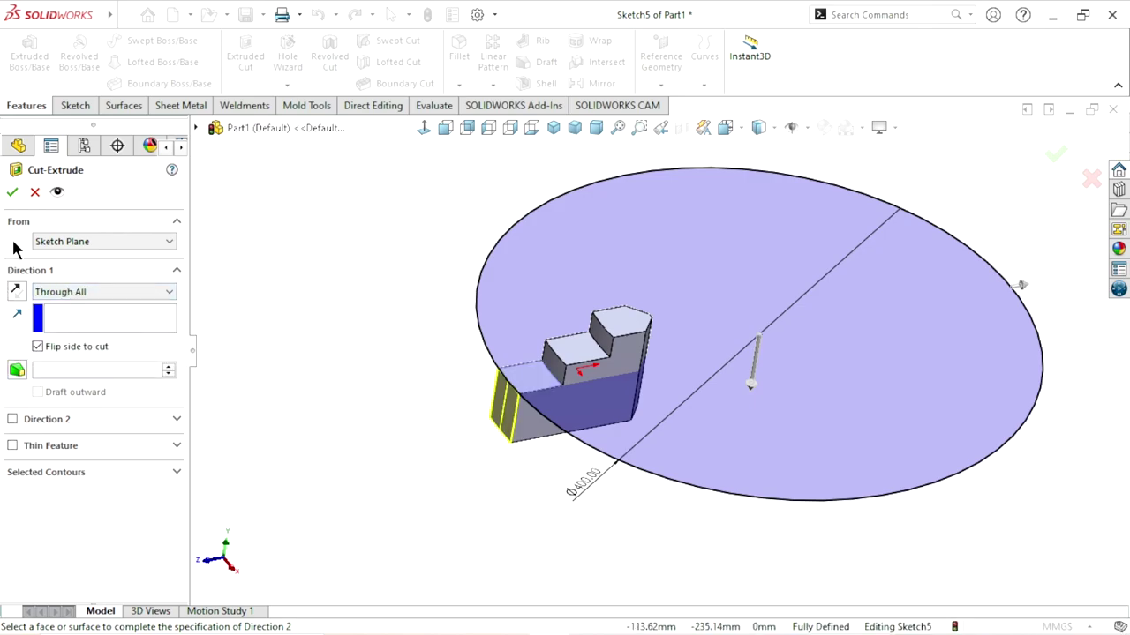
click(12, 194)
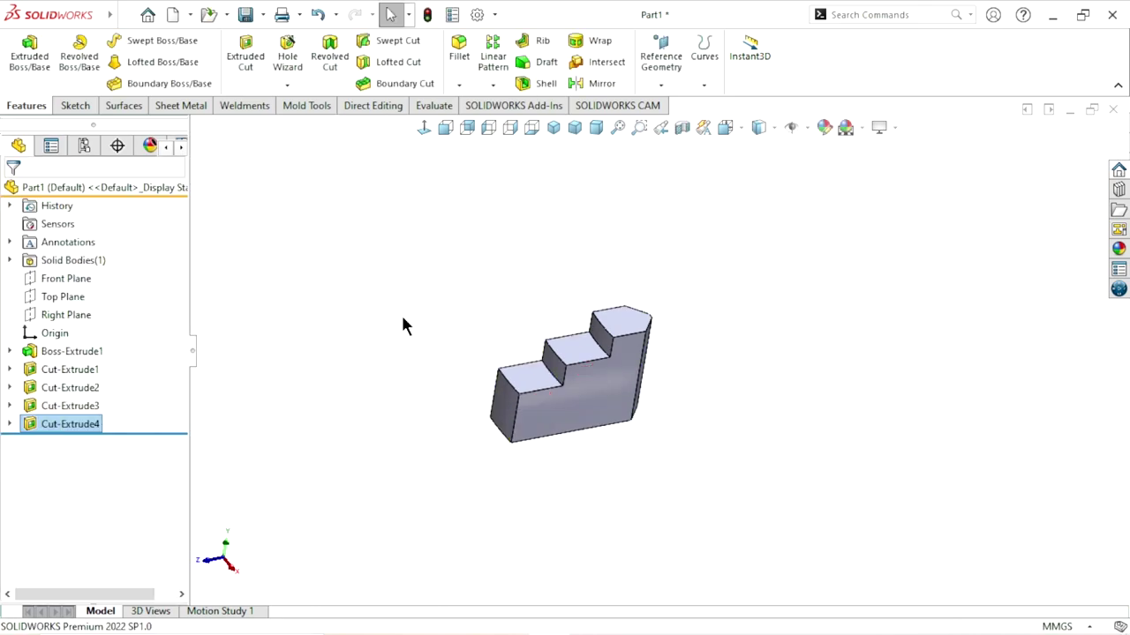
mouse_move(545, 391)
middle_down()
mouse_move(599, 480)
mouse_move(518, 461)
middle_up()
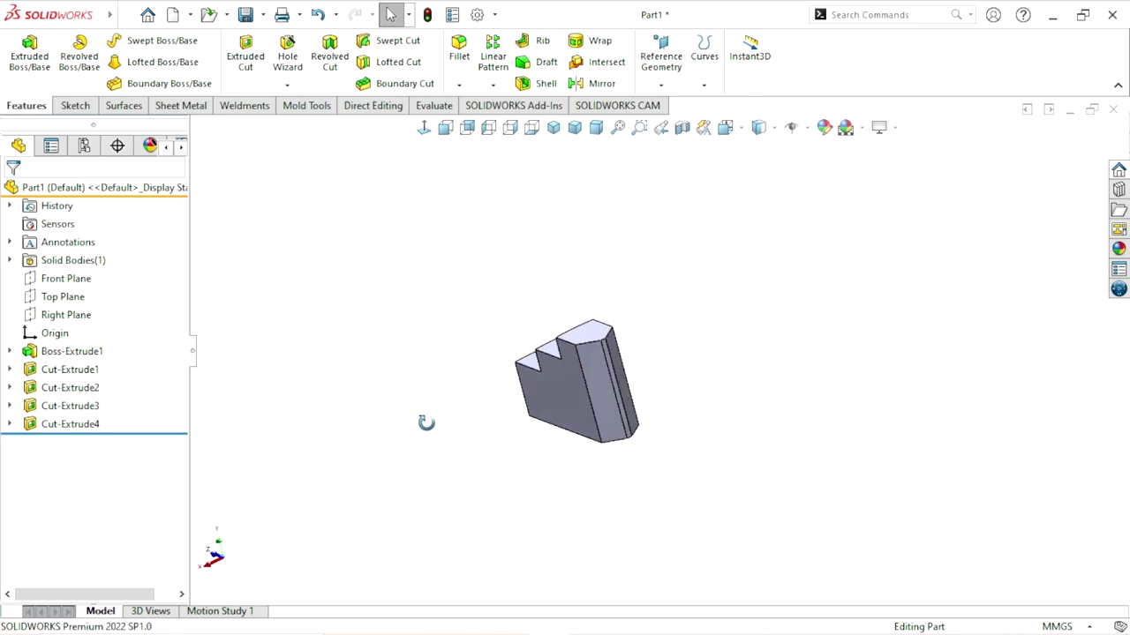
scroll(589, 403, down, 3)
mouse_move(547, 390)
middle_down()
mouse_move(558, 471)
mouse_move(595, 363)
middle_up()
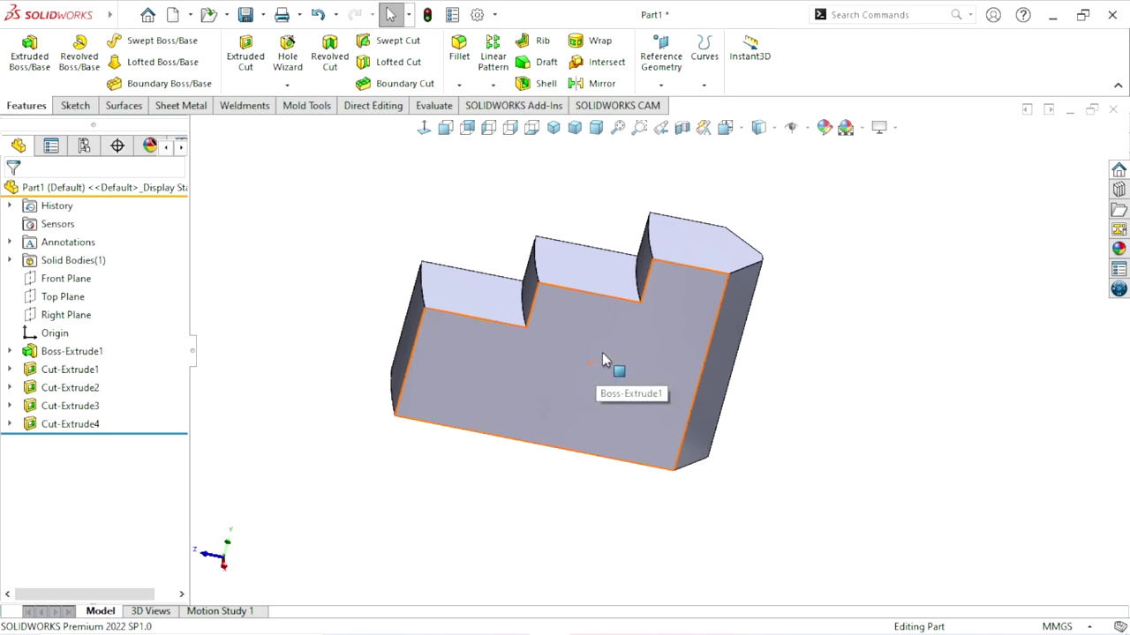
mouse_move(597, 360)
middle_down()
mouse_move(529, 363)
mouse_move(577, 401)
mouse_move(297, 298)
middle_up()
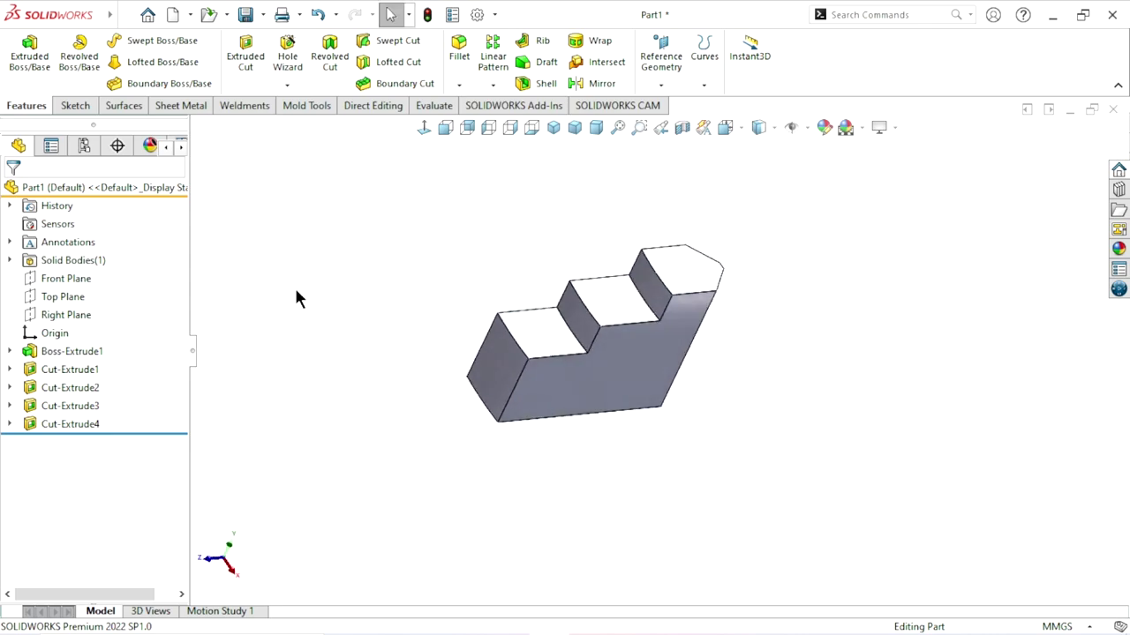
Step: Start a sketch on the Front Plane and draw a corner rectangle left of the part
click(64, 283)
click(74, 261)
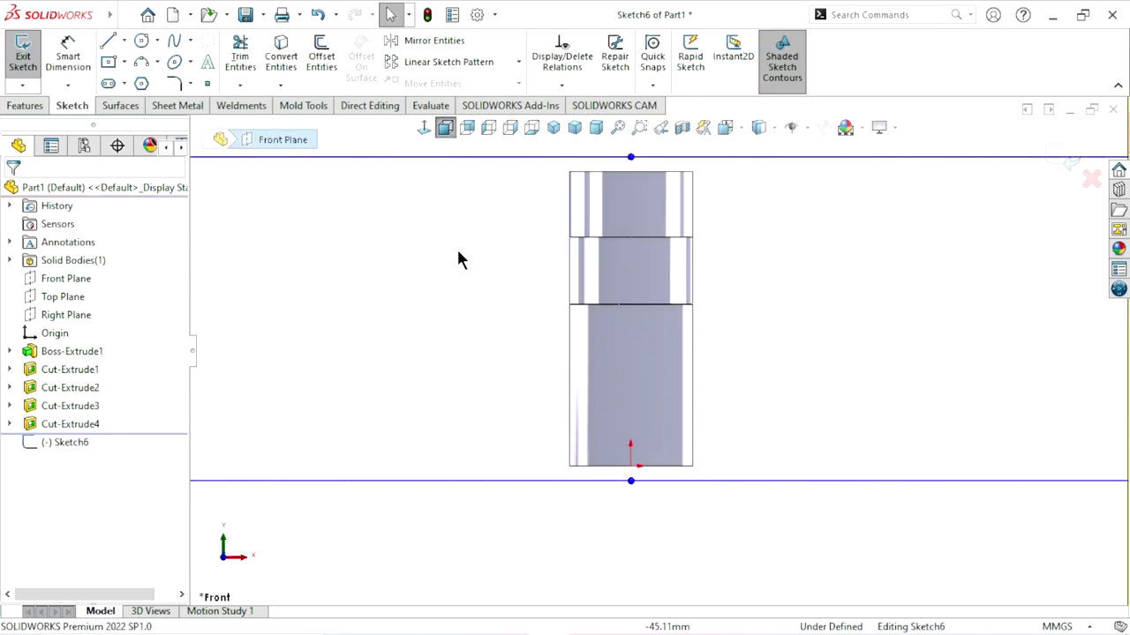
click(124, 62)
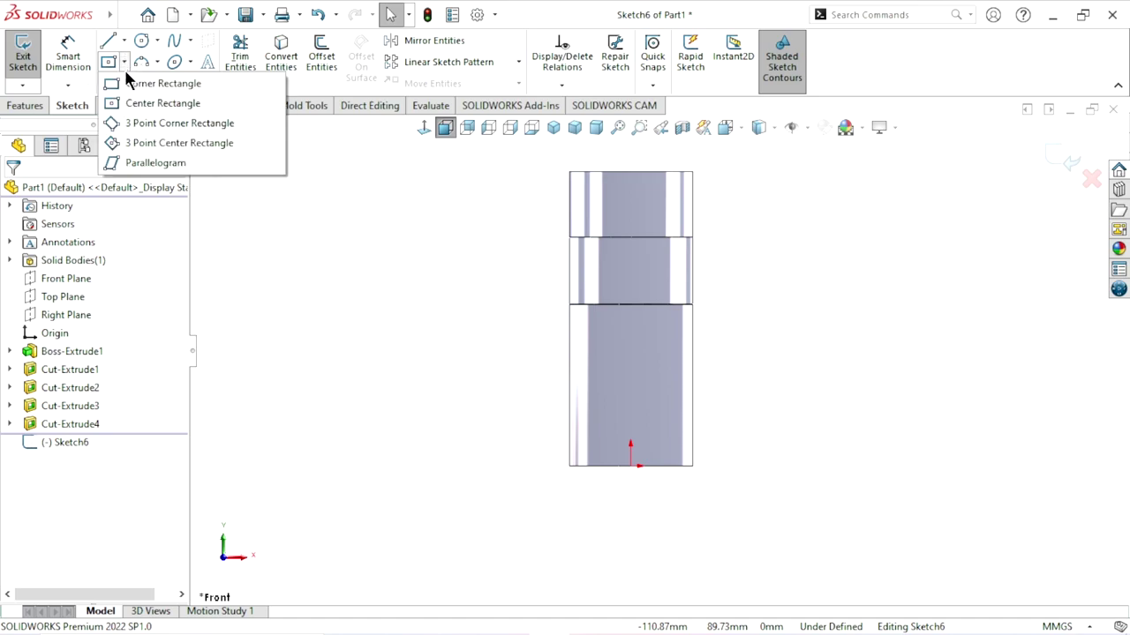
click(128, 84)
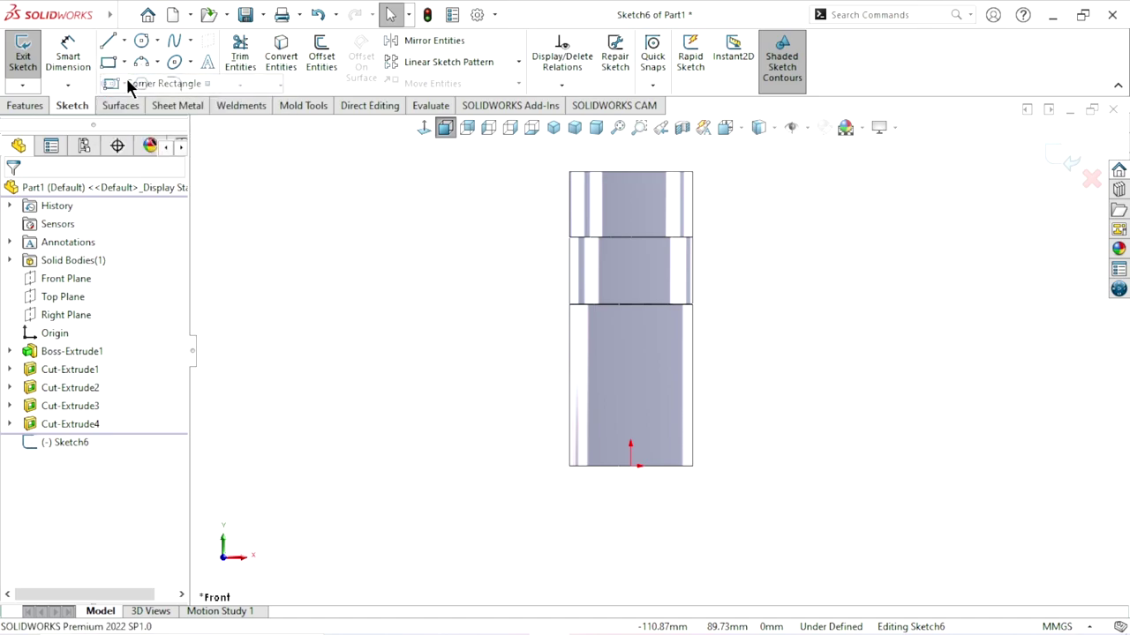
click(535, 350)
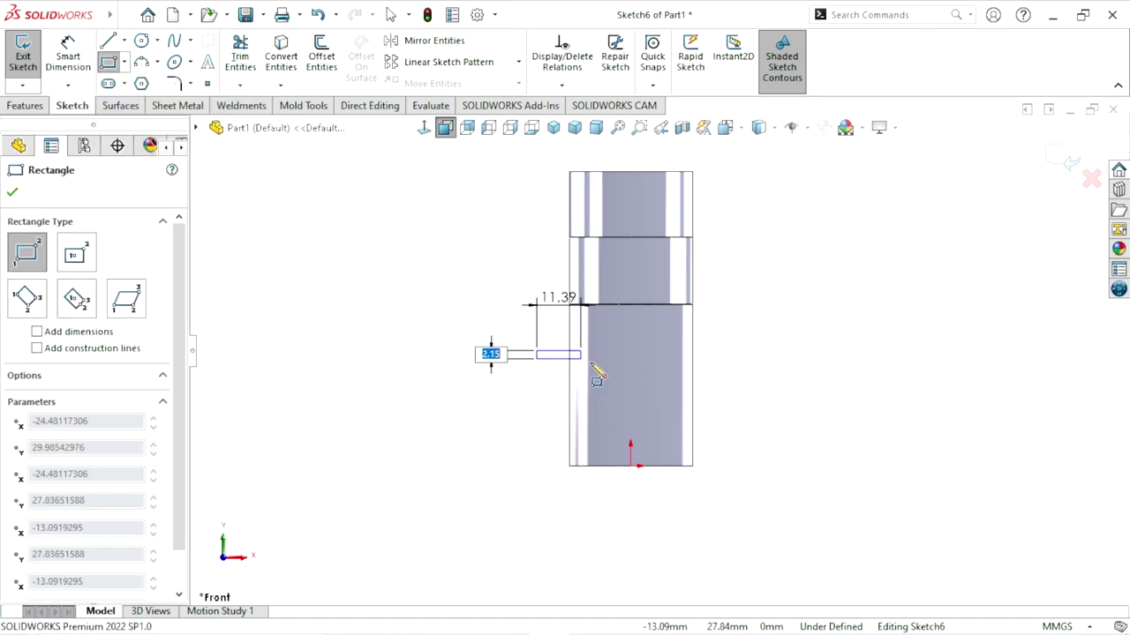
click(595, 427)
Step: Dimension the rectangle's bottom edge 10.5 mm above the part's bottom edge
click(75, 60)
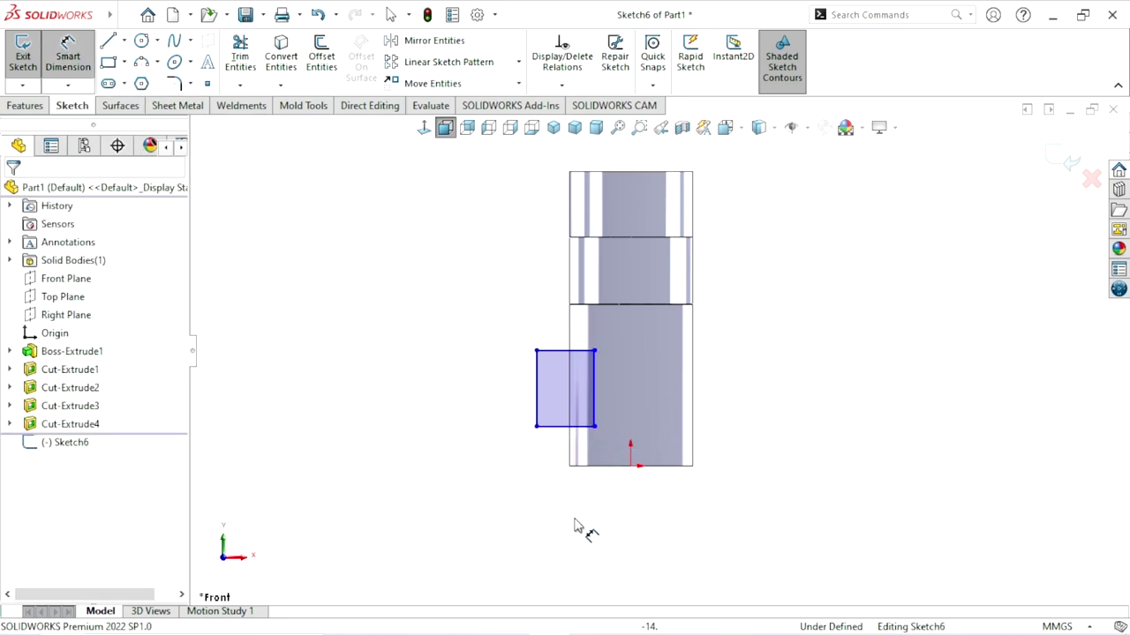
click(589, 465)
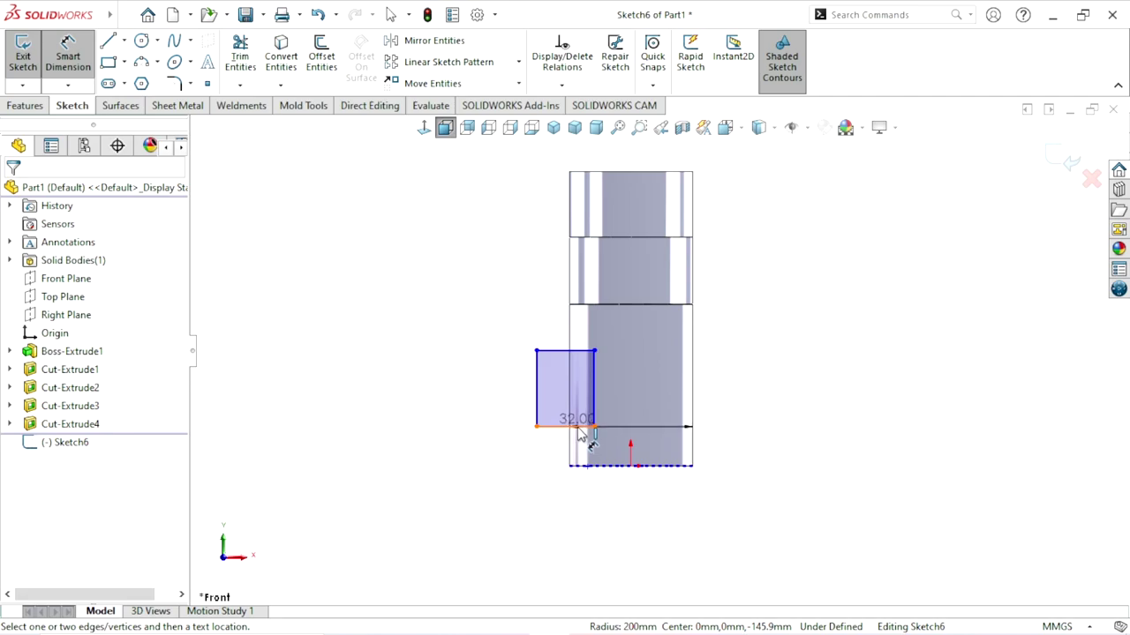
click(579, 429)
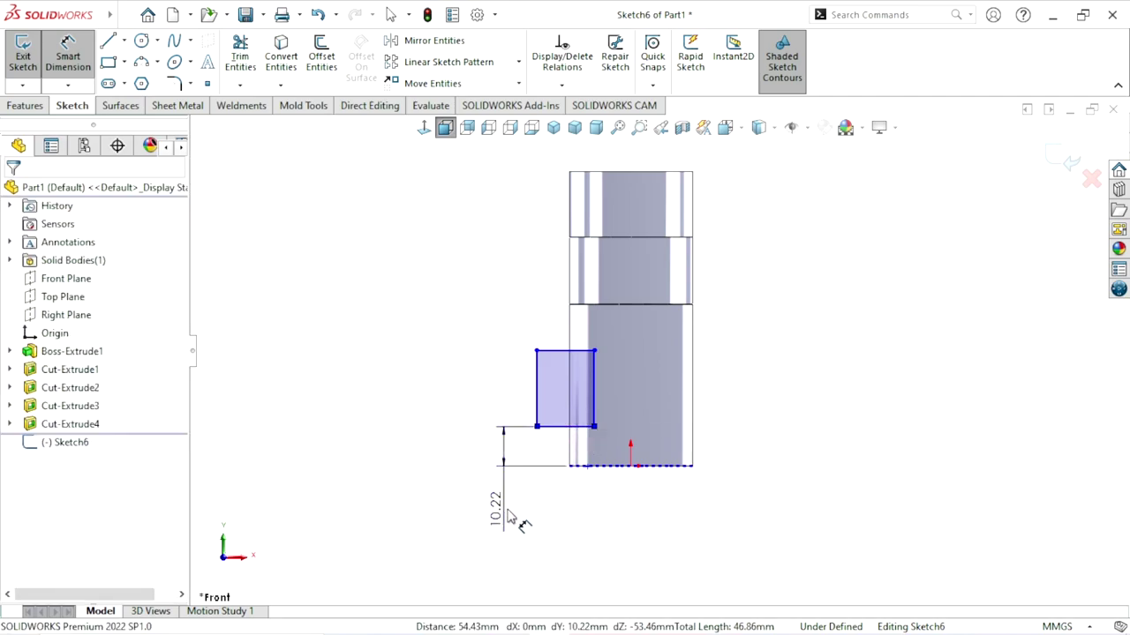
click(510, 519)
text(10.5)
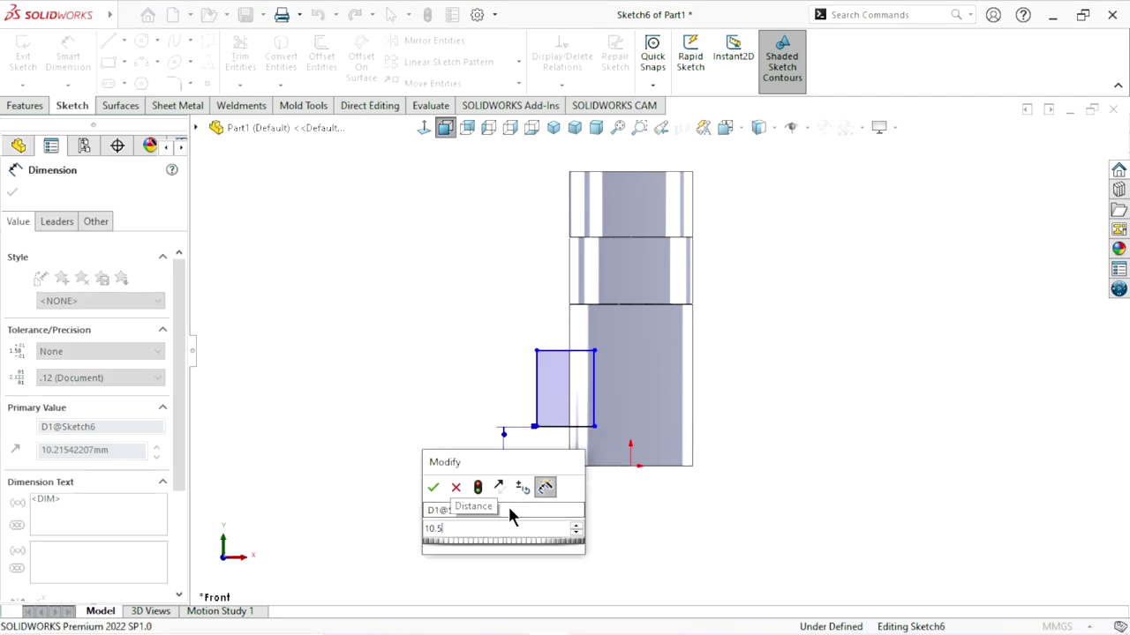
key(Return)
scroll(616, 421, down, 1)
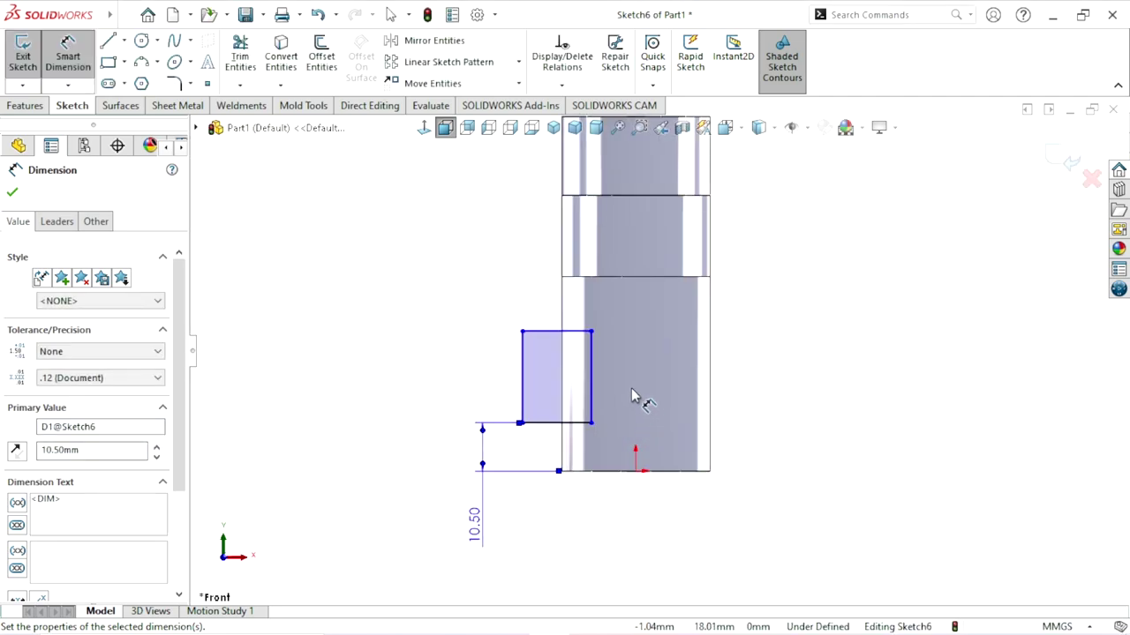
scroll(631, 389, up, 1)
Step: Draw a vertical centreline from the origin up to the step edge
click(126, 41)
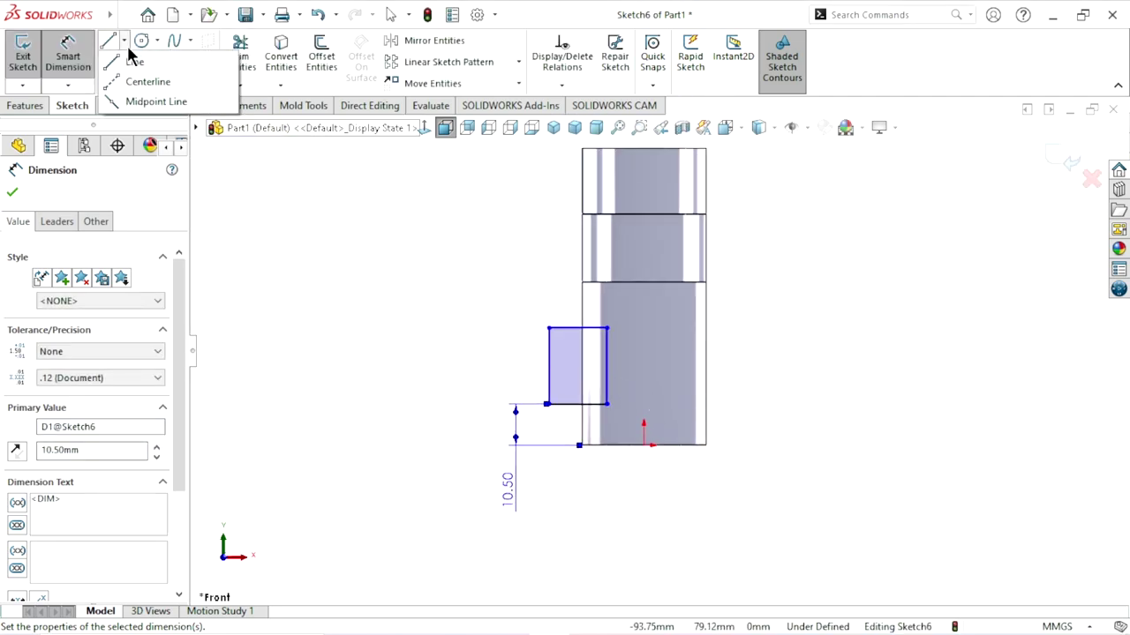
click(111, 79)
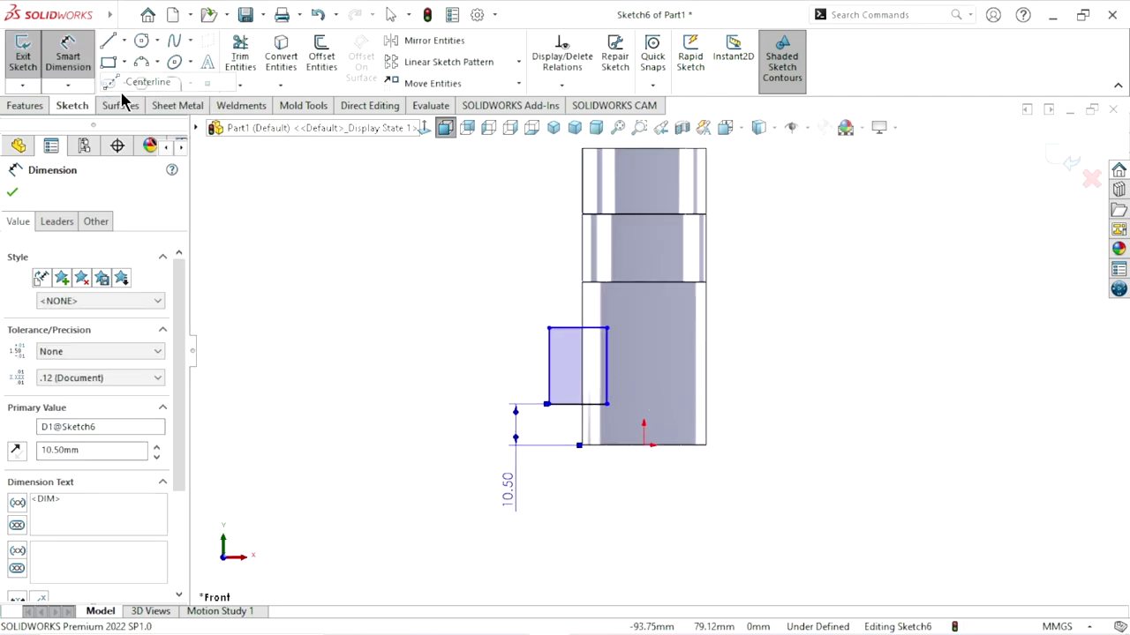
click(643, 445)
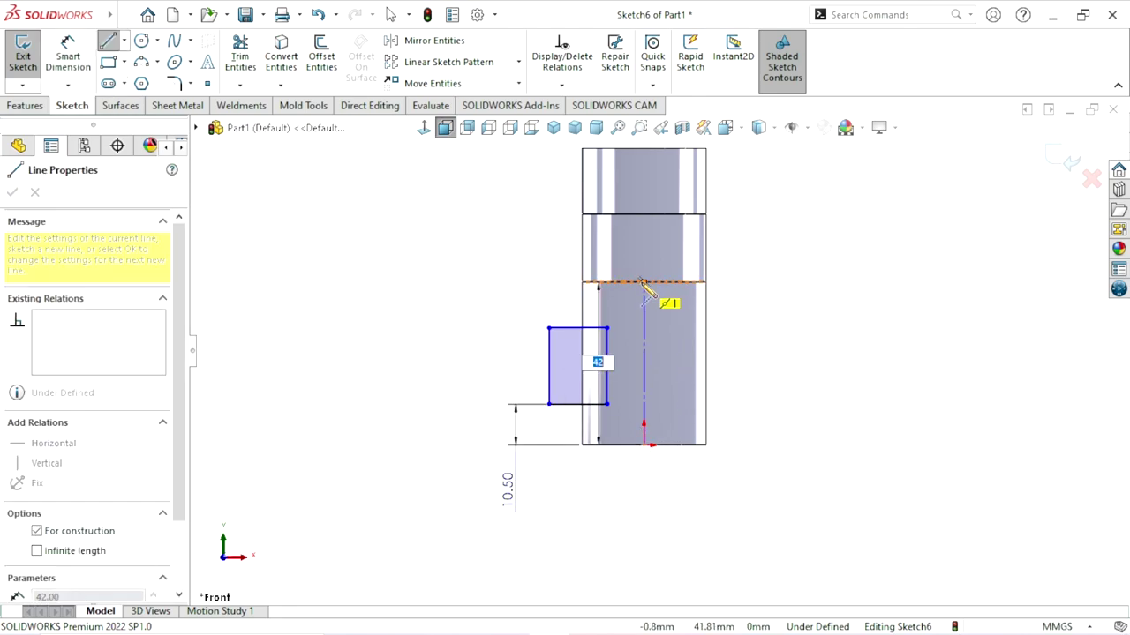
click(644, 283)
right_click(803, 336)
click(803, 336)
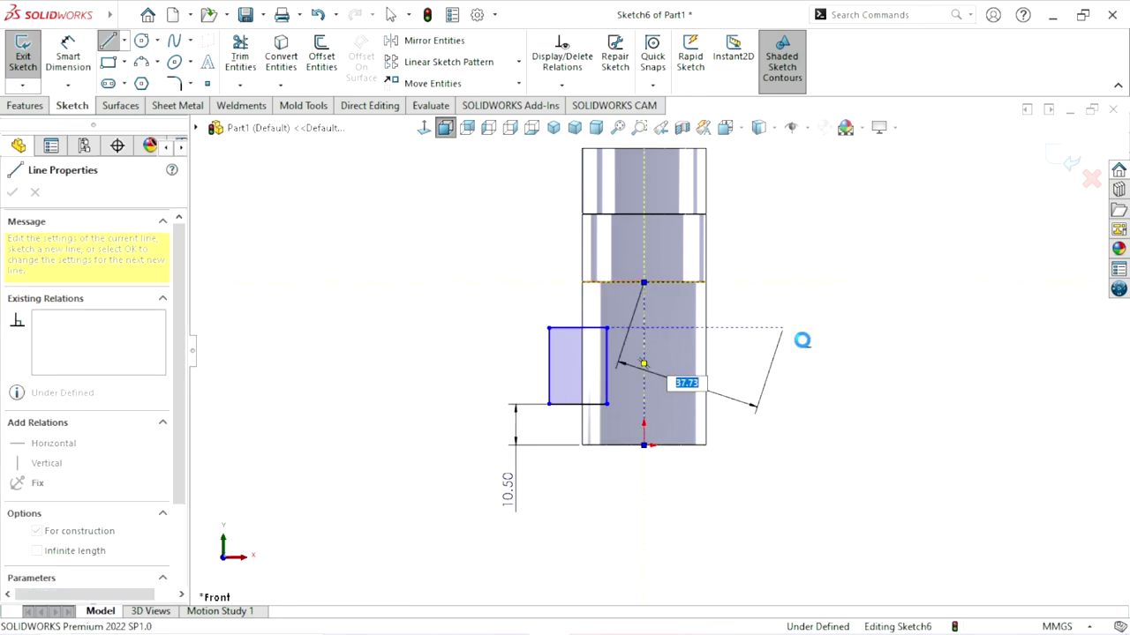
Step: Mirror the rectangle about the vertical centreline to create a second rectangle
key(Escape)
click(424, 44)
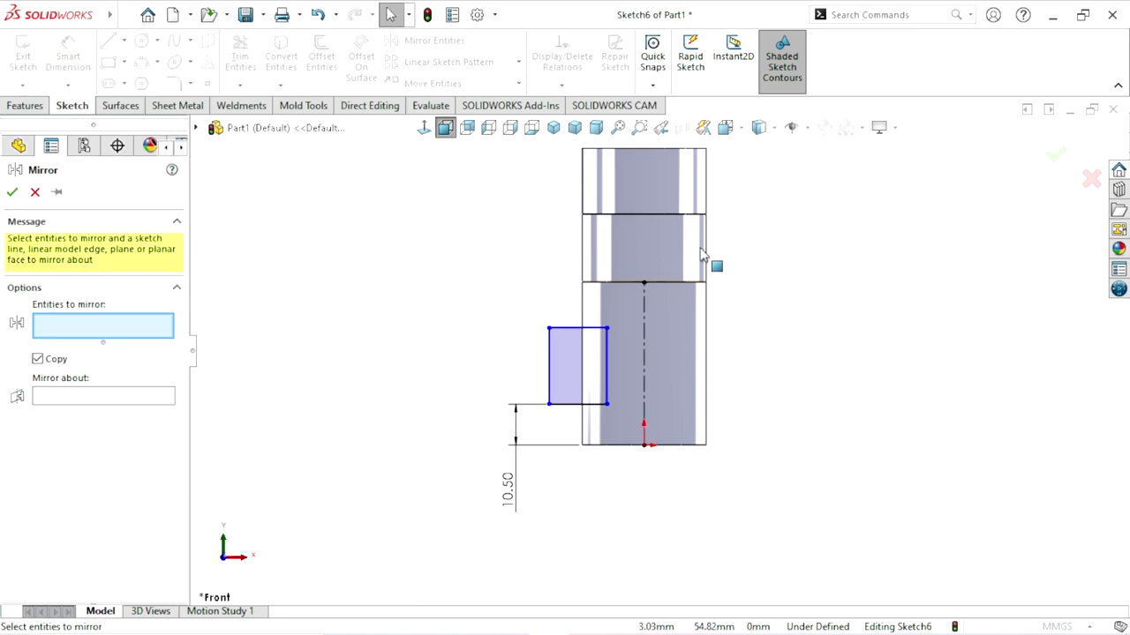
click(574, 349)
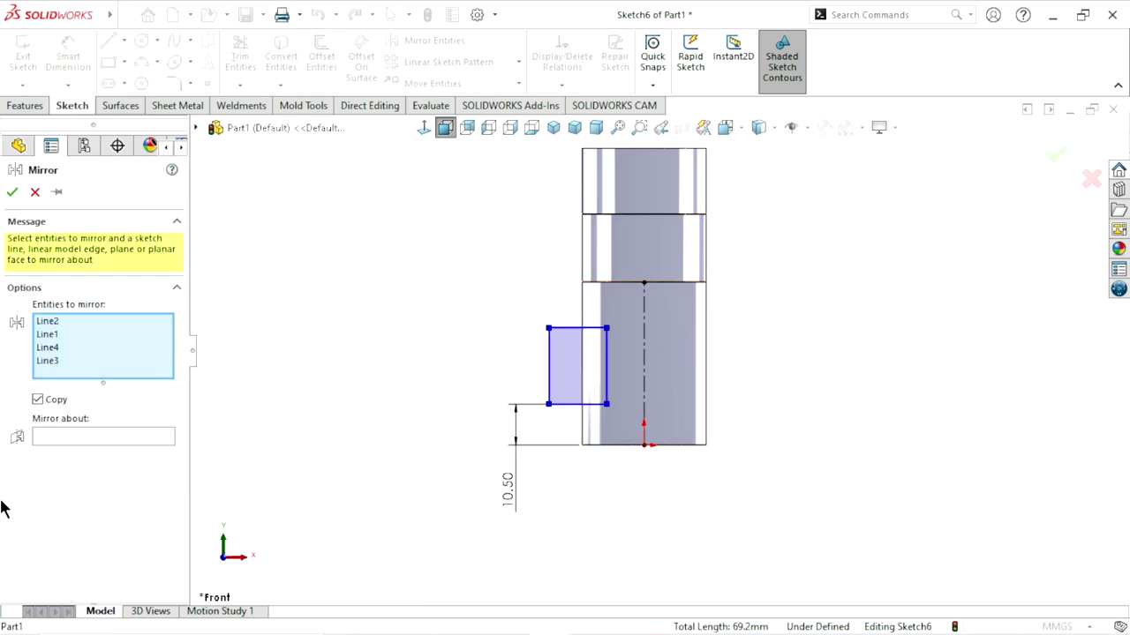
click(58, 441)
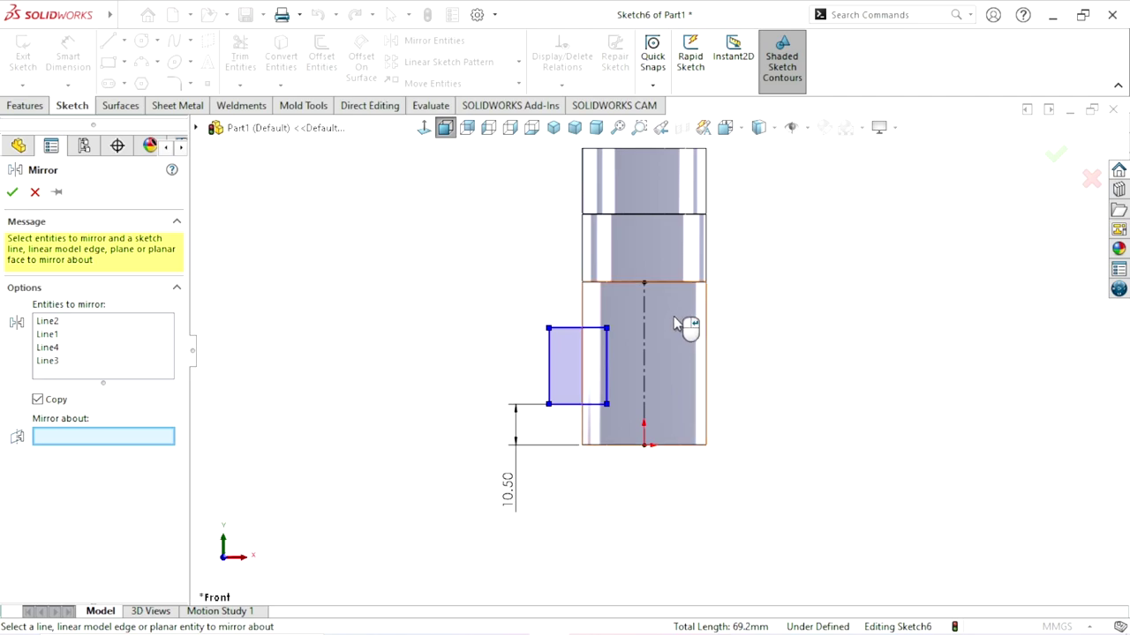
click(643, 345)
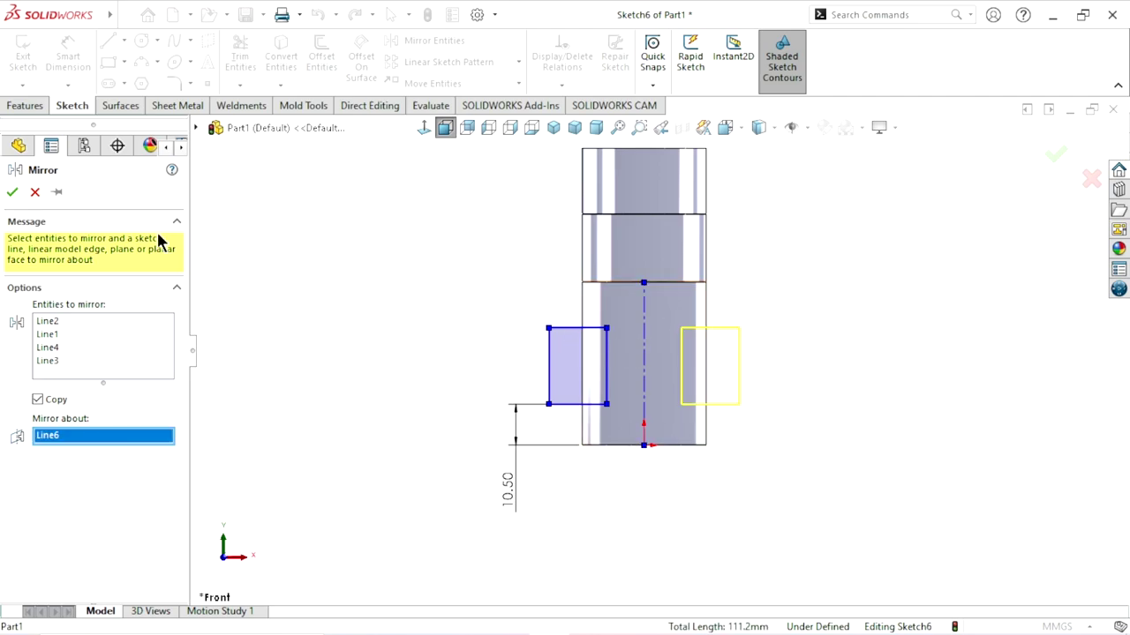
click(13, 192)
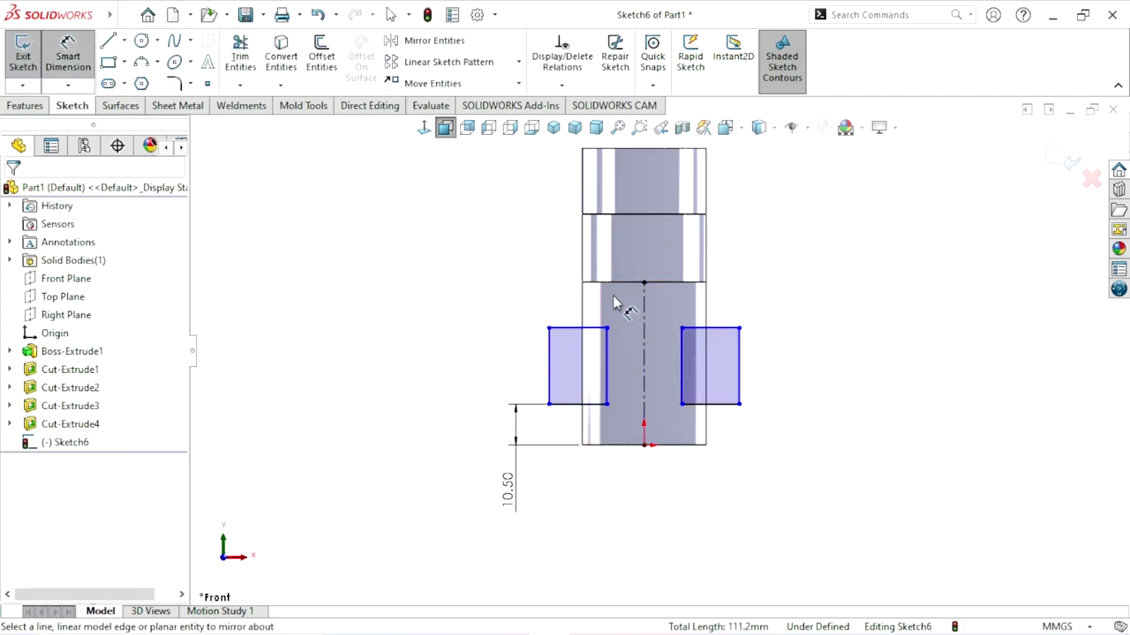
Step: Set the gap between the two rectangles' inner sides to 18 mm
click(606, 353)
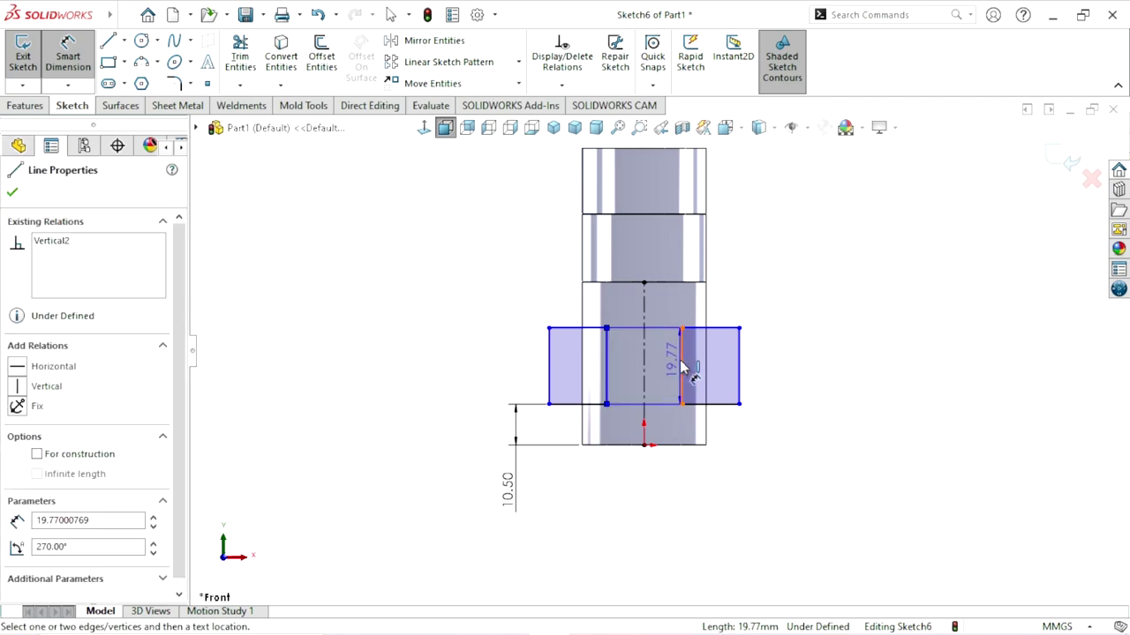
click(674, 357)
click(535, 308)
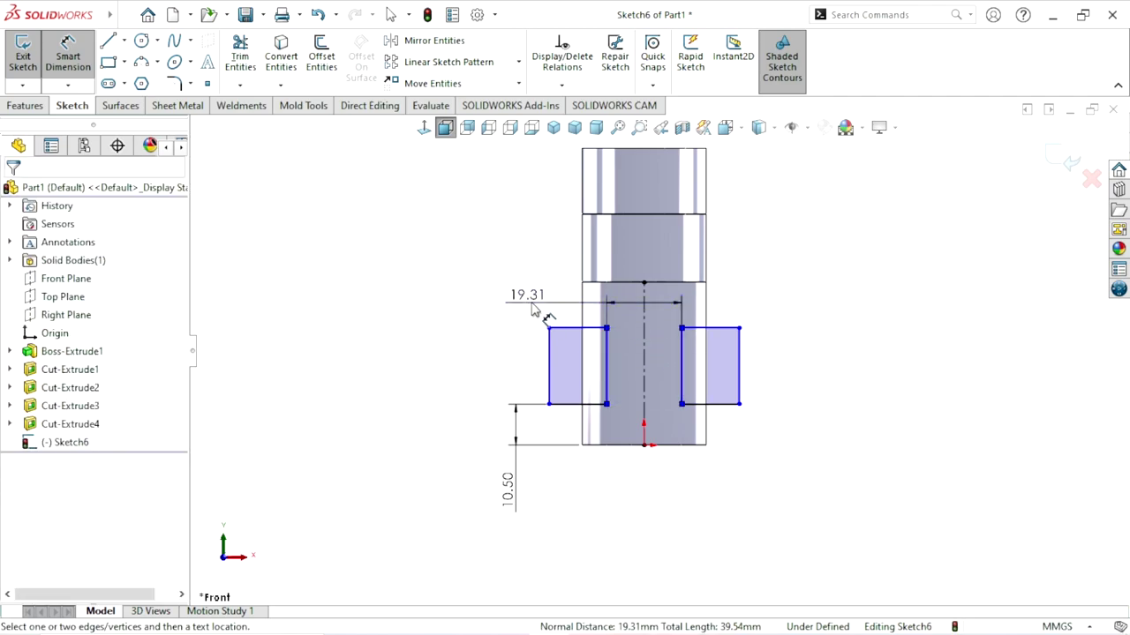
text(18)
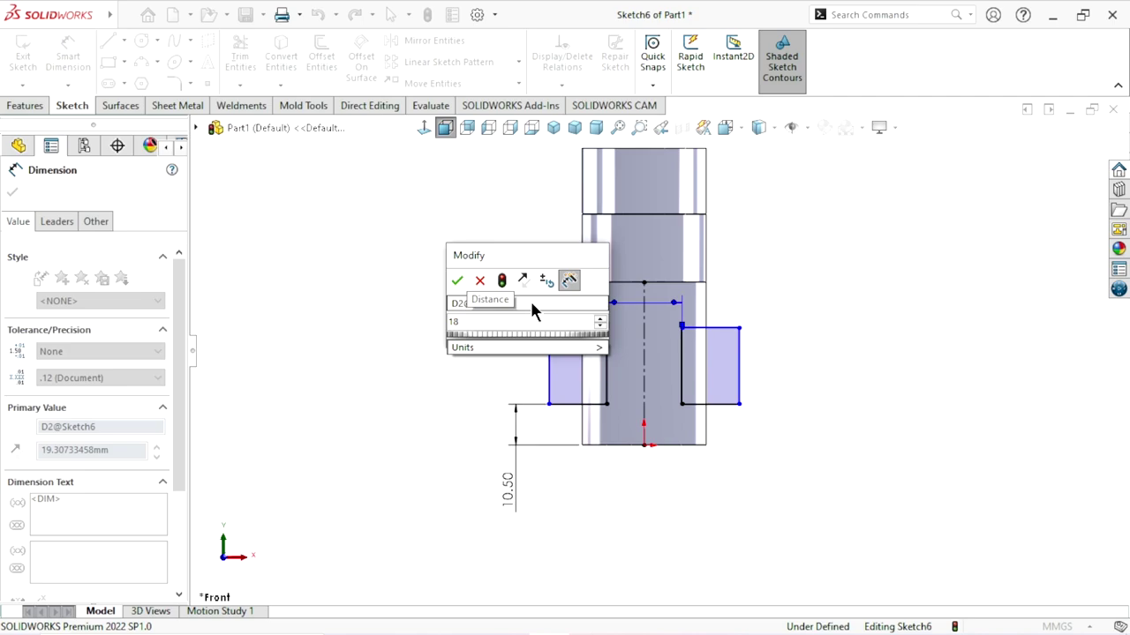
click(459, 278)
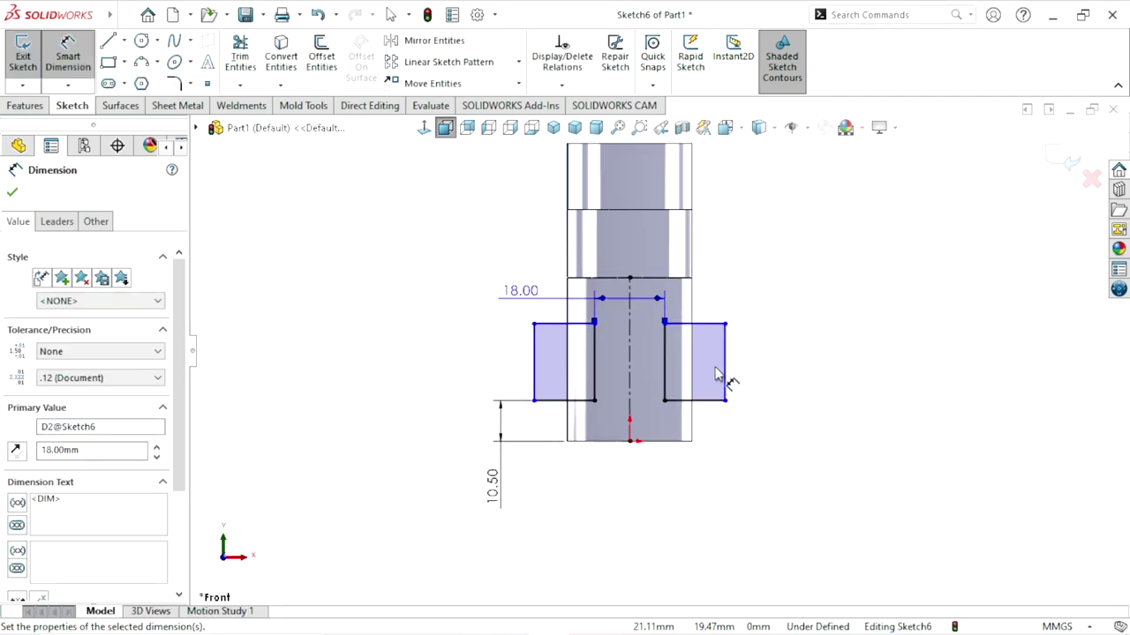
Step: Dimension the left rectangle's height as 15 mm
click(534, 362)
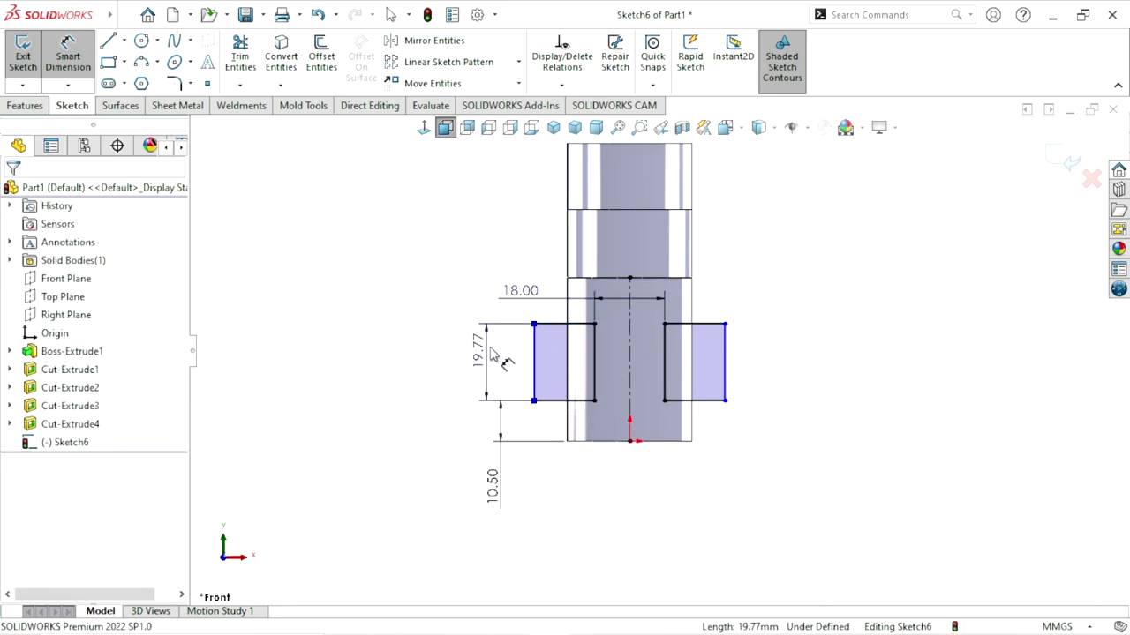
click(490, 354)
text(15)
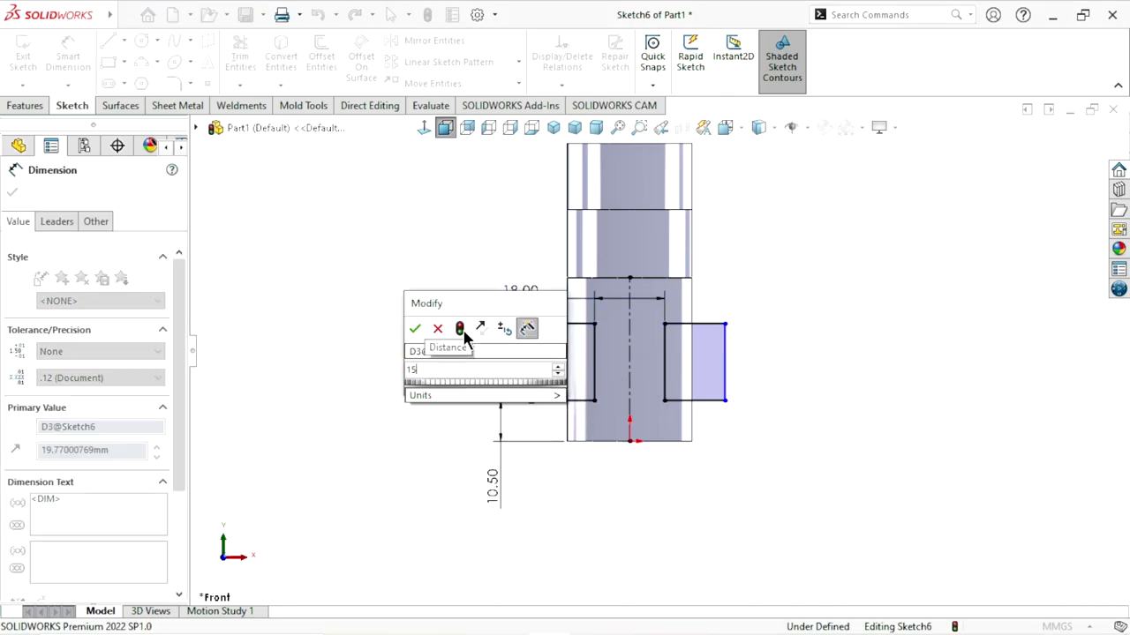
click(415, 327)
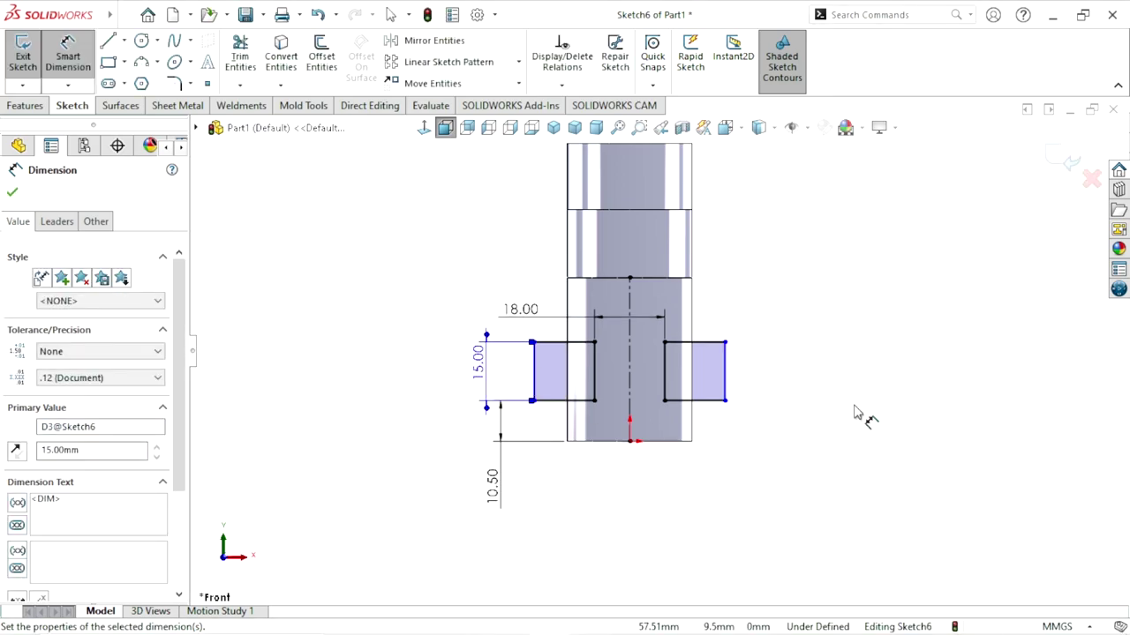
scroll(757, 439, up, 1)
scroll(715, 397, down, 1)
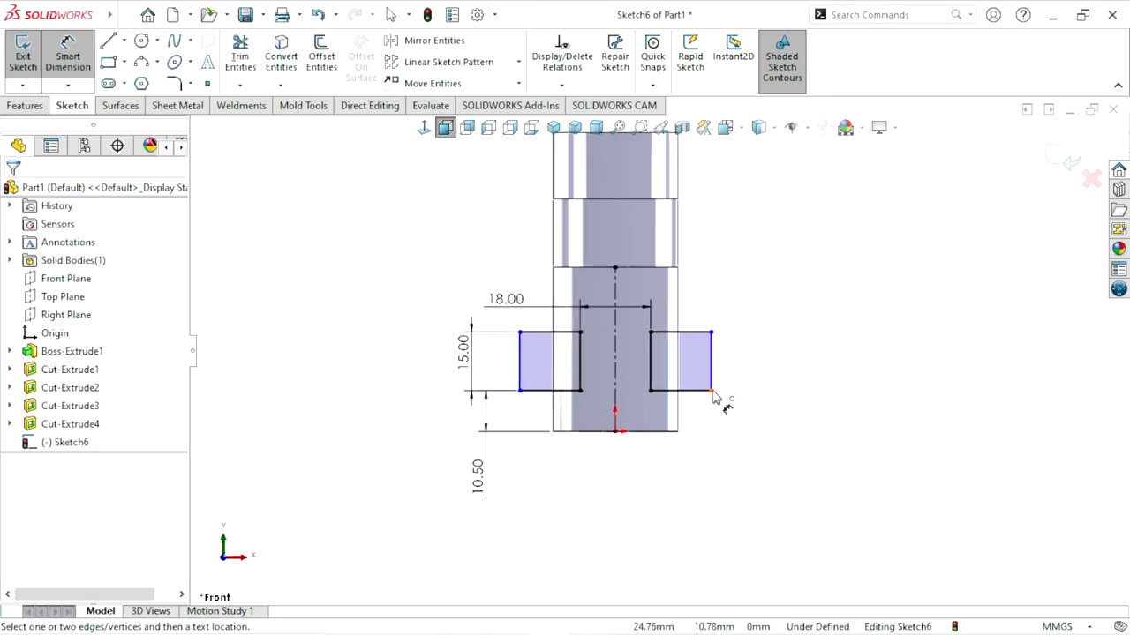
Step: Dimension the left rectangle's width as 10 mm, fully defining the sketch
click(540, 333)
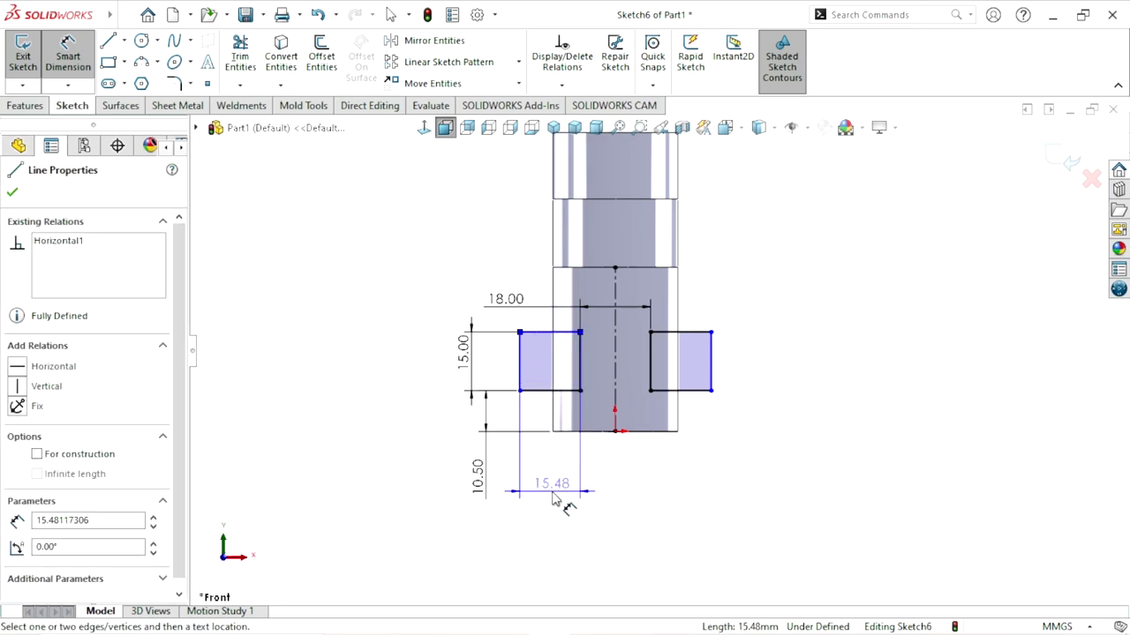
click(554, 498)
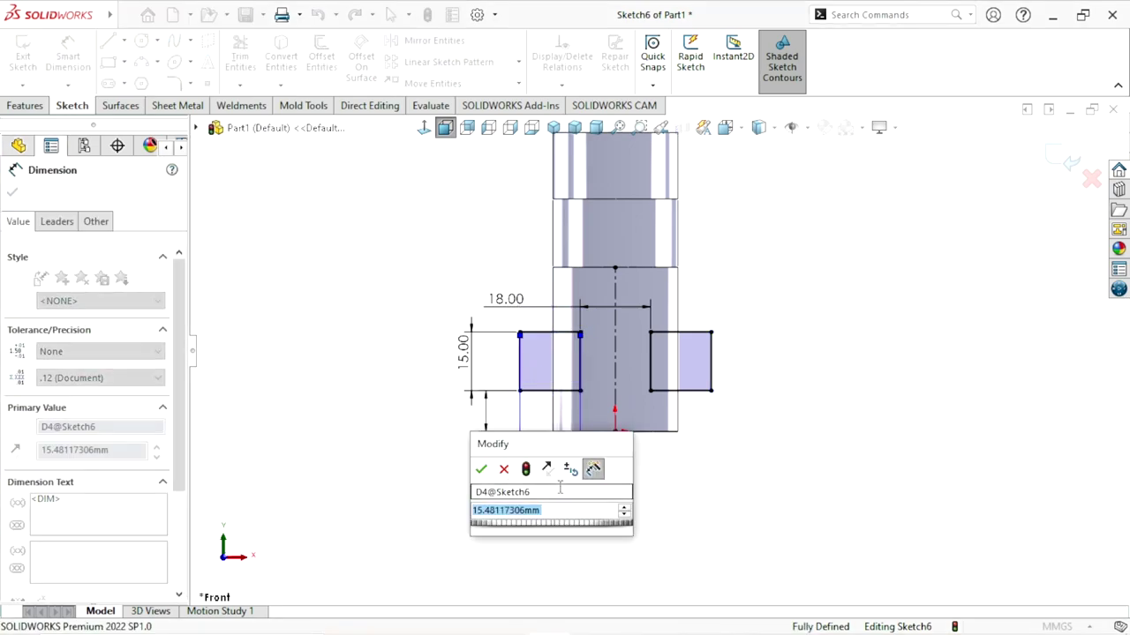
text(10)
key(Return)
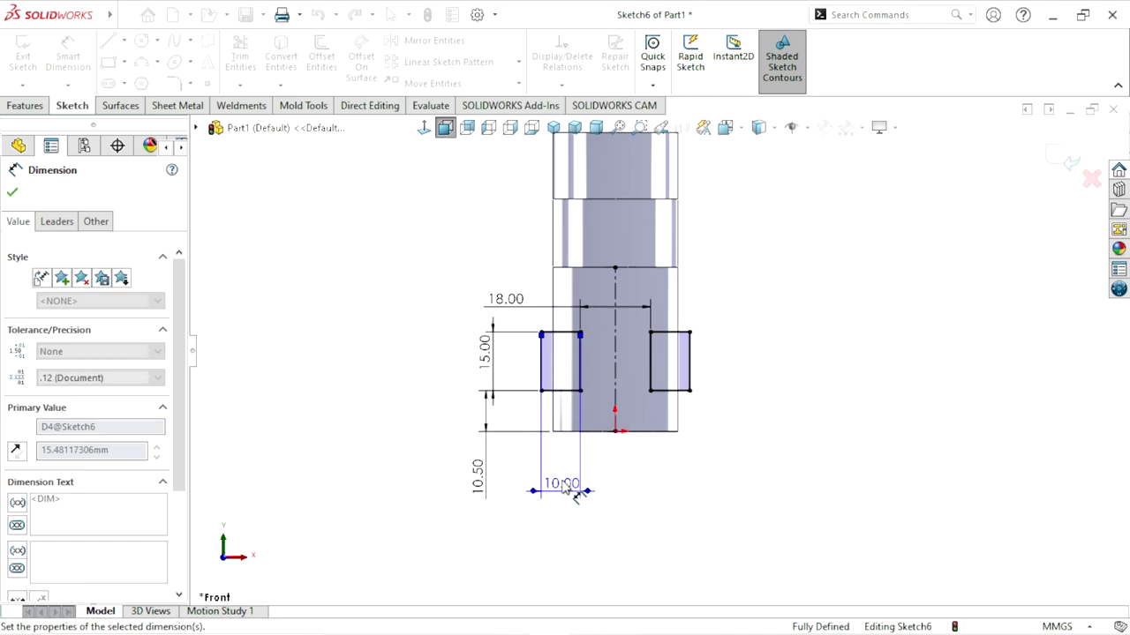
click(805, 436)
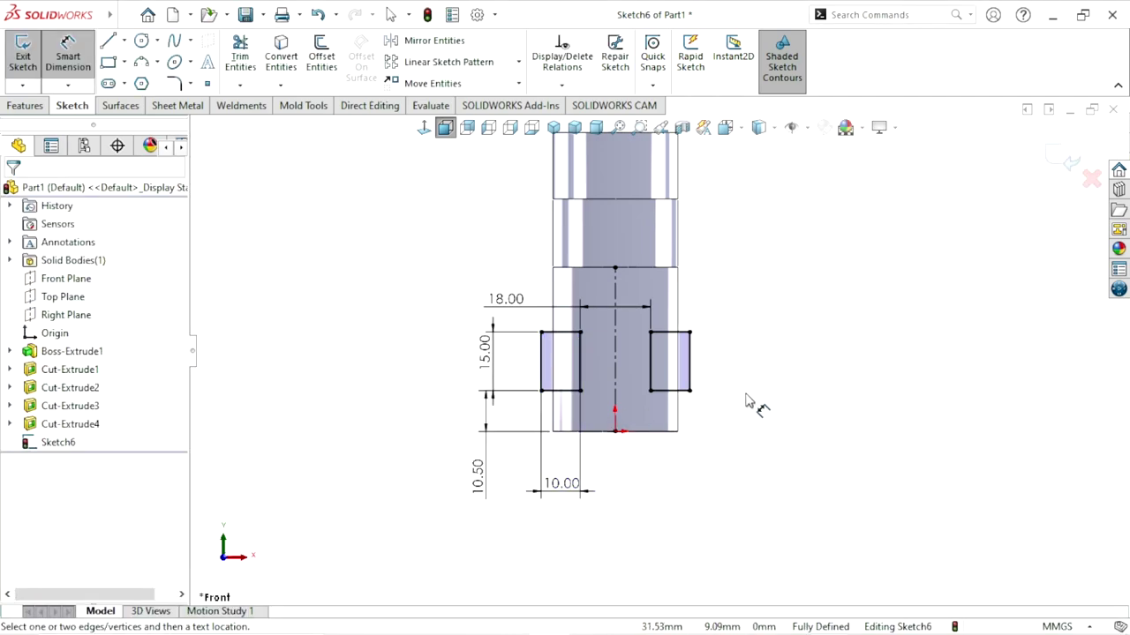
ctrl+middle_drag(746, 400, 681, 370)
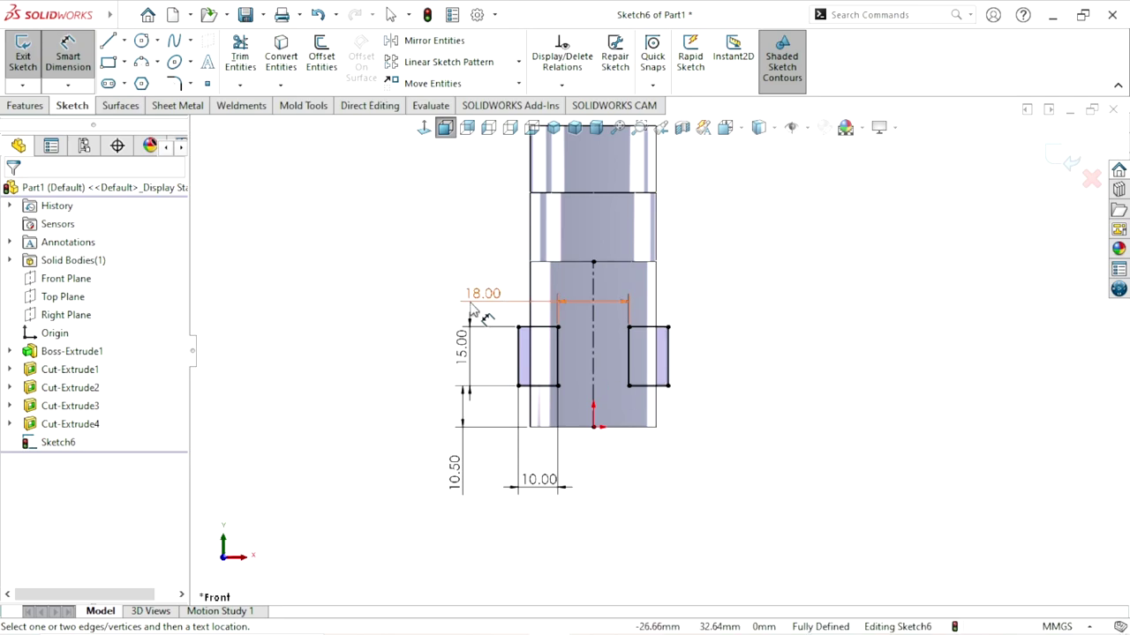
scroll(656, 353, up, 1)
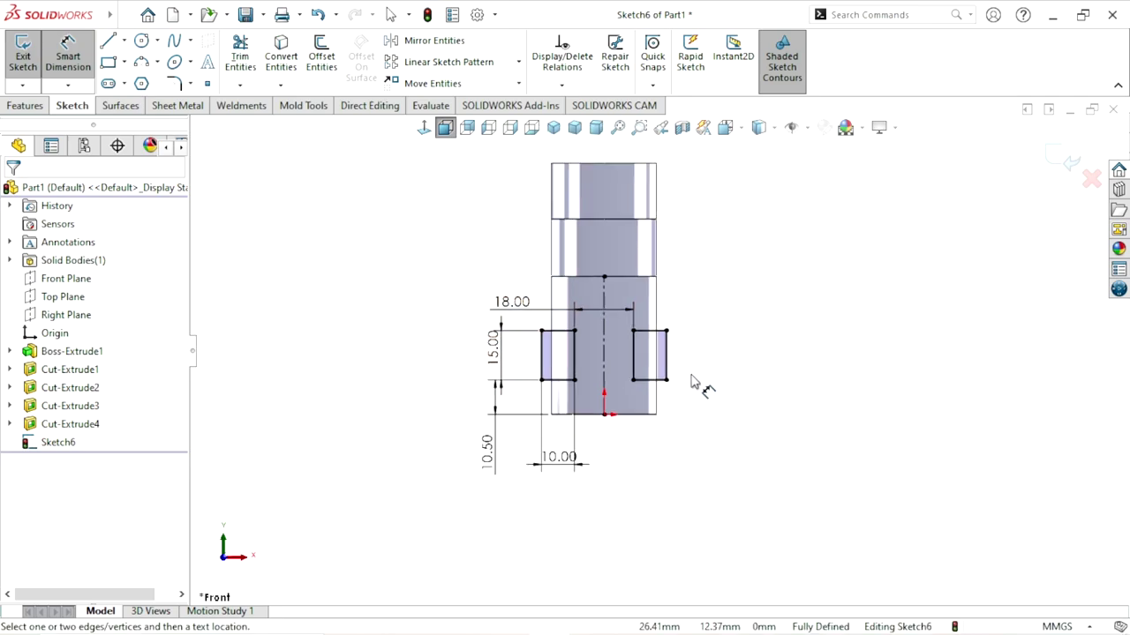
click(26, 106)
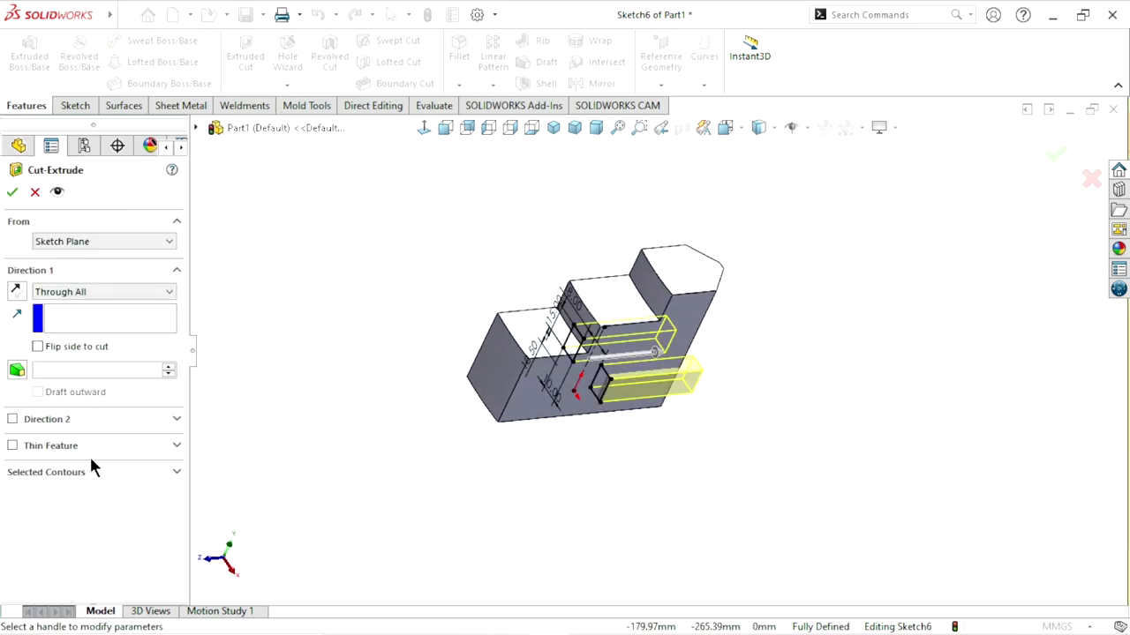
Step: Cut Sketch6 Mid Plane with a 162 mm depth as Cut-Extrude5
click(80, 474)
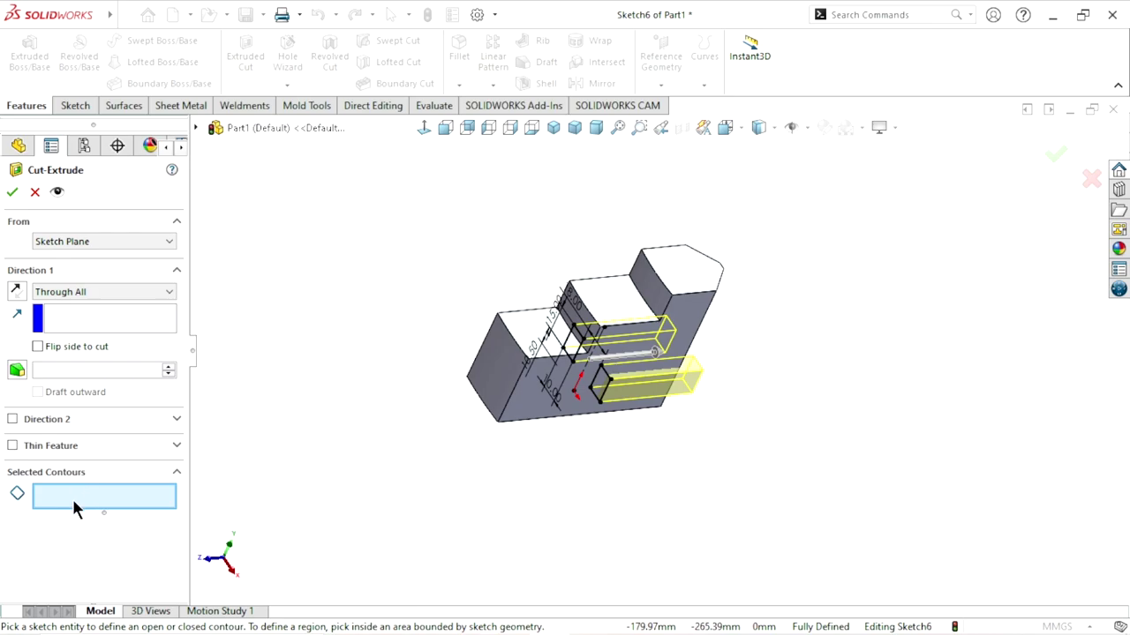
click(73, 496)
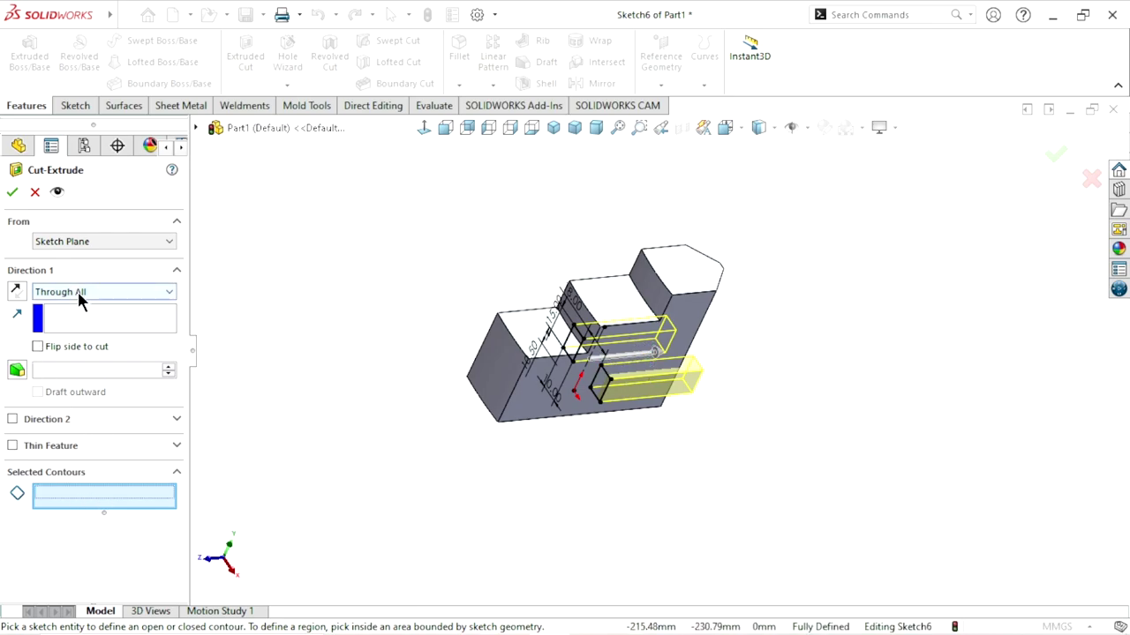
click(80, 292)
click(73, 393)
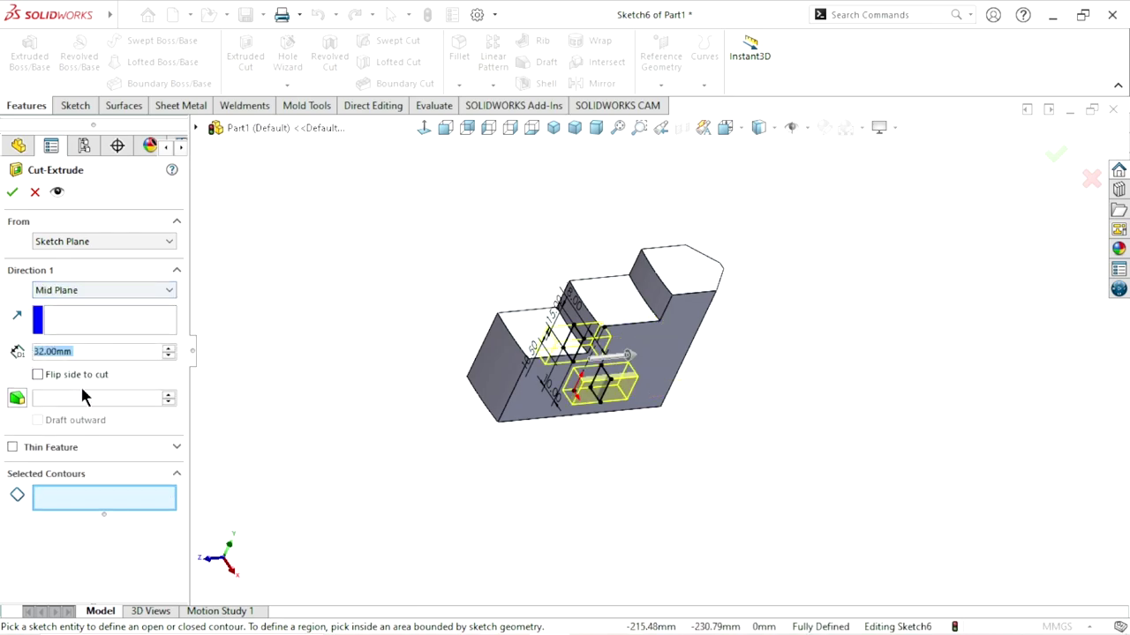
click(168, 349)
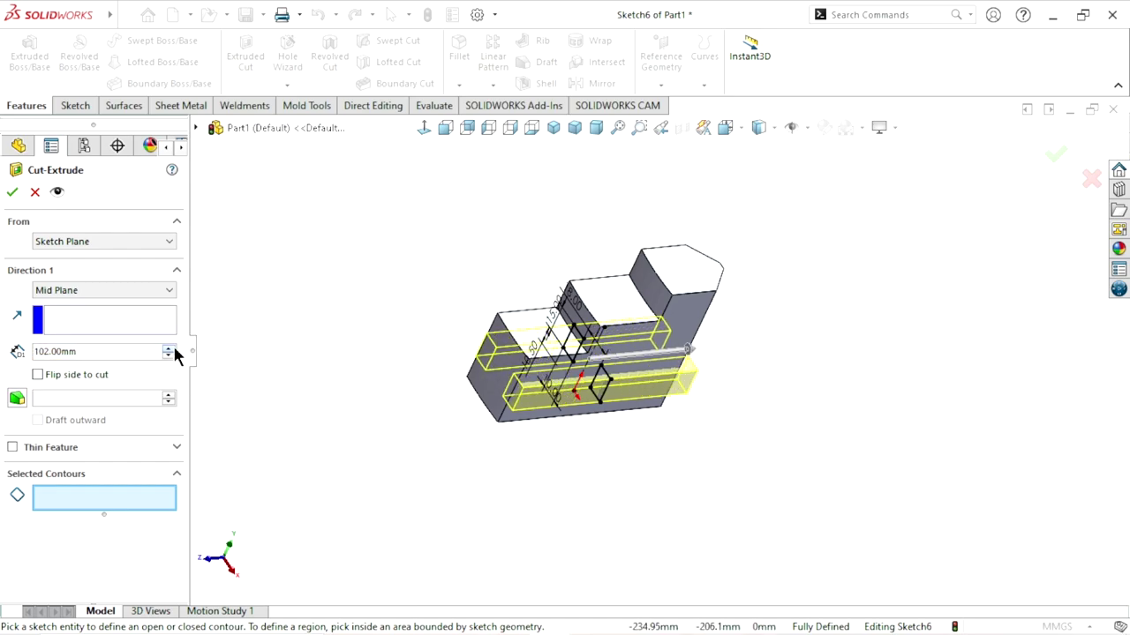
click(168, 349)
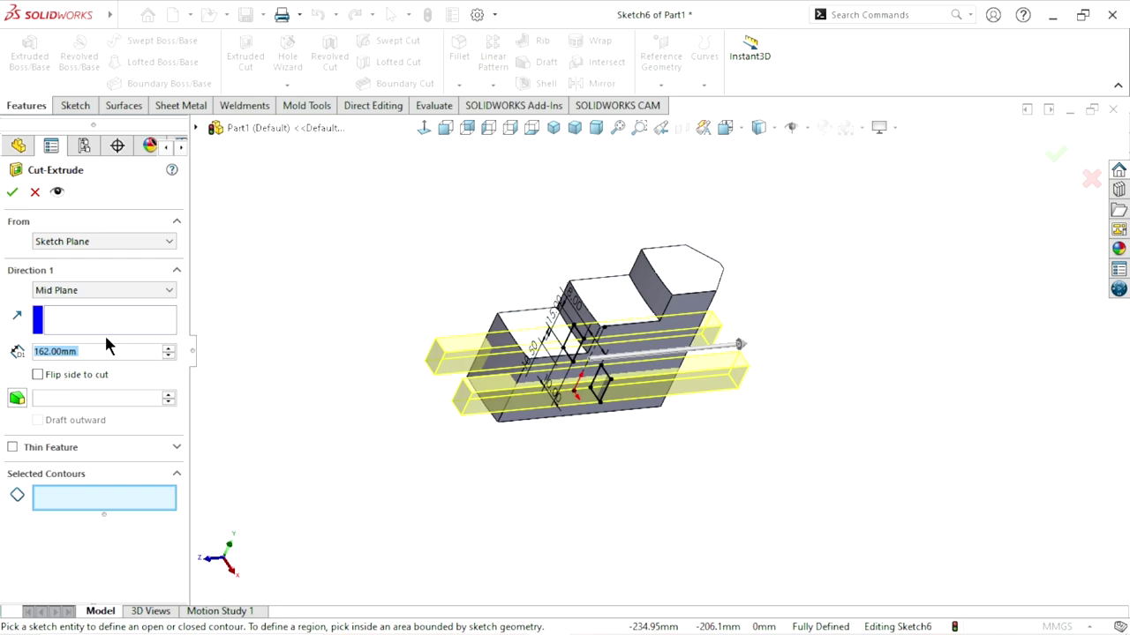
click(13, 194)
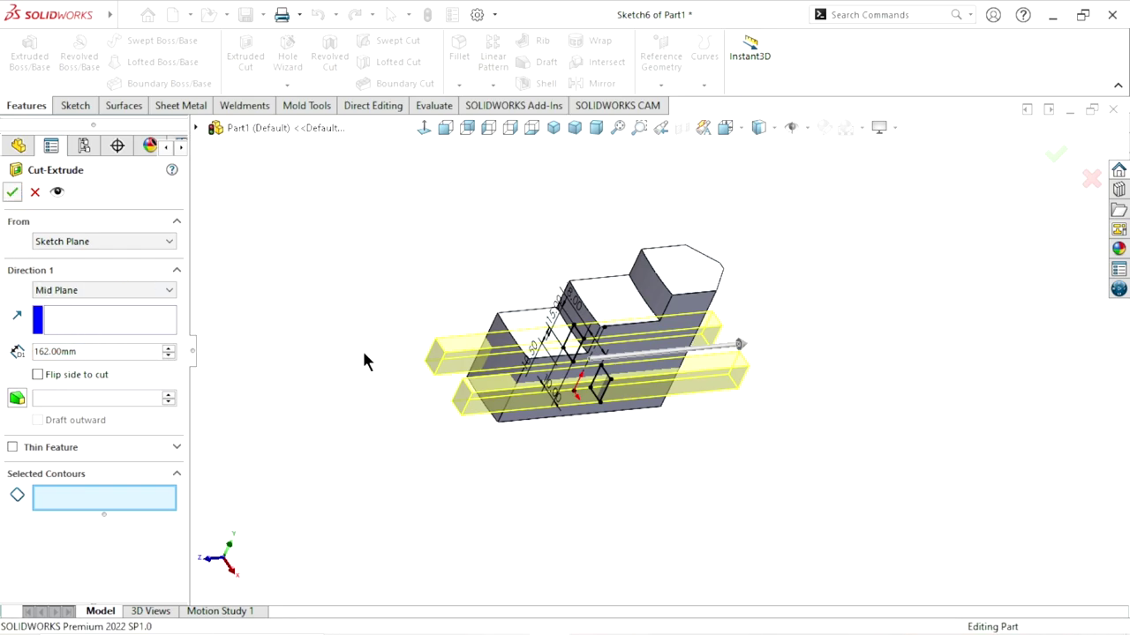
mouse_move(573, 482)
middle_down()
mouse_move(456, 257)
mouse_move(474, 206)
mouse_move(621, 332)
mouse_move(777, 329)
mouse_move(532, 328)
mouse_move(650, 423)
mouse_move(784, 471)
mouse_move(646, 467)
mouse_move(673, 459)
middle_up()
Step: Orbit the model to inspect the new slots, then select the Right Plane
scroll(671, 365, up, 3)
scroll(671, 365, down, 3)
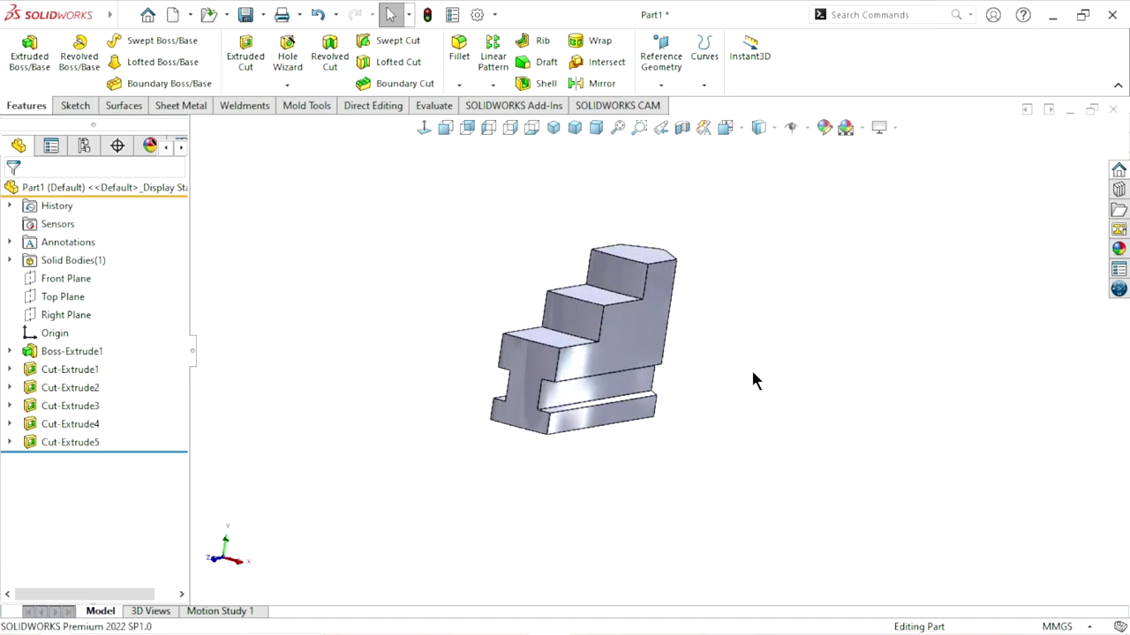
scroll(718, 402, up, 3)
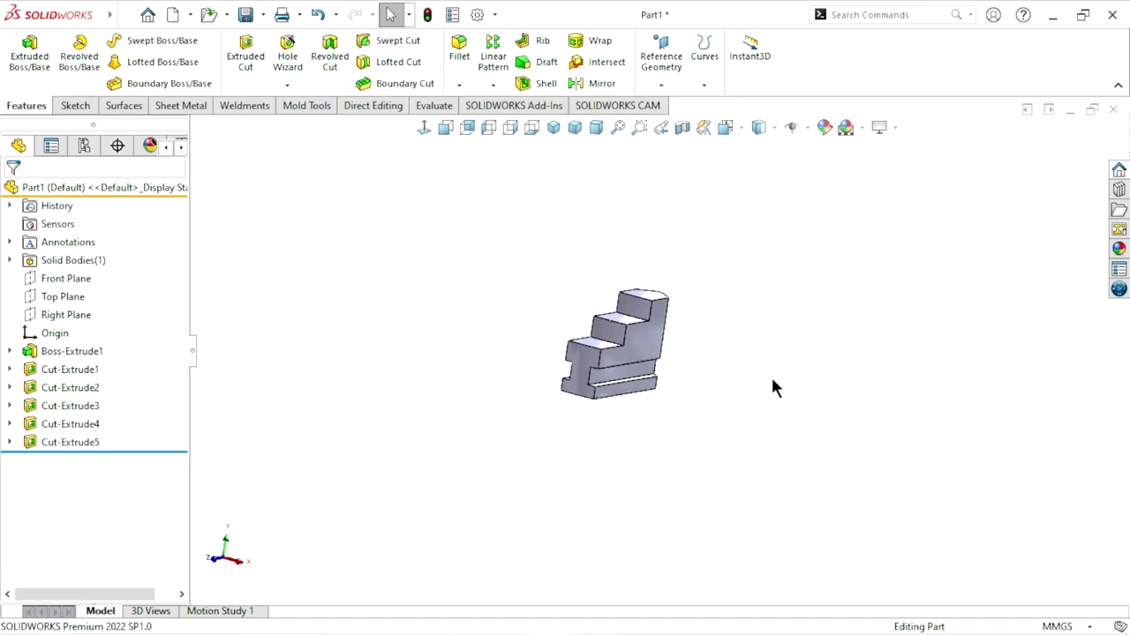
scroll(772, 381, down, 2)
mouse_move(737, 399)
middle_down()
mouse_move(650, 396)
mouse_move(594, 421)
middle_up()
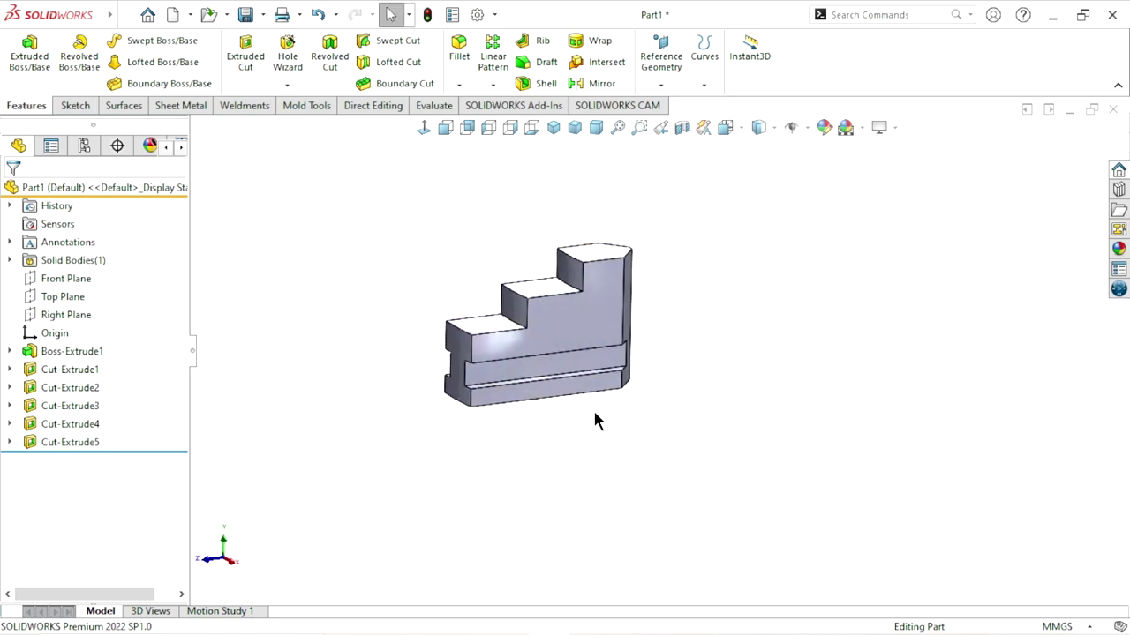
click(89, 314)
Step: Turn the view normal to the Right Plane for the new sketch
click(131, 291)
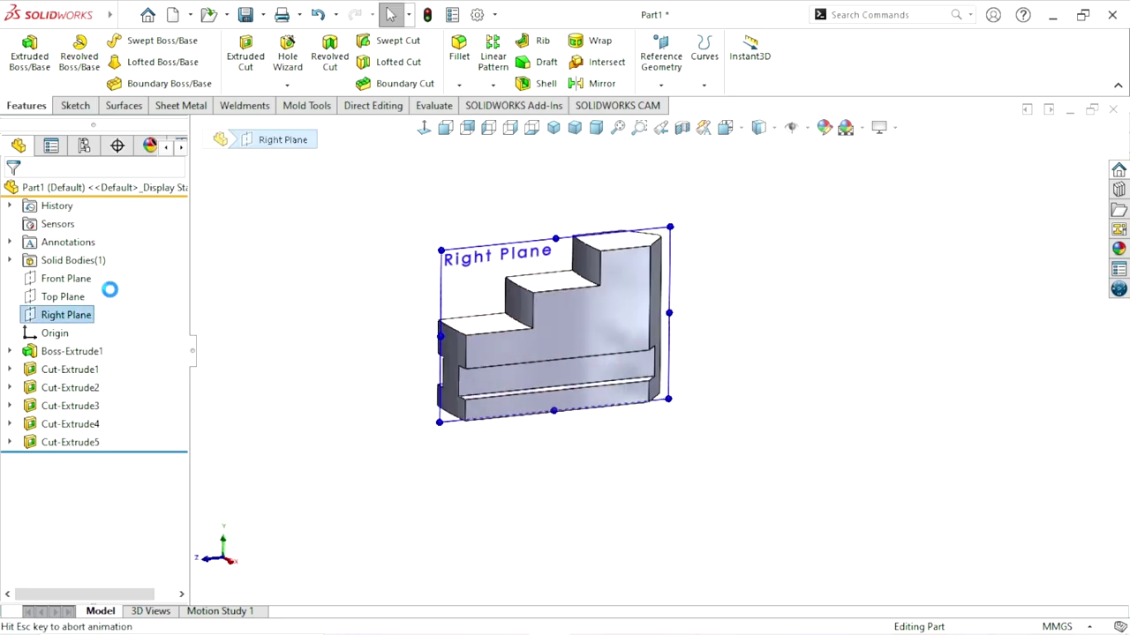
scroll(825, 336, down, 1)
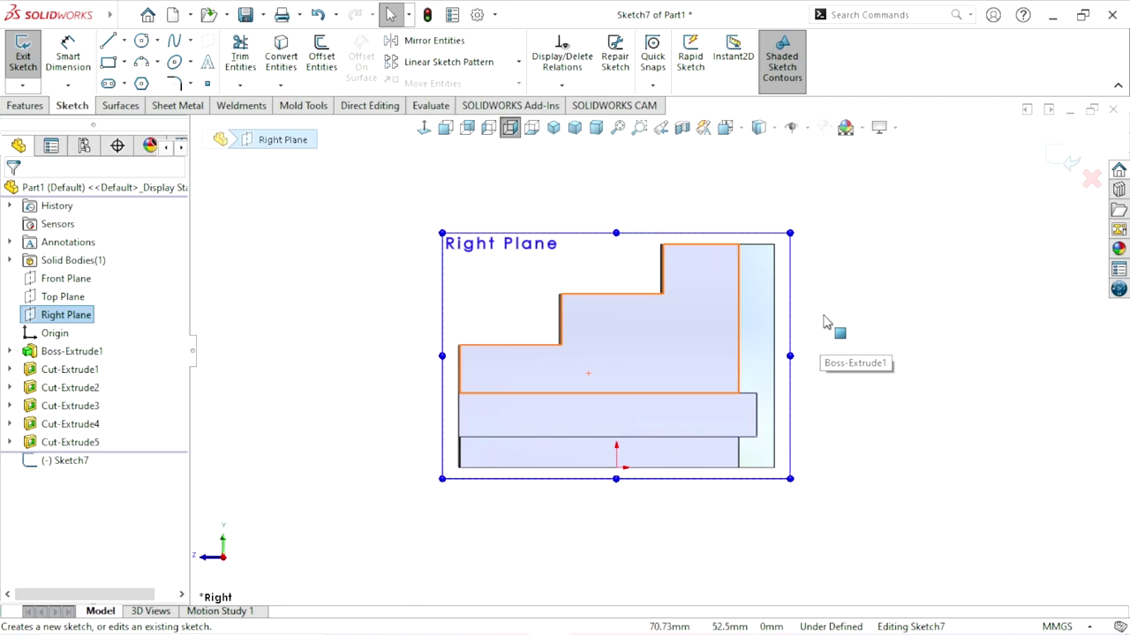
scroll(874, 300, down, 3)
click(877, 297)
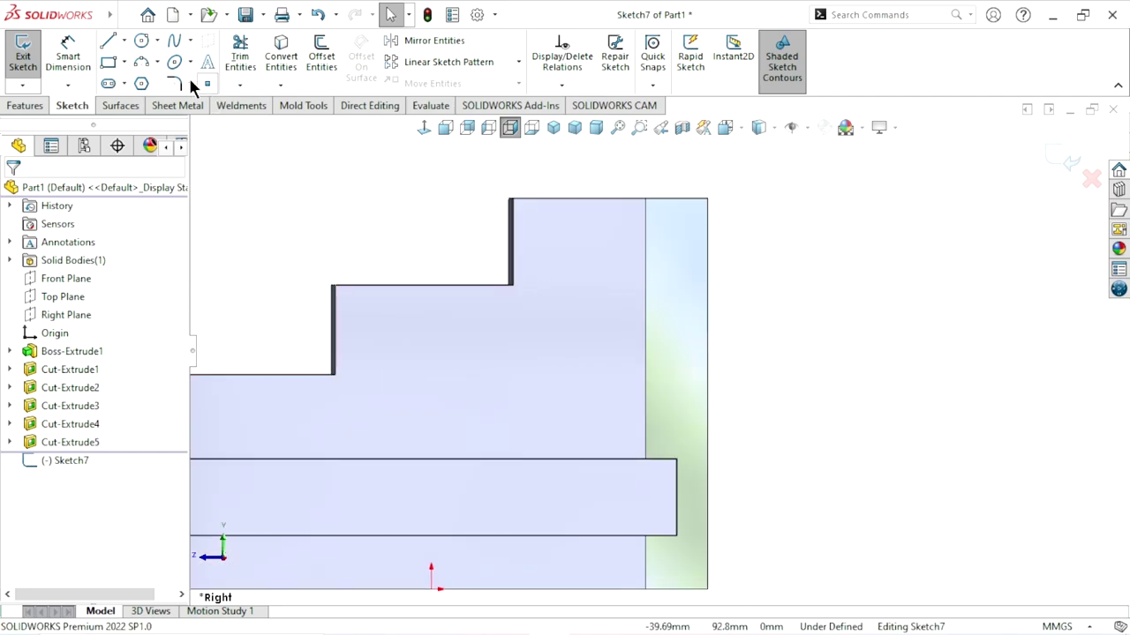
Step: Draw a three-sided polygon to the right of the part
click(141, 84)
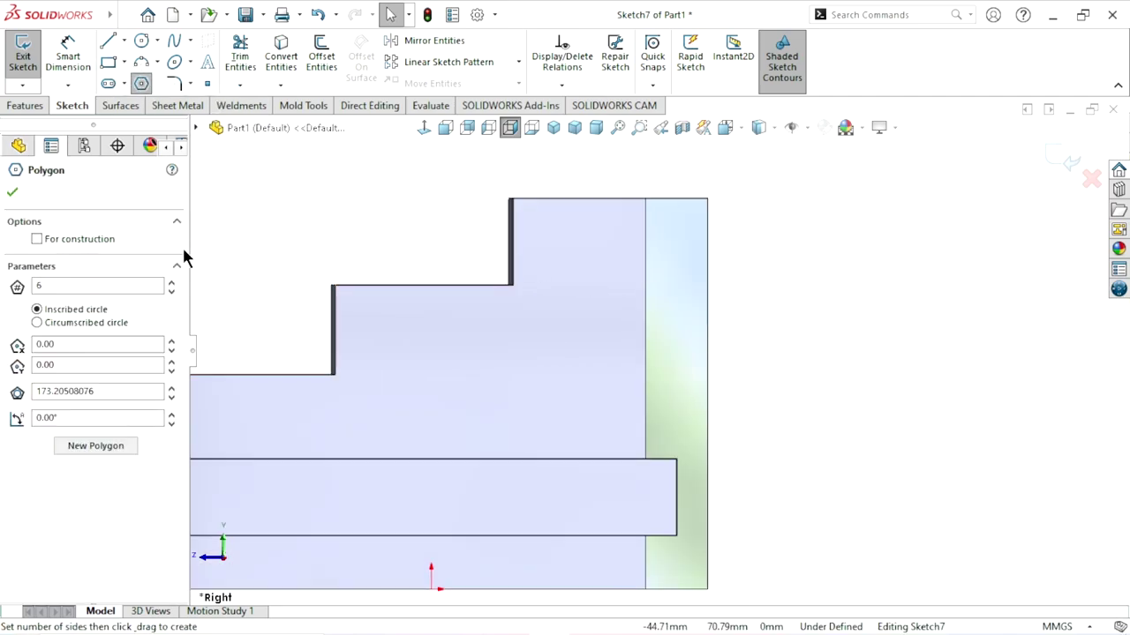
click(170, 292)
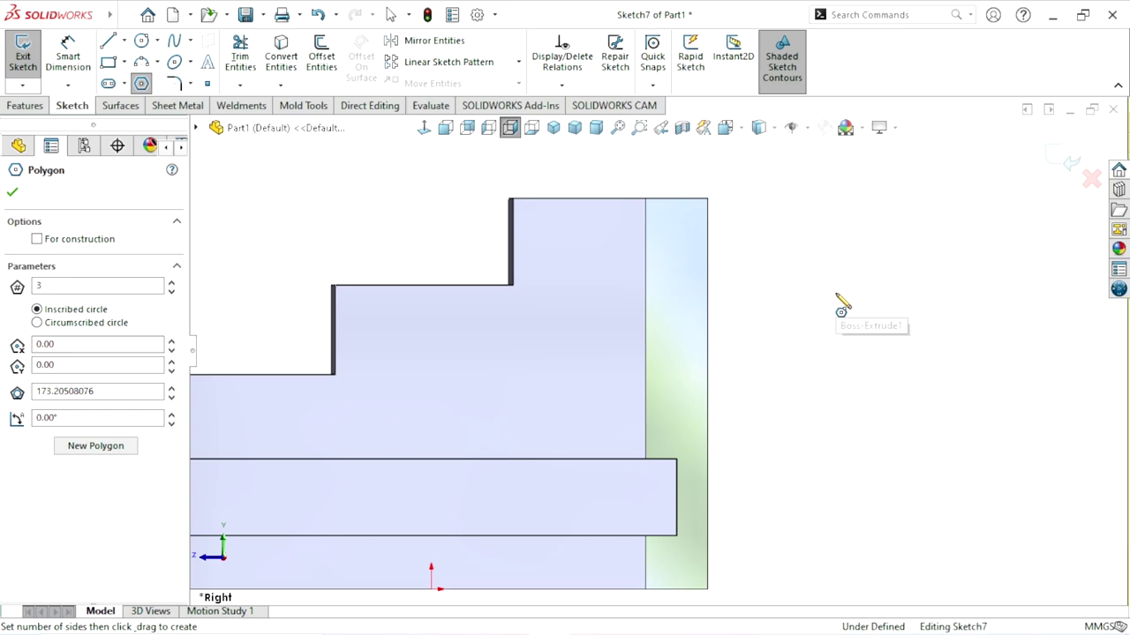
mouse_move(837, 292)
mouse_down()
mouse_move(800, 326)
mouse_move(781, 305)
mouse_up()
scroll(807, 347, up, 2)
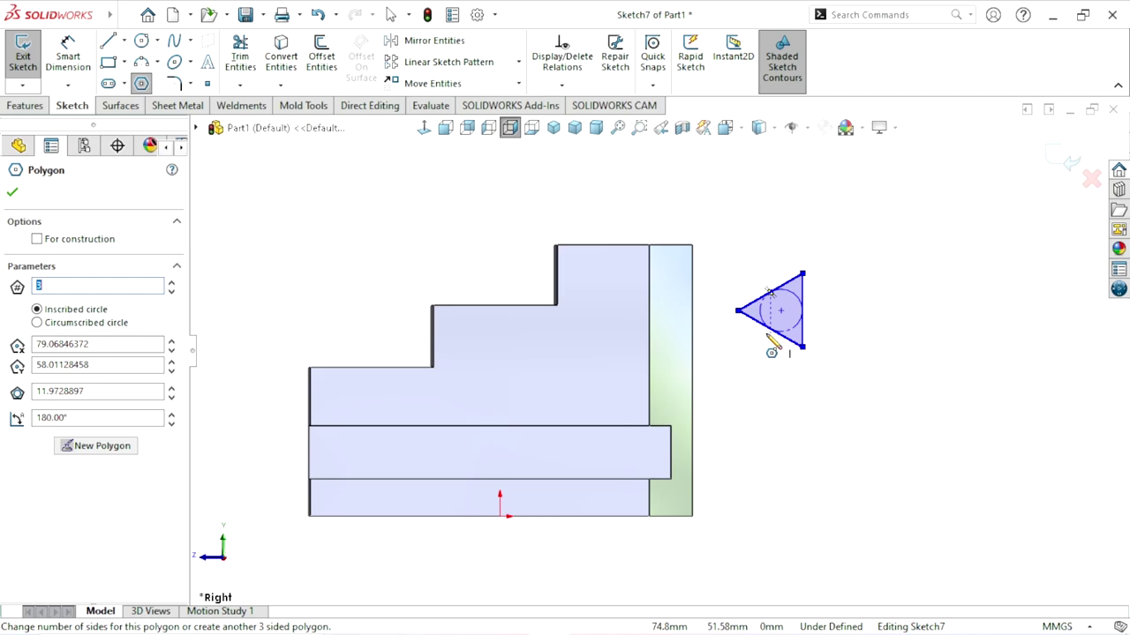
scroll(768, 339, down, 1)
click(13, 193)
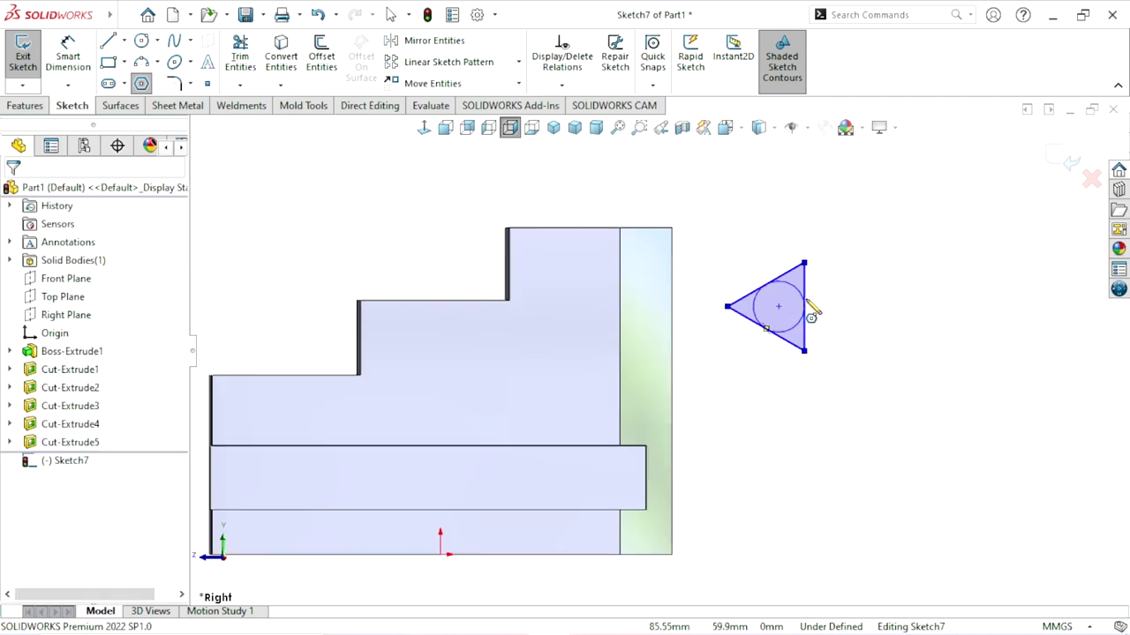
scroll(736, 345, up, 2)
scroll(697, 340, down, 1)
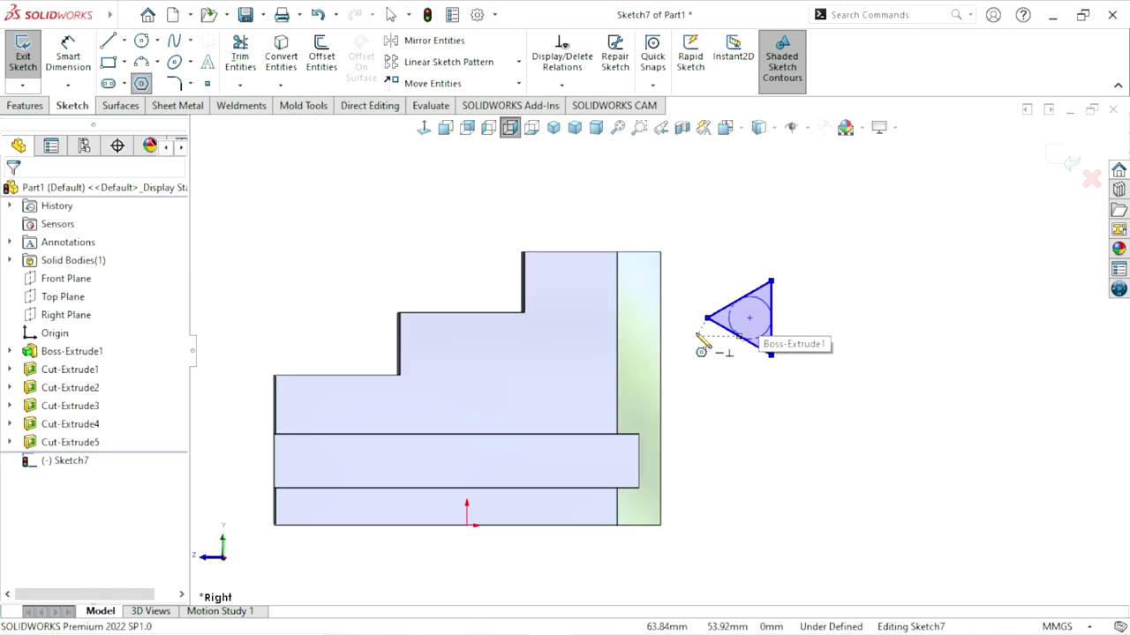
scroll(699, 338, up, 1)
scroll(696, 335, down, 1)
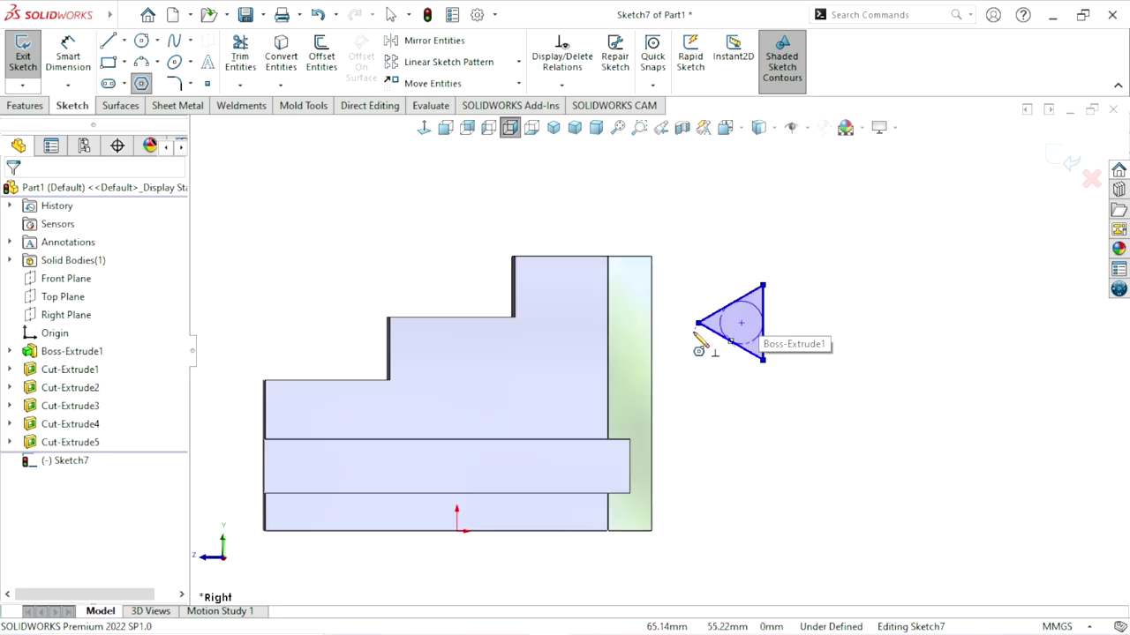
click(77, 55)
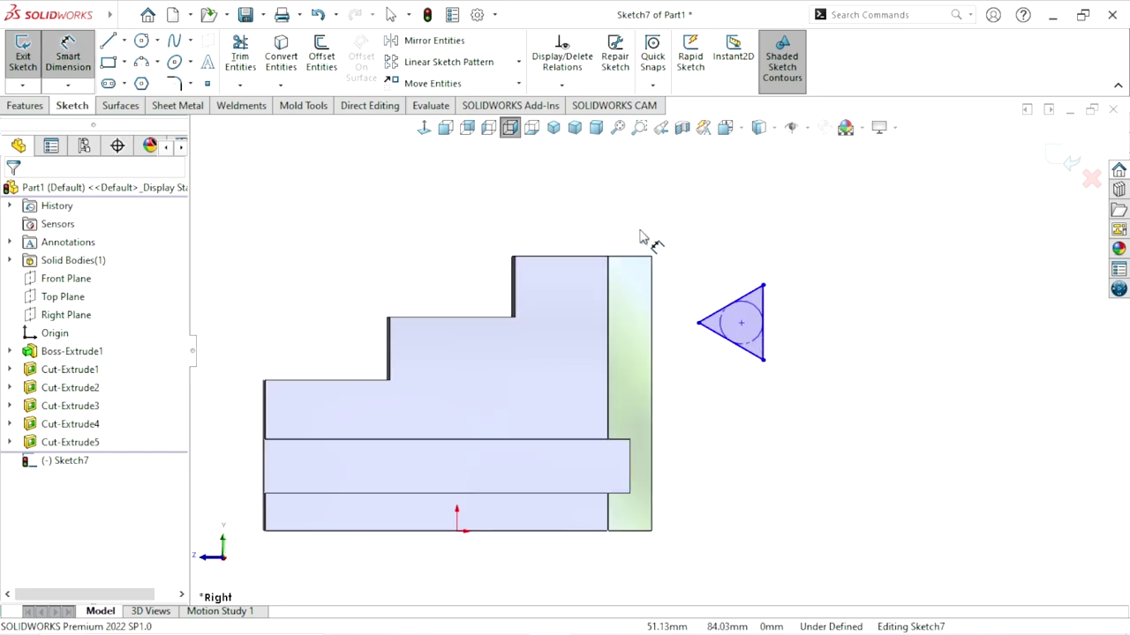
Step: Dimension the triangle's vertical side as 2.5 mm
click(764, 320)
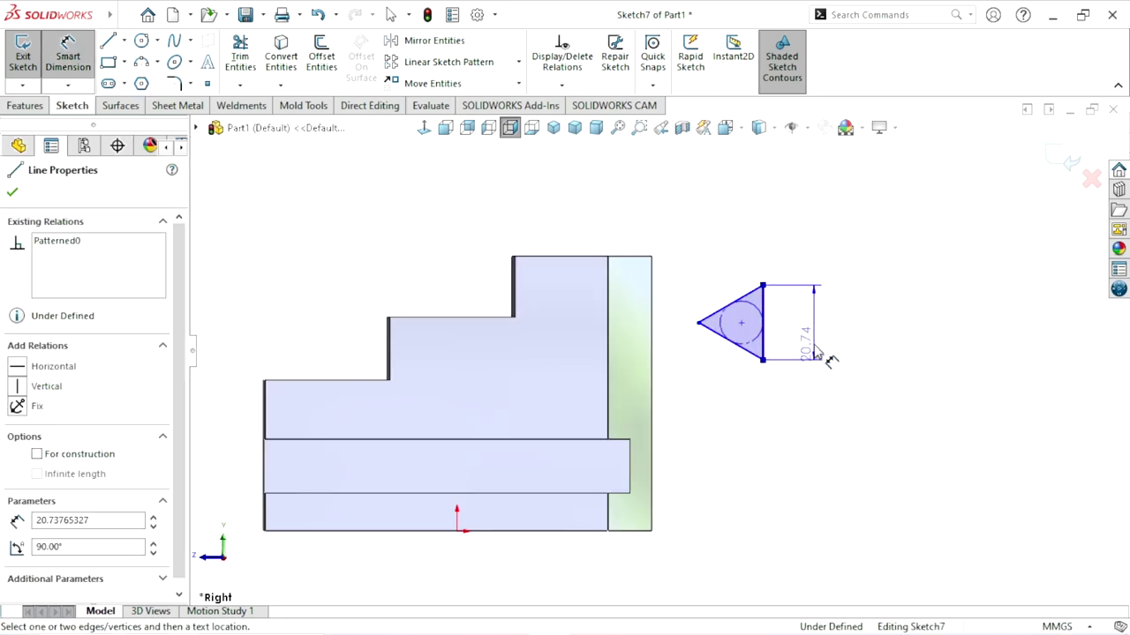
click(819, 401)
text(2.5)
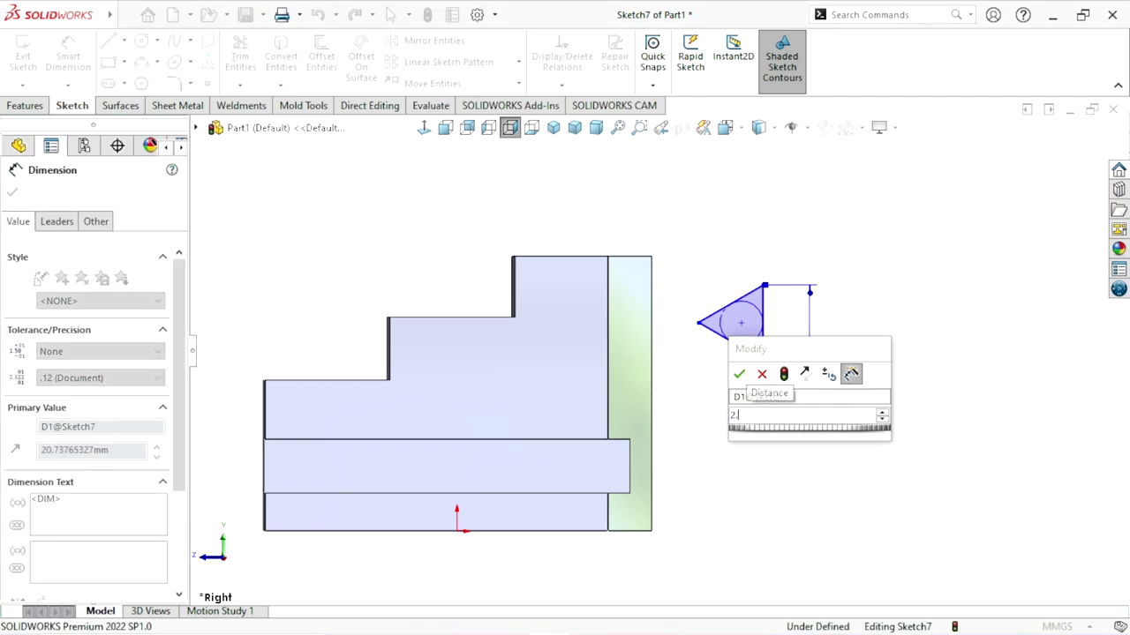
click(746, 374)
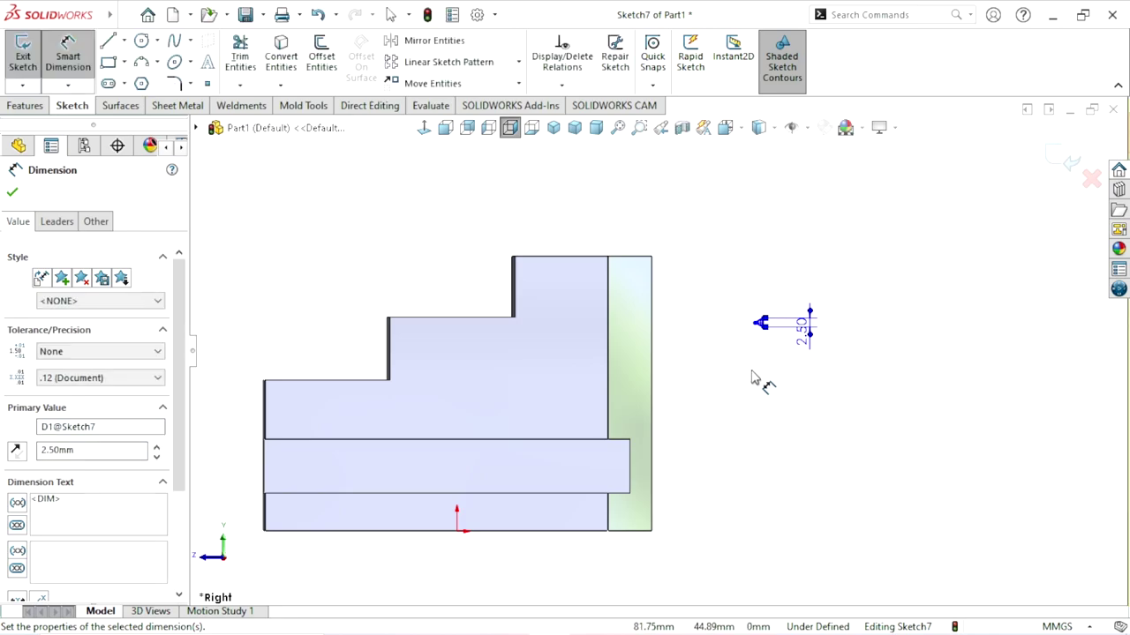
scroll(787, 366, down, 3)
scroll(749, 341, down, 3)
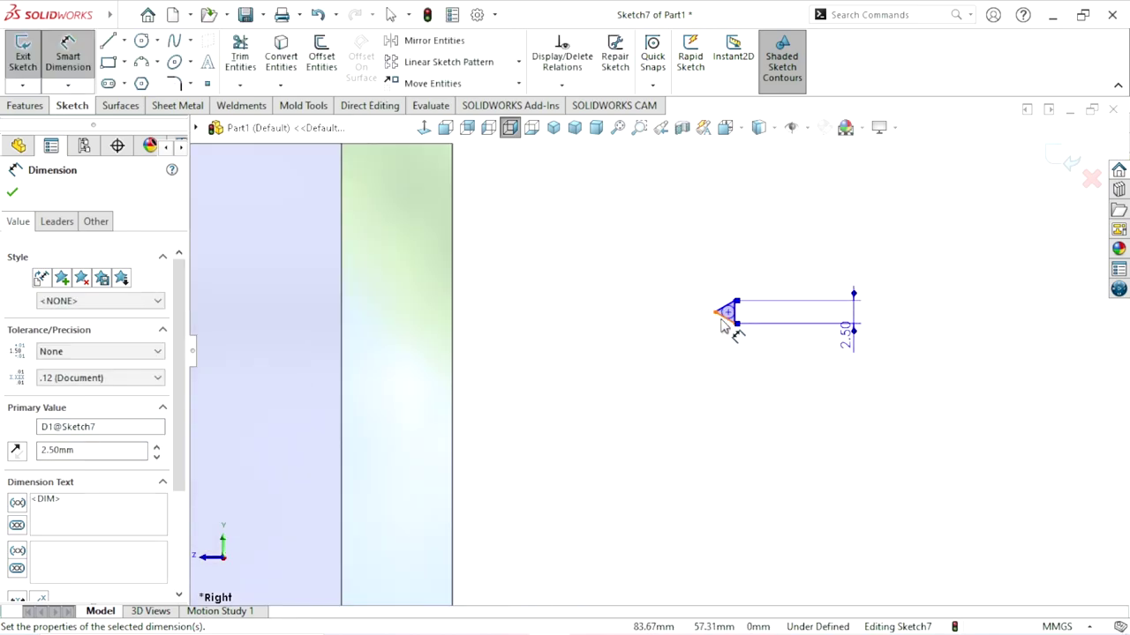
scroll(732, 323, down, 3)
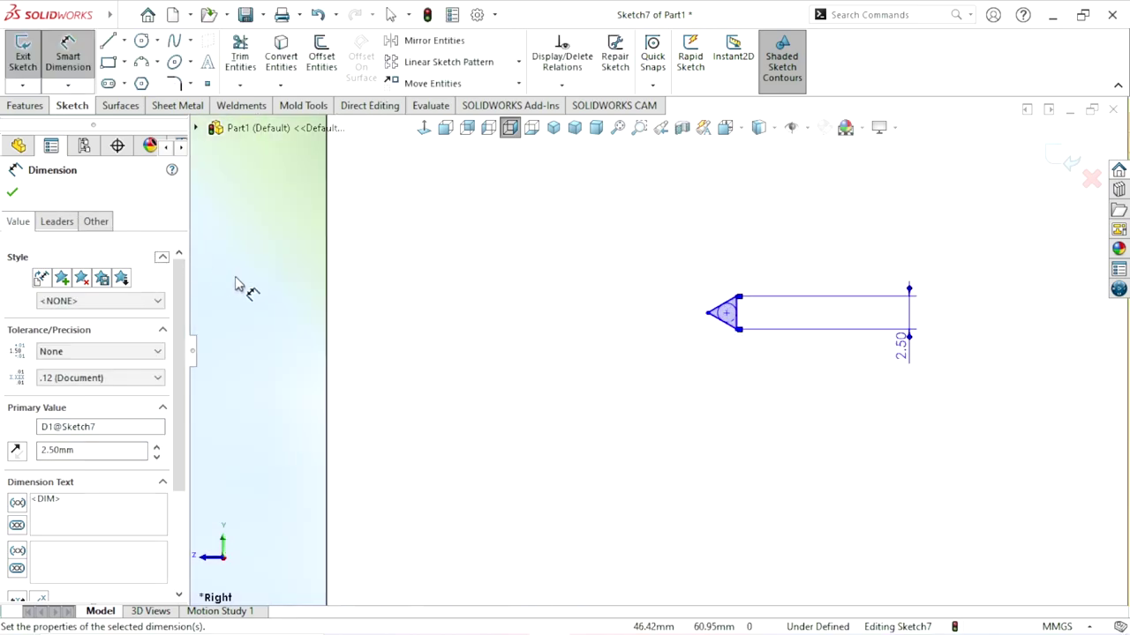
click(14, 193)
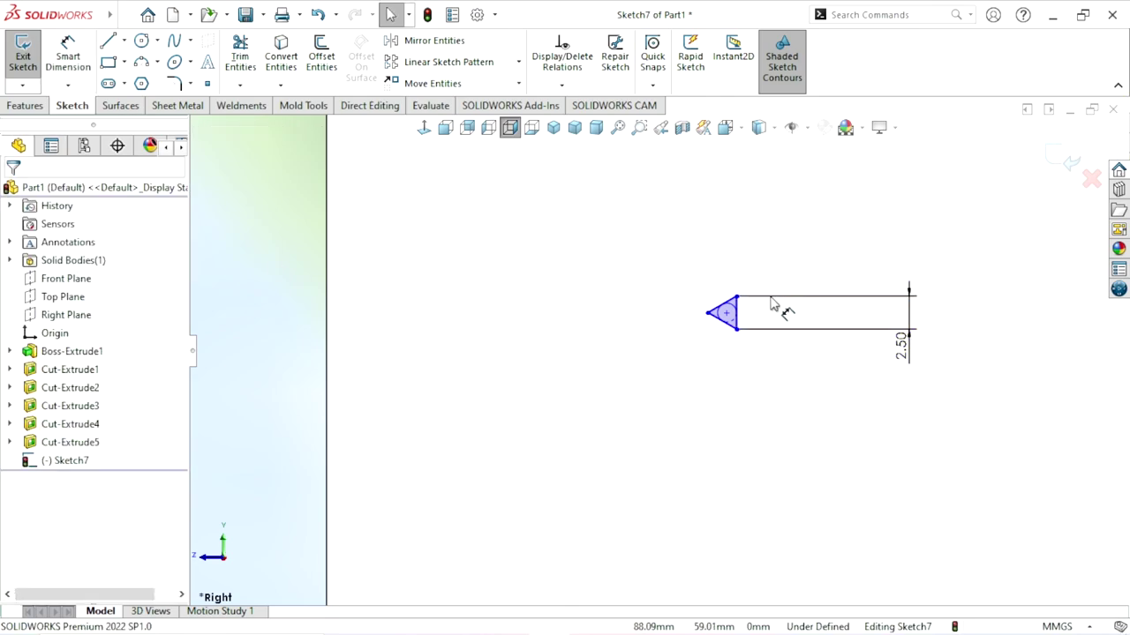
Step: Move the triangle so its tip rests against the part's right edge near the top
drag(727, 316, 371, 205)
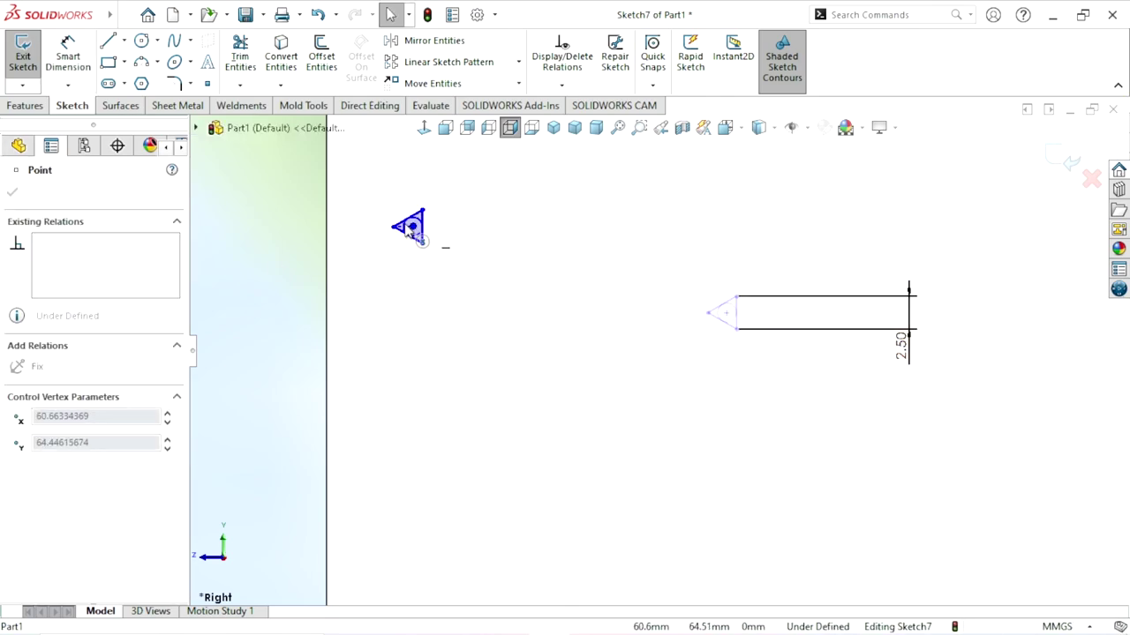
click(484, 295)
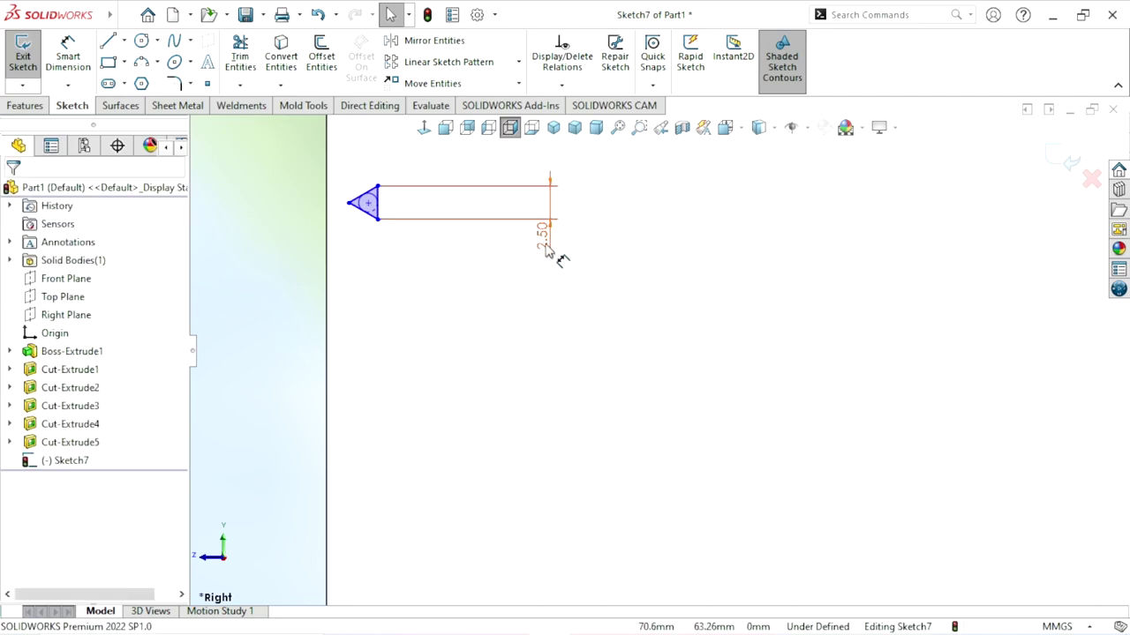
drag(551, 219, 467, 222)
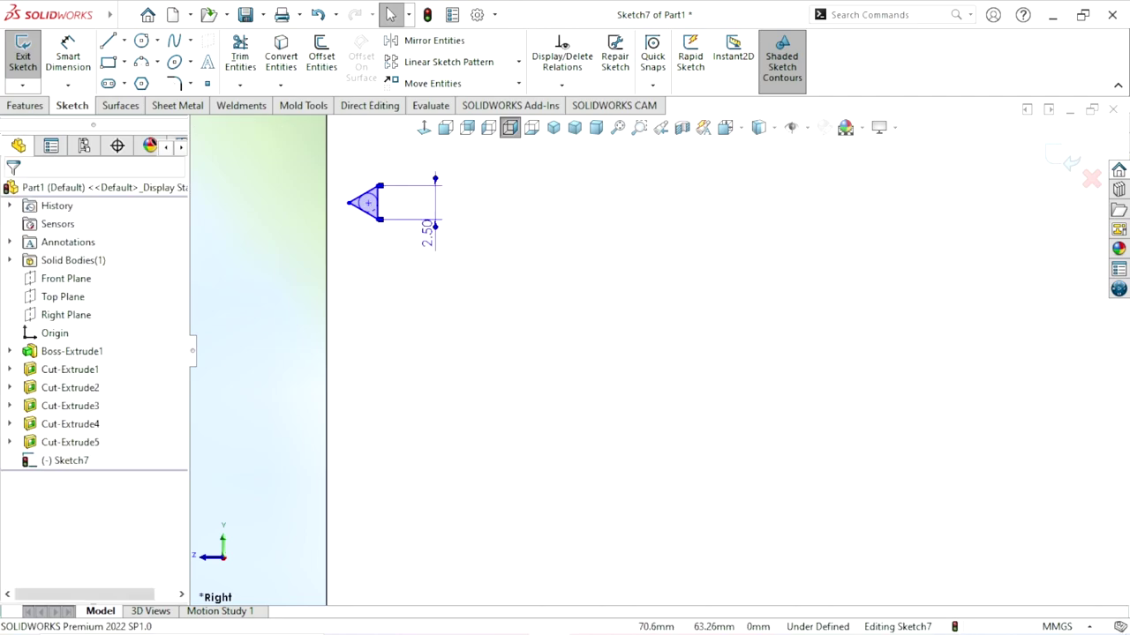
scroll(521, 326, up, 3)
scroll(454, 260, down, 2)
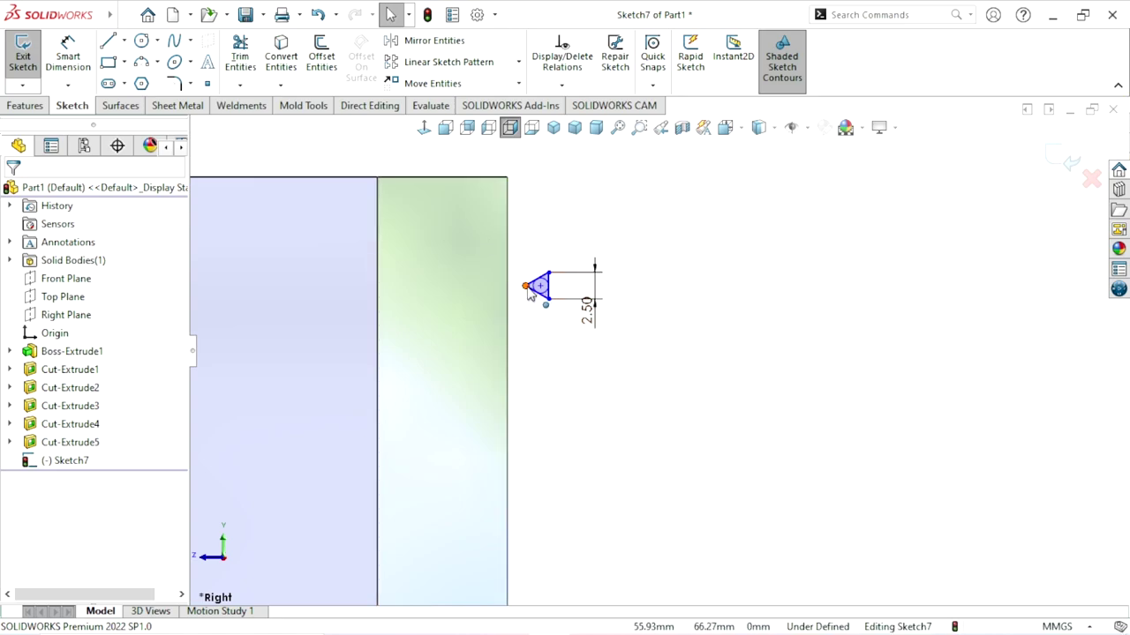
drag(528, 294, 488, 280)
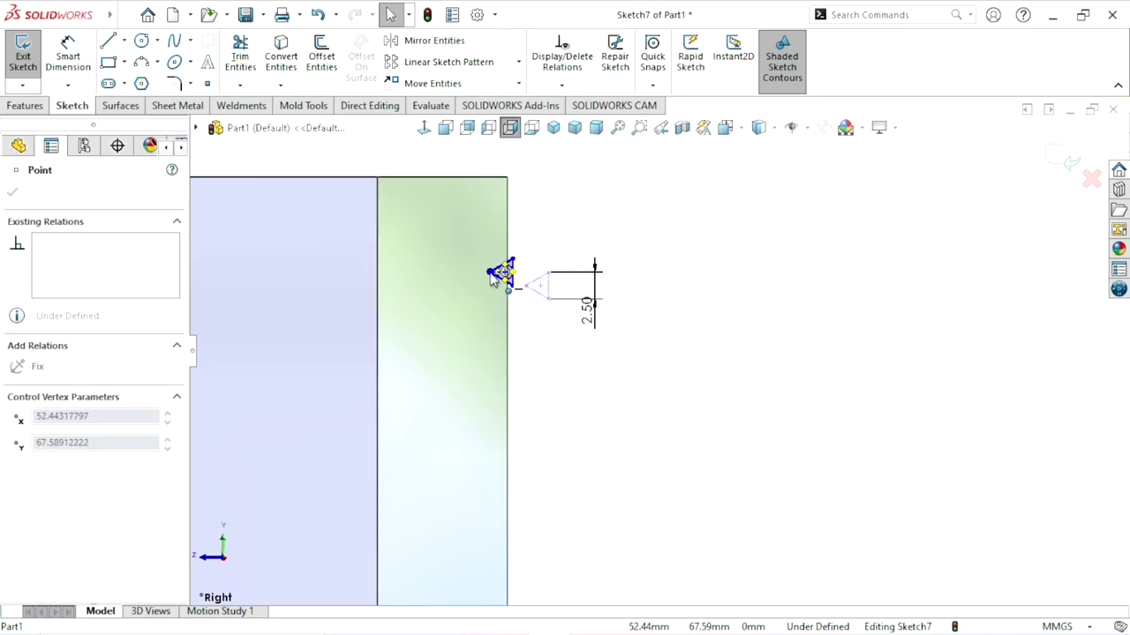
click(570, 376)
scroll(618, 441, up, 2)
scroll(670, 504, up, 2)
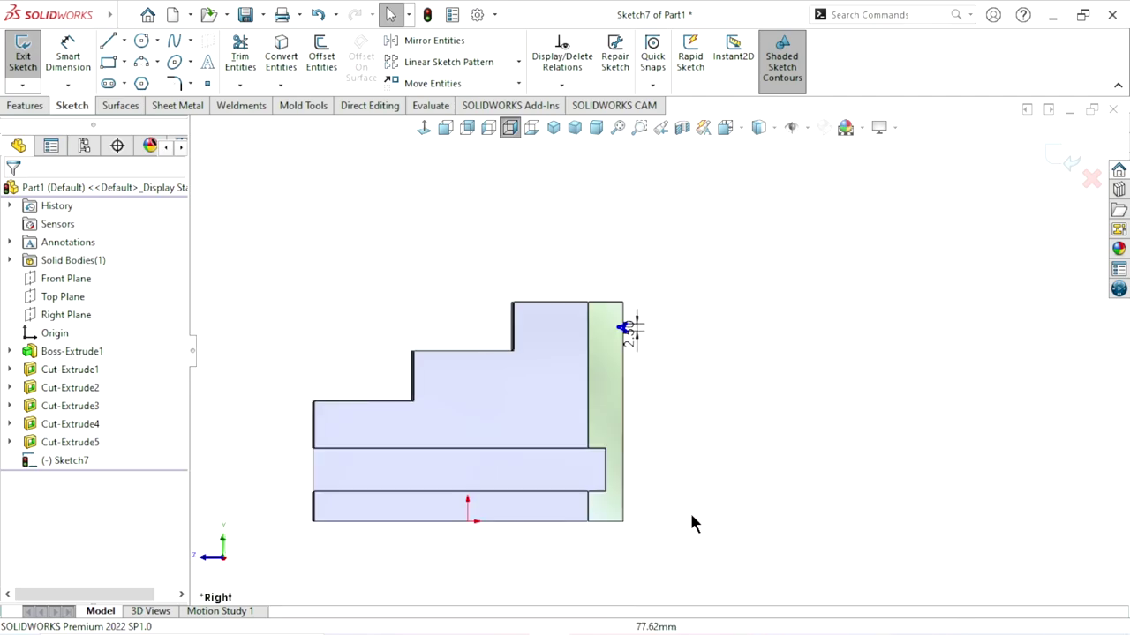
scroll(618, 468, down, 2)
mouse_move(108, 41)
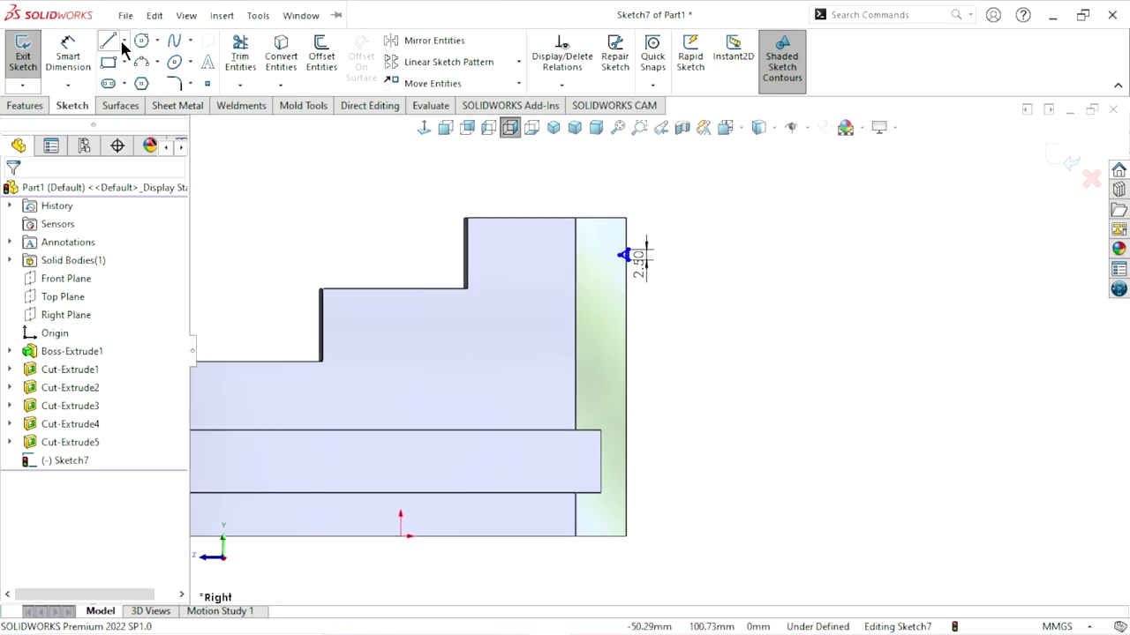
Step: Draw a vertical centerline from the part's top edge to its bottom edge near the right end
click(124, 49)
click(134, 81)
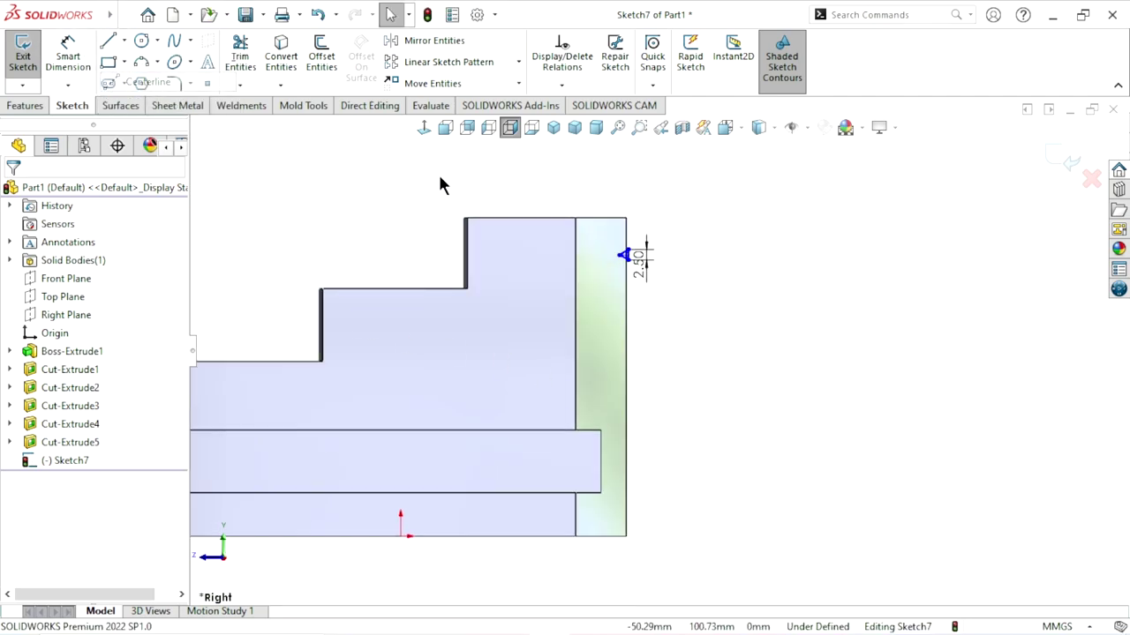
click(600, 217)
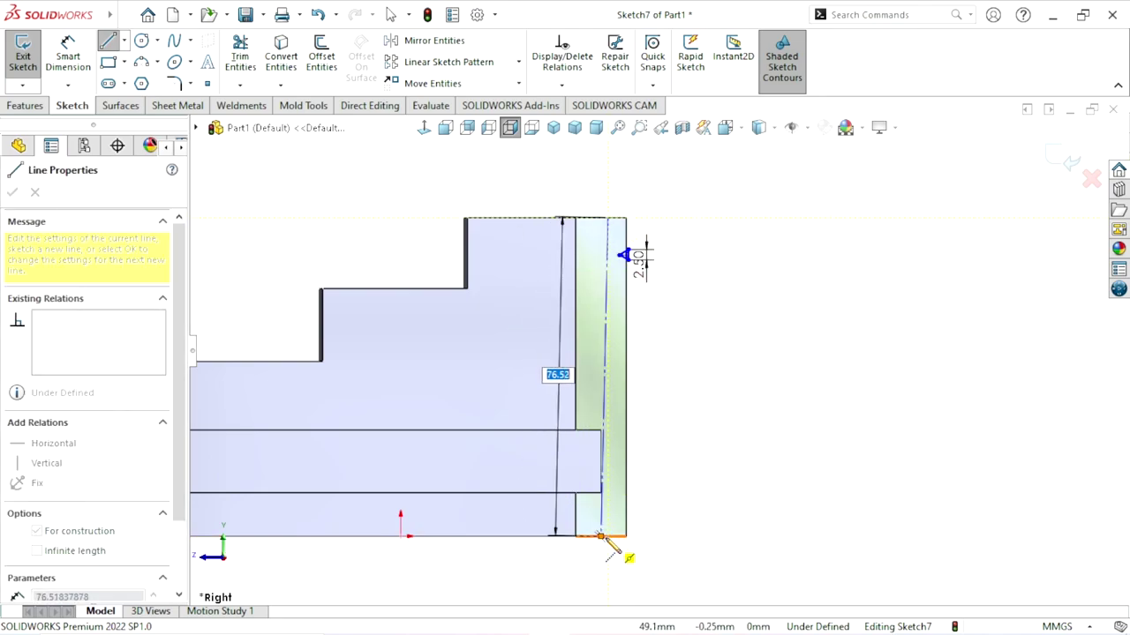
double_click(607, 536)
right_click(764, 426)
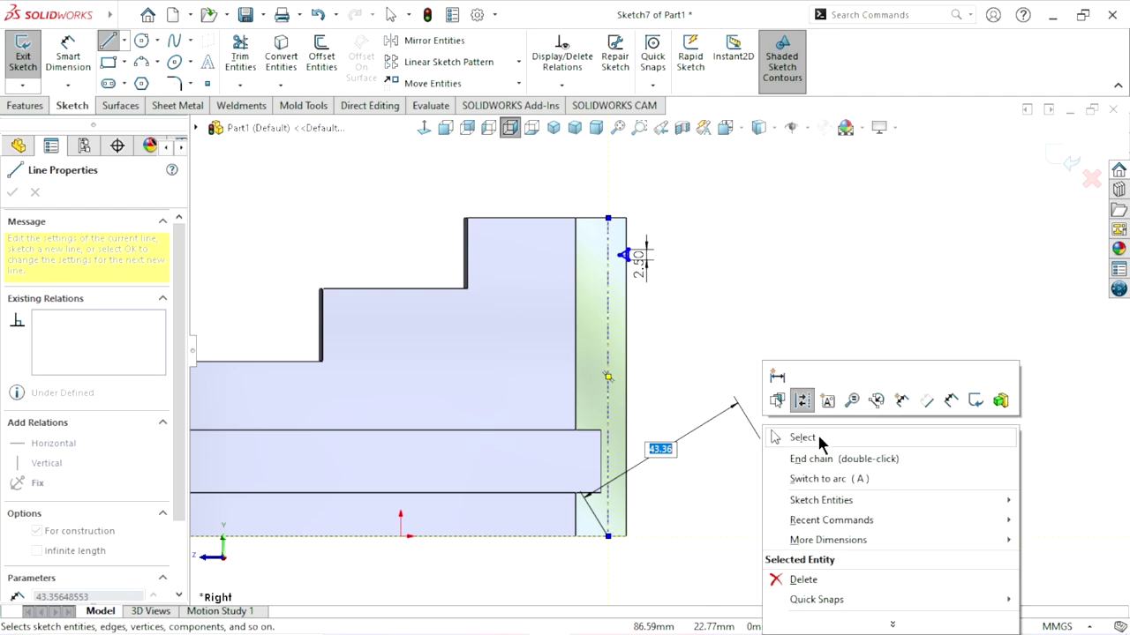
click(818, 438)
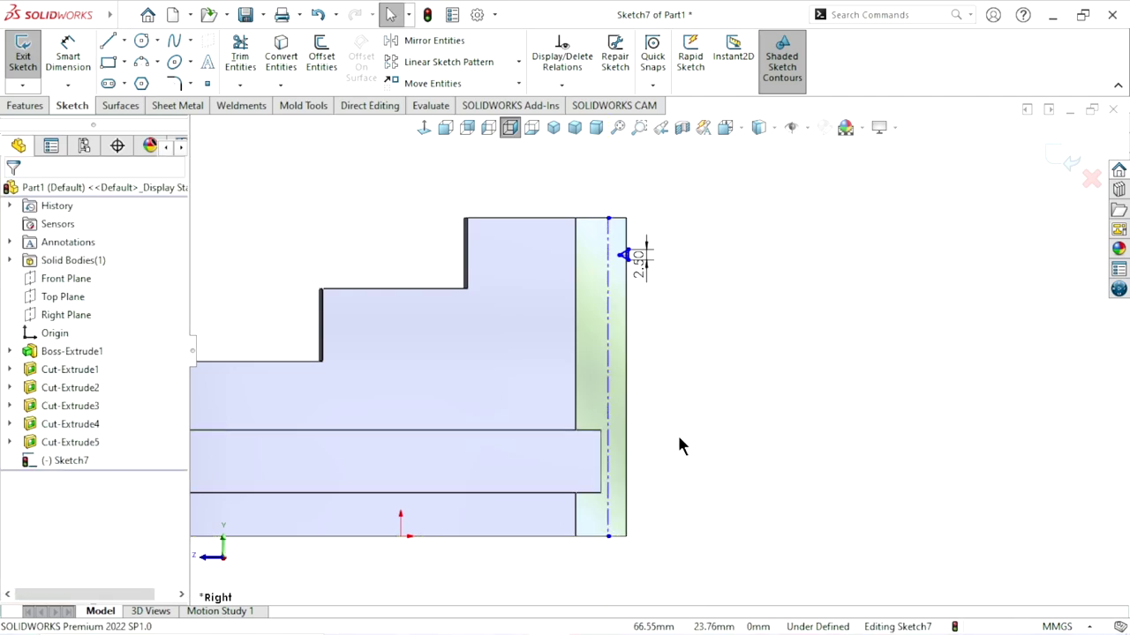
scroll(678, 429, down, 2)
scroll(650, 239, down, 2)
scroll(650, 238, down, 2)
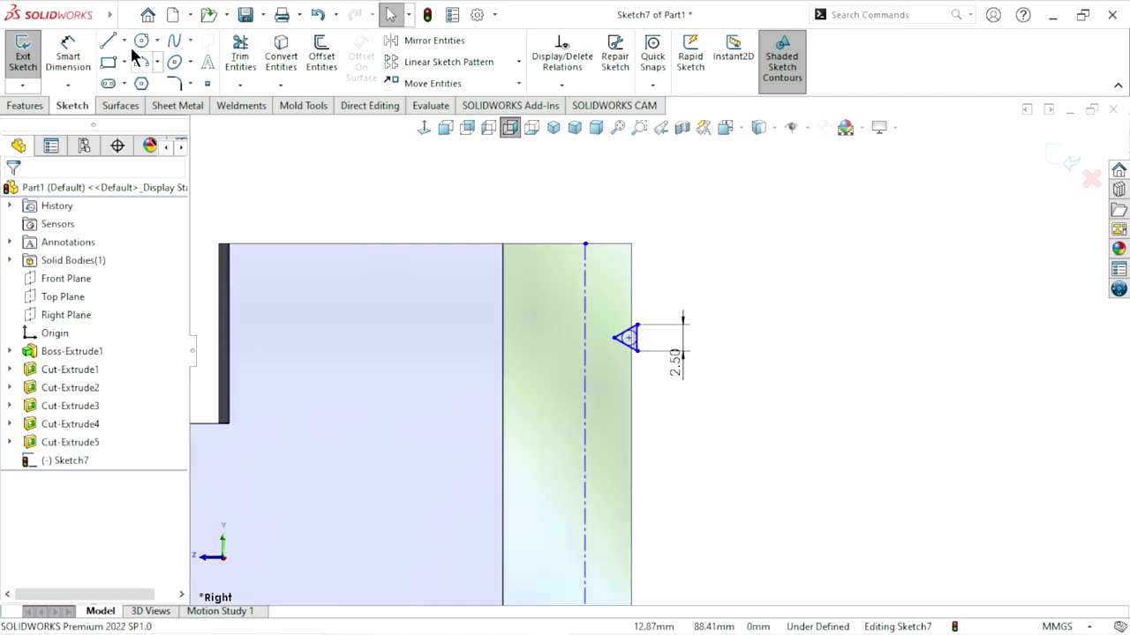
click(68, 55)
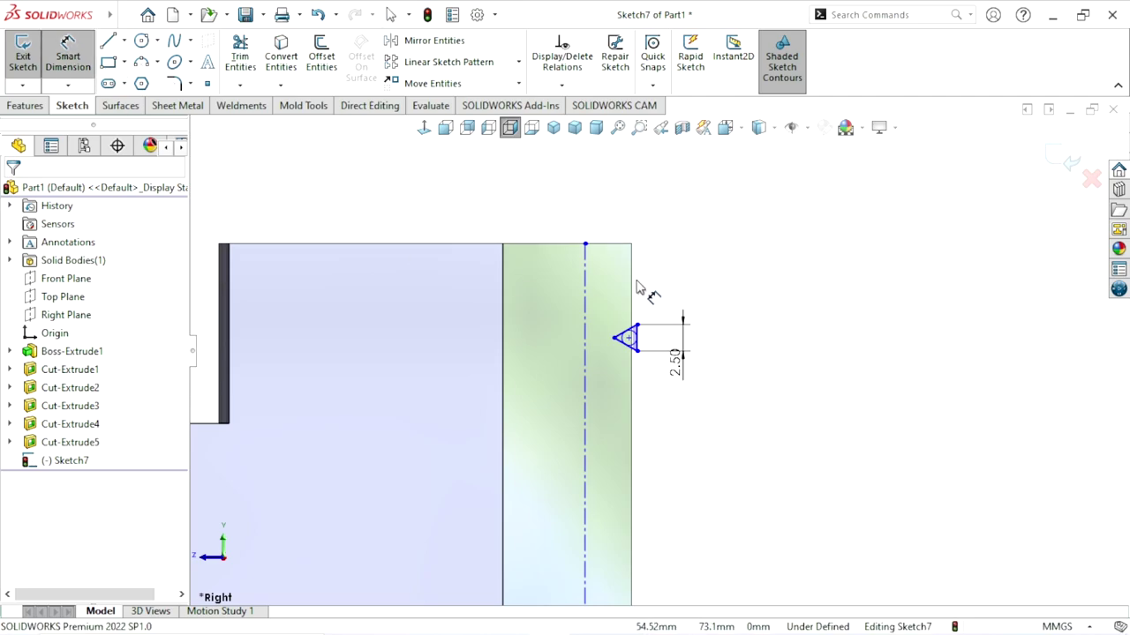
Step: Place the centerline 2 mm from the part's right edge
click(586, 257)
click(712, 208)
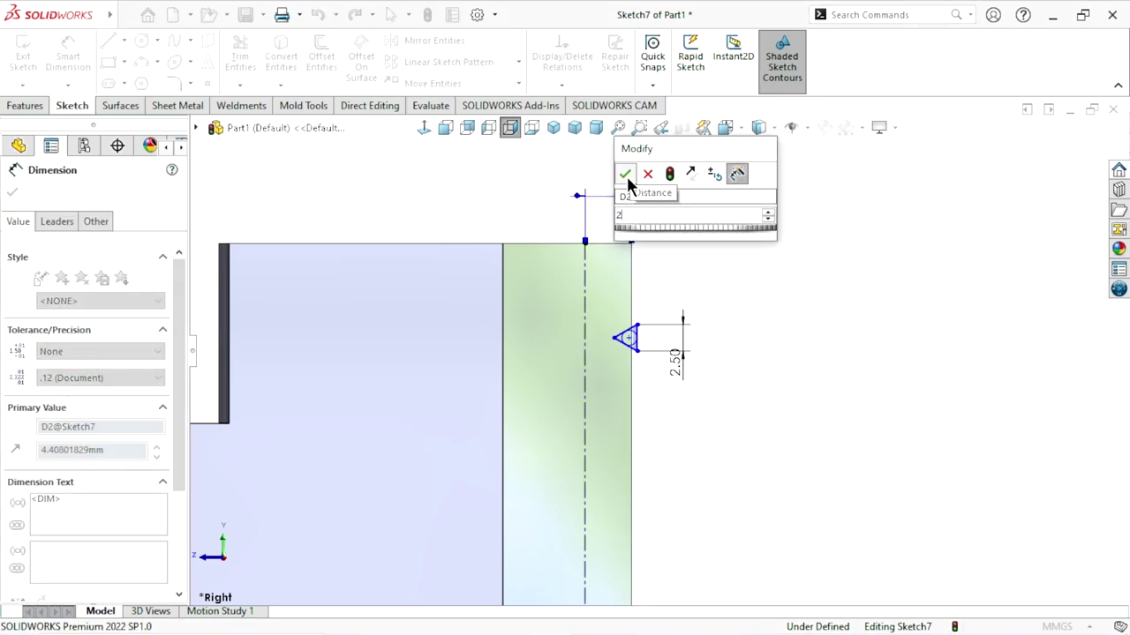
click(626, 176)
scroll(676, 398, up, 2)
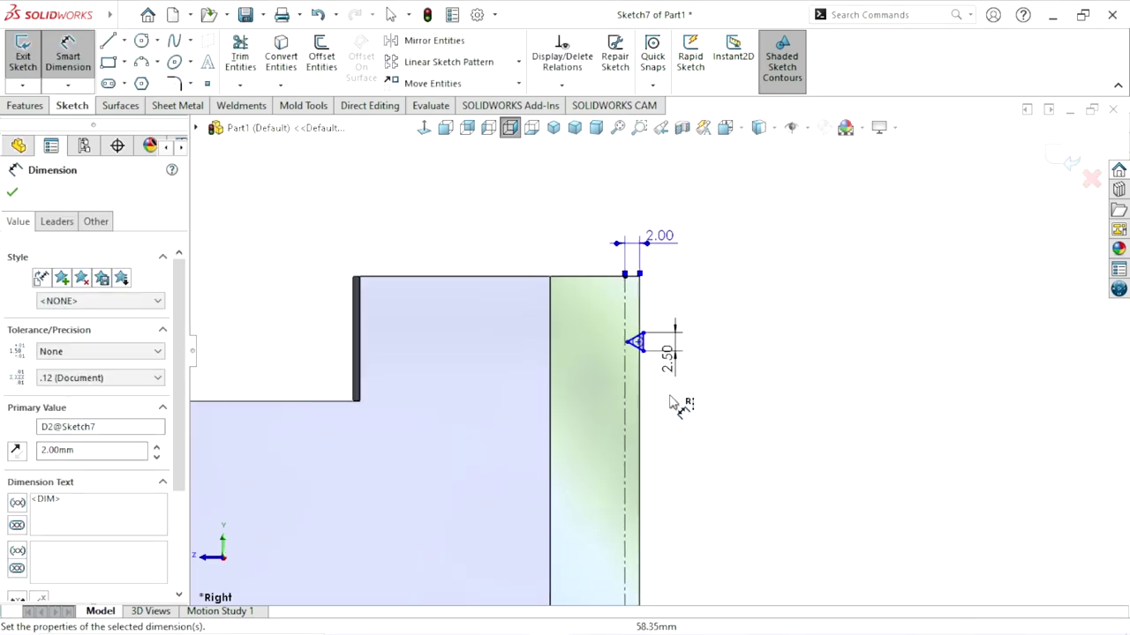
scroll(653, 394, down, 2)
scroll(632, 334, up, 1)
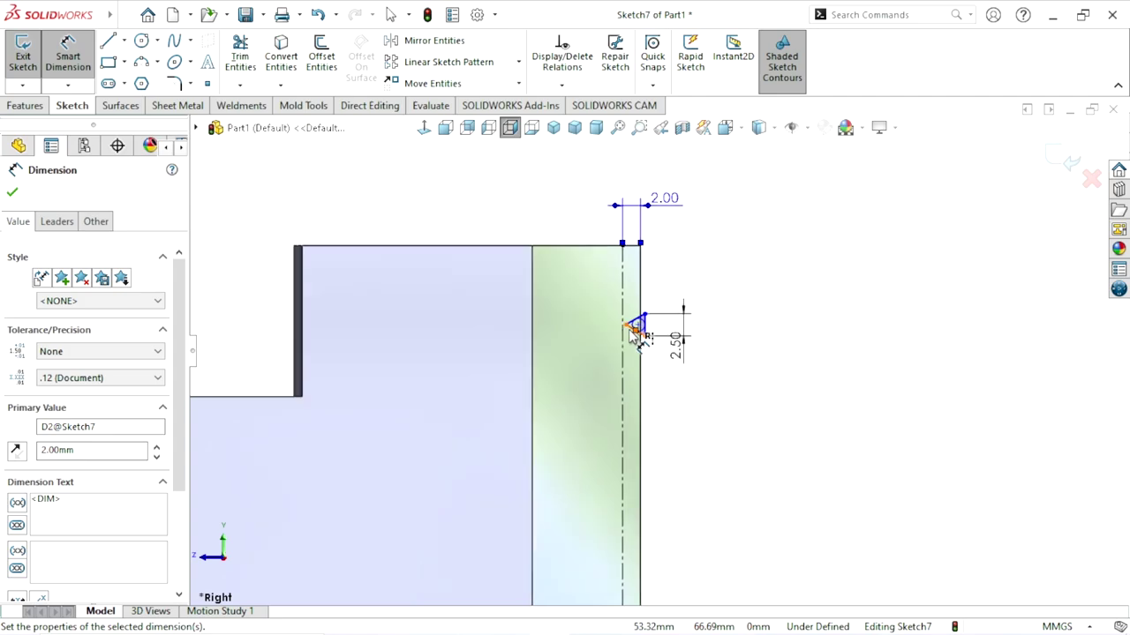
scroll(649, 318, down, 2)
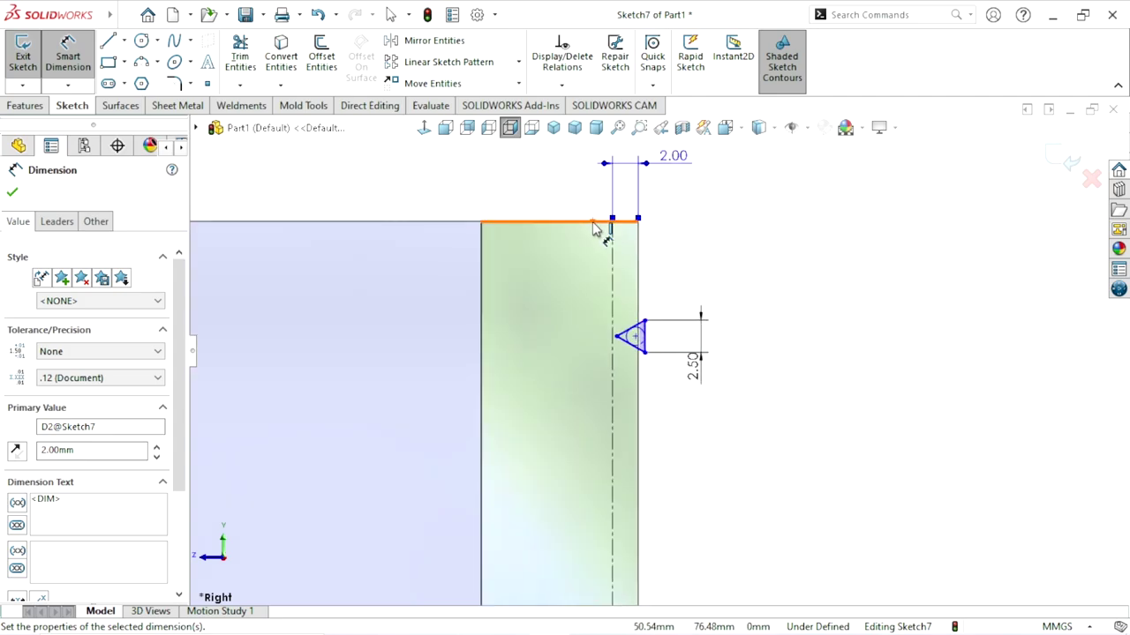
Step: Dimension the triangle's tip 14 mm below the part's top edge
click(593, 224)
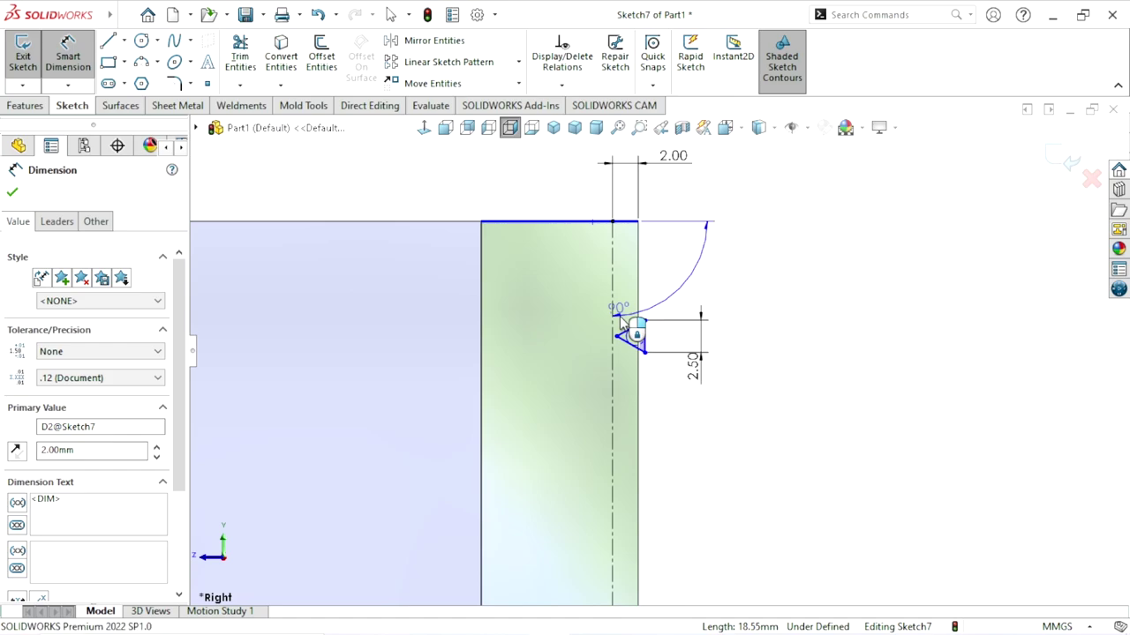
key(Escape)
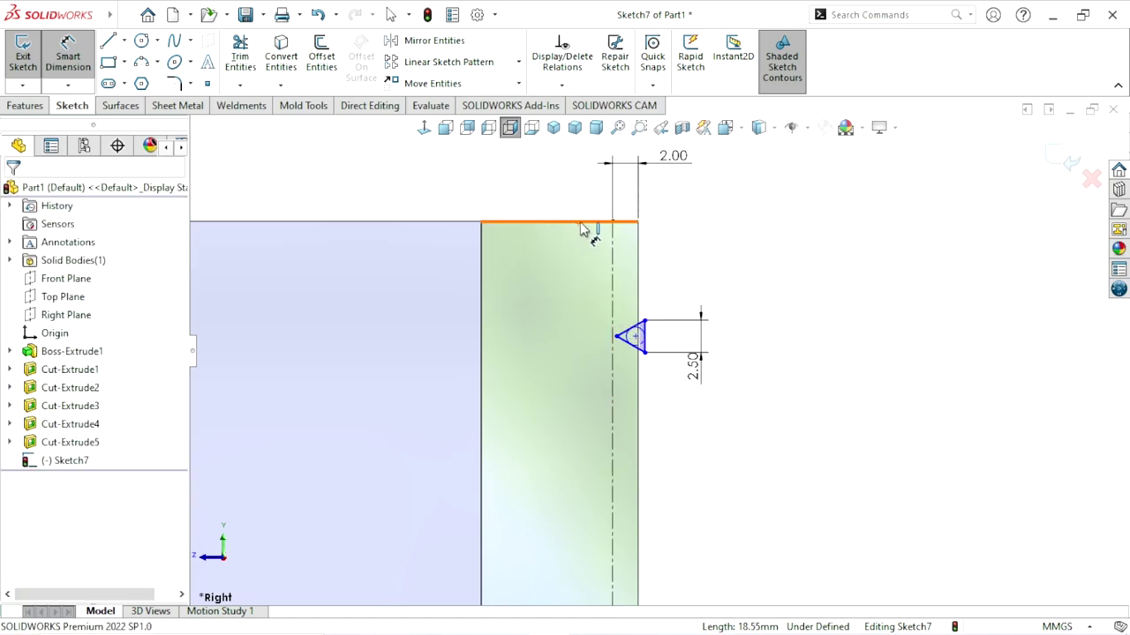
click(617, 337)
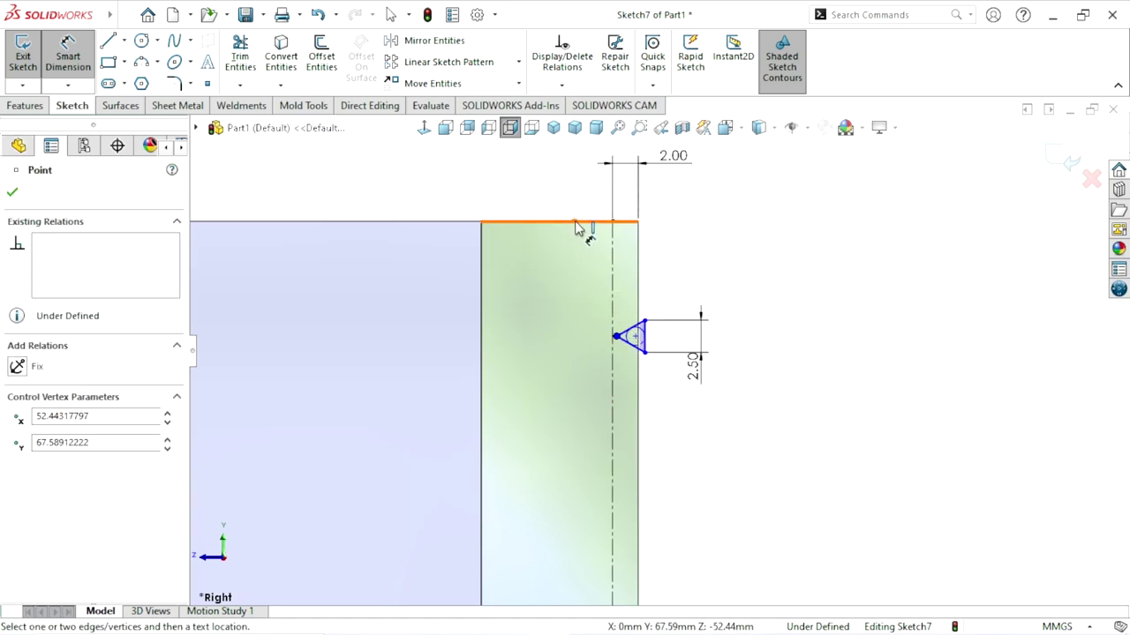
click(575, 224)
click(764, 264)
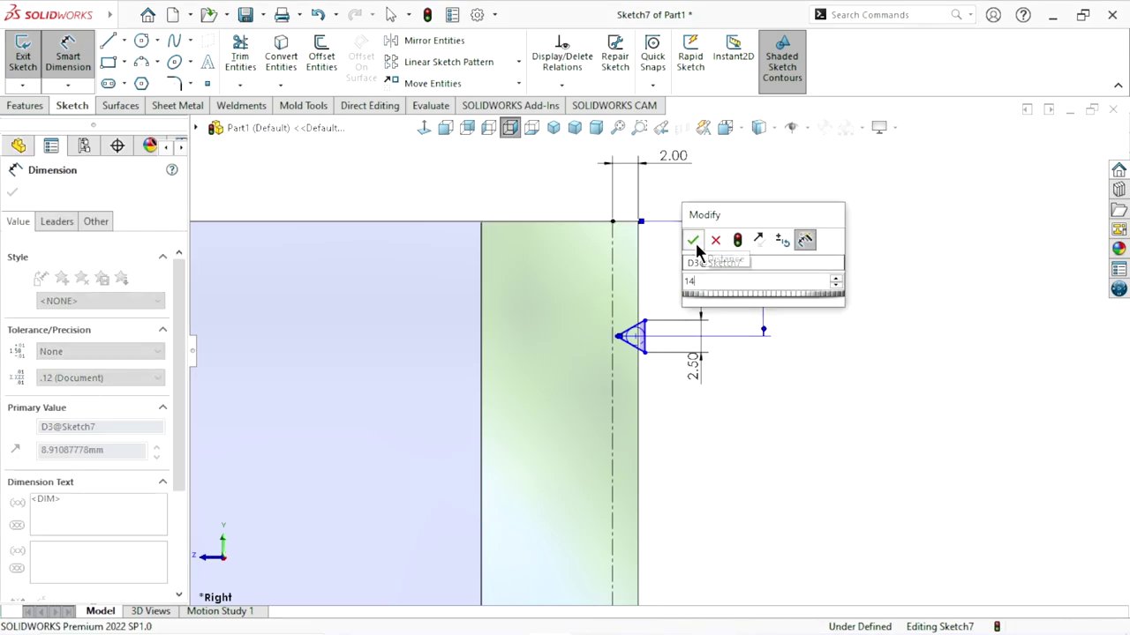
click(693, 239)
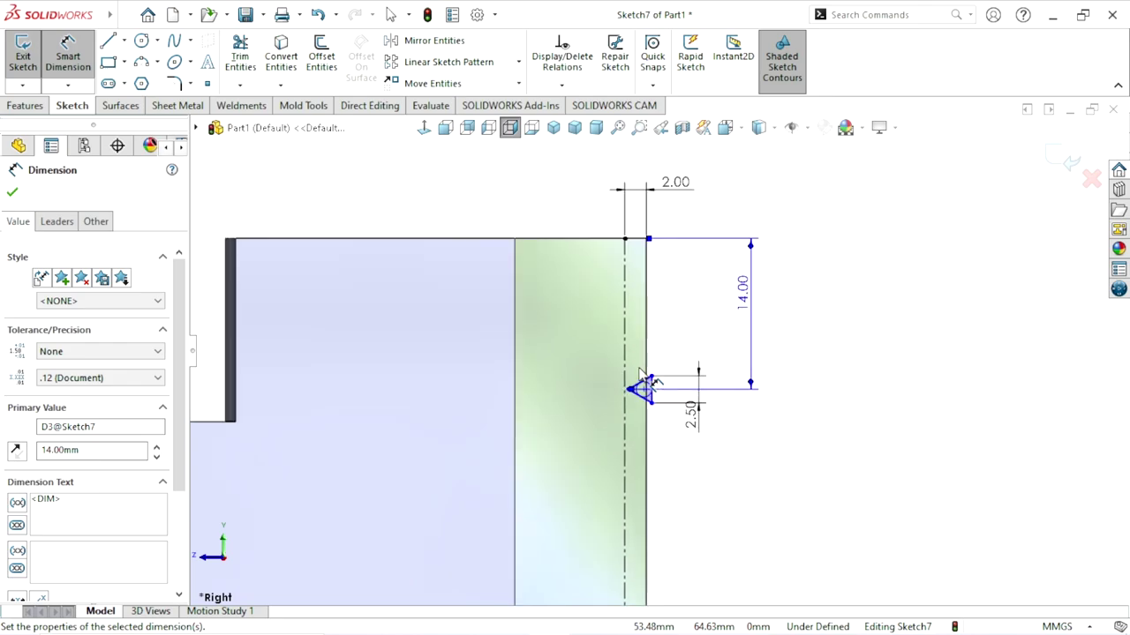
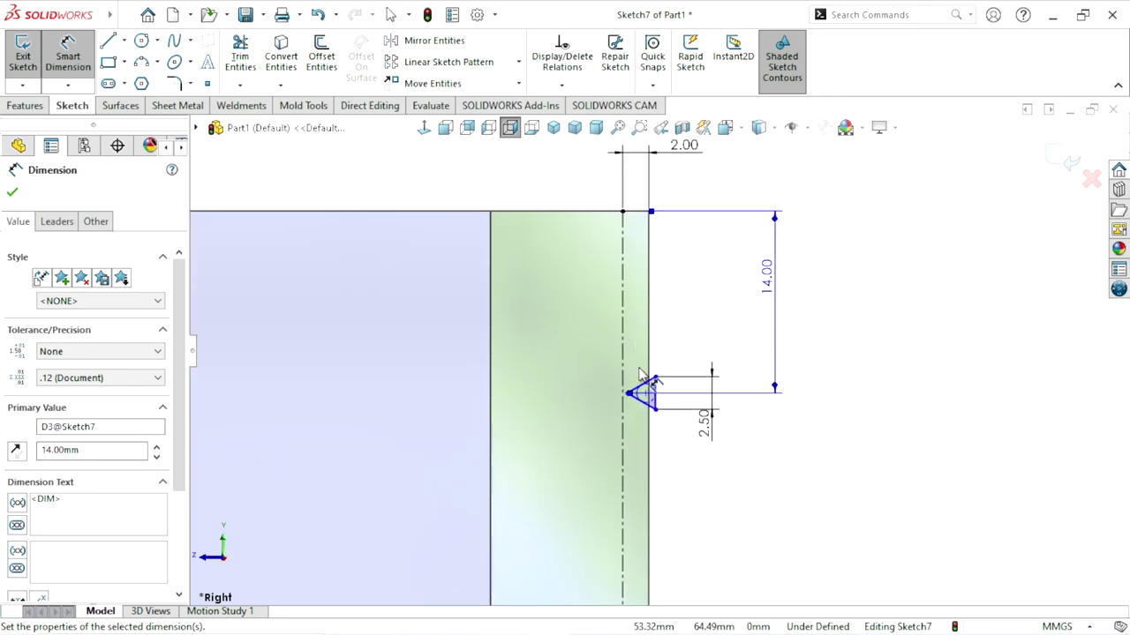
Step: Make the triangle's left tip coincident with the vertical centreline
click(12, 193)
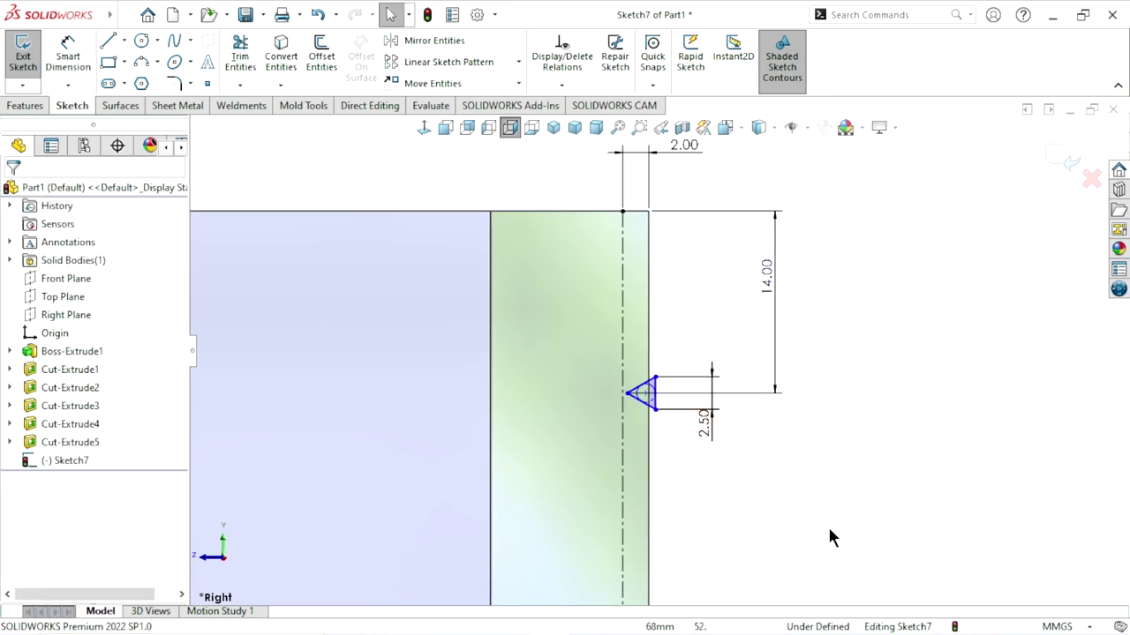
scroll(609, 422, down, 2)
click(637, 380)
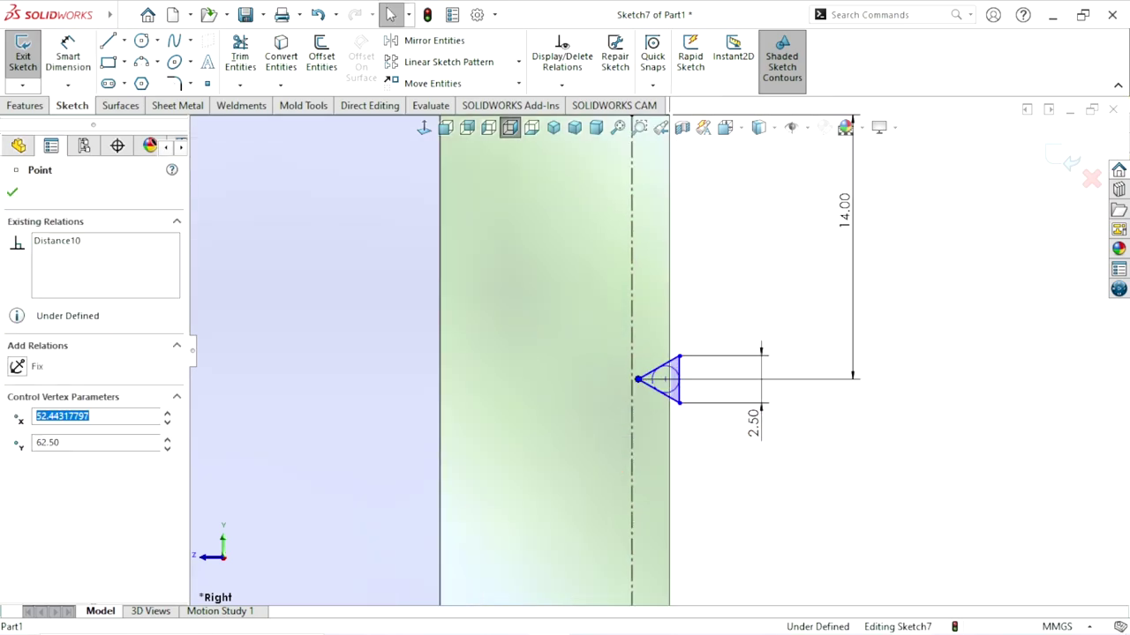
click(632, 368)
ctrl+click(637, 379)
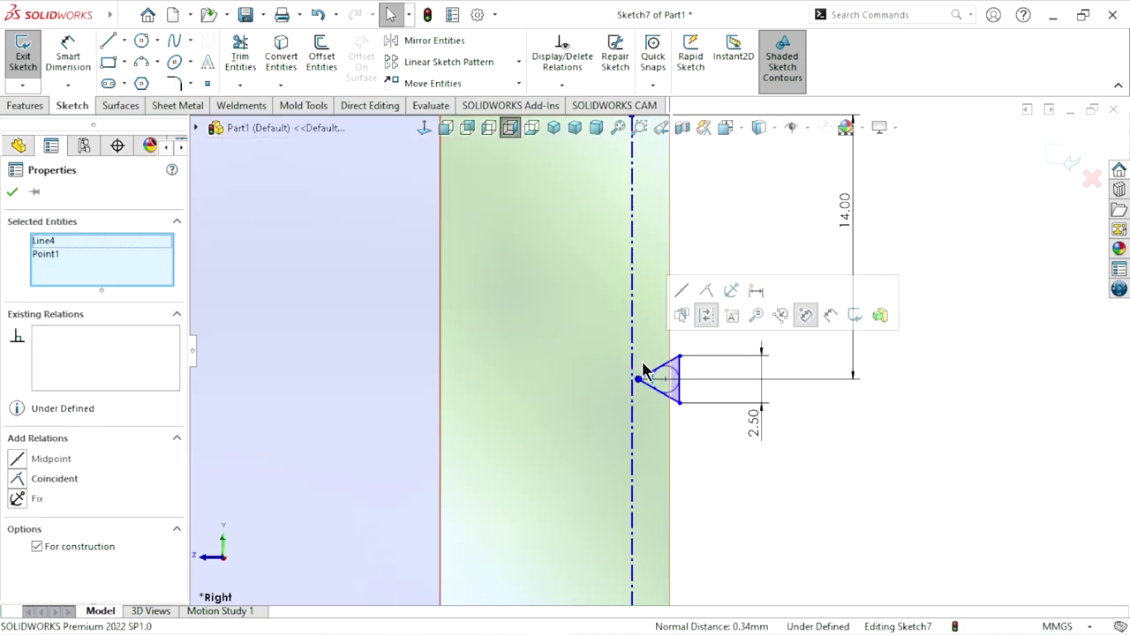
click(711, 298)
click(819, 464)
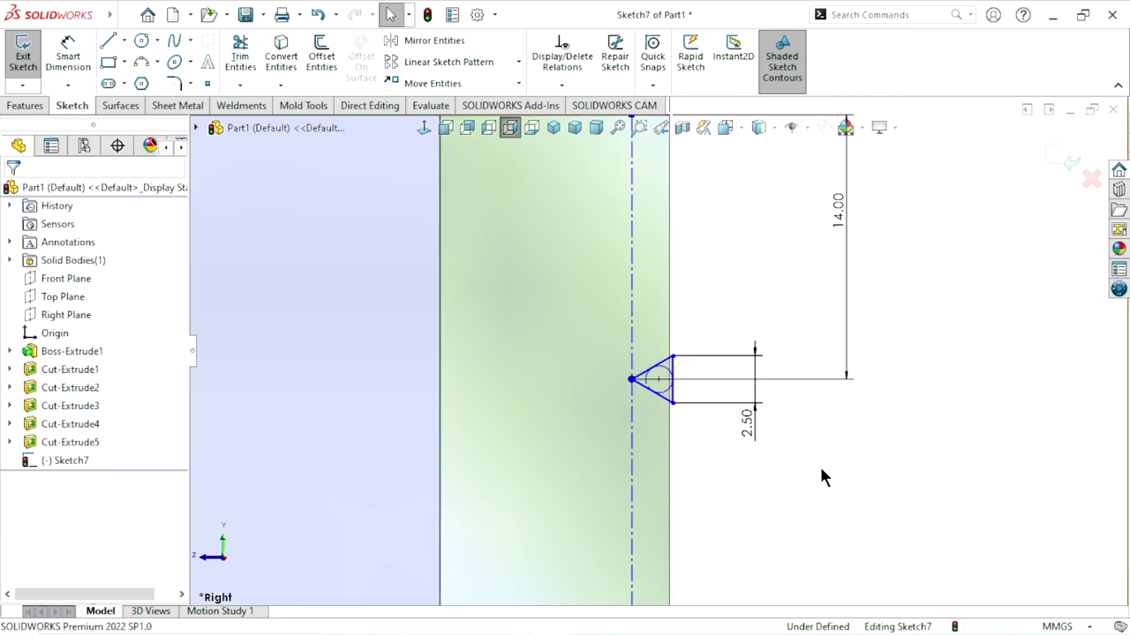
scroll(684, 443, up, 2)
scroll(643, 383, up, 1)
scroll(659, 376, down, 1)
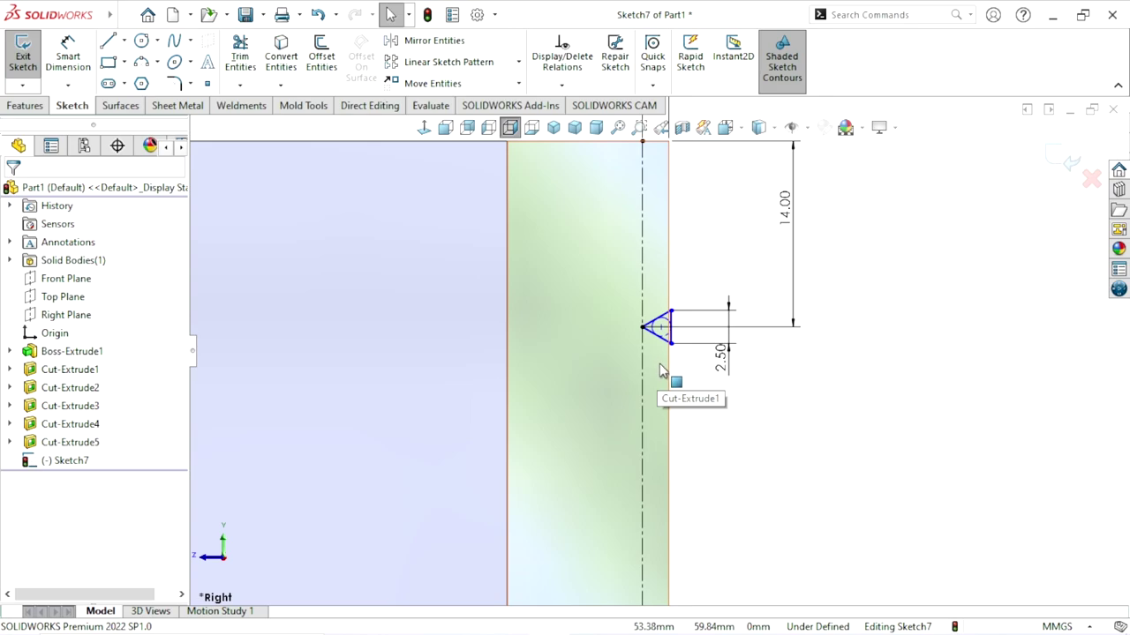
Step: Fully define Sketch7 with Fully Define Sketch, which adds a 2.00 dimension
click(562, 84)
click(582, 144)
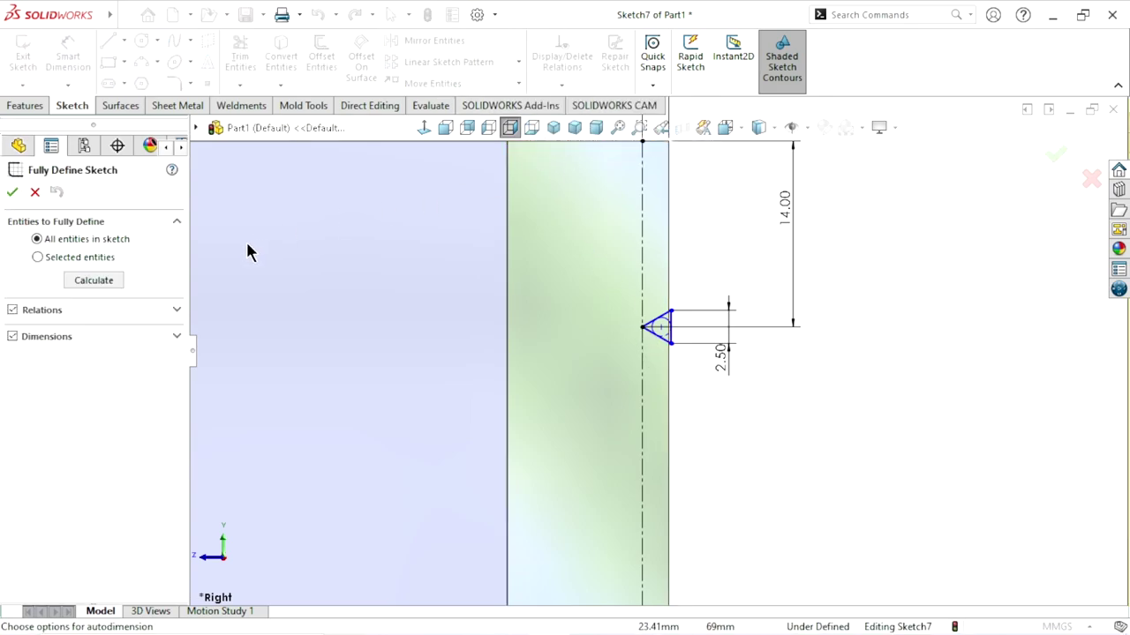
click(88, 281)
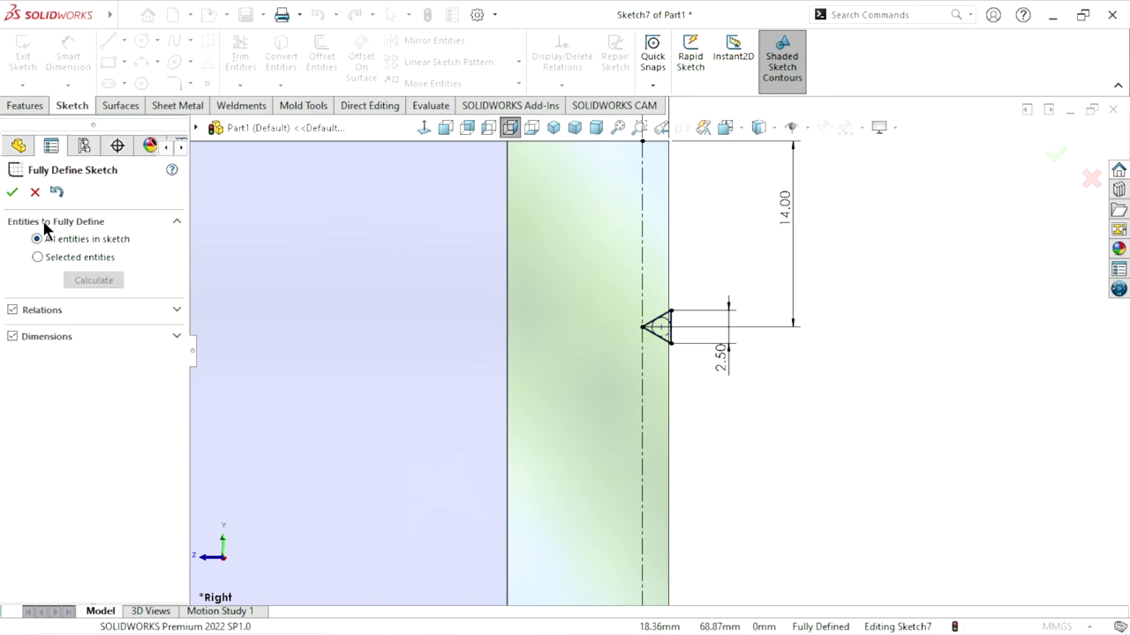
click(13, 192)
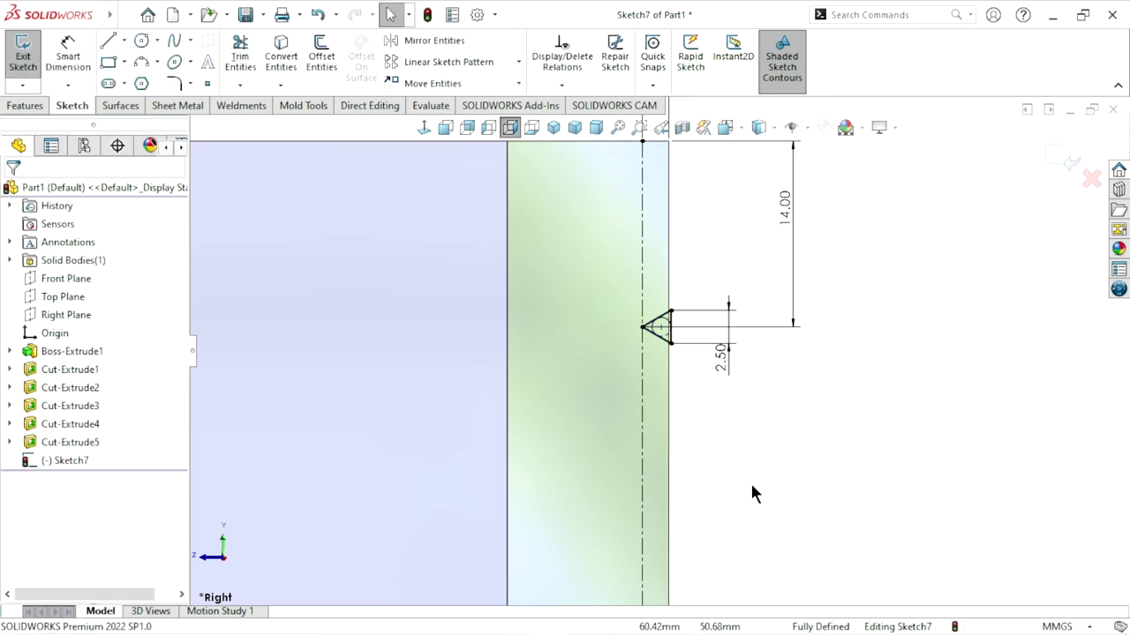
scroll(671, 450, up, 3)
scroll(671, 450, up, 2)
scroll(641, 409, down, 1)
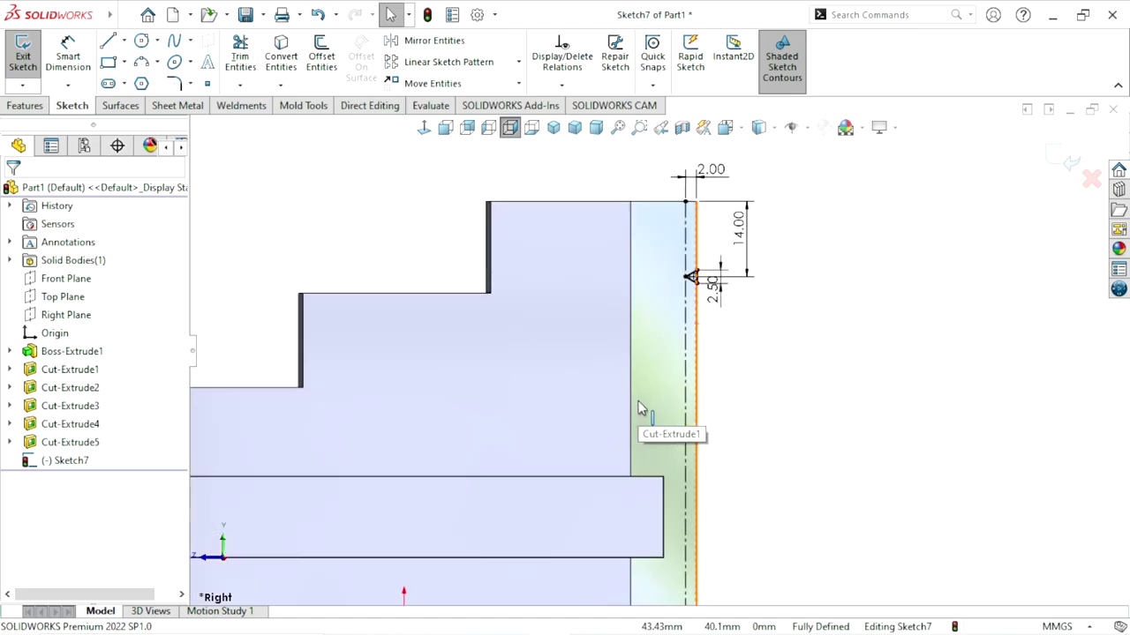
Step: Extrude-cut the triangular profile 162 mm mid-plane through the jaw
click(24, 106)
click(247, 62)
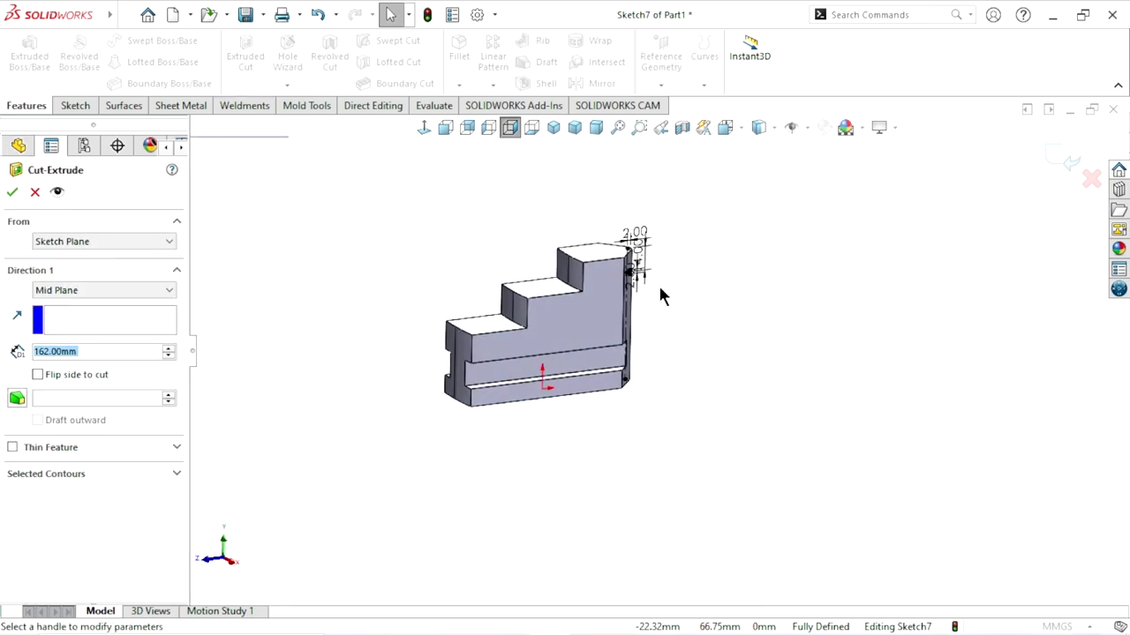
scroll(660, 297, down, 5)
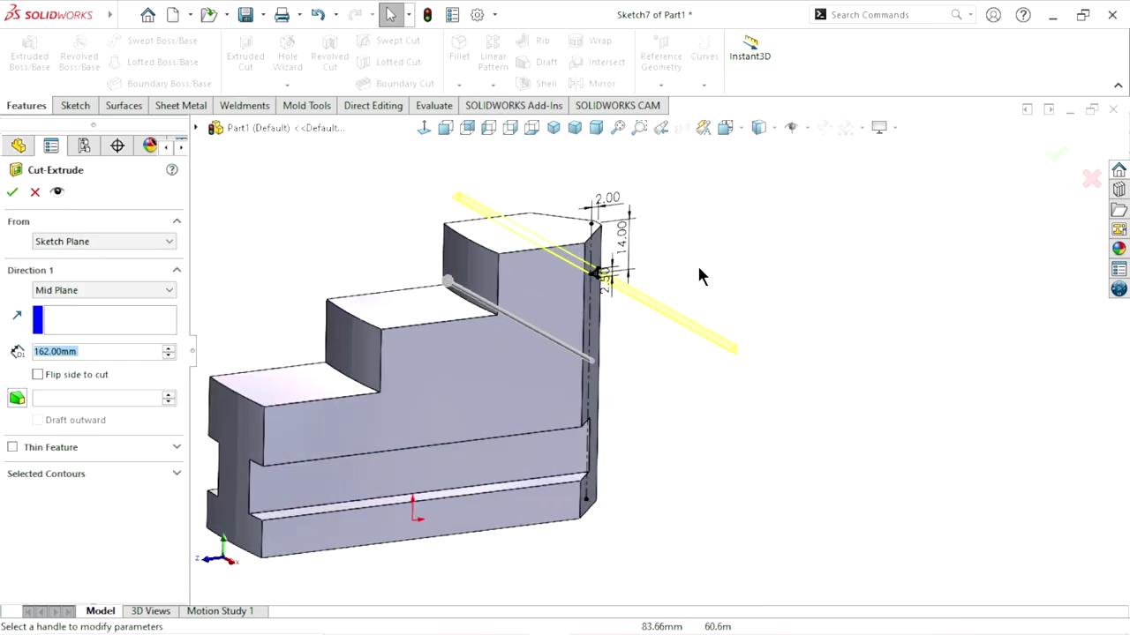
click(89, 291)
click(90, 390)
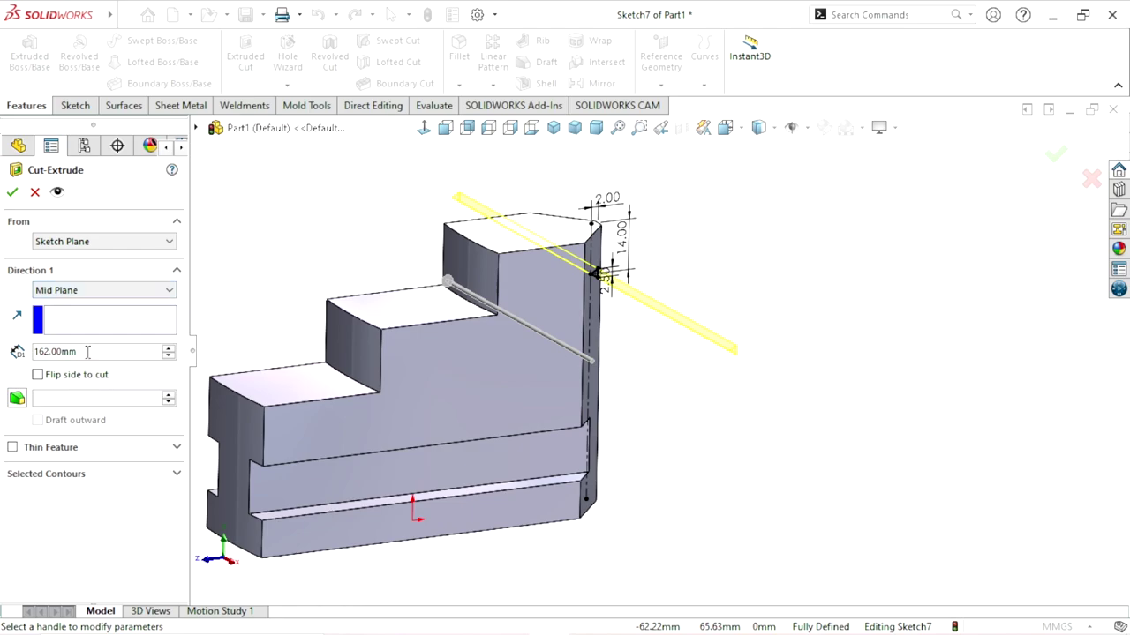
click(14, 193)
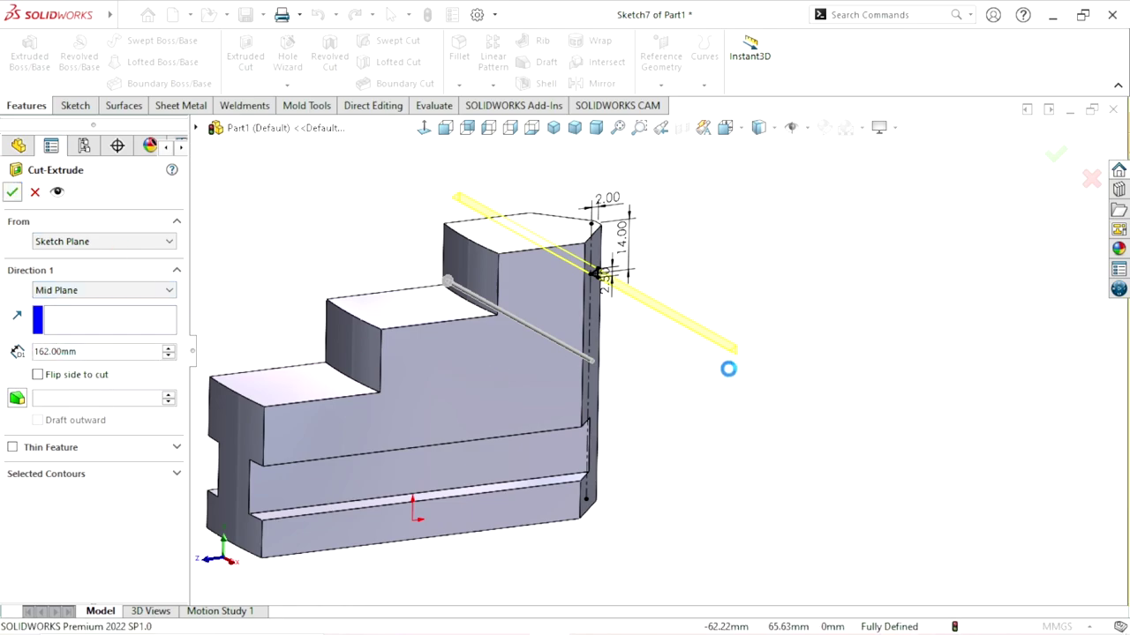
Step: Orbit and zoom the part to inspect the new Cut-Extrude6 notch
mouse_move(720, 358)
middle_down()
mouse_move(645, 330)
mouse_move(638, 373)
middle_up()
scroll(624, 348, up, 3)
scroll(620, 308, down, 8)
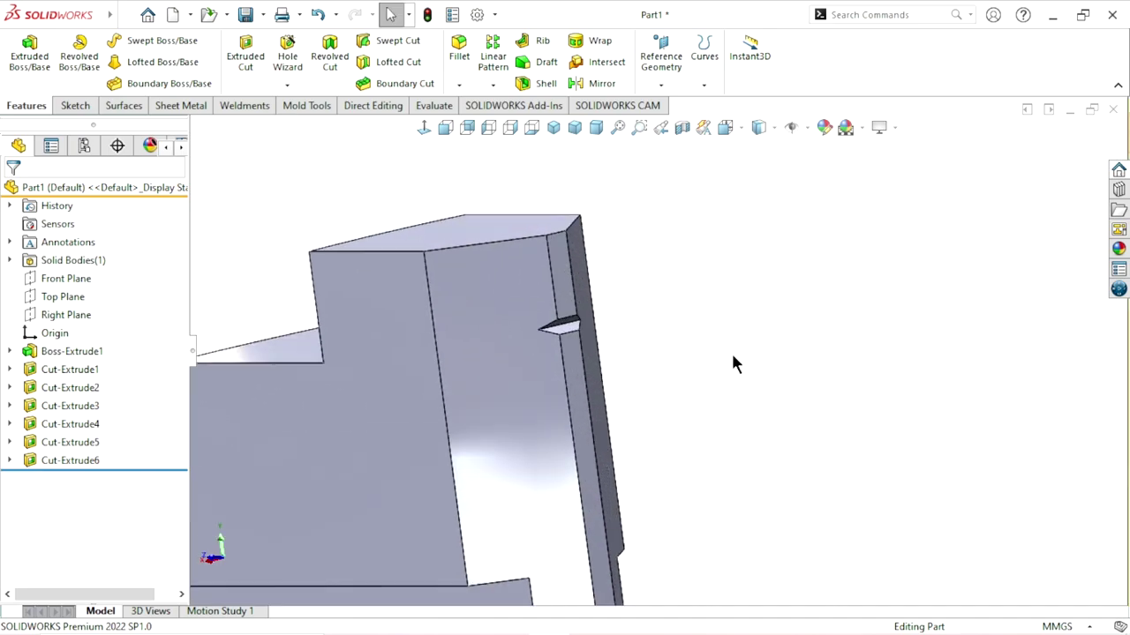
mouse_move(733, 362)
middle_down()
mouse_move(681, 370)
mouse_move(651, 330)
mouse_move(684, 388)
middle_up()
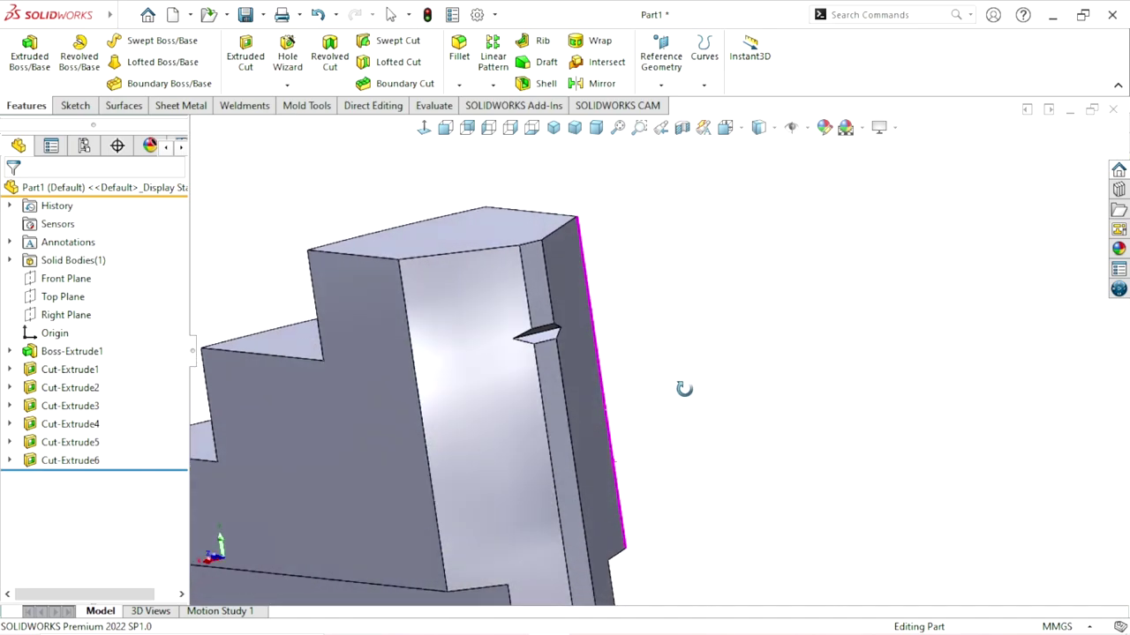
scroll(683, 394, up, 2)
scroll(687, 395, up, 2)
scroll(720, 415, up, 2)
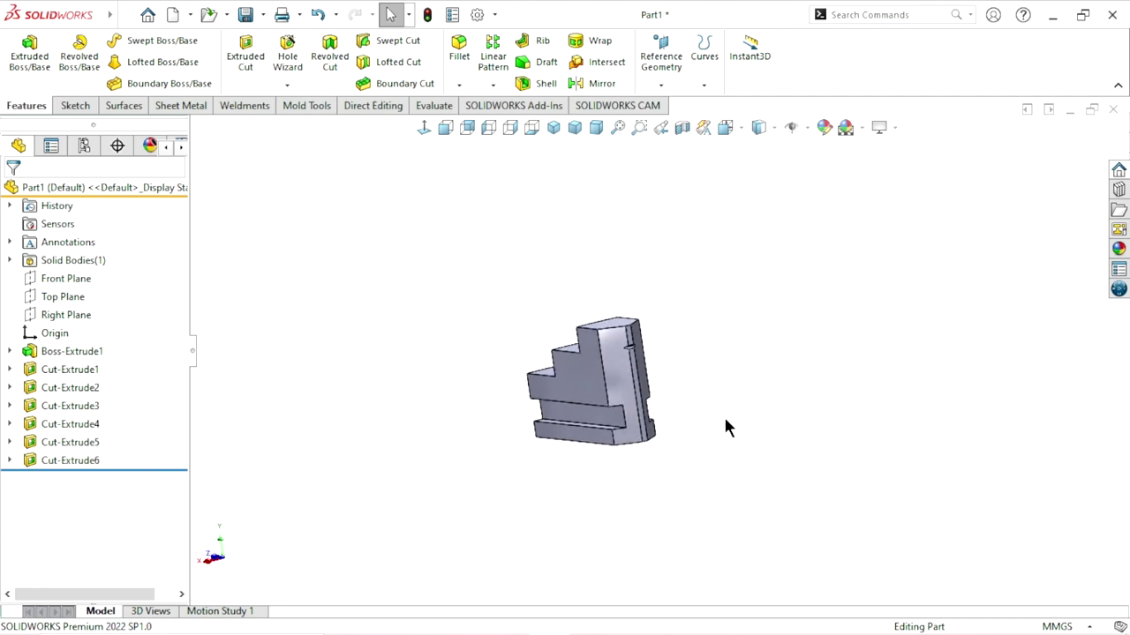
scroll(723, 416, down, 3)
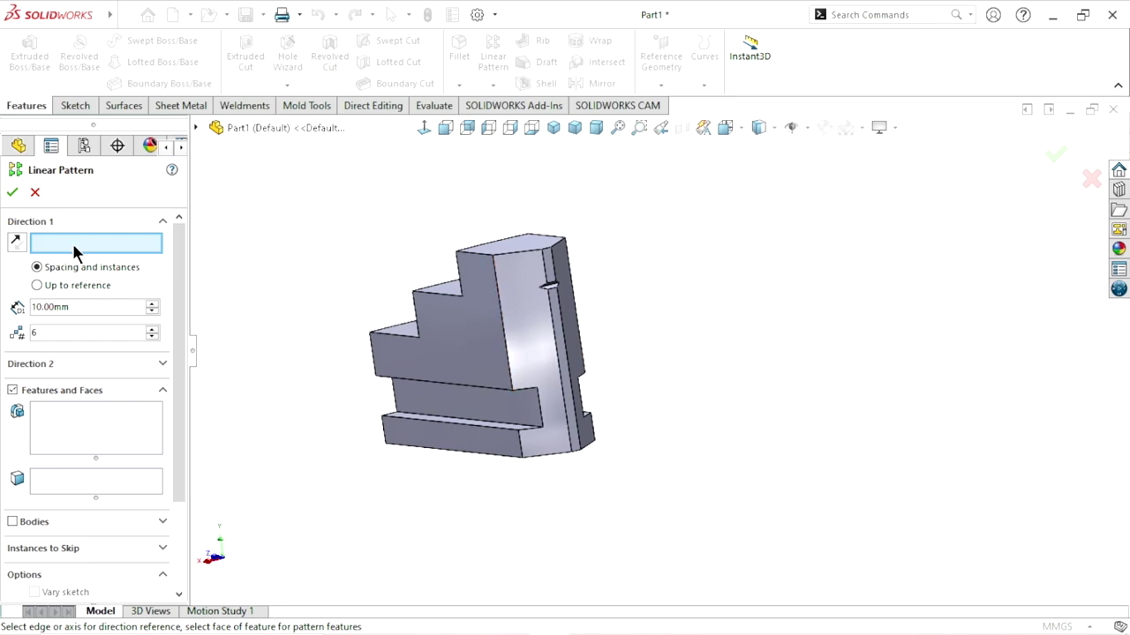
Step: Pattern Cut-Extrude6 along the vertical edge, 6 instances at 10 mm spacing
click(558, 363)
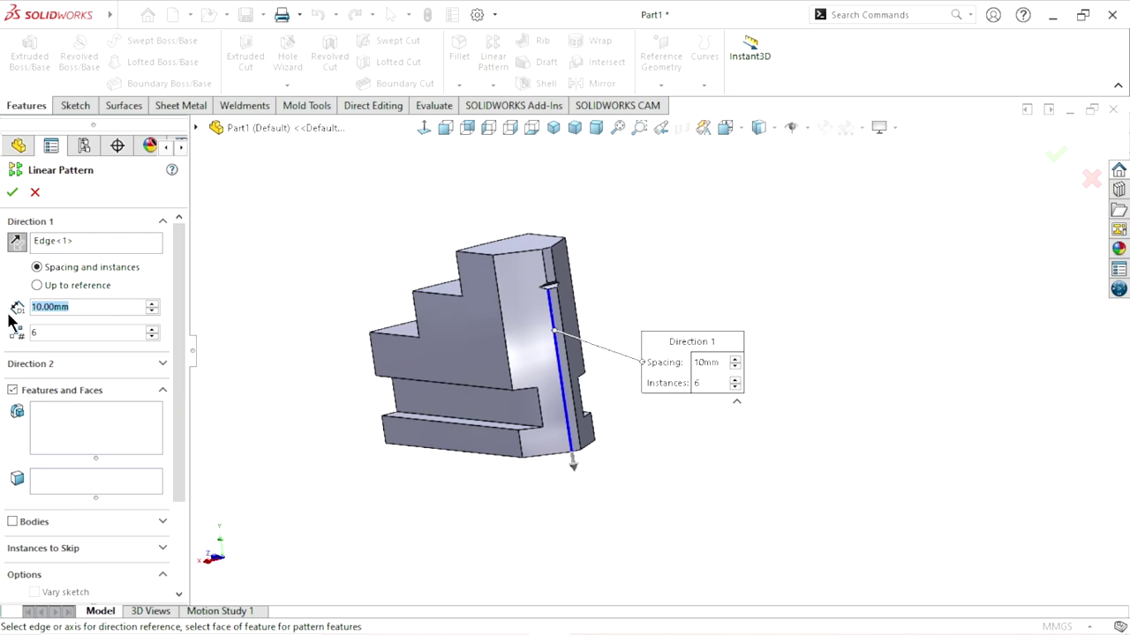
text(10)
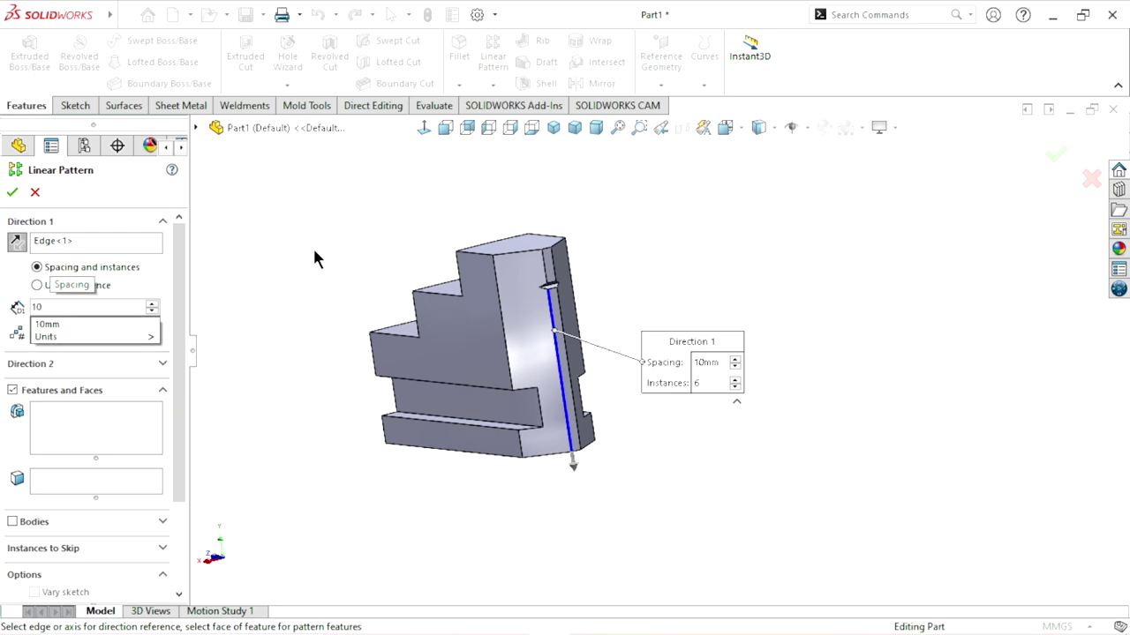
key(Return)
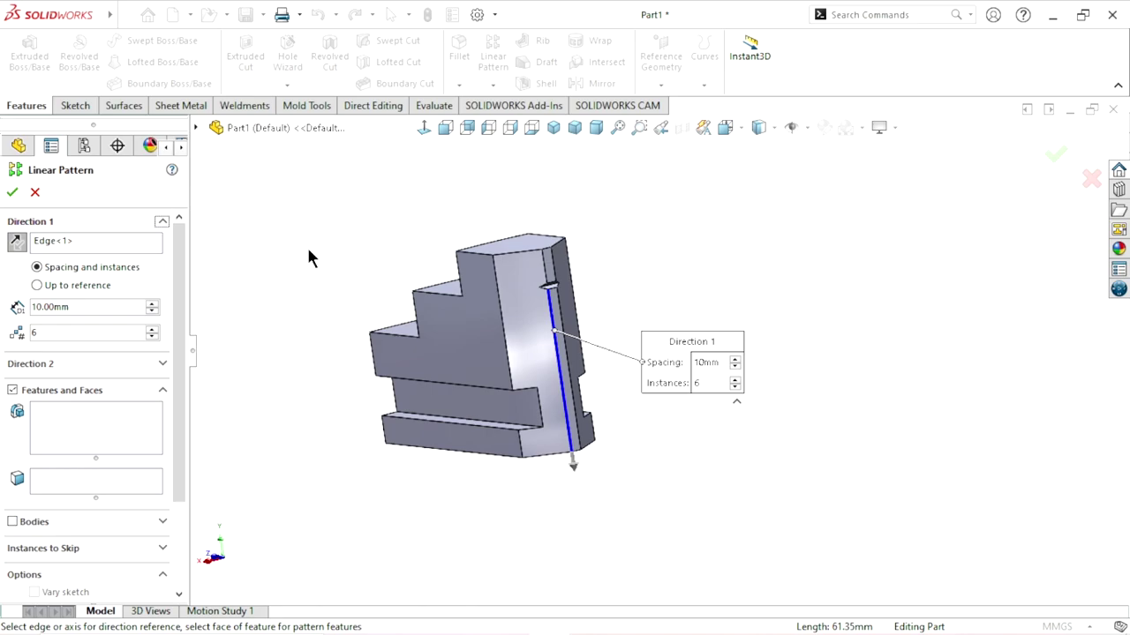
click(79, 428)
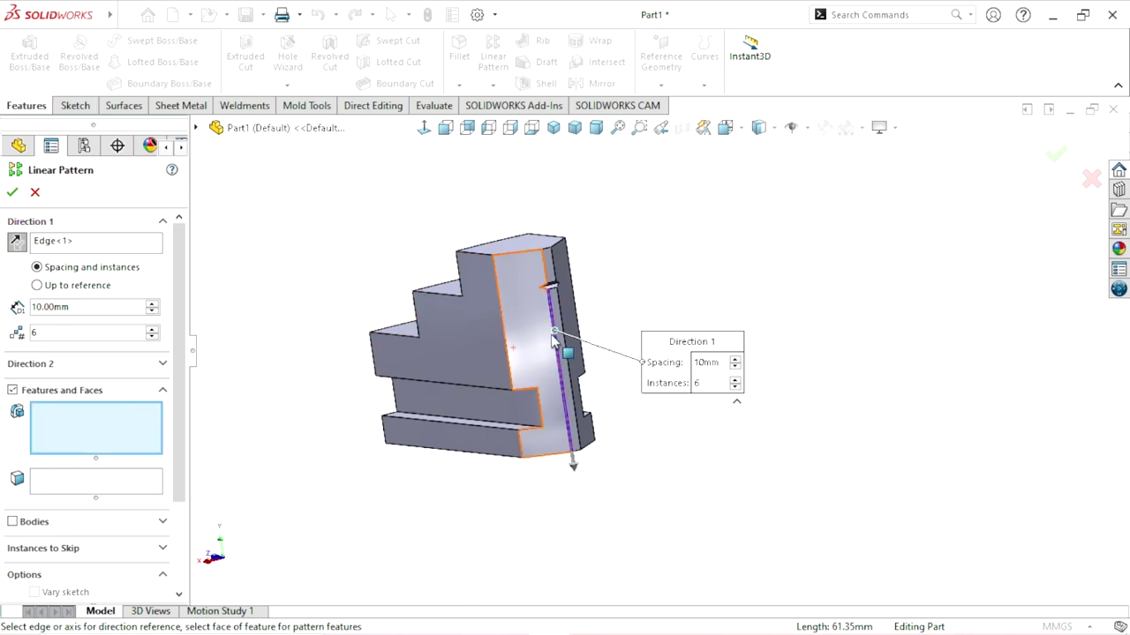
scroll(555, 310, down, 2)
scroll(583, 304, down, 2)
click(582, 304)
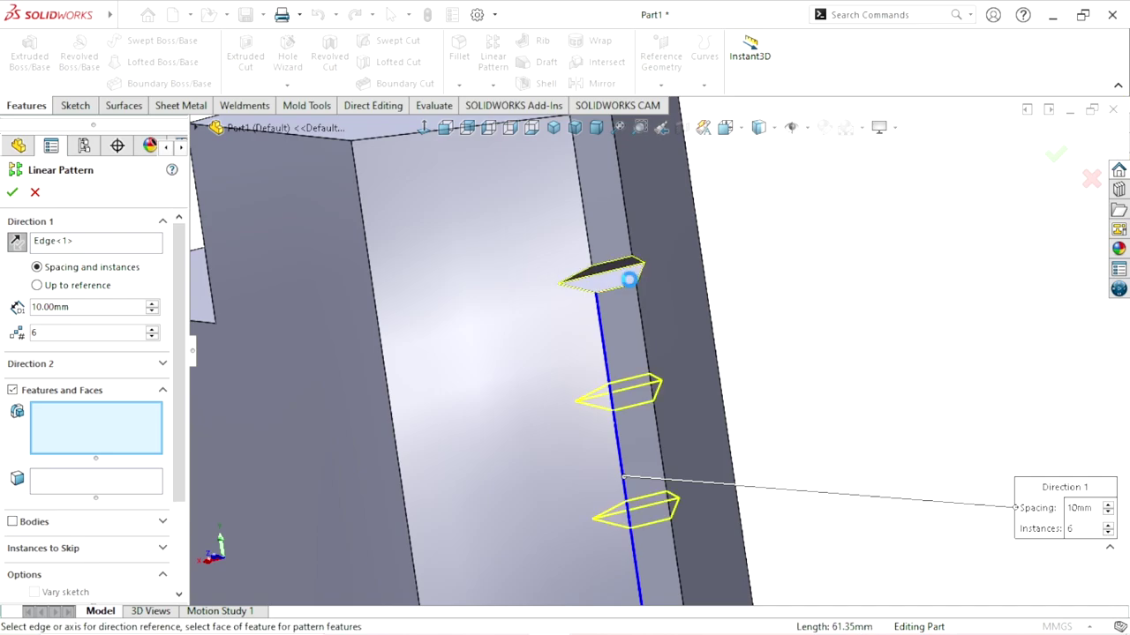
scroll(583, 397, up, 4)
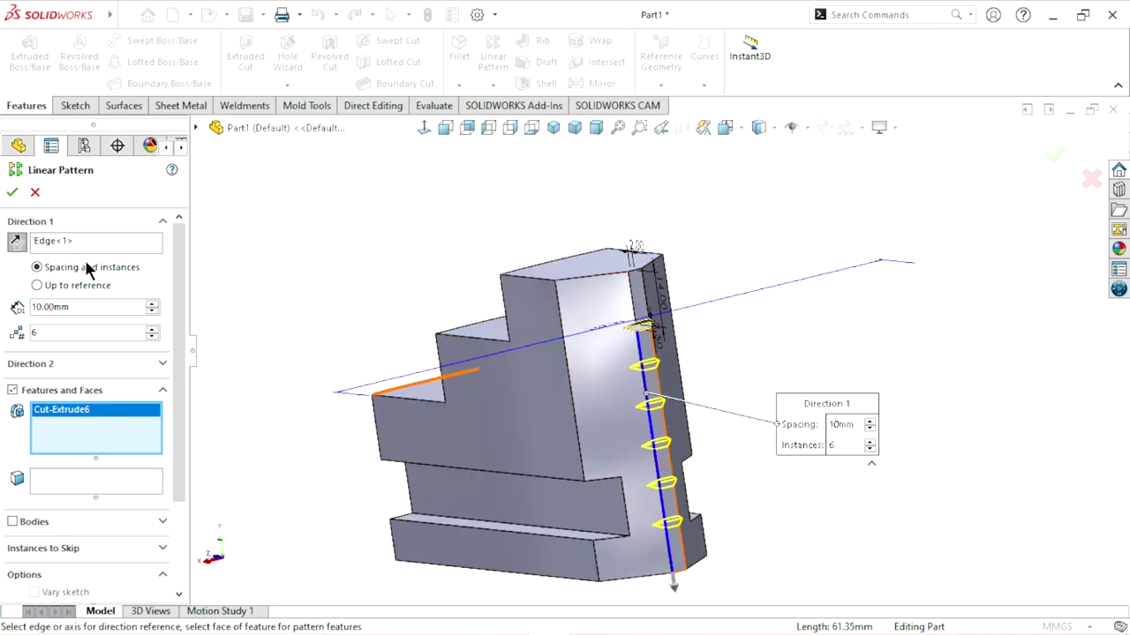
click(12, 193)
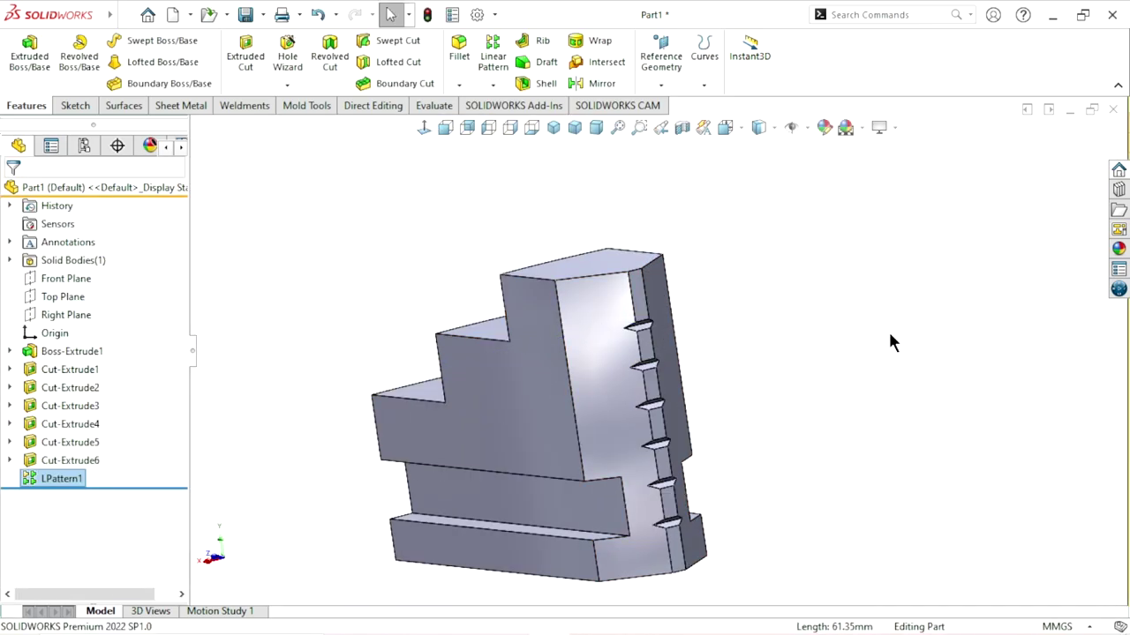
scroll(772, 452, up, 2)
mouse_move(773, 453)
middle_down()
mouse_move(762, 454)
mouse_move(816, 472)
middle_up()
Step: Start a sketch on the jaw's top face and draw a circle centred on the centreline
scroll(749, 444, up, 3)
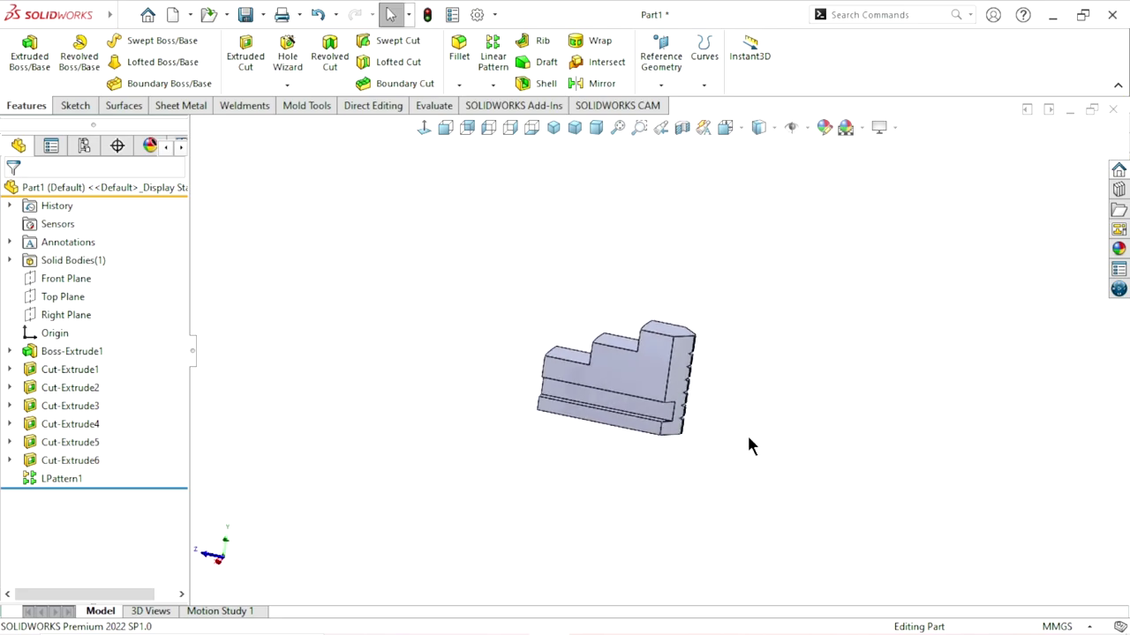
scroll(733, 390, down, 2)
click(663, 300)
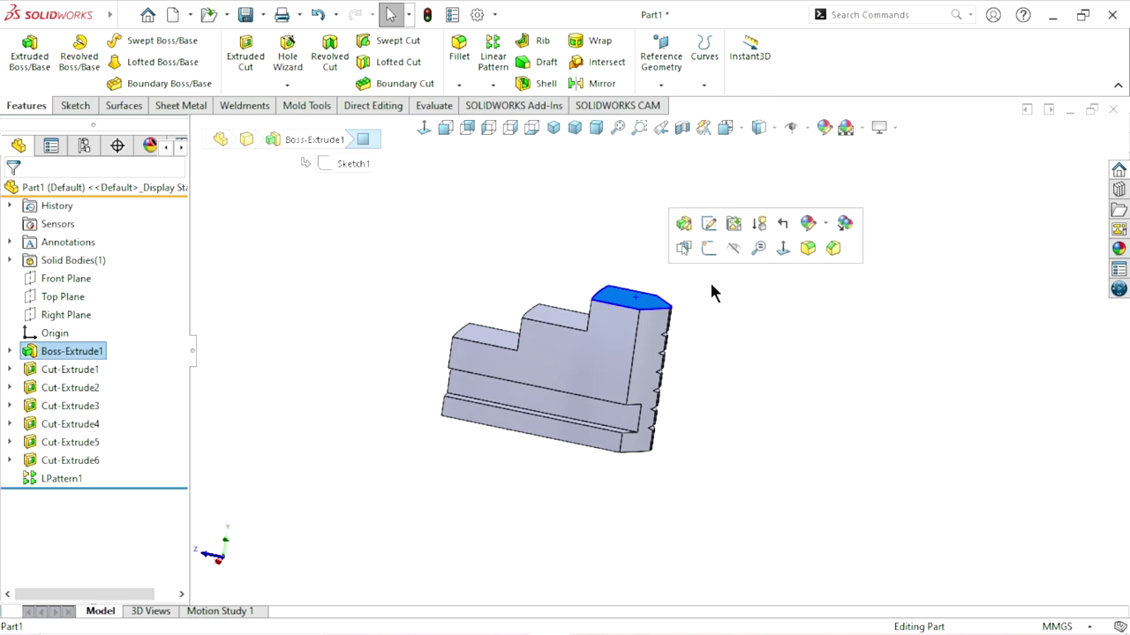
click(710, 252)
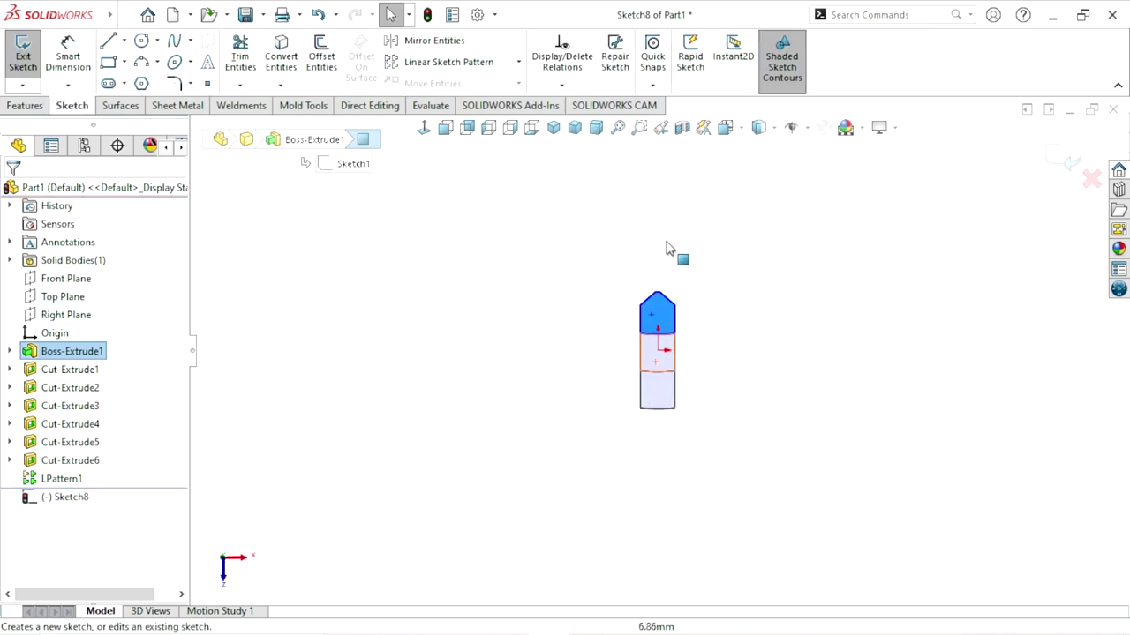
click(141, 40)
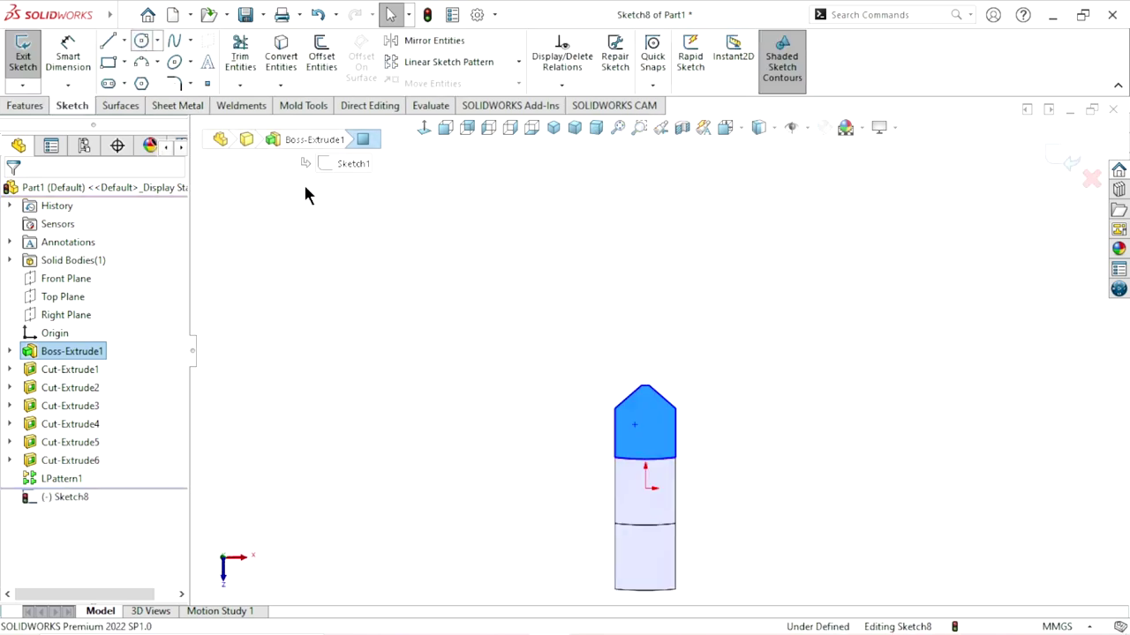
click(645, 191)
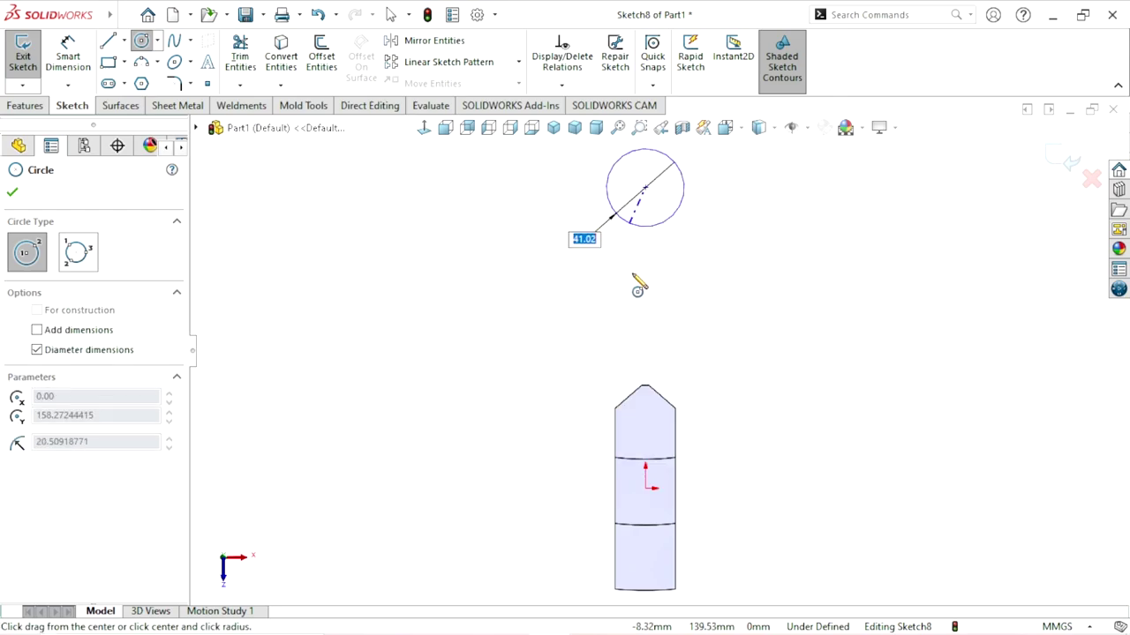
click(653, 441)
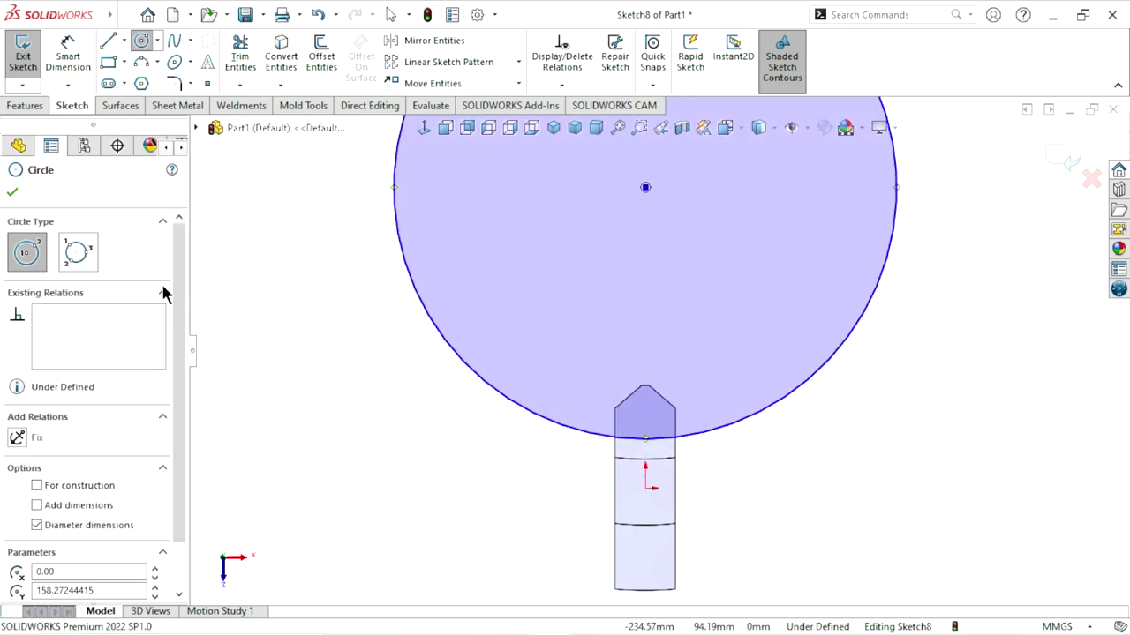
Step: Dimension the circle's diameter to 246 mm
click(74, 55)
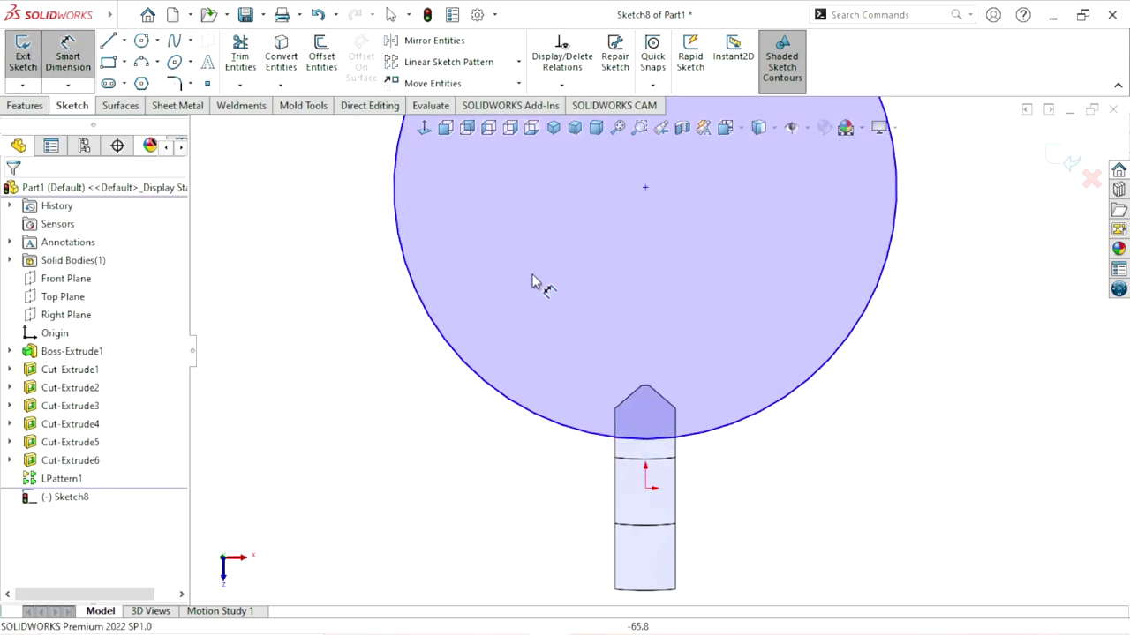
click(790, 404)
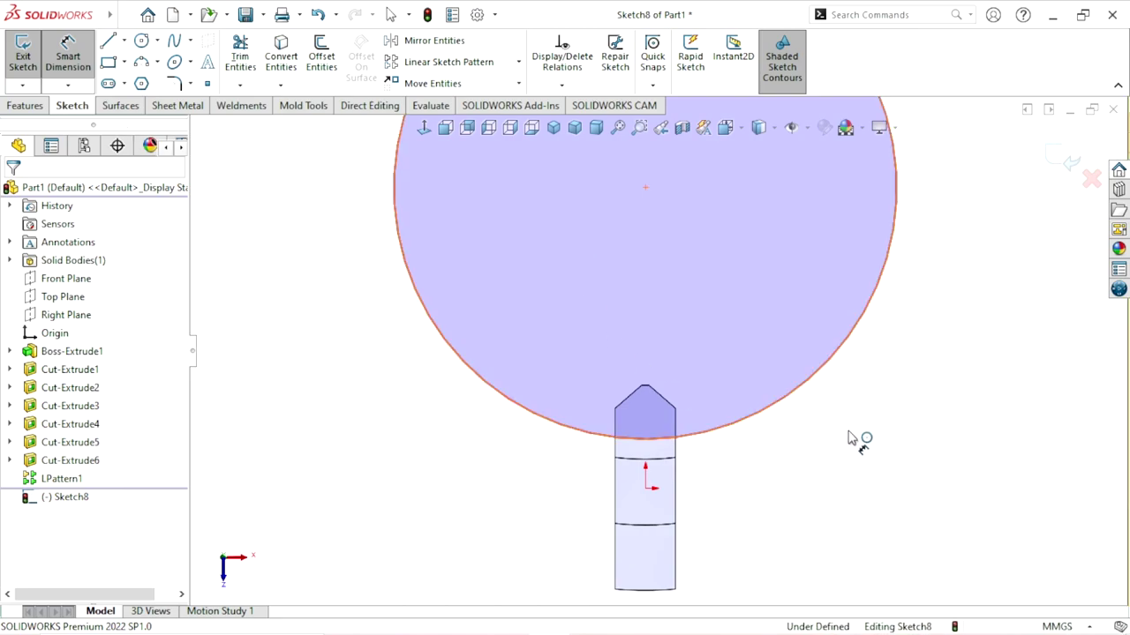
click(849, 439)
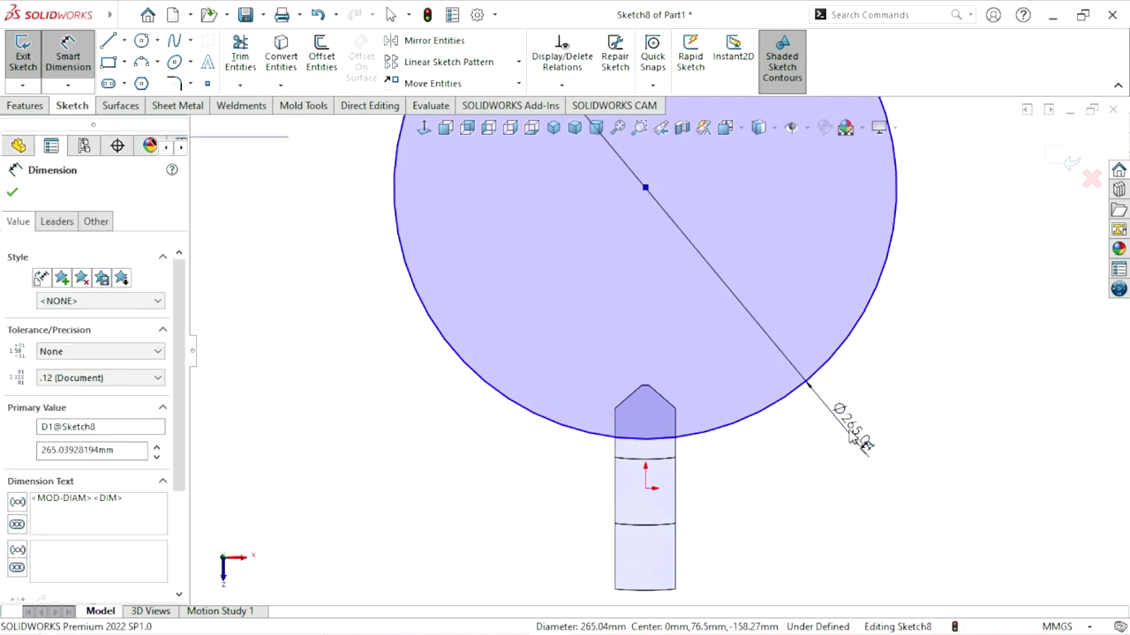
text(246)
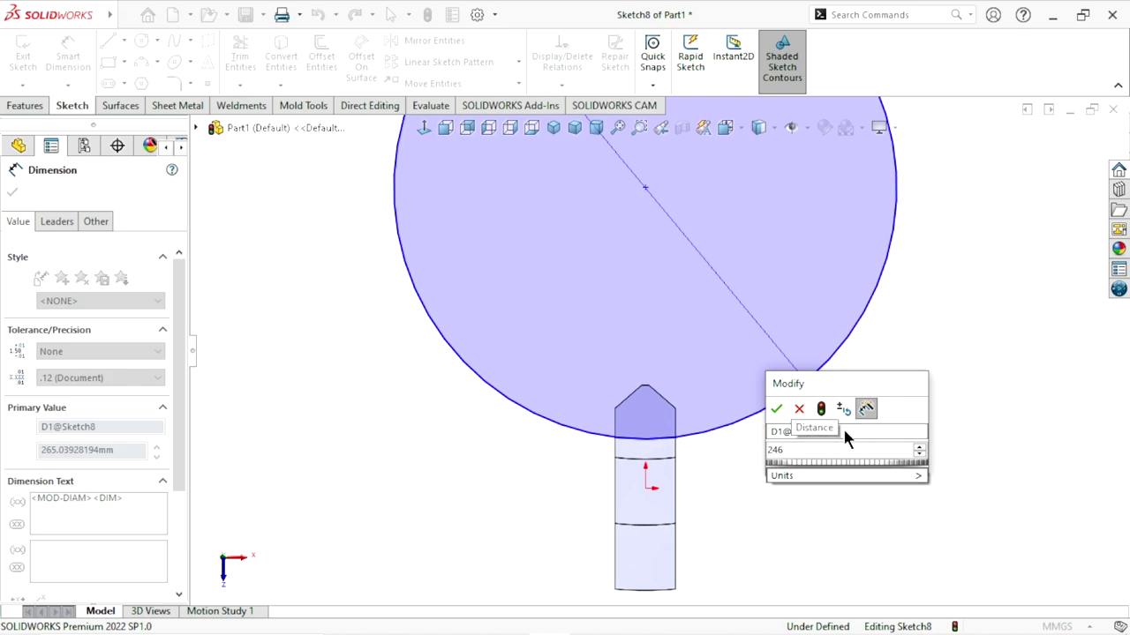
click(777, 411)
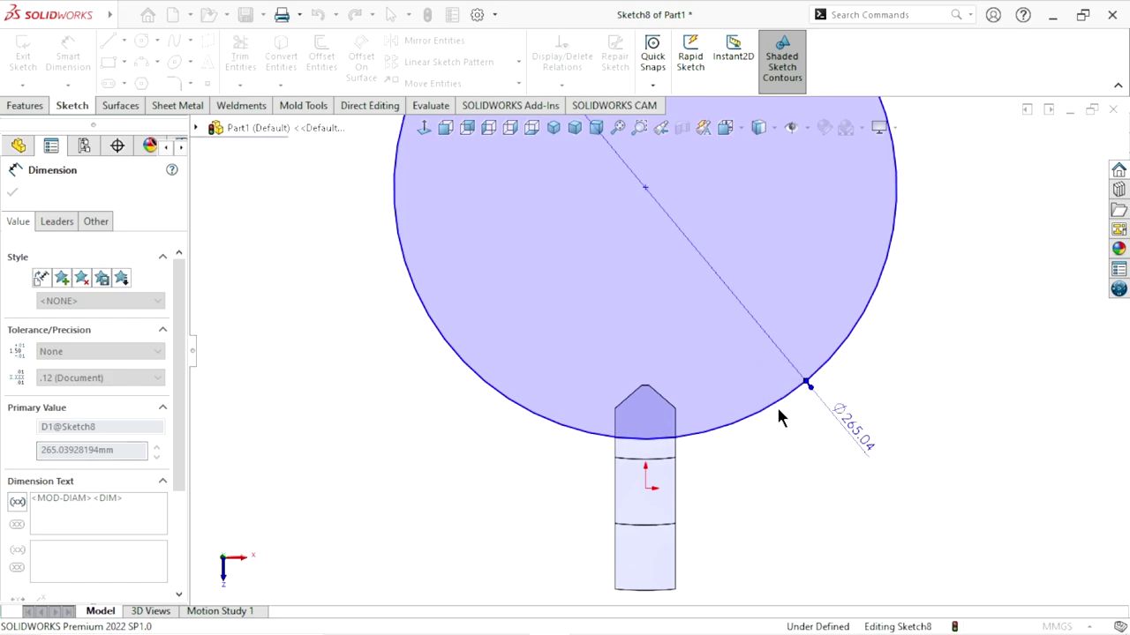
scroll(661, 467, up, 2)
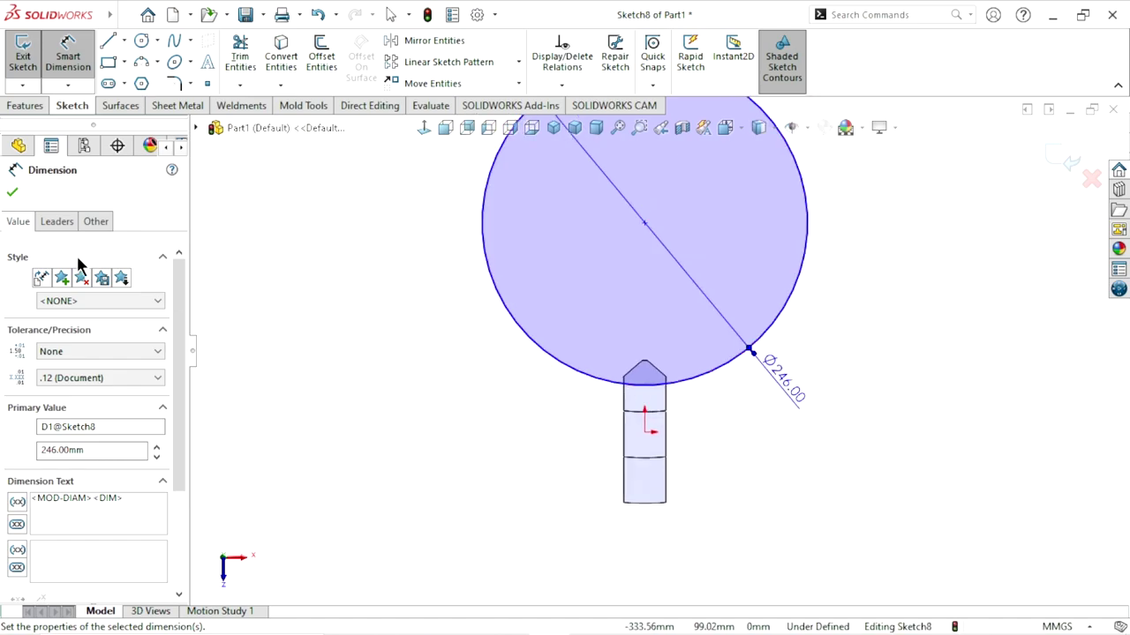
Step: Add a Vertical relation between the circle centre and the origin
click(13, 193)
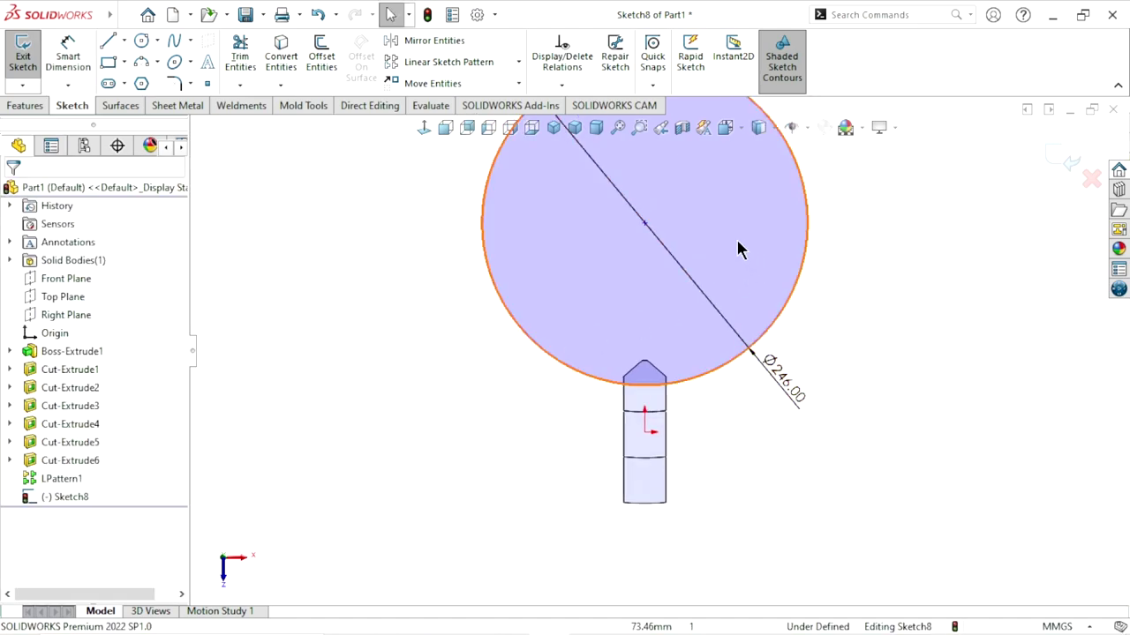
click(644, 223)
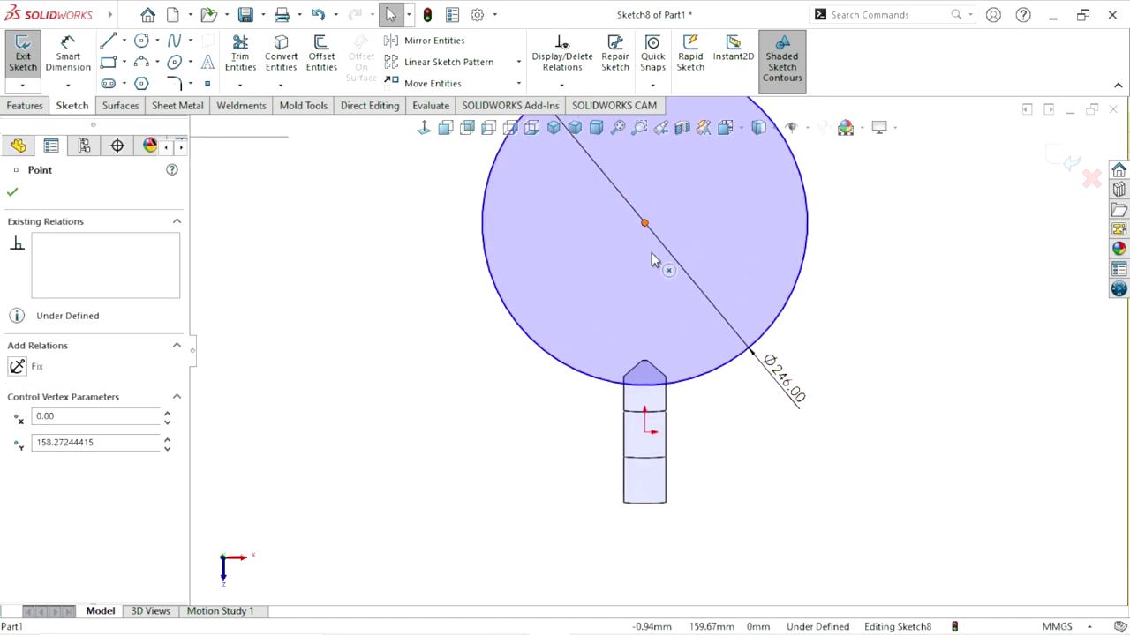
ctrl+click(645, 431)
click(711, 354)
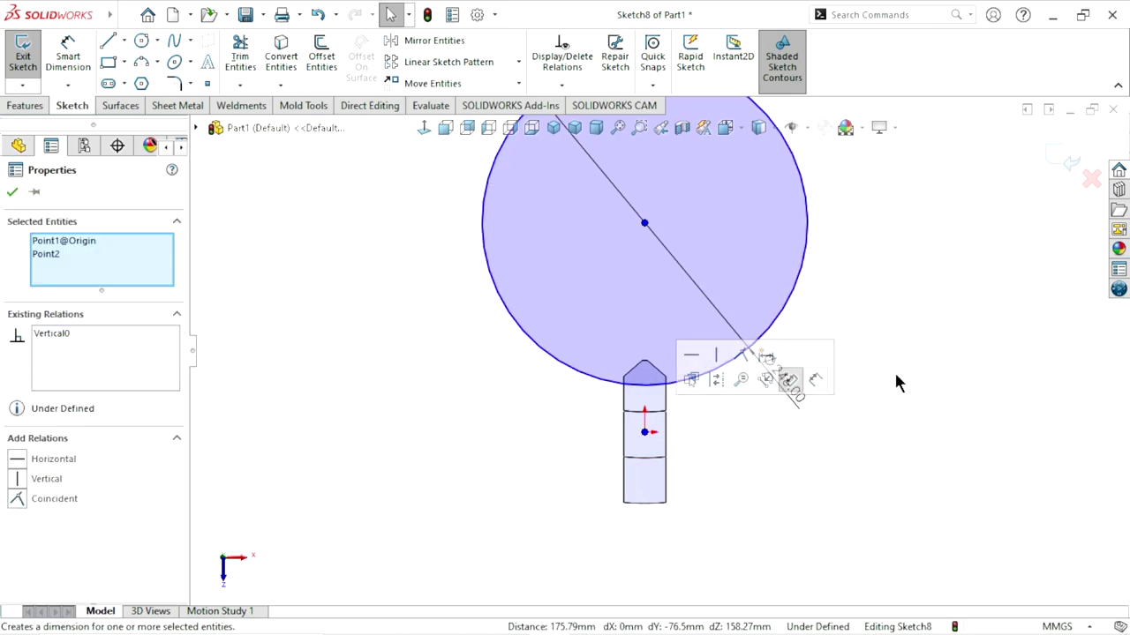
click(894, 375)
scroll(693, 324, down, 2)
scroll(656, 401, up, 1)
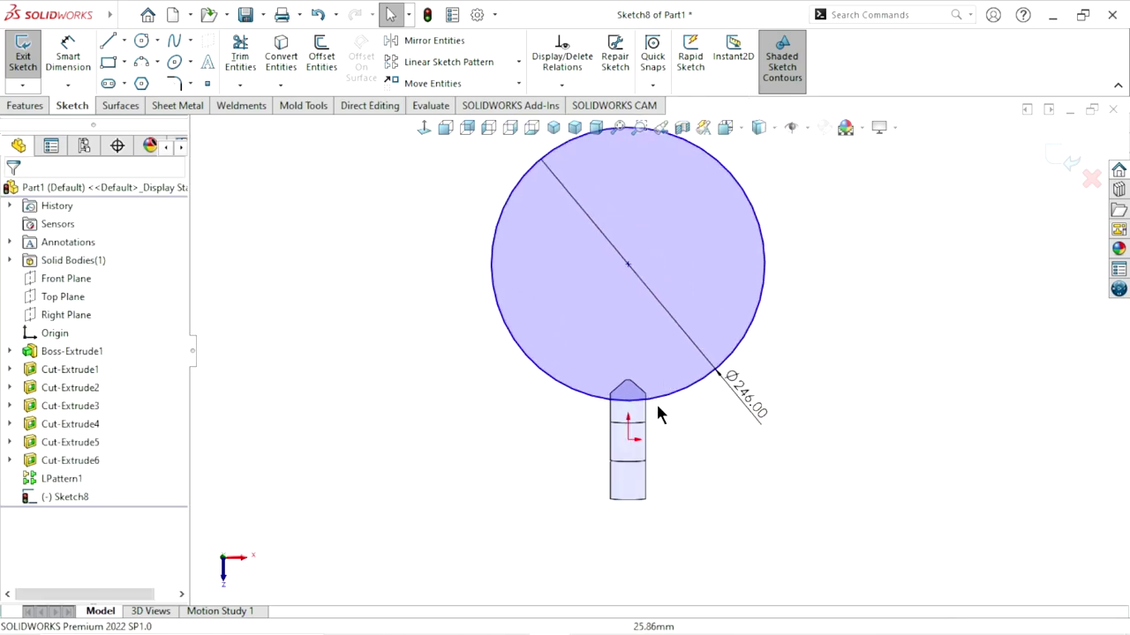
scroll(655, 401, down, 2)
scroll(655, 401, down, 2)
Step: Dimension the circle 10.5 mm from the jaw's horizontal line, fully defining Sketch8
click(75, 70)
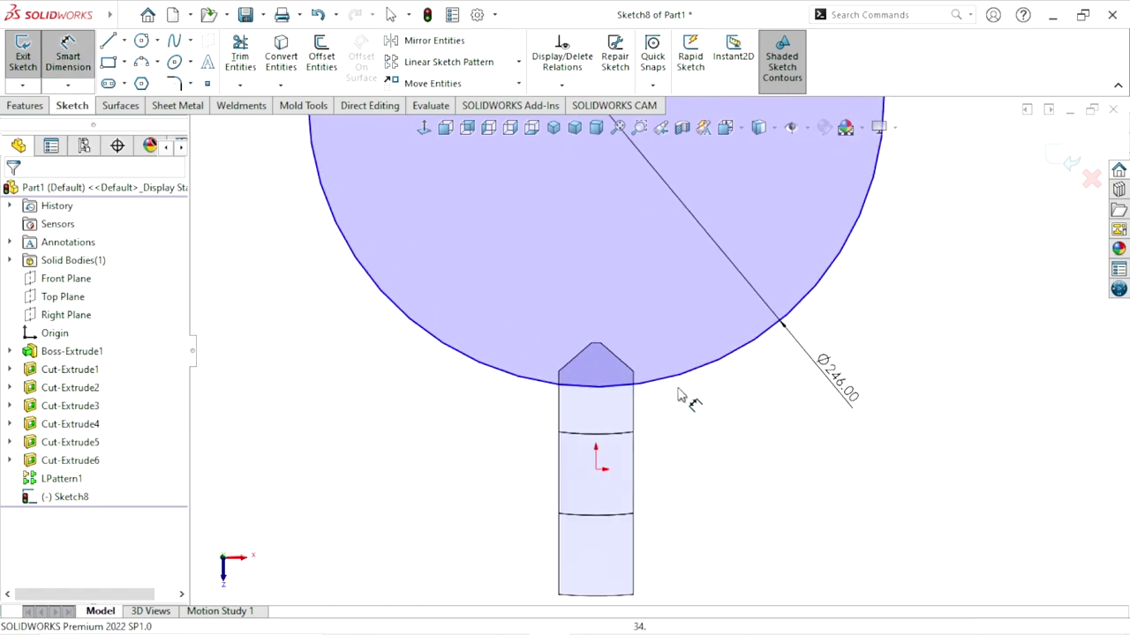
click(579, 434)
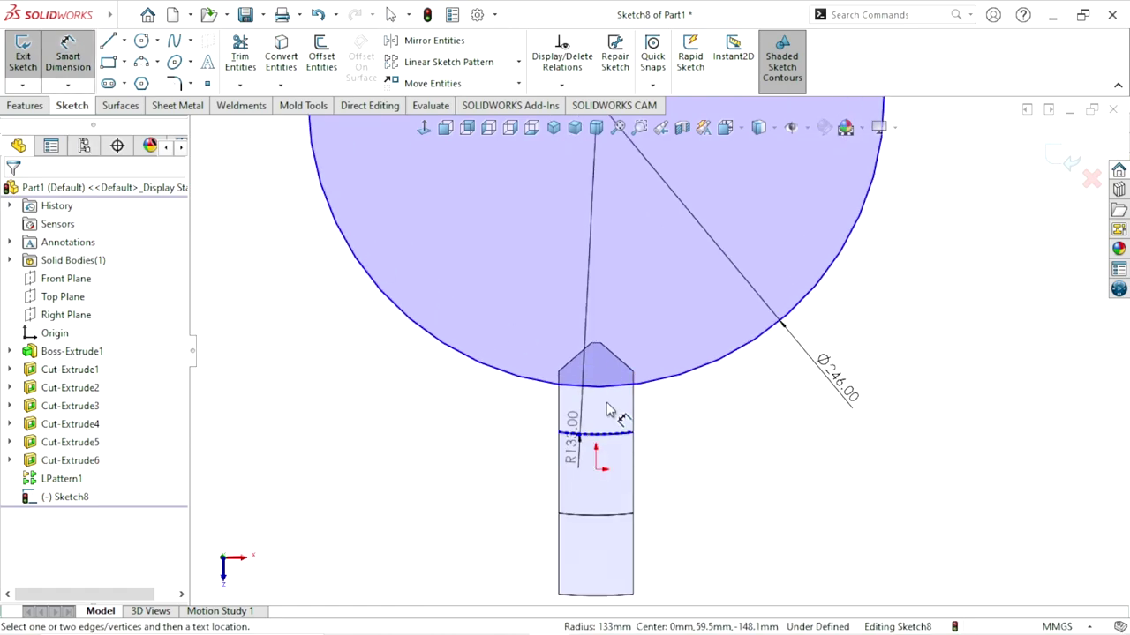
click(599, 388)
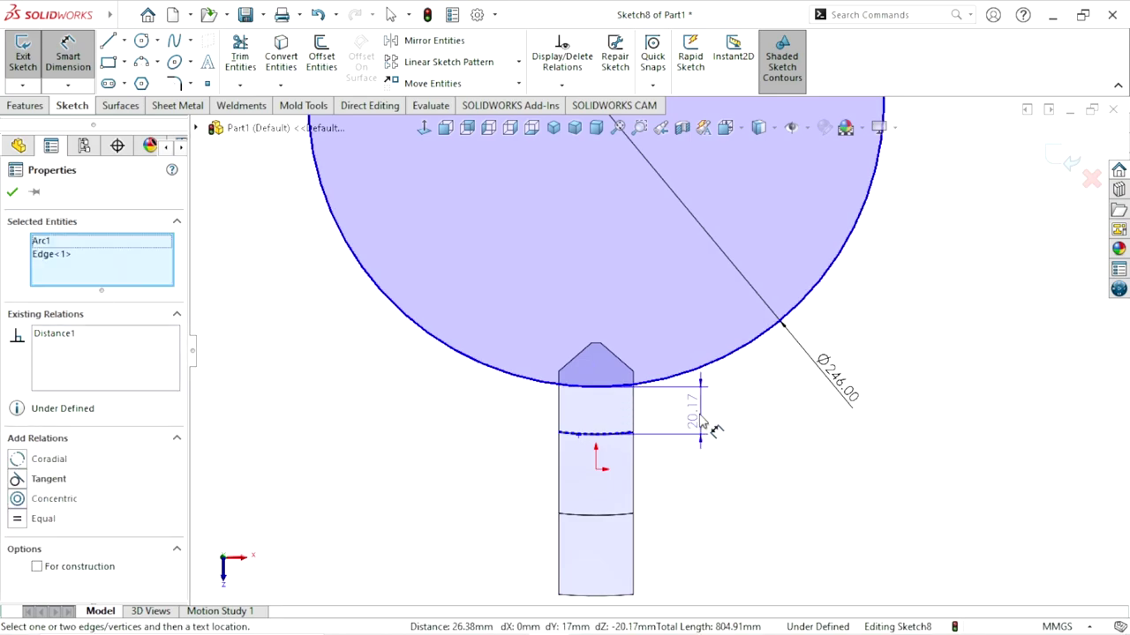
click(691, 413)
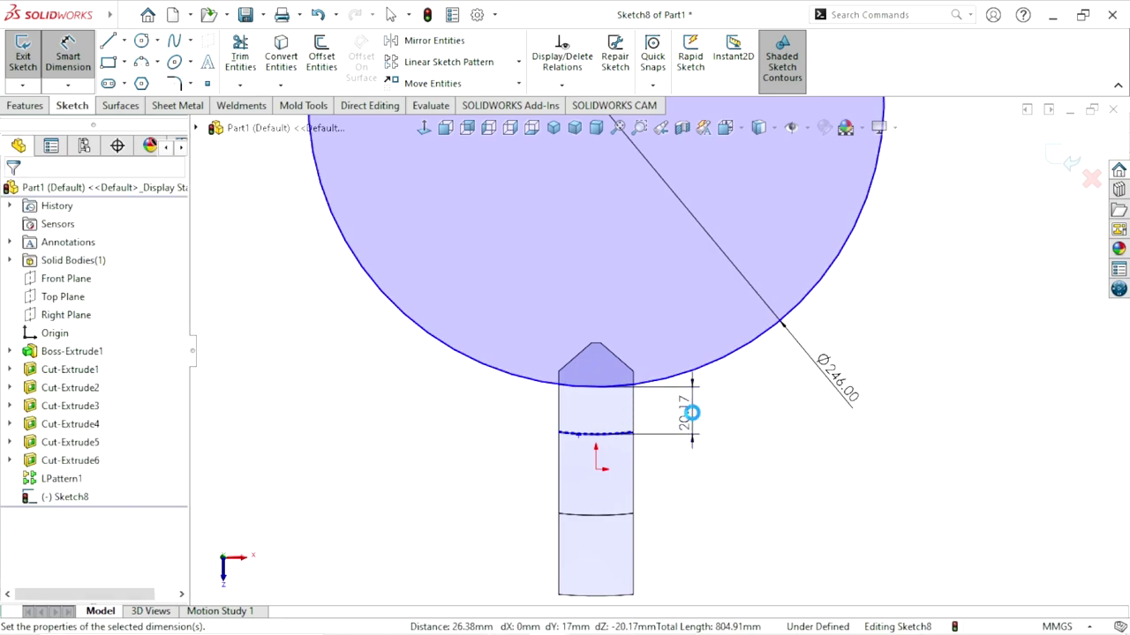
text(10.5)
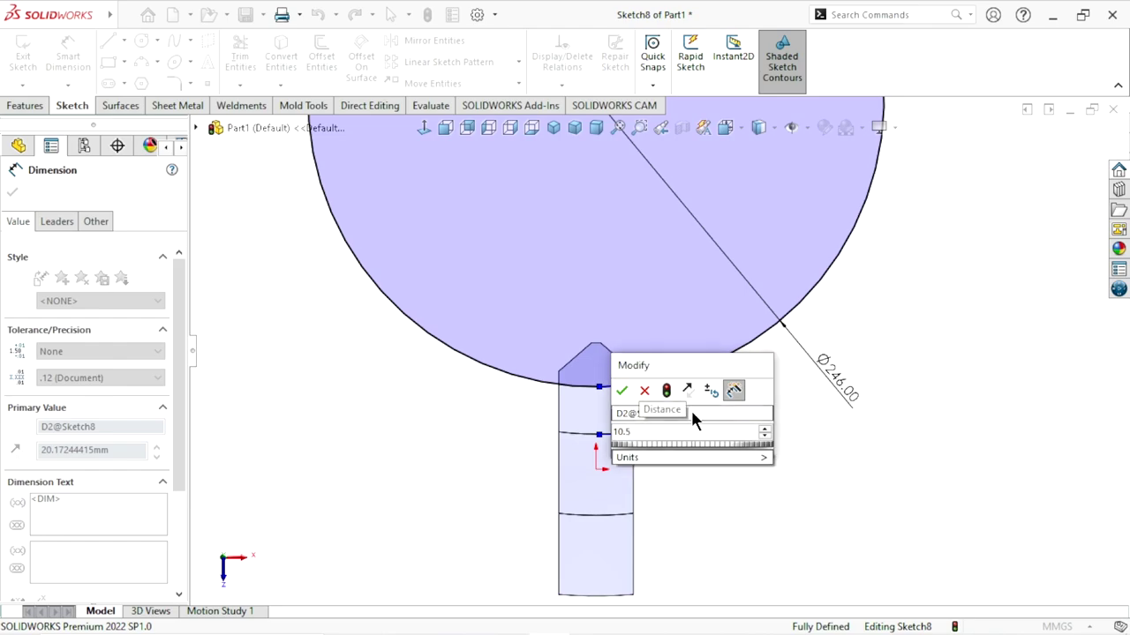
click(622, 392)
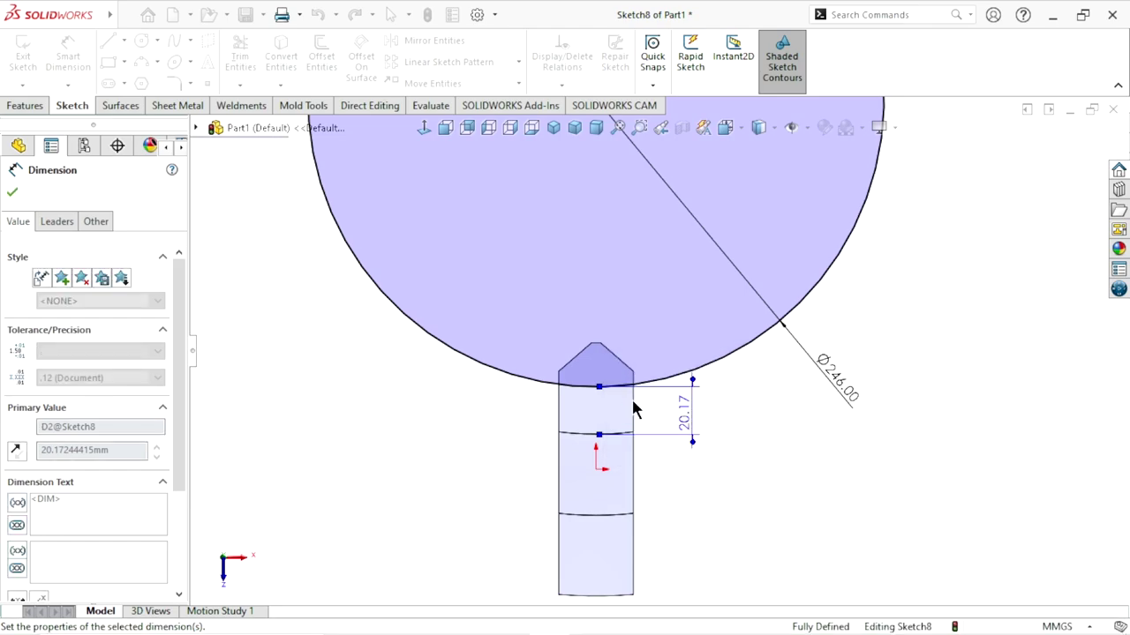
scroll(643, 415, up, 3)
scroll(651, 394, down, 2)
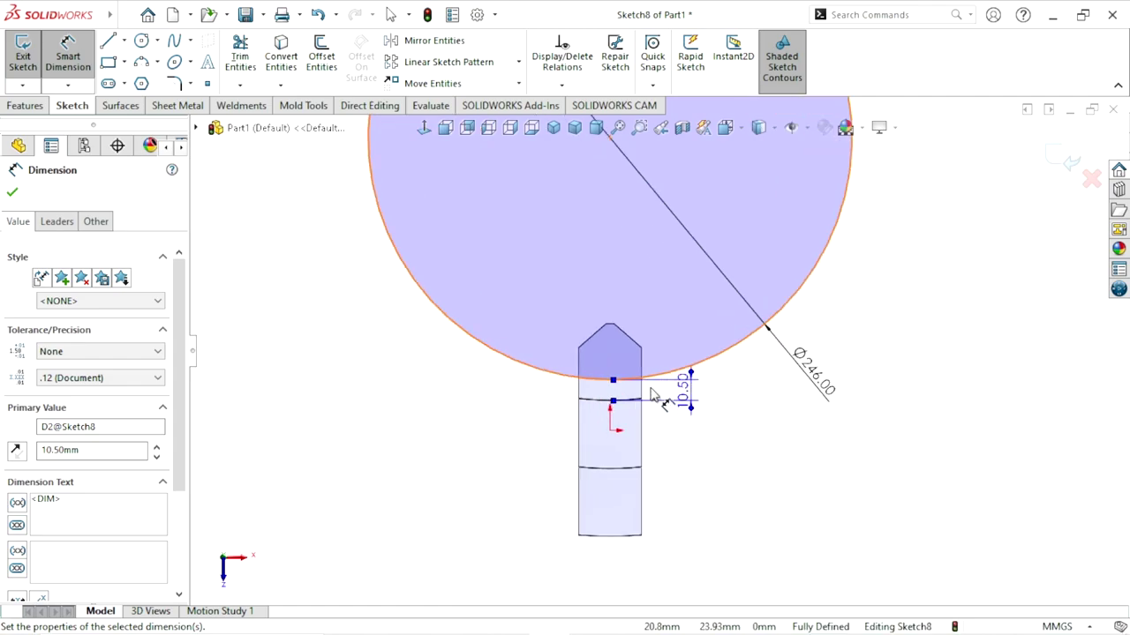
scroll(685, 386, up, 2)
scroll(764, 389, up, 2)
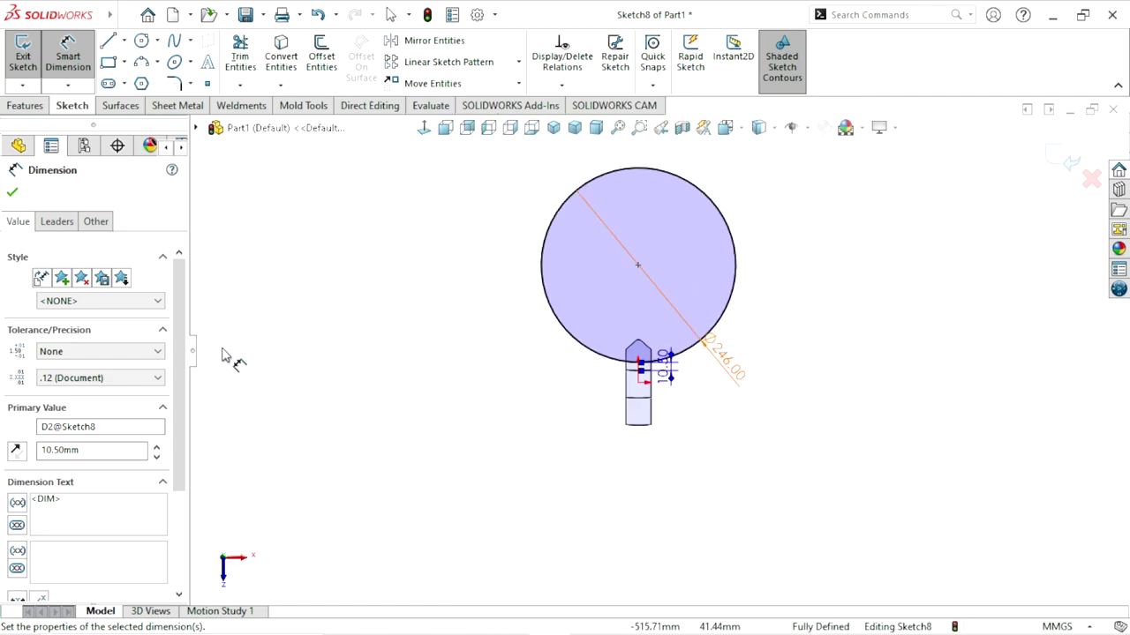
click(14, 193)
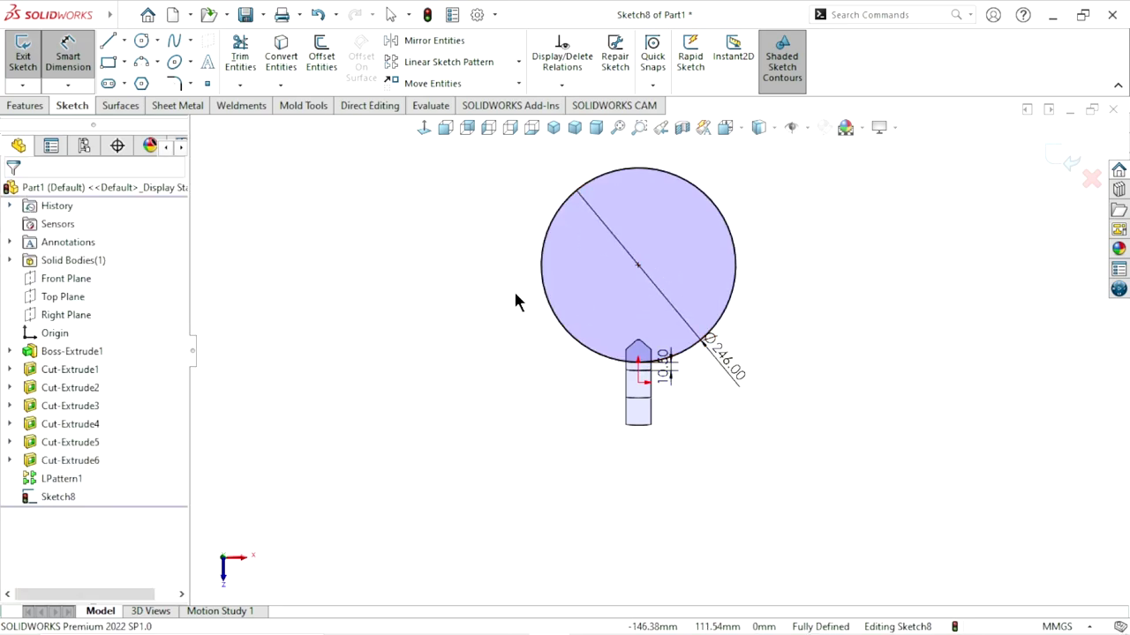
click(553, 127)
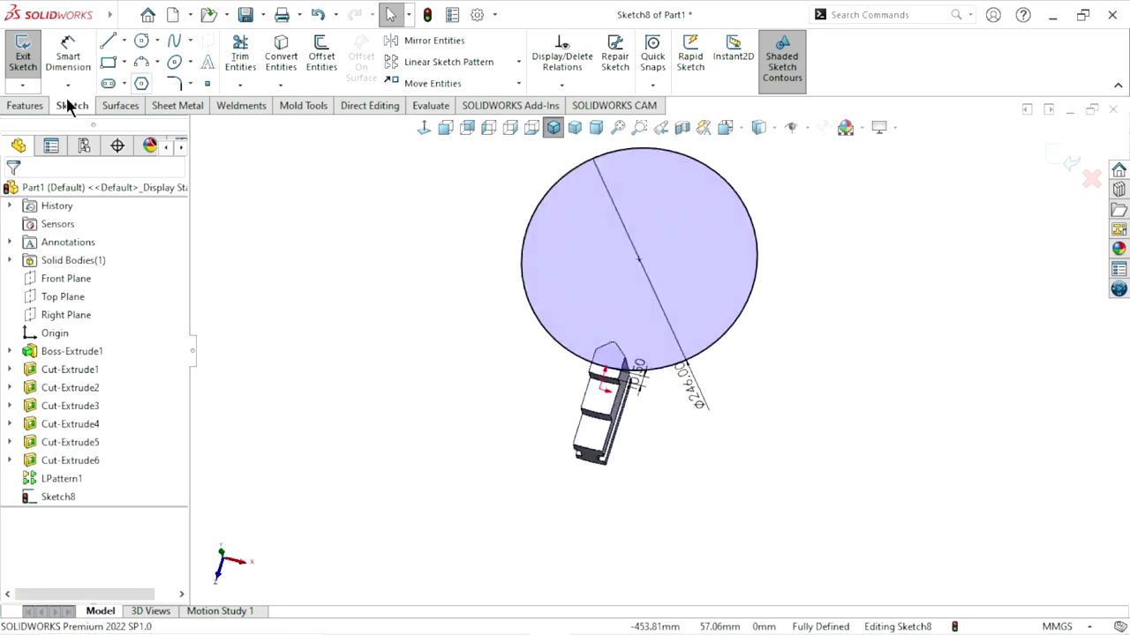
Step: Cut 1.5 mm blind with flipped side outside the 246 mm circle, creating Cut-Extrude7
click(41, 105)
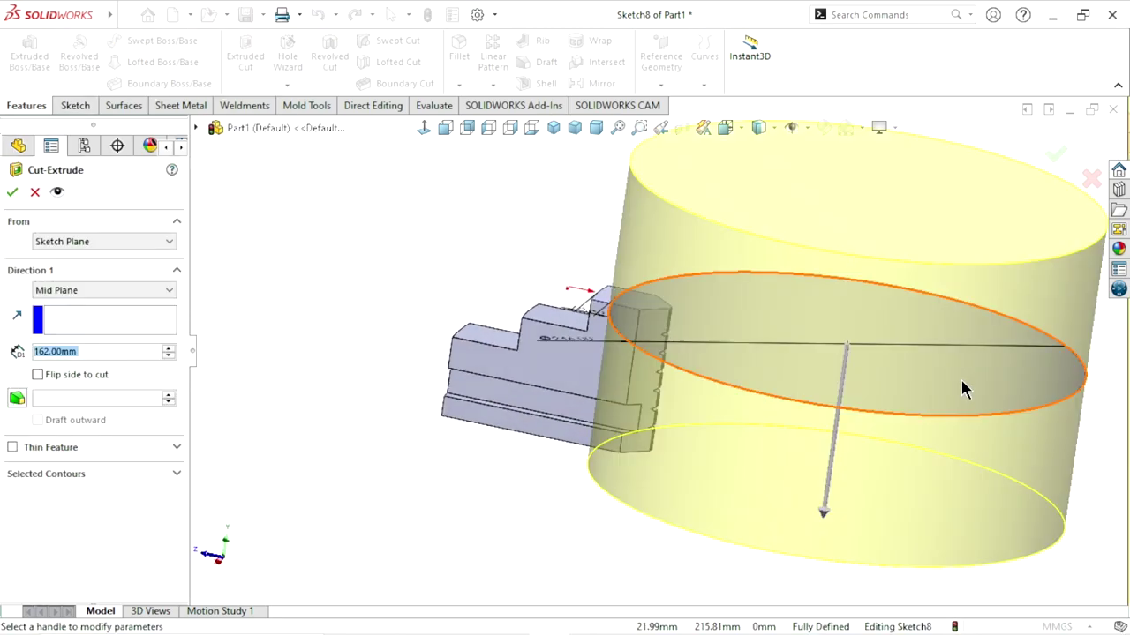
mouse_move(964, 391)
middle_down()
mouse_move(996, 396)
mouse_move(921, 302)
middle_up()
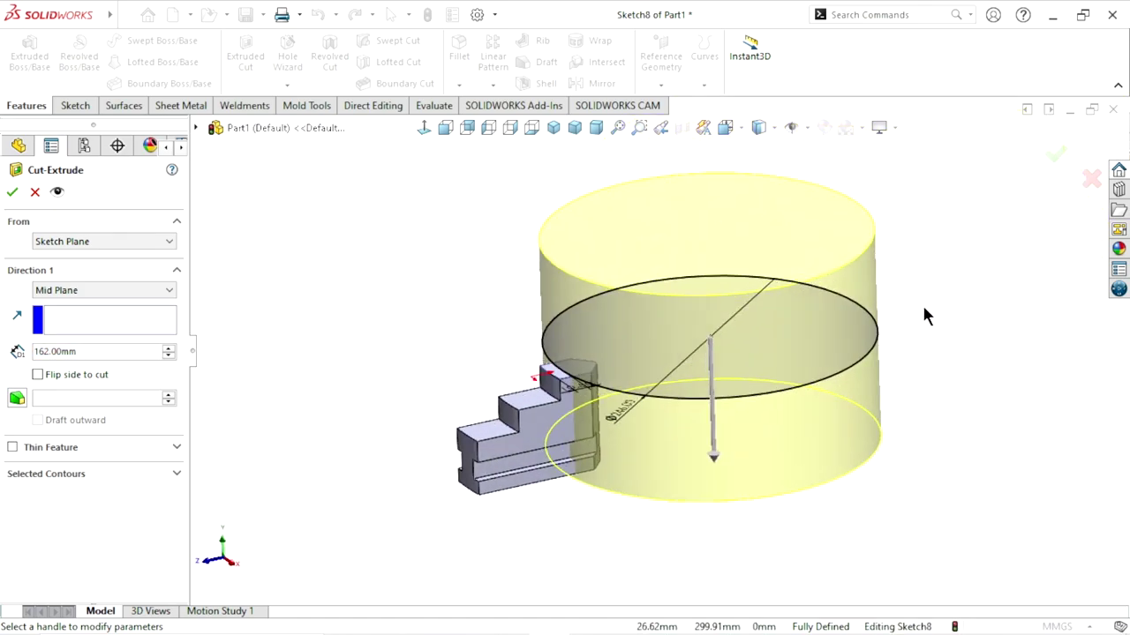
click(125, 294)
click(150, 302)
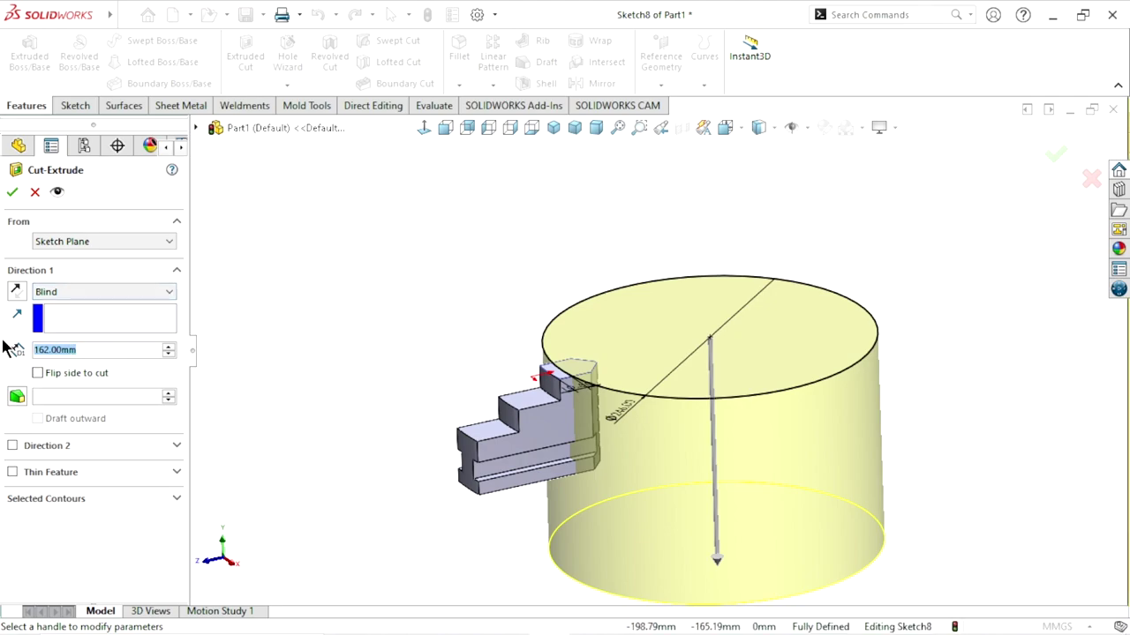
text(1.5)
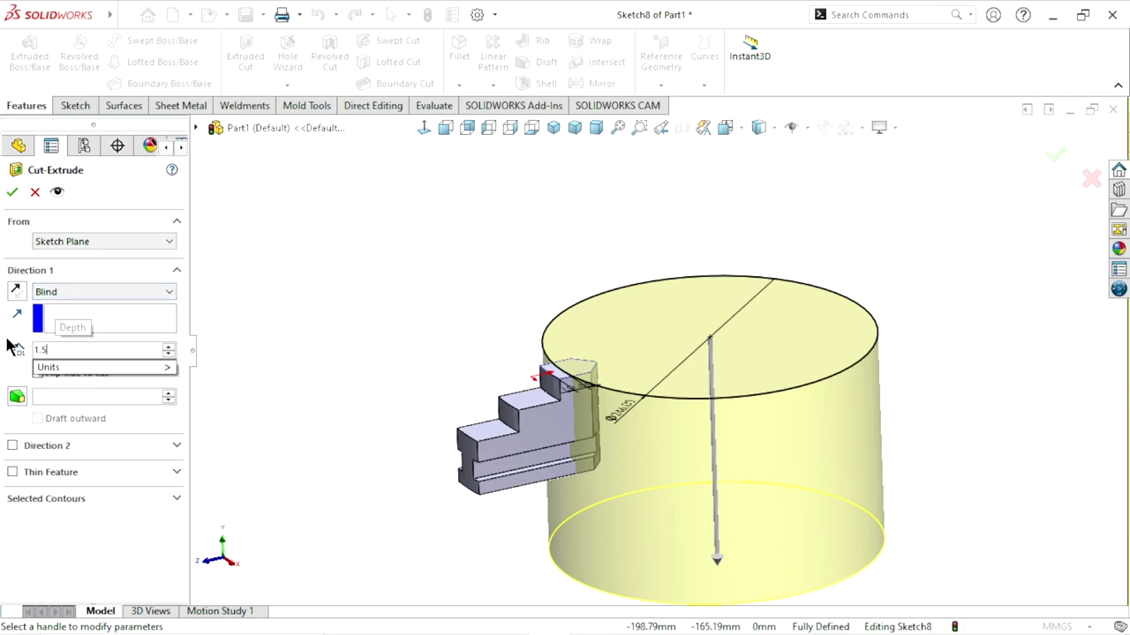
key(Return)
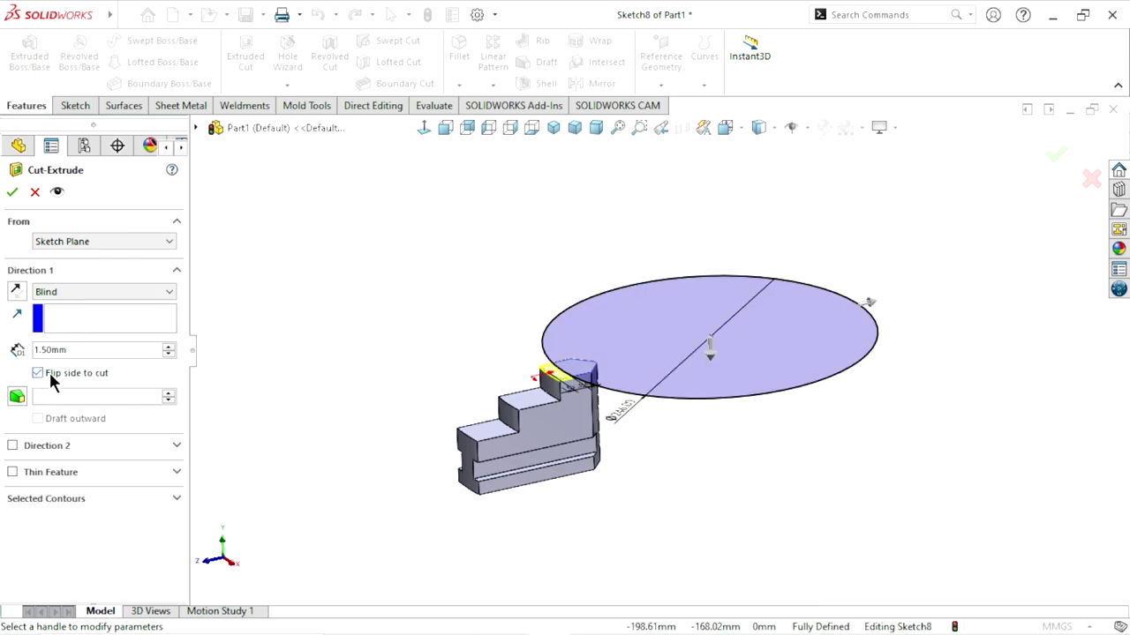
click(11, 192)
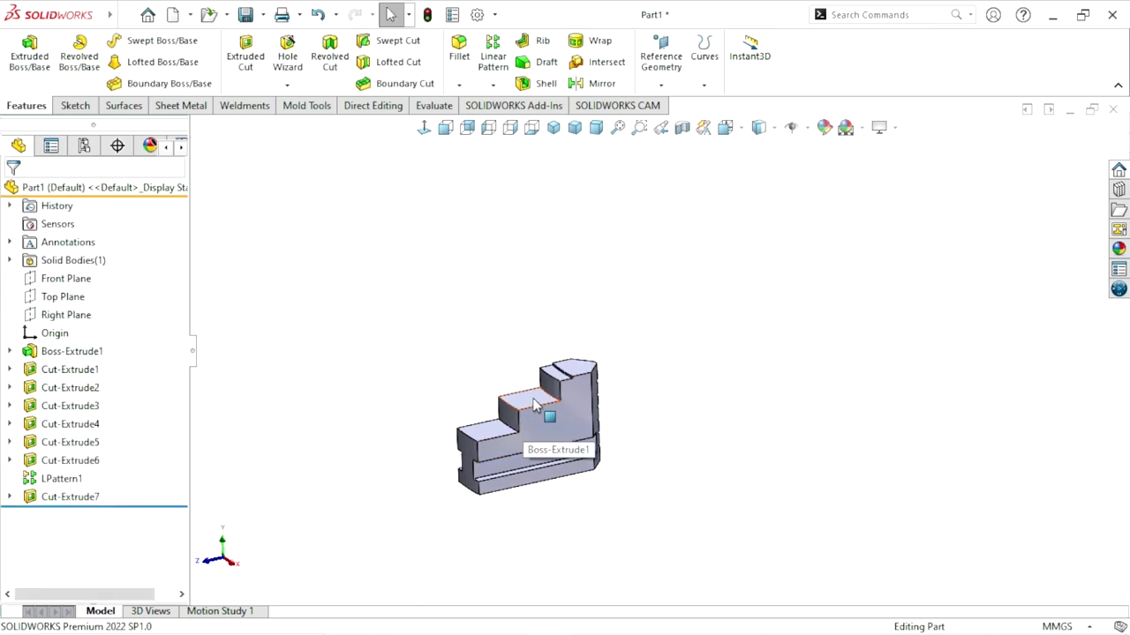
click(531, 400)
Step: Sketch a circle on the chosen face and dimension its diameter to 280 mm
click(607, 349)
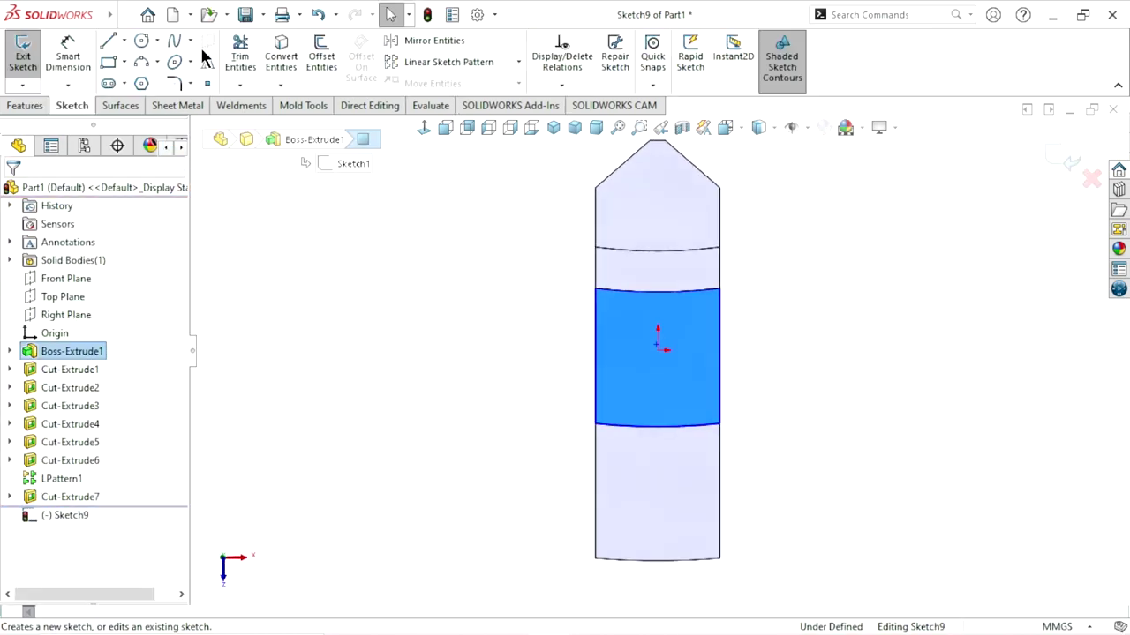
click(144, 41)
scroll(649, 336, up, 3)
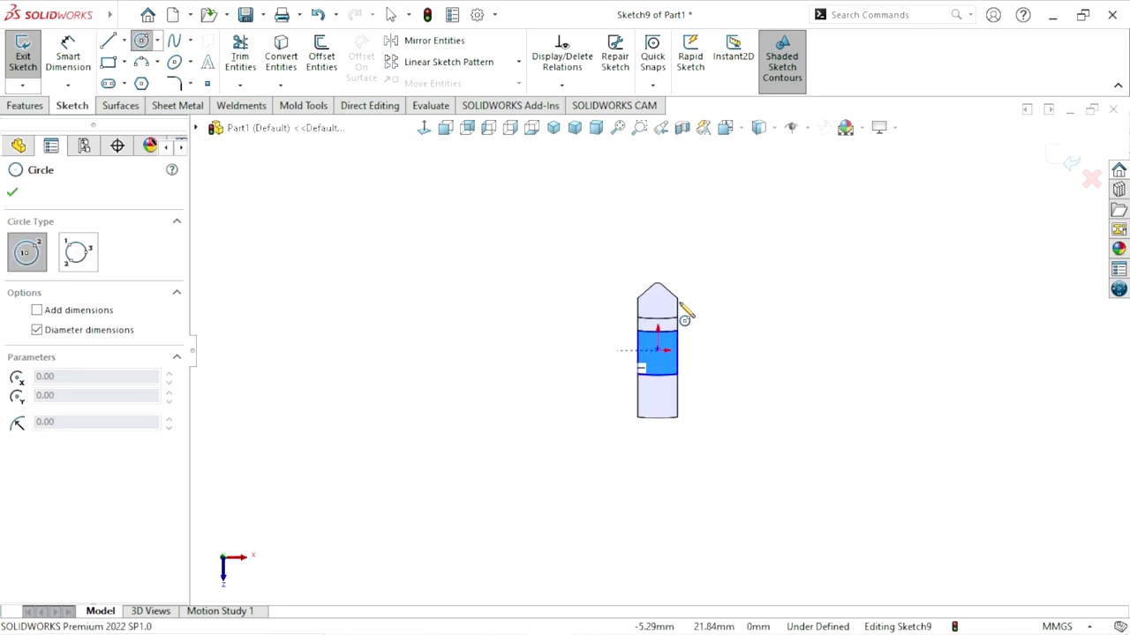
click(654, 169)
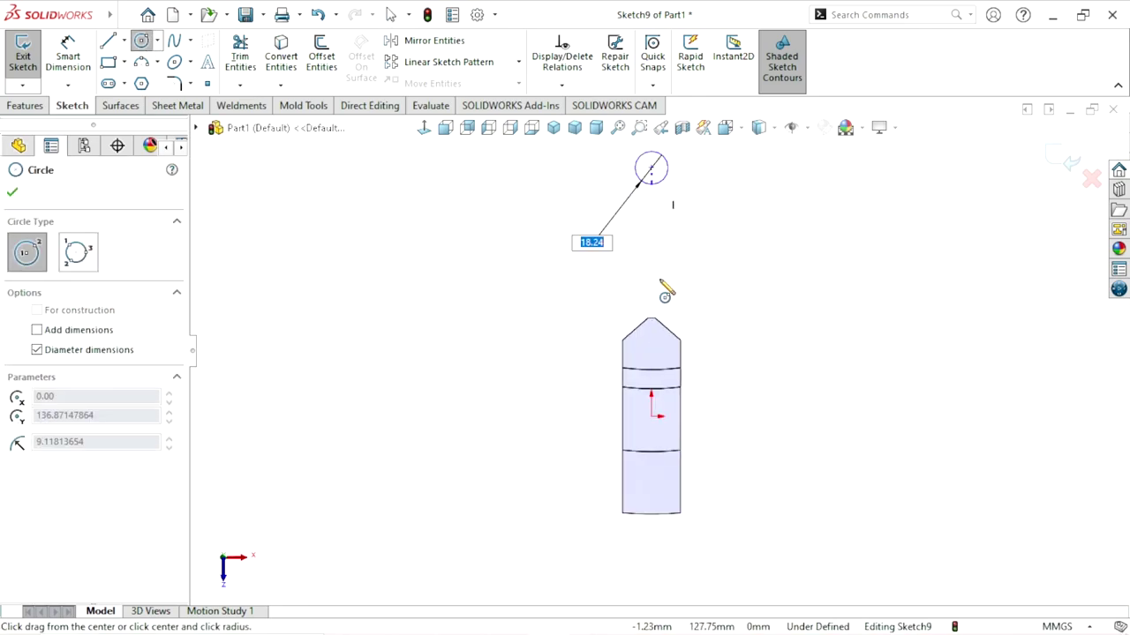
click(664, 446)
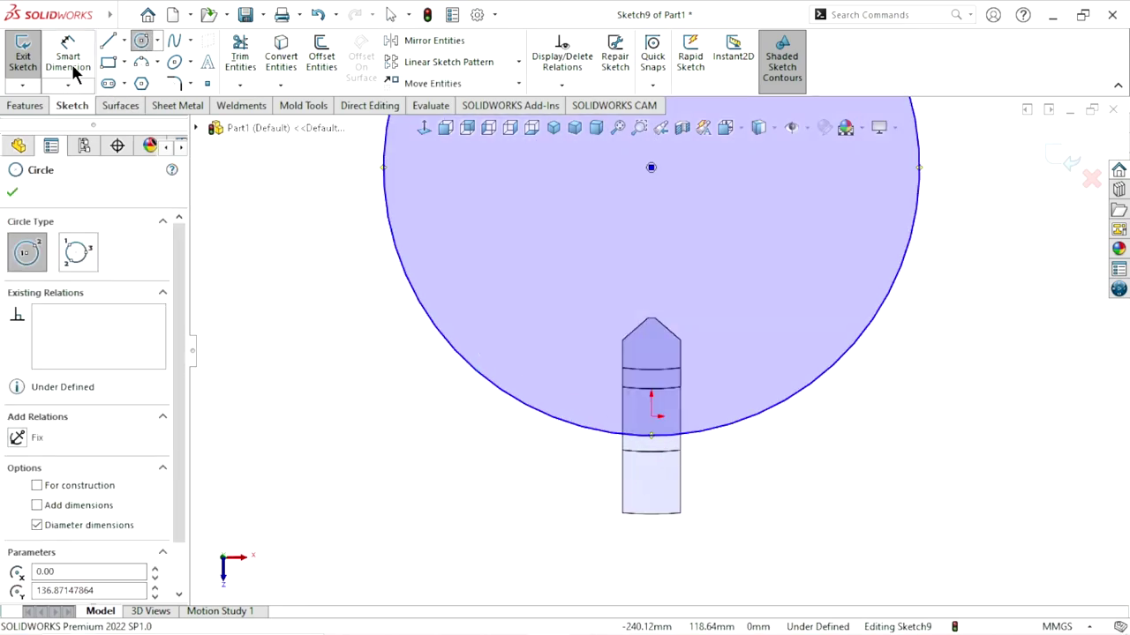
click(68, 55)
click(757, 420)
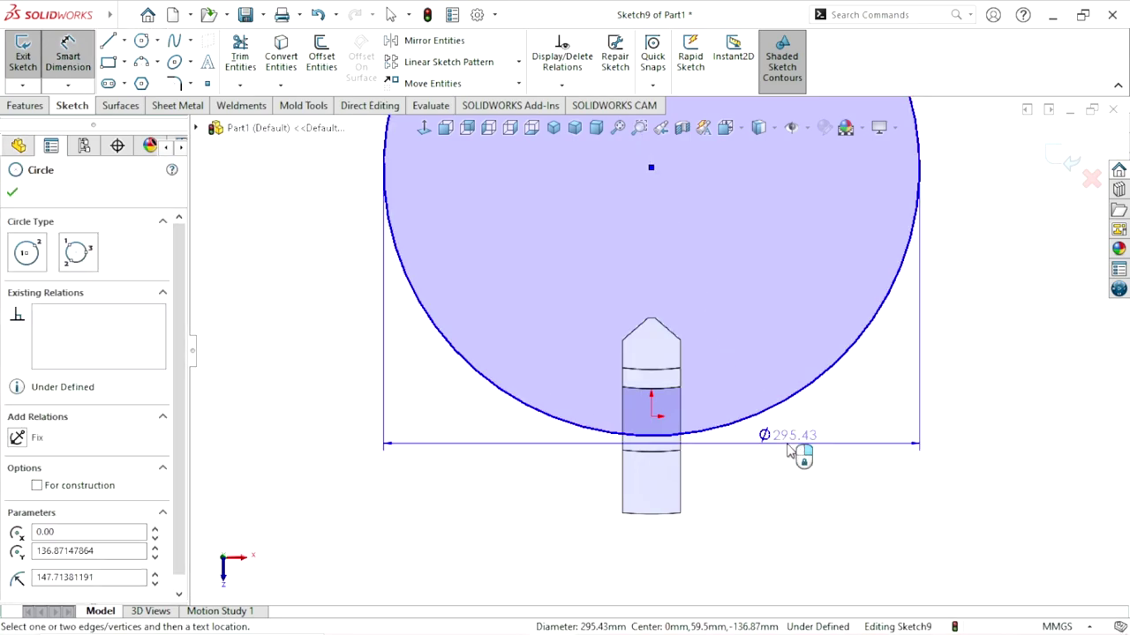
click(790, 445)
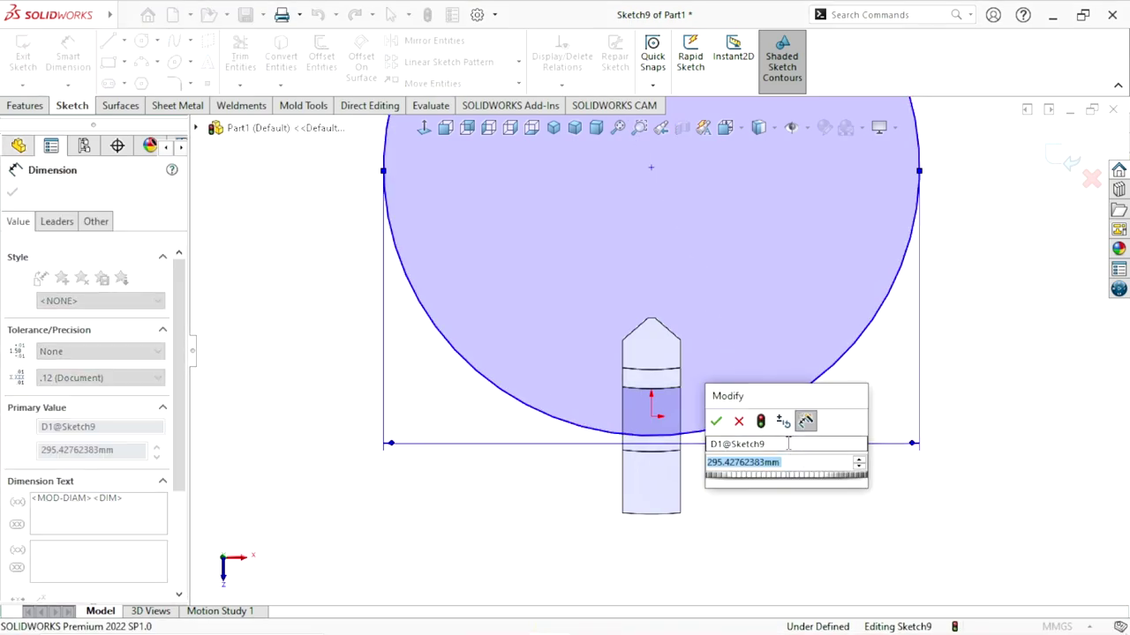
text(280)
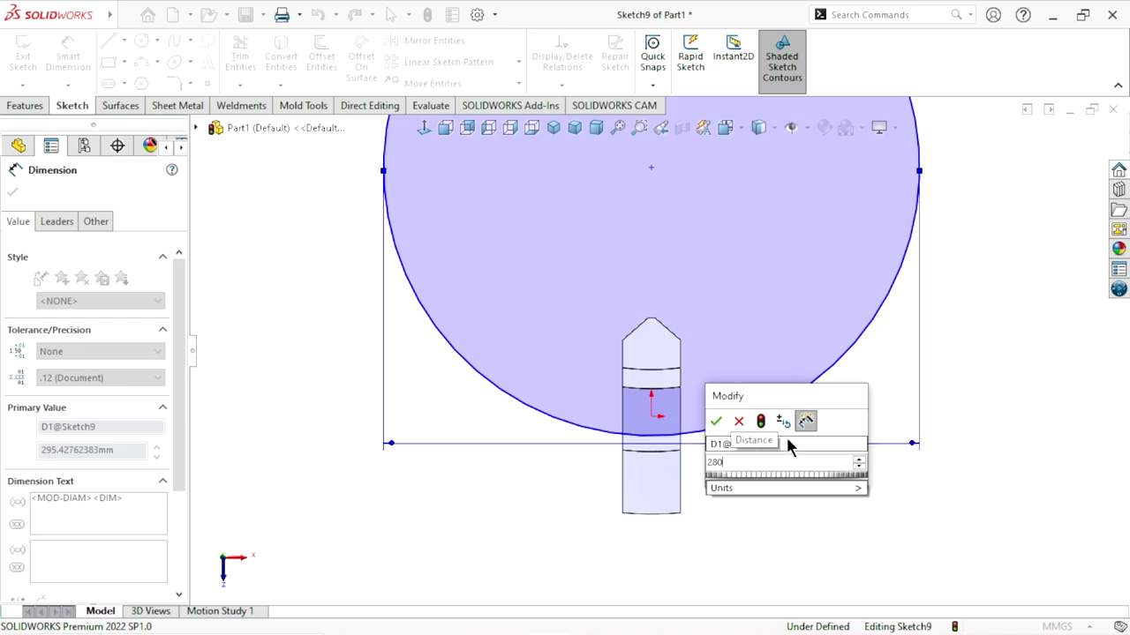
click(716, 421)
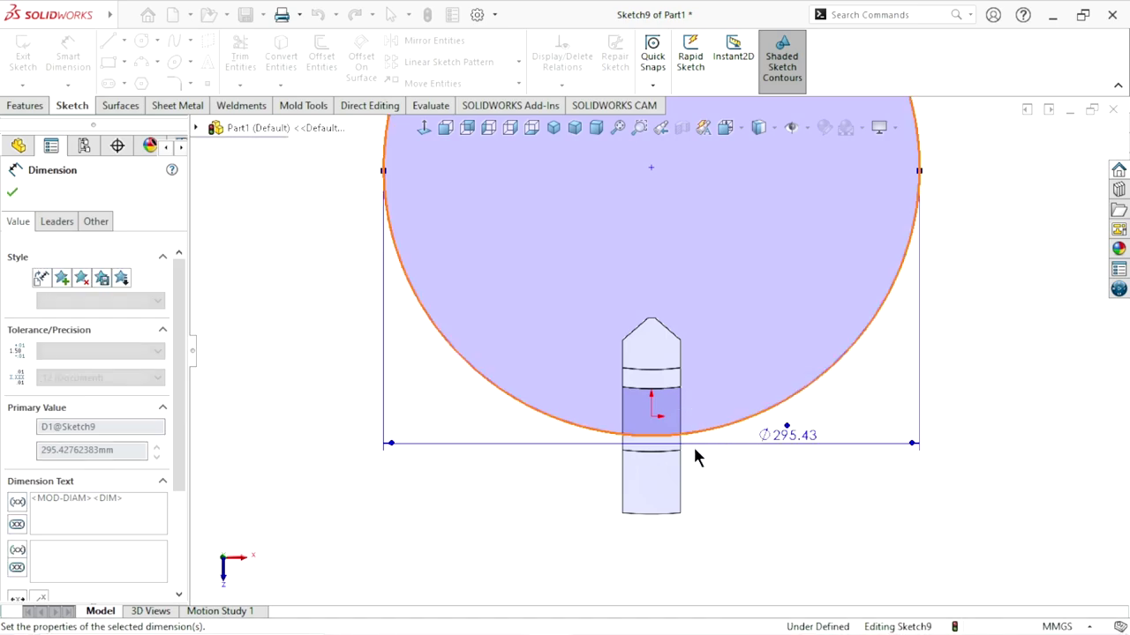
scroll(724, 460, down, 1)
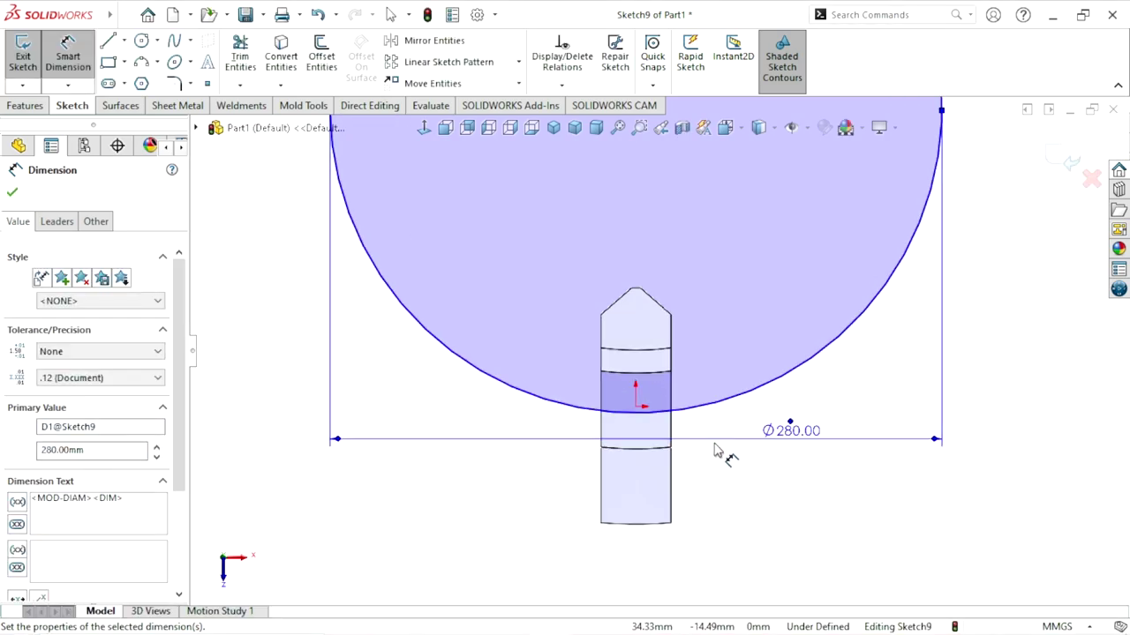
click(12, 194)
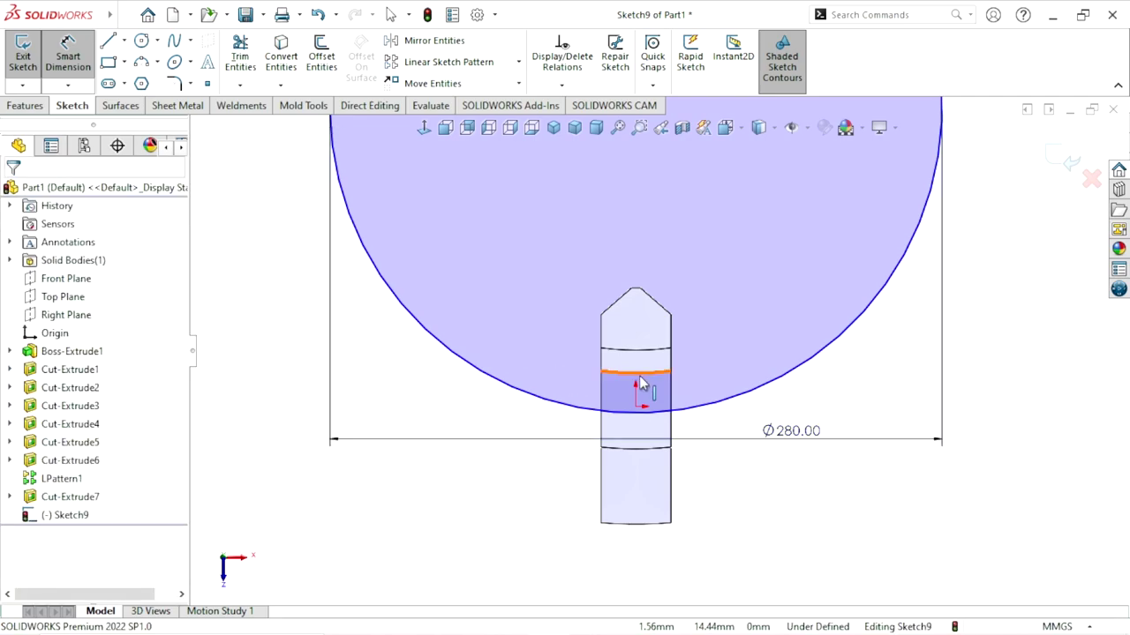
key(Escape)
scroll(643, 391, up, 2)
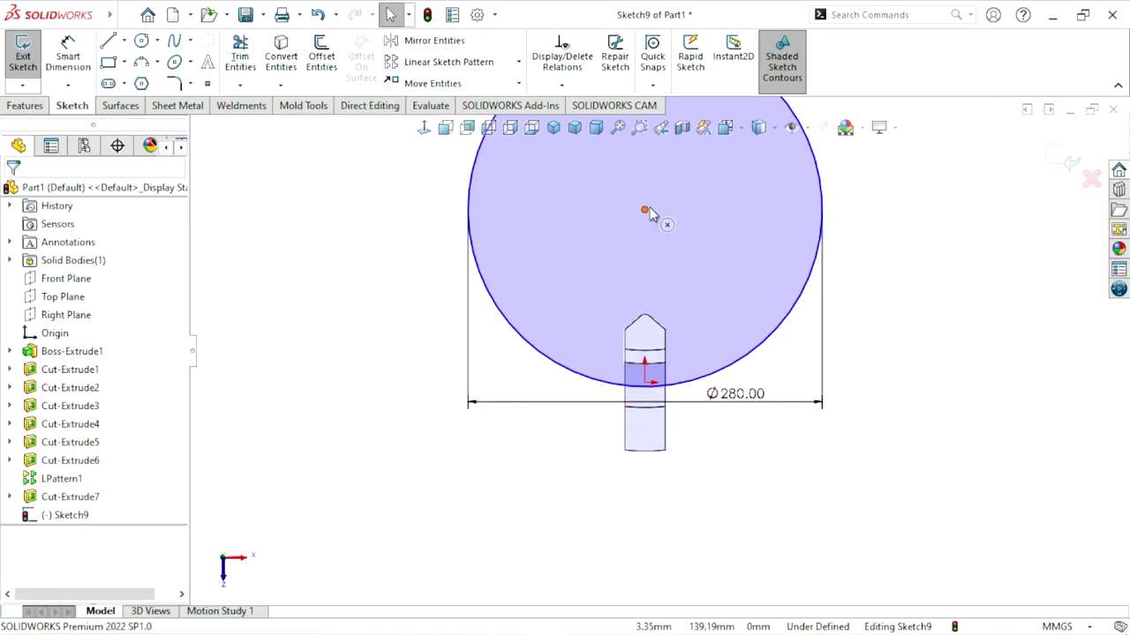
Step: Make the circle centre vertical with the origin
click(644, 212)
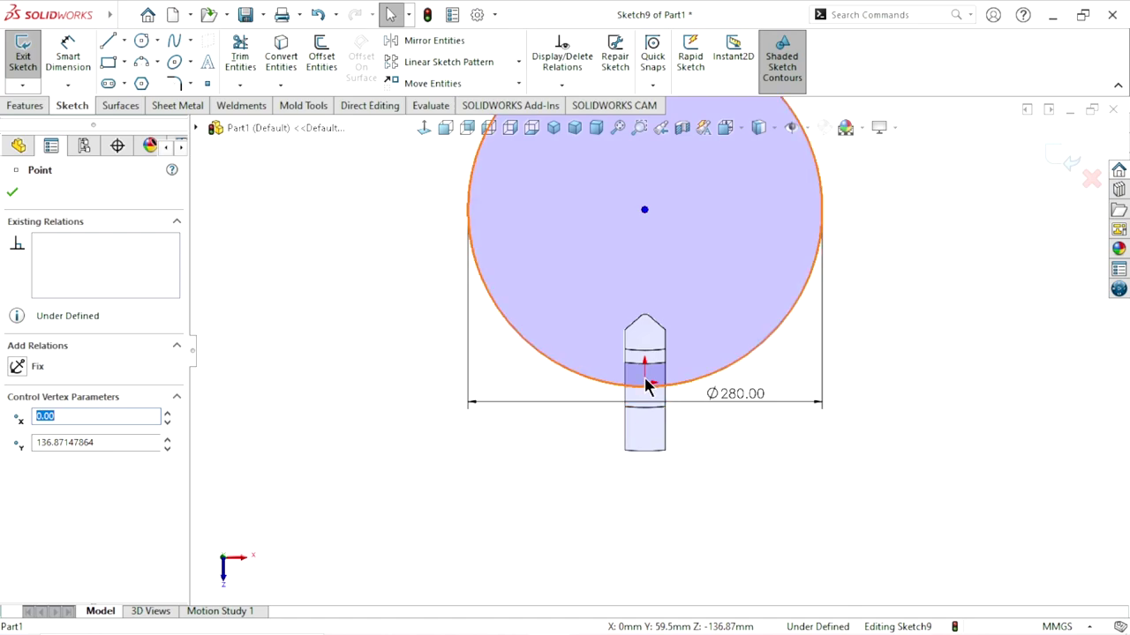
ctrl+click(646, 382)
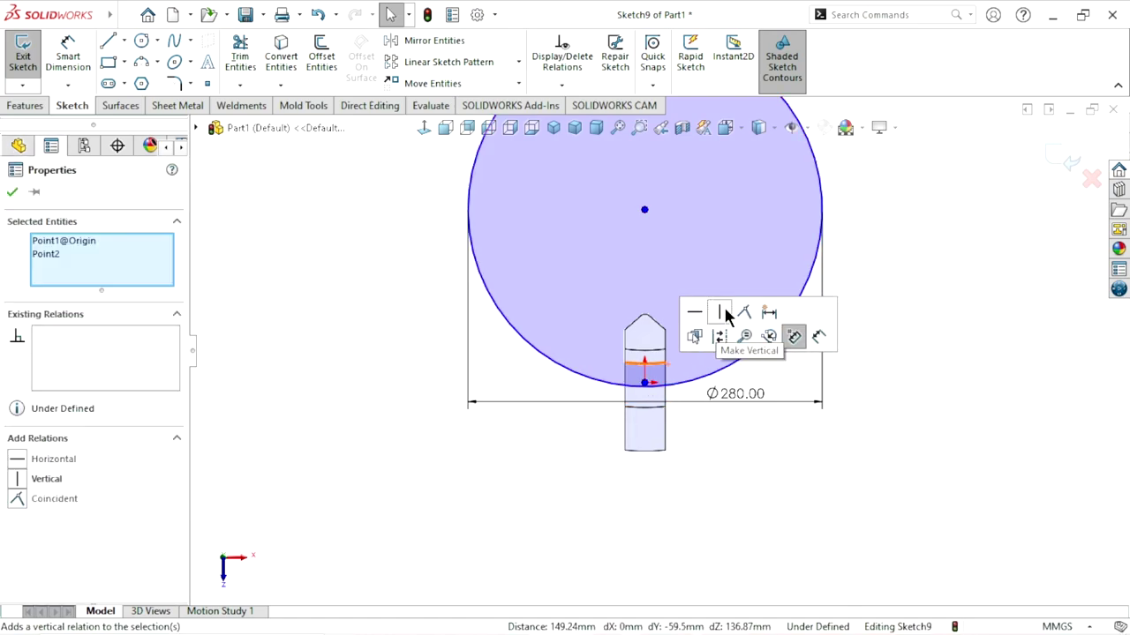
click(726, 318)
click(880, 448)
scroll(720, 399, down, 3)
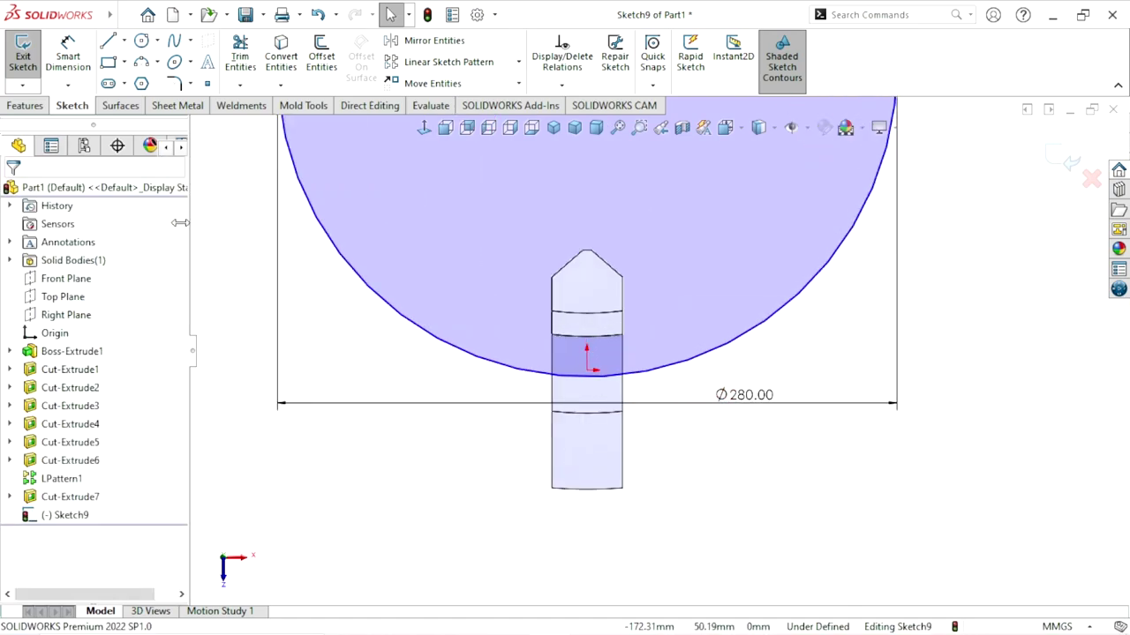
Step: Set the arc 10.5 mm from the groove edge to fully define Sketch9
click(63, 45)
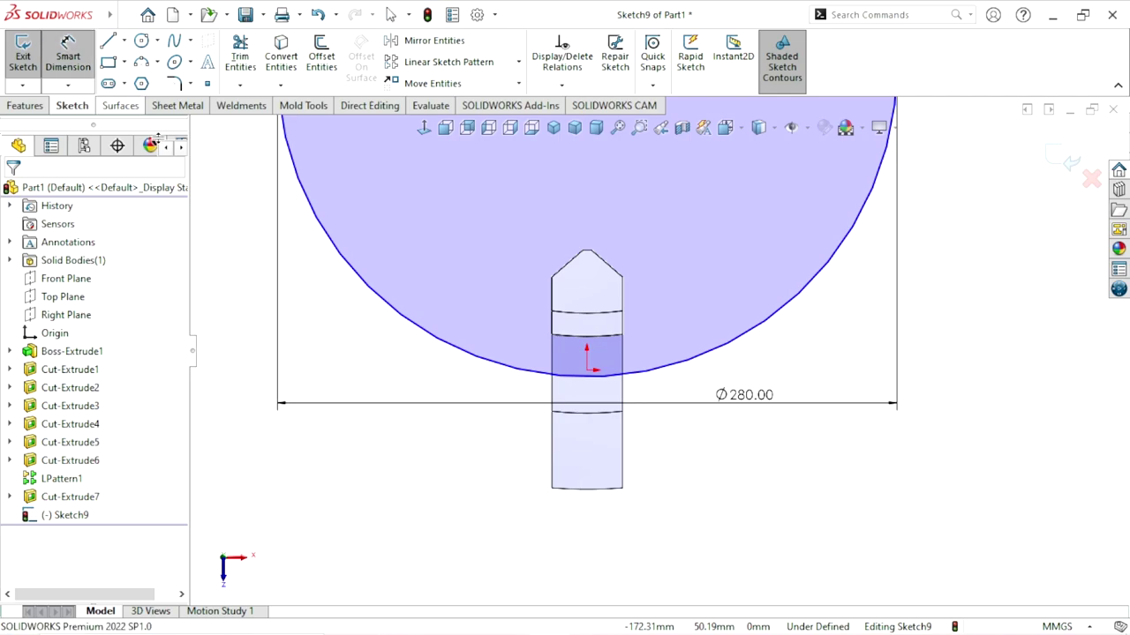
click(575, 418)
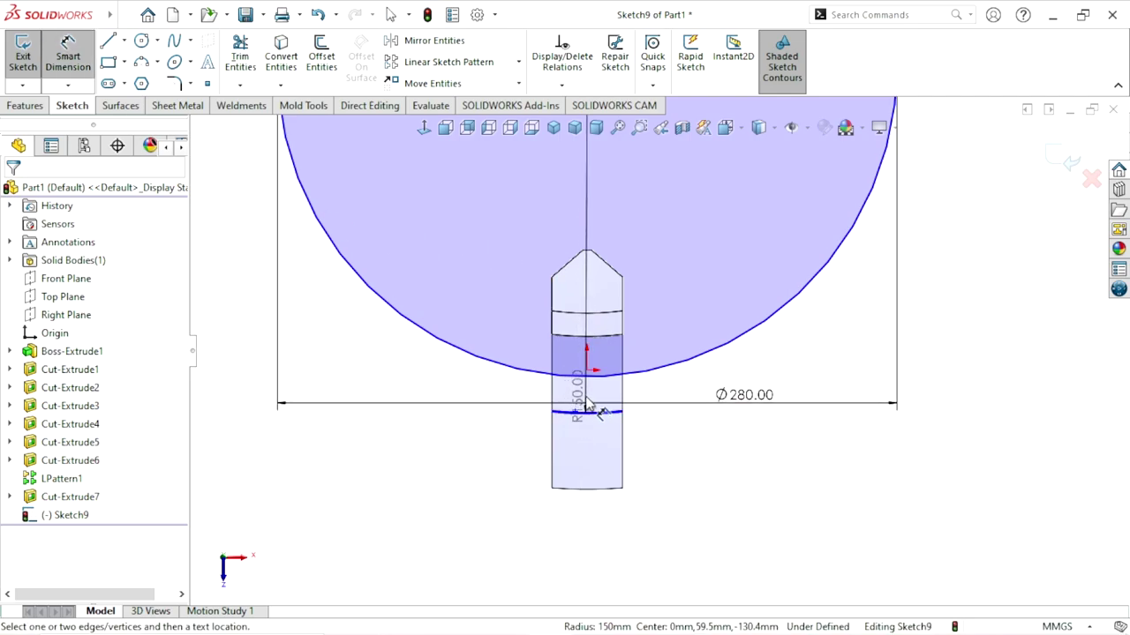
click(578, 411)
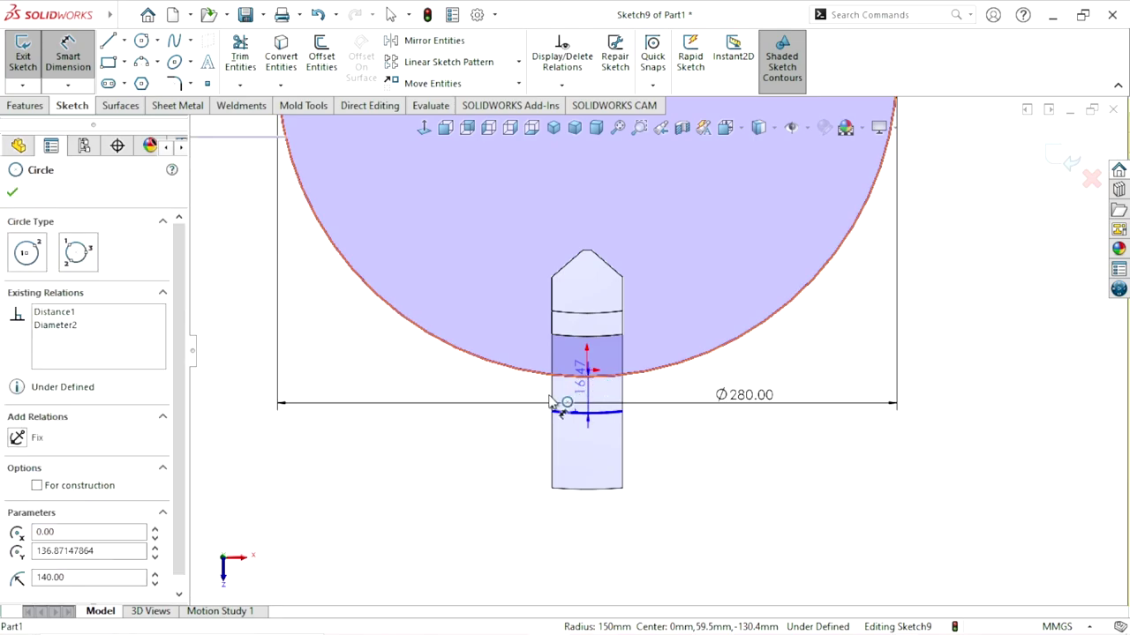
click(664, 444)
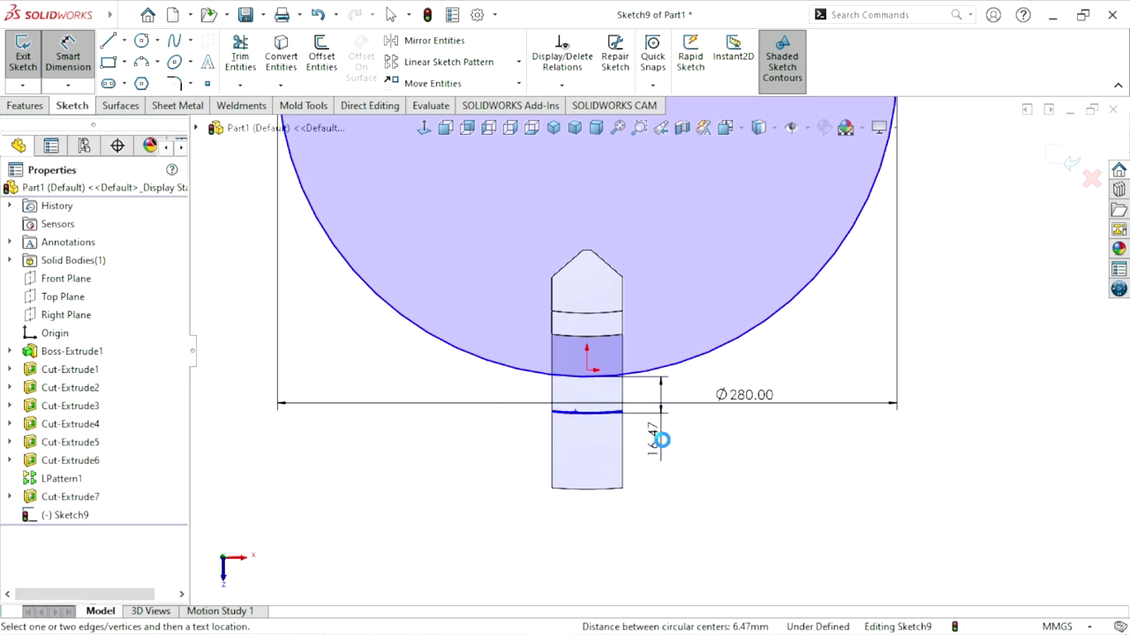
text(10.5)
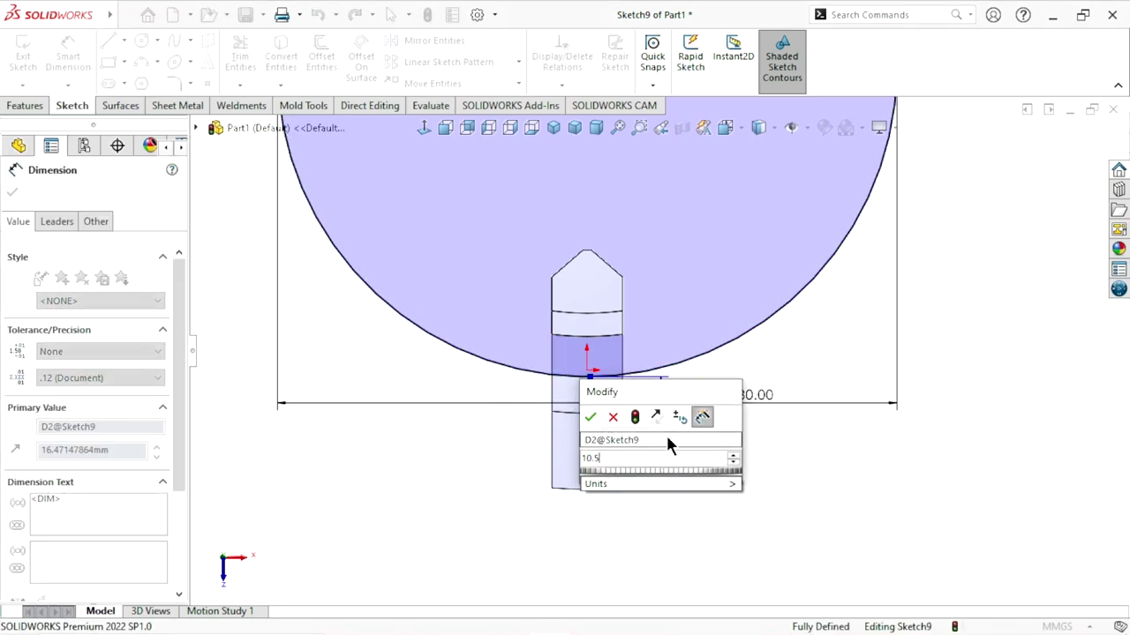
click(590, 416)
scroll(739, 431, up, 3)
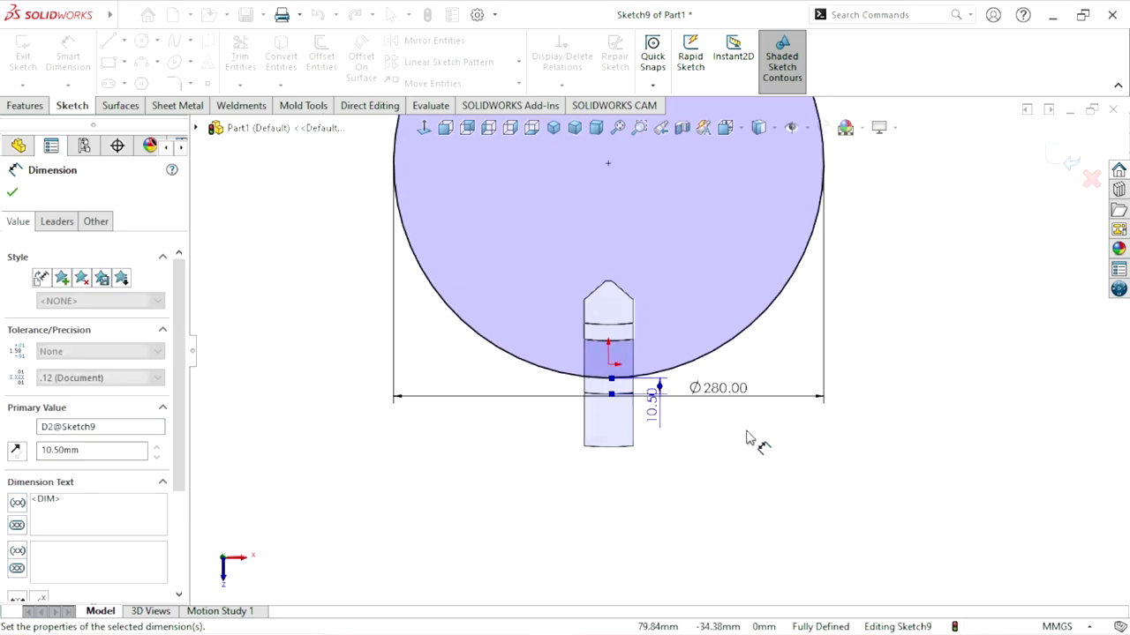
click(553, 127)
Step: Cut the Ø280 circle 1.50 mm blind with flipped side, creating Cut-Extrude8
click(12, 192)
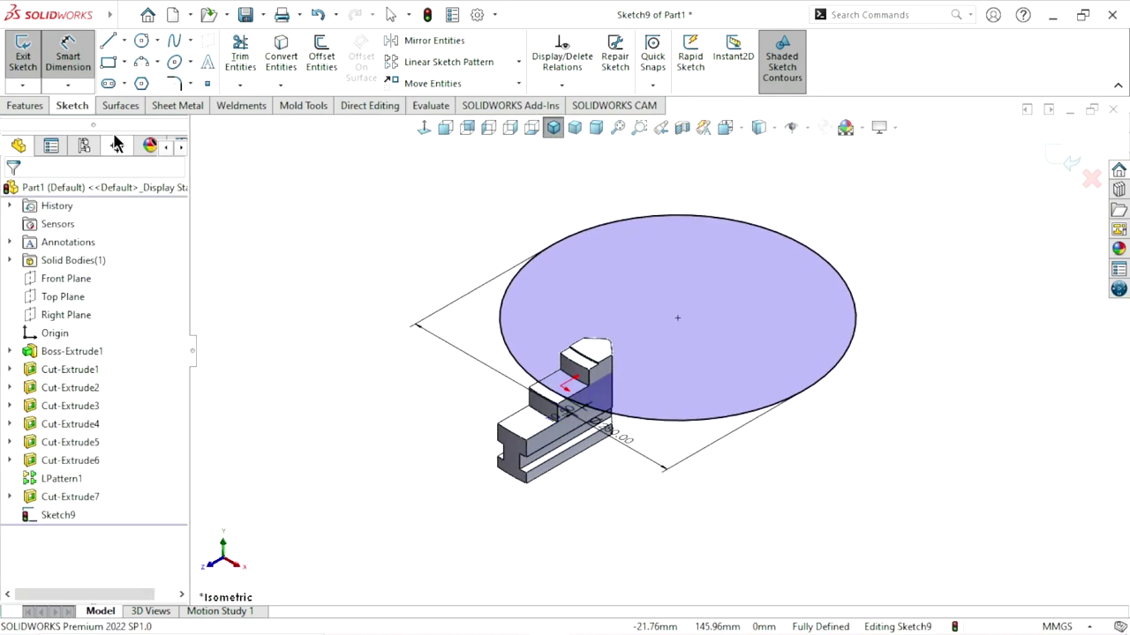
click(26, 108)
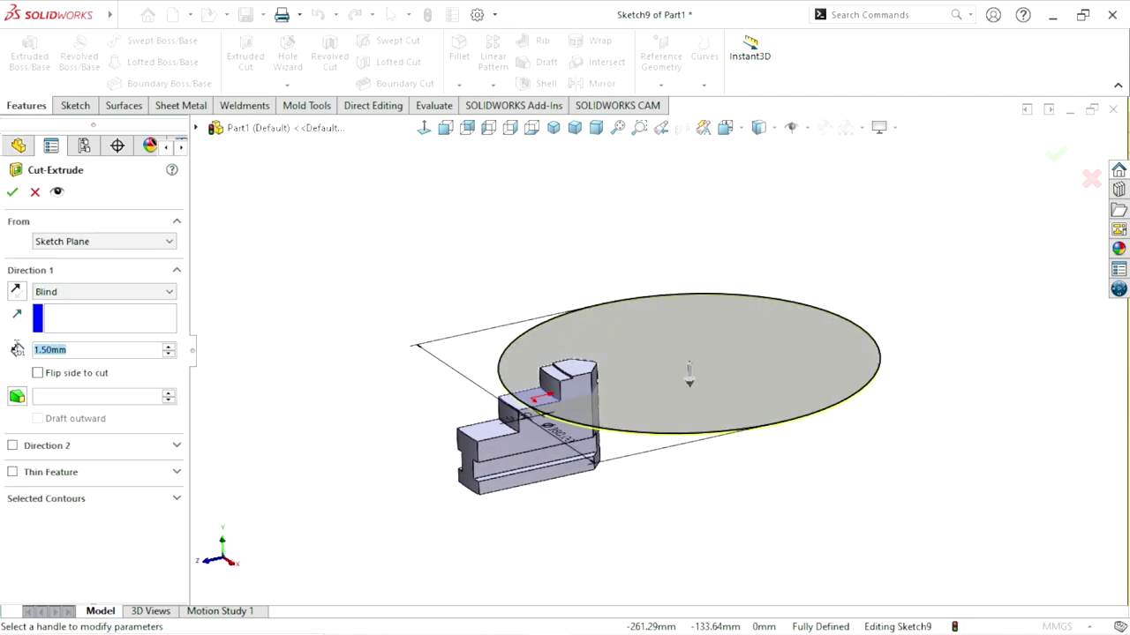
click(38, 373)
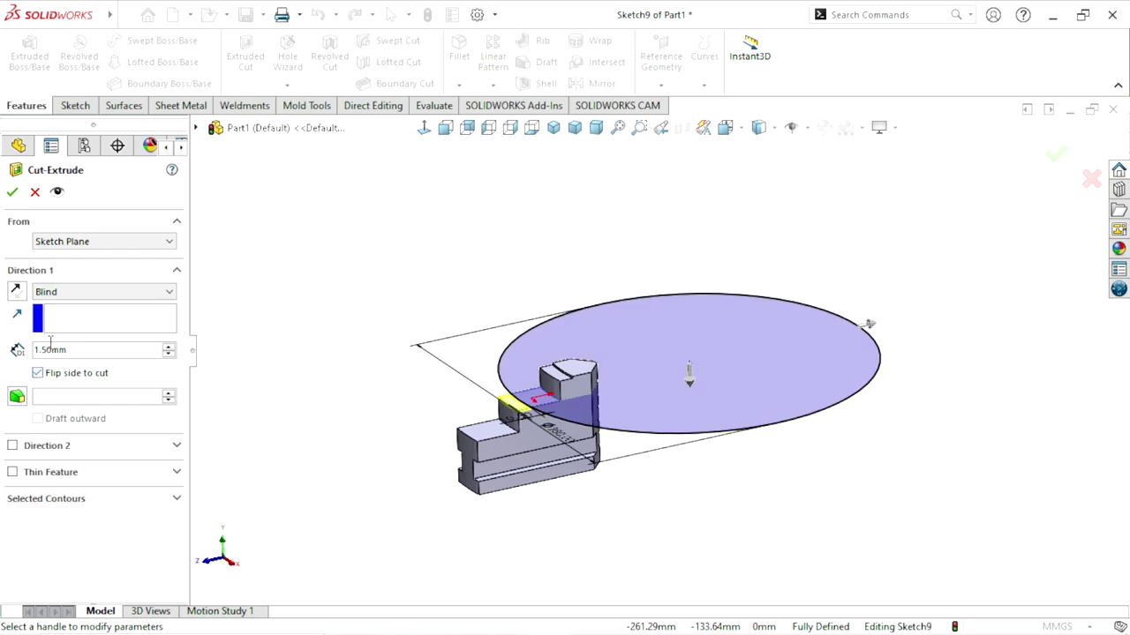
key(Return)
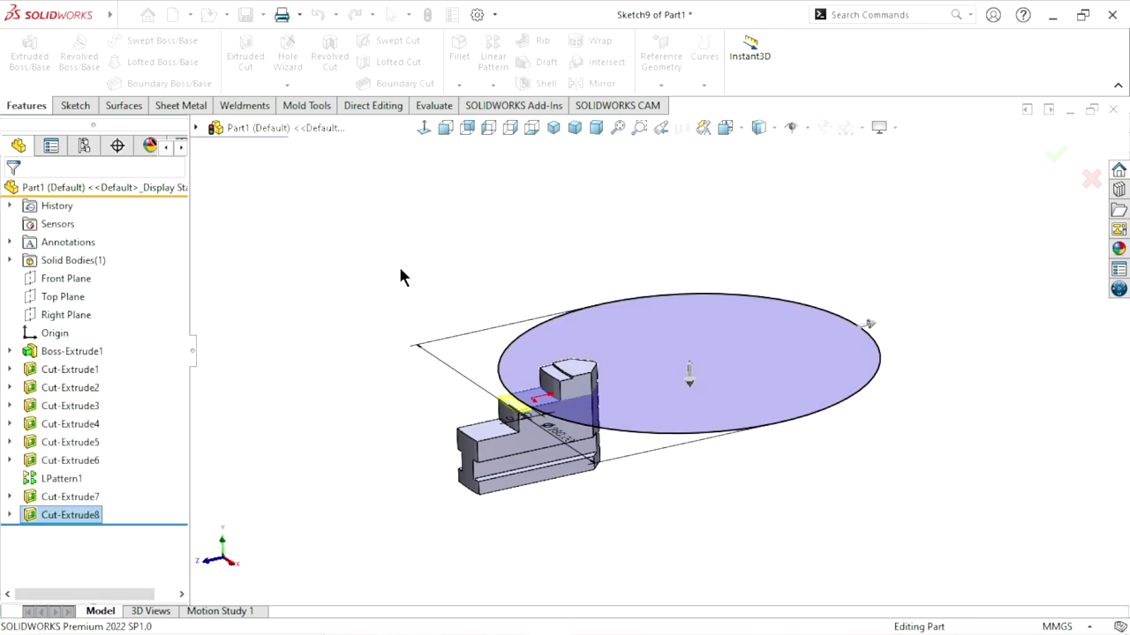
middle_drag(630, 383, 671, 441)
scroll(563, 411, down, 3)
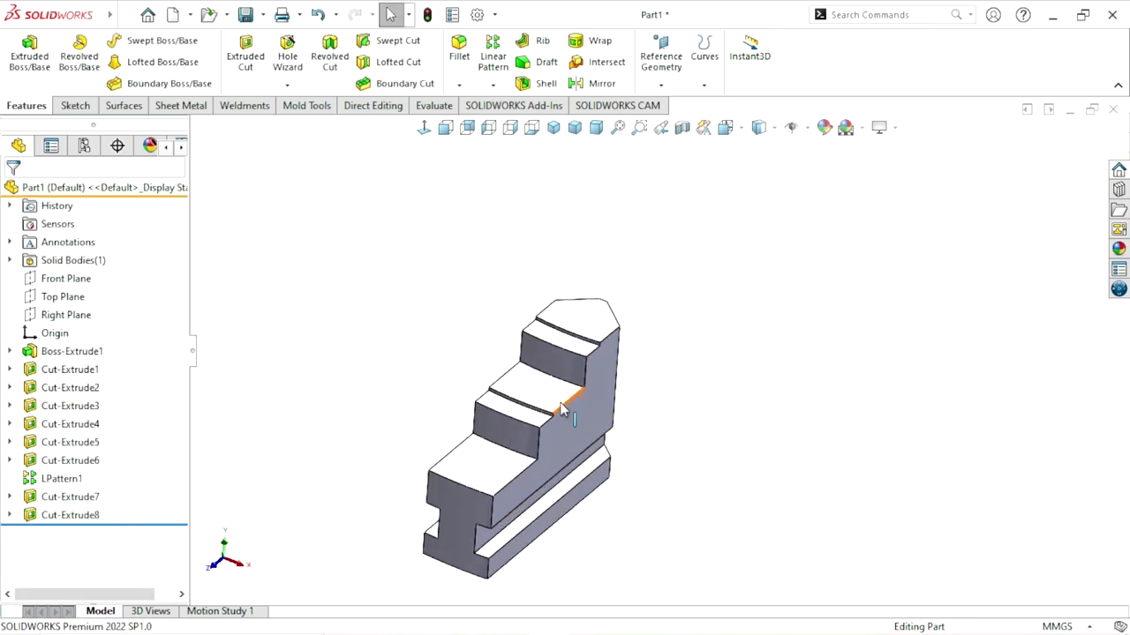
click(472, 466)
Step: On the selected face, sketch a circle centred on the centreline and dimension it Ø380 mm
click(523, 417)
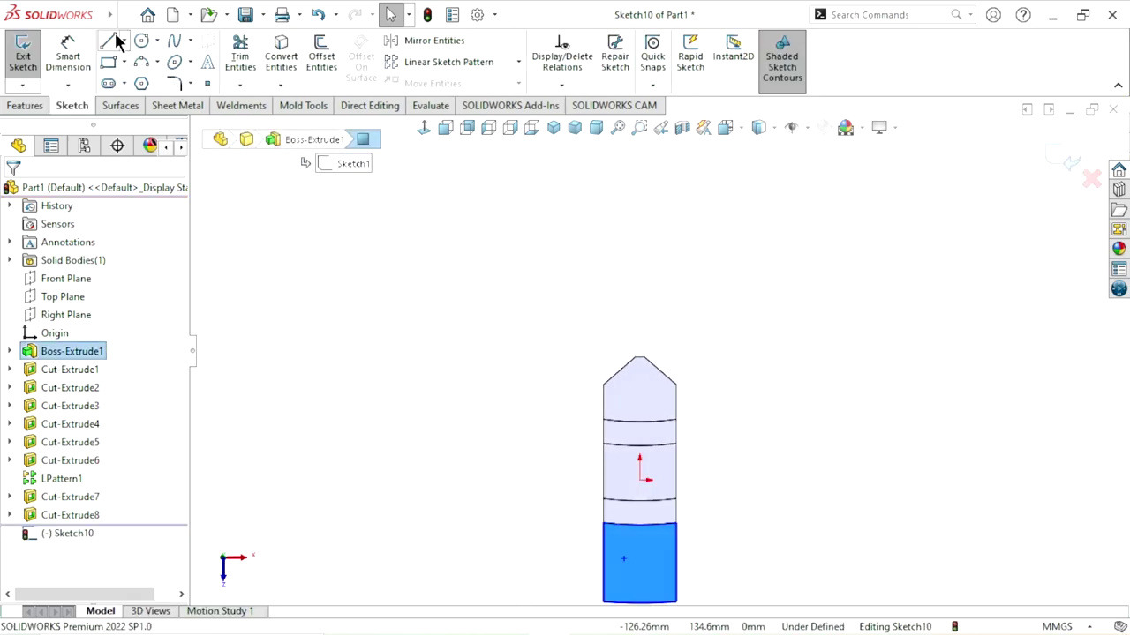
click(141, 43)
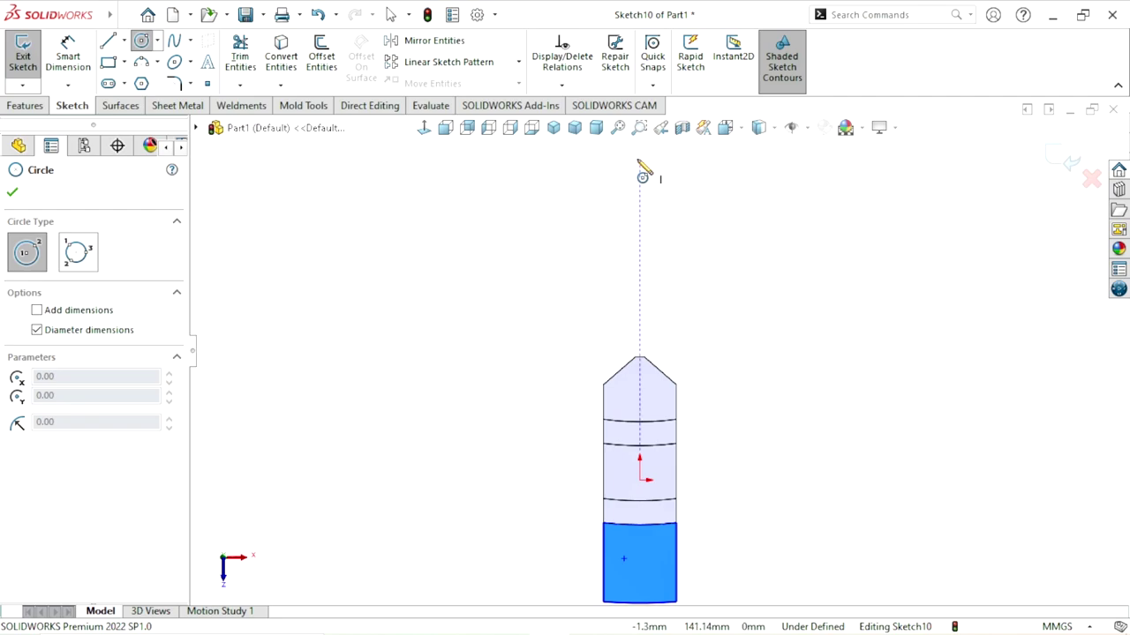
click(639, 164)
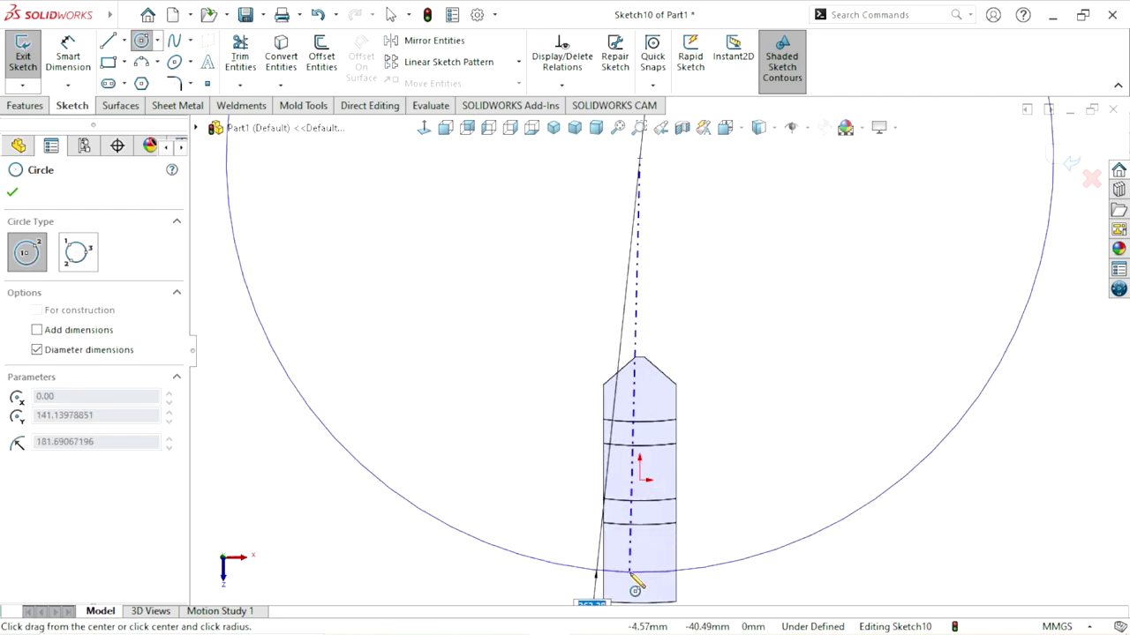
click(636, 582)
scroll(635, 530, up, 5)
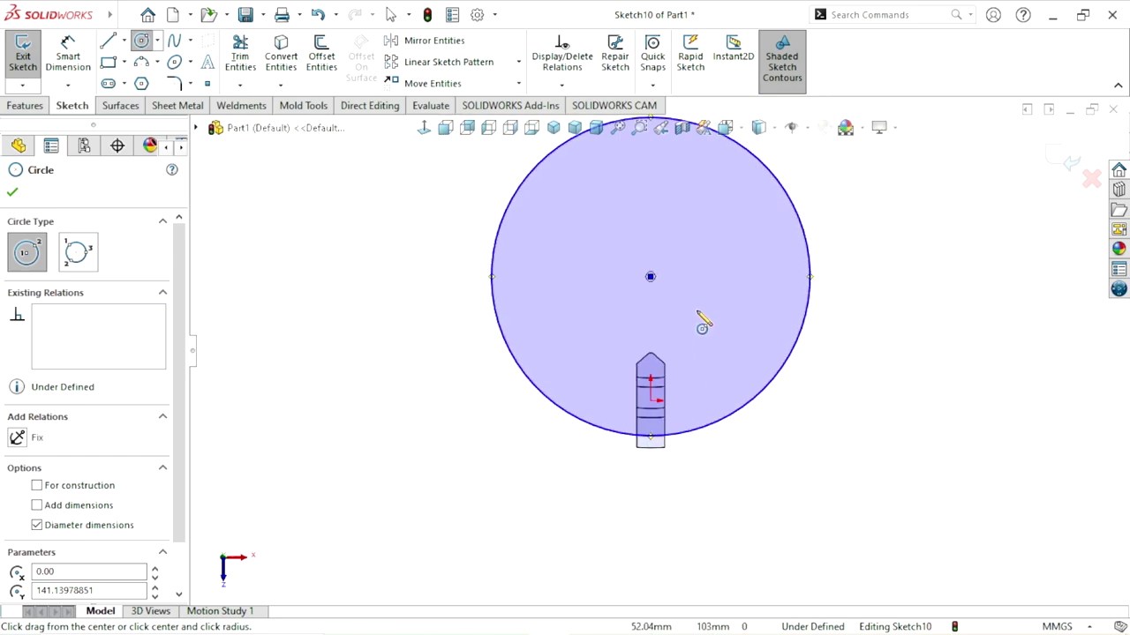
scroll(680, 252, down, 1)
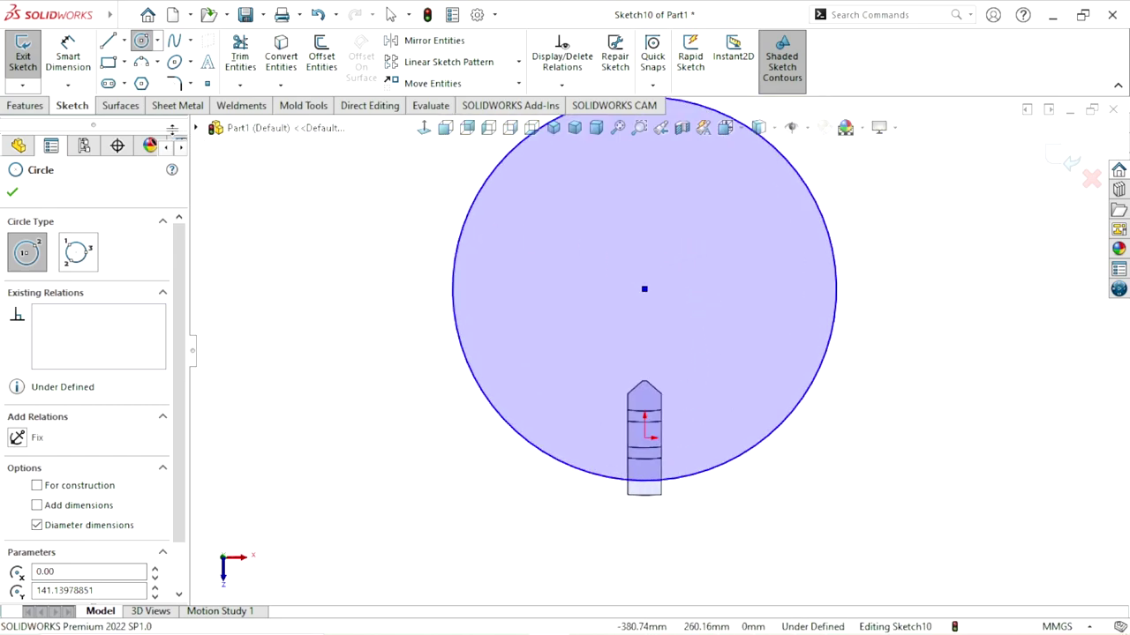
click(68, 62)
click(795, 414)
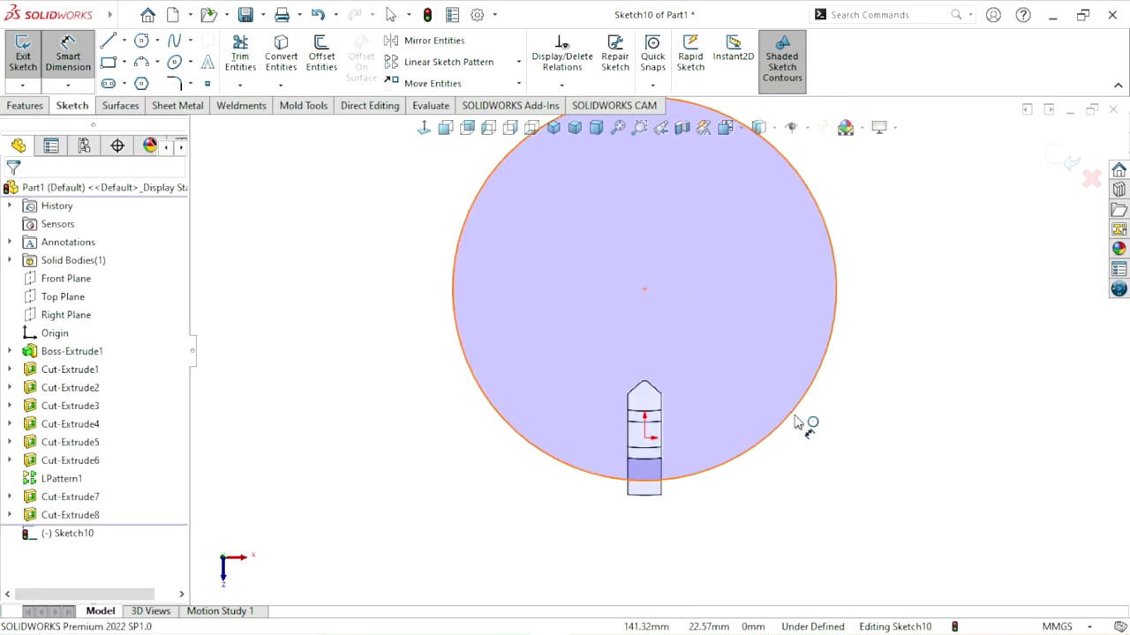
click(832, 477)
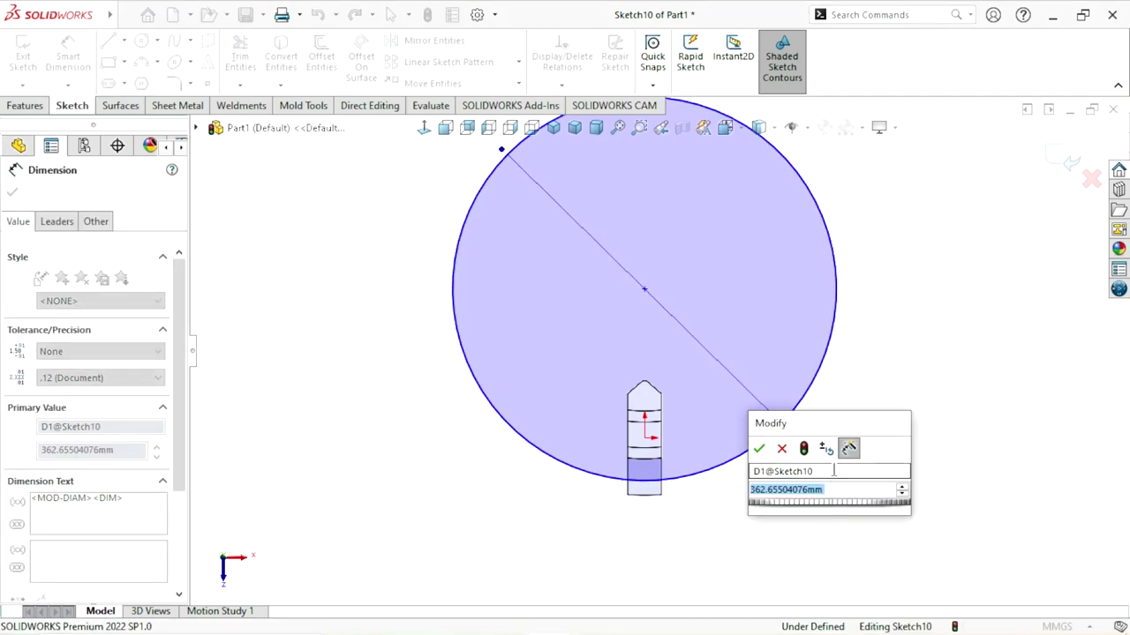
text(380)
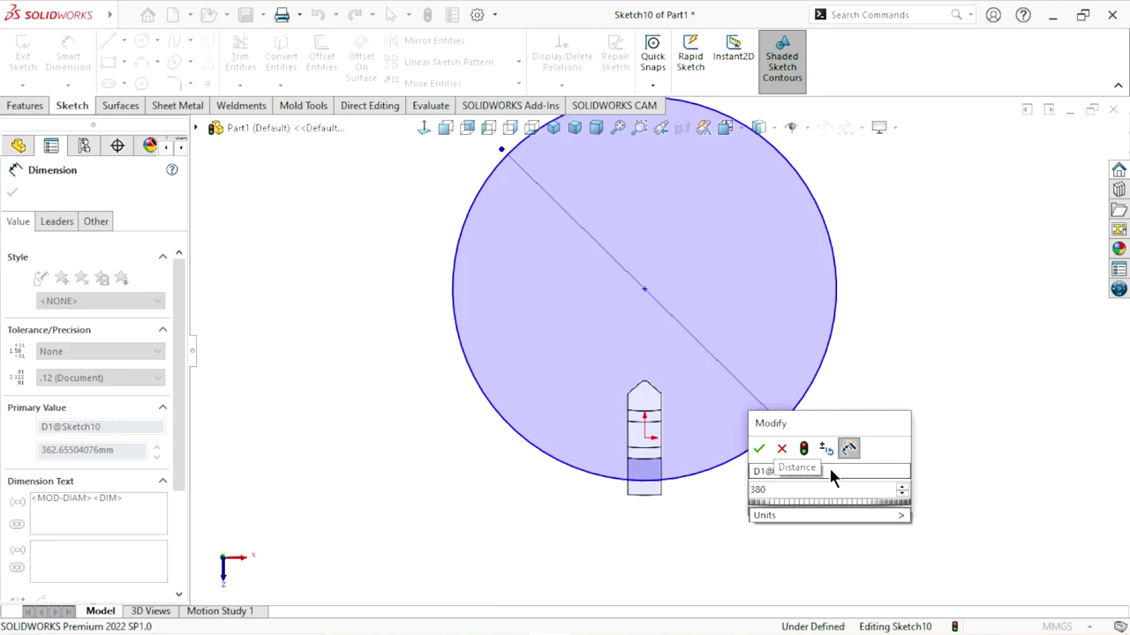
click(759, 447)
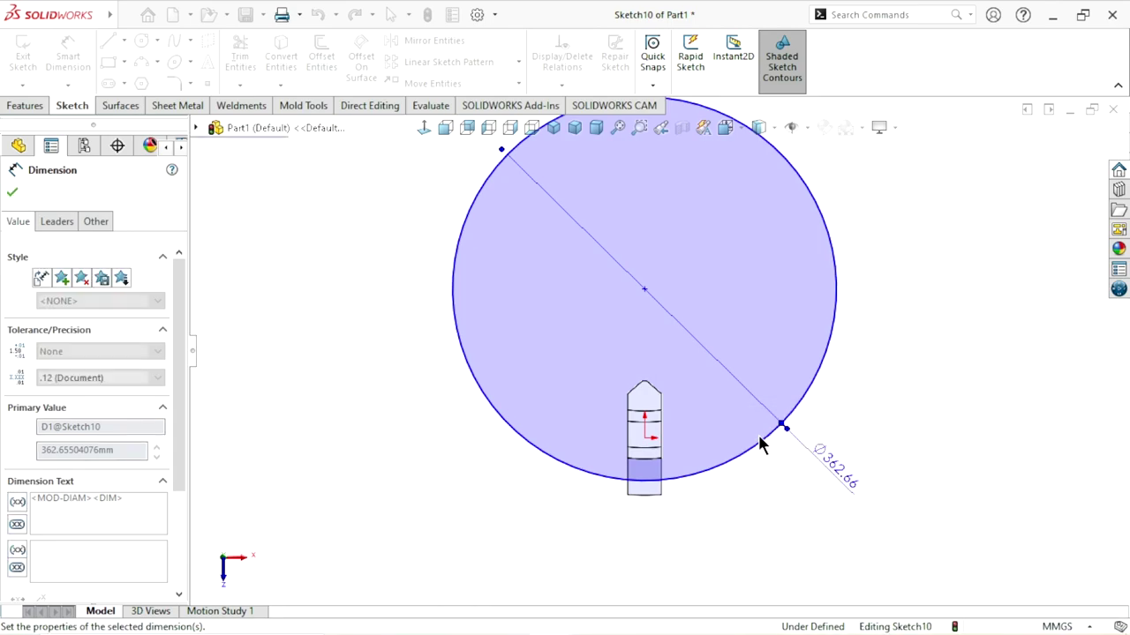
Step: Add a relation between the circle's centre point and the origin
key(Escape)
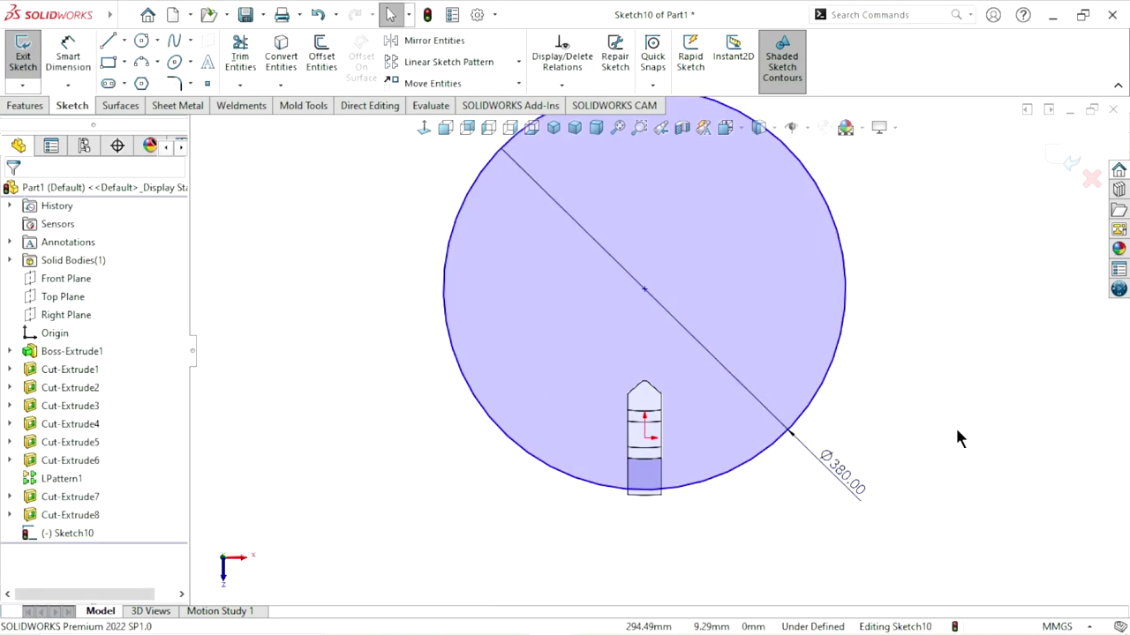
click(645, 289)
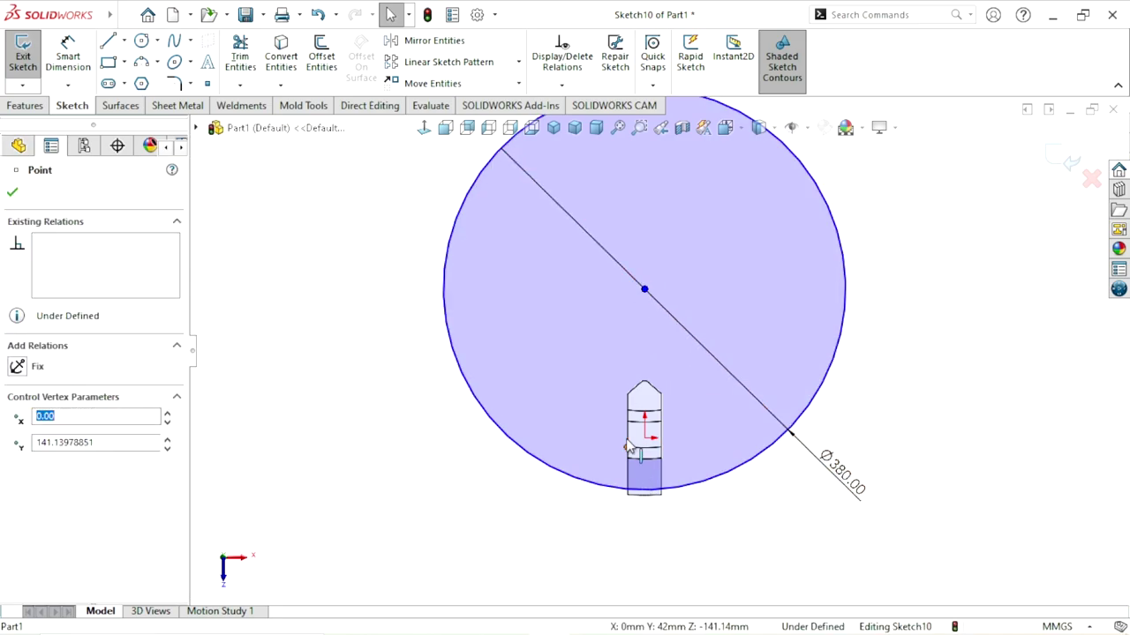
ctrl+click(644, 289)
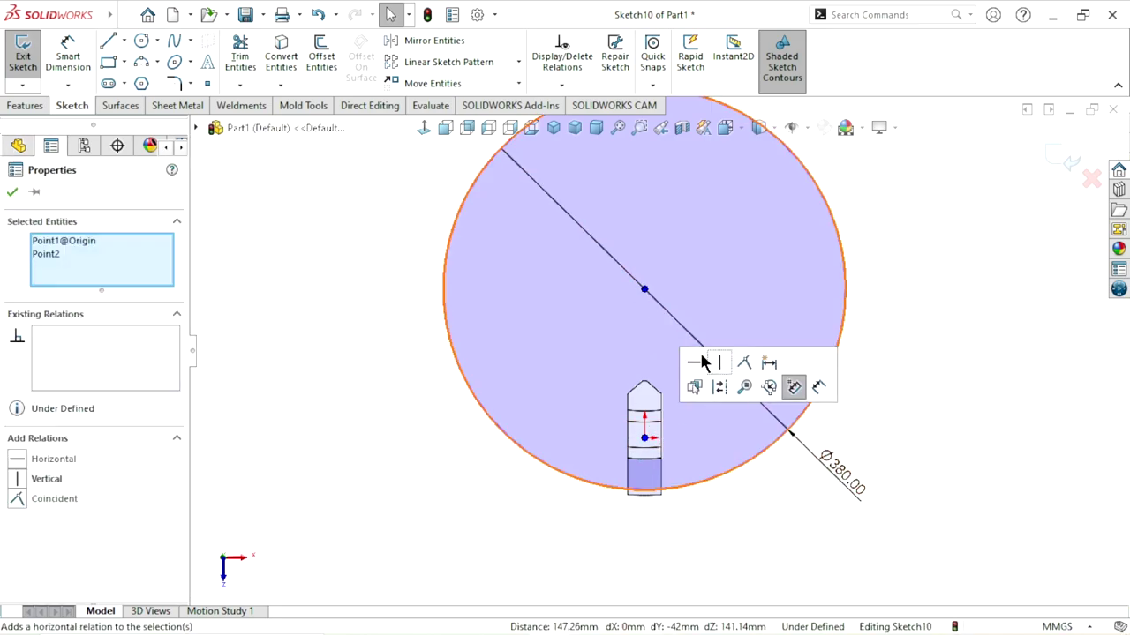
click(12, 193)
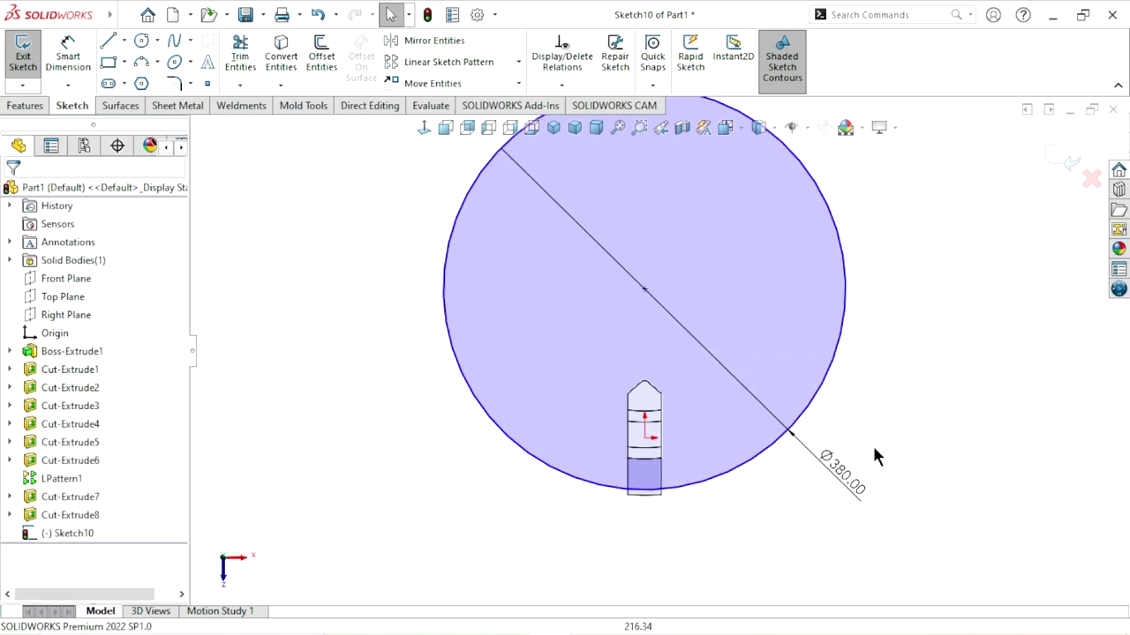
Step: Dimension the slot's bottom line 10.50 mm from the Ø380 circle, fully defining Sketch10
scroll(689, 490, down, 2)
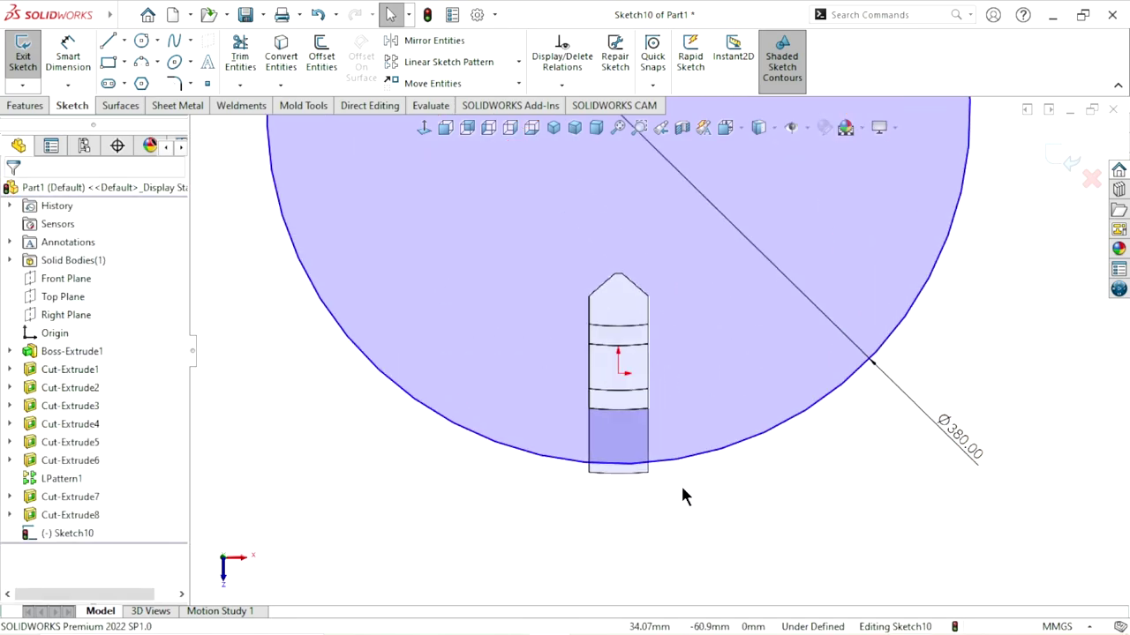
scroll(682, 485, down, 1)
click(68, 56)
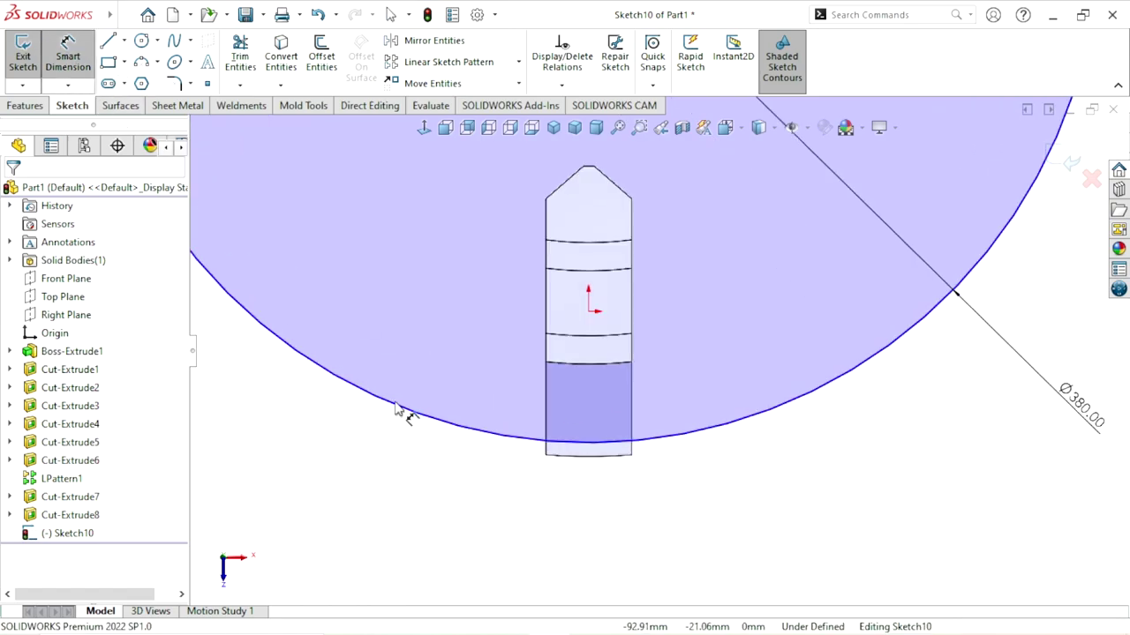
click(590, 456)
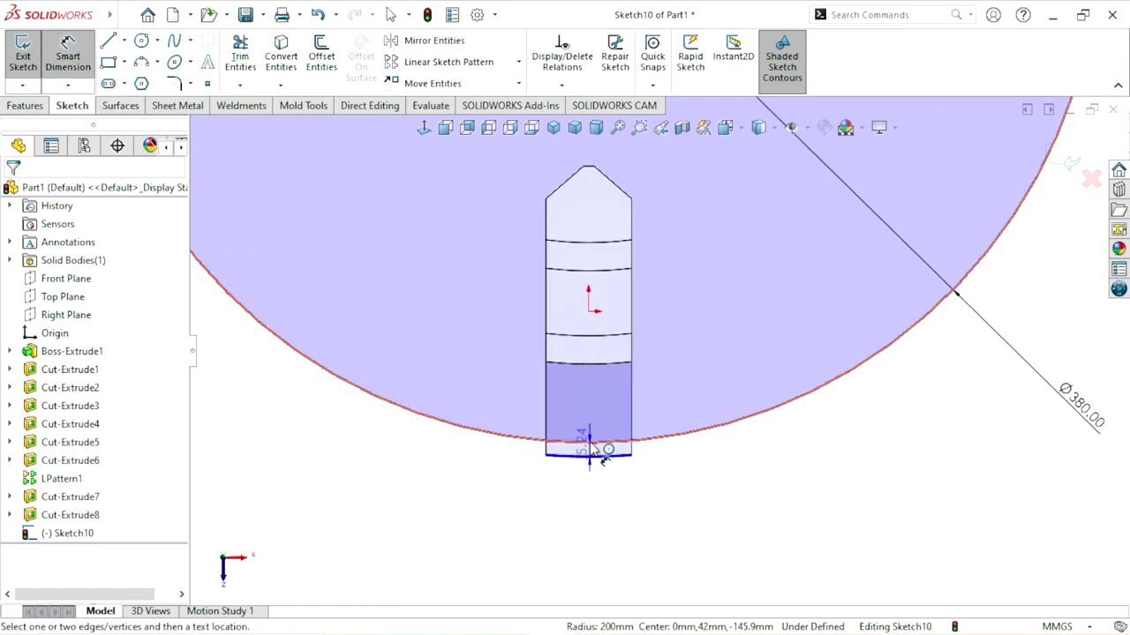
click(599, 452)
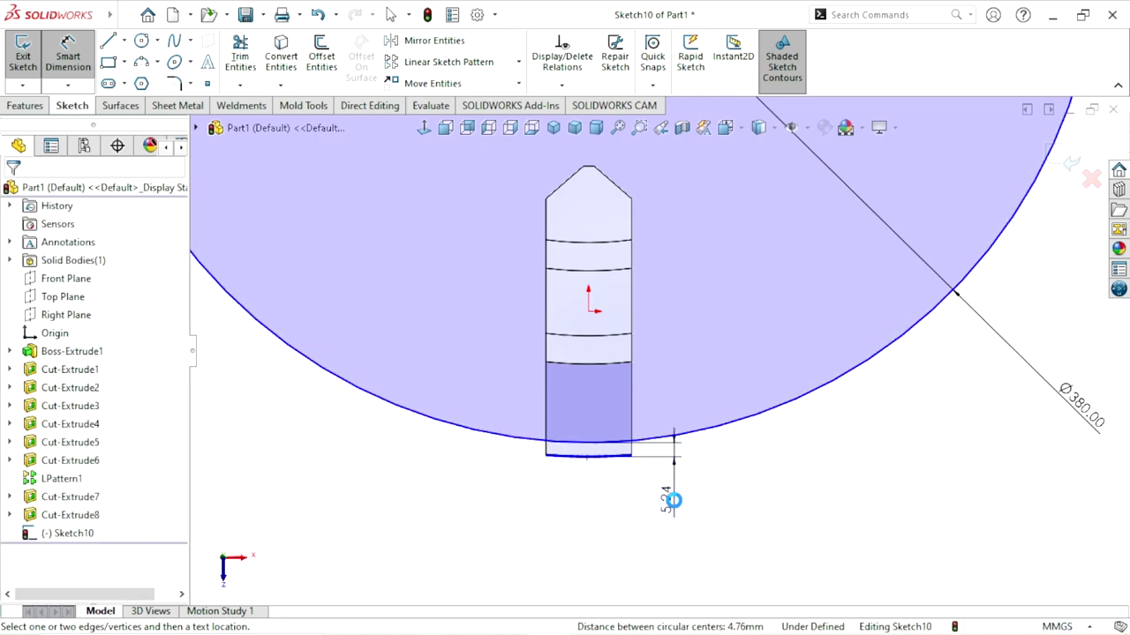
click(673, 501)
text(10.5)
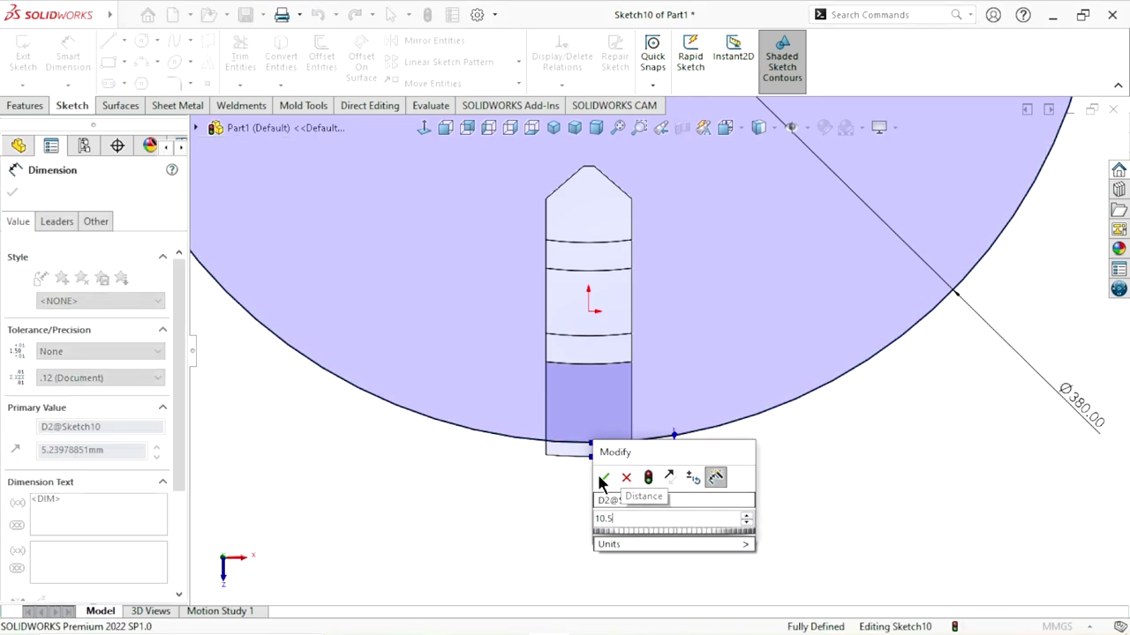
click(604, 478)
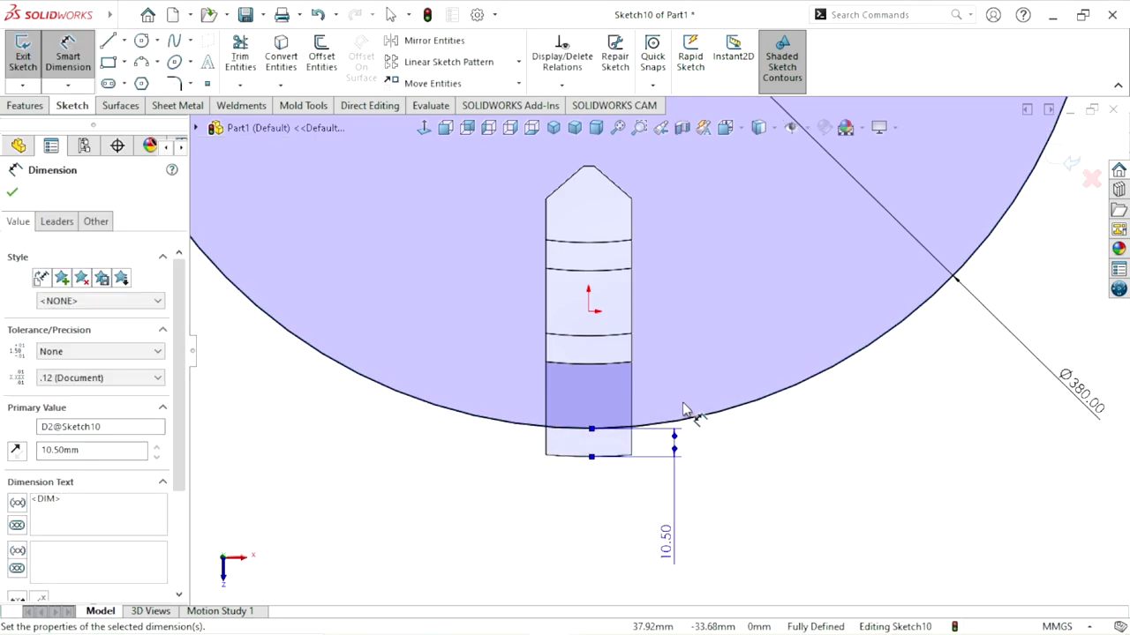
scroll(614, 413, up, 2)
scroll(697, 295, up, 2)
scroll(657, 243, up, 2)
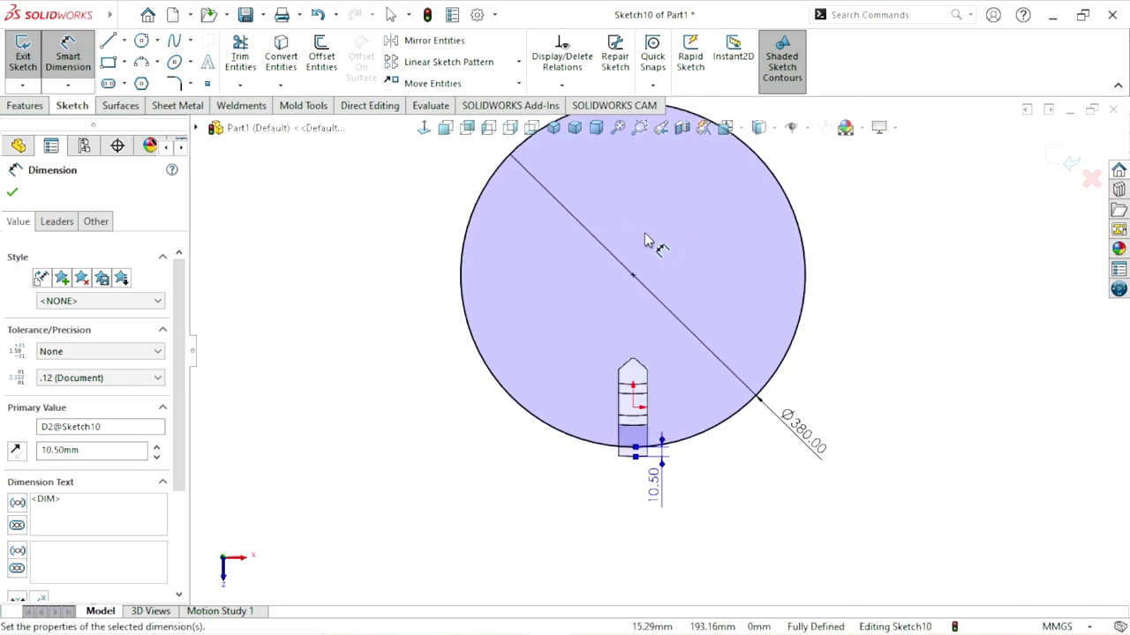
click(10, 194)
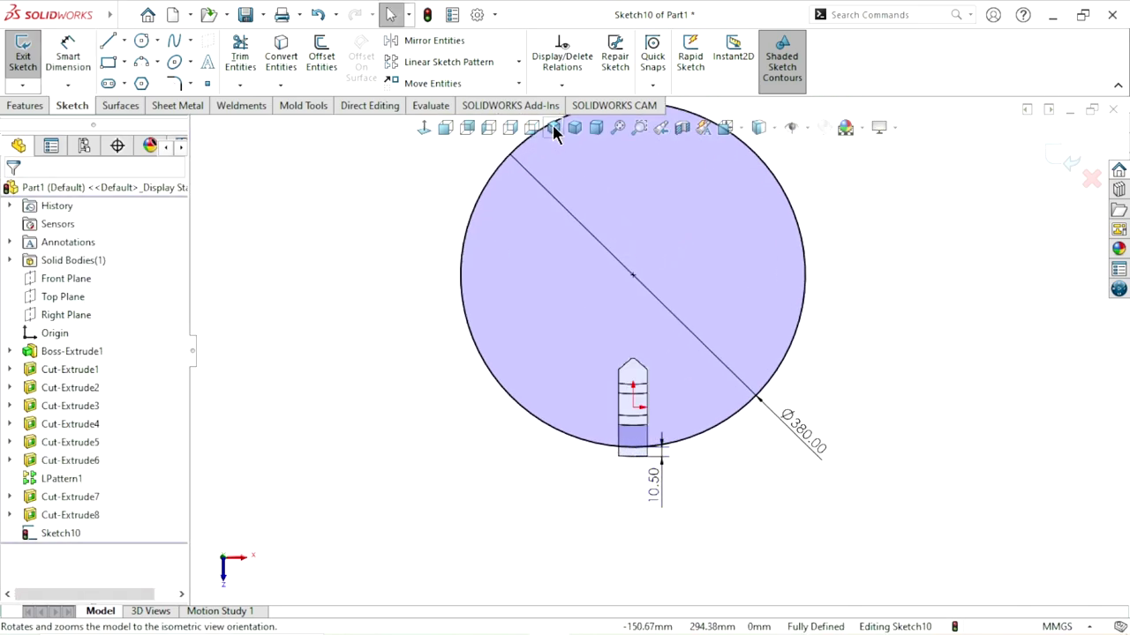
key(ctrl+7)
Step: Extrude-cut Sketch10 Blind 1.50 mm deep with Flip side to cut checked
click(38, 104)
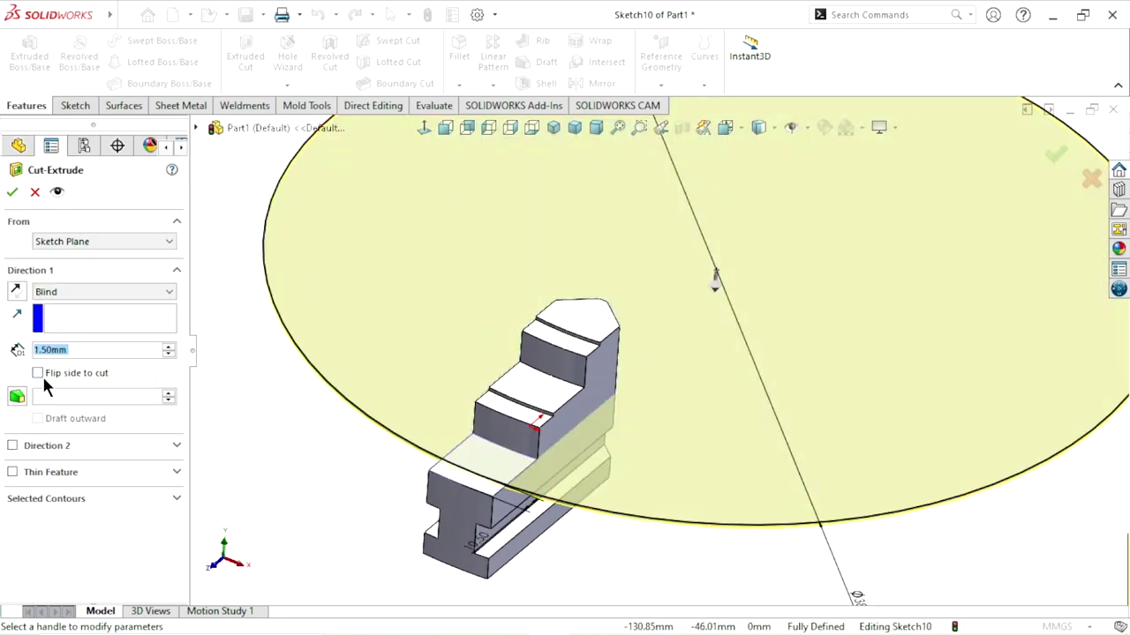
click(38, 373)
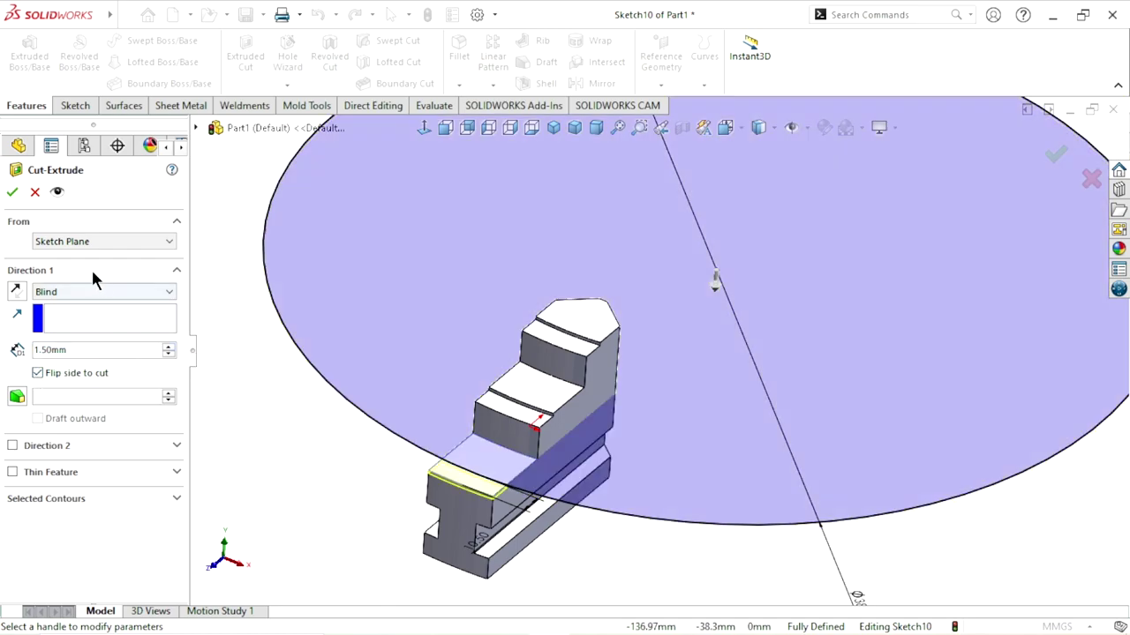
click(12, 193)
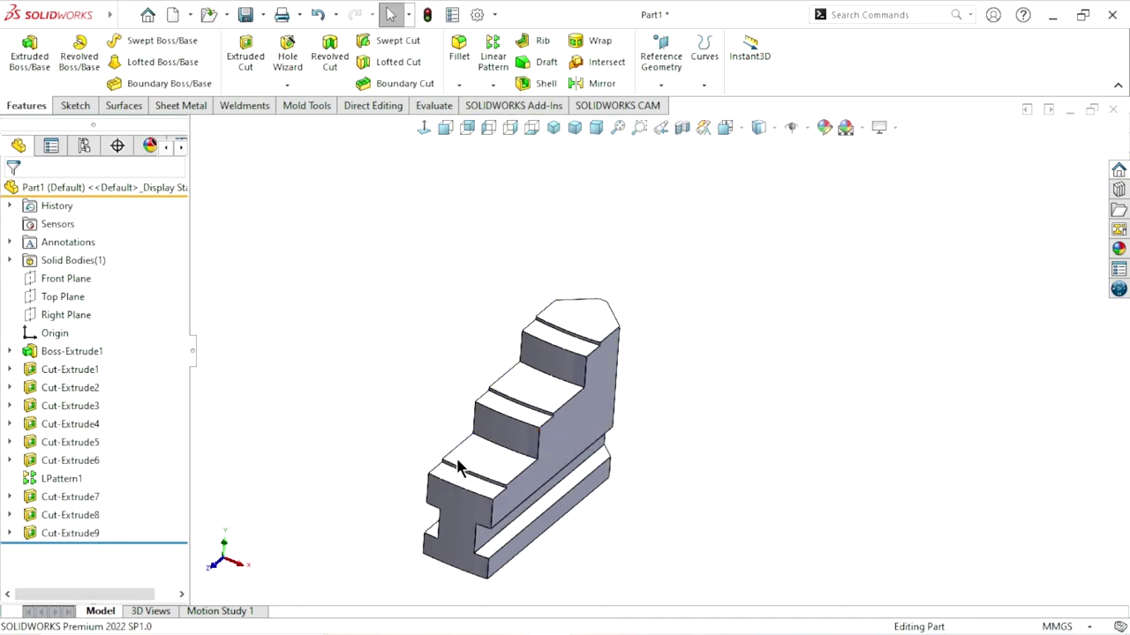
scroll(630, 441, up, 2)
middle_drag(630, 441, 653, 409)
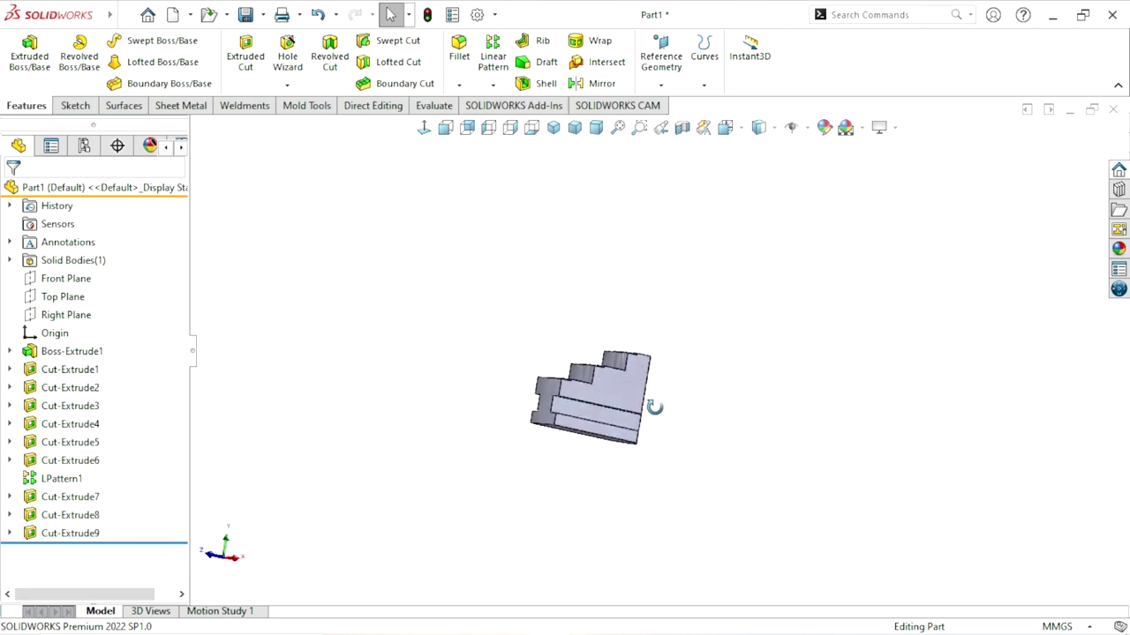
scroll(653, 439, up, 2)
scroll(651, 438, down, 2)
scroll(638, 371, down, 2)
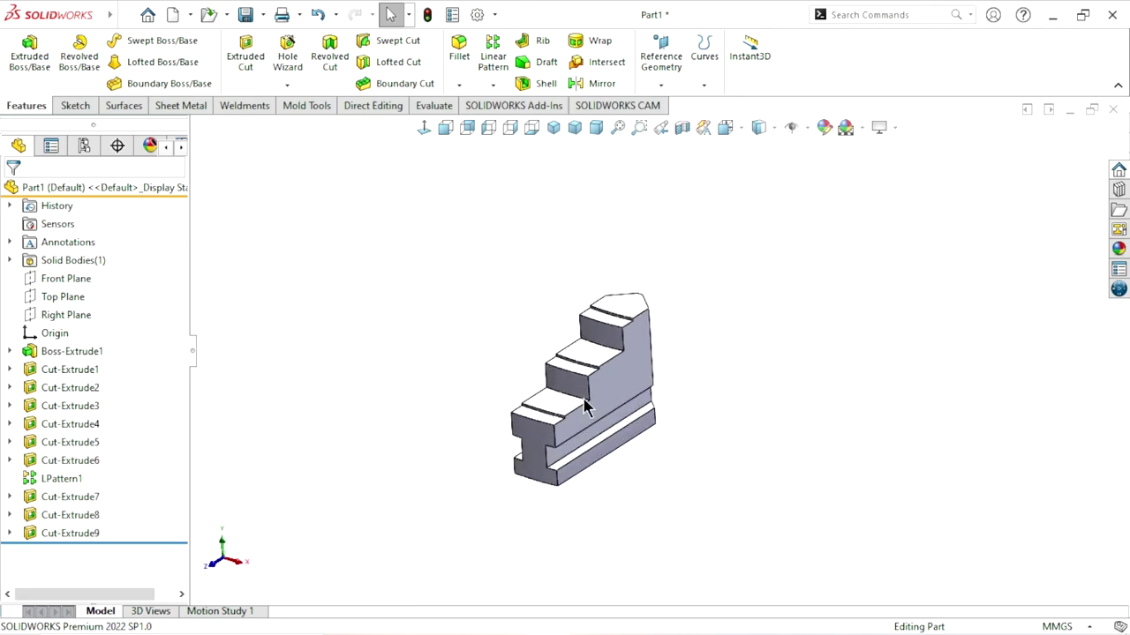
scroll(730, 390, down, 2)
mouse_move(730, 389)
middle_down()
mouse_move(453, 399)
mouse_move(386, 340)
mouse_move(648, 347)
mouse_move(612, 457)
mouse_move(671, 355)
mouse_move(711, 428)
middle_up()
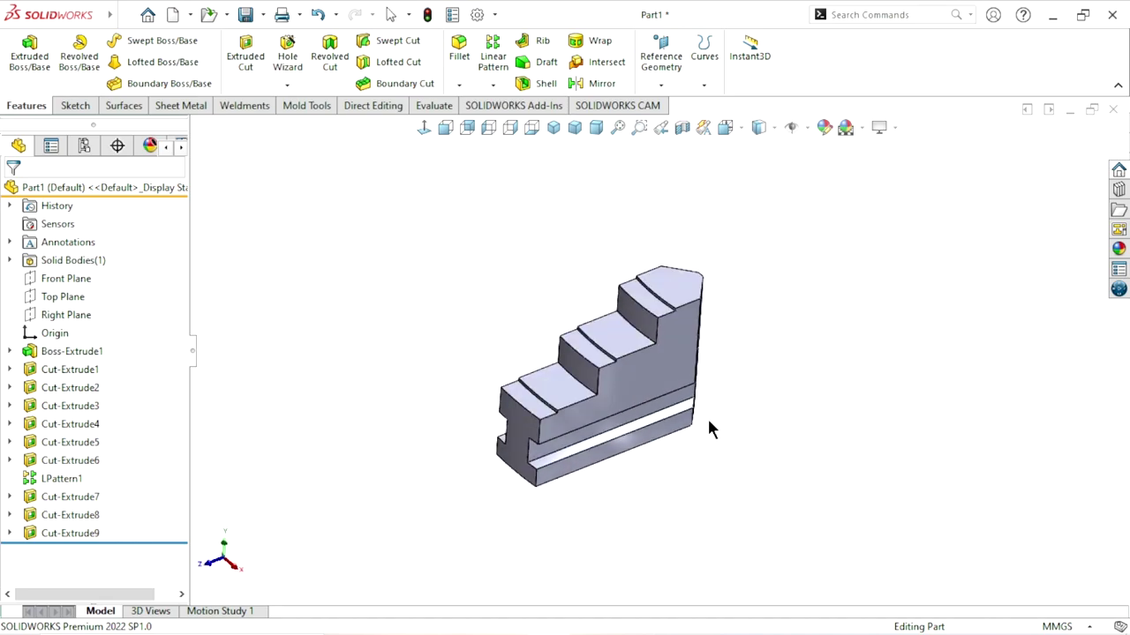
scroll(710, 446, up, 2)
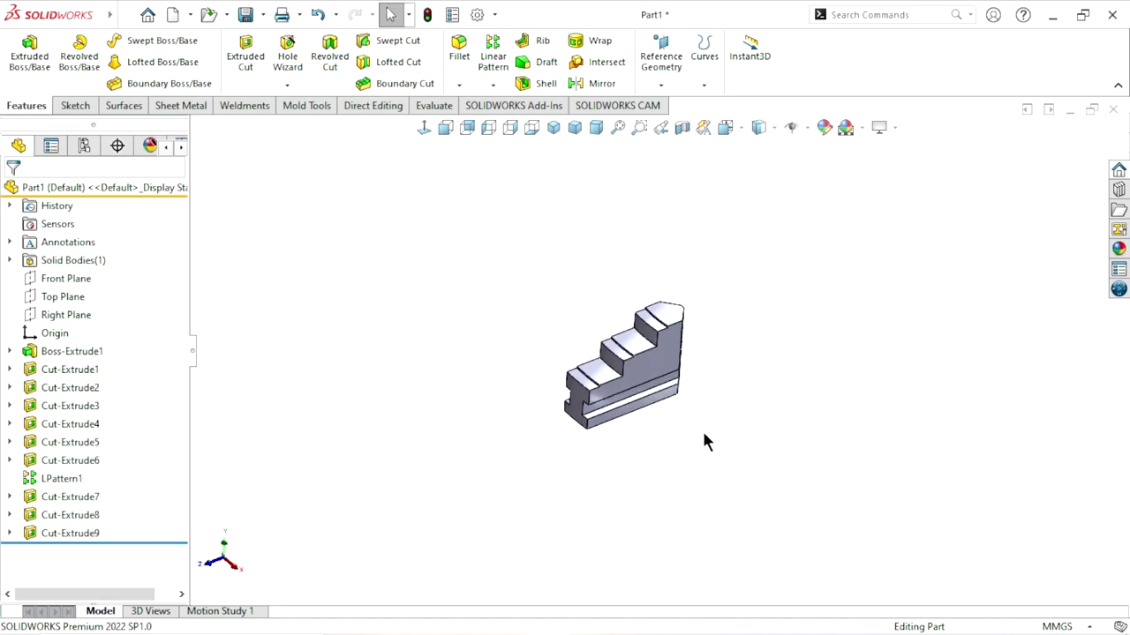
scroll(699, 427, up, 2)
scroll(697, 406, up, 2)
scroll(697, 391, down, 2)
scroll(606, 327, down, 2)
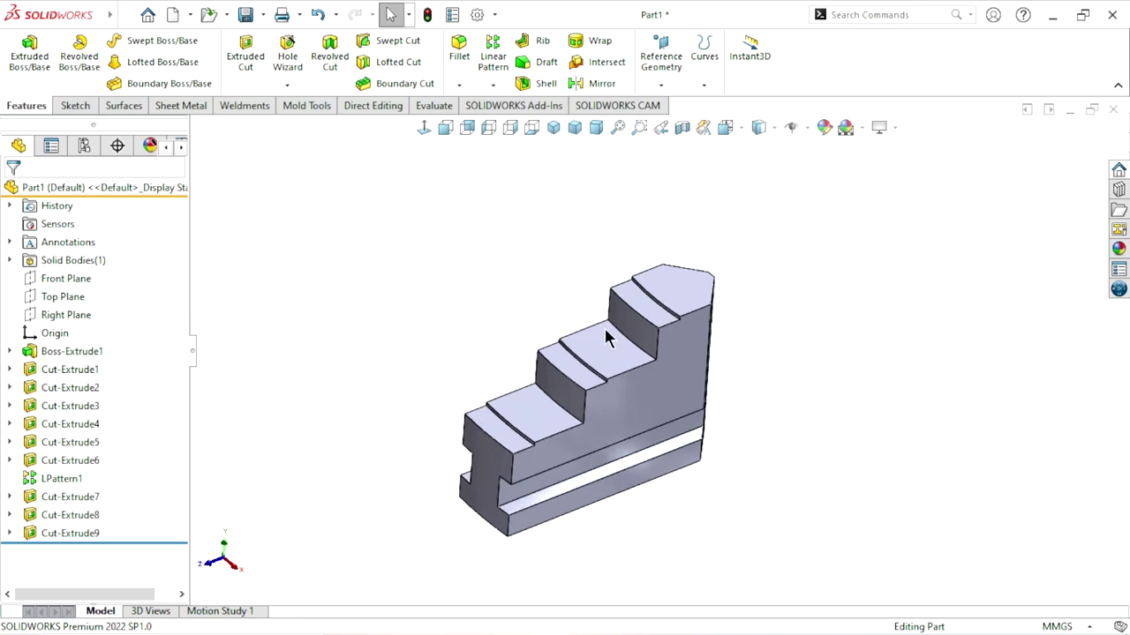
scroll(606, 328, down, 1)
Step: Chamfer the six groove edges across the top, middle and lower steps at 1.5 mm × 45°
click(460, 82)
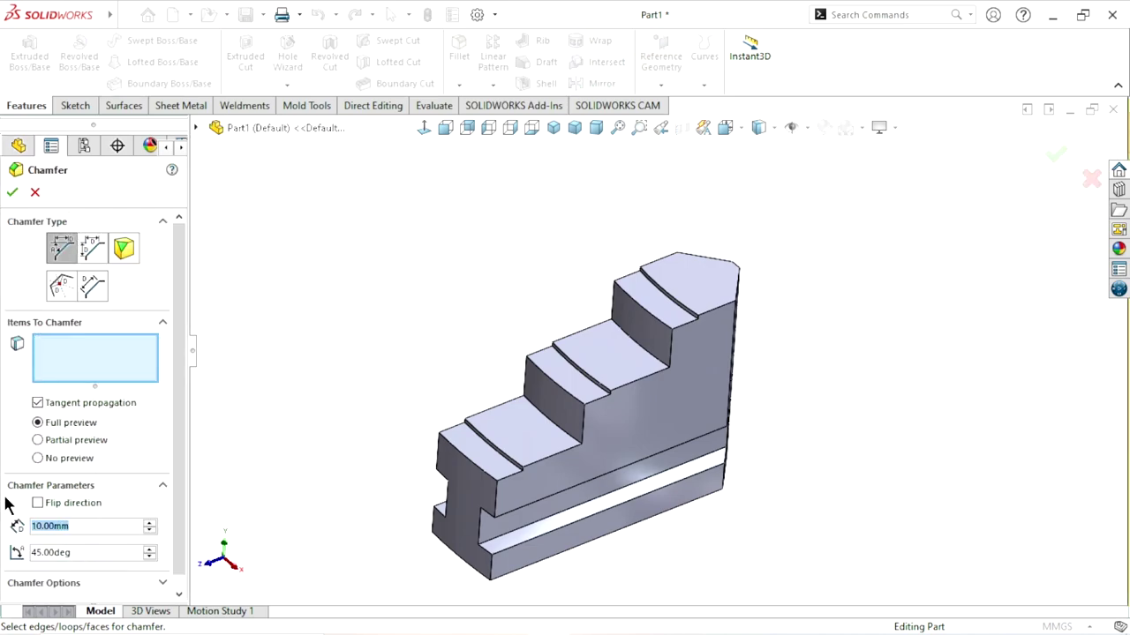
text(1.5)
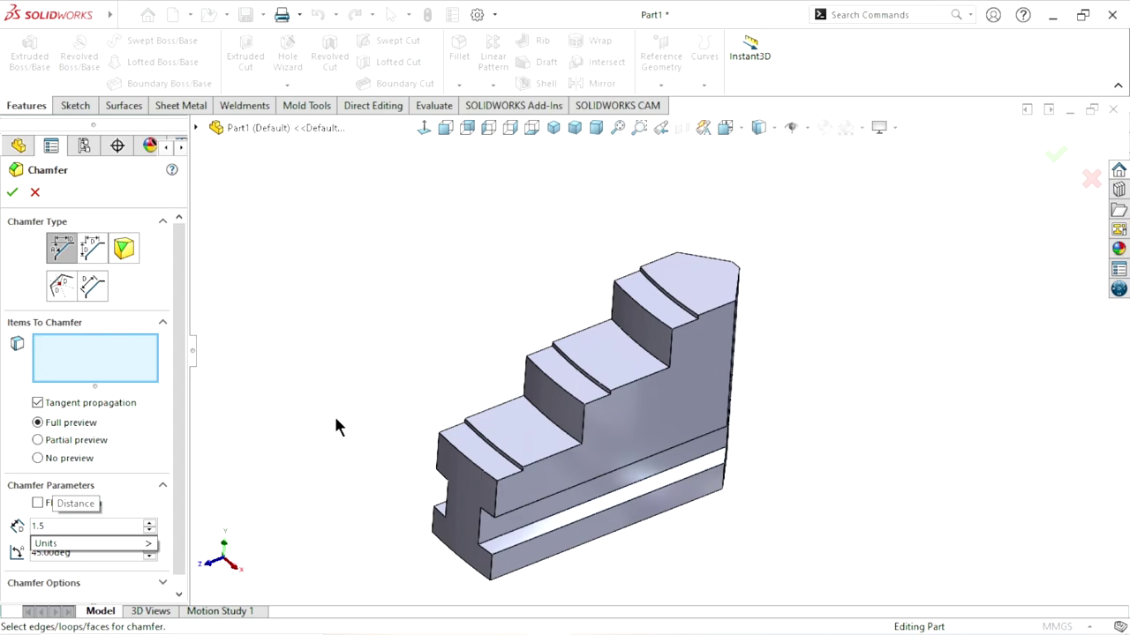
key(Return)
scroll(681, 336, down, 2)
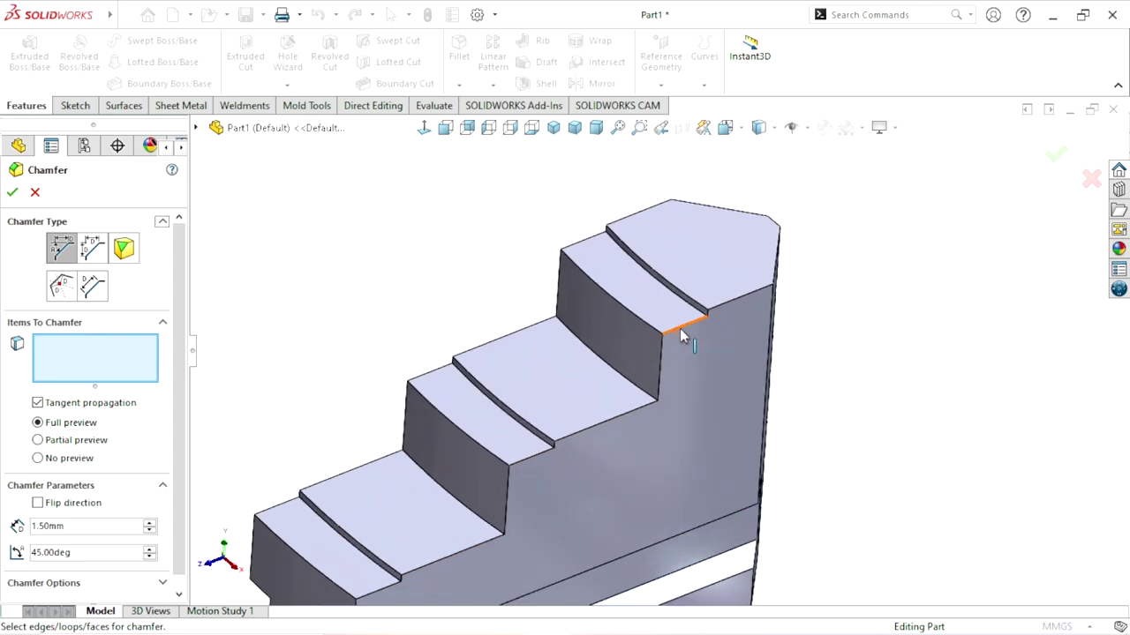
click(669, 283)
click(618, 307)
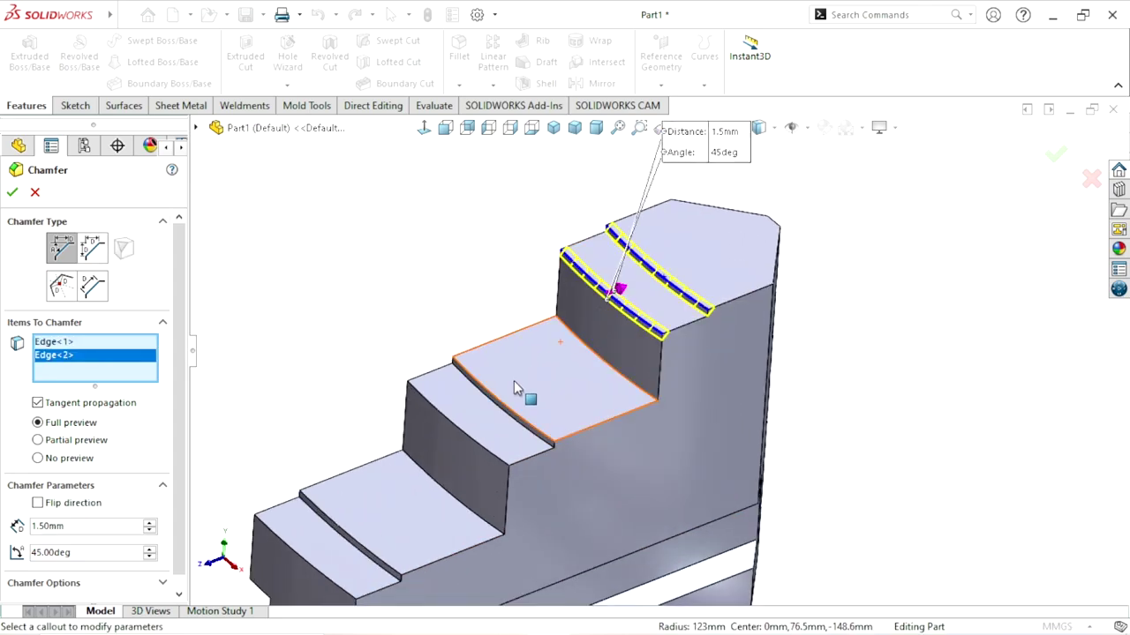
click(500, 408)
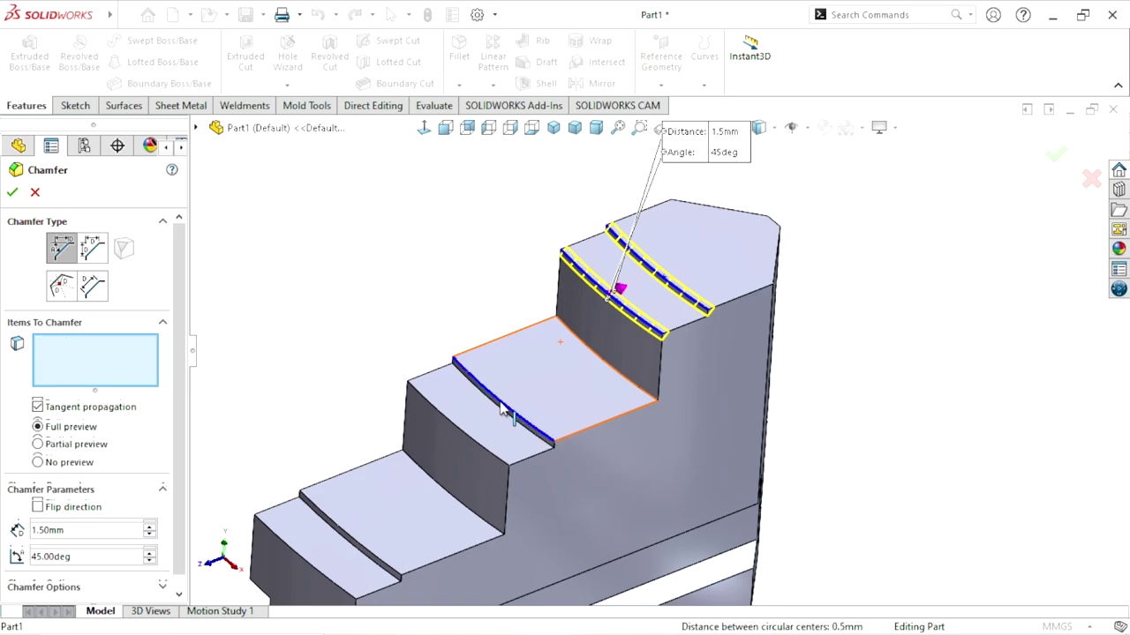
click(462, 441)
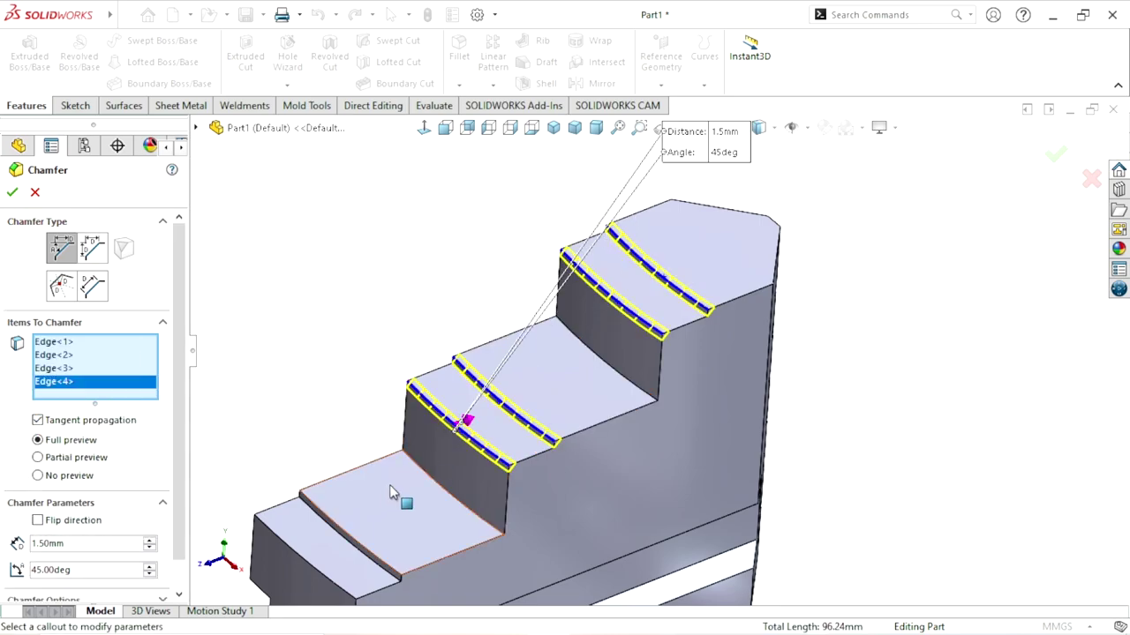
click(350, 542)
click(311, 572)
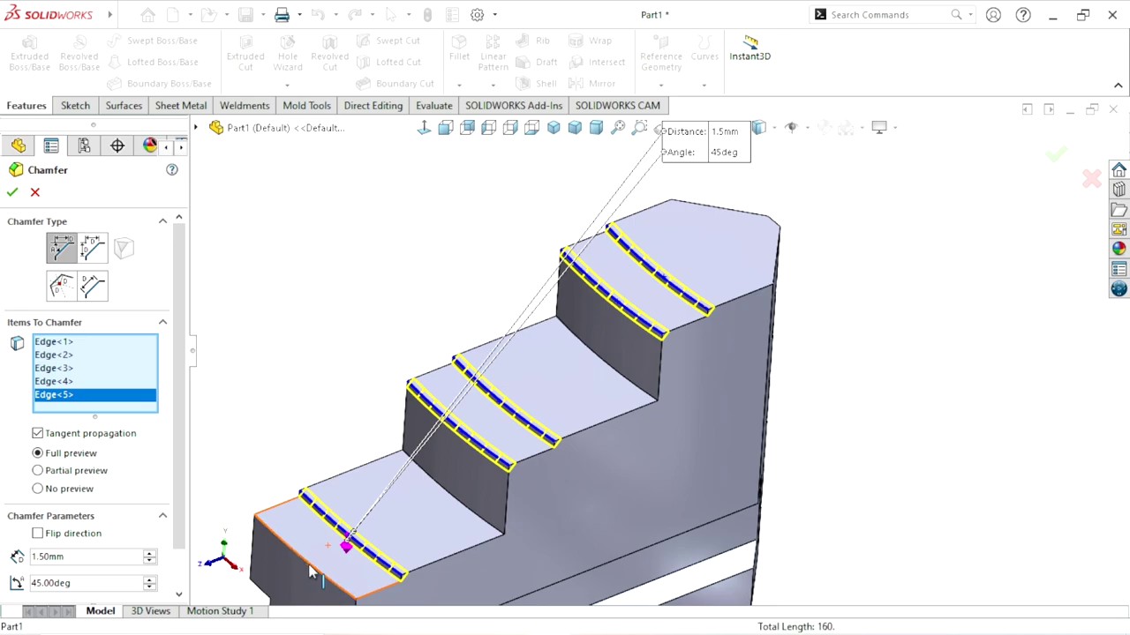
click(12, 193)
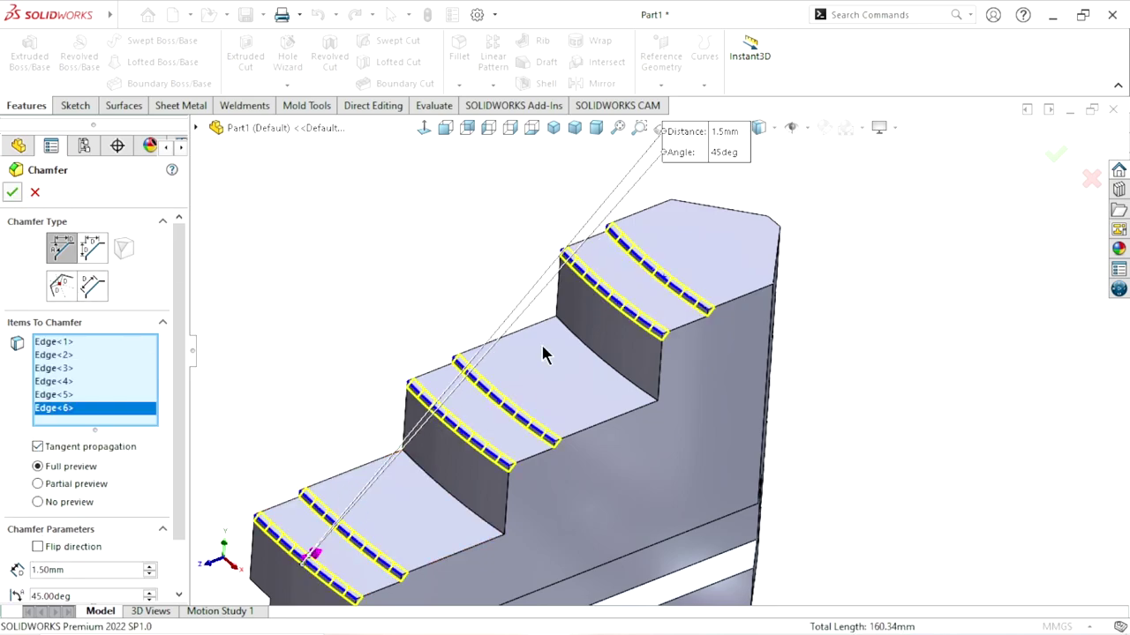
scroll(737, 418, up, 3)
mouse_move(737, 418)
middle_down()
mouse_move(774, 424)
mouse_move(748, 487)
mouse_move(804, 396)
mouse_move(798, 319)
mouse_move(812, 411)
mouse_move(655, 362)
middle_up()
scroll(673, 385, down, 2)
scroll(673, 384, down, 1)
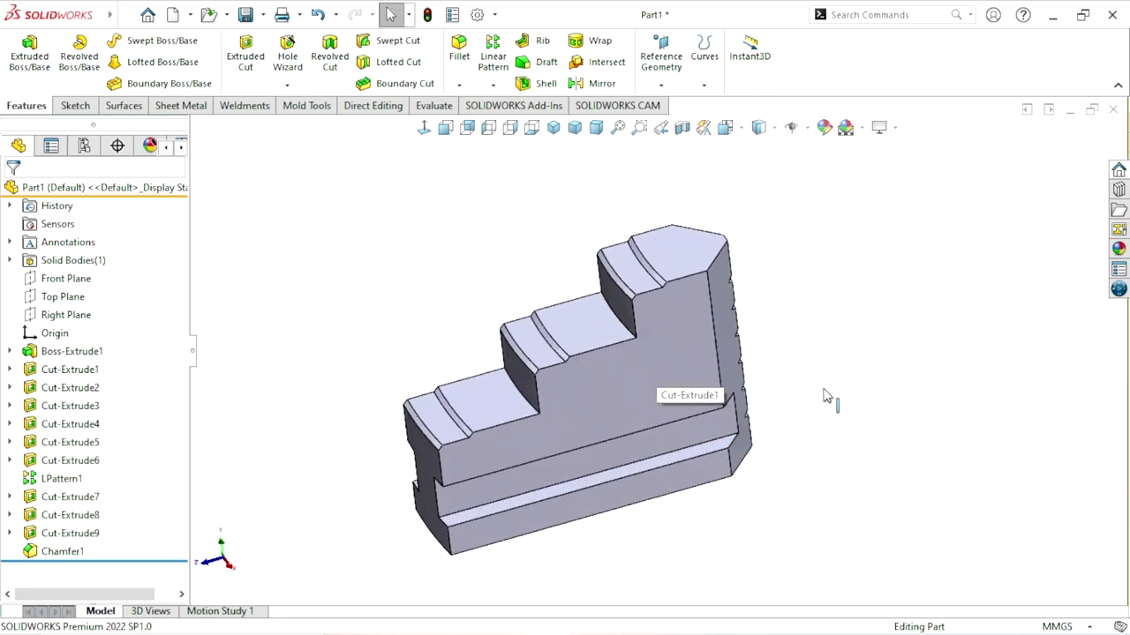
scroll(777, 415, up, 1)
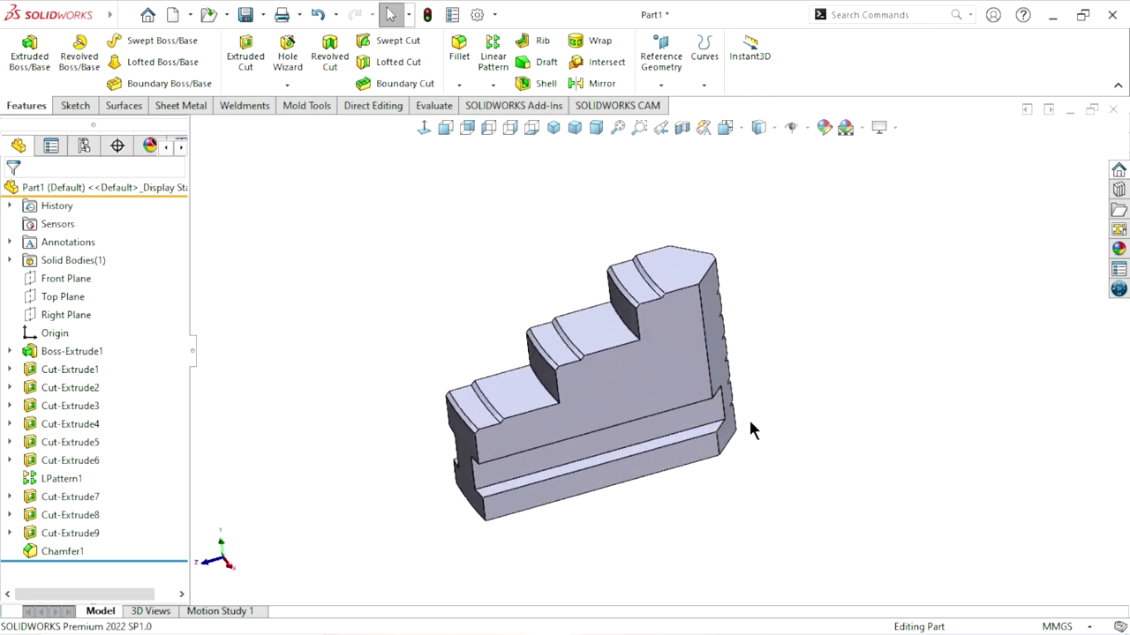
scroll(746, 419, up, 1)
mouse_move(720, 432)
middle_down()
mouse_move(719, 375)
mouse_move(729, 380)
middle_up()
scroll(720, 375, down, 2)
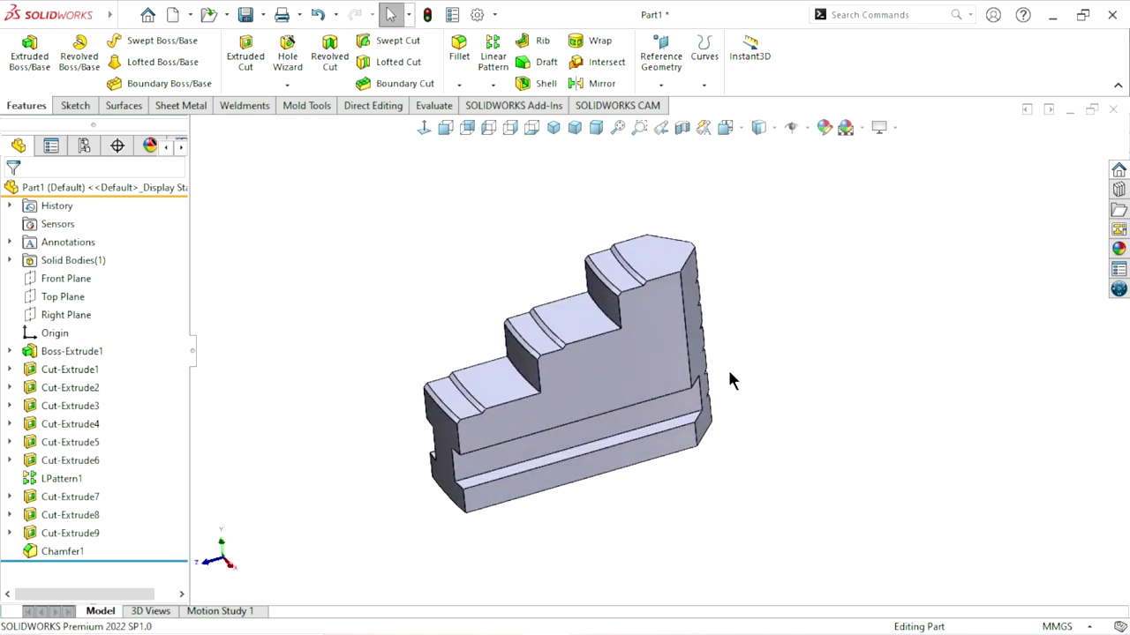
Step: Start a sketch on the Right Plane and draw a three-sided polygon beside the stepped profile
click(53, 315)
click(88, 285)
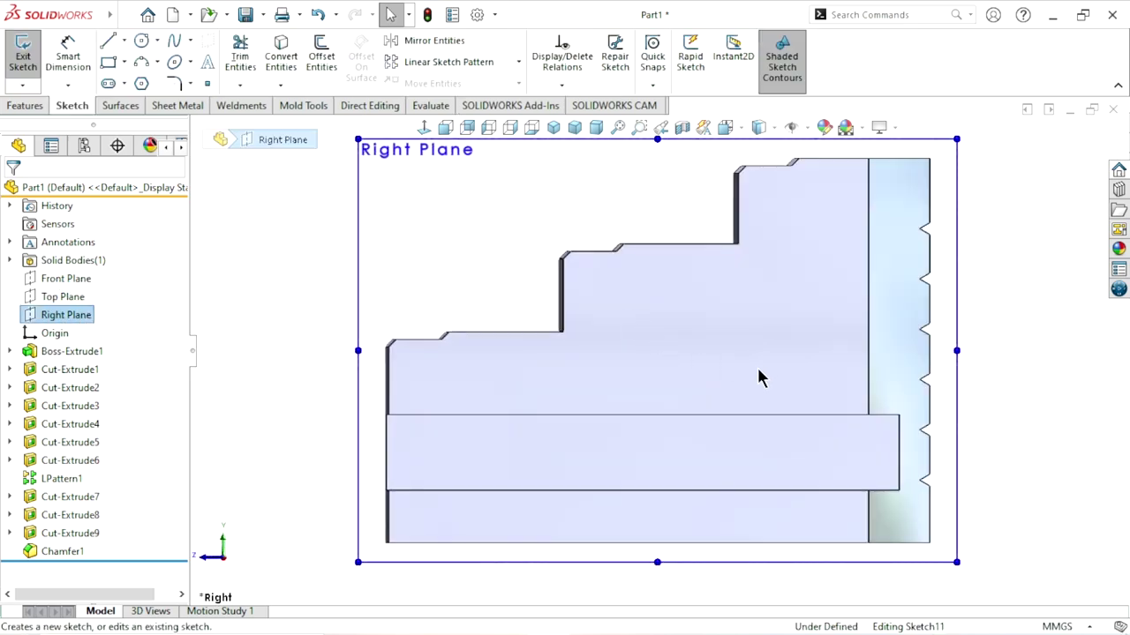
scroll(750, 274, down, 3)
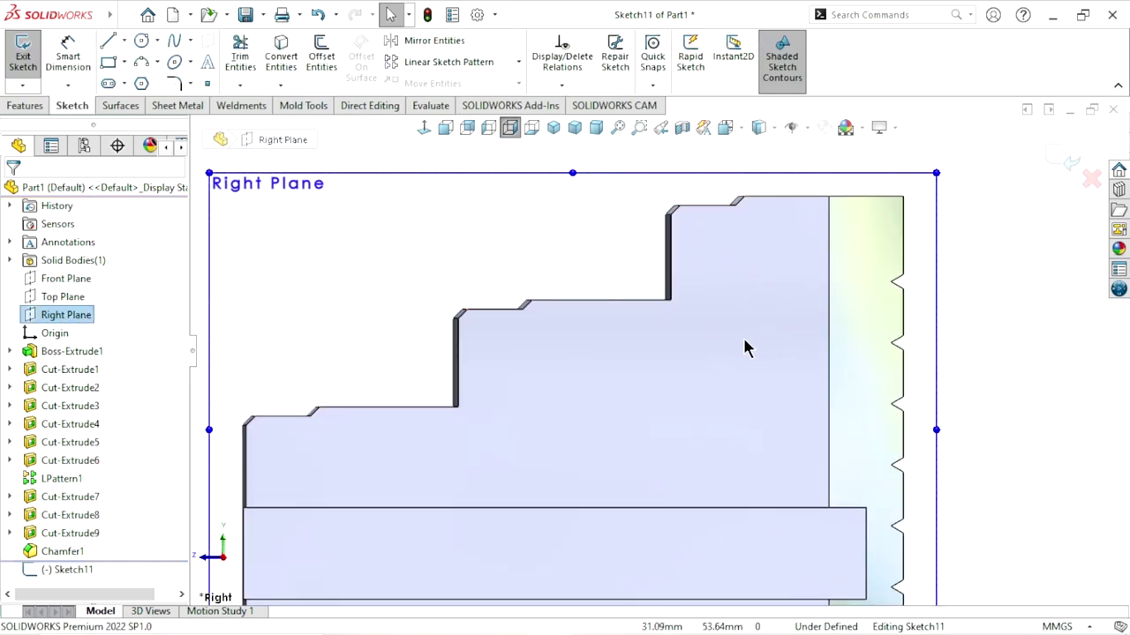
scroll(715, 309, down, 2)
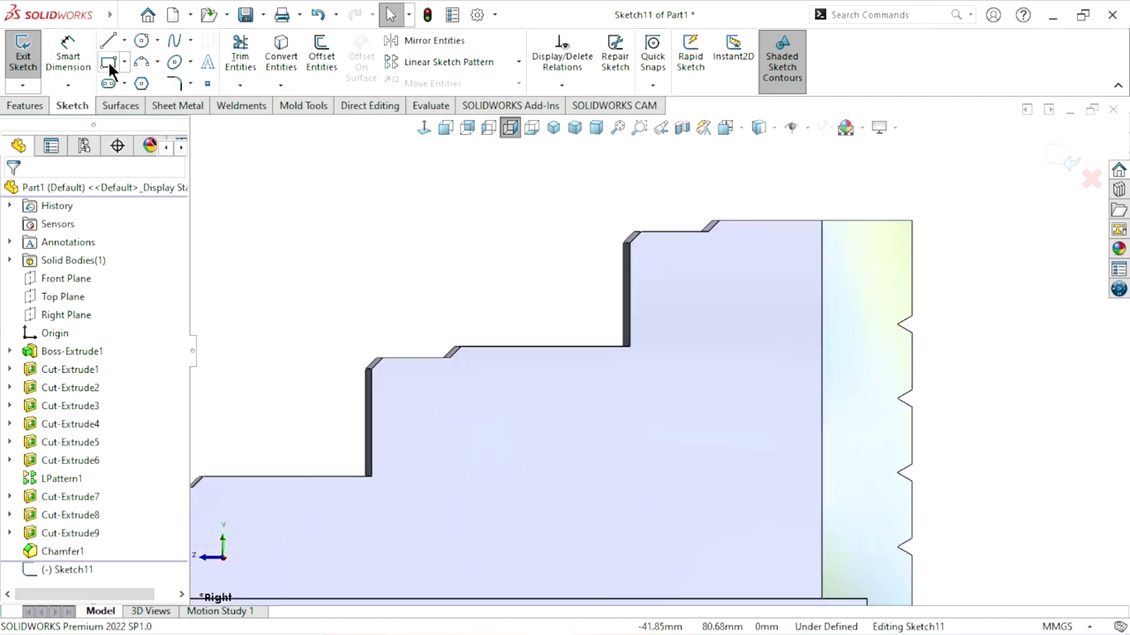
click(141, 84)
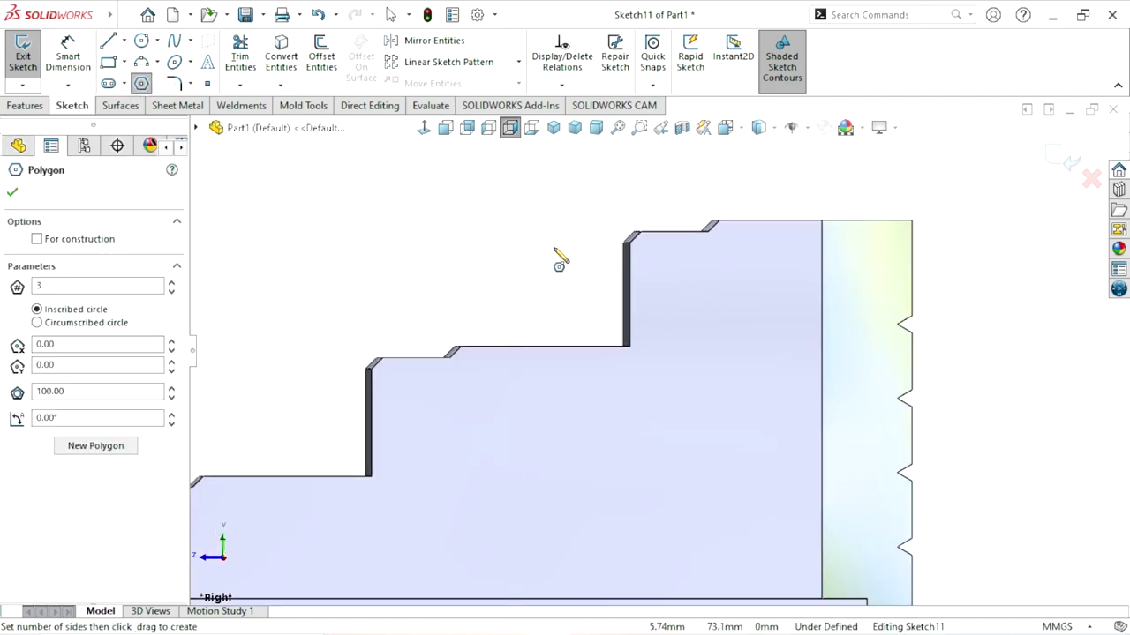
drag(511, 277, 575, 275)
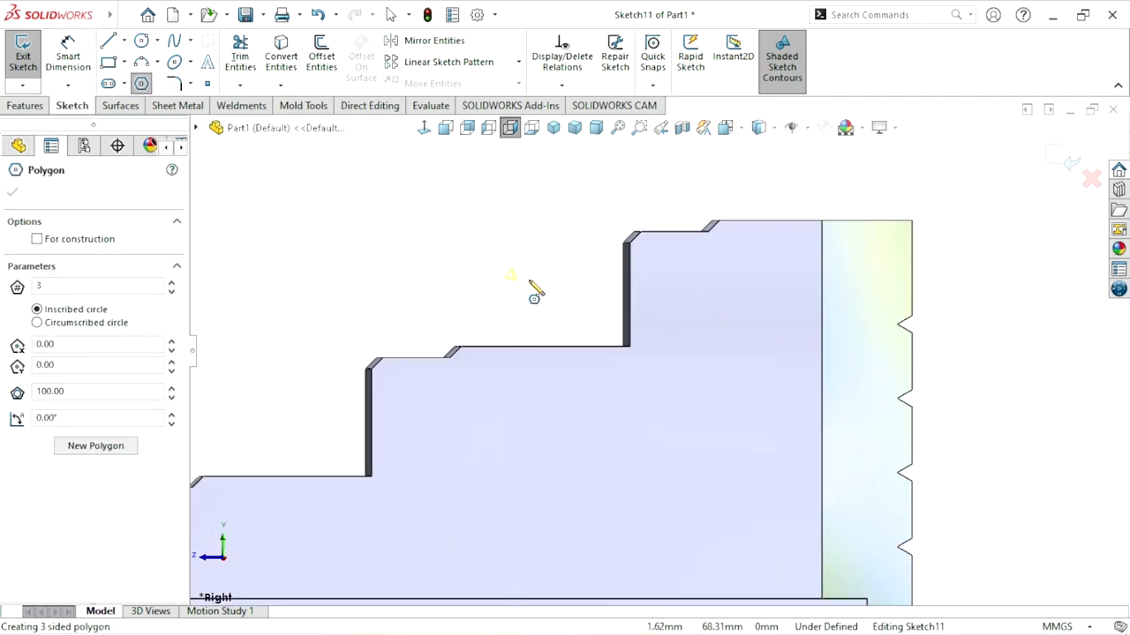
click(574, 276)
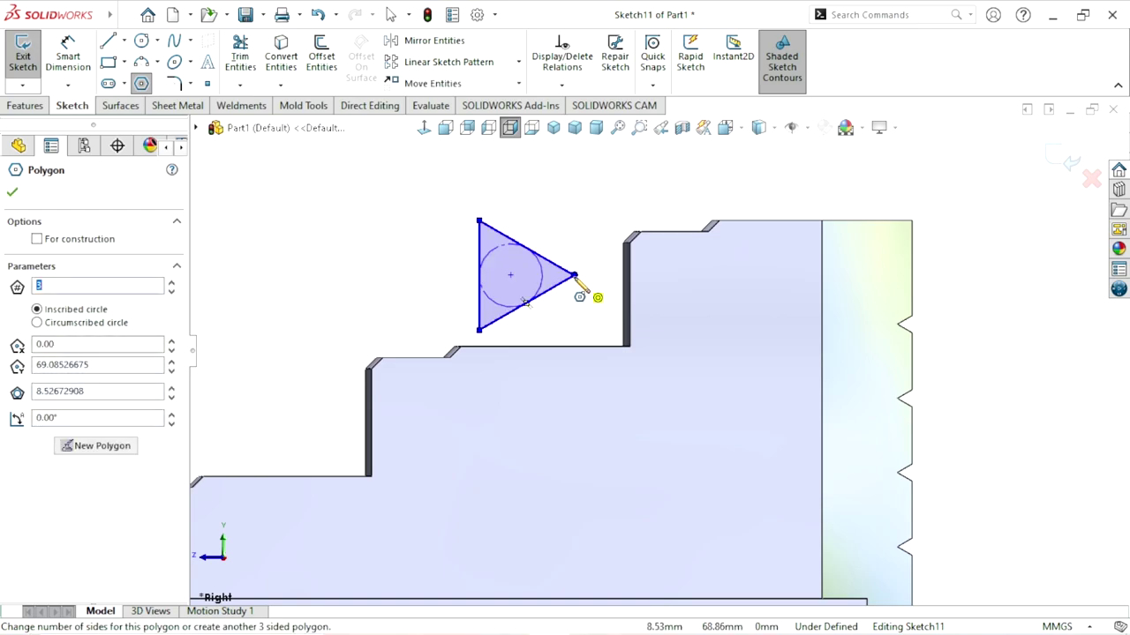
right_click(328, 254)
click(380, 264)
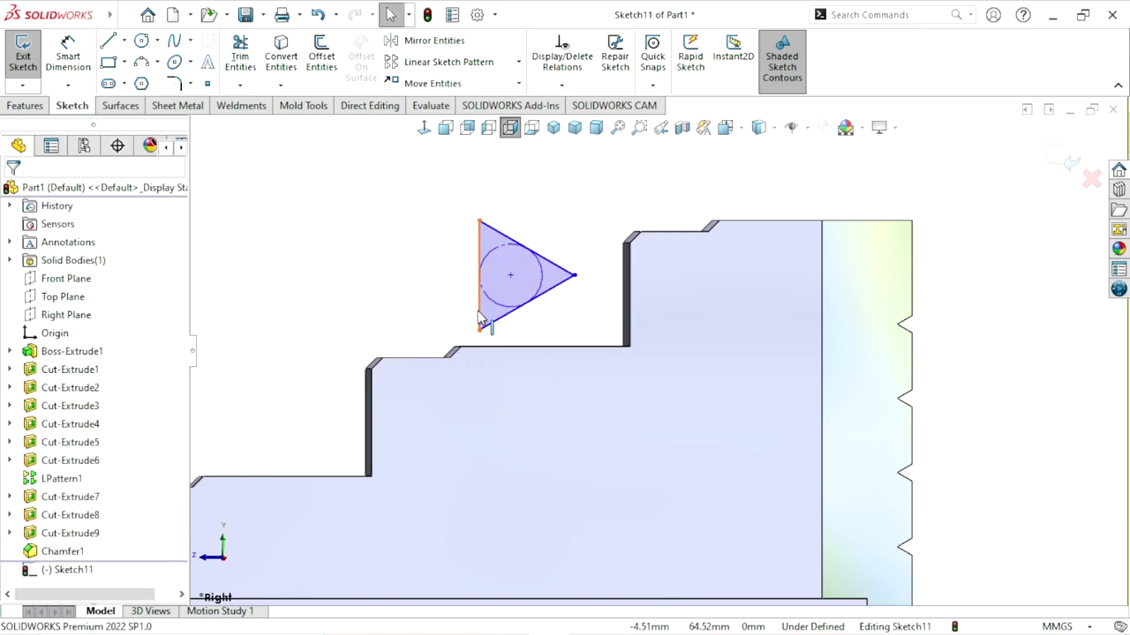
Step: Make the triangle's left edge vertical and dimension it 2.50 mm long
click(480, 292)
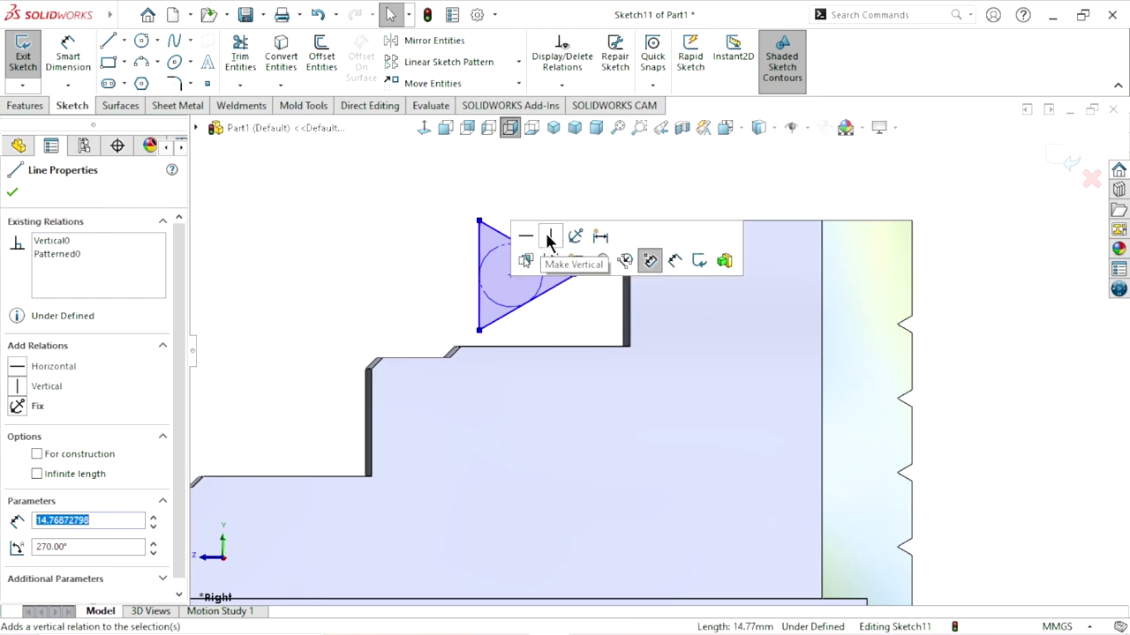
click(14, 194)
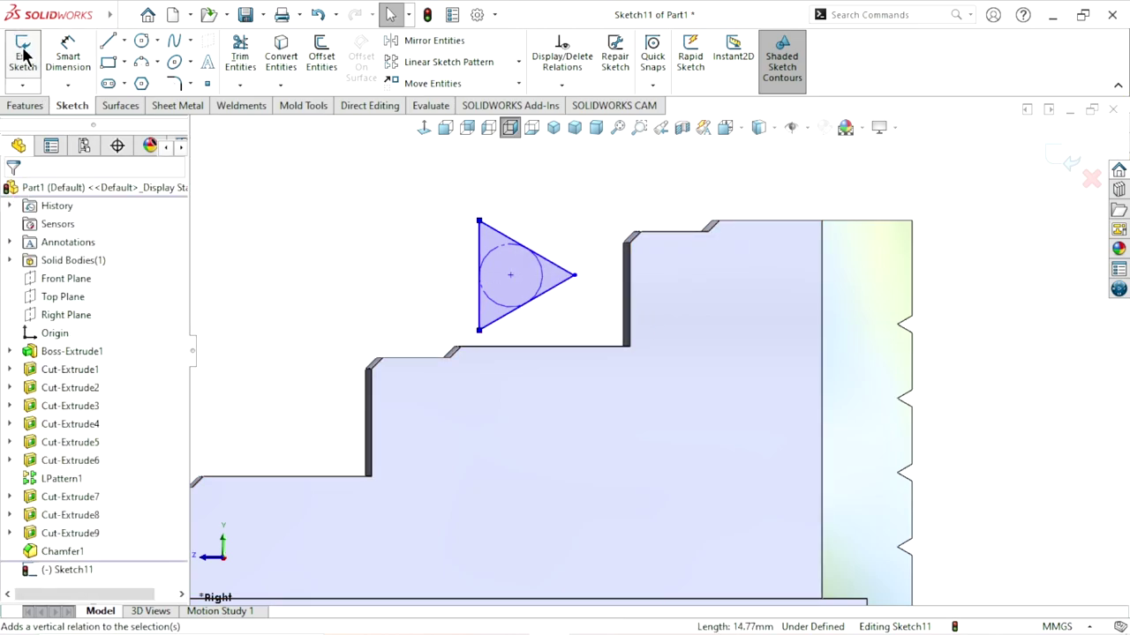
click(68, 55)
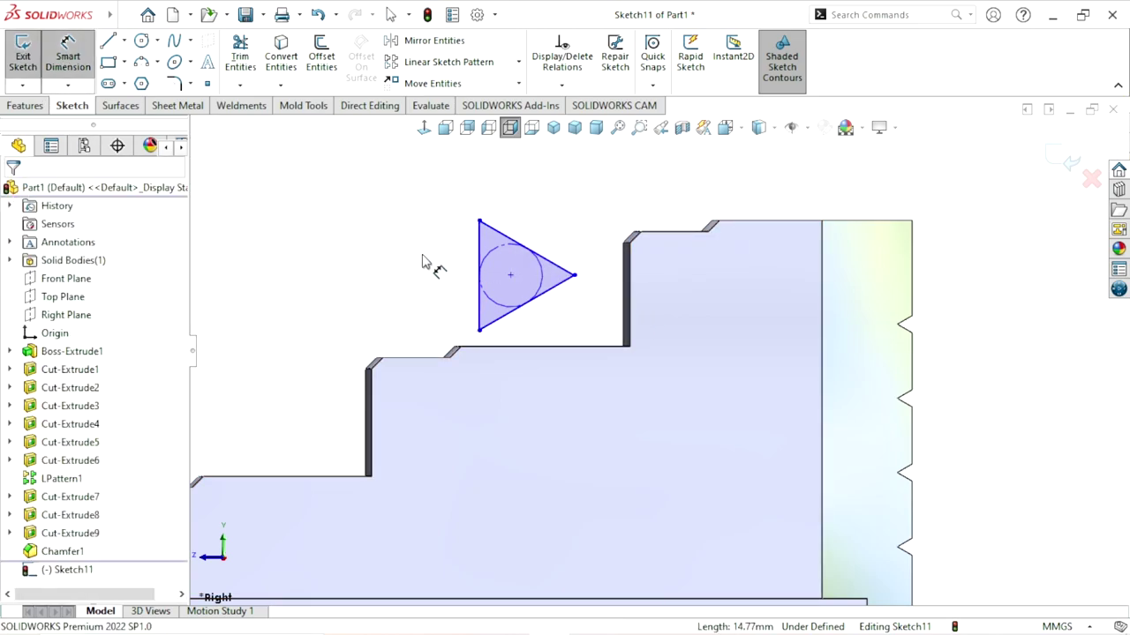
click(480, 315)
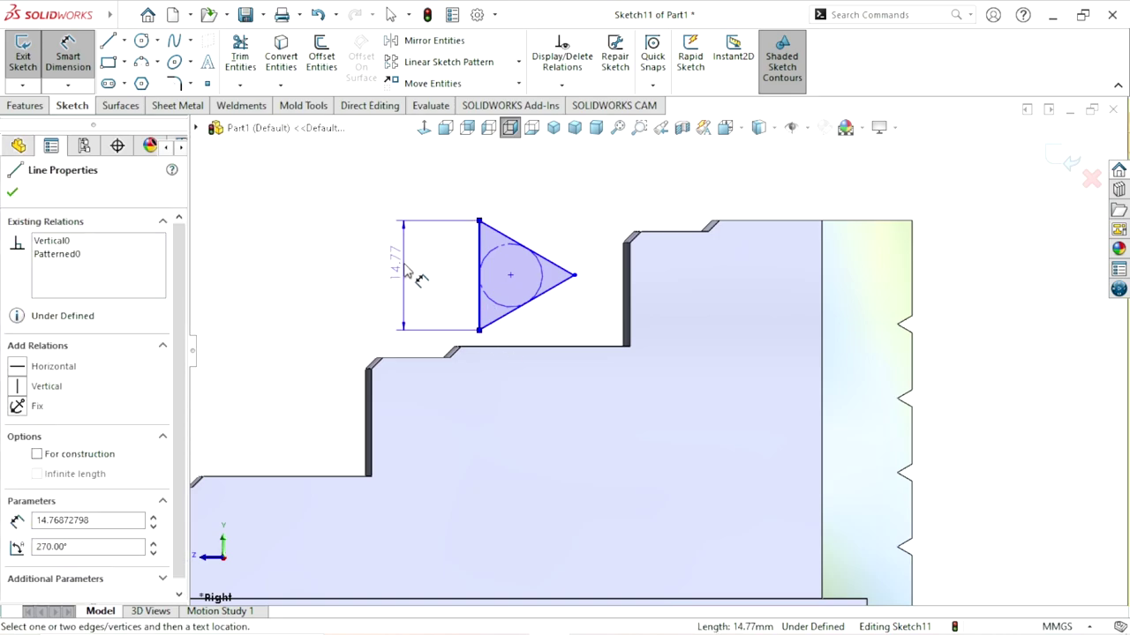
click(406, 270)
text(2)
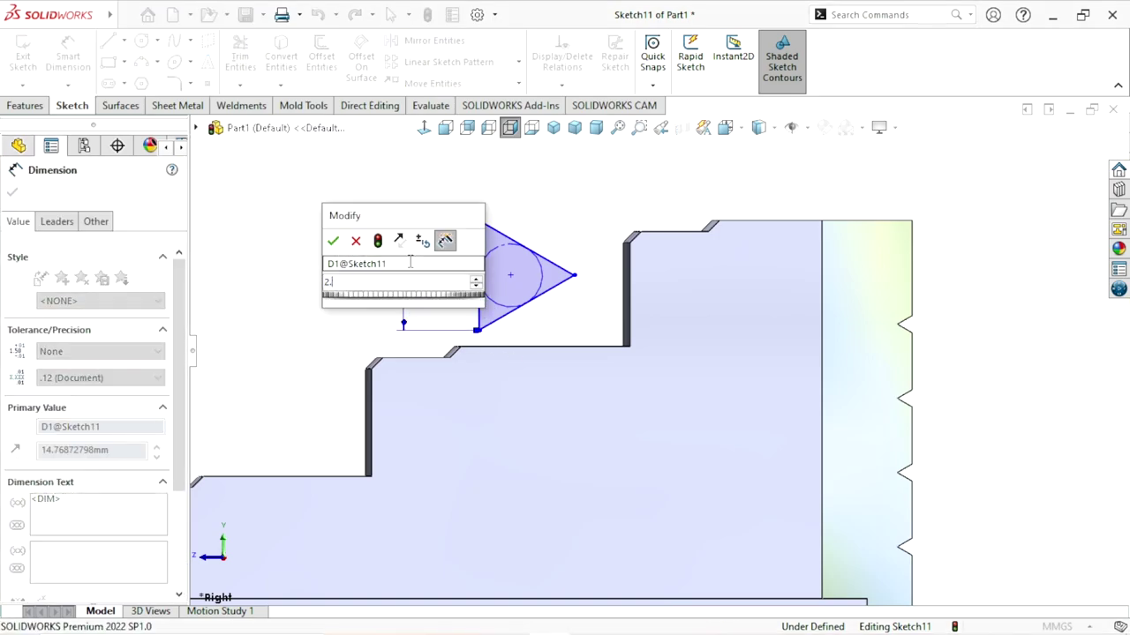
text(.5)
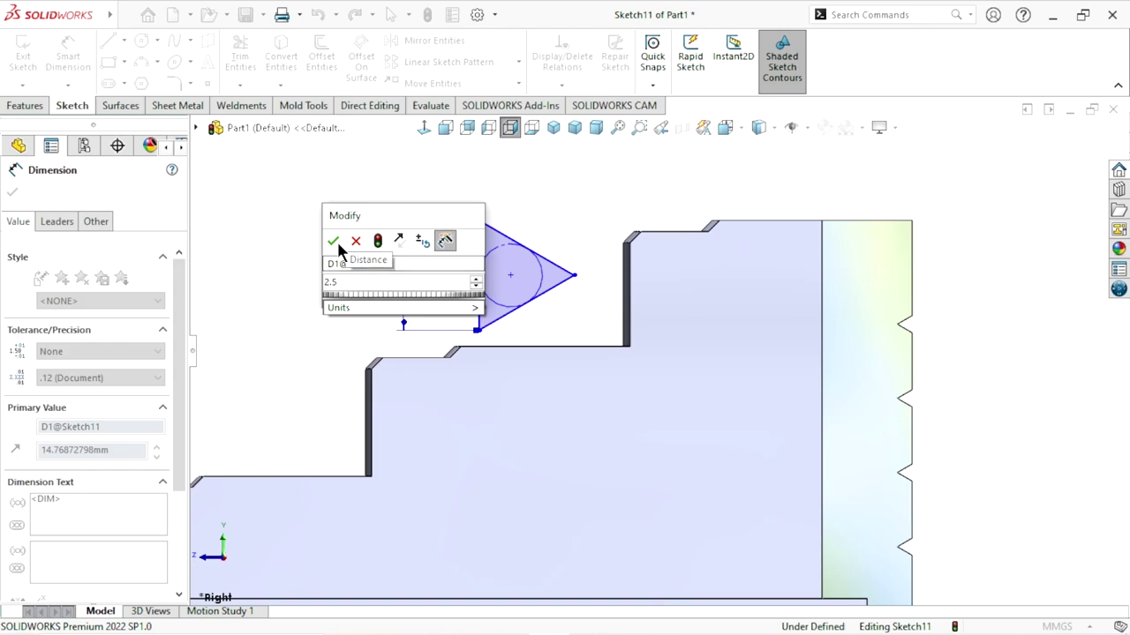
click(333, 241)
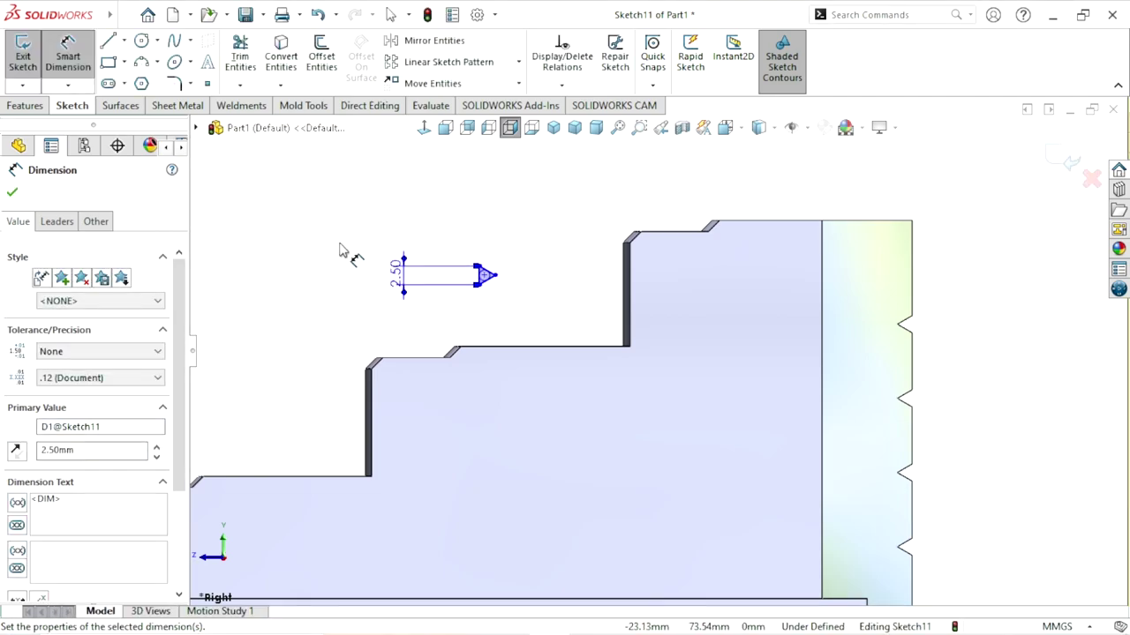
scroll(494, 300, down, 3)
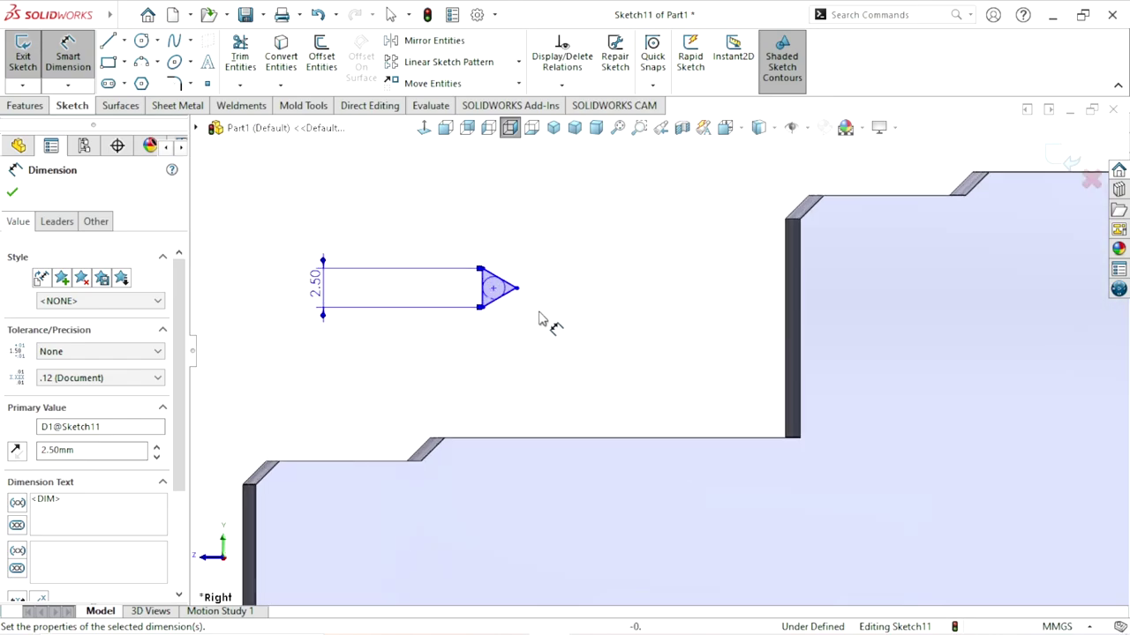
click(11, 194)
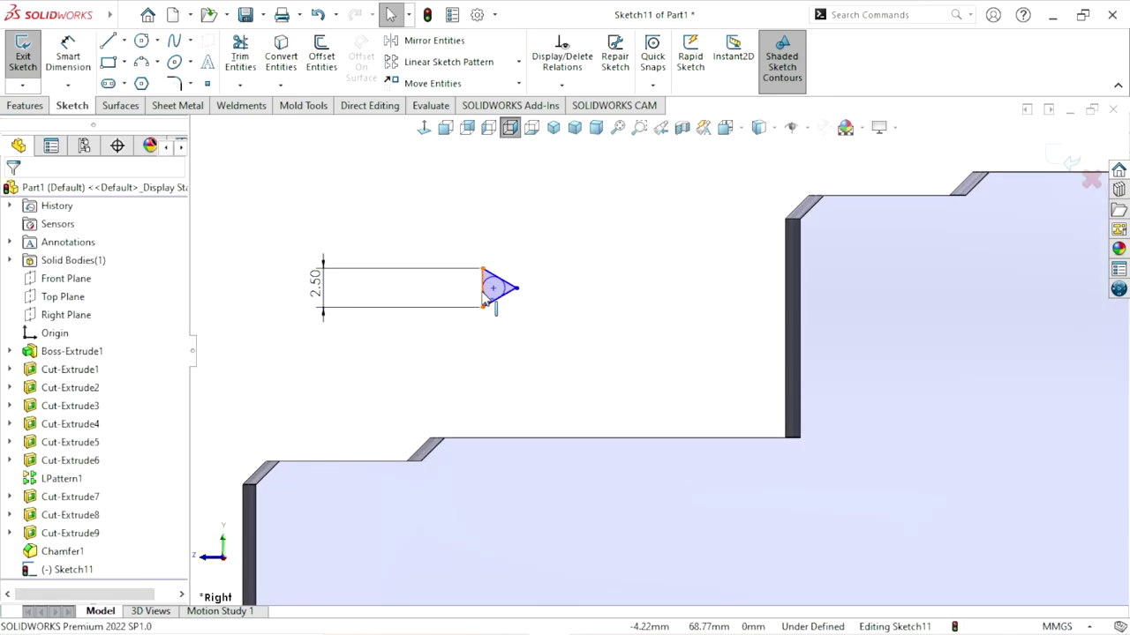
click(484, 290)
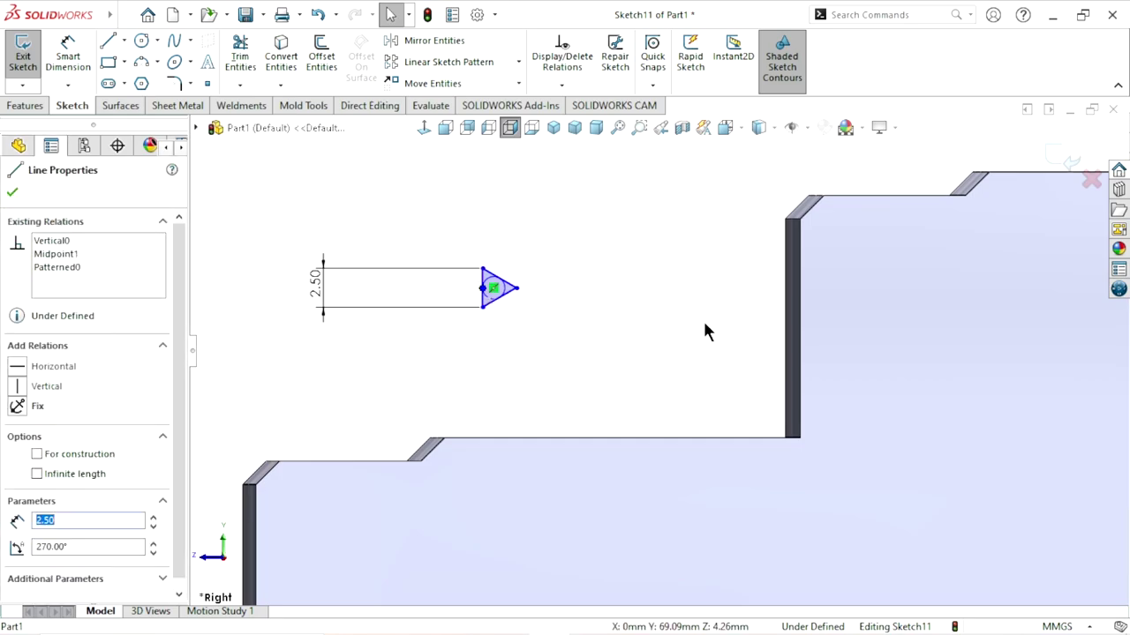
Step: Make the triangle's left-edge point coincident with the jaw's vertical step edge
ctrl+click(790, 242)
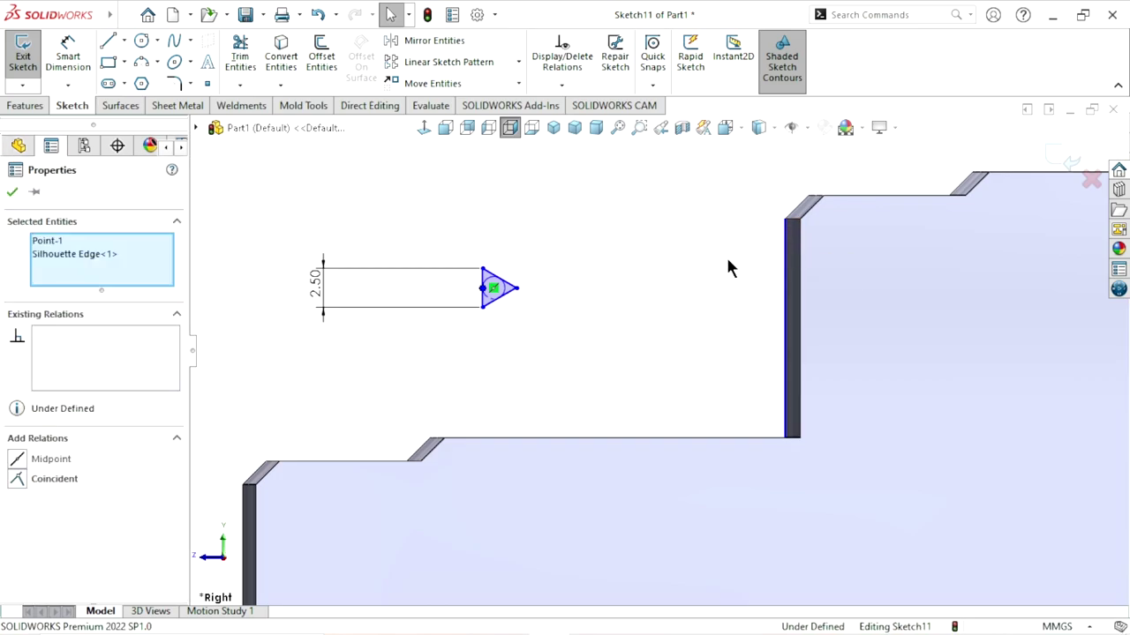
click(16, 482)
scroll(536, 319, up, 2)
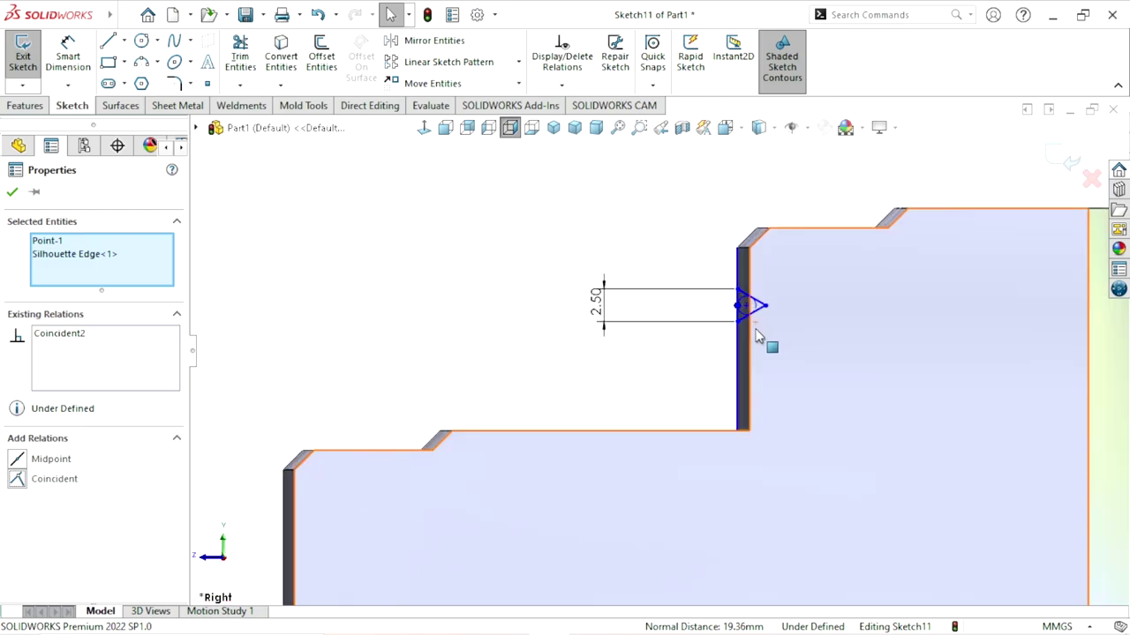
click(12, 193)
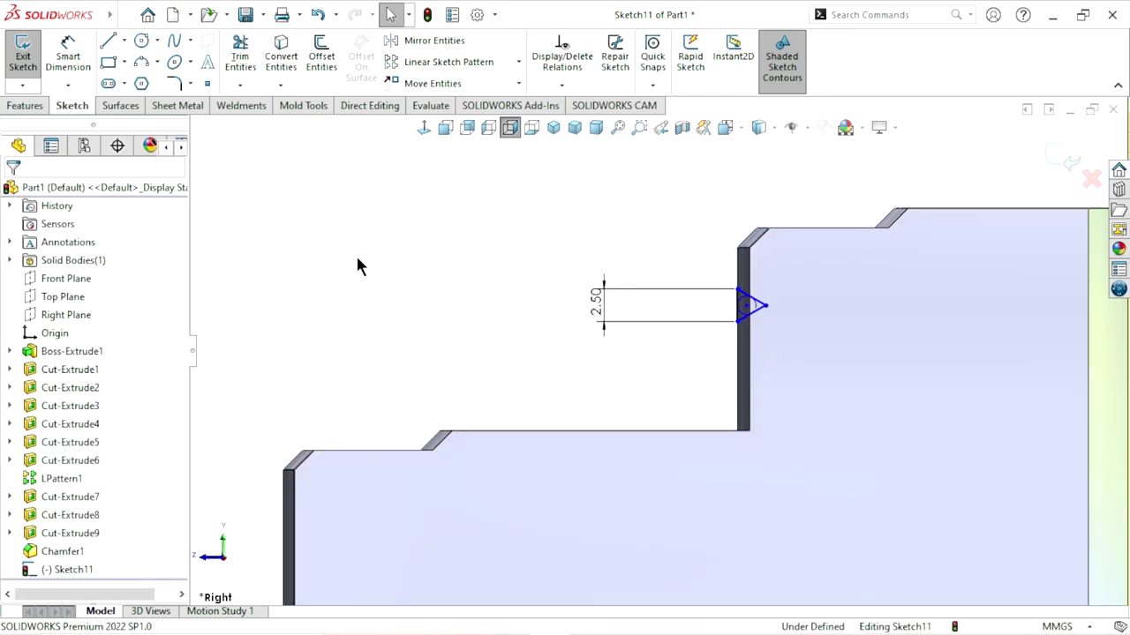
scroll(517, 335, up, 2)
scroll(770, 379, down, 1)
scroll(855, 347, up, 2)
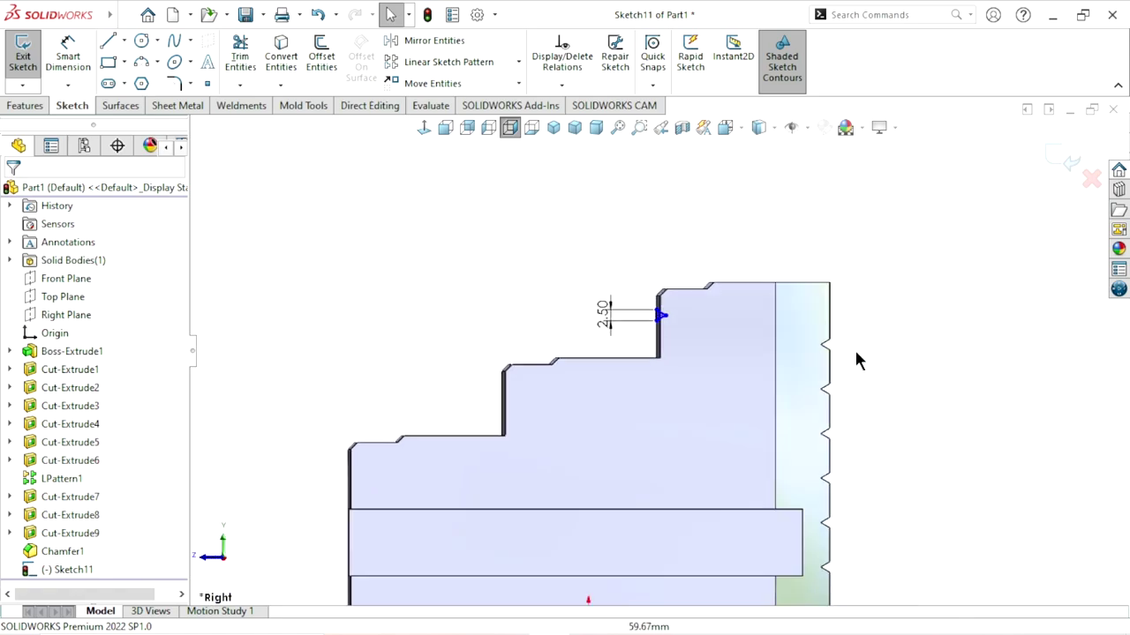
scroll(803, 350, down, 1)
scroll(760, 383, up, 2)
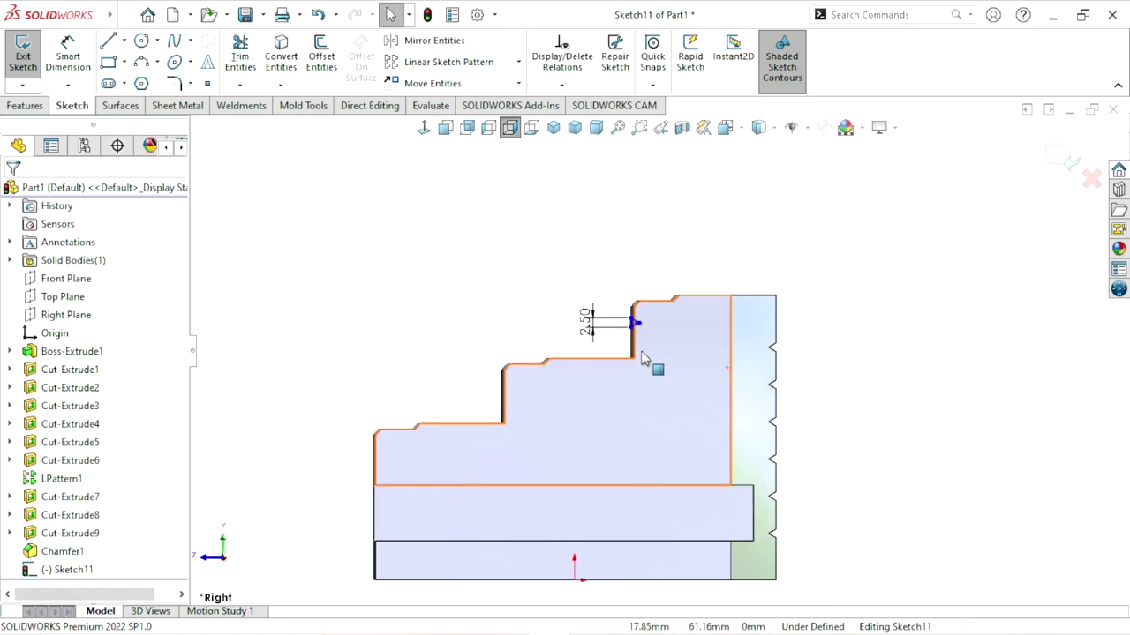
scroll(686, 335, down, 2)
scroll(663, 328, down, 2)
scroll(645, 326, down, 1)
scroll(646, 326, down, 1)
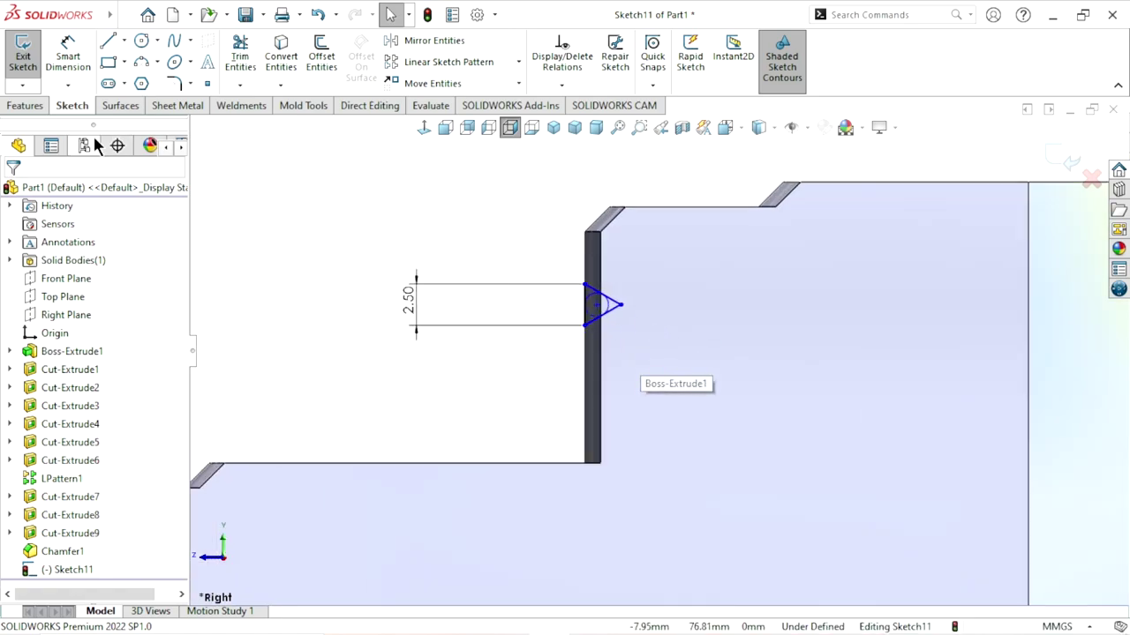
Step: Locate the triangle's point 7.50 mm below the step's top edge
click(72, 60)
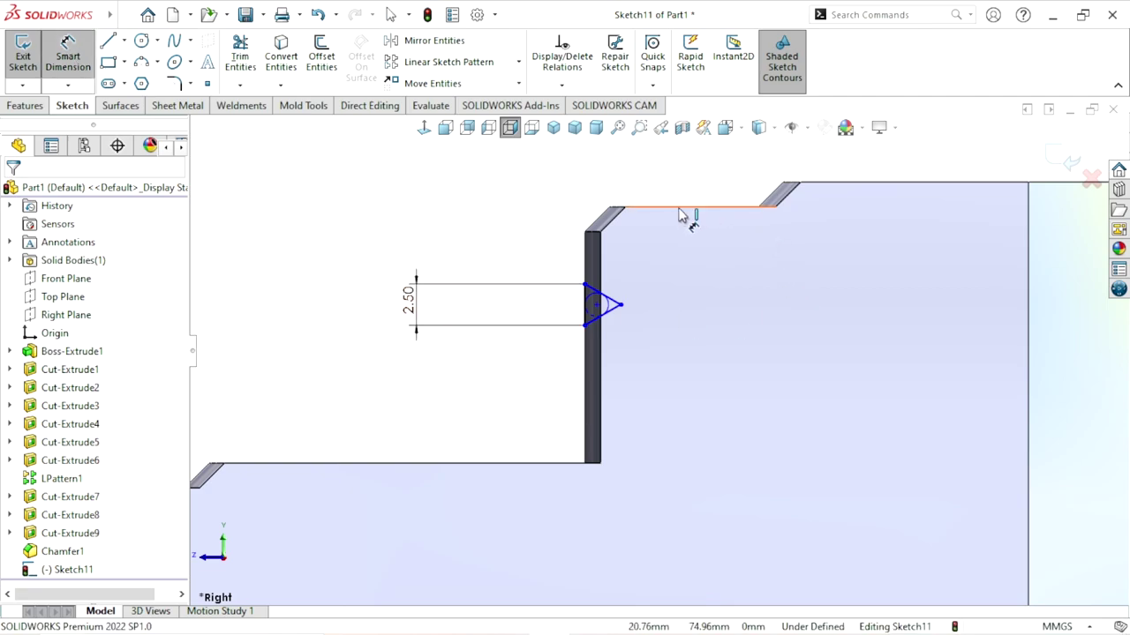
click(679, 208)
click(621, 304)
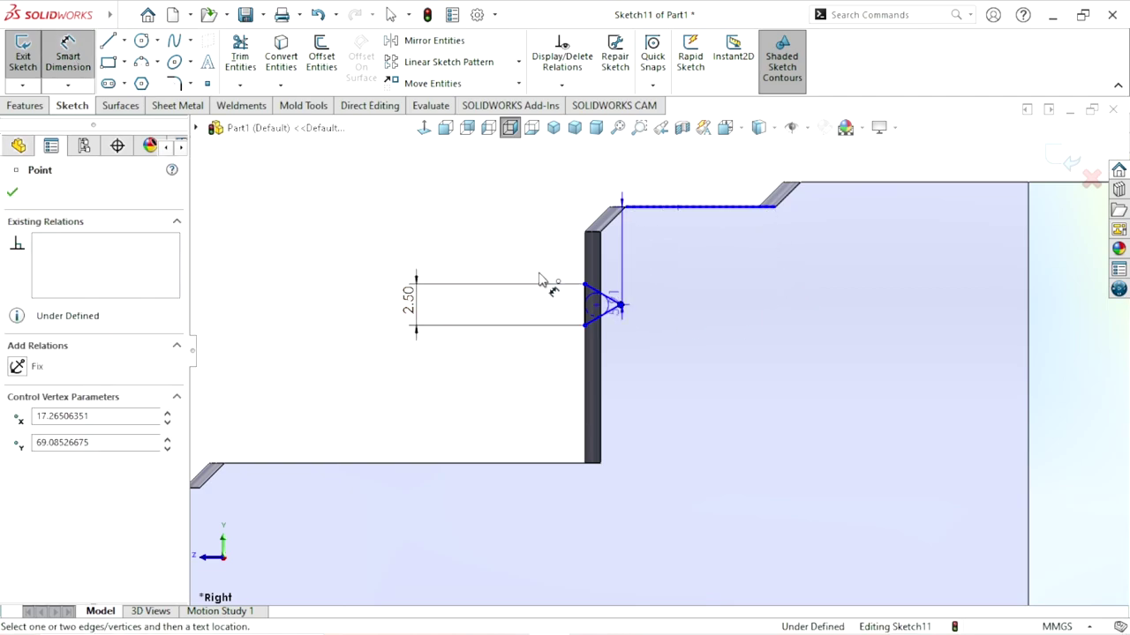
click(525, 255)
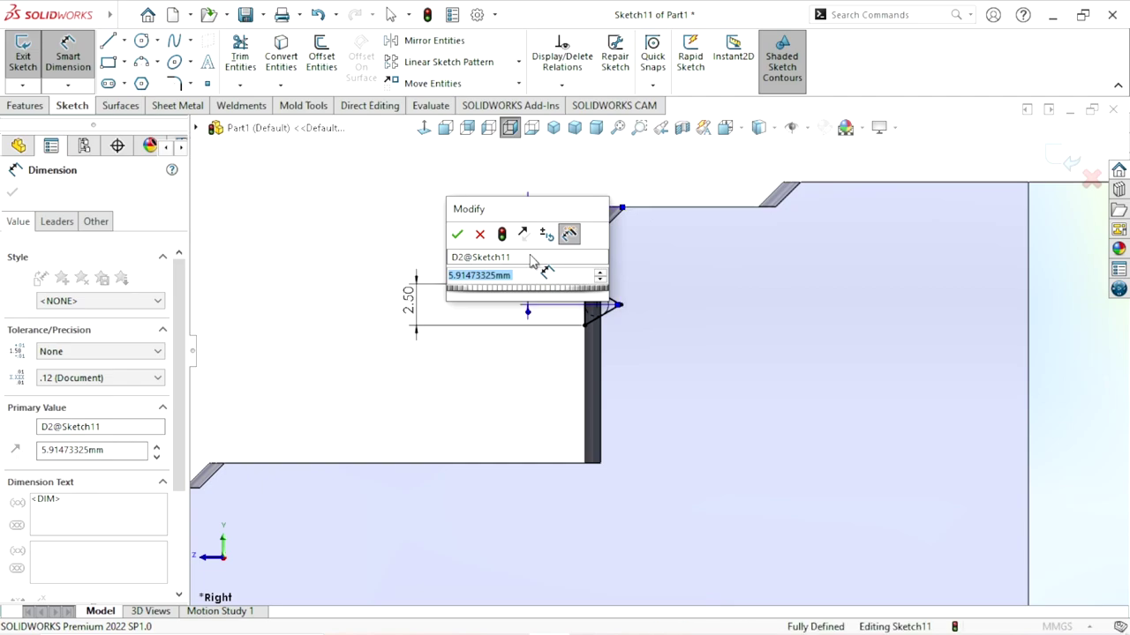
text(7.5)
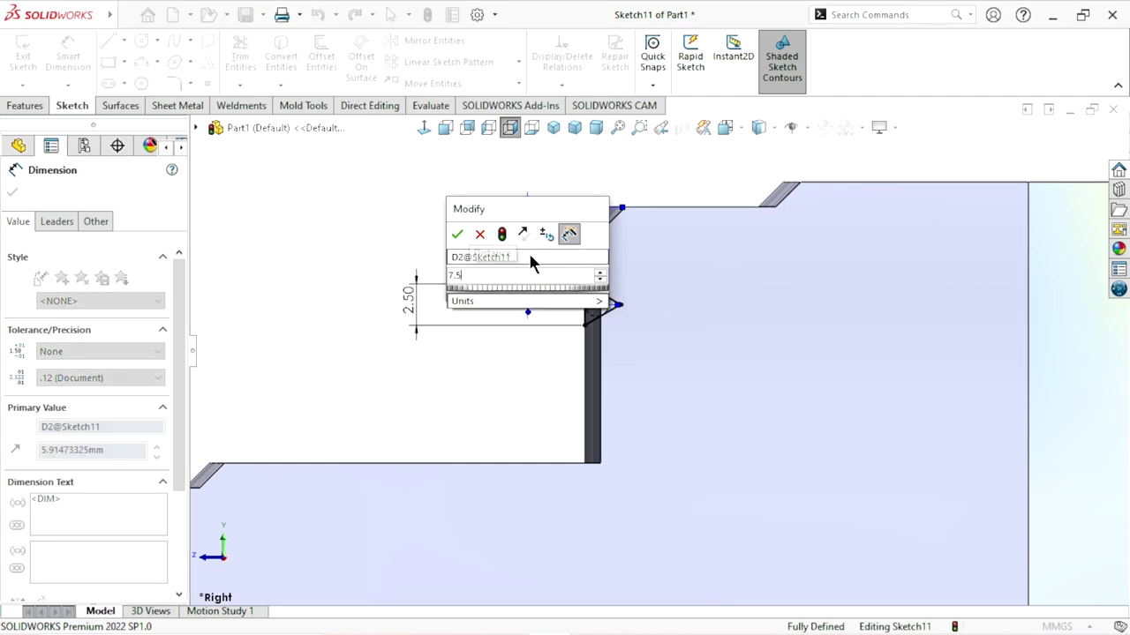
click(456, 234)
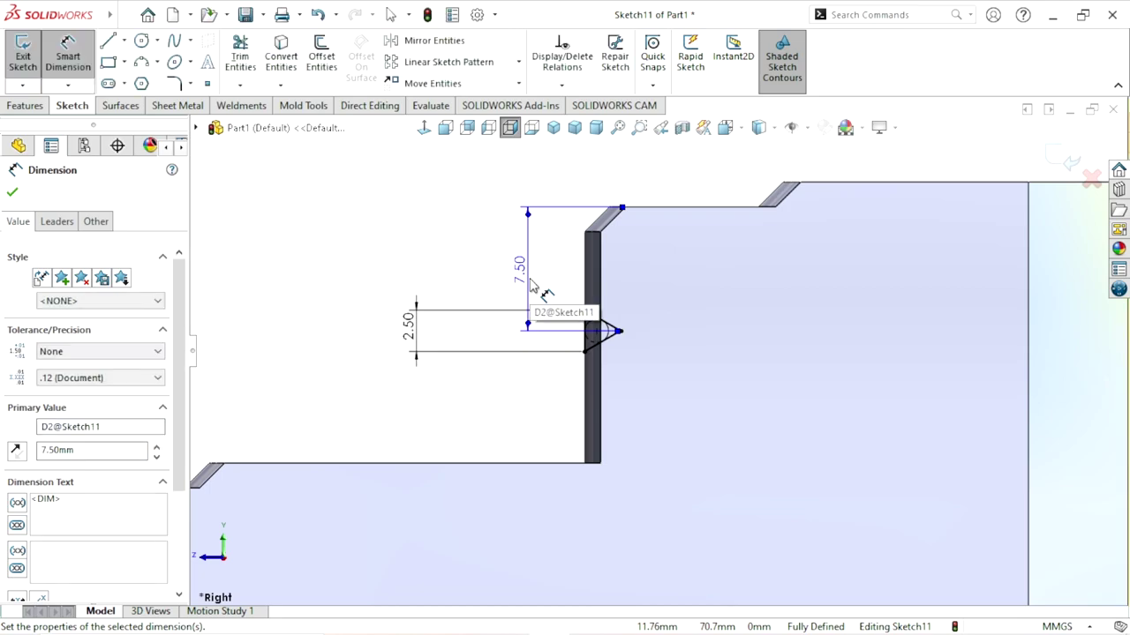
click(396, 235)
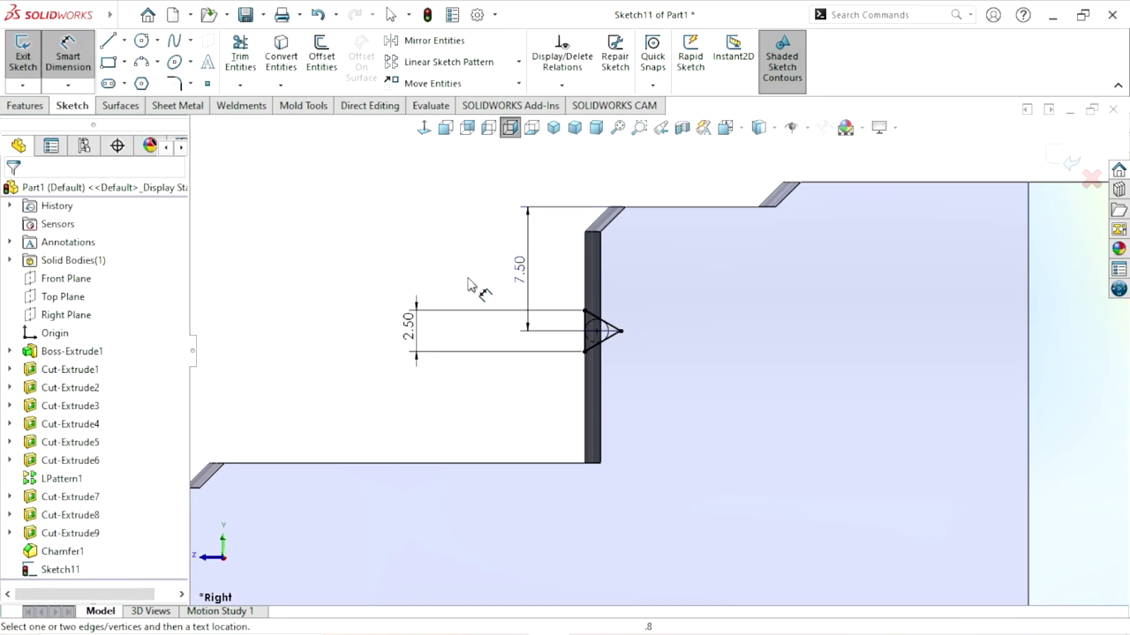
scroll(711, 397, up, 1)
scroll(649, 352, down, 1)
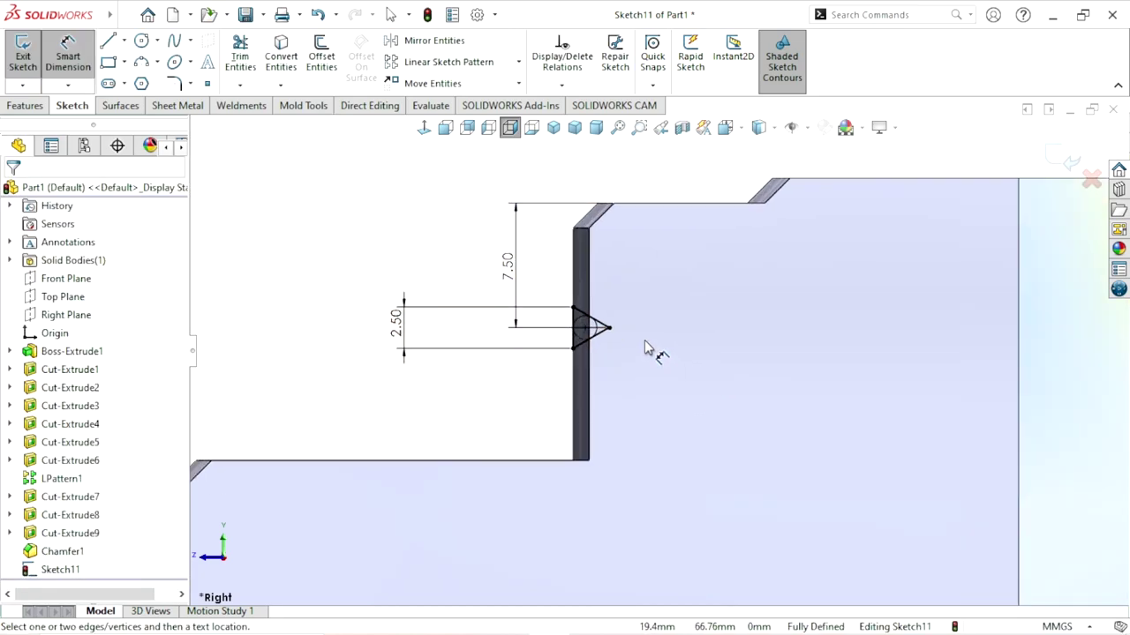
scroll(645, 349, down, 1)
scroll(645, 350, up, 1)
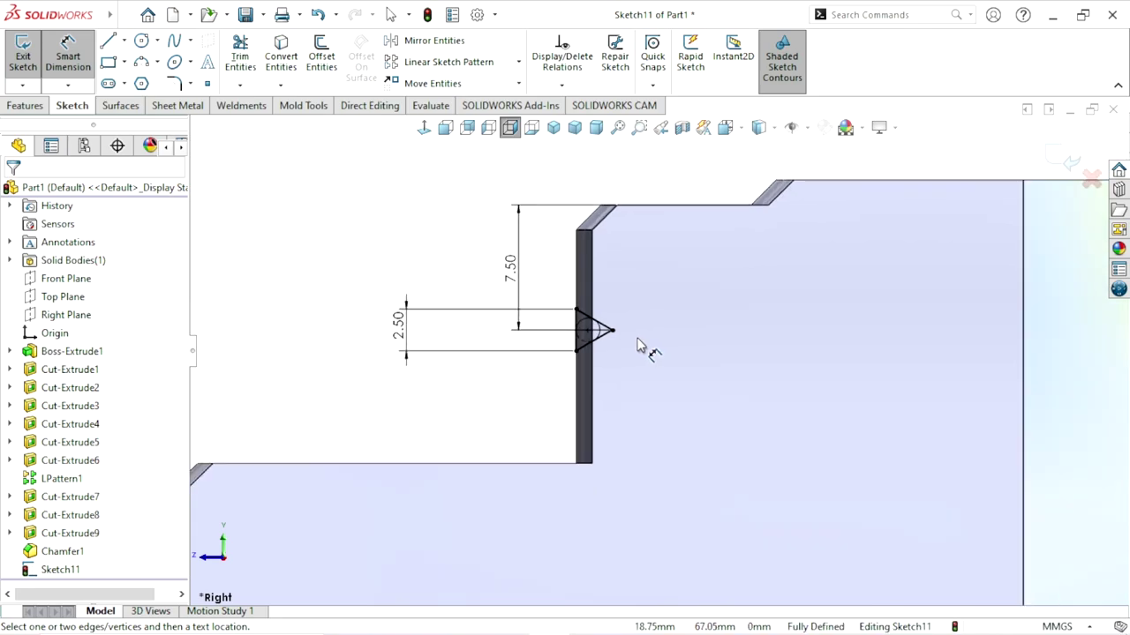
scroll(644, 351, up, 1)
scroll(644, 349, down, 1)
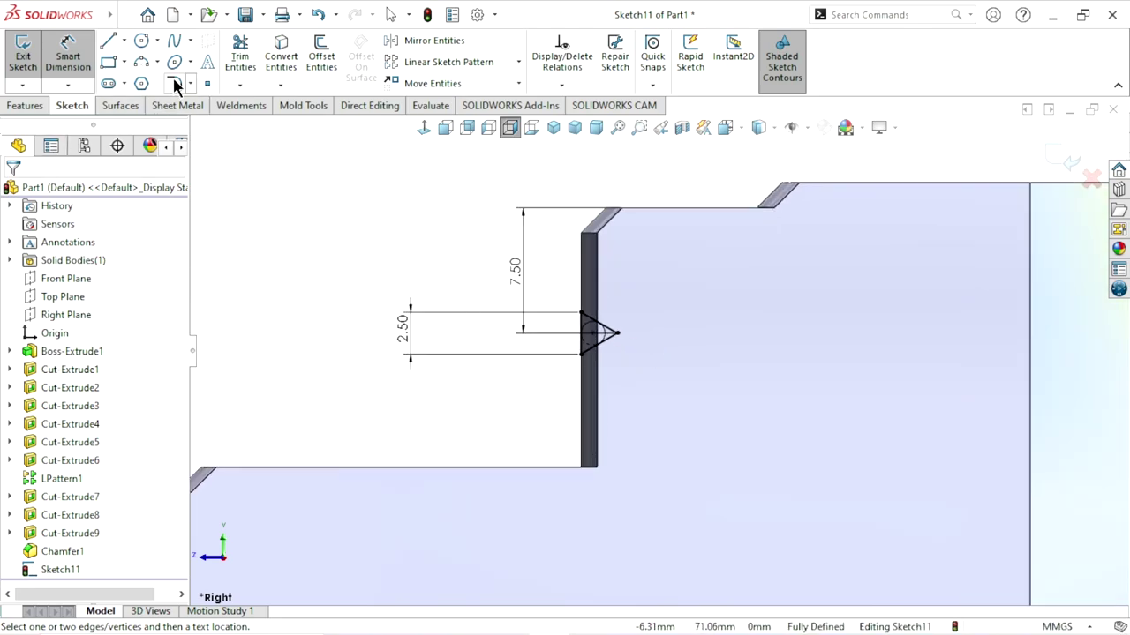
Step: Round the triangle's tip with a 0.30 mm sketch fillet and move the R0.30 label clear
key(f)
text(0.3)
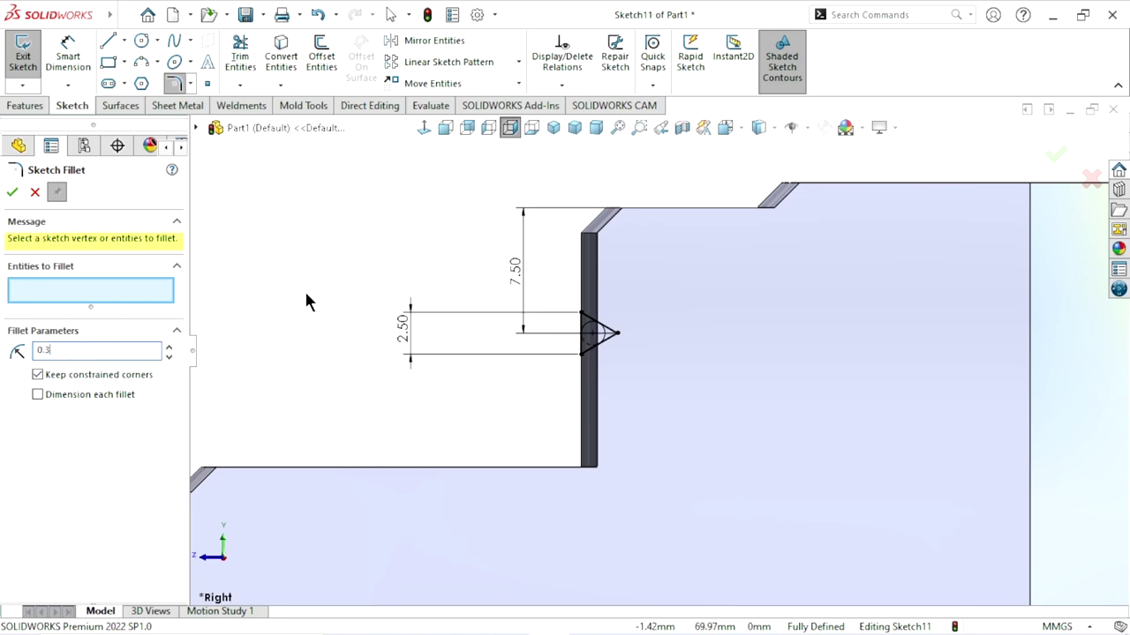
click(616, 335)
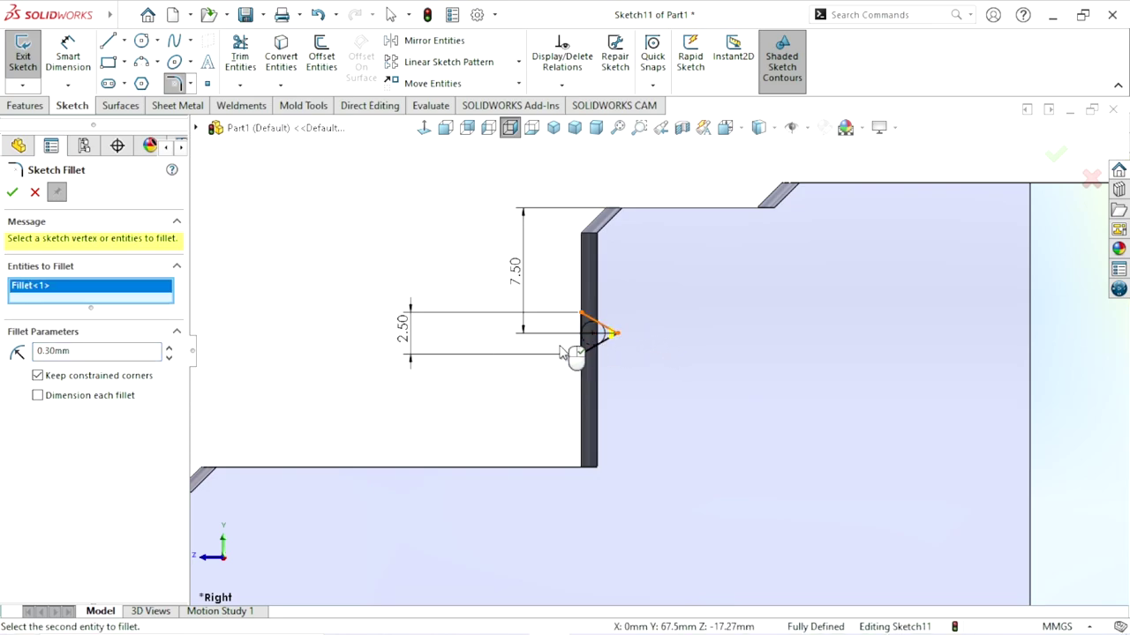
click(13, 192)
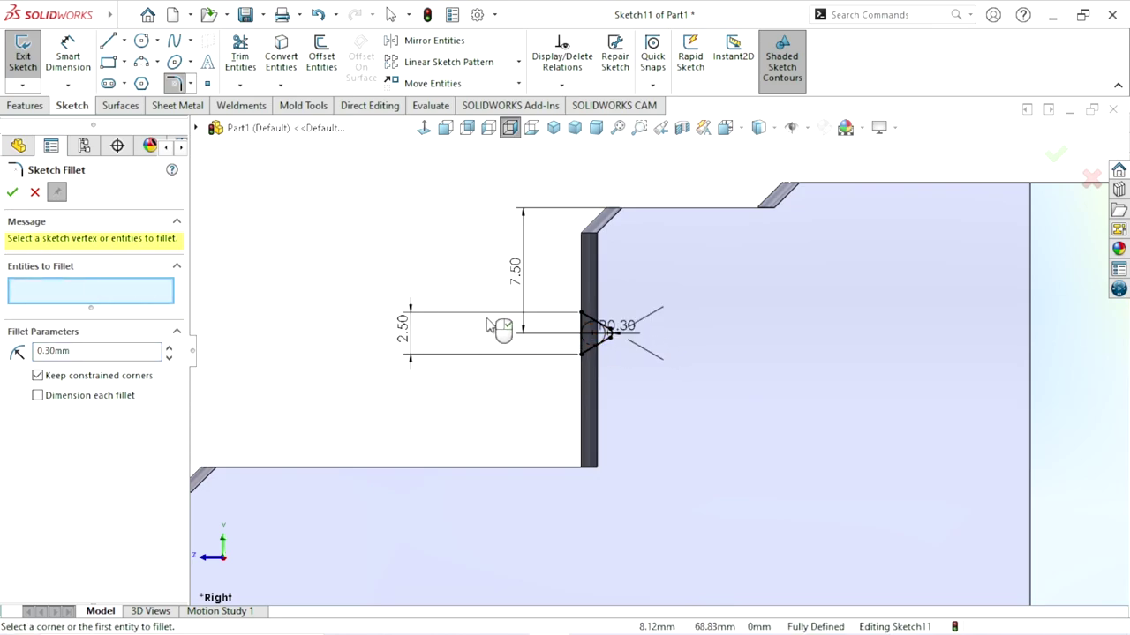
scroll(697, 349, down, 2)
scroll(686, 345, down, 1)
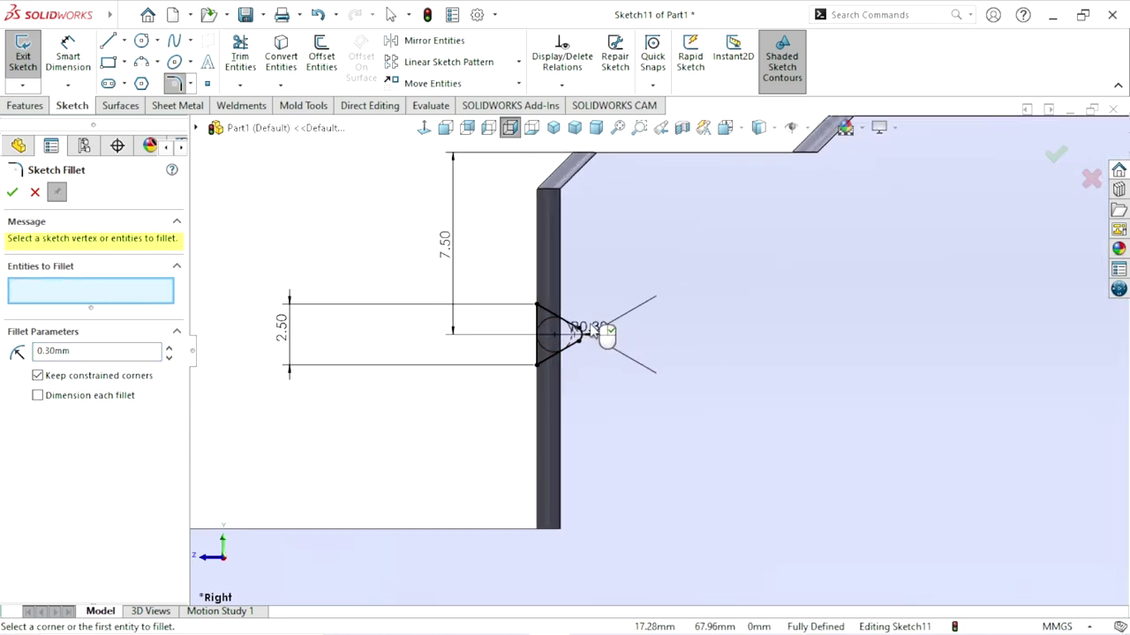
click(12, 192)
drag(587, 328, 693, 307)
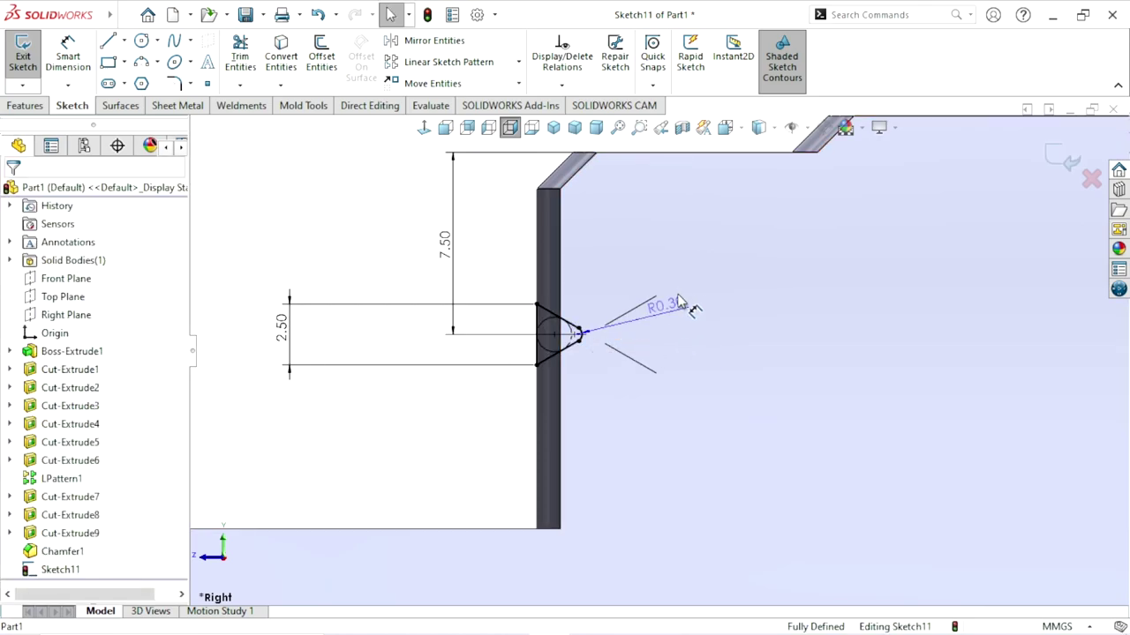
click(304, 251)
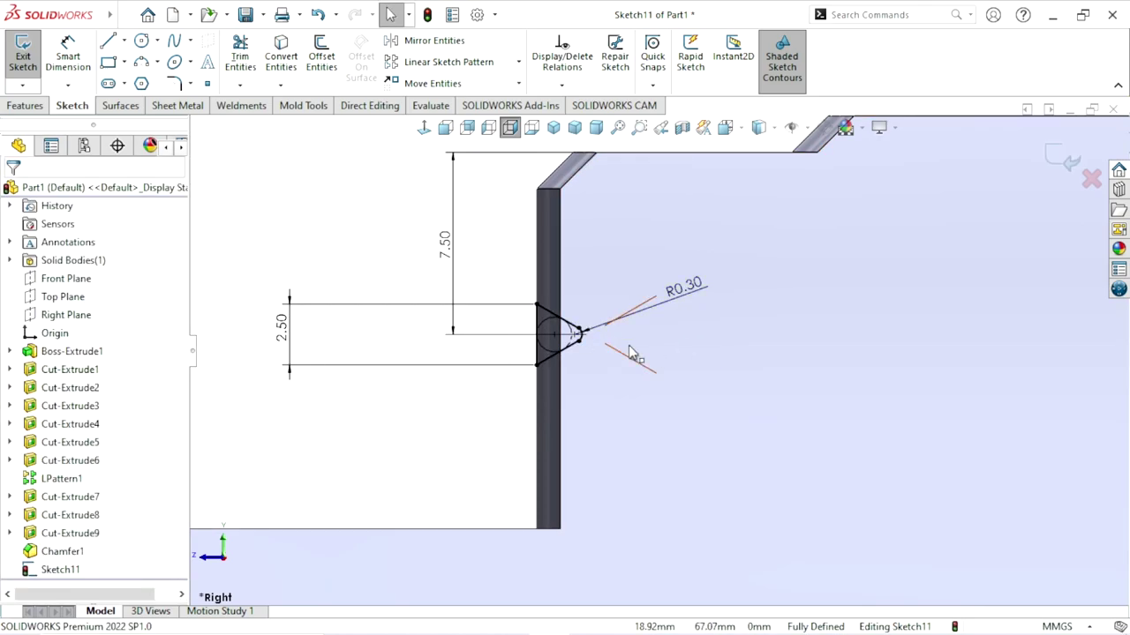
scroll(615, 459, up, 3)
scroll(615, 459, up, 1)
scroll(618, 455, down, 2)
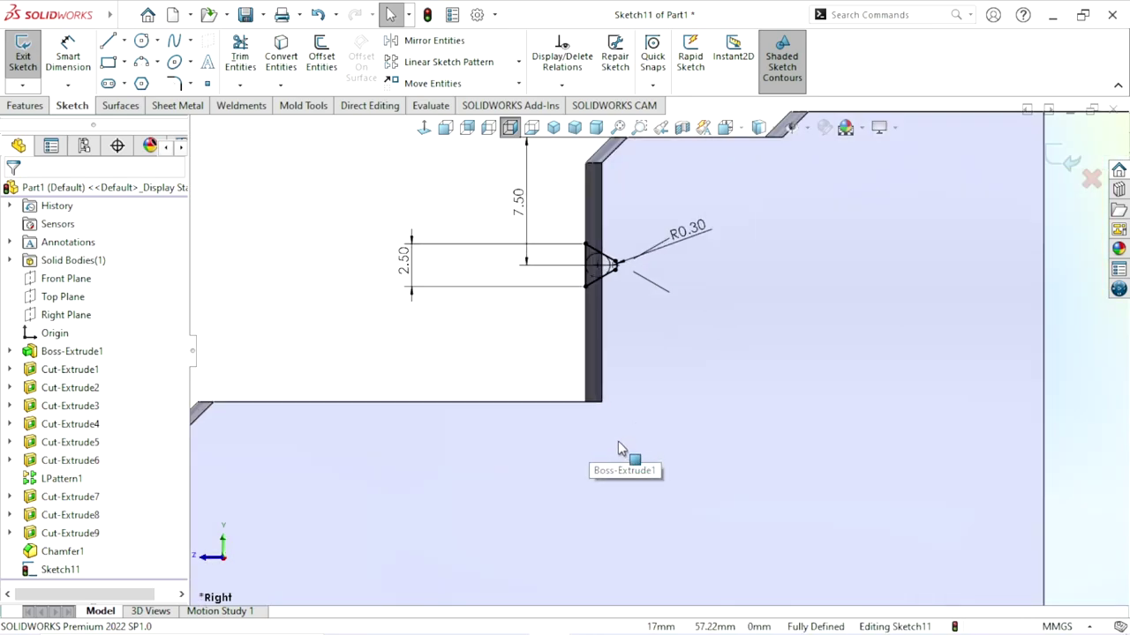
scroll(607, 427, down, 1)
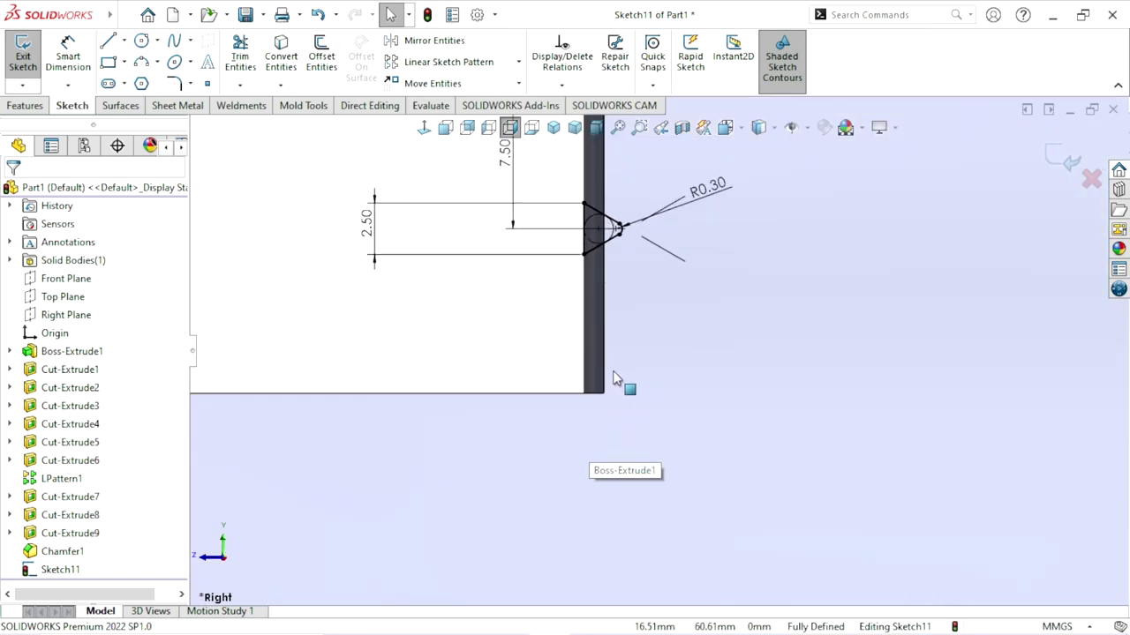
Step: Draw a larger closed three-line triangle spanning the vertical wall at the lower step corner
click(111, 40)
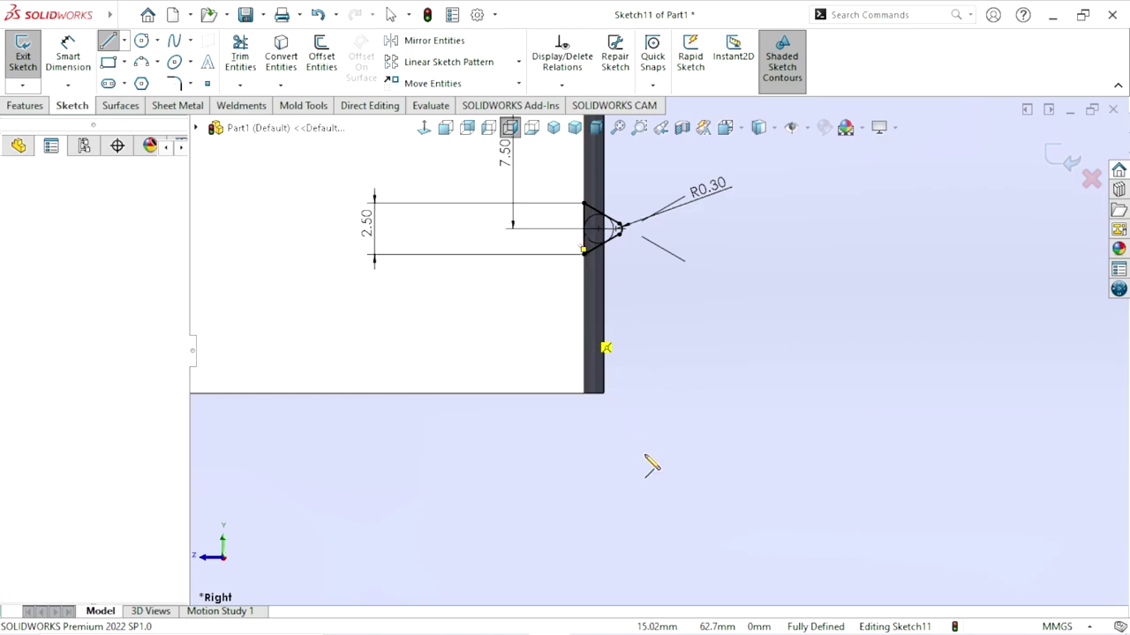
click(583, 327)
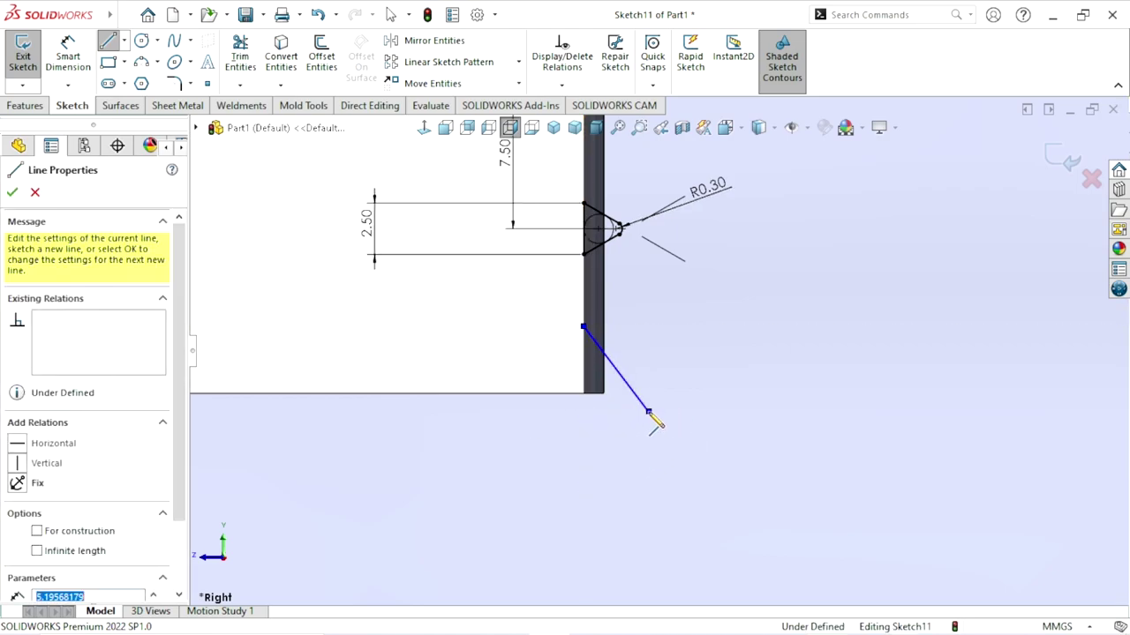
click(648, 411)
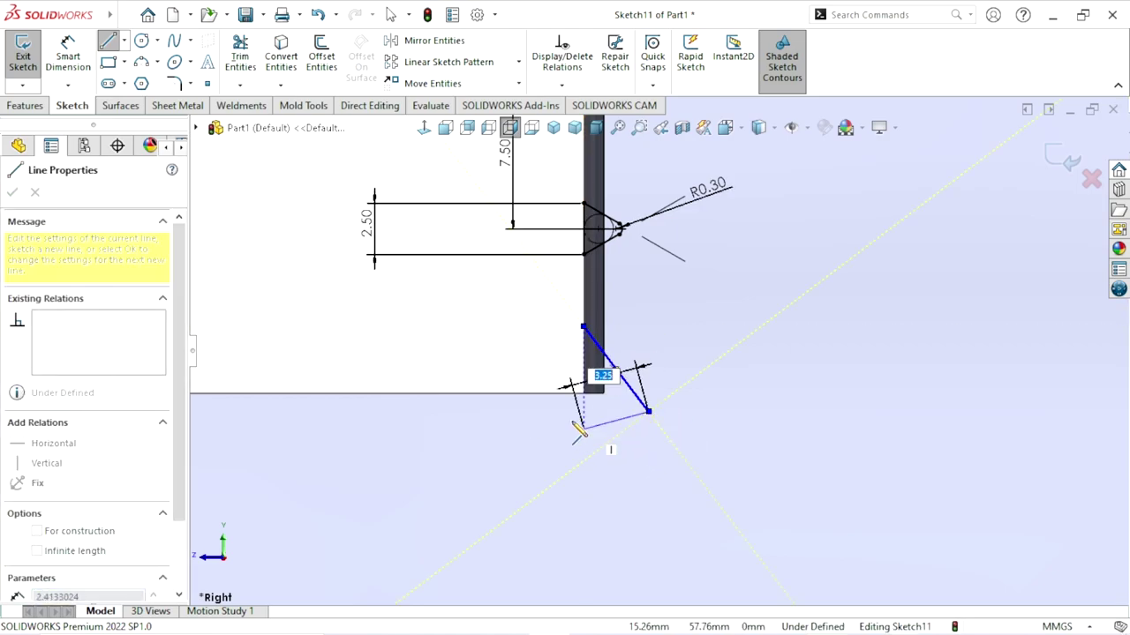
click(509, 394)
click(582, 327)
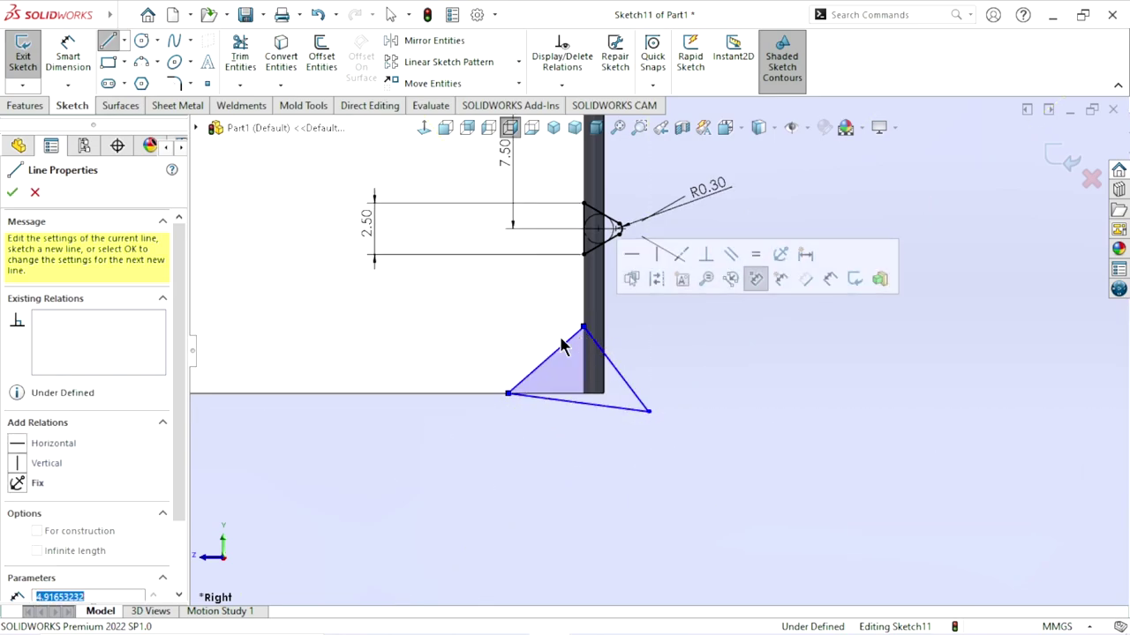
right_click(342, 344)
click(362, 341)
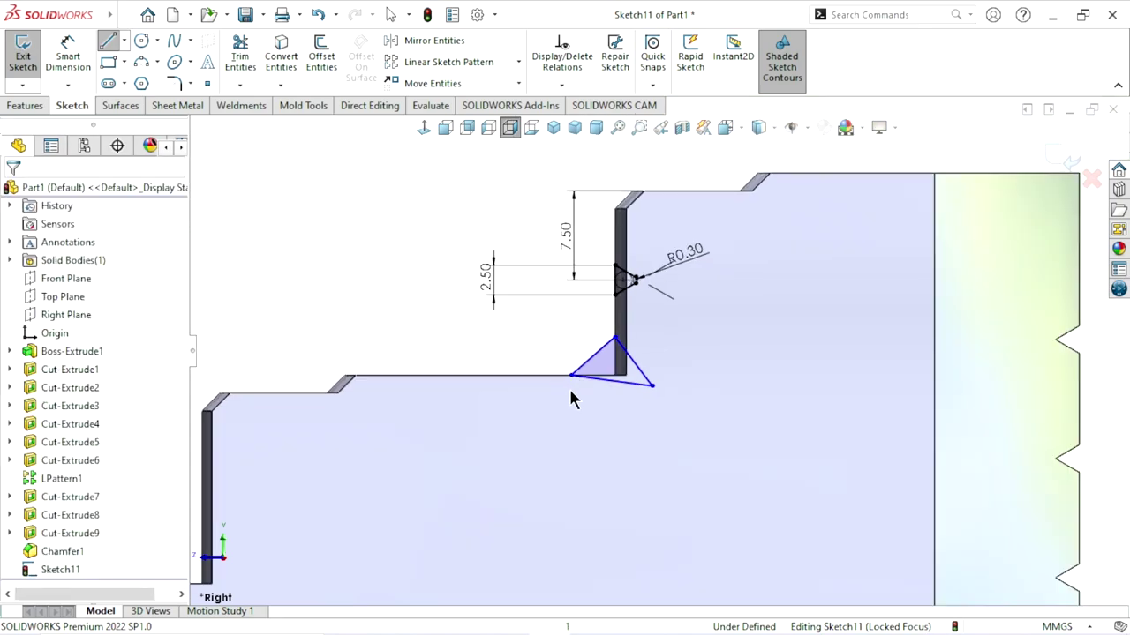
scroll(623, 386, down, 2)
click(68, 56)
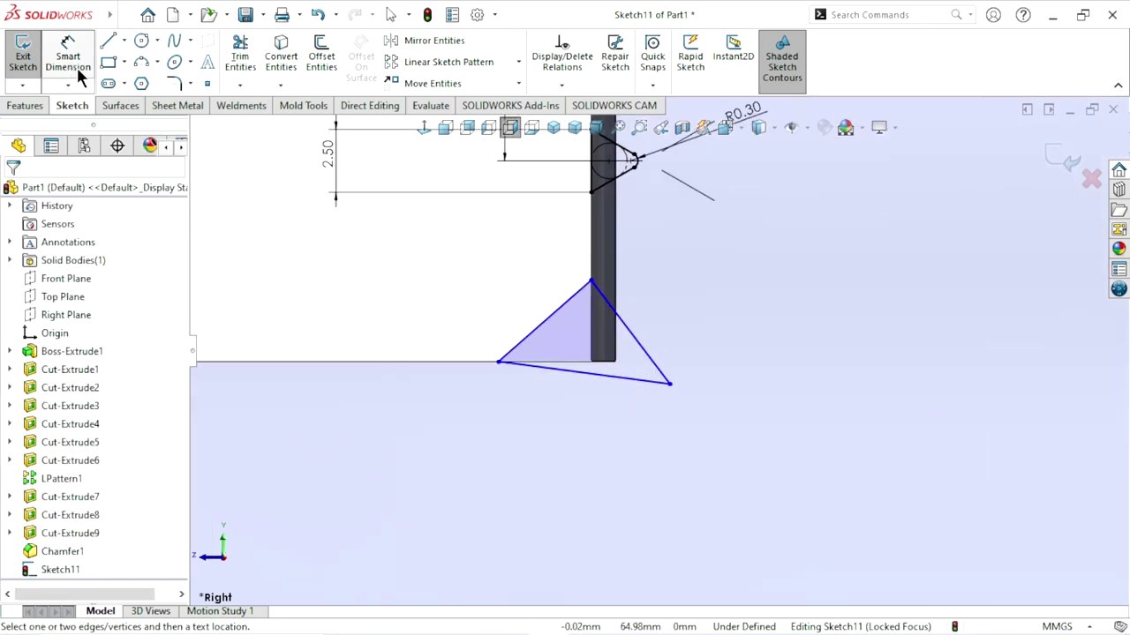
Step: Set the larger triangle's lower side at 20° to the horizontal step edge
scroll(527, 335, down, 2)
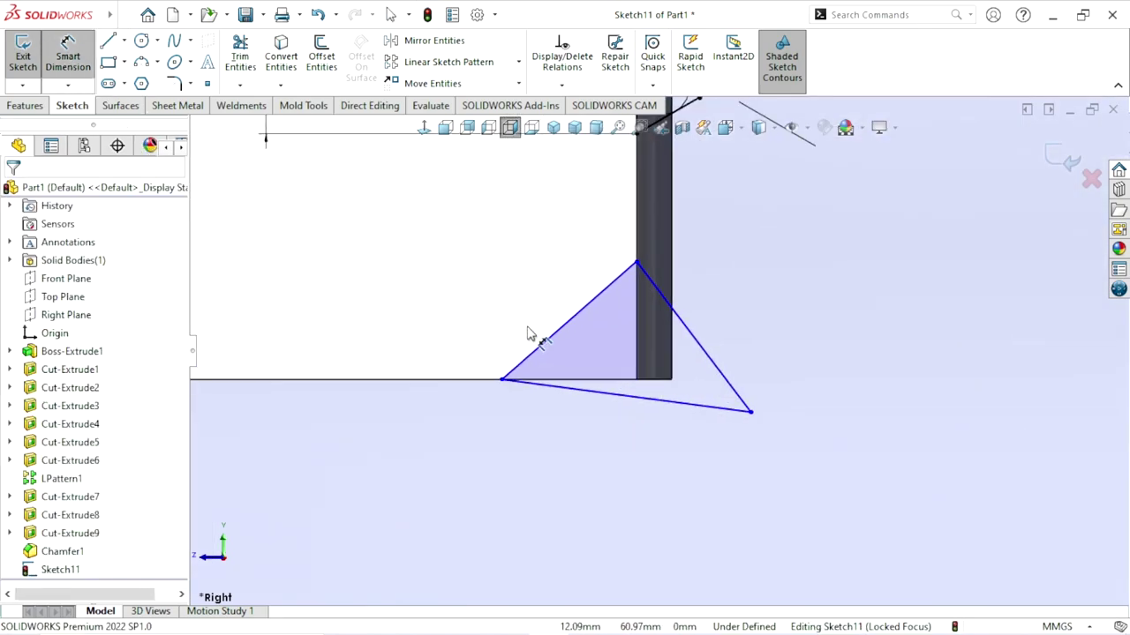
click(633, 382)
click(632, 400)
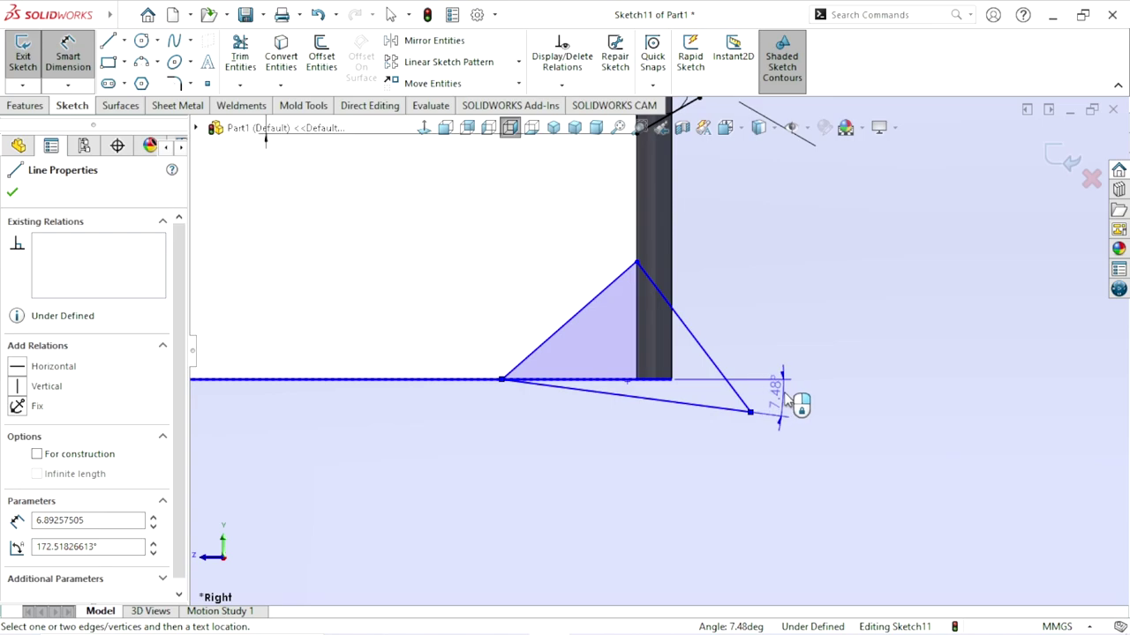
click(788, 399)
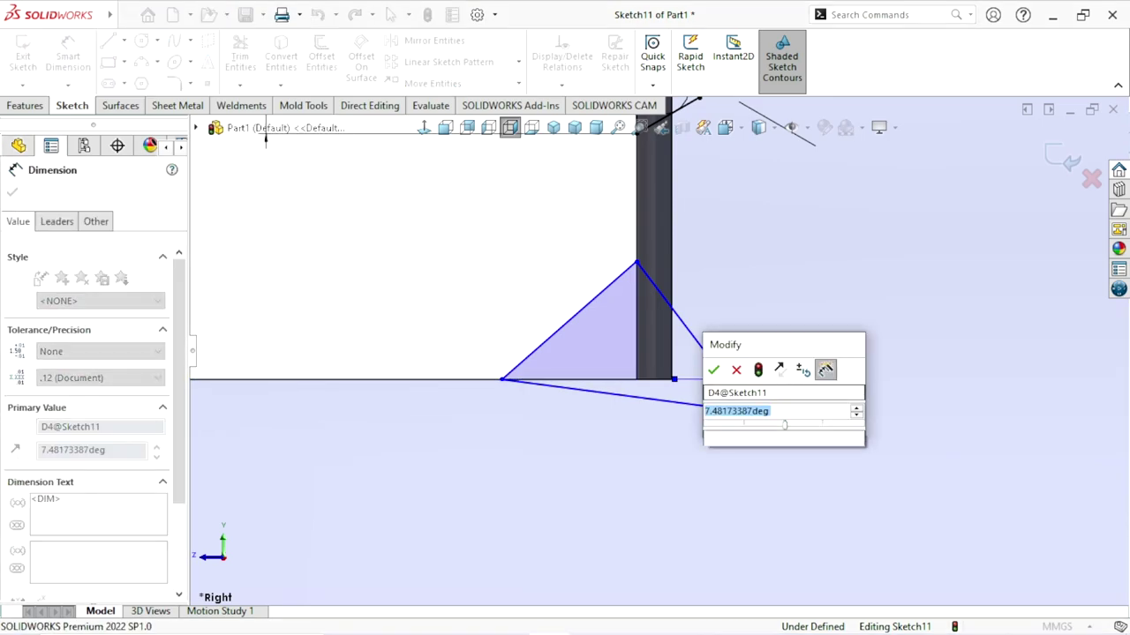
text(20)
key(Return)
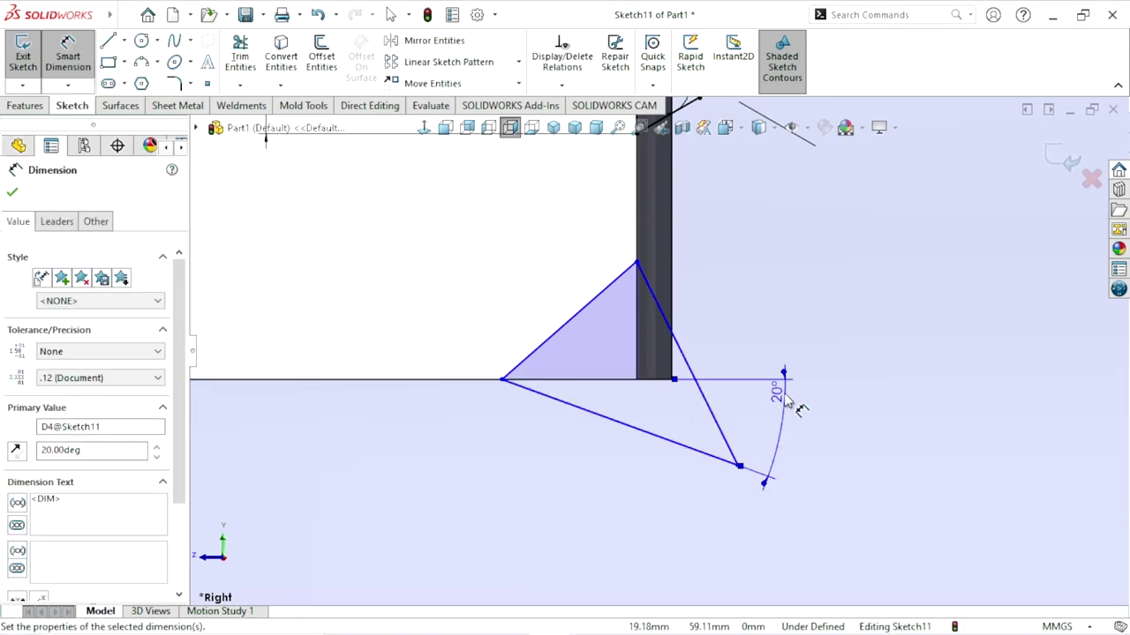
click(21, 196)
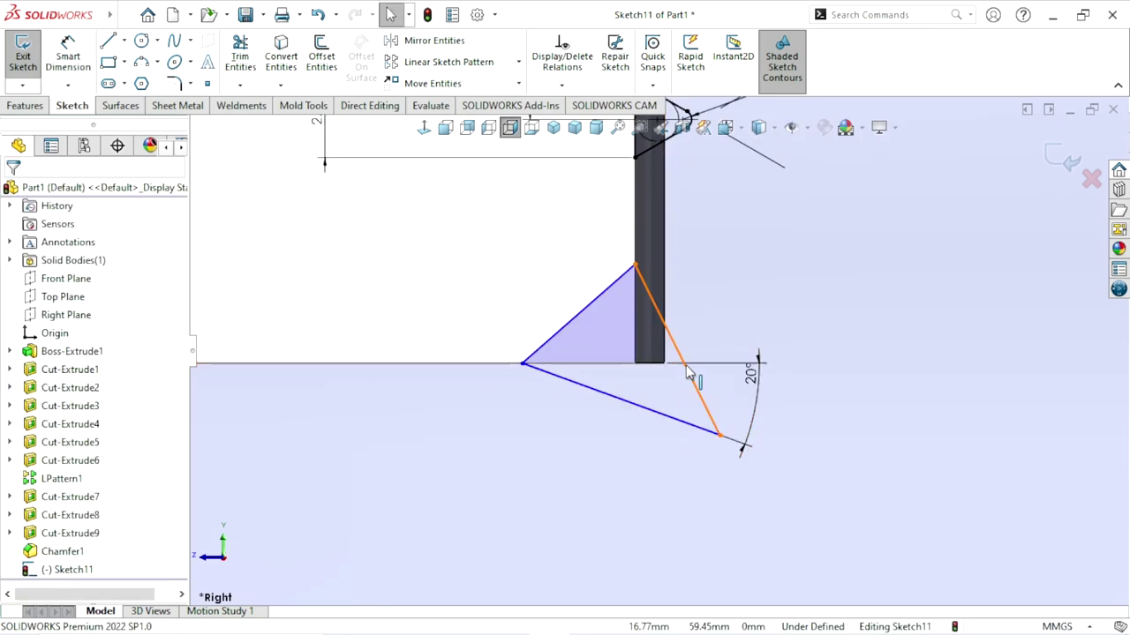
Step: Make the second triangle's slanted side coincident with the step's corner point
click(688, 371)
ctrl+click(664, 363)
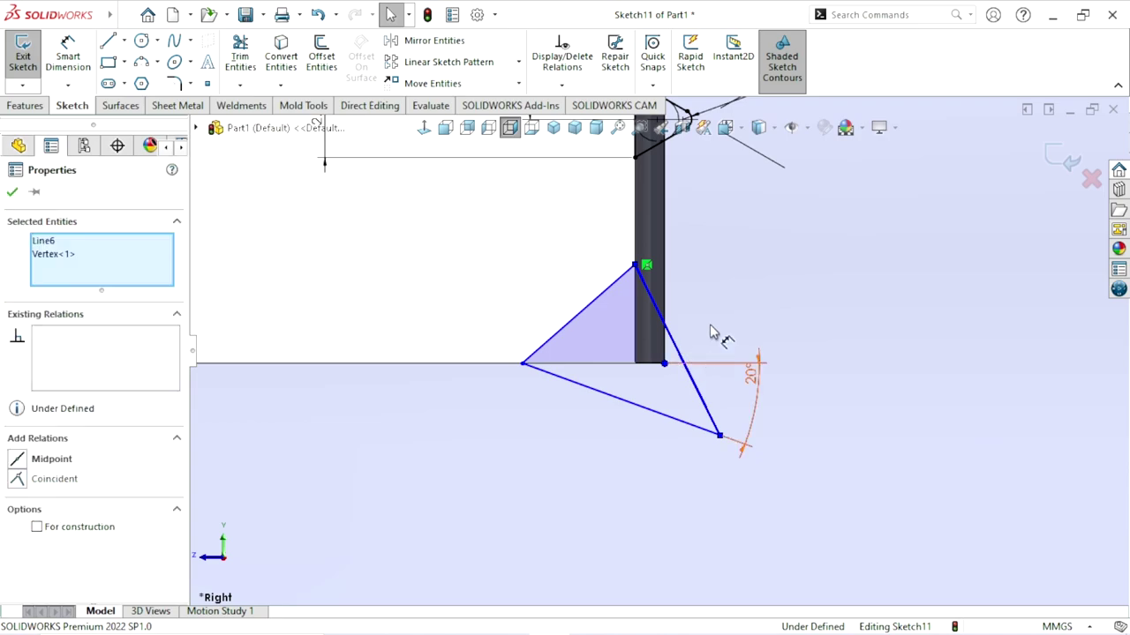
click(737, 291)
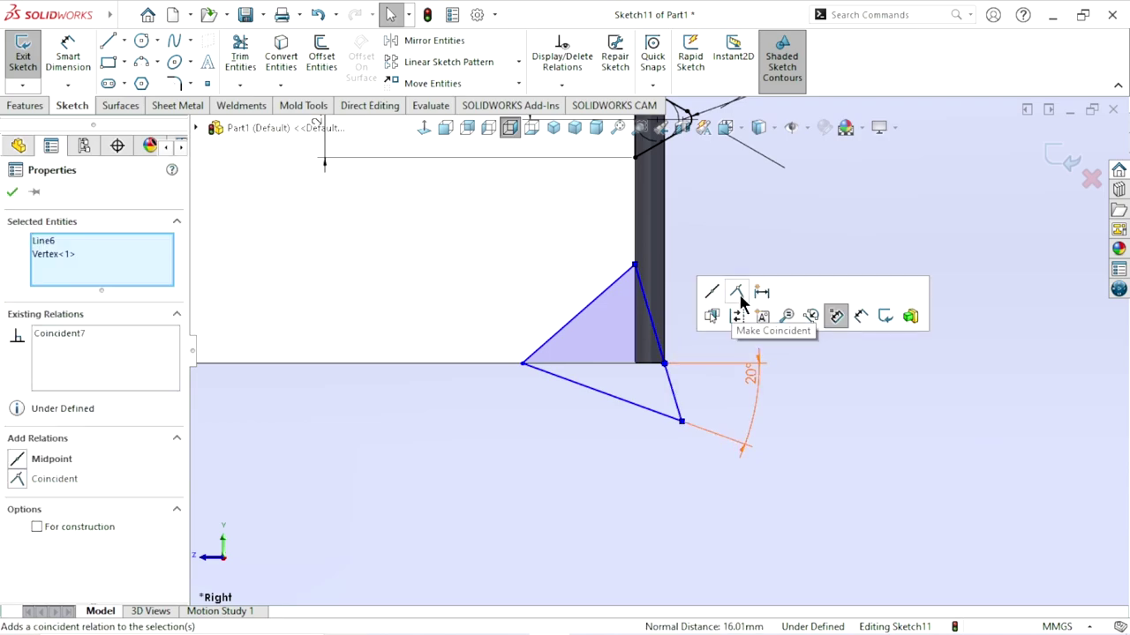
Step: Make the triangle's top vertex coincident with the vertical wall edge
click(635, 265)
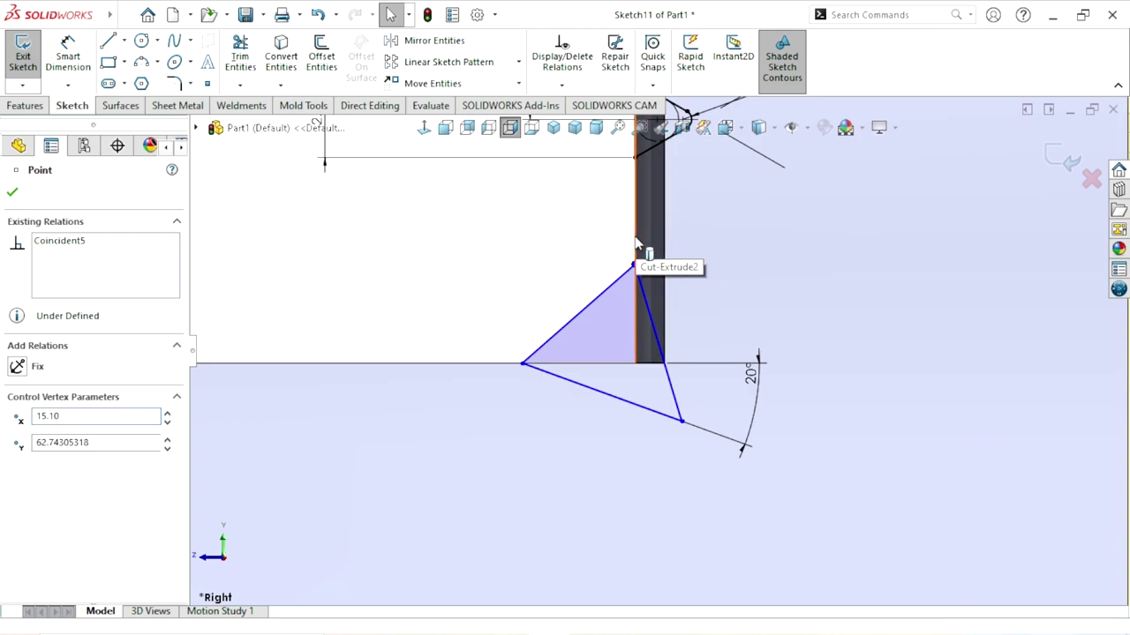
ctrl+click(636, 244)
click(518, 267)
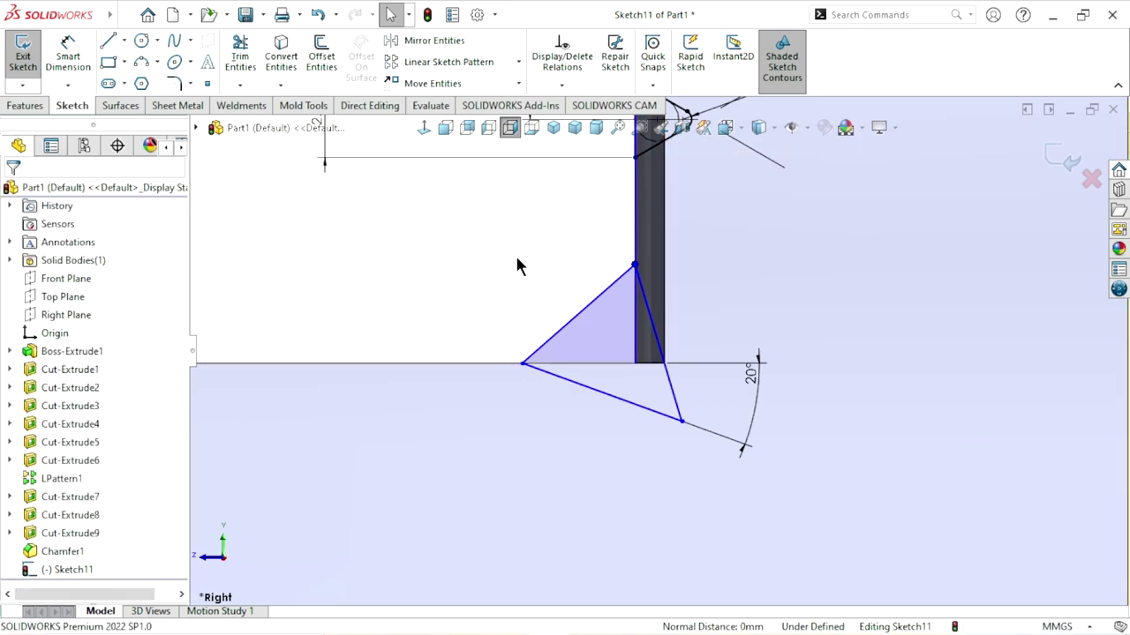
scroll(670, 402, up, 2)
scroll(644, 393, down, 1)
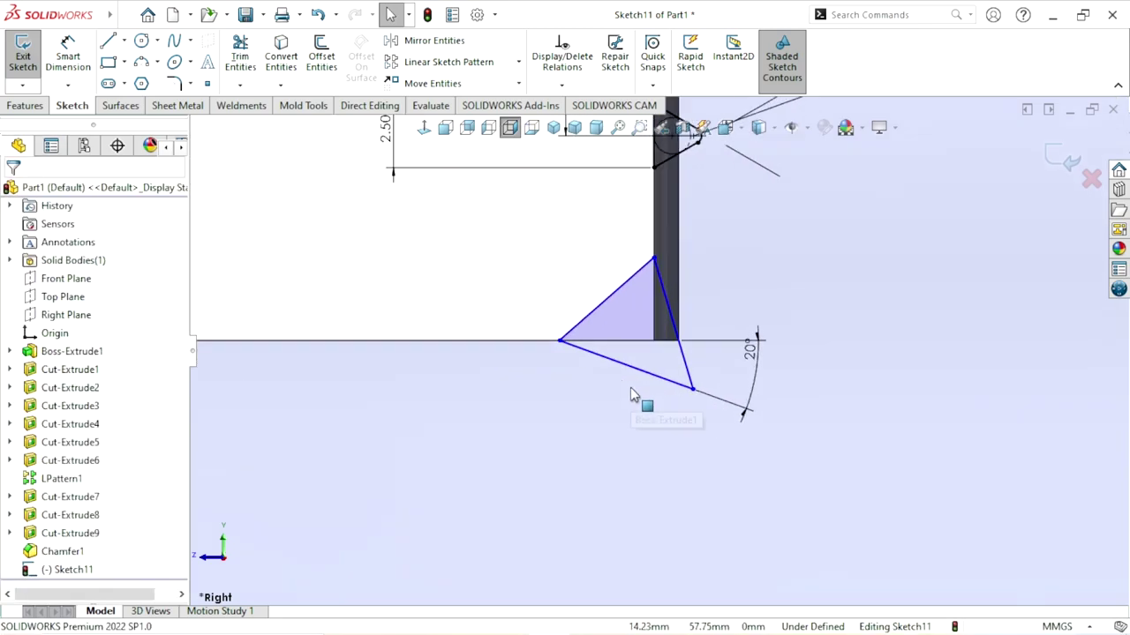
Step: Dimension the horizontal distance from the vertical line to the triangle's left vertex as 2.50
click(86, 69)
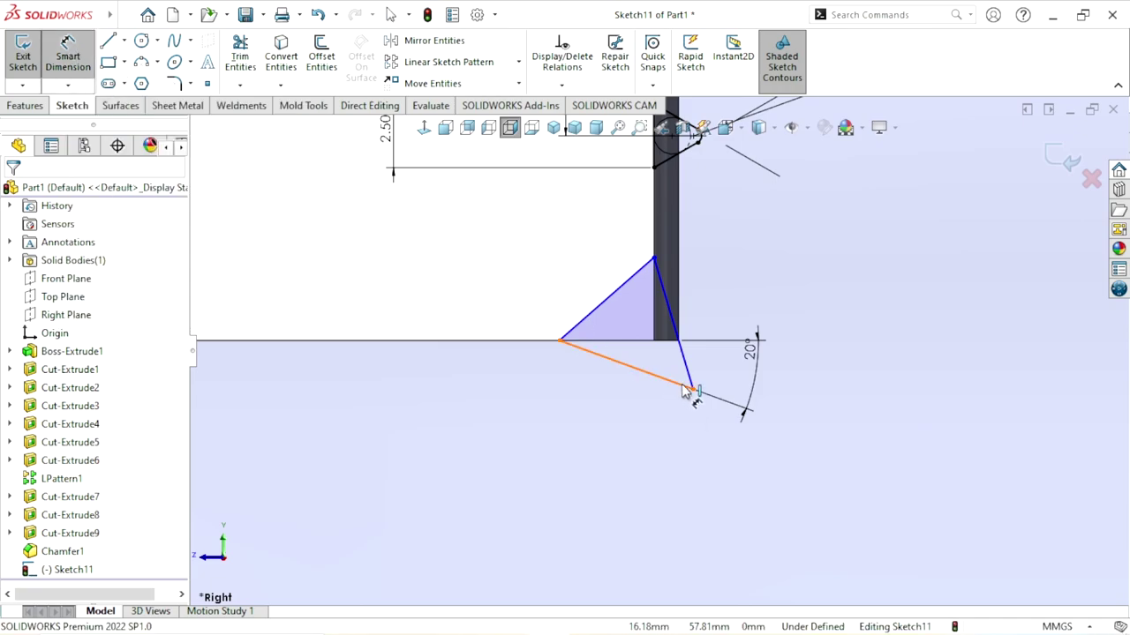
click(679, 278)
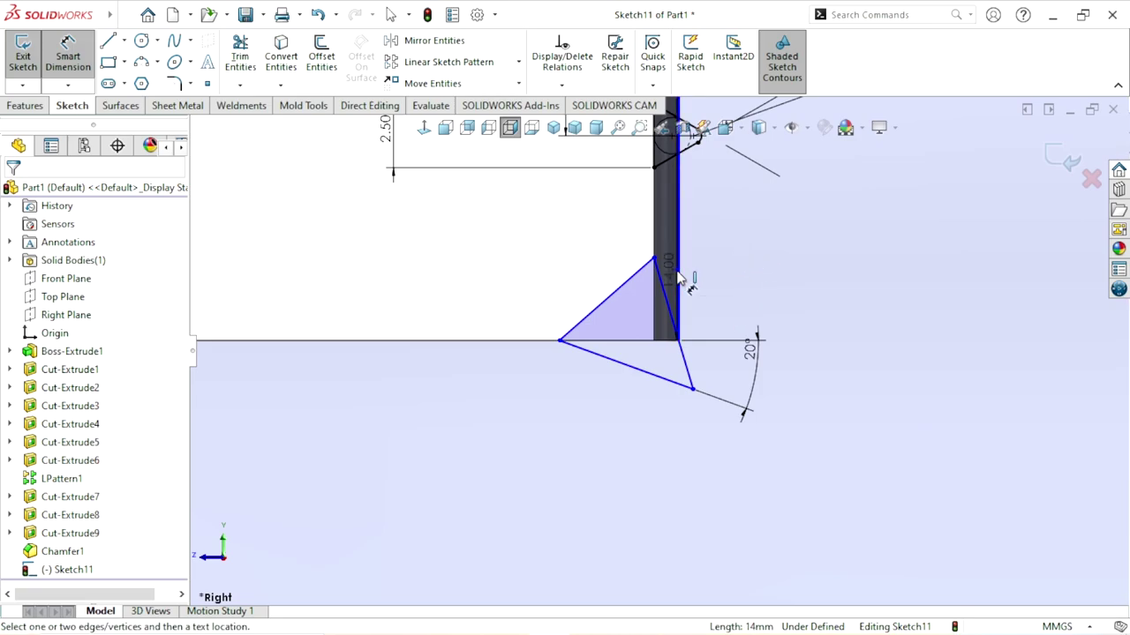
click(560, 340)
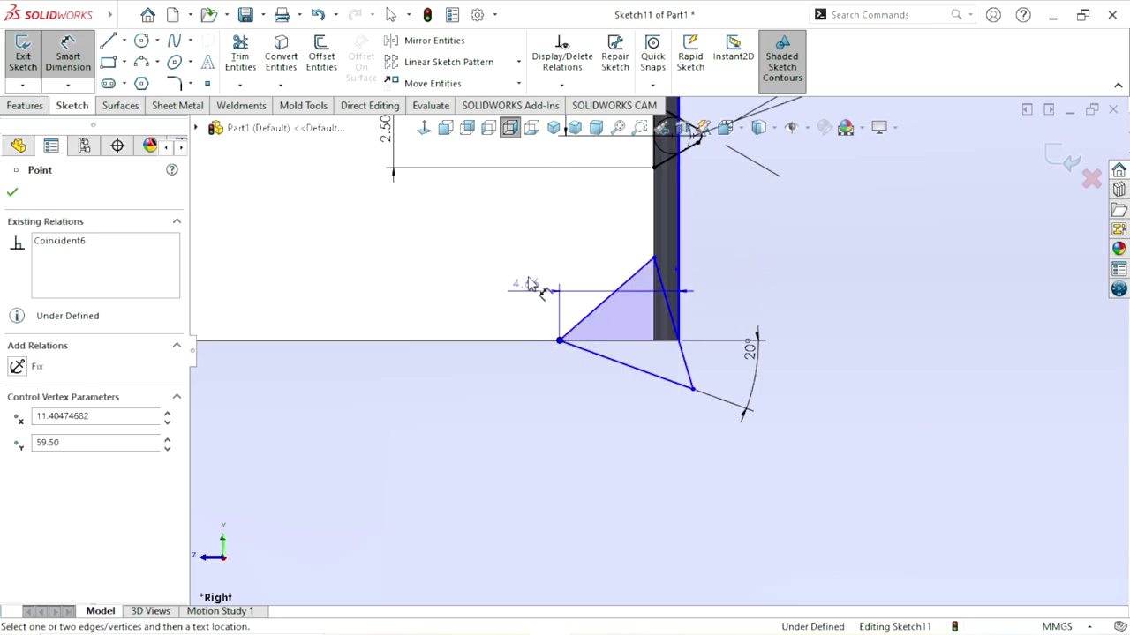
click(481, 236)
text(2.)
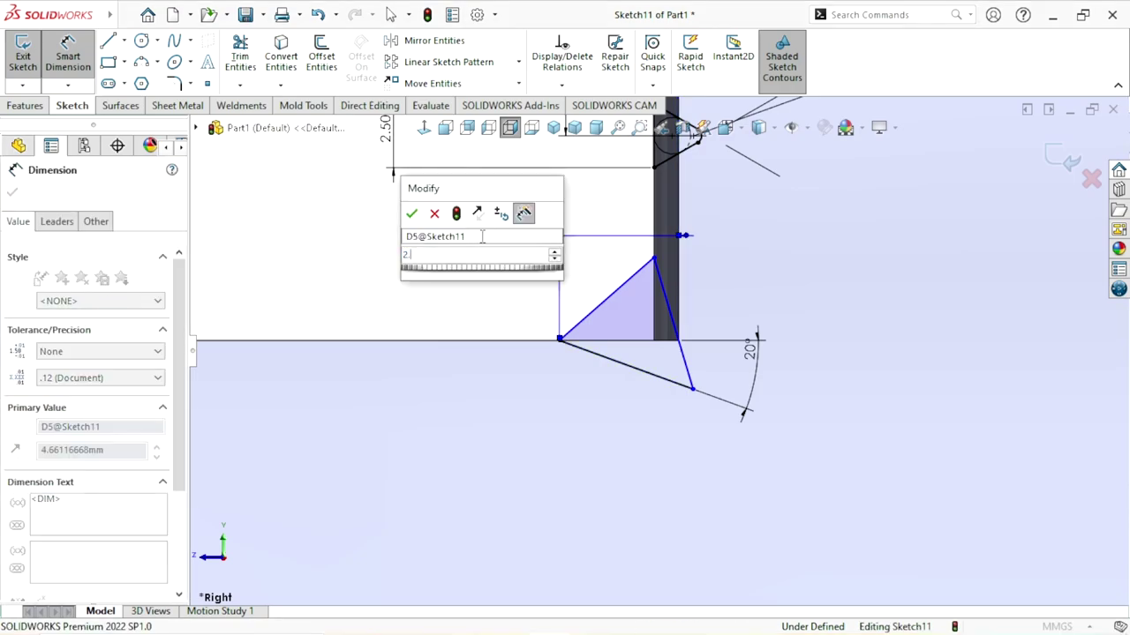
text(5)
key(Return)
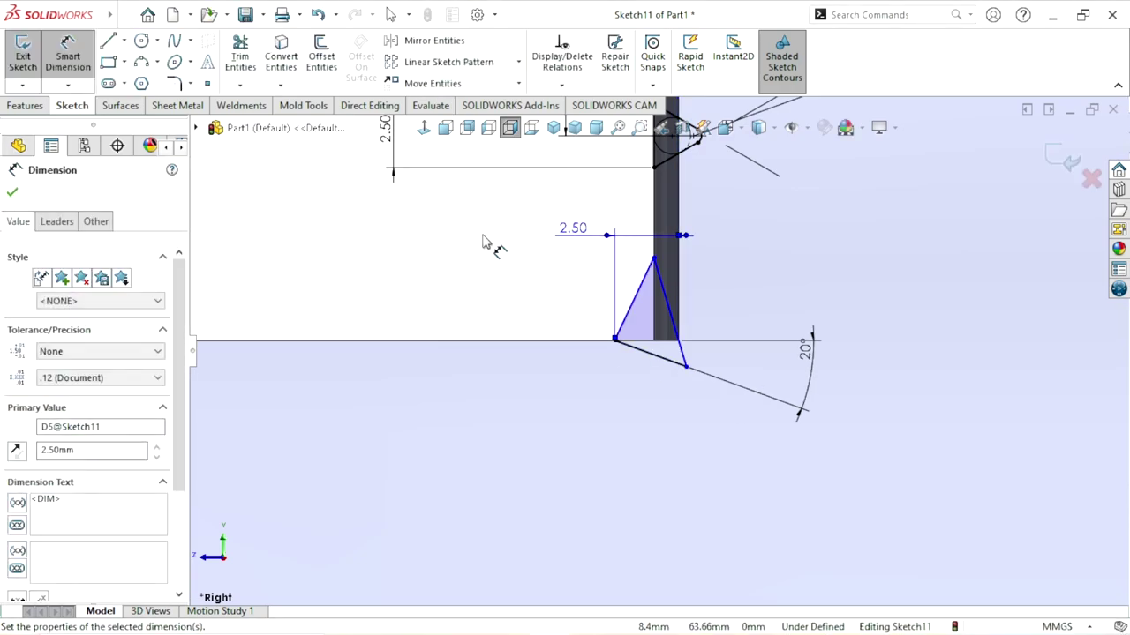
scroll(676, 340, up, 2)
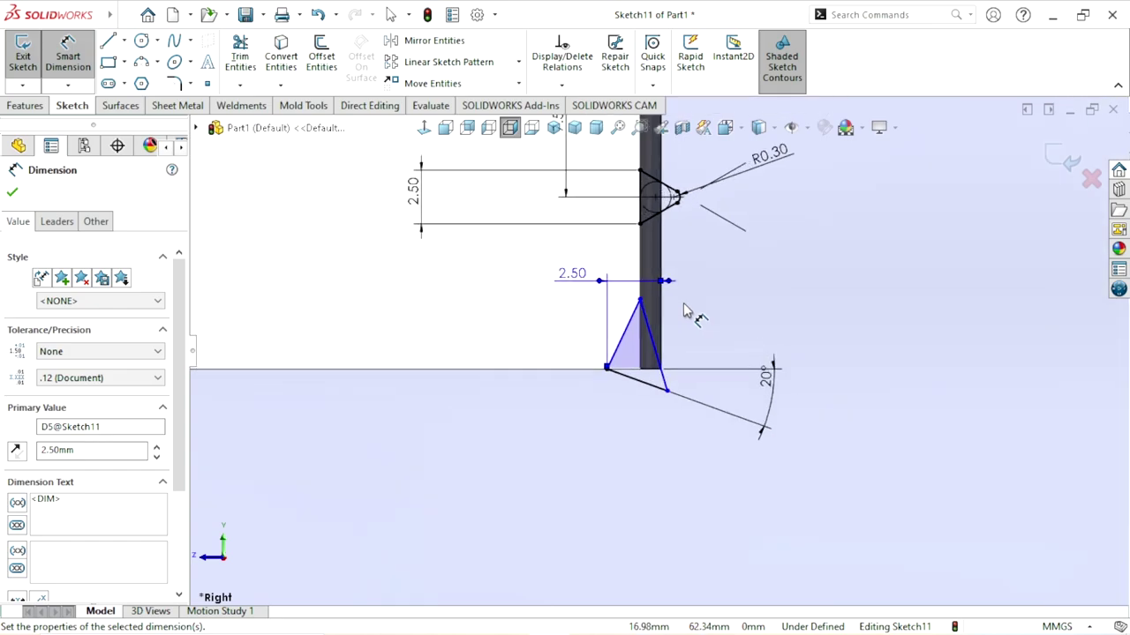
scroll(682, 309, down, 1)
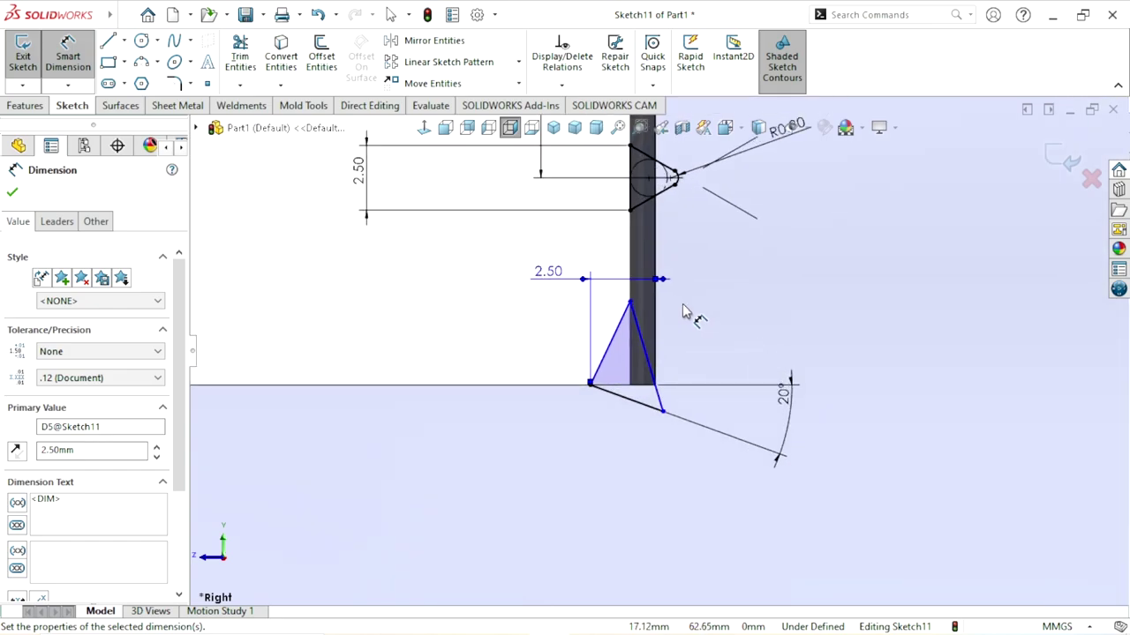
scroll(671, 320, up, 2)
scroll(664, 323, down, 1)
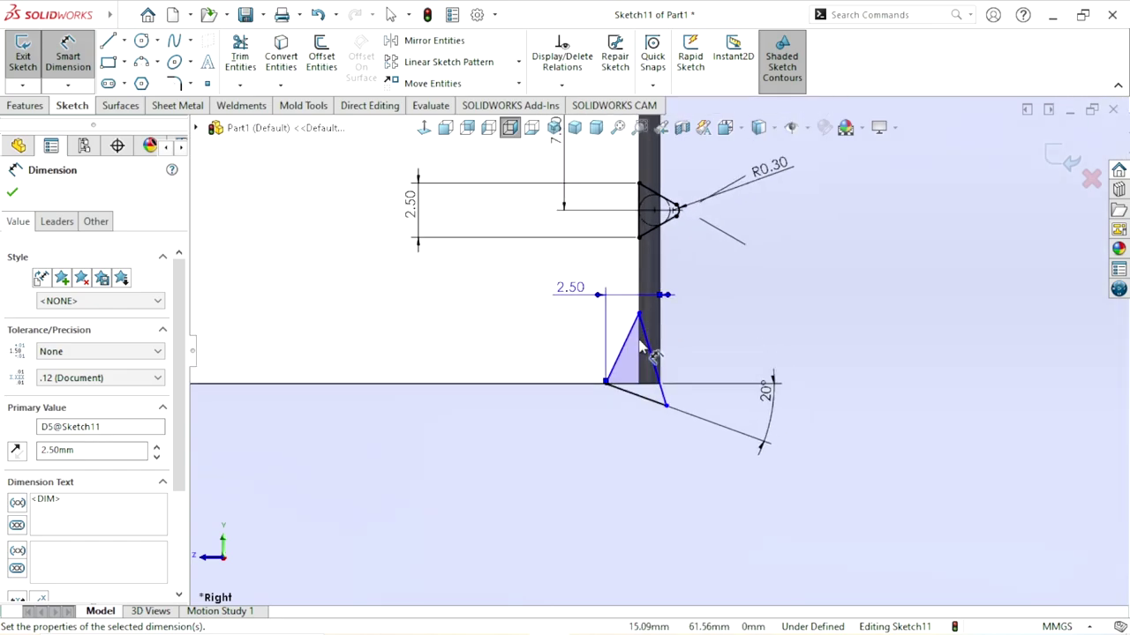
scroll(648, 353, down, 1)
scroll(666, 380, up, 1)
scroll(669, 377, down, 1)
scroll(675, 374, down, 1)
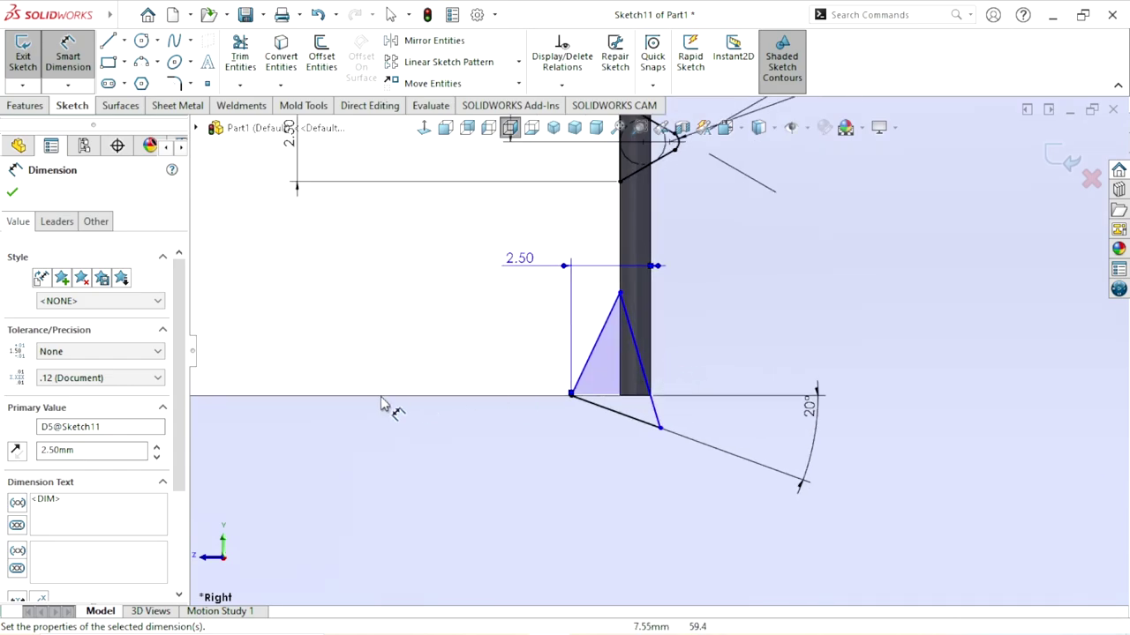
click(13, 193)
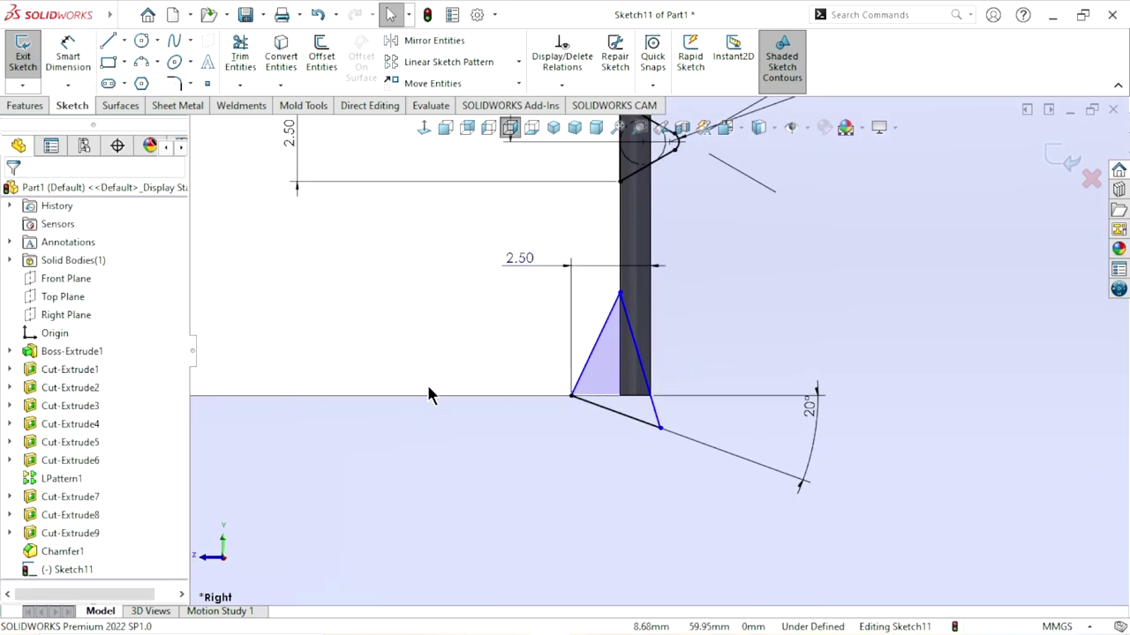
Step: Make the triangle's slanted and bottom edges equal in length
click(642, 366)
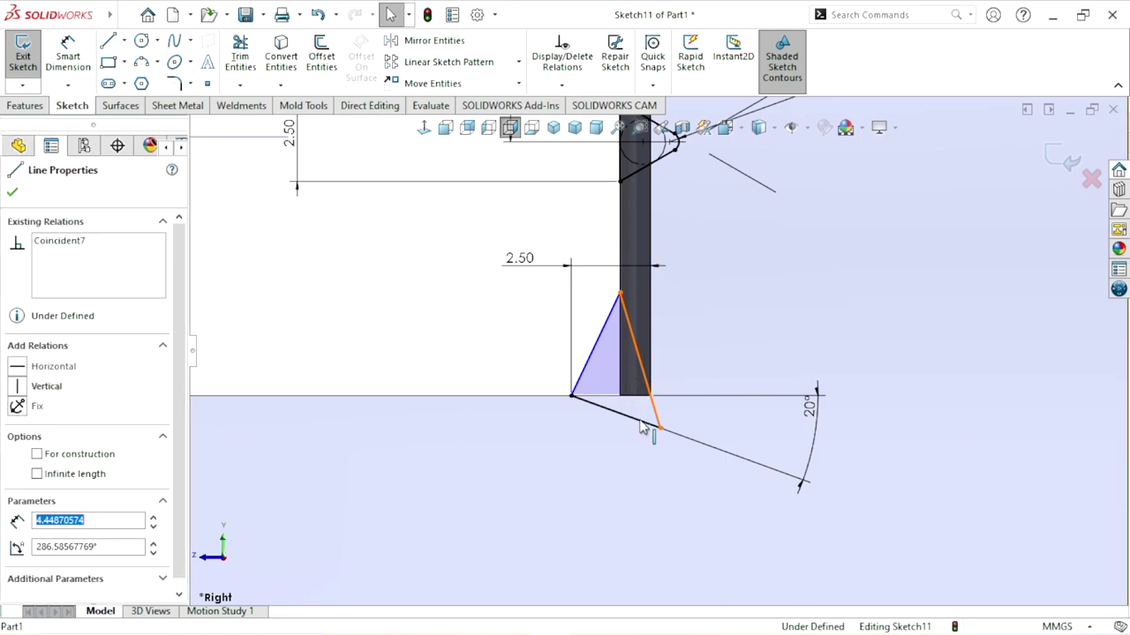
ctrl+click(634, 427)
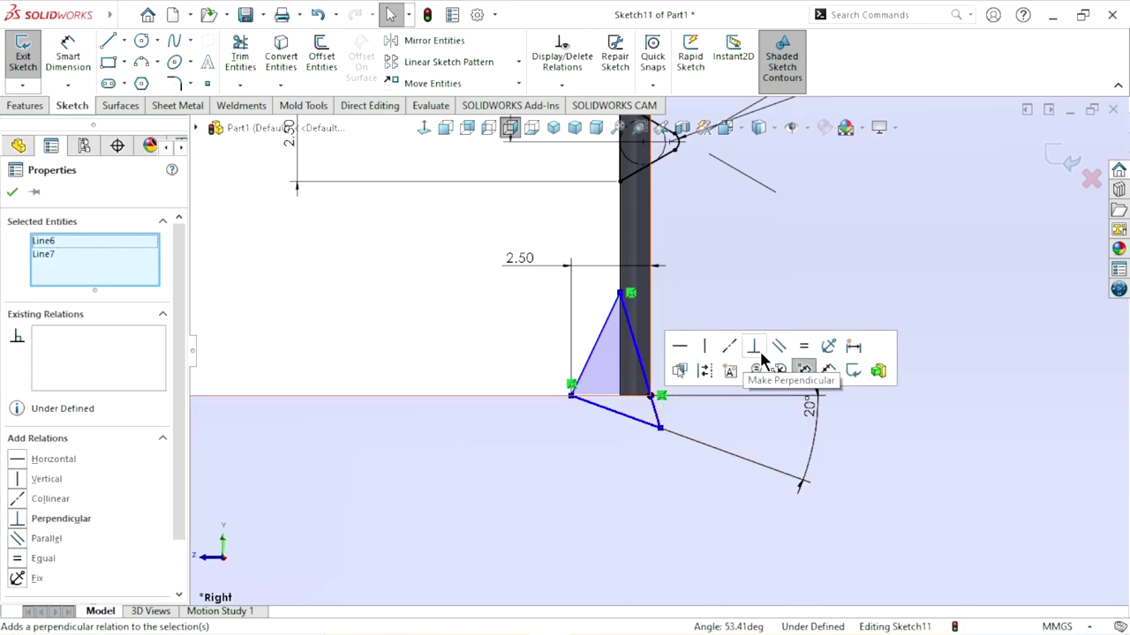
click(421, 336)
scroll(668, 454, up, 3)
scroll(641, 356, down, 2)
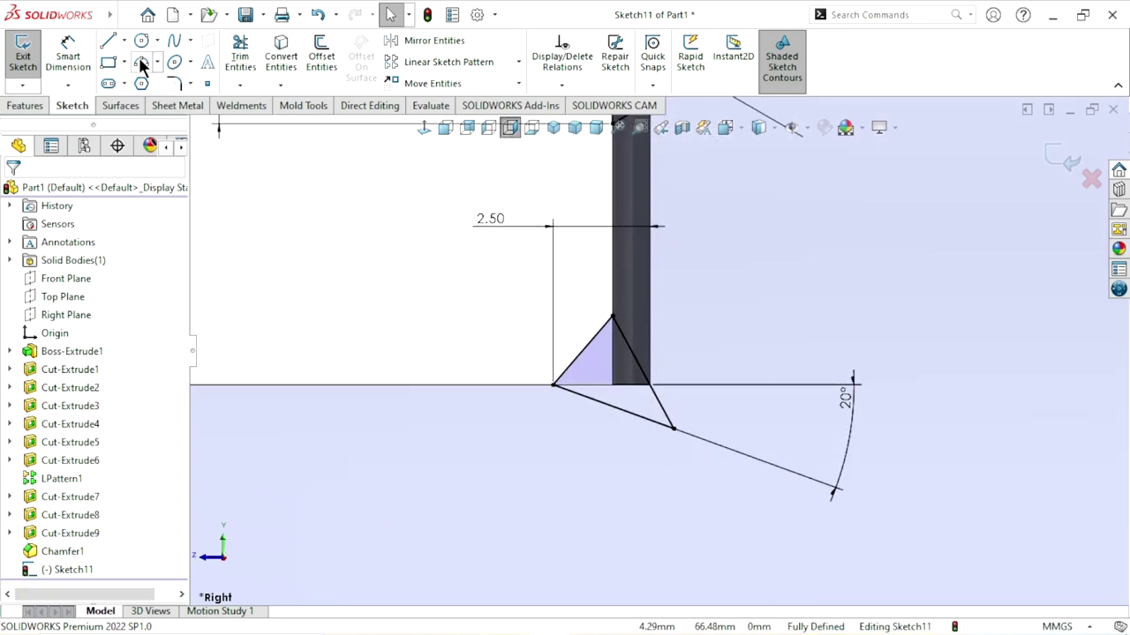
Step: Round the larger triangle's lower outer corner with a 0.30 mm sketch fillet, accepting the relation warning
click(175, 83)
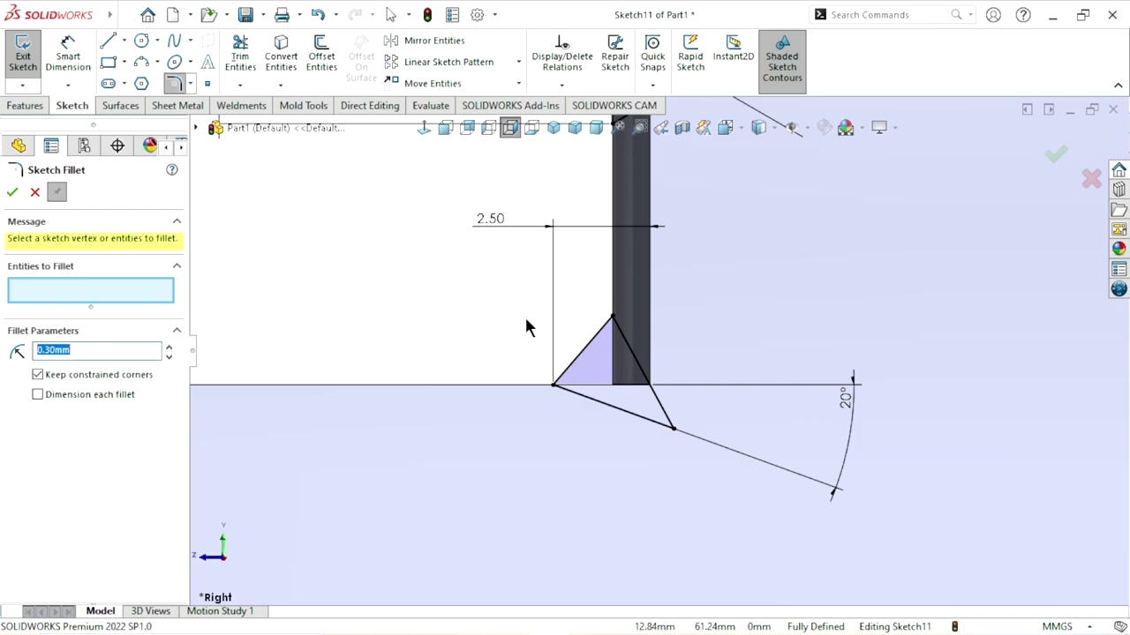
click(675, 431)
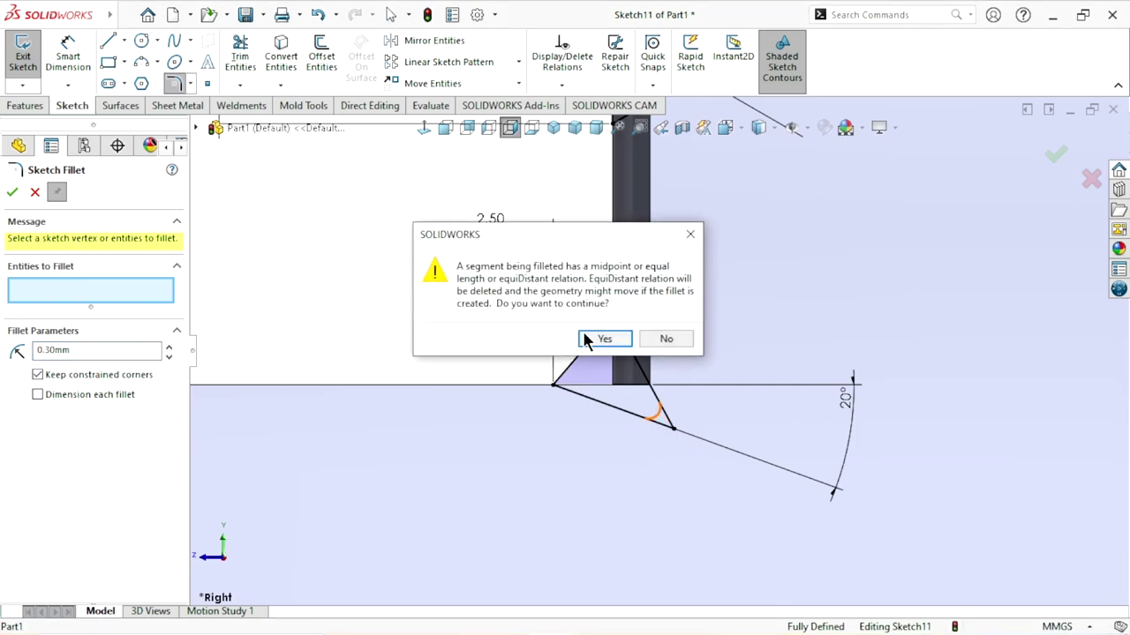
click(588, 340)
click(11, 192)
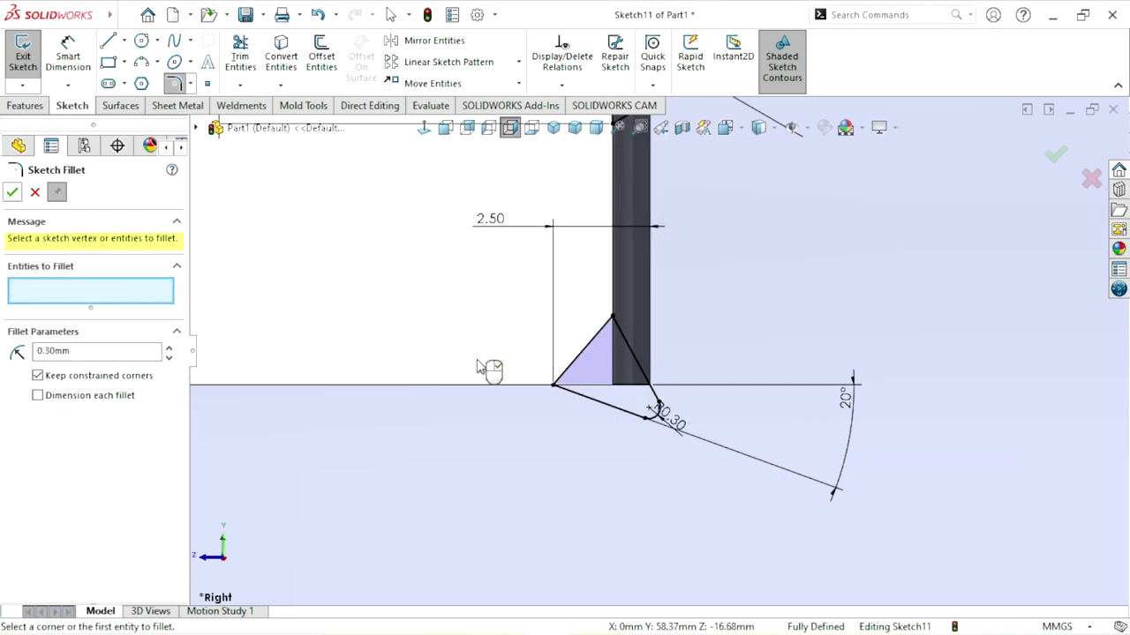
scroll(575, 403, up, 2)
scroll(660, 383, up, 2)
scroll(719, 377, down, 2)
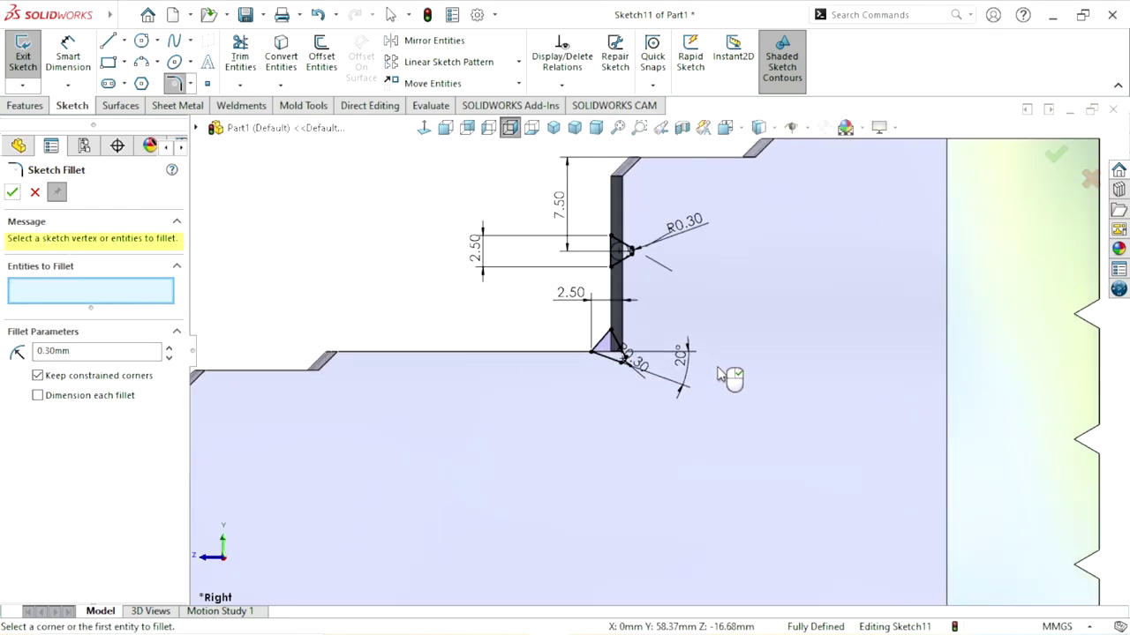
click(12, 192)
scroll(667, 361, up, 2)
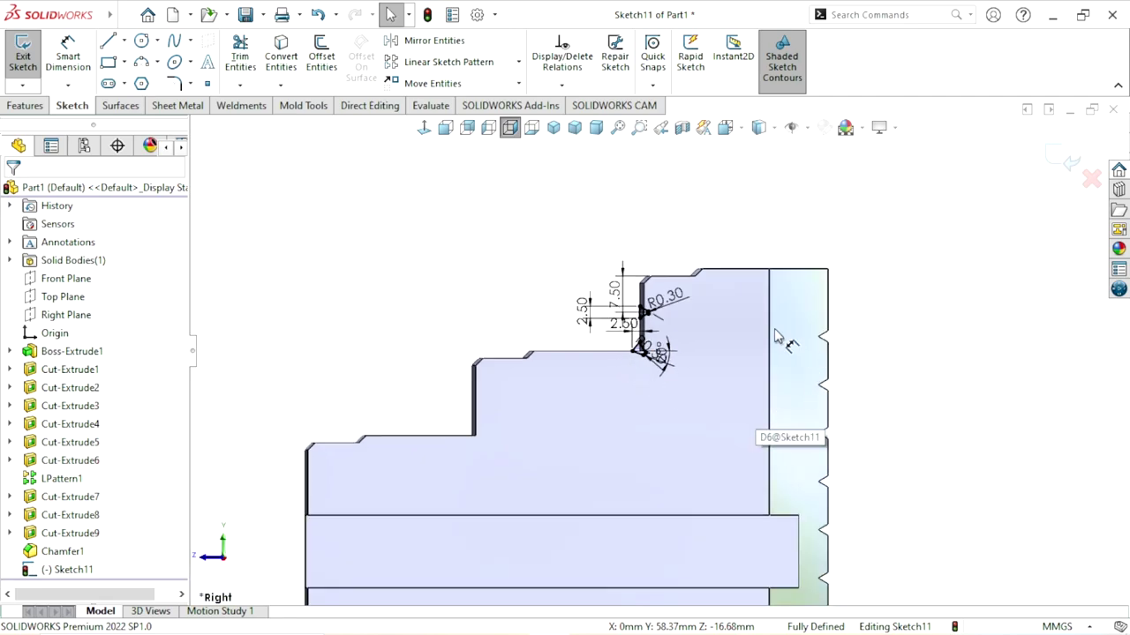
scroll(521, 325, down, 3)
scroll(442, 368, up, 2)
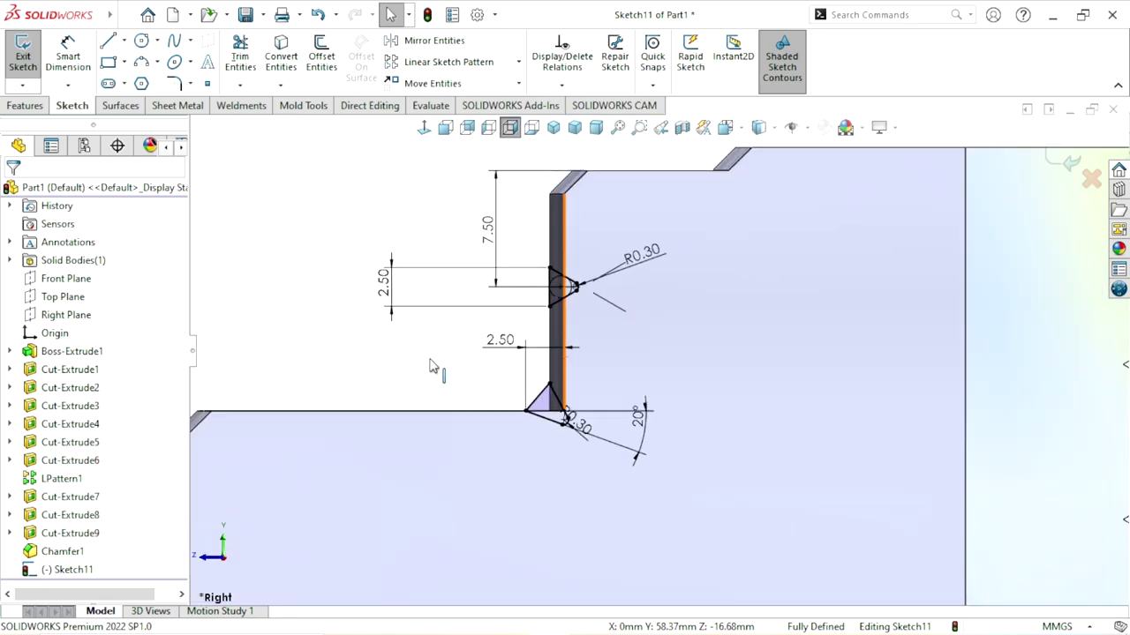
scroll(539, 403, up, 2)
scroll(746, 434, up, 2)
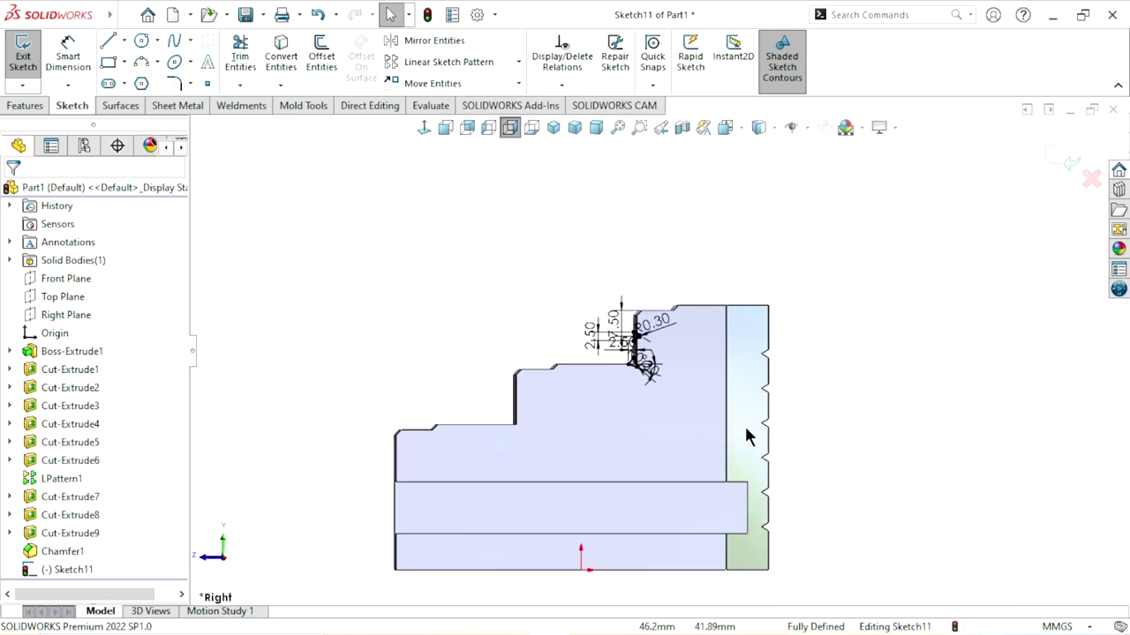
Step: Show Sketch3's large reference circle from under Cut-Extrude2
click(73, 380)
scroll(481, 340, up, 2)
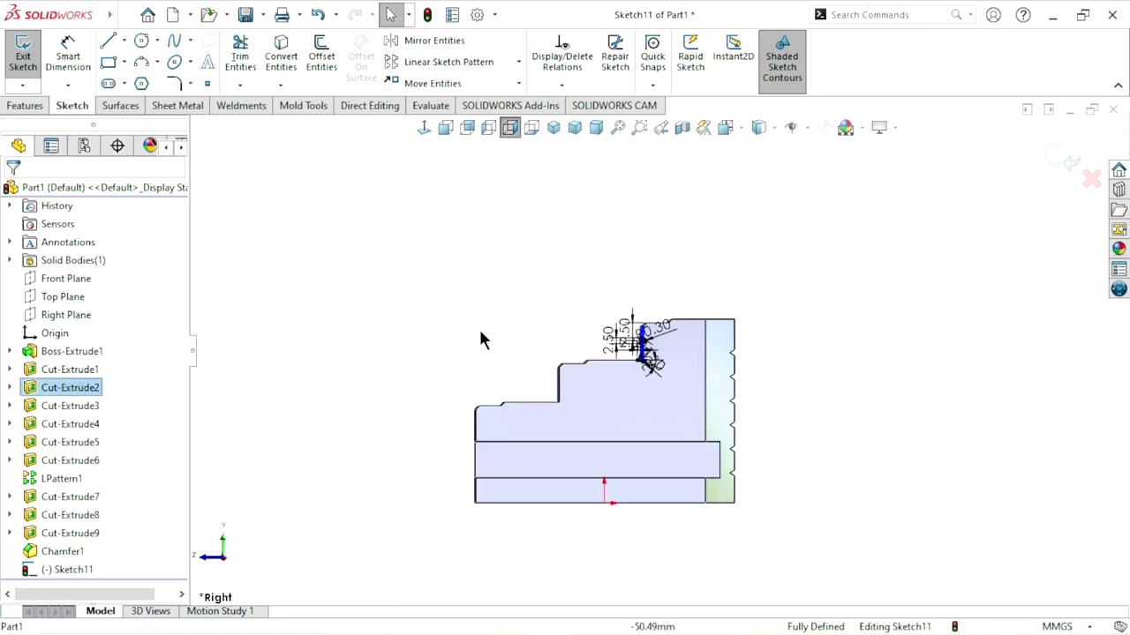
click(9, 388)
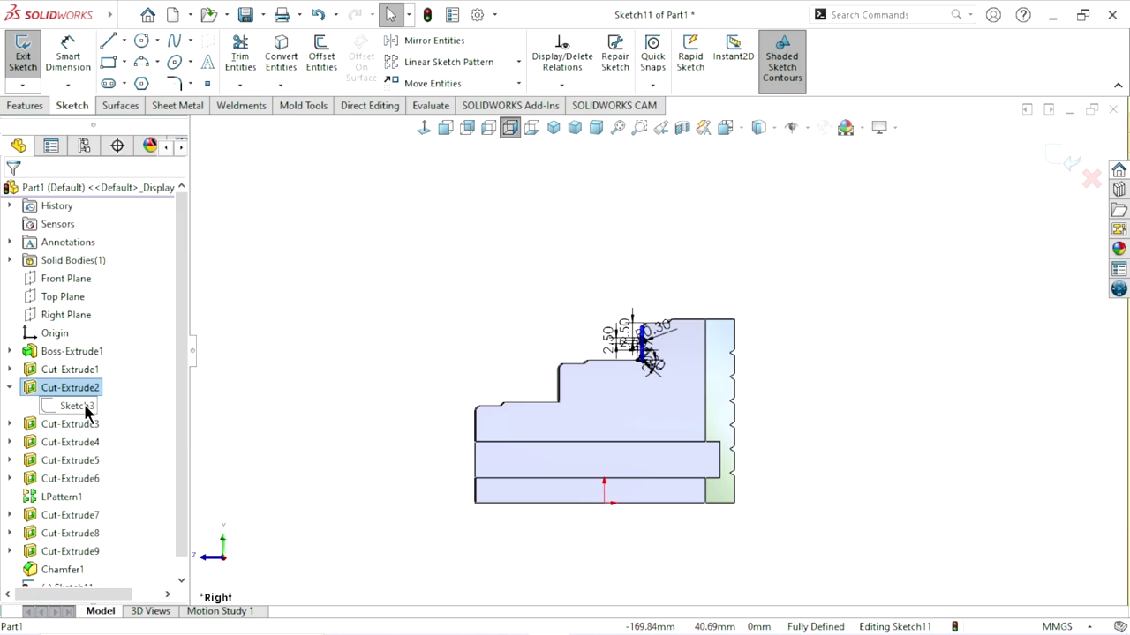
click(79, 406)
scroll(442, 300, up, 2)
middle_drag(442, 299, 469, 374)
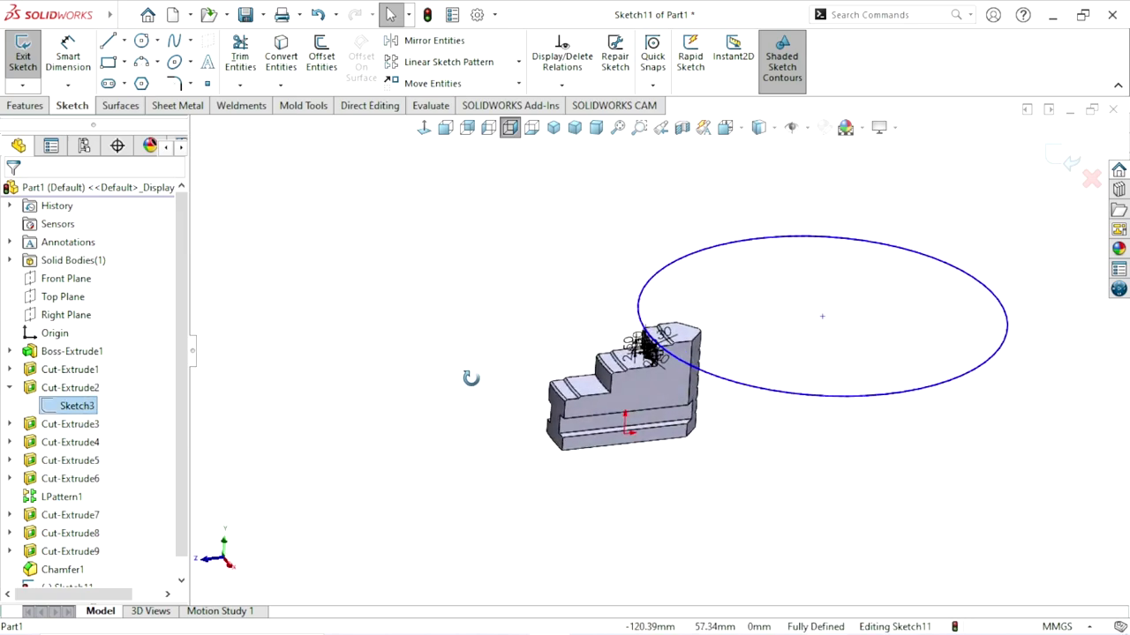
click(222, 397)
click(80, 408)
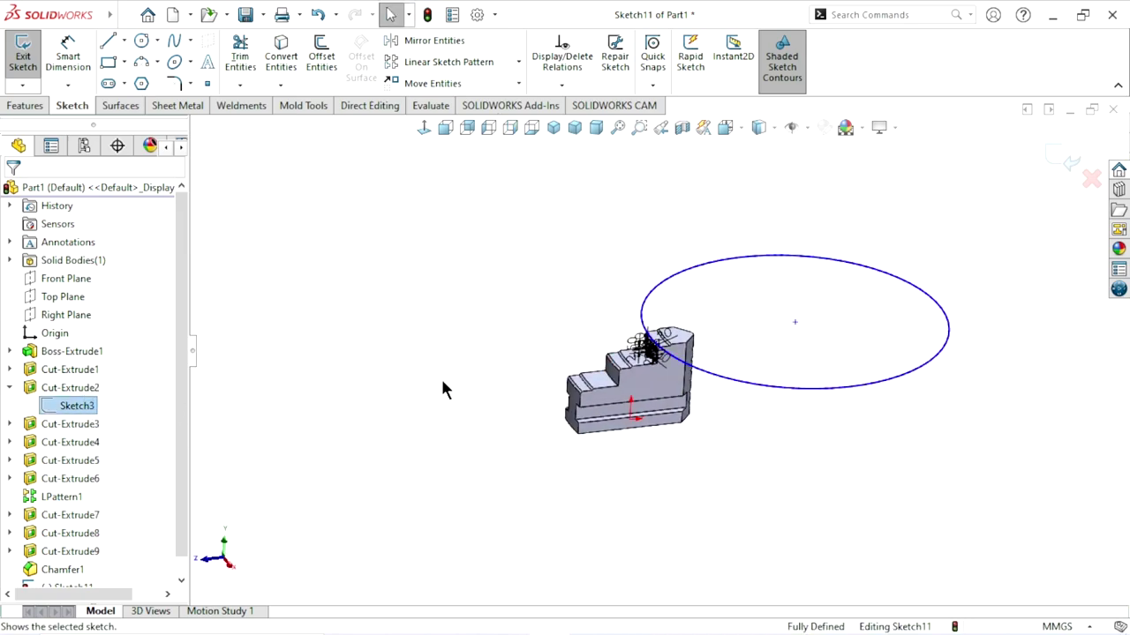
click(503, 404)
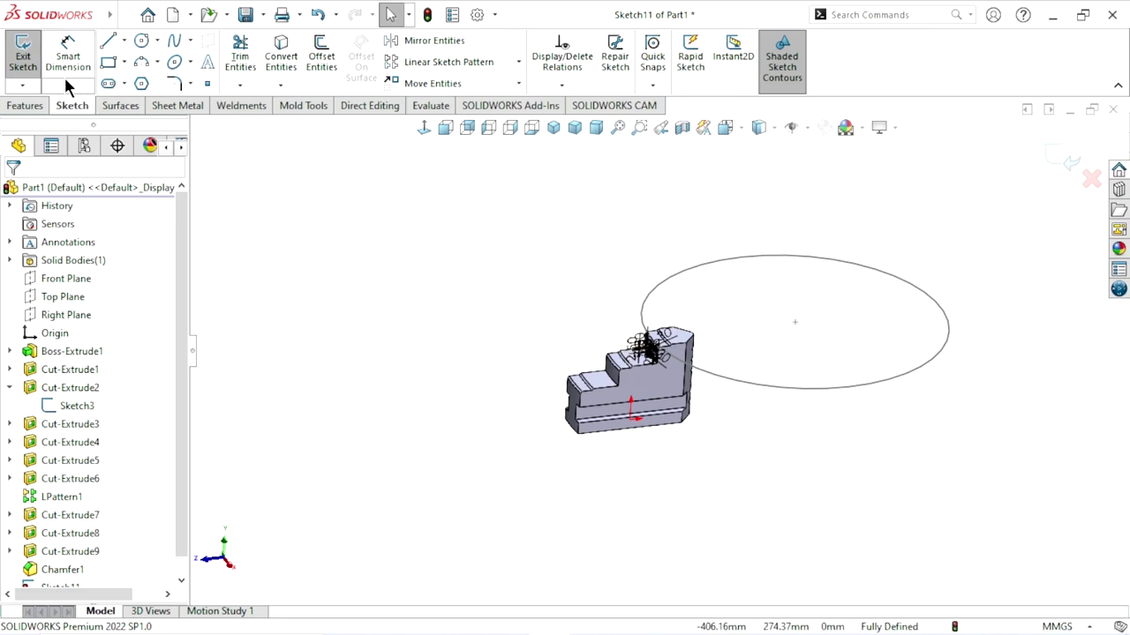
Step: Draw a vertical centerline straight down from the top horizontal line's endpoint
click(426, 129)
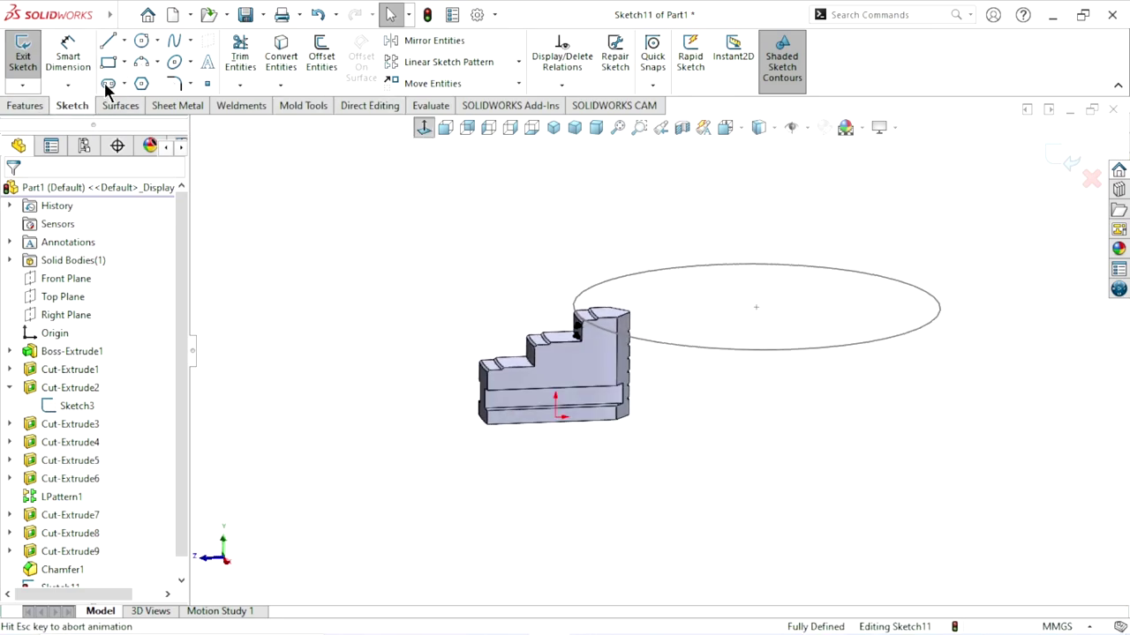
click(124, 40)
click(122, 80)
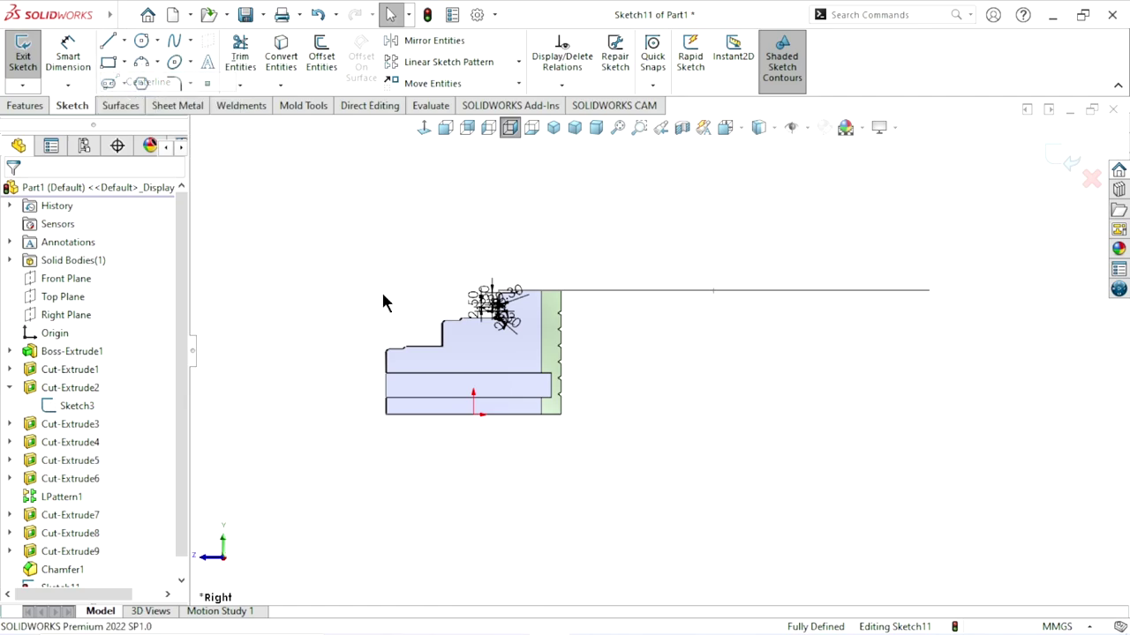
click(713, 292)
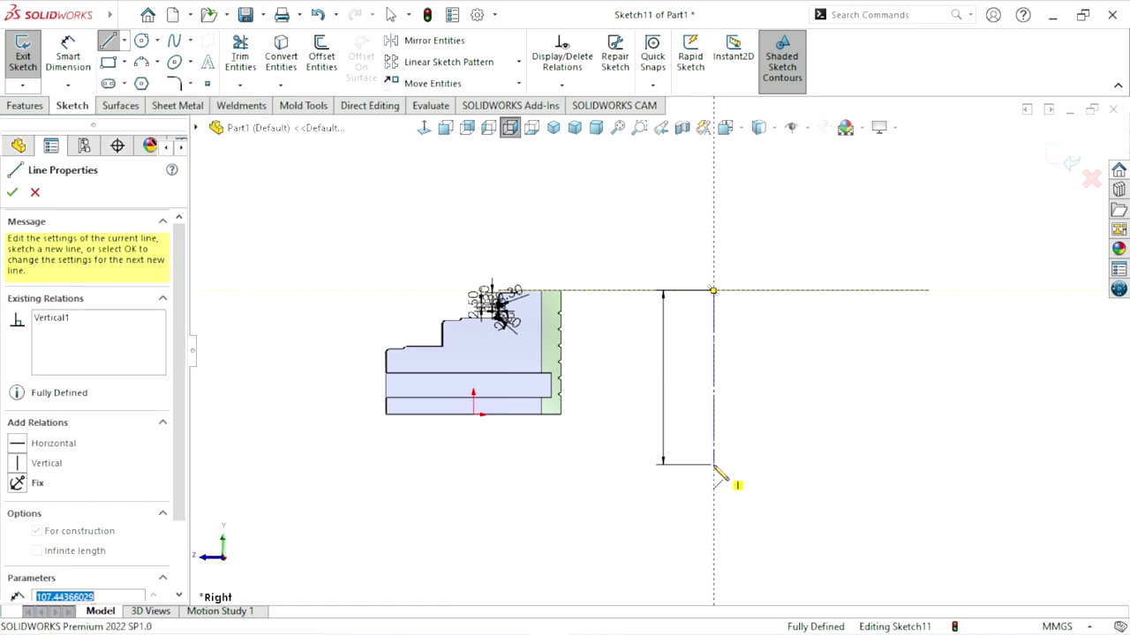
click(715, 468)
right_click(790, 395)
click(794, 396)
scroll(660, 349, up, 2)
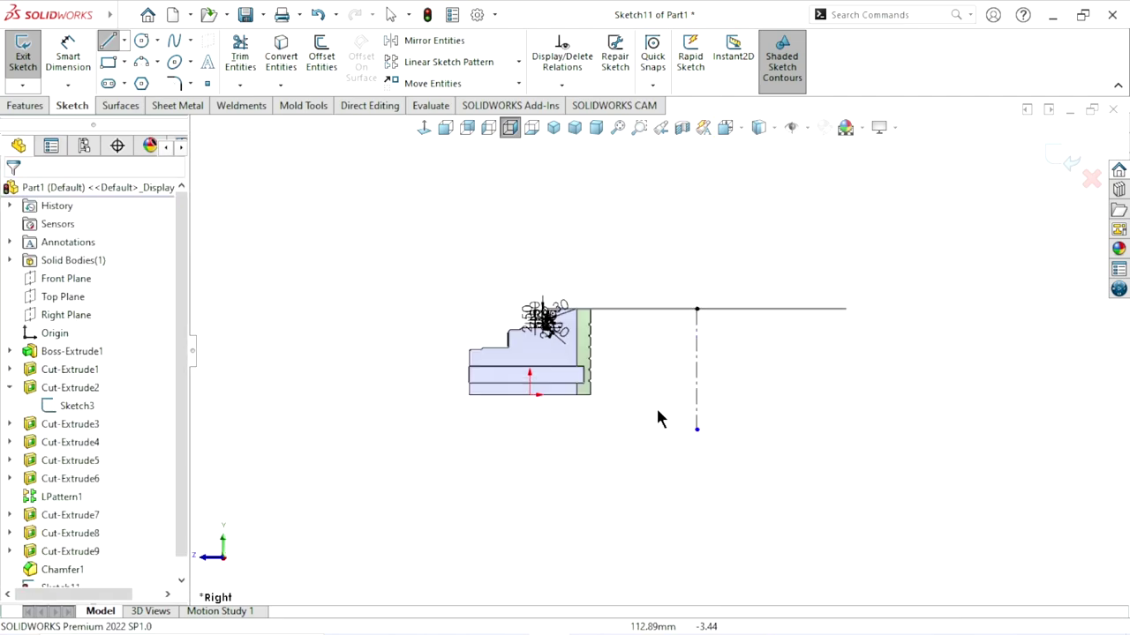
middle_drag(610, 338, 604, 353)
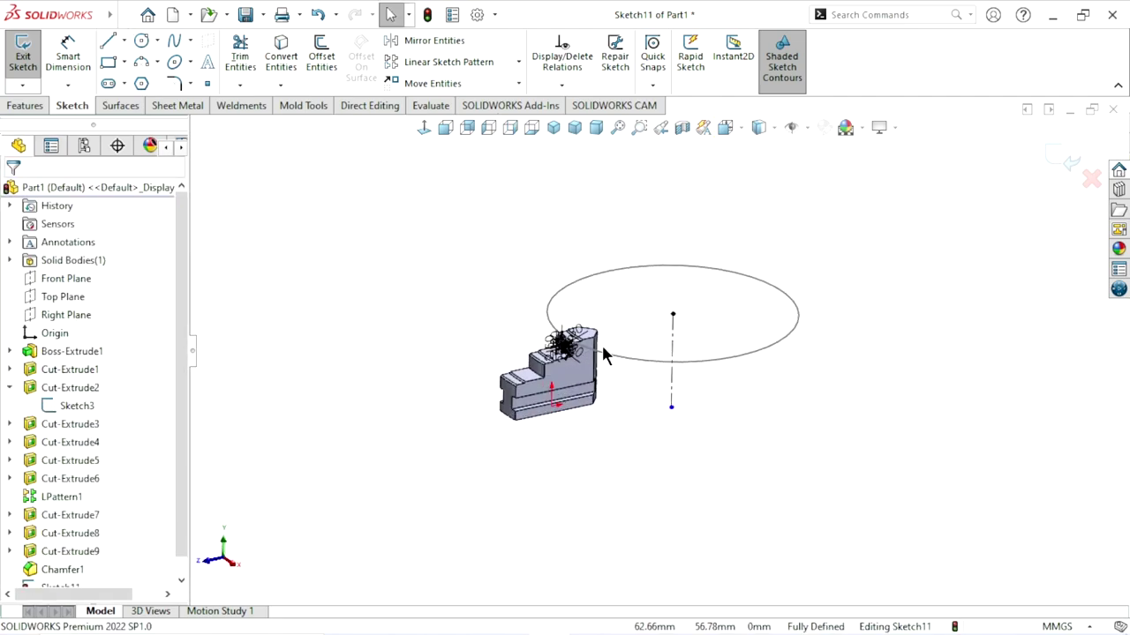
scroll(604, 353, down, 3)
scroll(604, 353, down, 3)
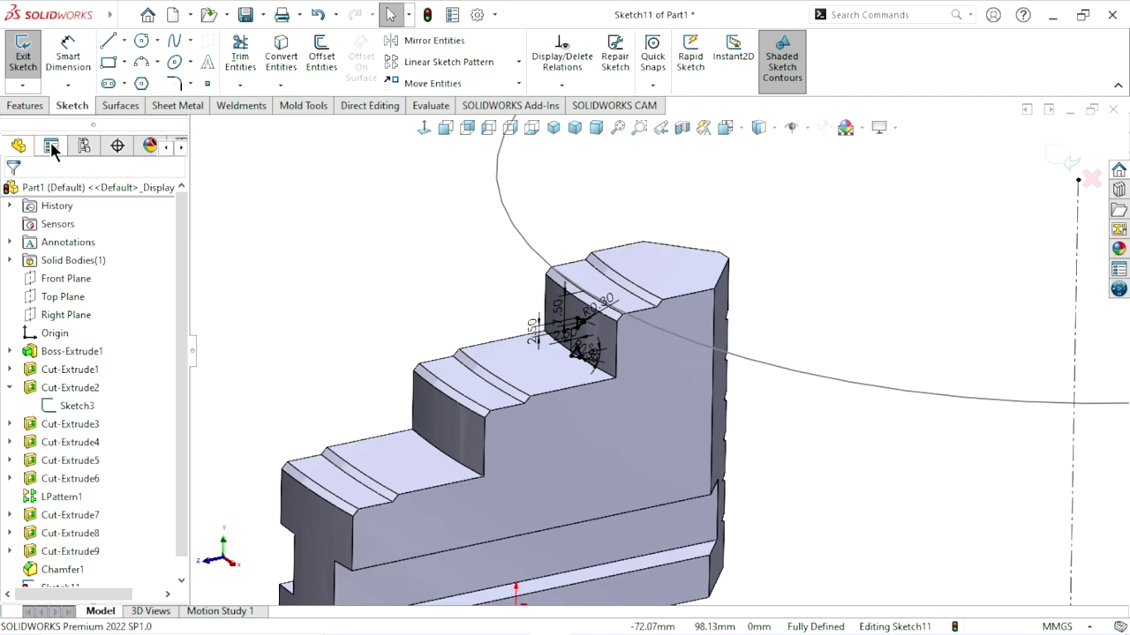
Step: Revolve-cut the triangular profiles 360° around the sketch centerline
click(26, 105)
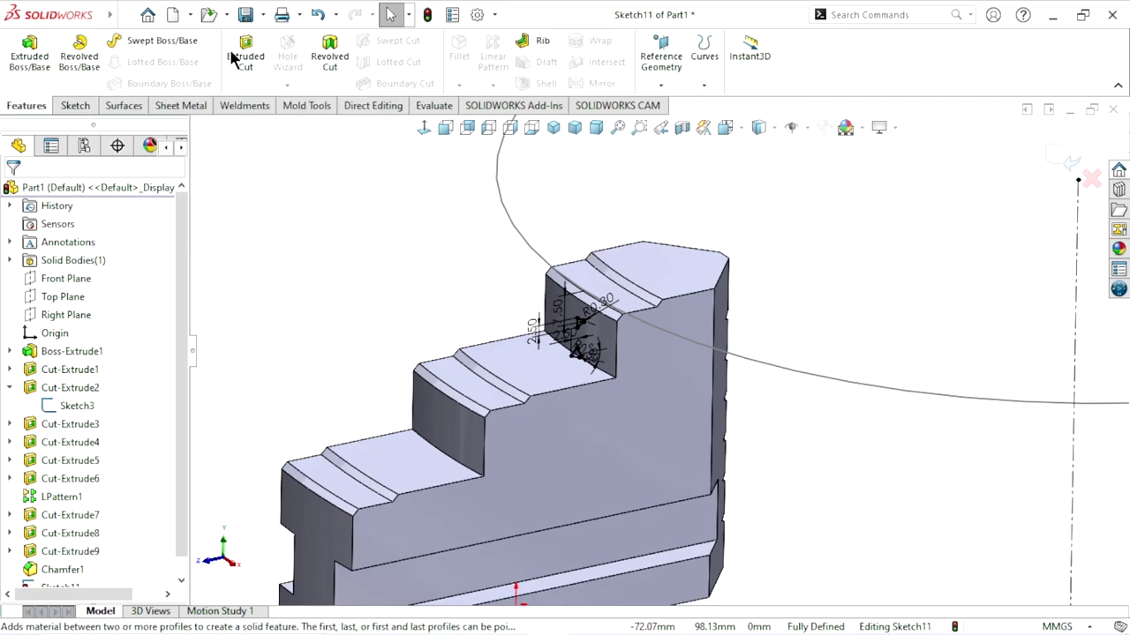
click(330, 56)
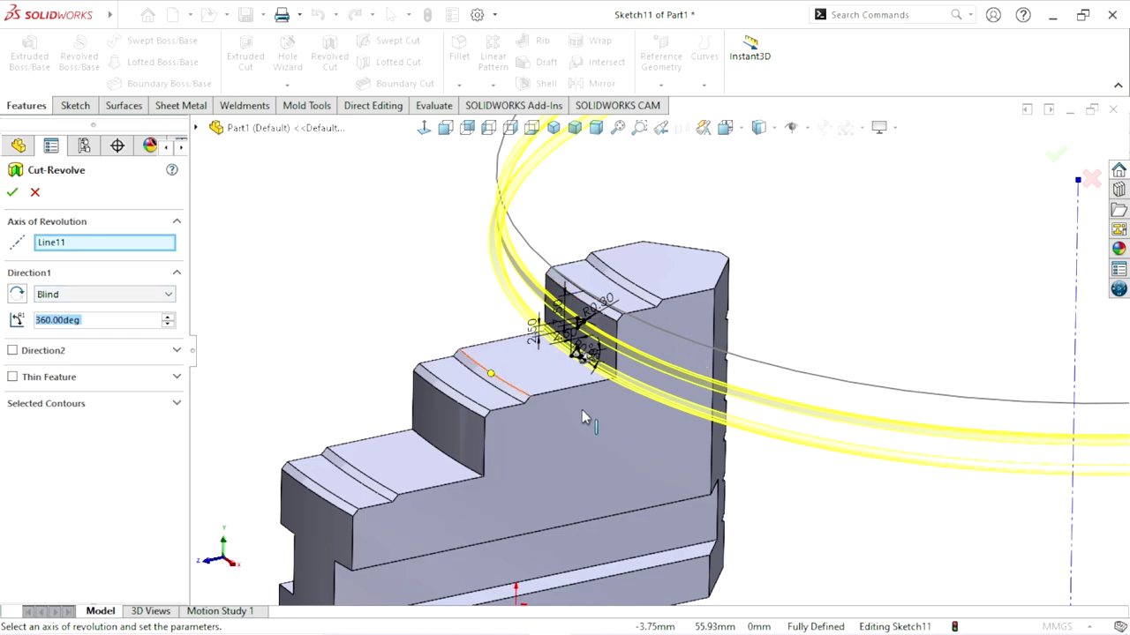
click(12, 192)
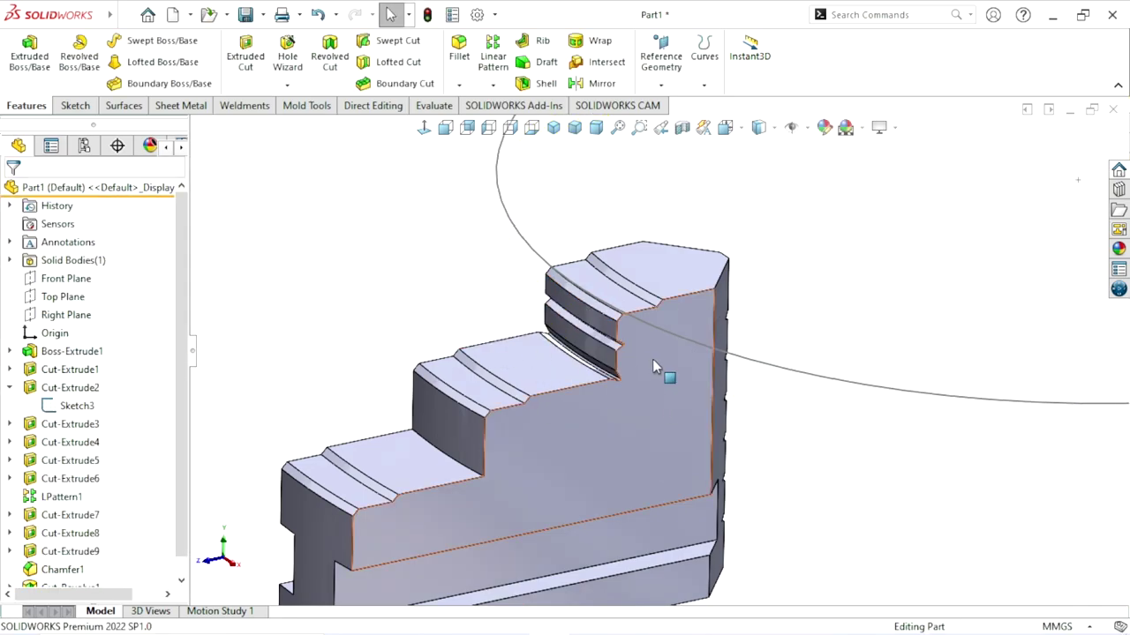
scroll(652, 359, down, 3)
middle_drag(616, 385, 971, 466)
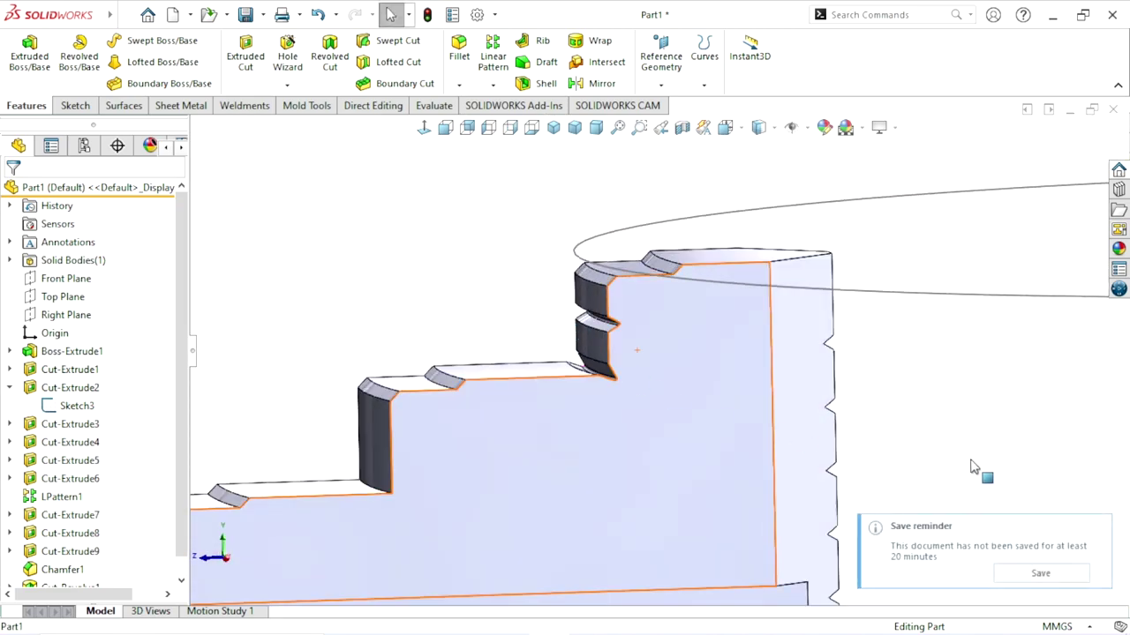
click(1097, 527)
scroll(690, 330, up, 5)
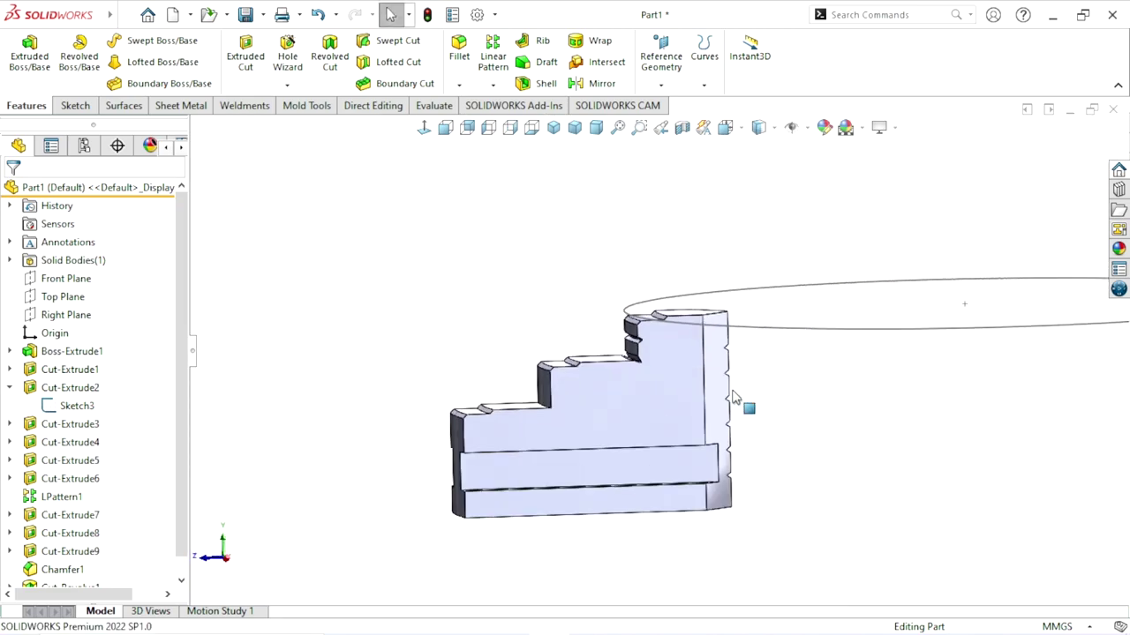
Step: Hide the Sketch3 reference circle
middle_drag(690, 330, 879, 396)
click(875, 393)
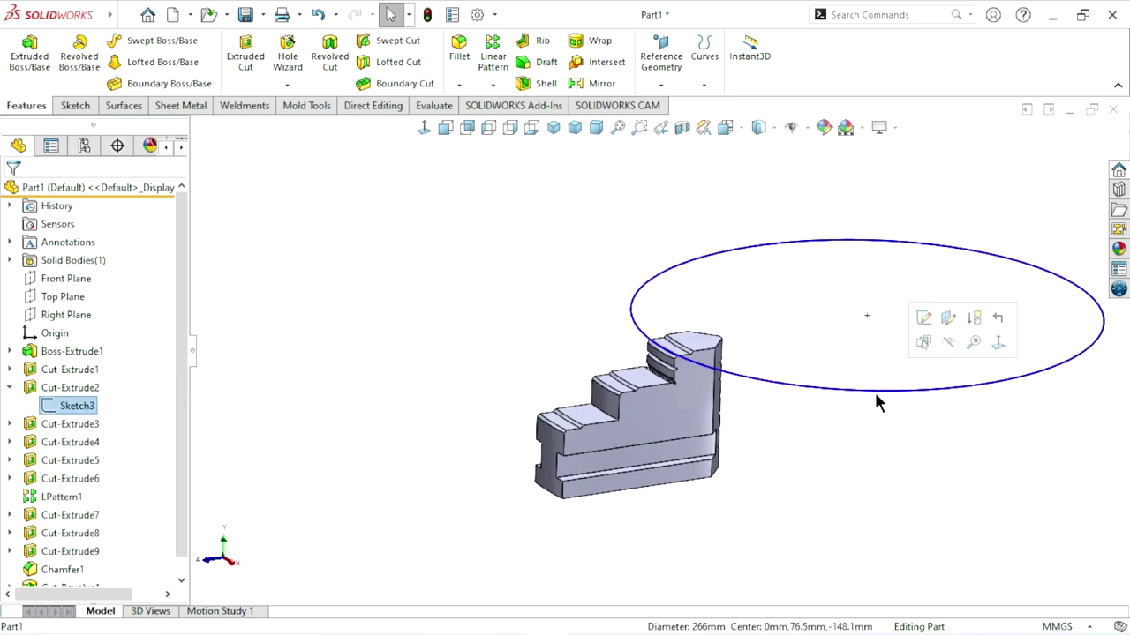
click(947, 344)
scroll(665, 391, down, 2)
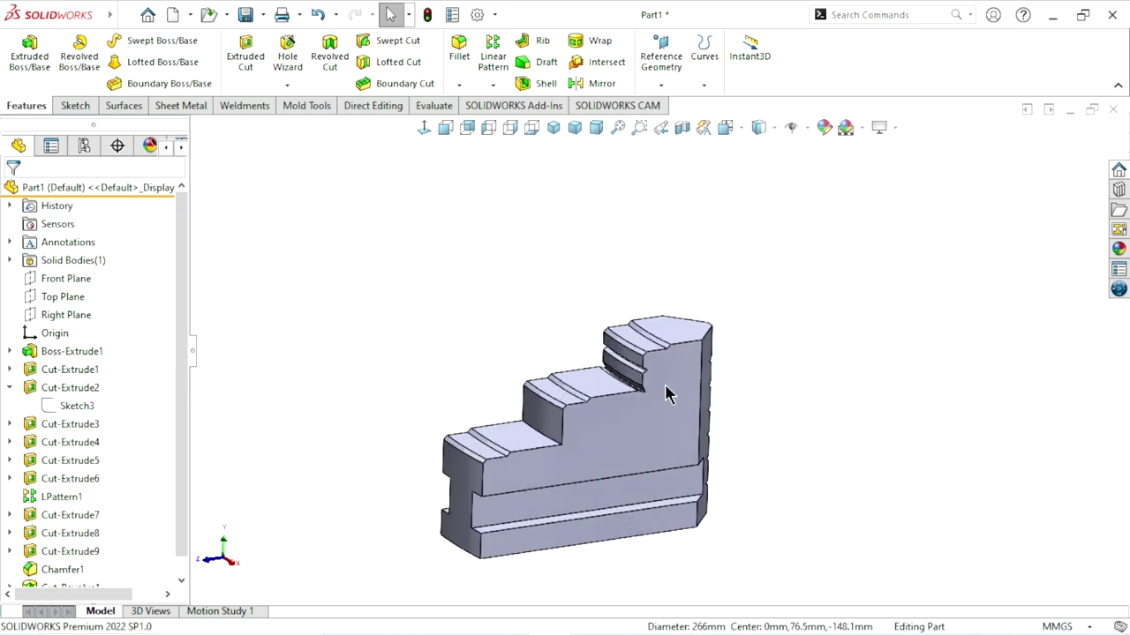
scroll(669, 395, down, 2)
scroll(609, 442, down, 2)
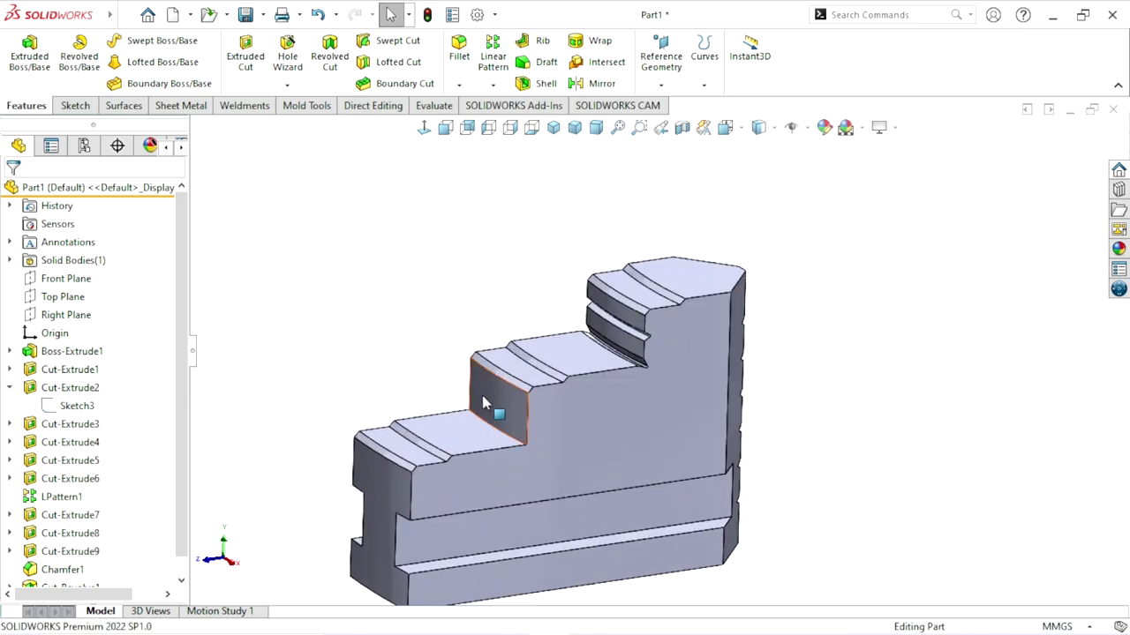
Step: Start a sketch on the Right Plane and draw a 3-sided polygon triangle
click(64, 315)
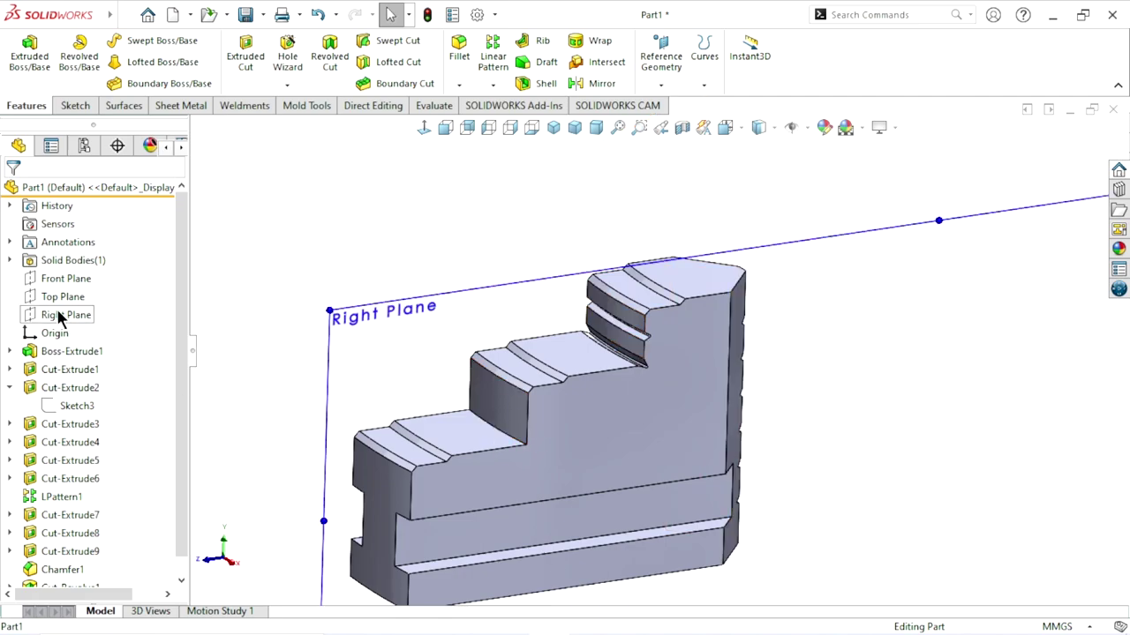
click(96, 281)
scroll(653, 358, up, 3)
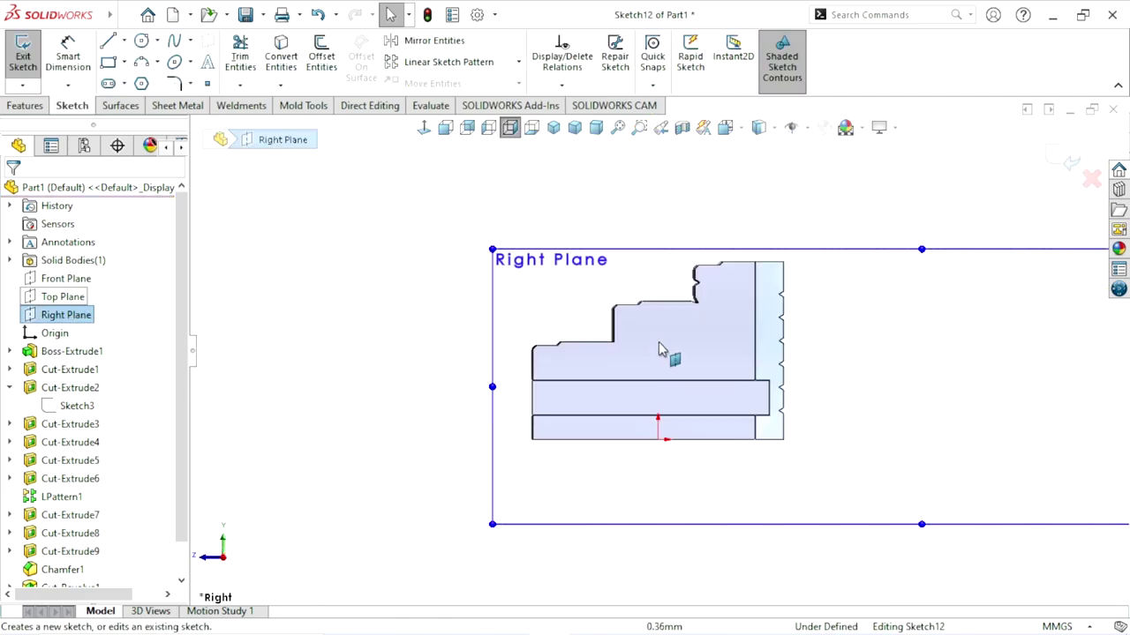
scroll(636, 350, down, 2)
scroll(597, 346, down, 2)
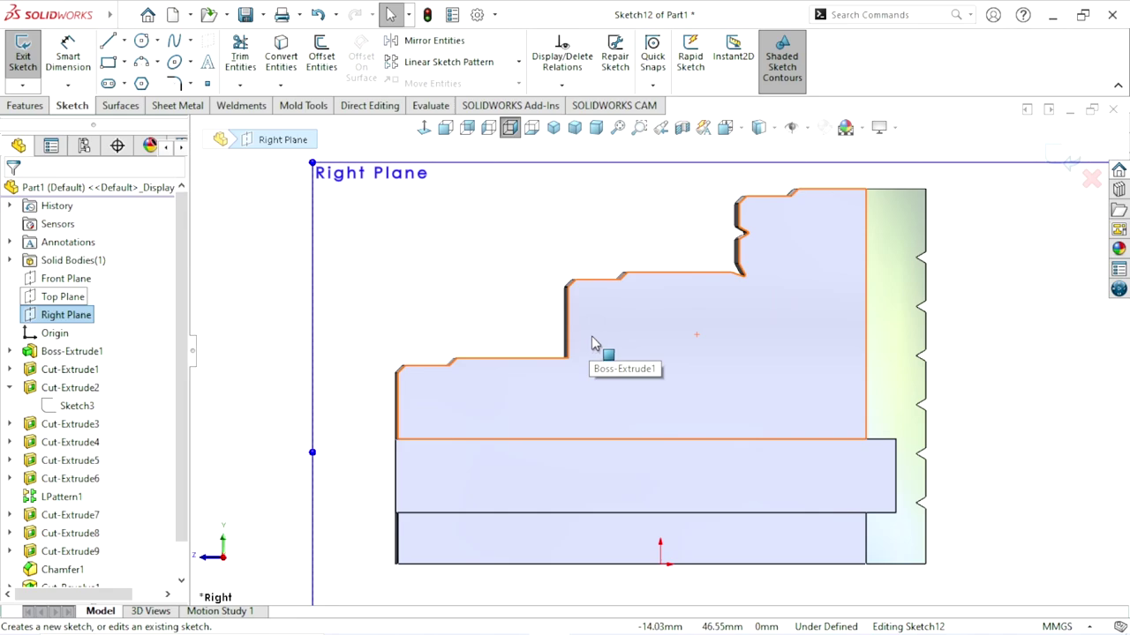
click(141, 83)
click(481, 317)
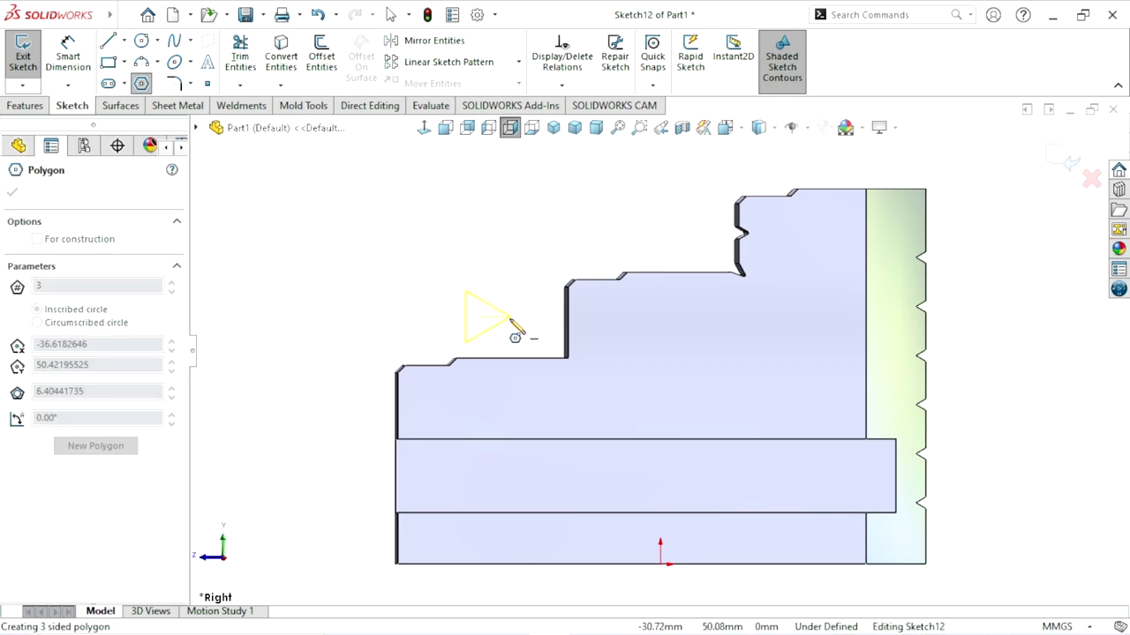
click(511, 317)
Step: Dimension the triangle's side length to 2.50
click(70, 56)
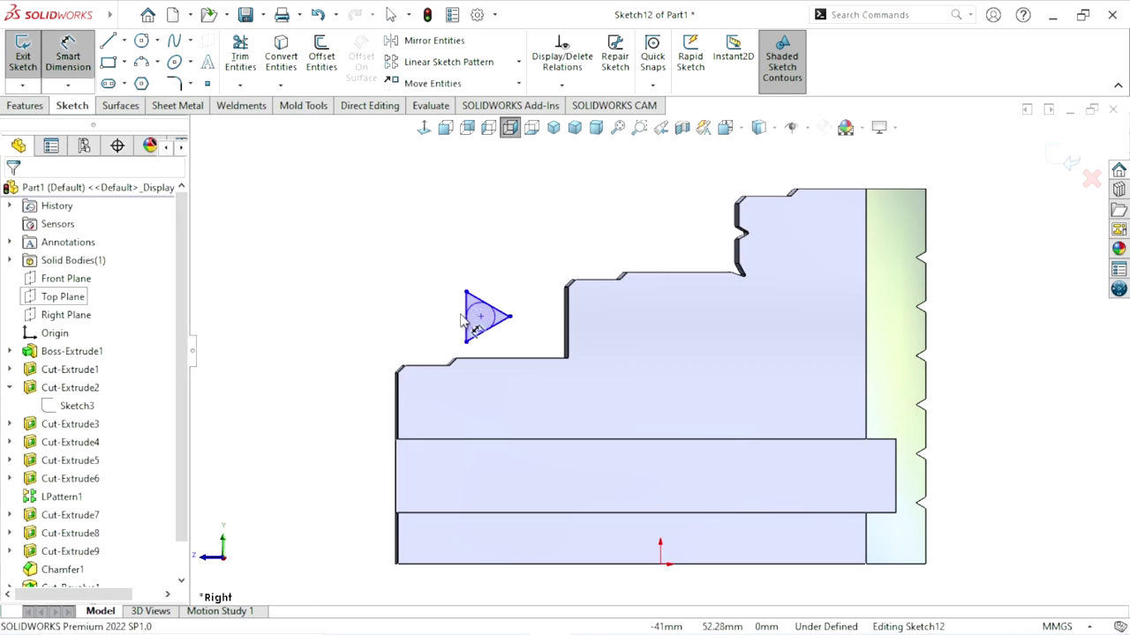
click(467, 326)
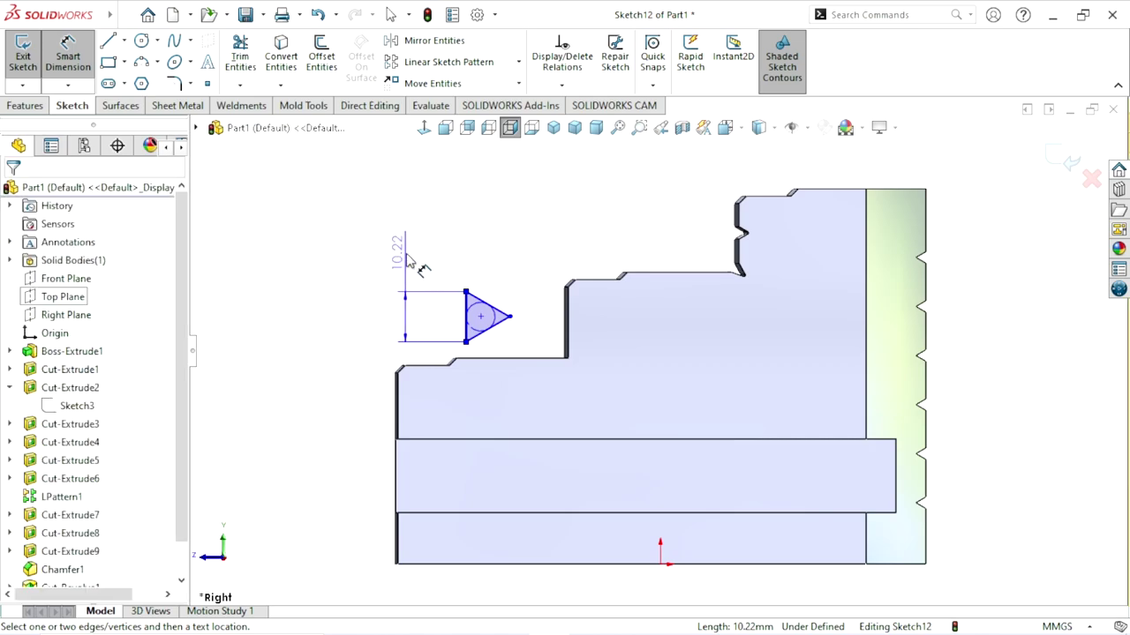
click(405, 260)
text(2.5)
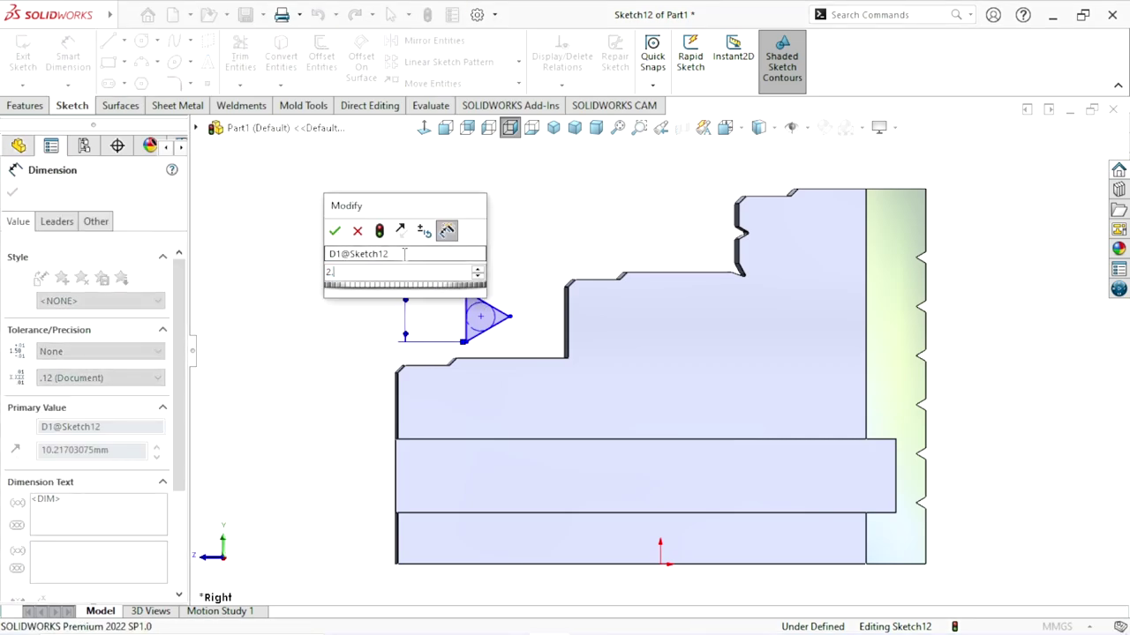
key(Return)
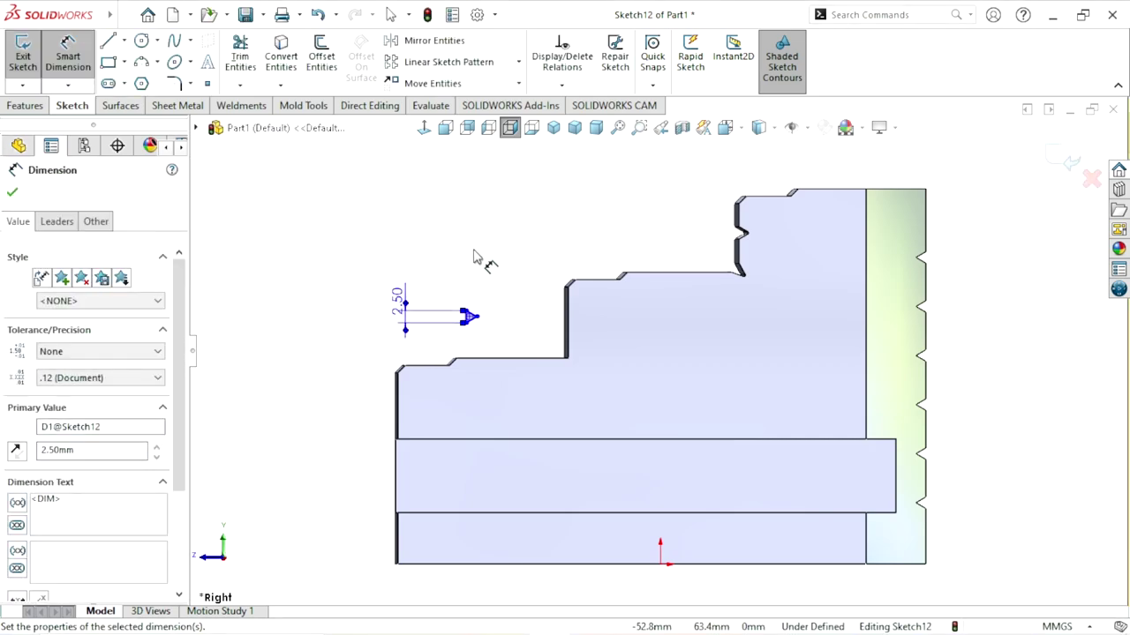
scroll(499, 343, down, 3)
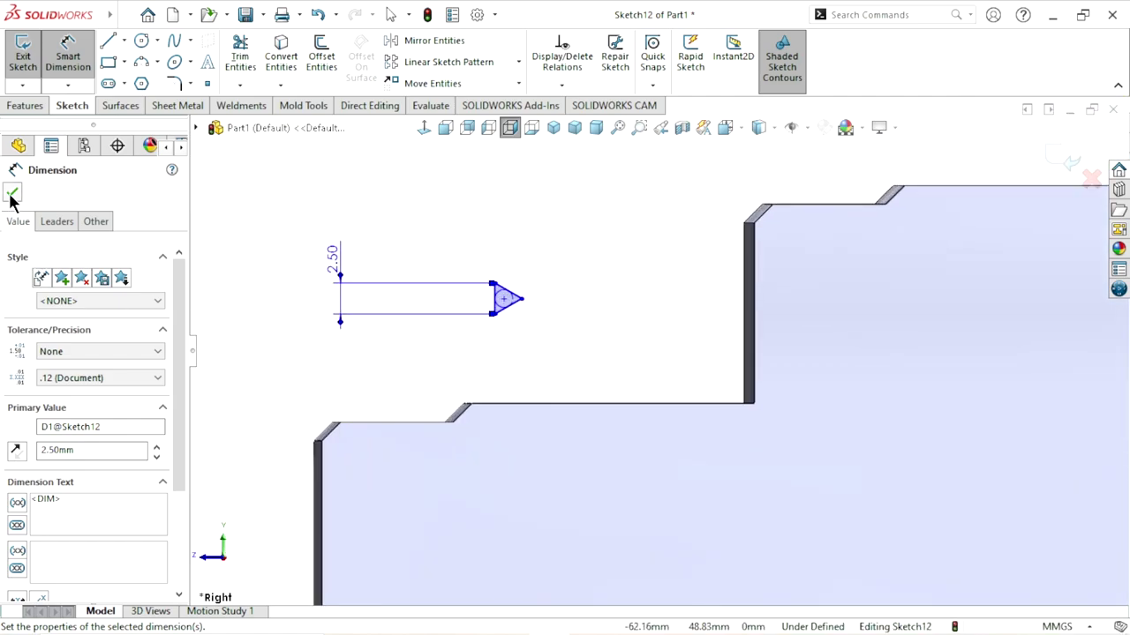
click(12, 194)
scroll(560, 312, down, 2)
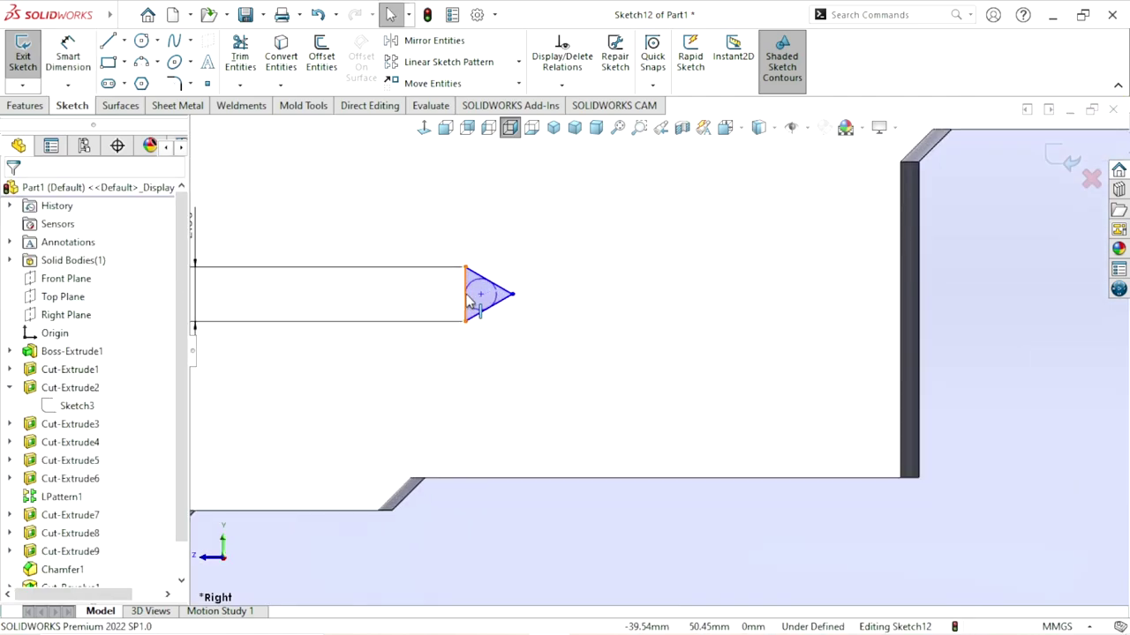
Step: Make the triangle side's midpoint coincident with the step's wall edge
click(467, 297)
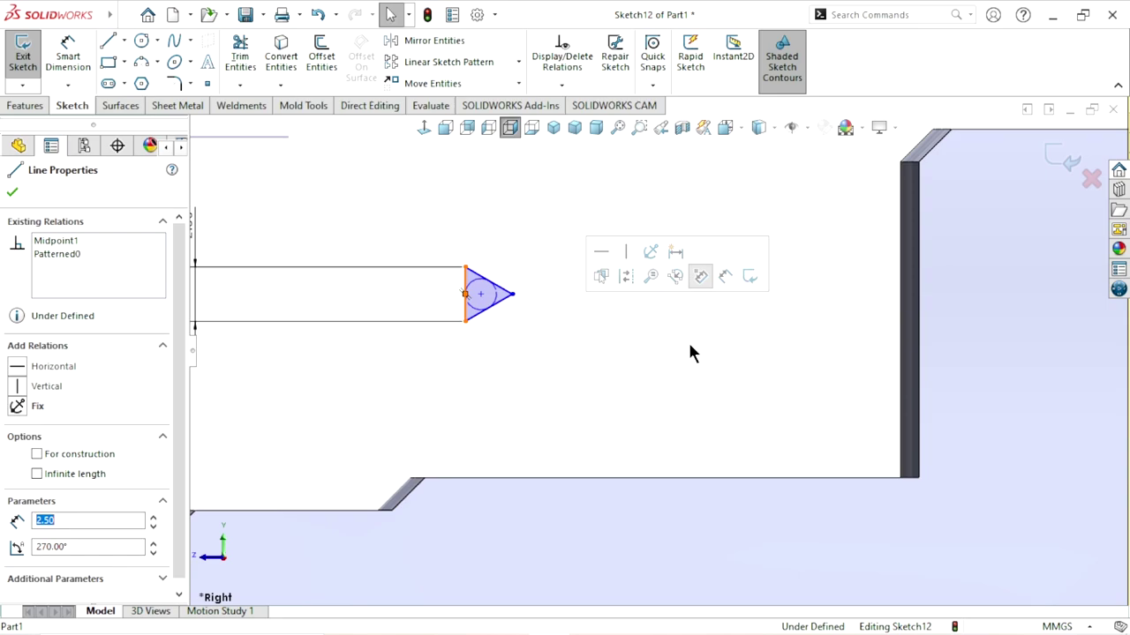
ctrl+click(902, 309)
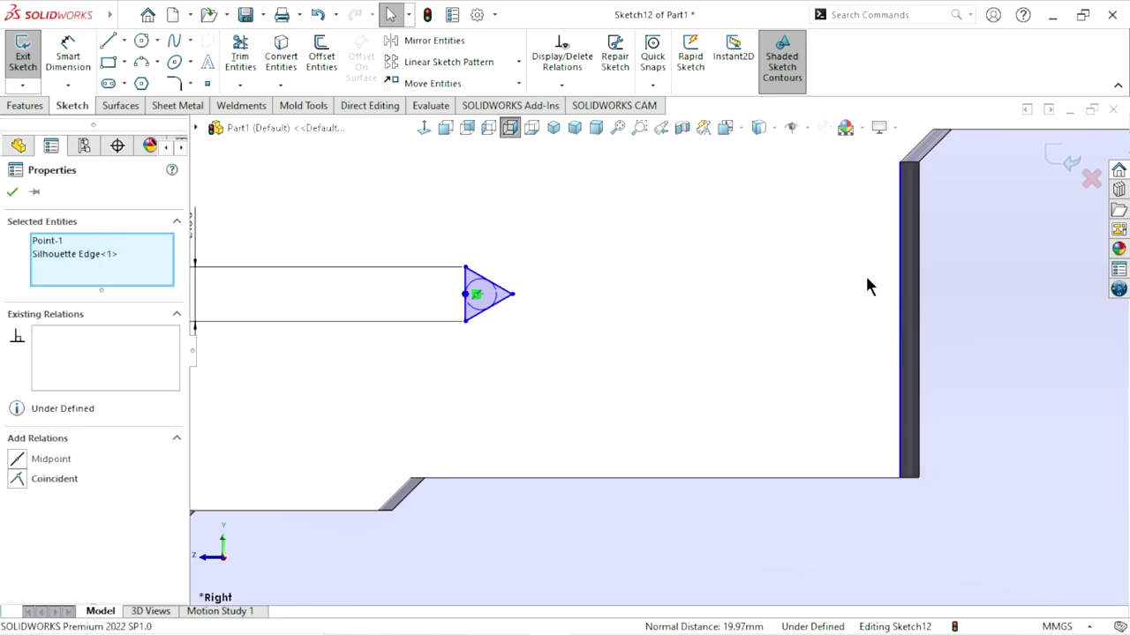
click(18, 479)
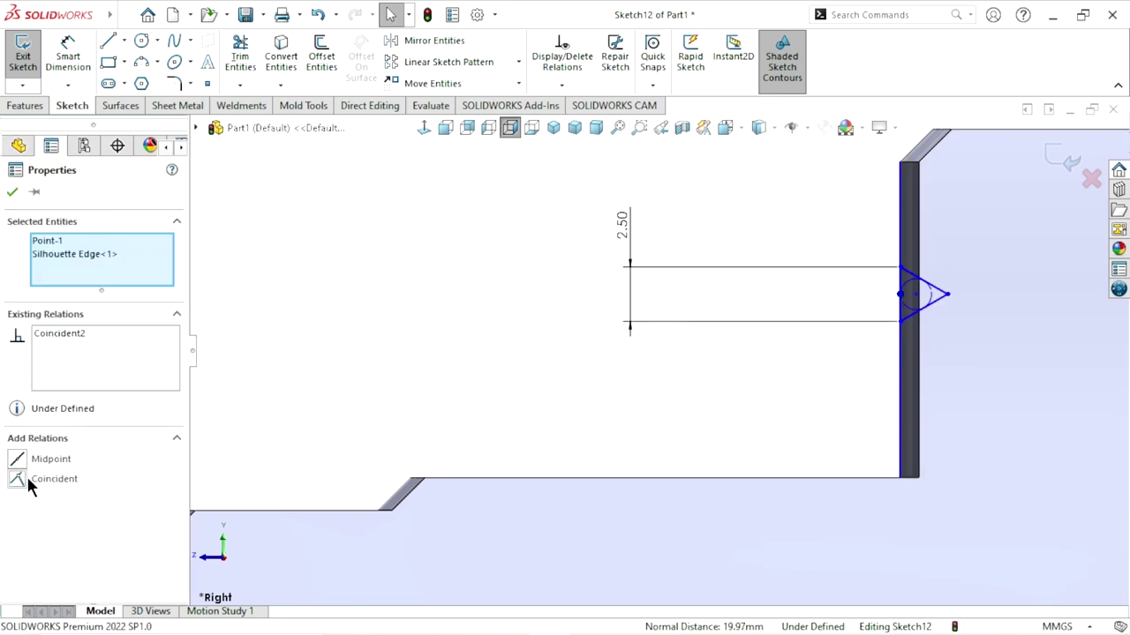
scroll(781, 353, up, 2)
scroll(852, 320, down, 1)
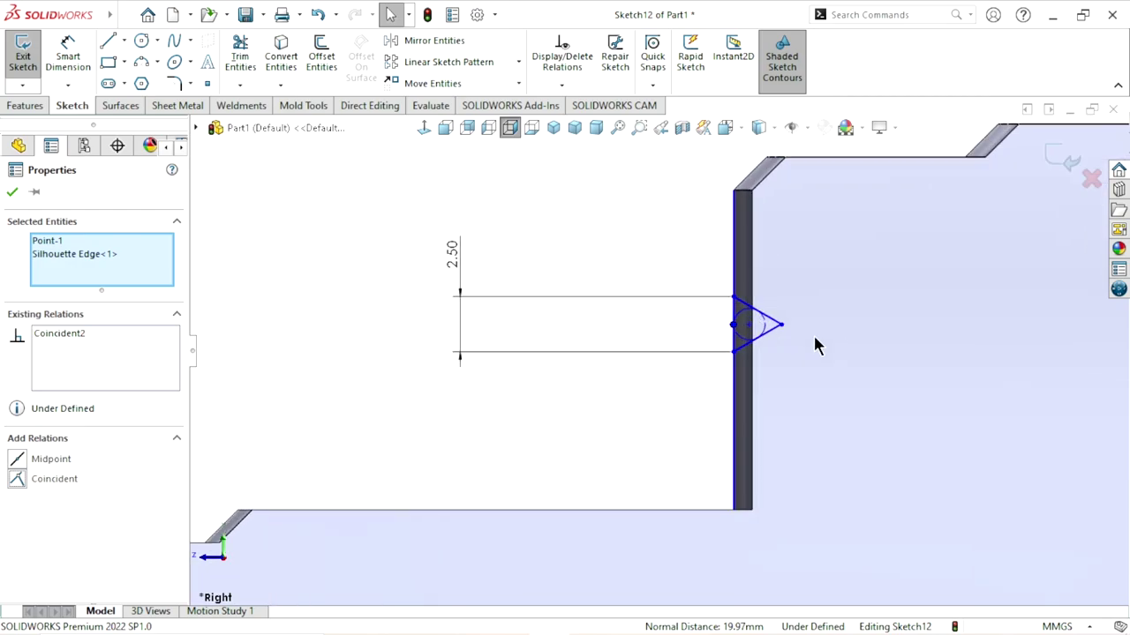
click(13, 191)
scroll(875, 327, up, 1)
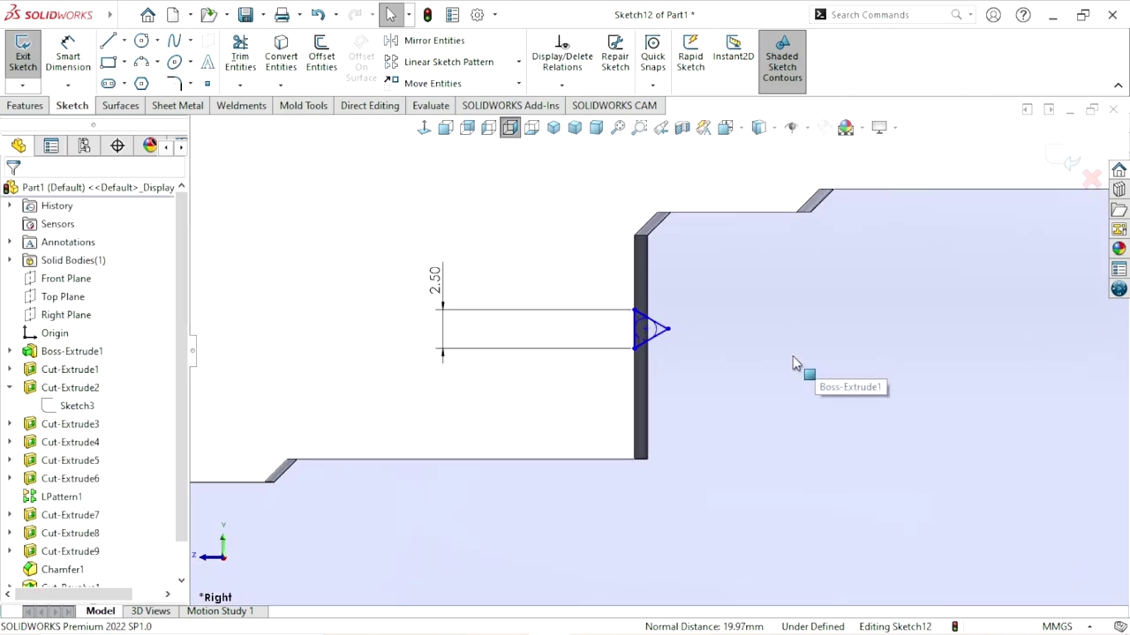
Step: Dimension the triangle 7.50 below the step's top edge
click(67, 72)
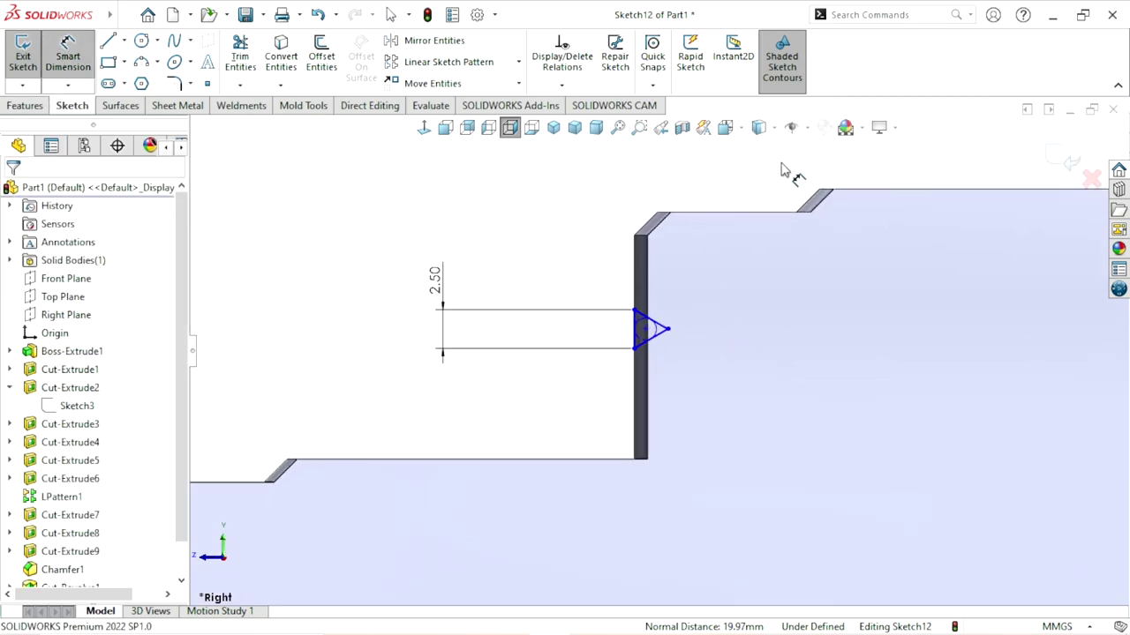
click(691, 212)
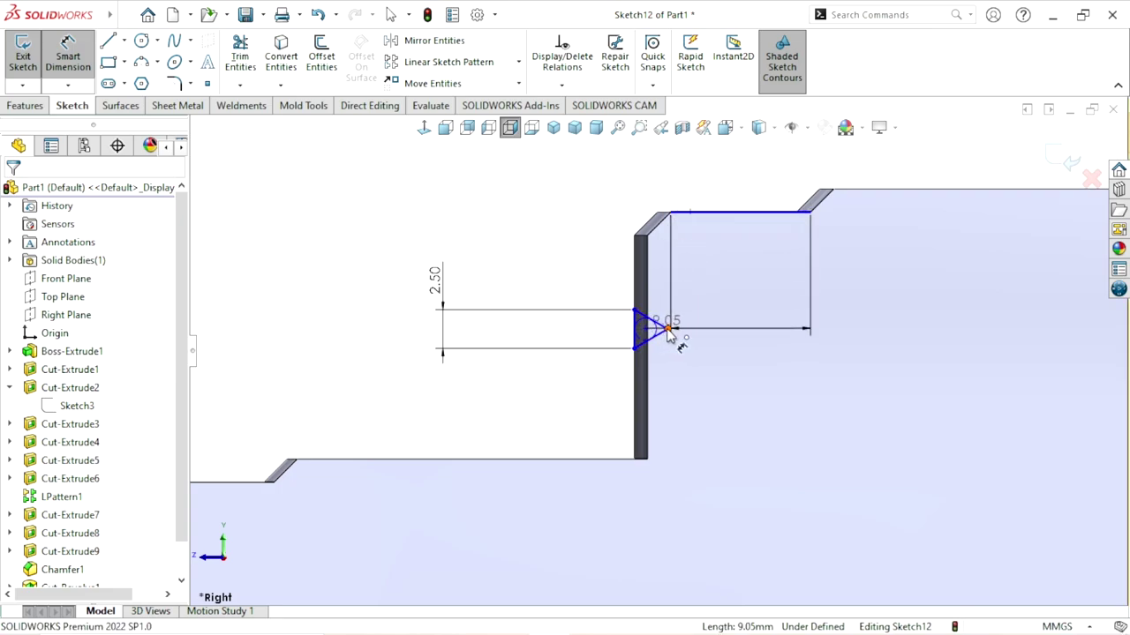
click(668, 329)
click(558, 255)
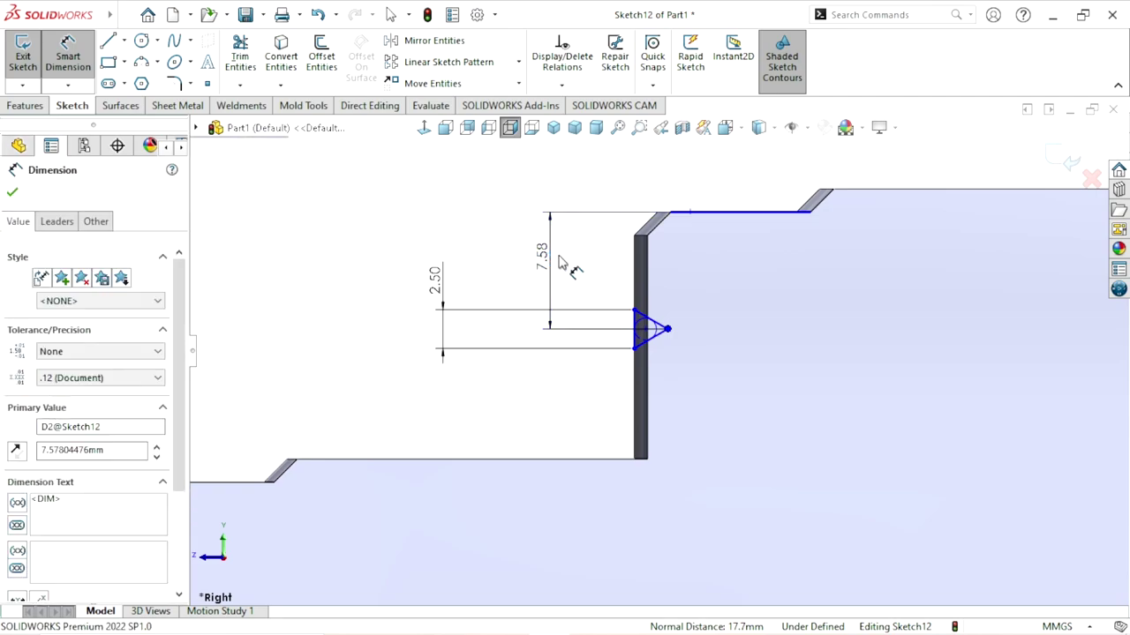
text(7.5)
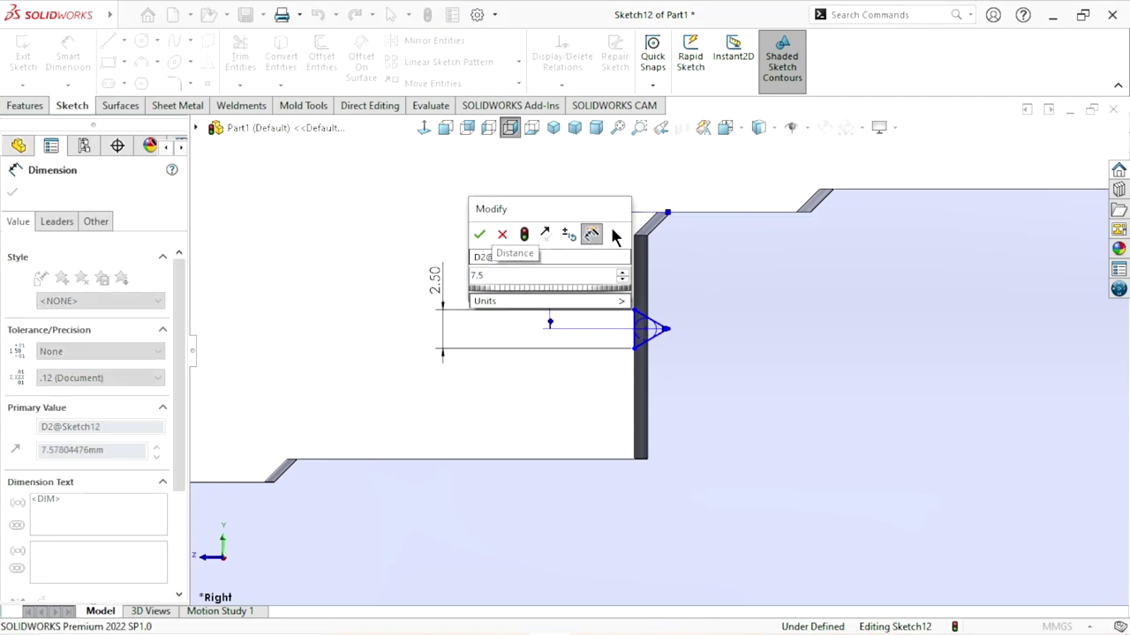
click(480, 234)
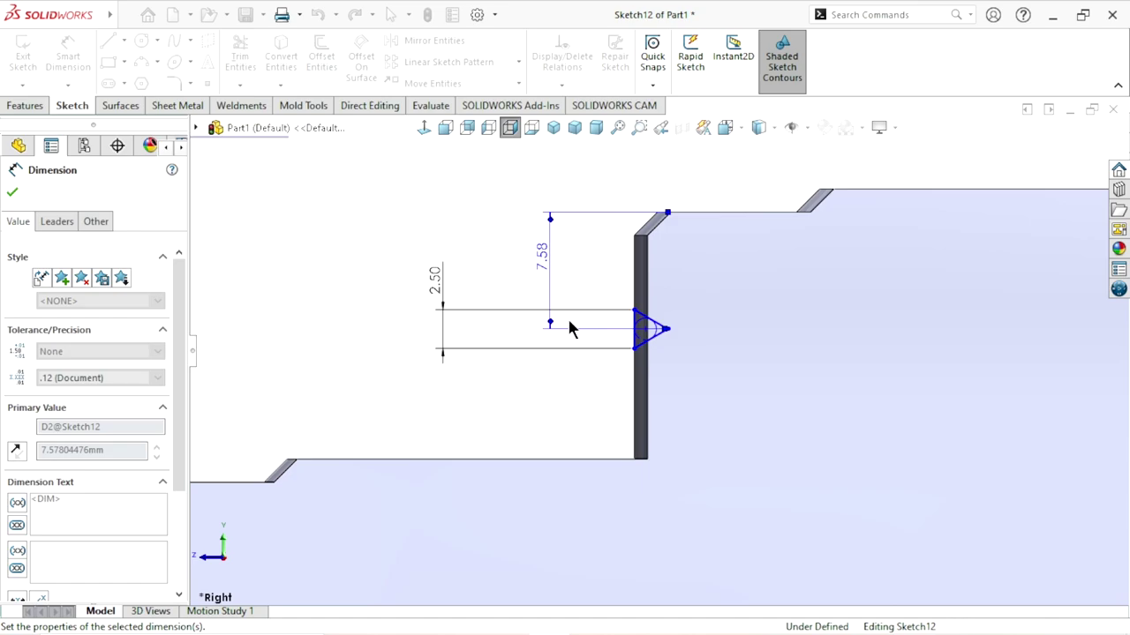
scroll(556, 361, down, 2)
scroll(663, 366, up, 2)
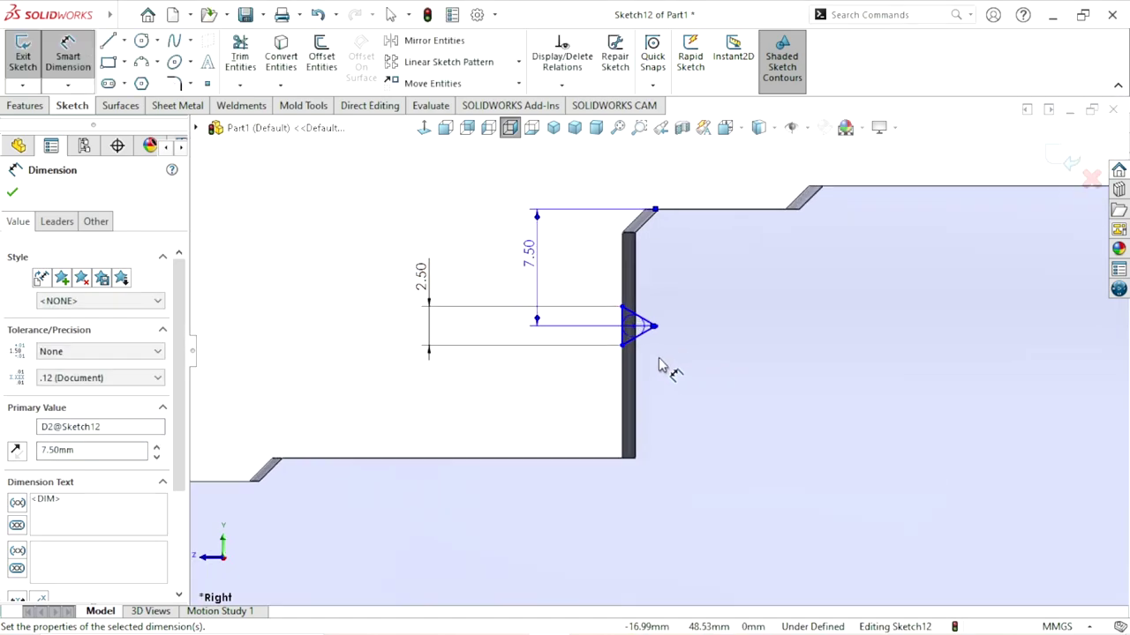
scroll(631, 357, down, 1)
scroll(353, 396, up, 1)
scroll(429, 385, up, 1)
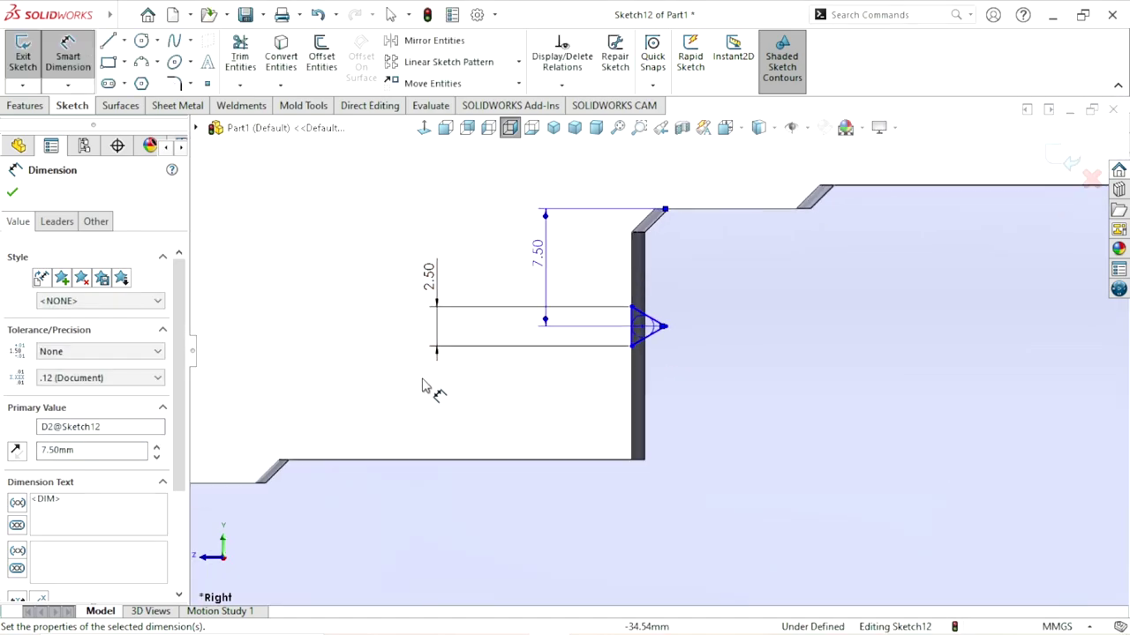
click(558, 371)
click(495, 296)
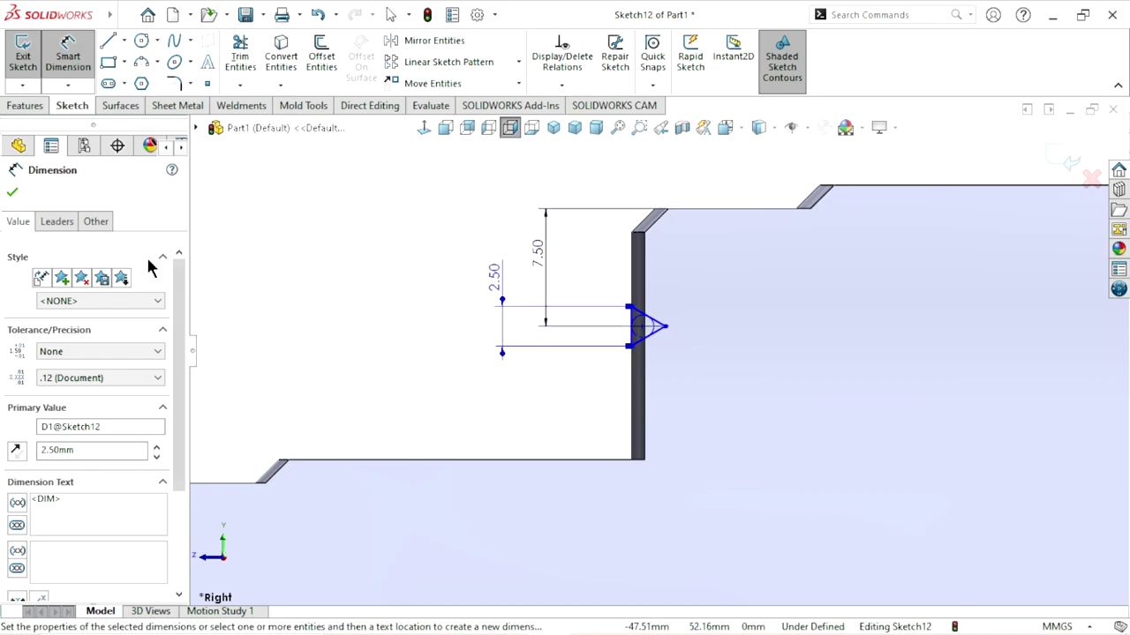
click(12, 192)
scroll(642, 327, down, 2)
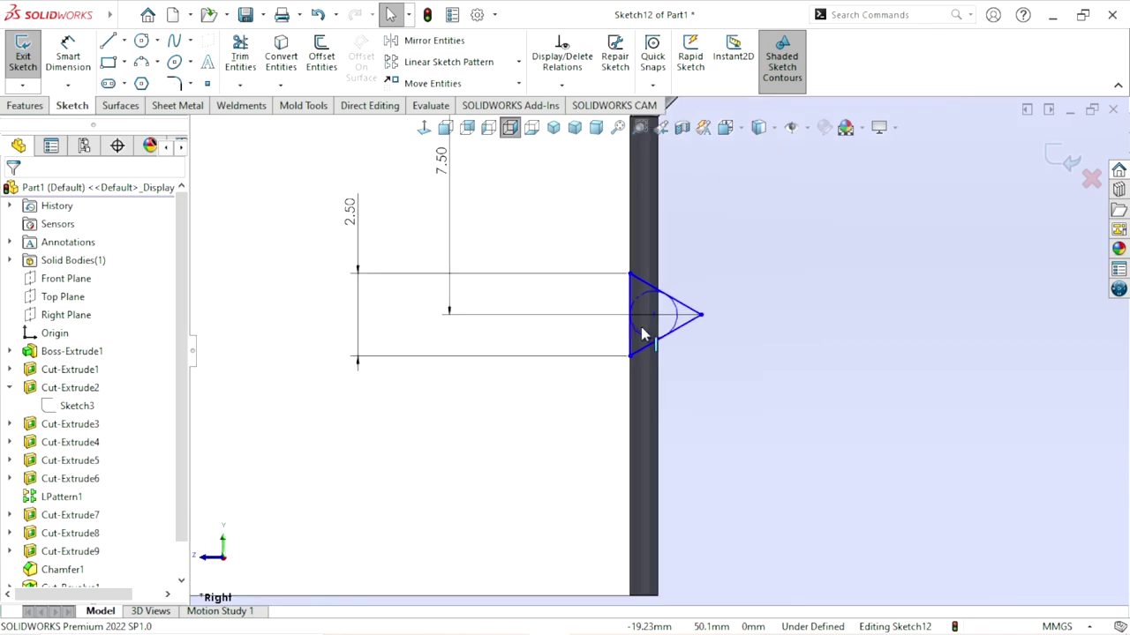
scroll(640, 327, down, 1)
scroll(454, 446, up, 5)
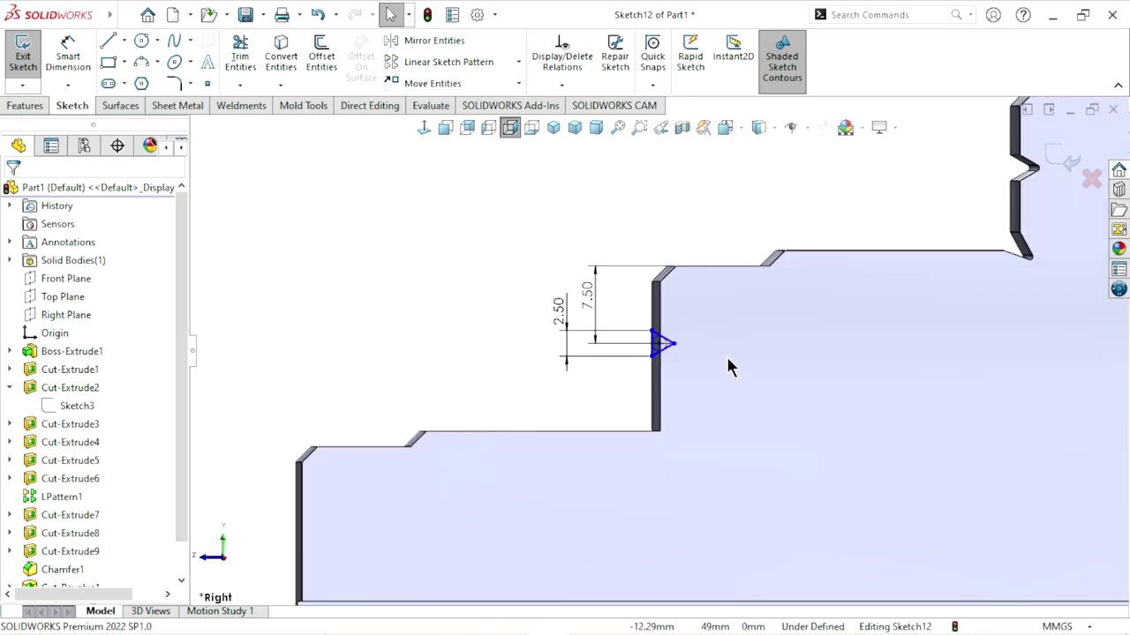
scroll(706, 358, down, 2)
scroll(706, 357, down, 1)
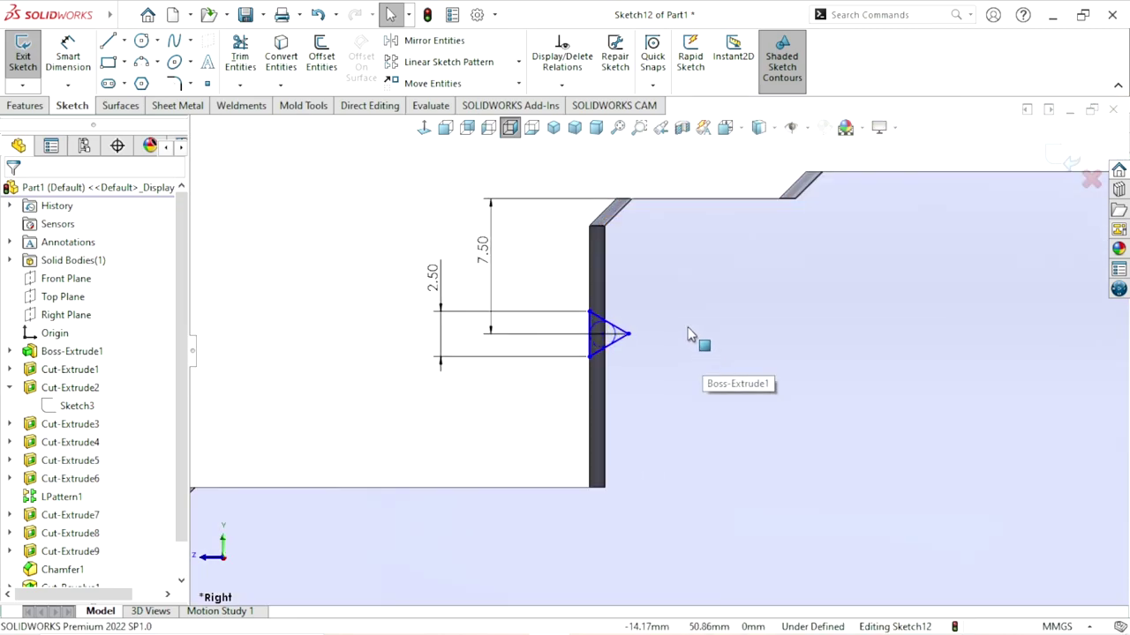
scroll(693, 335, down, 1)
scroll(639, 325, down, 1)
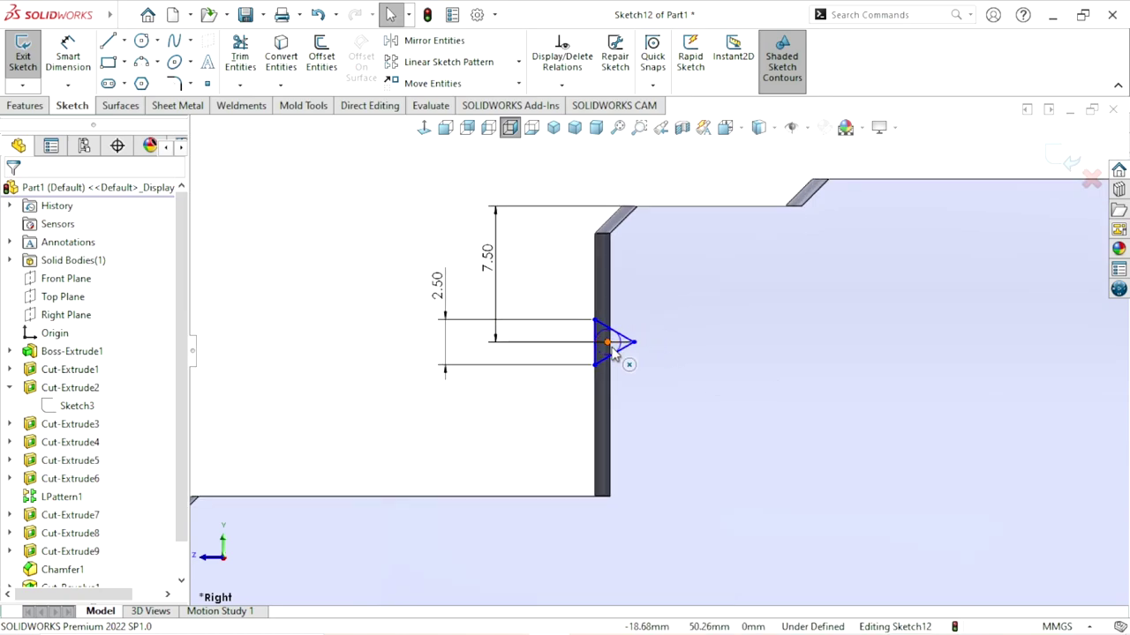
Step: Run Fully Define Sketch with Calculate to lock Sketch12's triangle
click(561, 84)
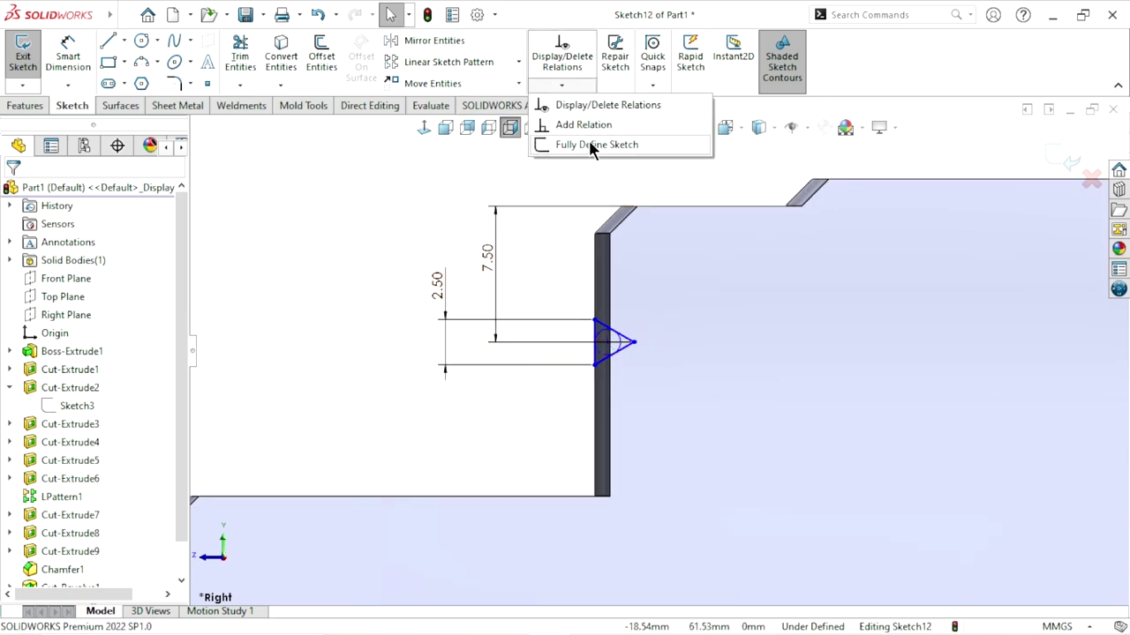
click(593, 145)
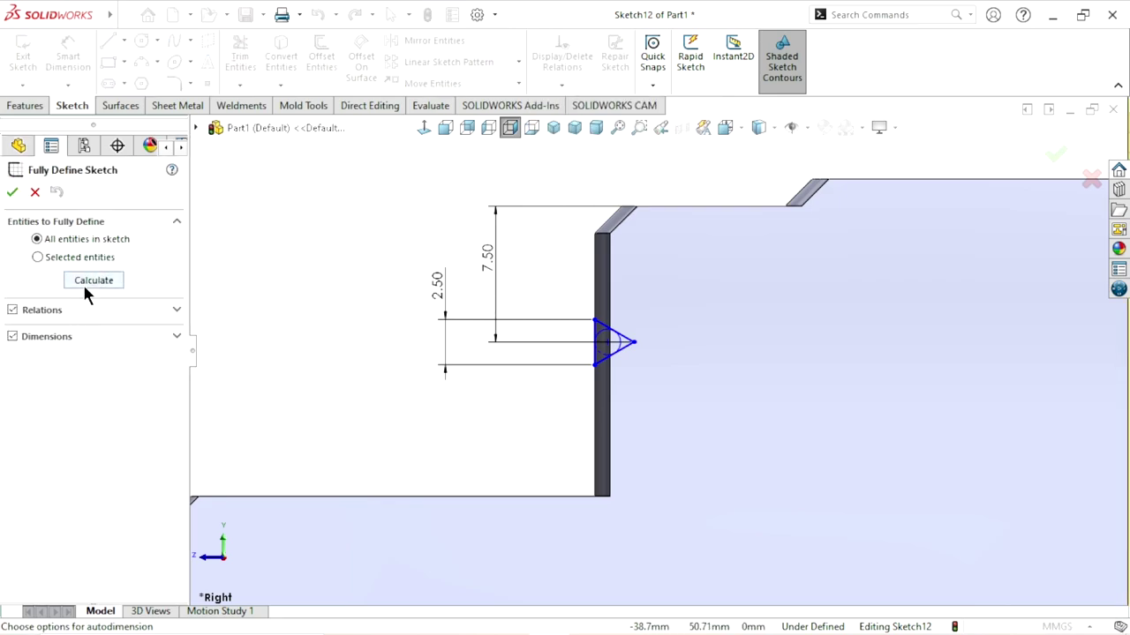
click(87, 284)
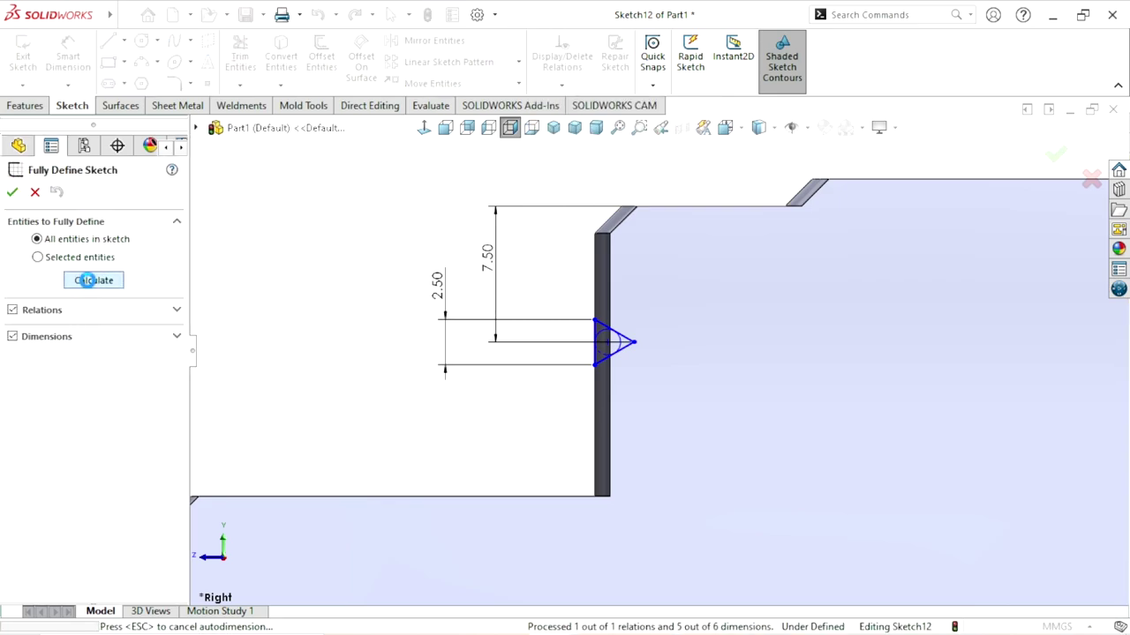
click(13, 192)
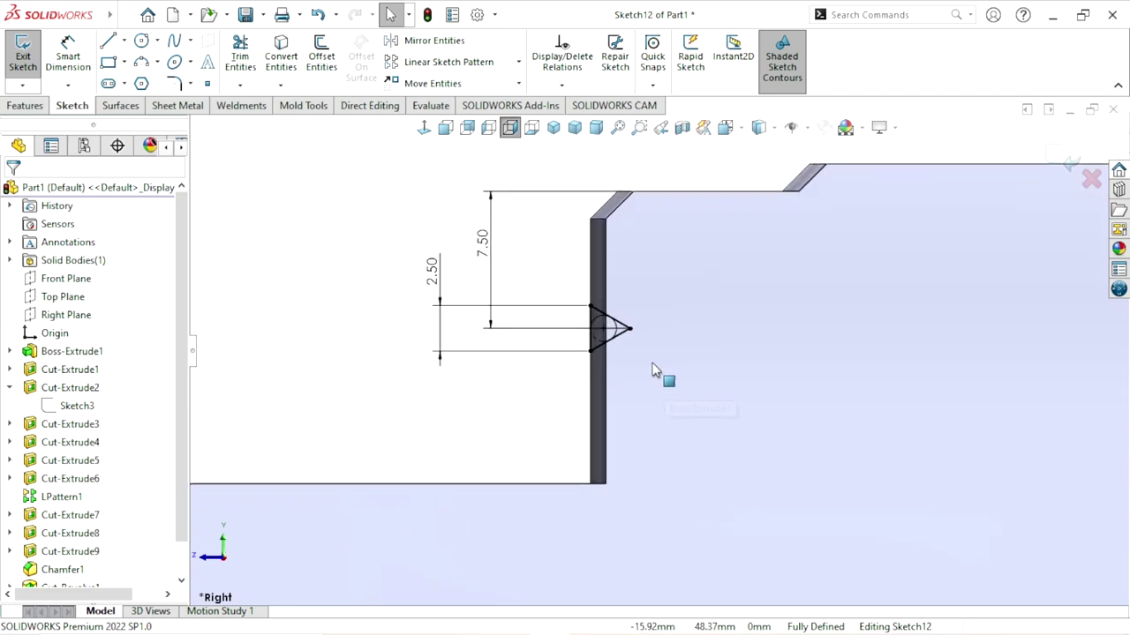
Step: Fillet the Sketch12 triangle's tip with R0.30 and move the radius label aside
click(175, 84)
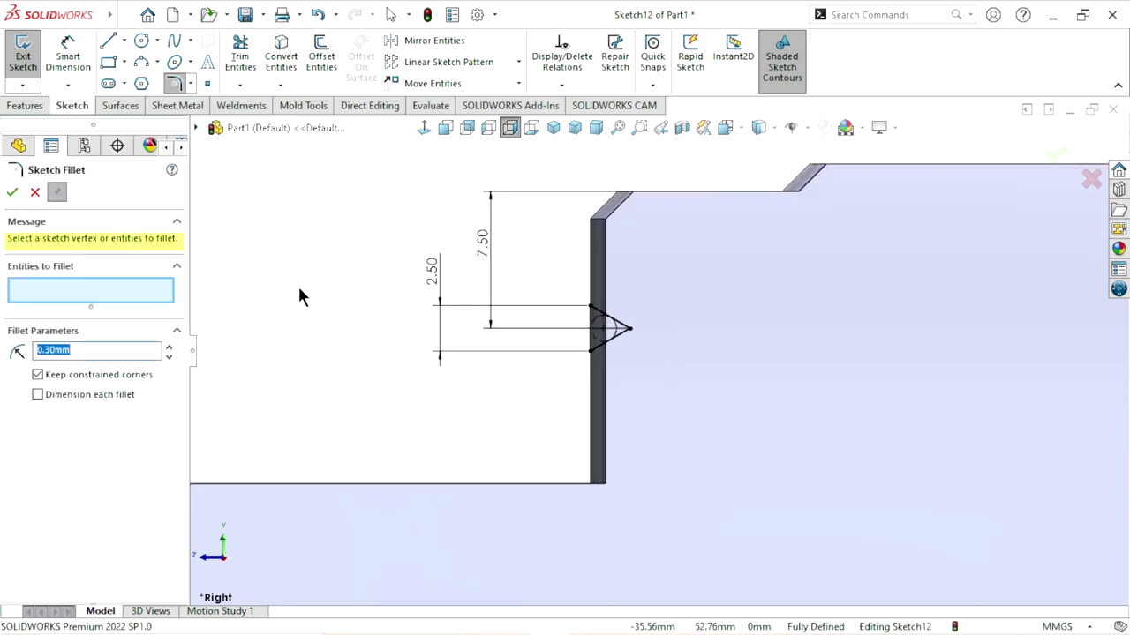
click(629, 330)
click(12, 193)
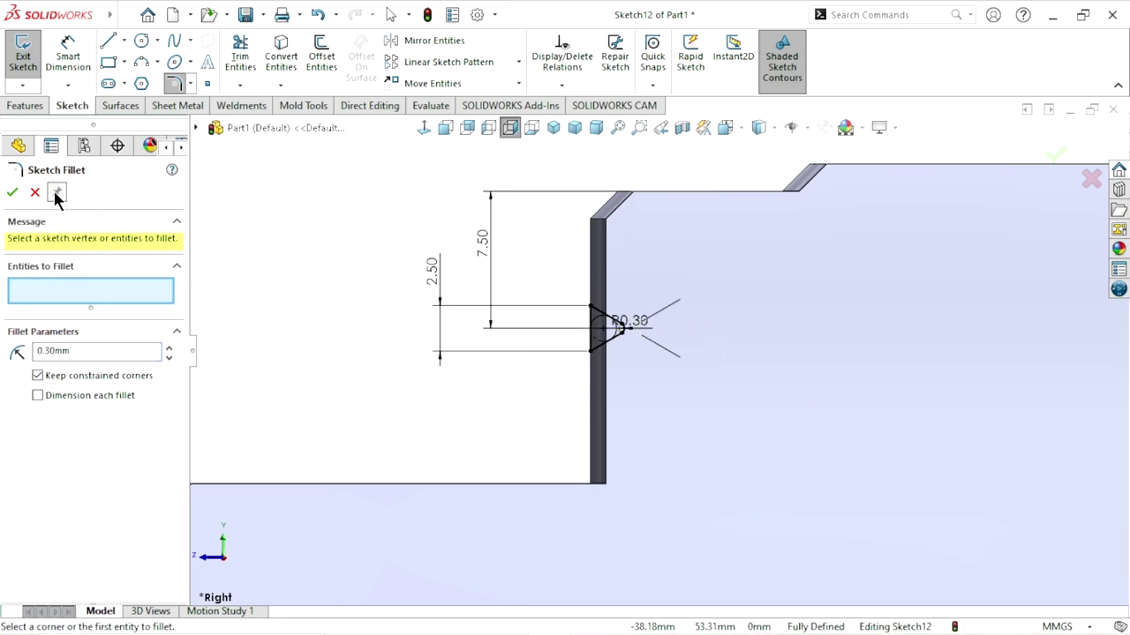
key(Escape)
drag(634, 321, 711, 299)
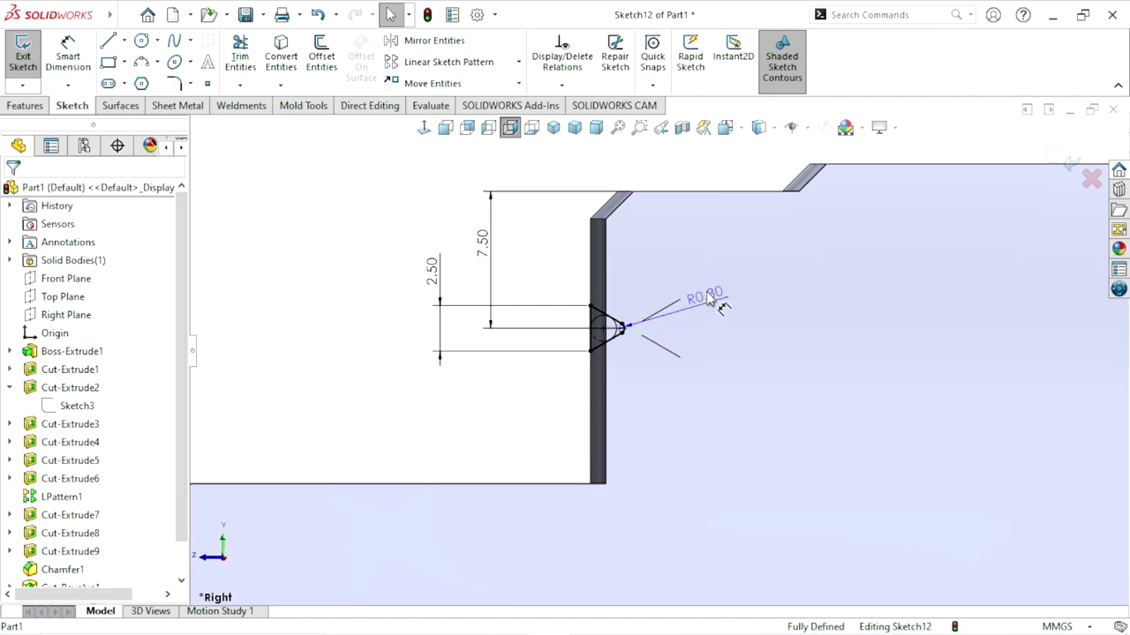
scroll(634, 487, up, 3)
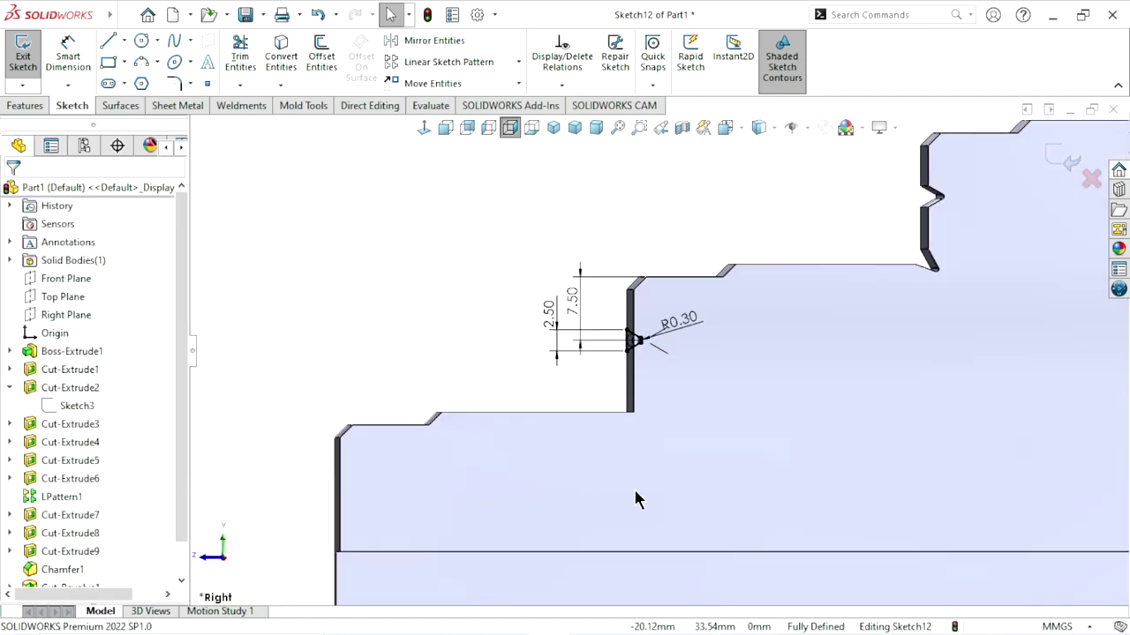
scroll(624, 419, down, 2)
scroll(626, 418, down, 3)
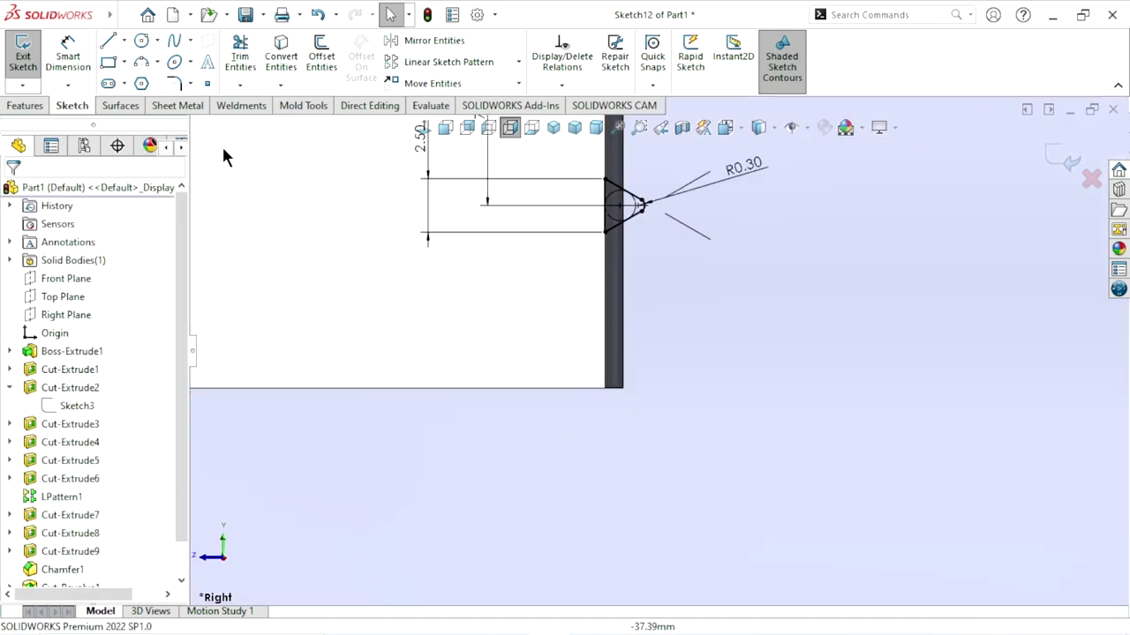
Step: Draw a closed three-line triangle at the wall's lower corner, starting on the wall edge
click(104, 49)
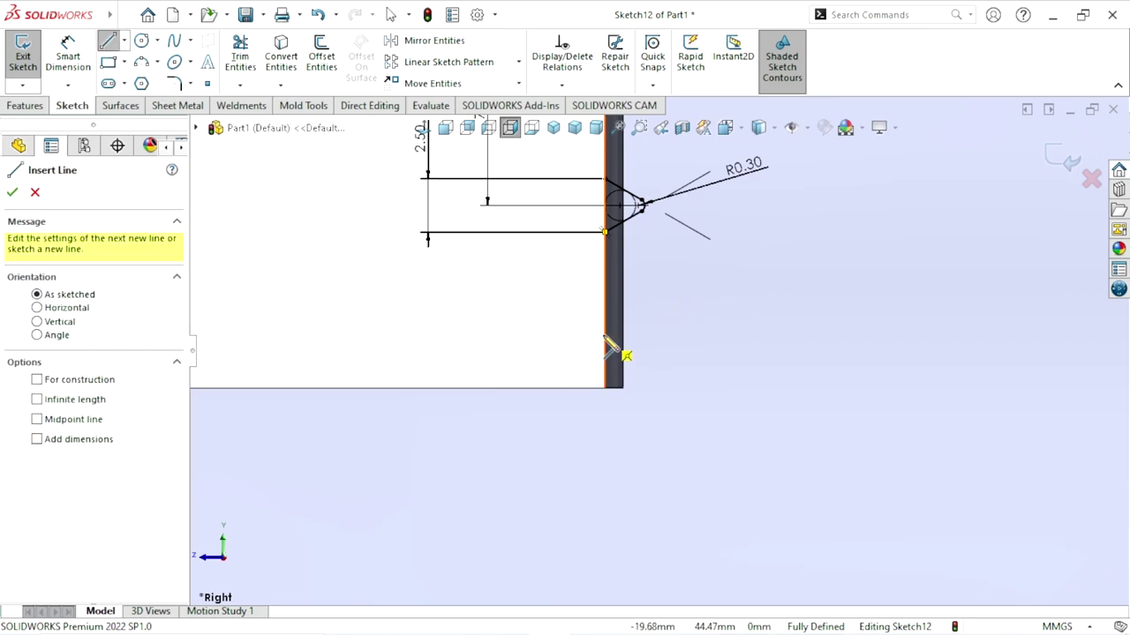
click(606, 336)
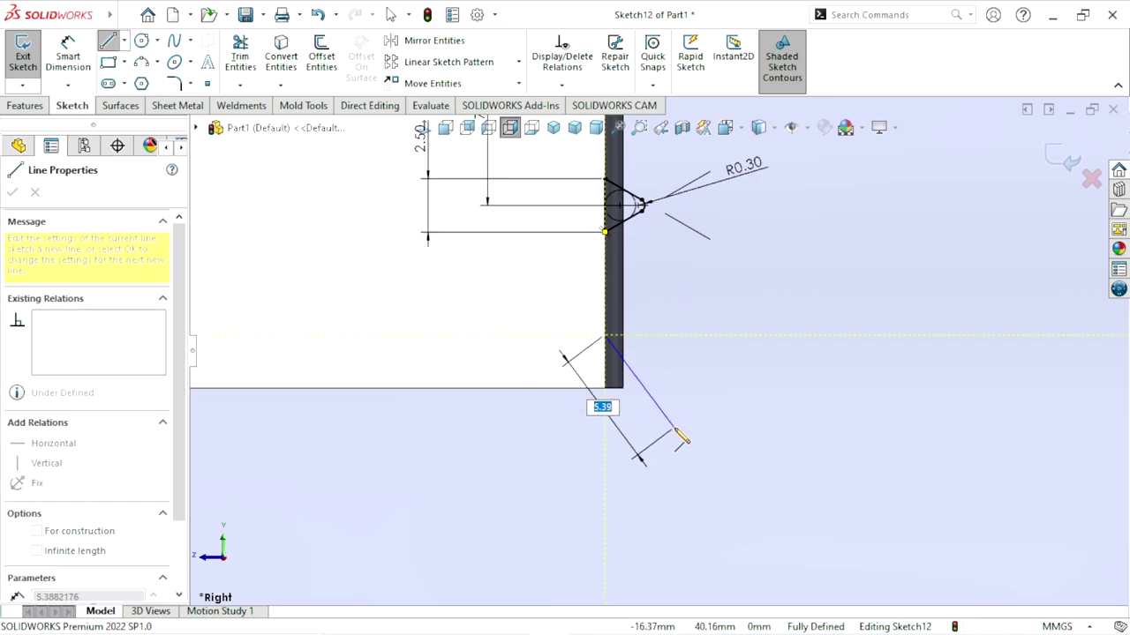
click(674, 427)
click(556, 388)
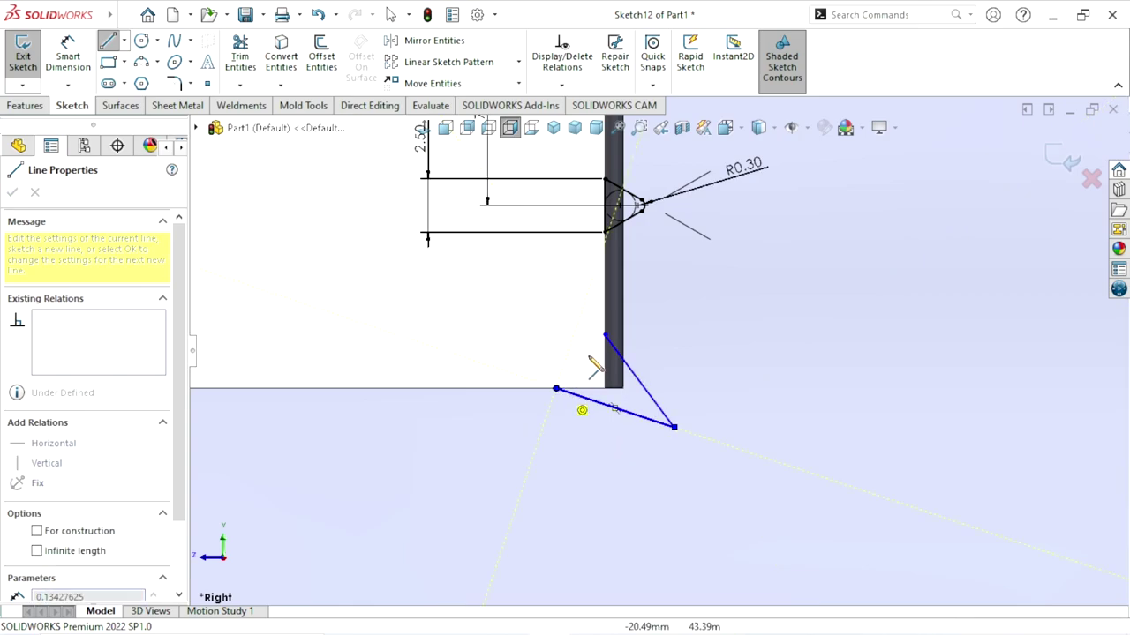
click(606, 336)
right_click(435, 311)
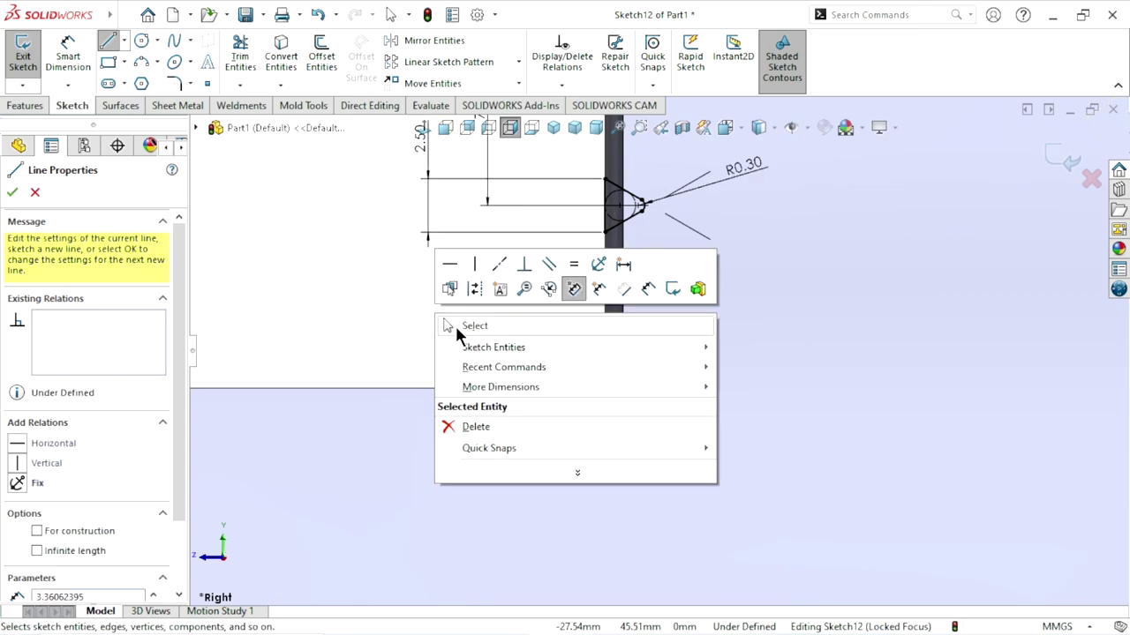
click(455, 324)
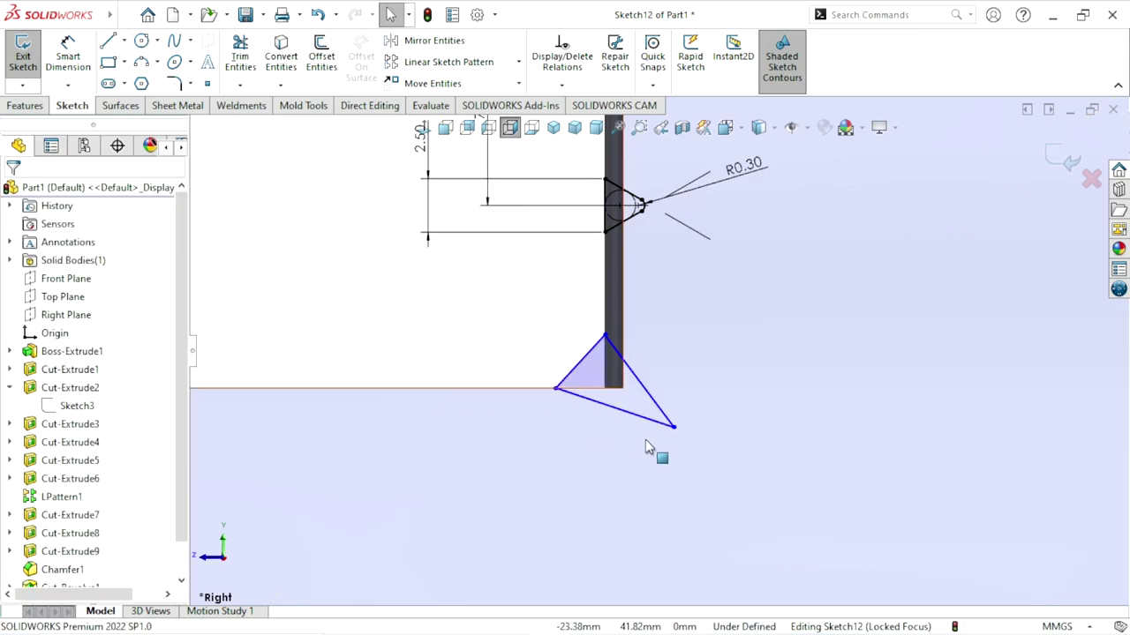
Step: Make the triangle's right and bottom edges equal in length
click(637, 382)
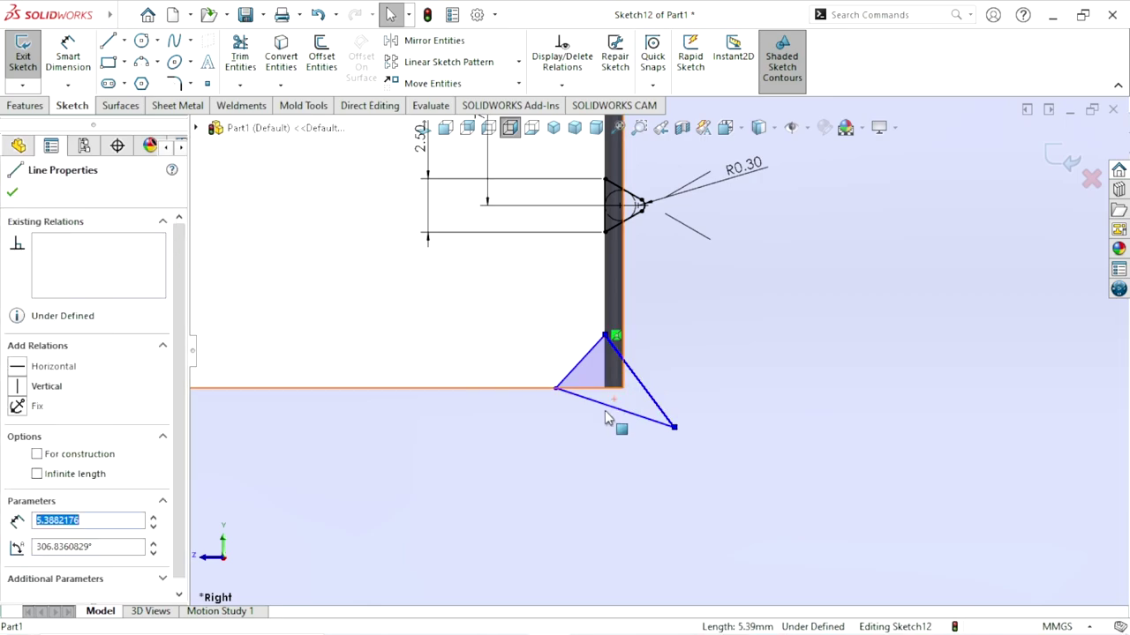
ctrl+click(613, 408)
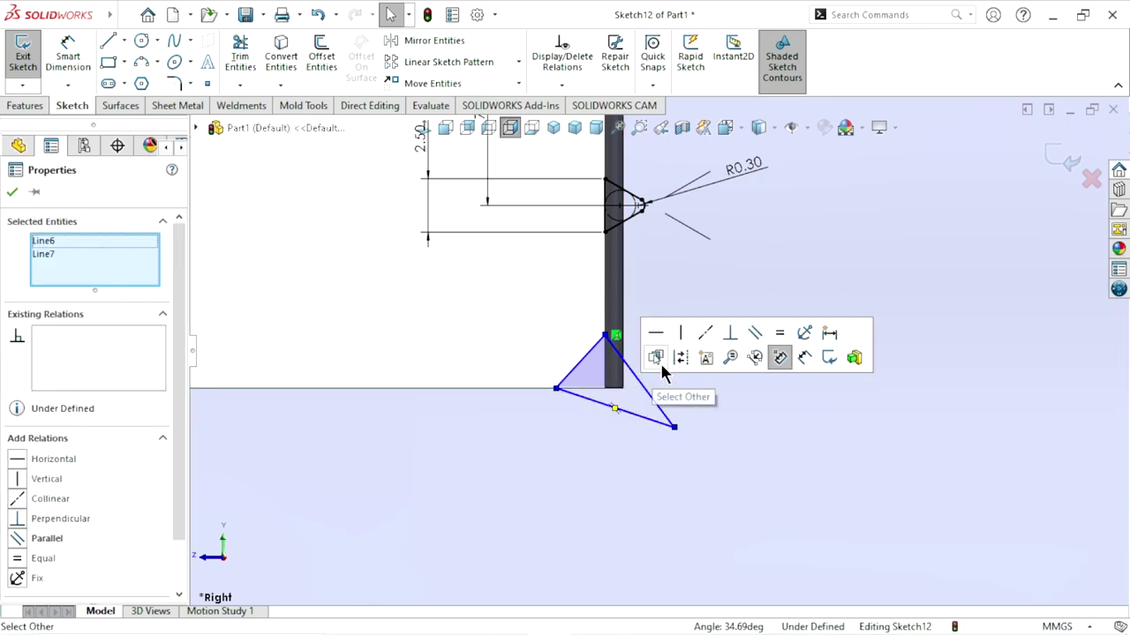
click(780, 333)
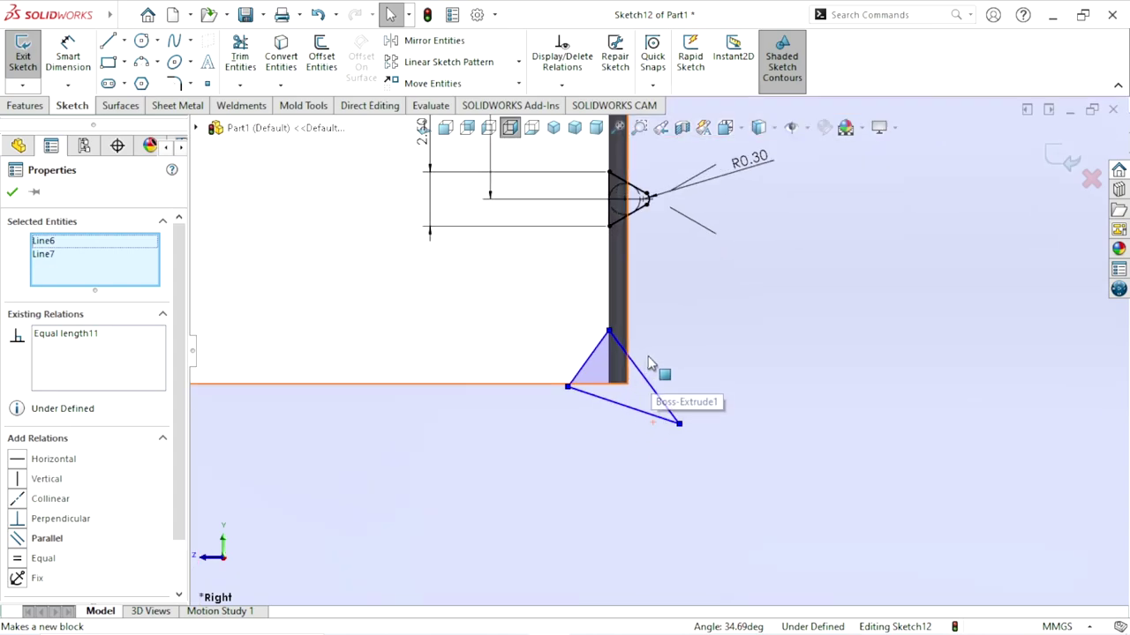
scroll(649, 362, down, 1)
key(Escape)
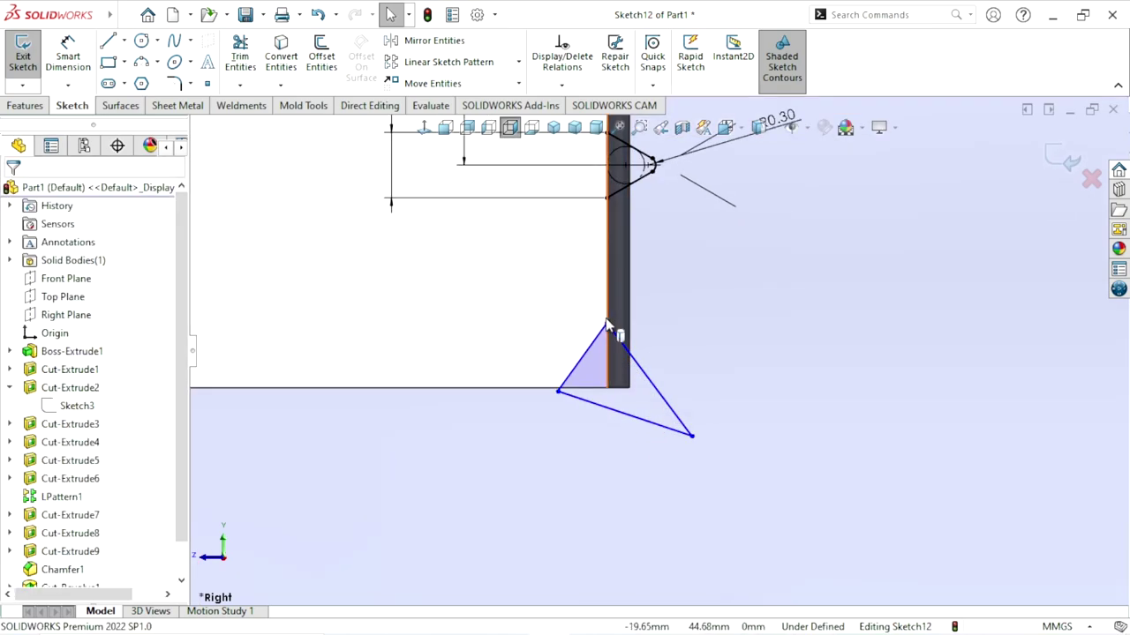
Step: Tie the triangle's top vertex to the wall edge and make the part's corner coincident with its right edge
click(606, 326)
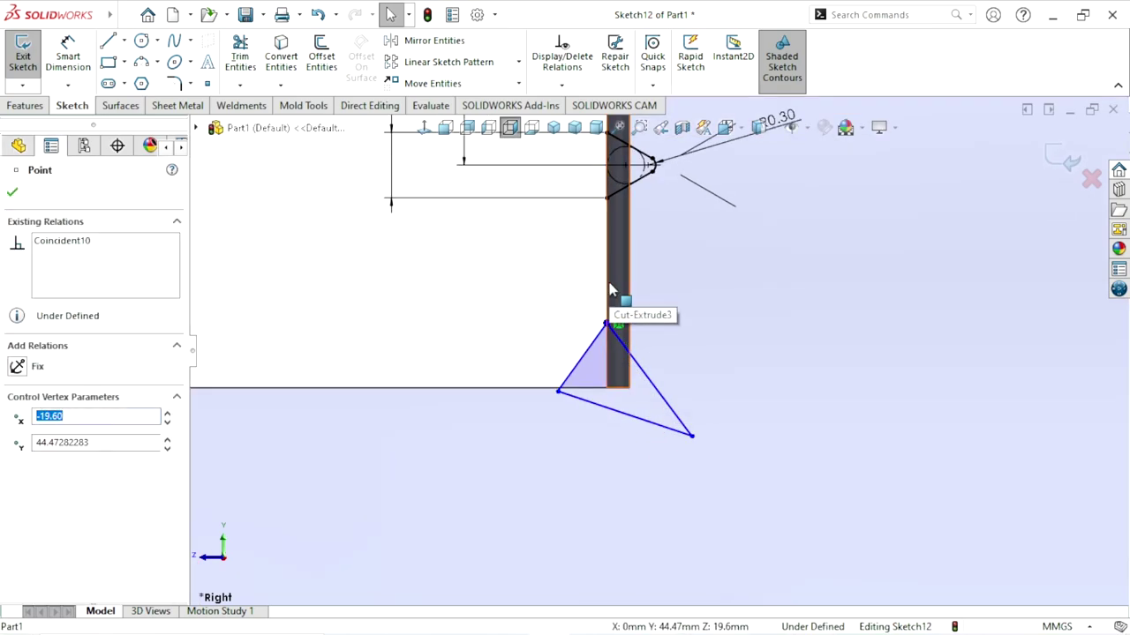
ctrl+click(607, 291)
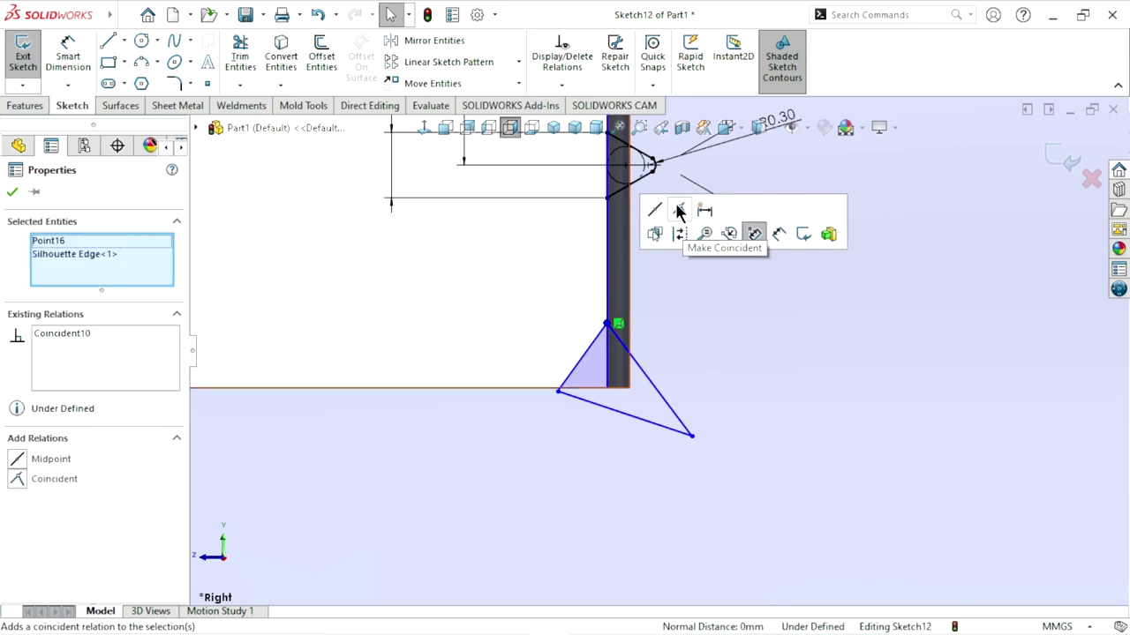
key(Escape)
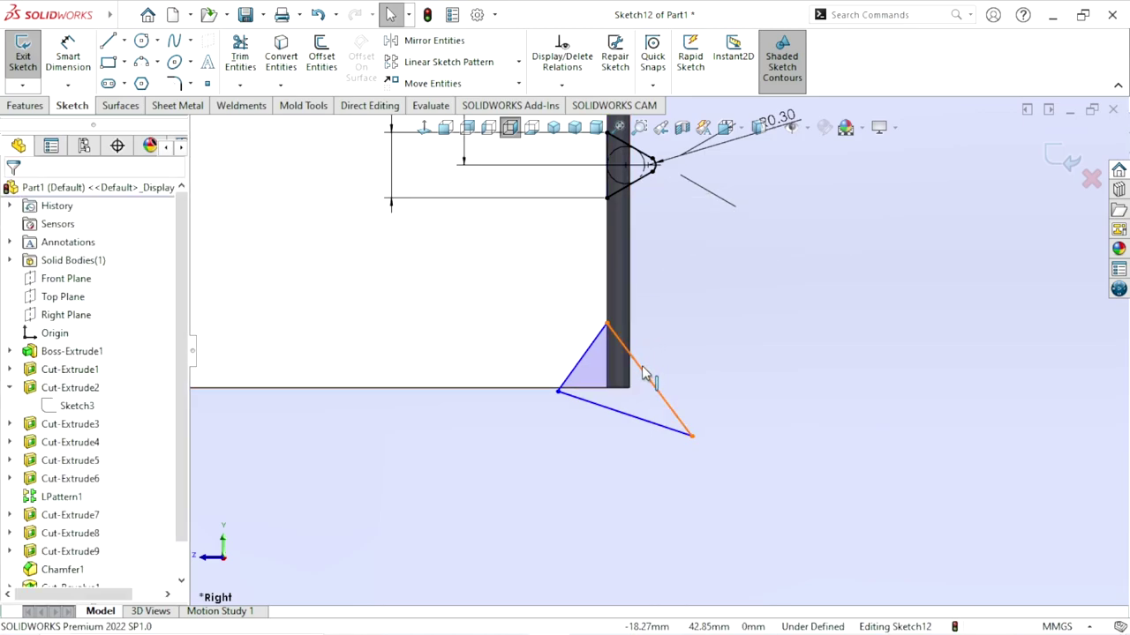
click(633, 376)
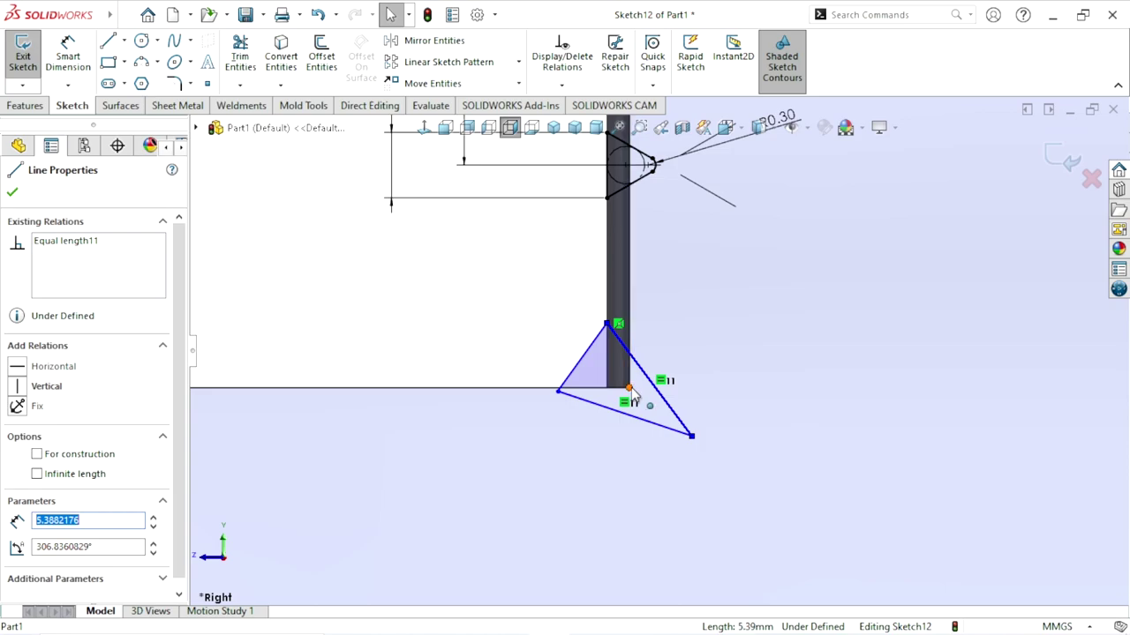
key(Escape)
click(600, 386)
ctrl+click(628, 386)
click(704, 313)
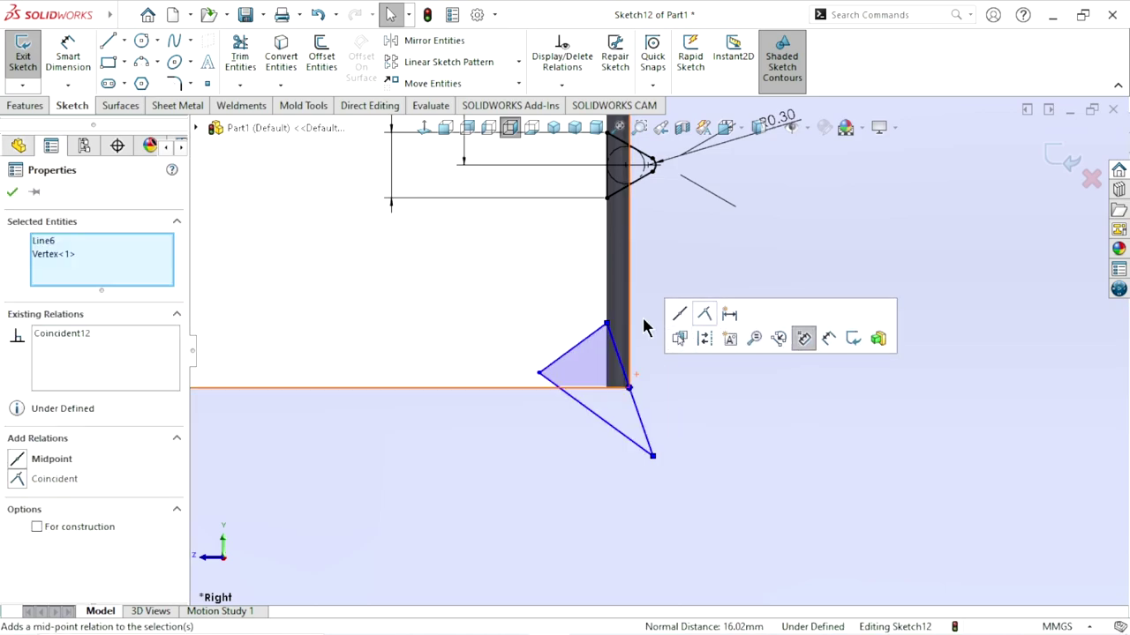
key(Escape)
scroll(504, 396, up, 3)
scroll(618, 381, down, 2)
scroll(658, 360, down, 2)
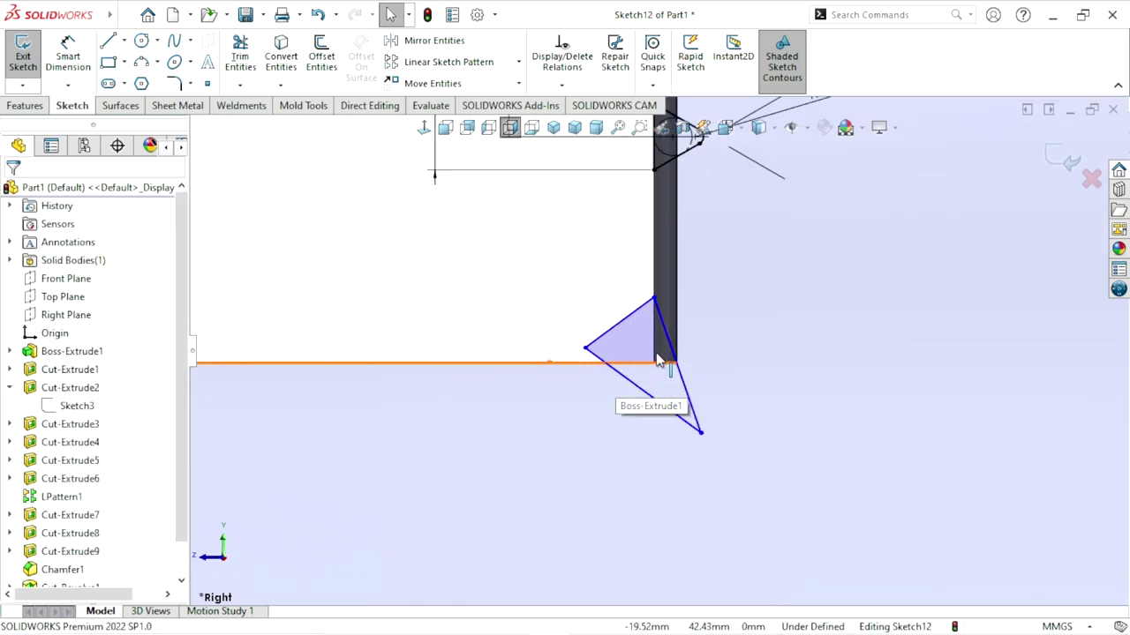
scroll(658, 360, down, 1)
Step: Dimension the triangle's lower edge at 20° to the part's horizontal step edge
click(62, 54)
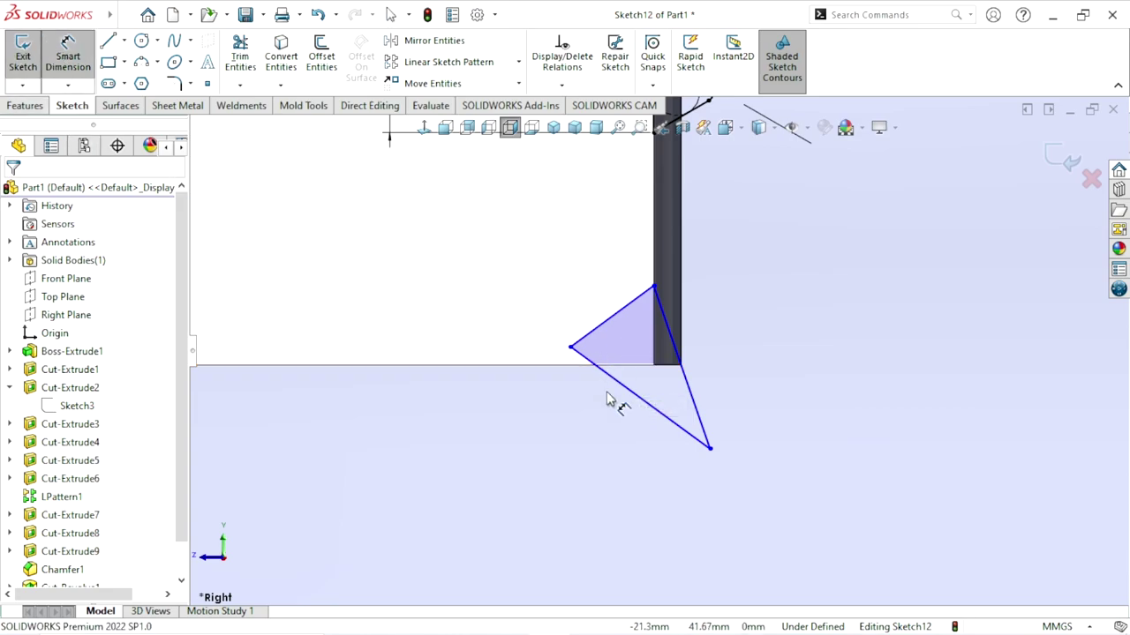
click(640, 365)
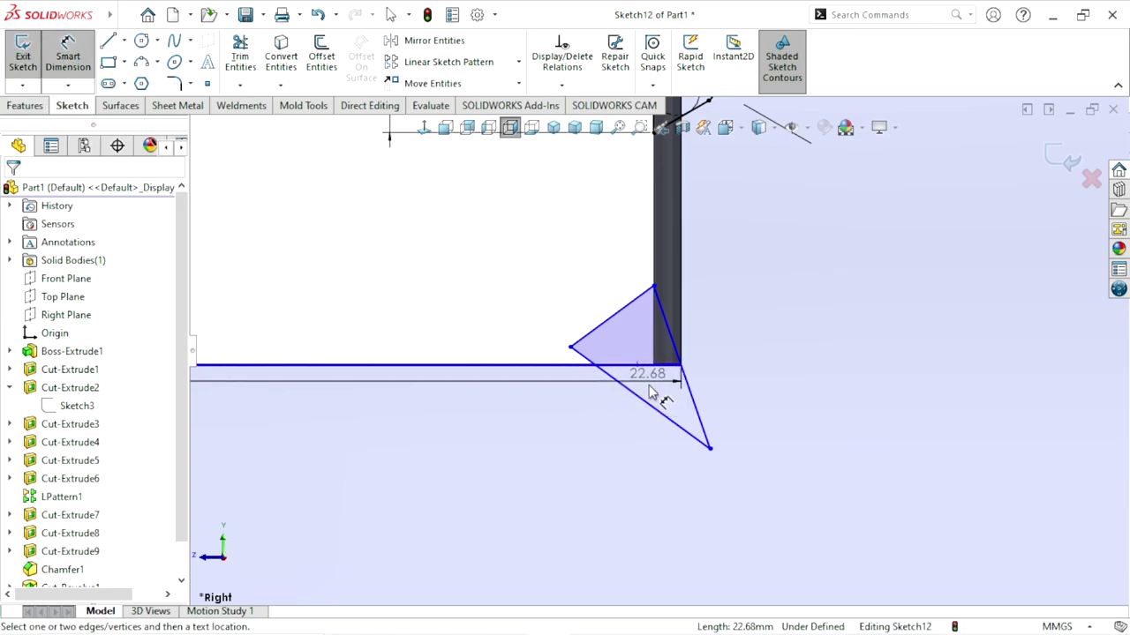
click(660, 419)
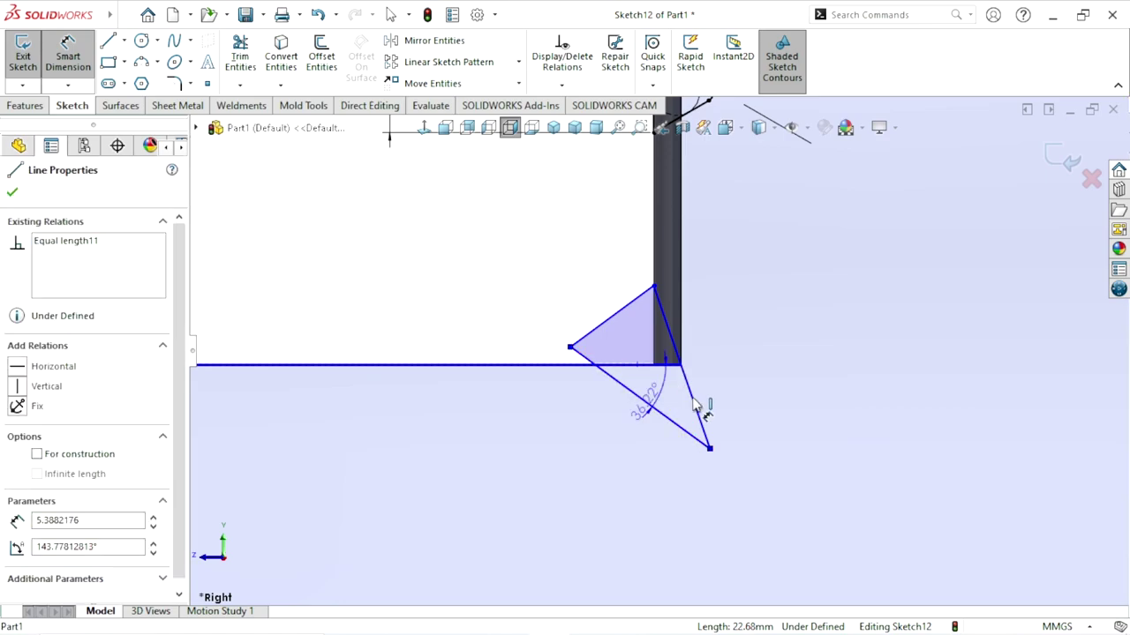
click(746, 425)
click(747, 425)
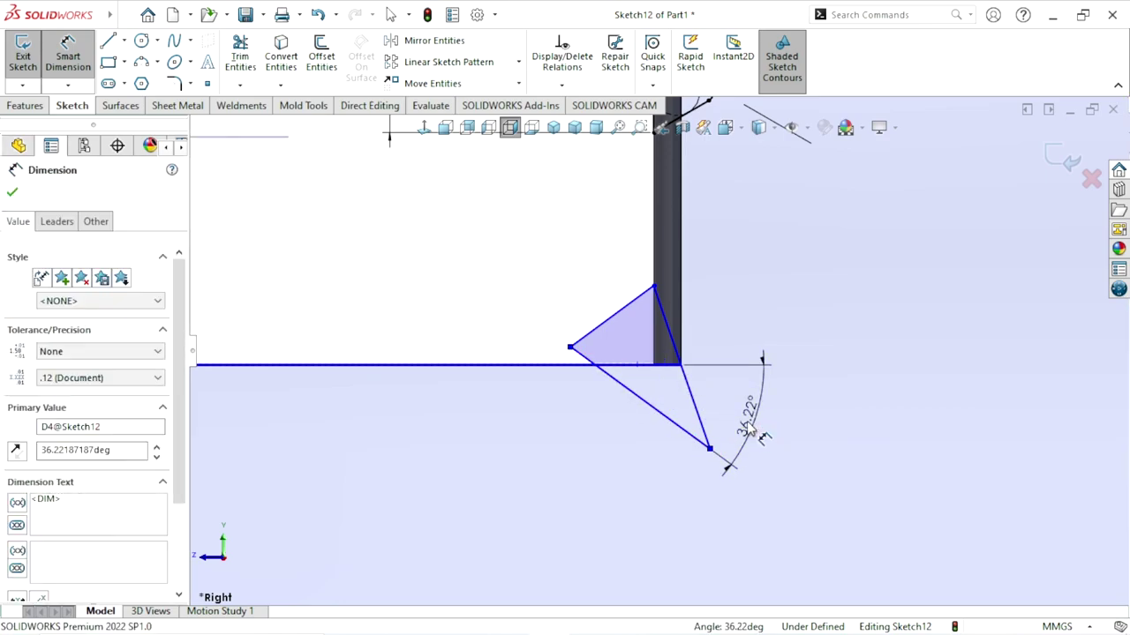
text(20)
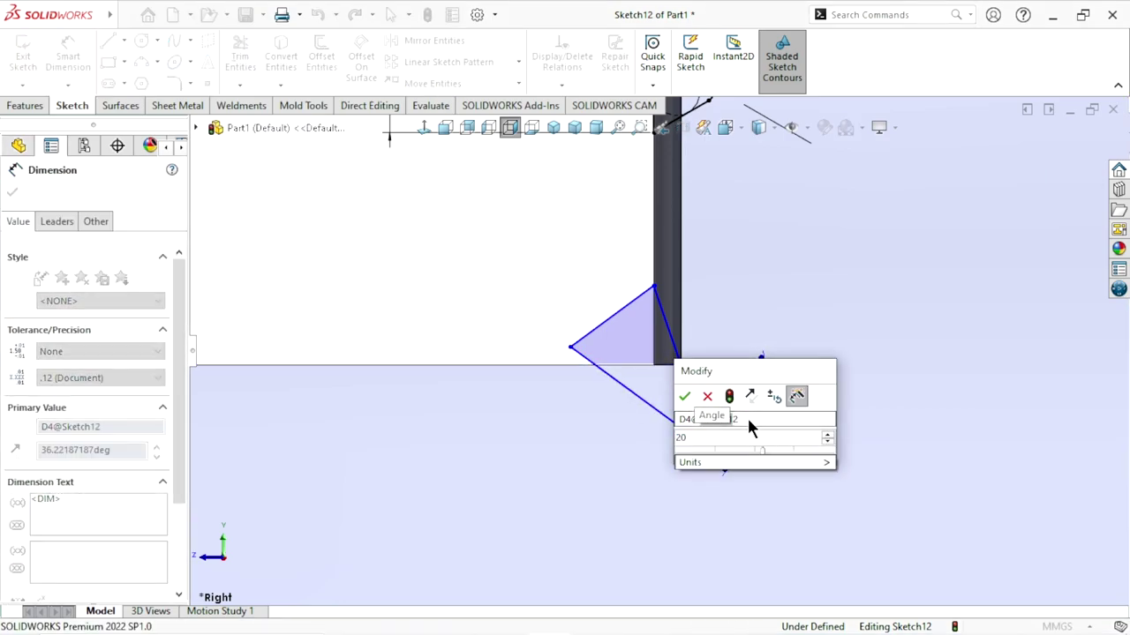
click(685, 397)
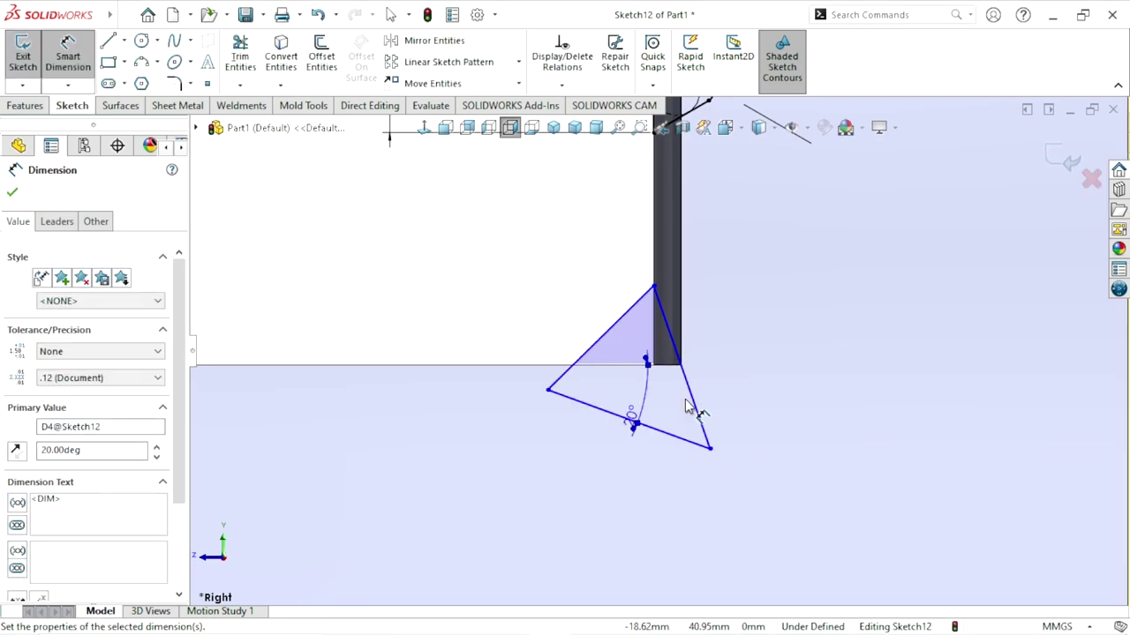
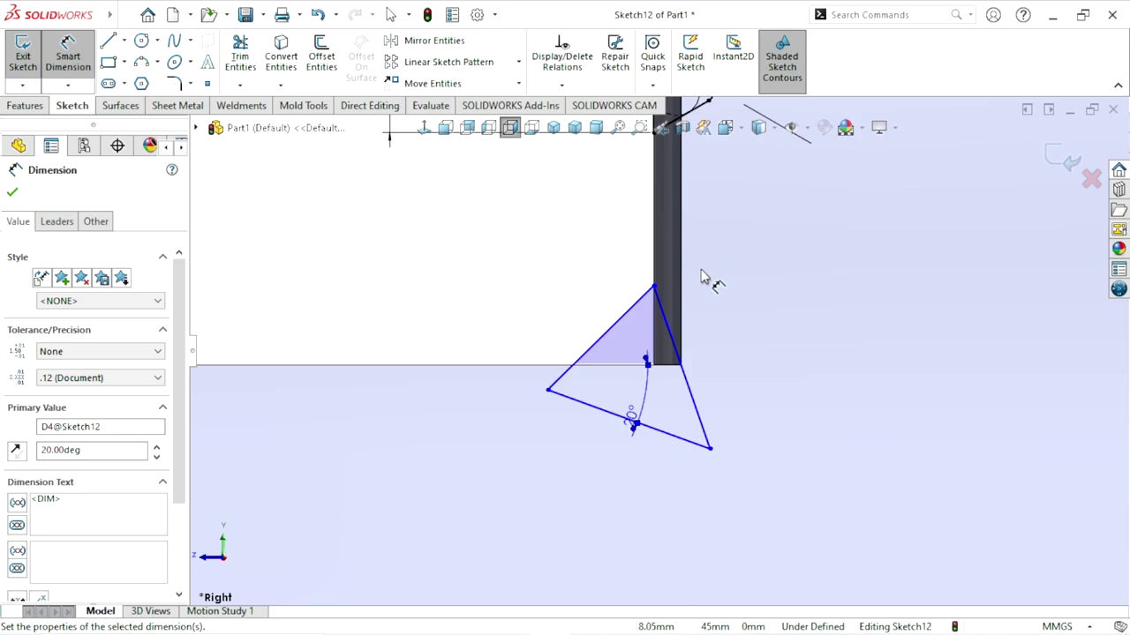
Step: Dimension the groove triangle's lower-left corner 2.50 mm from the wall
click(547, 391)
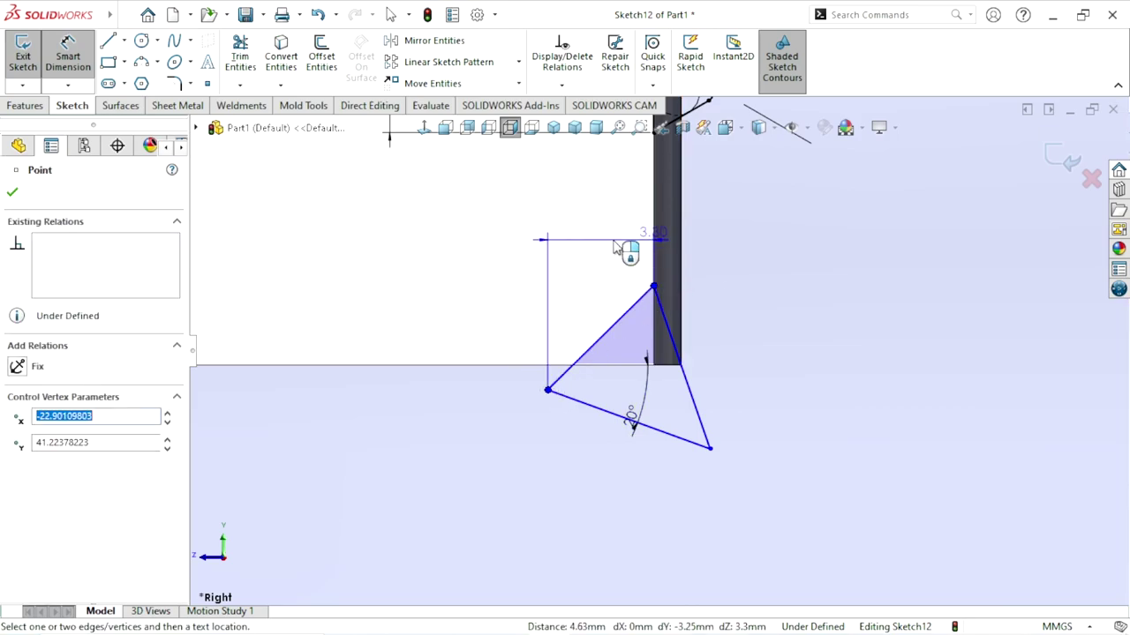
click(615, 247)
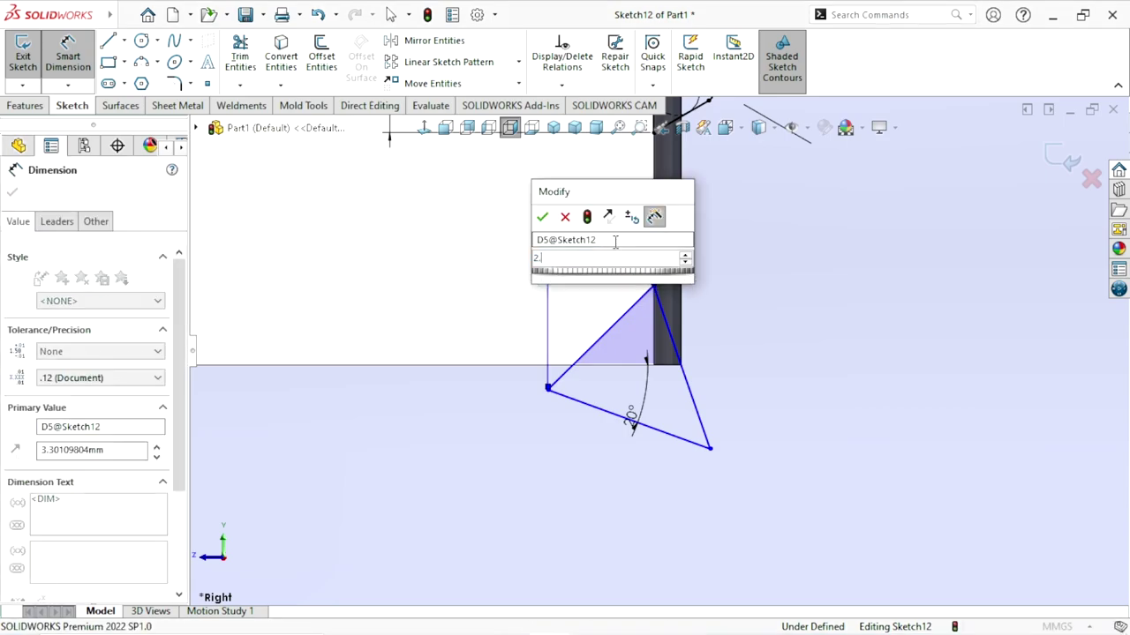
text(2.5)
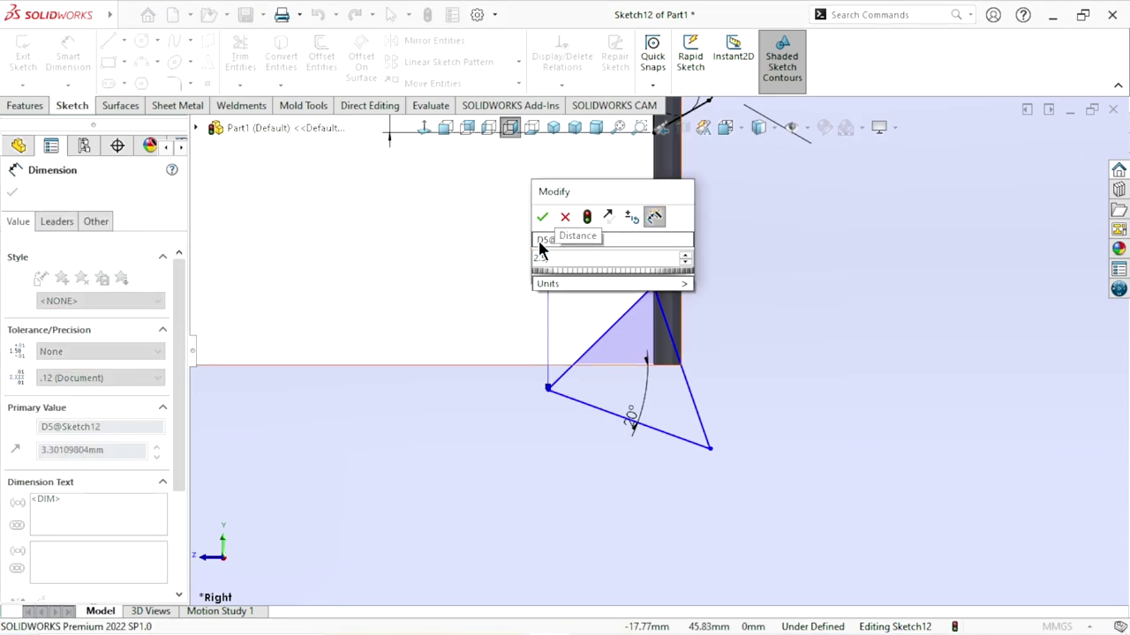
click(542, 219)
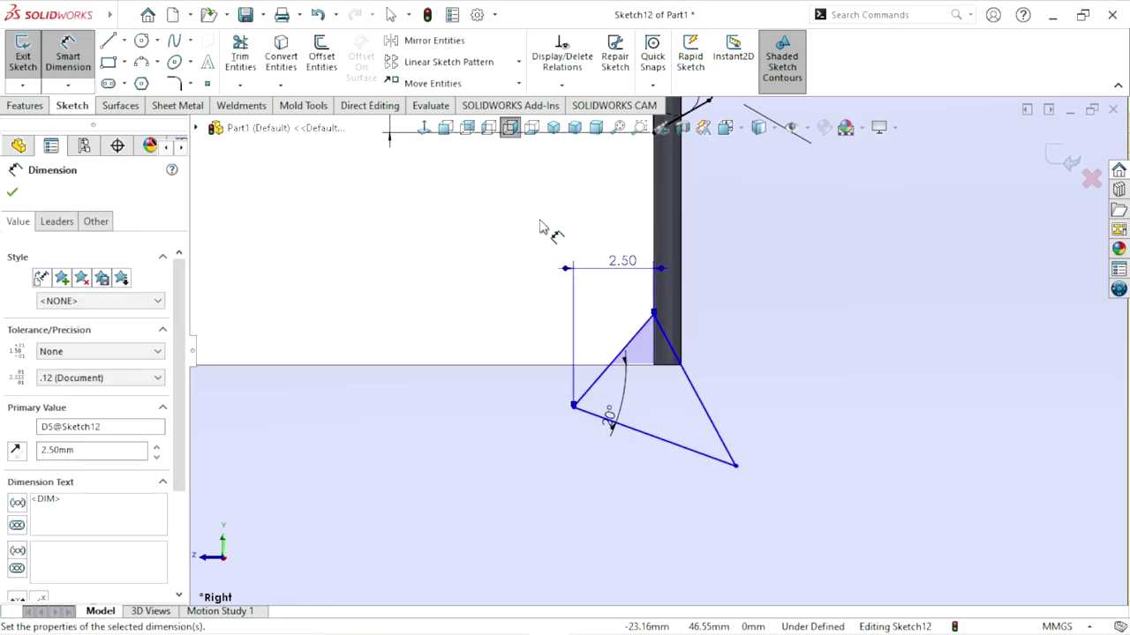
scroll(600, 441, up, 3)
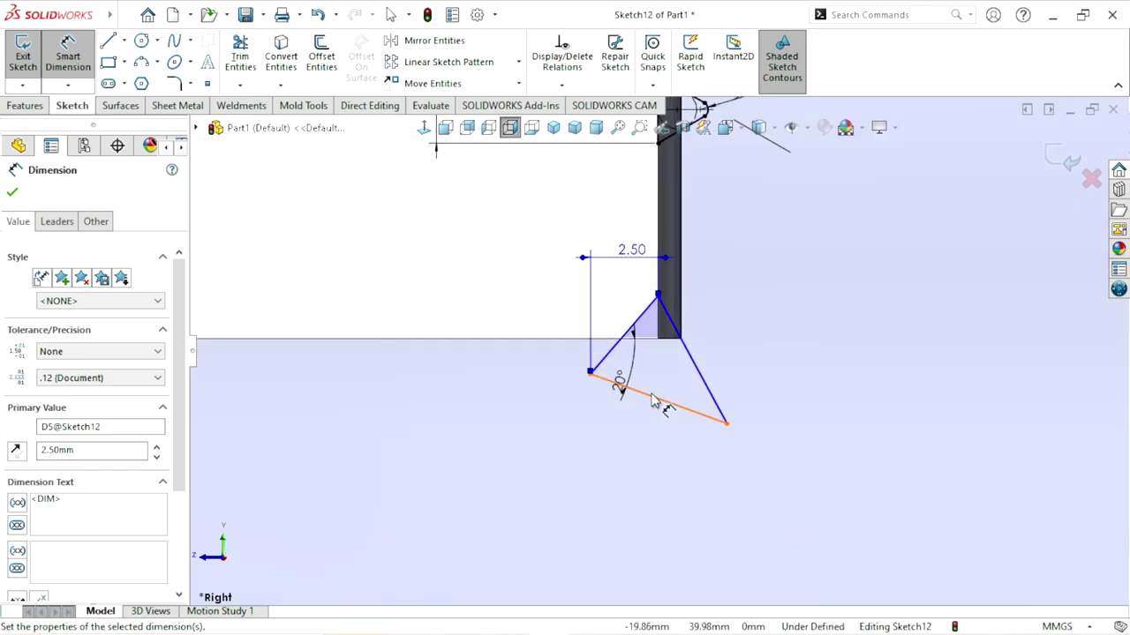
scroll(635, 389, up, 2)
scroll(650, 399, up, 1)
scroll(686, 376, up, 1)
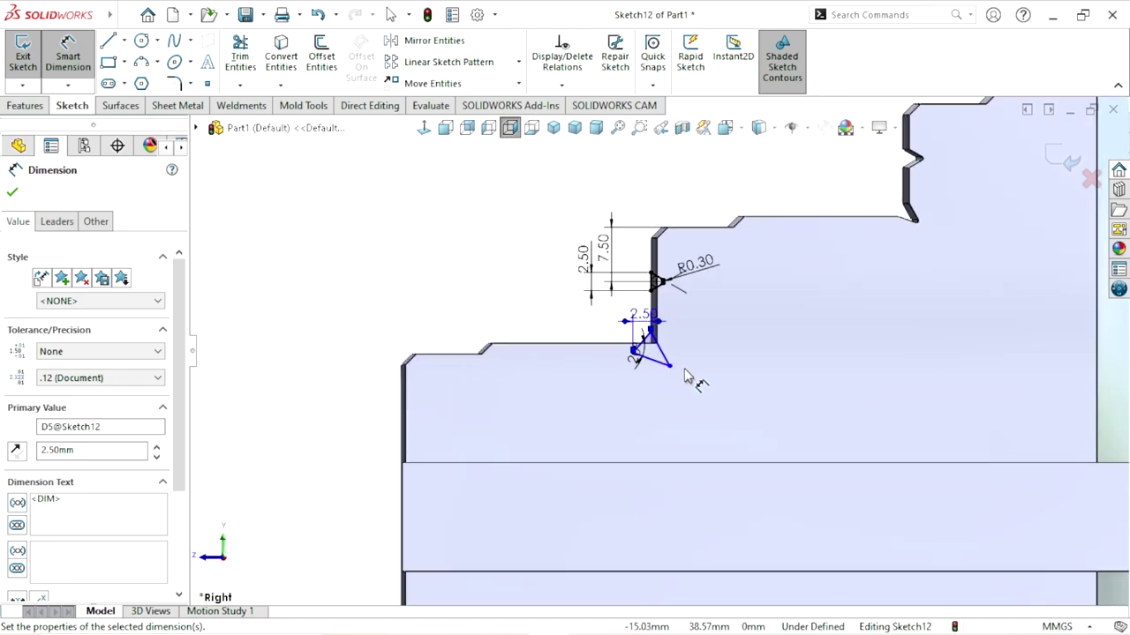
scroll(686, 378, down, 1)
scroll(685, 379, down, 2)
scroll(653, 349, down, 1)
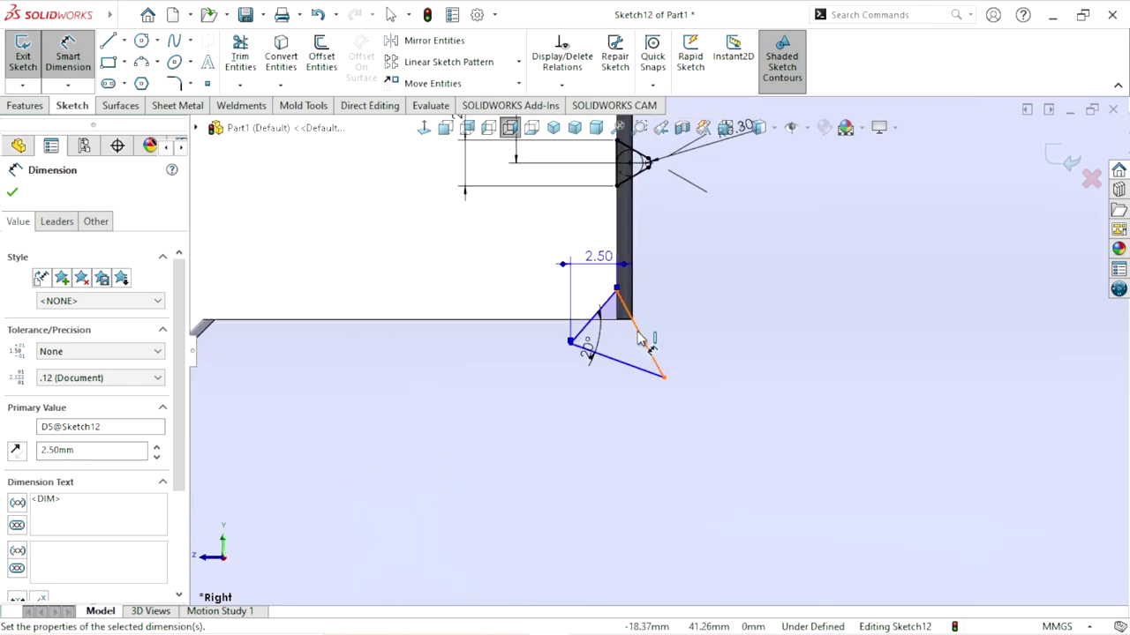
scroll(642, 340, down, 1)
click(12, 194)
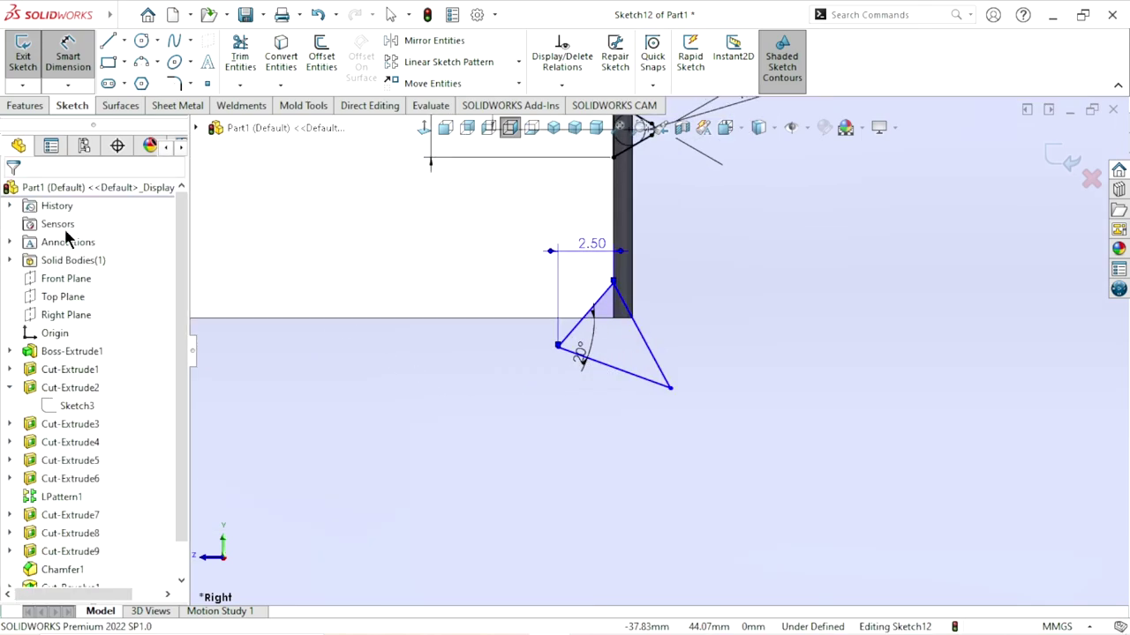
scroll(655, 318, up, 1)
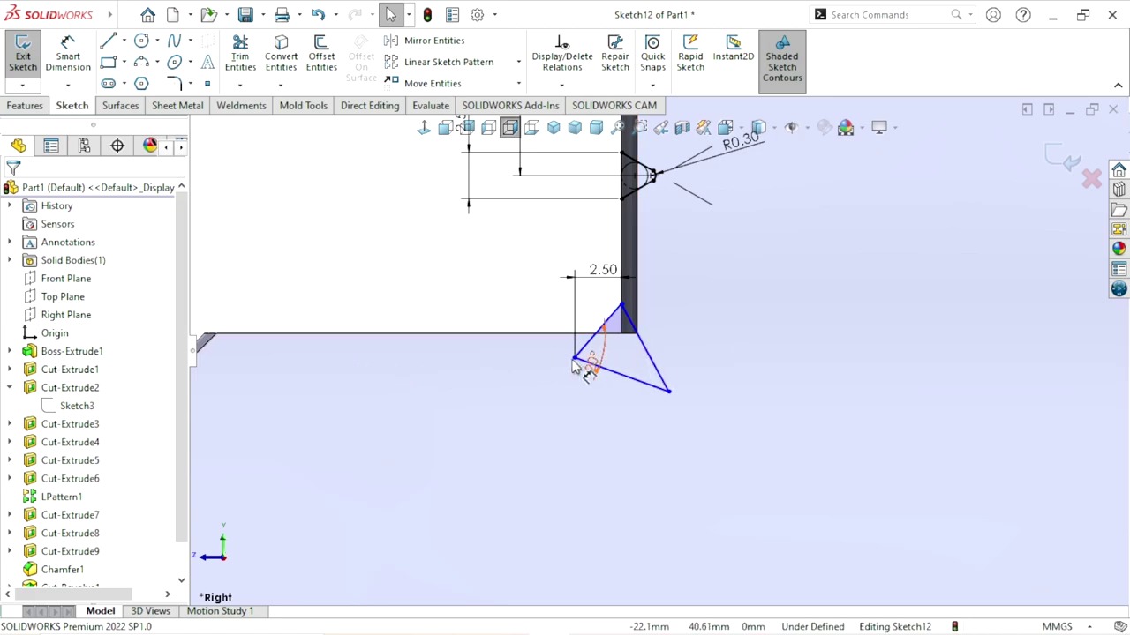
Step: Make the corner point coincident with the step edge and add the 20° angle dimension
click(574, 357)
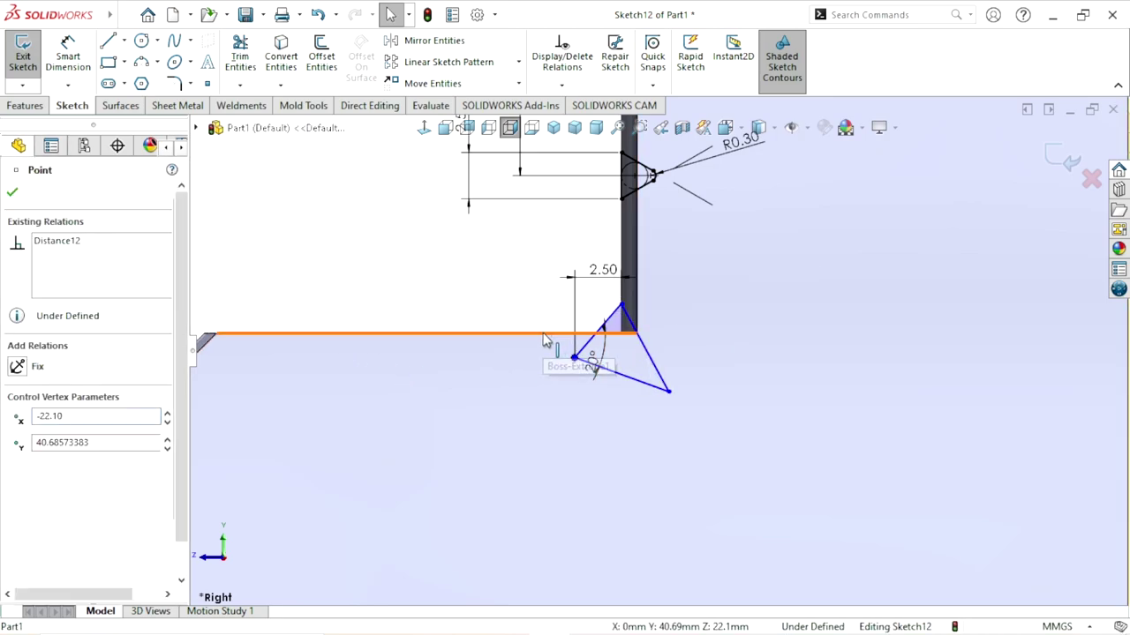
ctrl+click(552, 334)
click(616, 259)
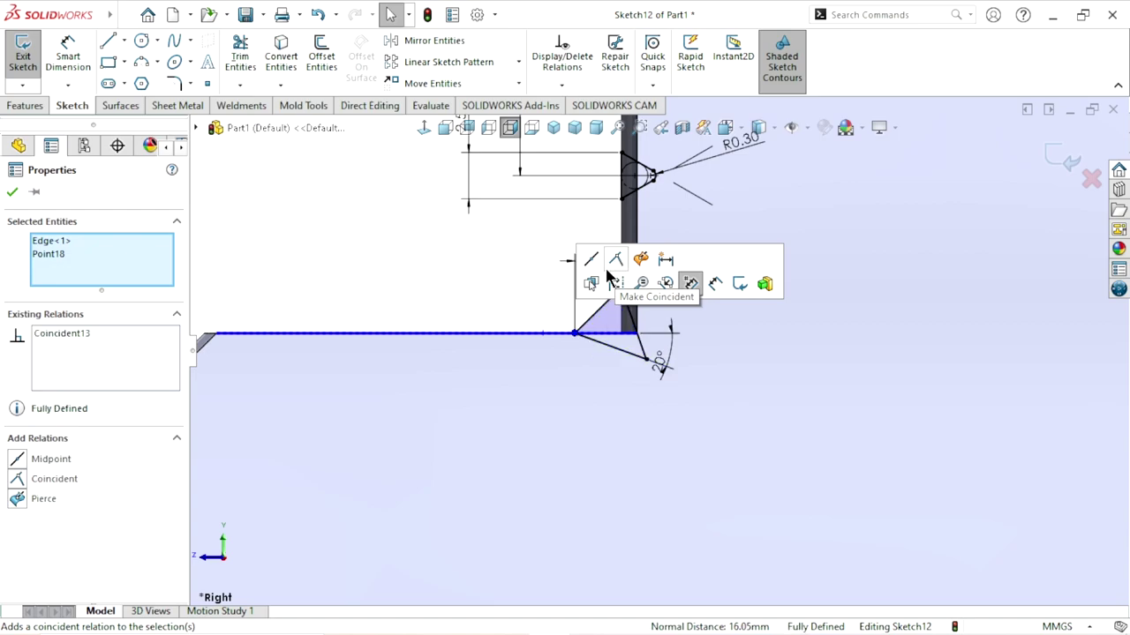
click(422, 275)
scroll(658, 323, up, 3)
scroll(686, 338, down, 3)
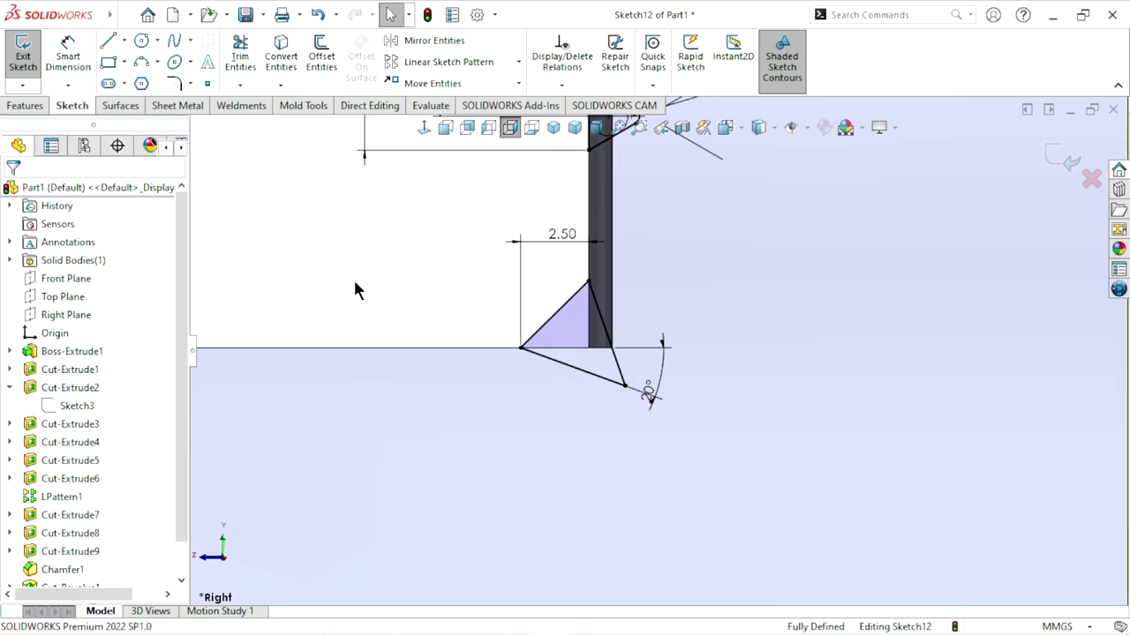
scroll(515, 287, up, 2)
scroll(673, 408, down, 2)
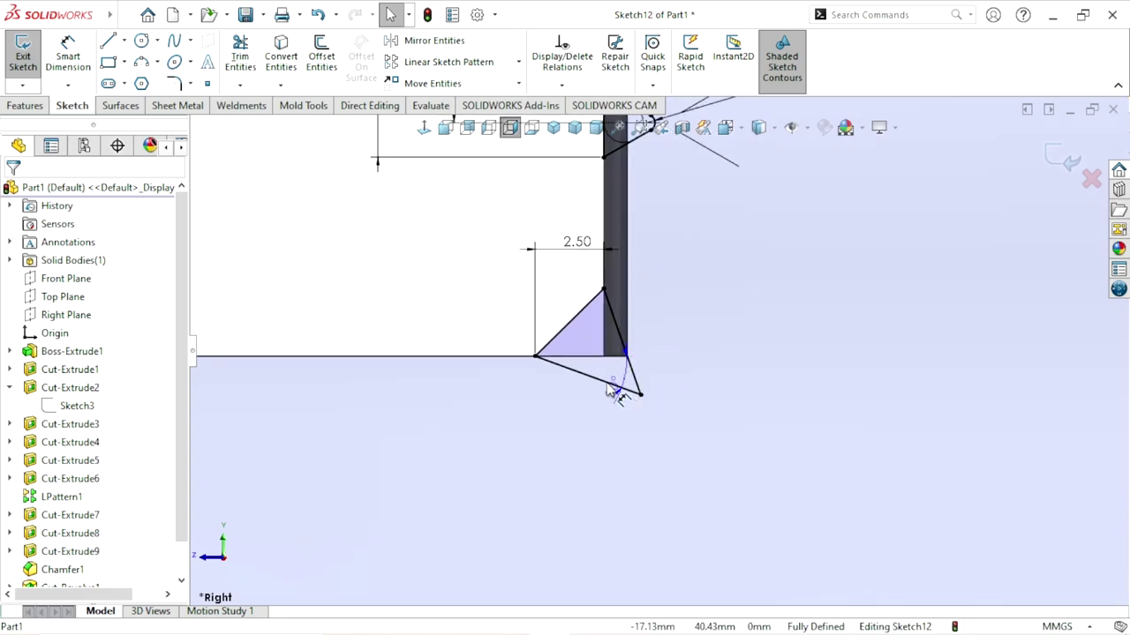
click(540, 403)
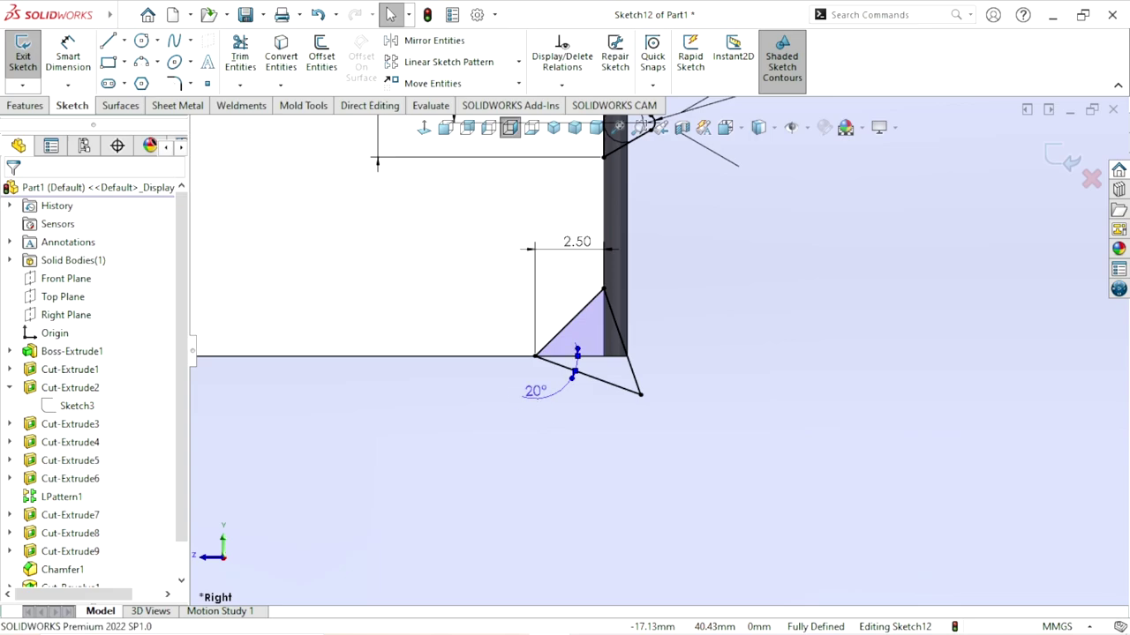
click(350, 307)
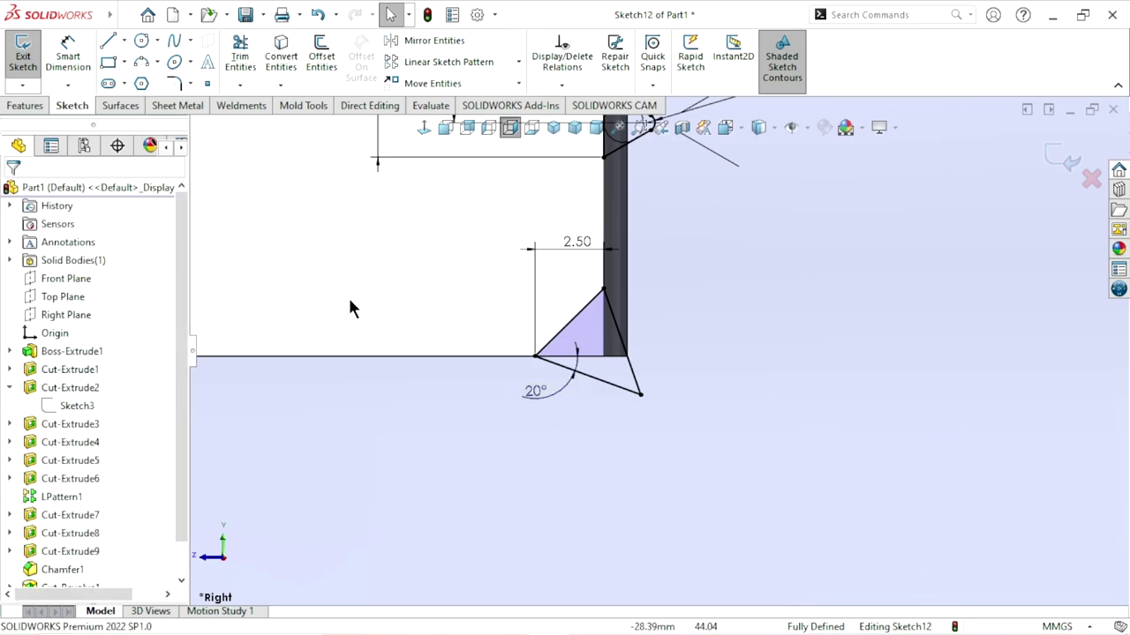
Step: Round the groove triangle's lower tip with a 0.30 mm sketch fillet
click(176, 83)
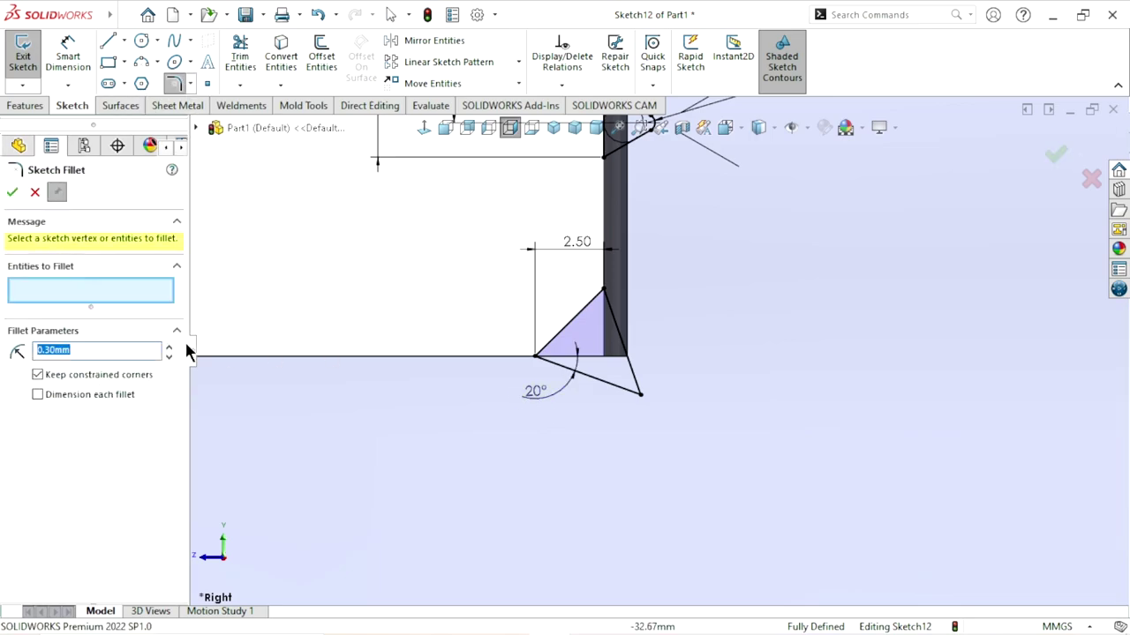
click(641, 396)
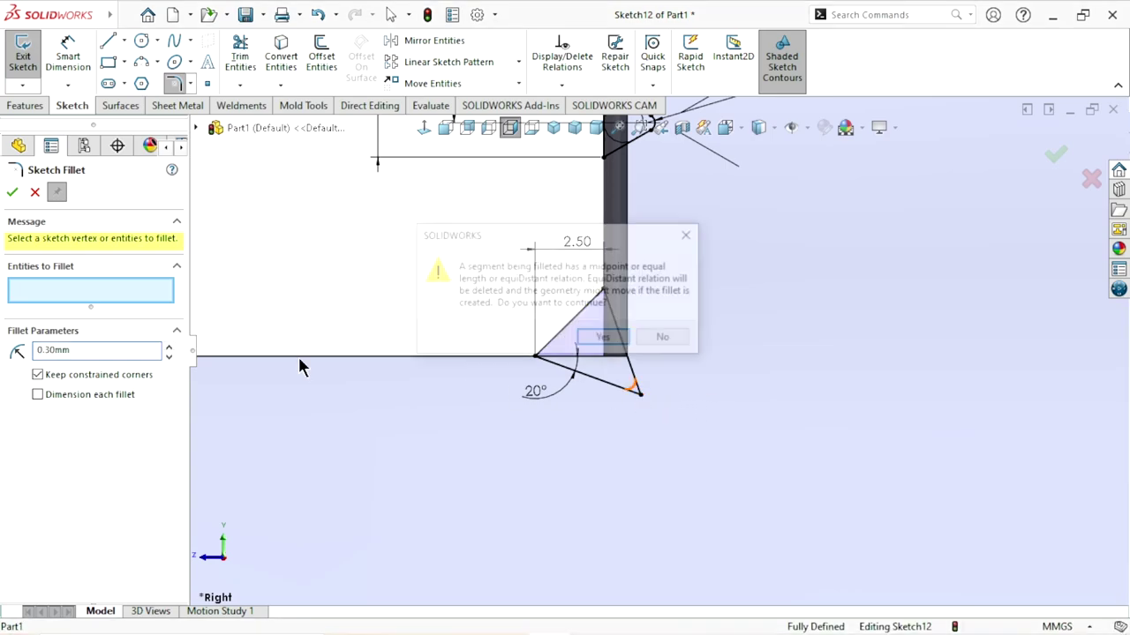
click(604, 341)
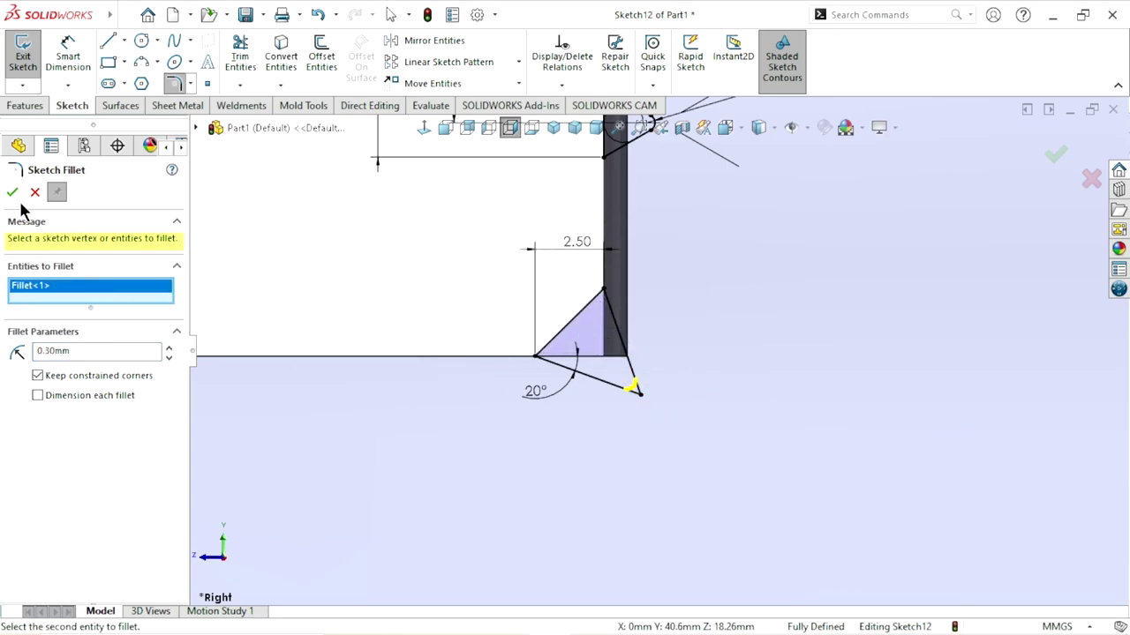
key(Return)
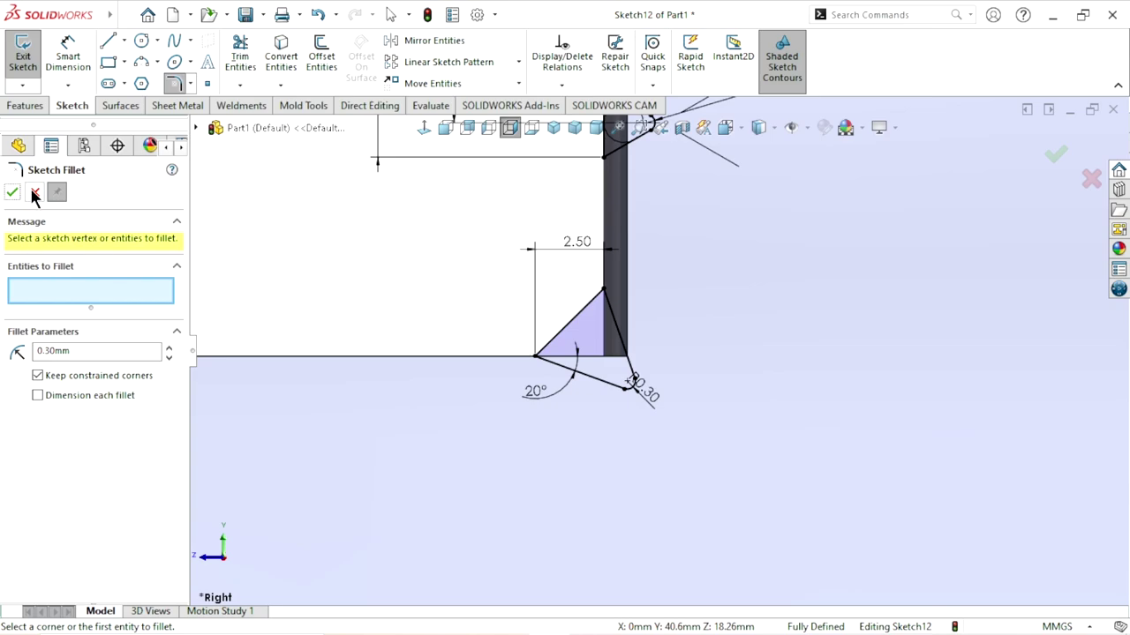
click(35, 193)
Step: Expand Cut-Extrude3 and show Sketch4 so its horizontal reference line is visible
scroll(419, 391, up, 3)
scroll(441, 391, up, 3)
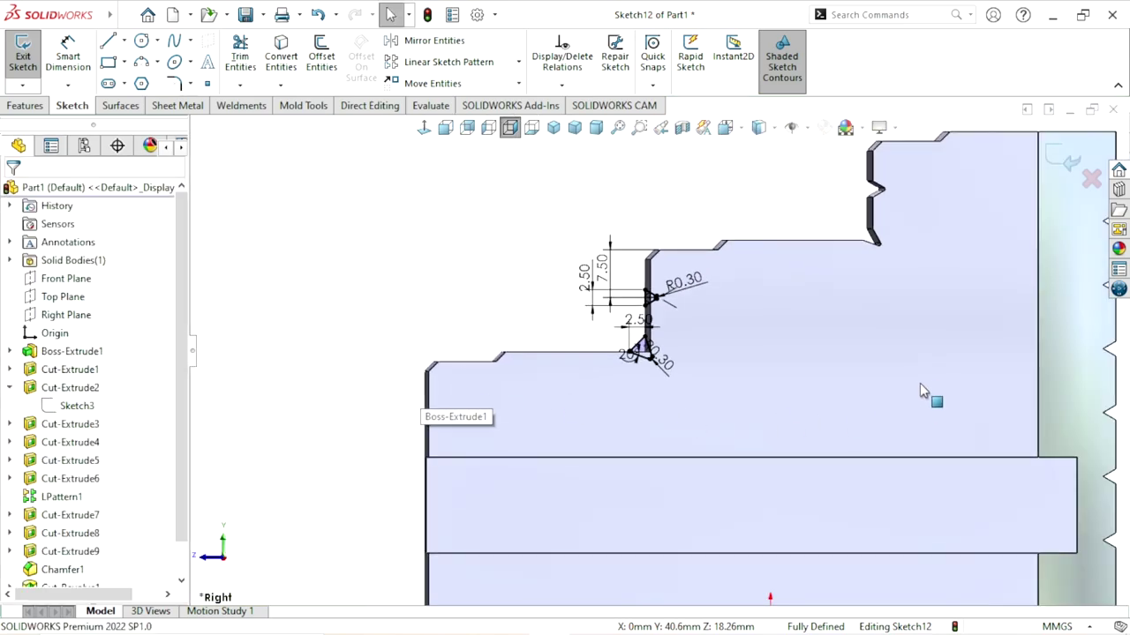
scroll(920, 385, up, 1)
scroll(918, 353, up, 1)
scroll(918, 341, up, 1)
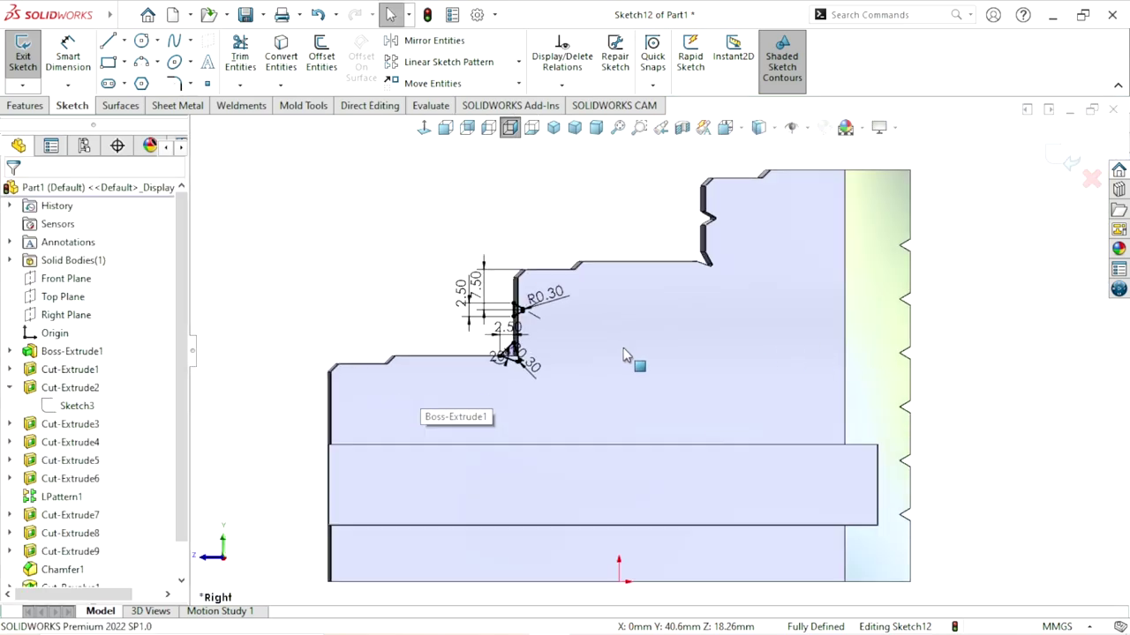
click(10, 388)
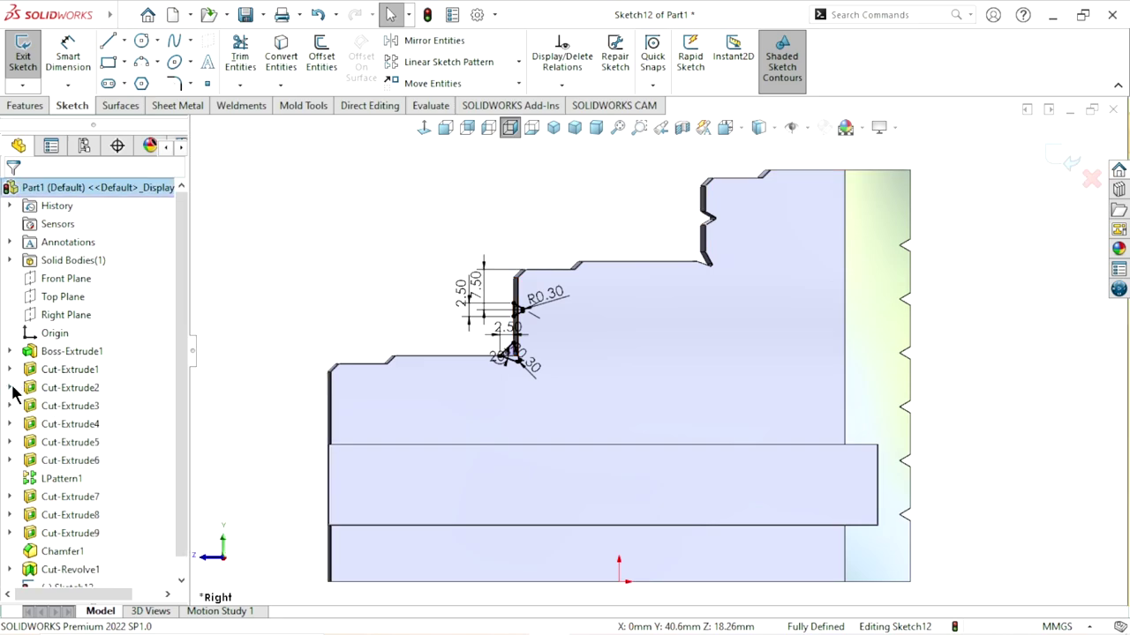
click(10, 406)
click(77, 424)
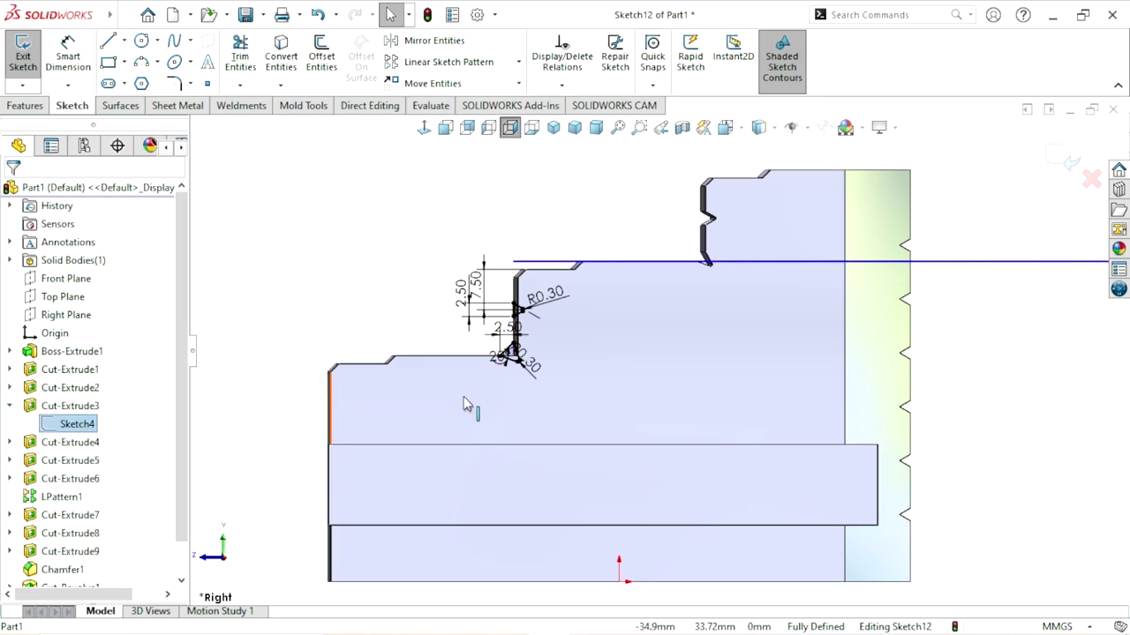
scroll(498, 354, up, 1)
scroll(671, 353, up, 1)
scroll(658, 349, up, 2)
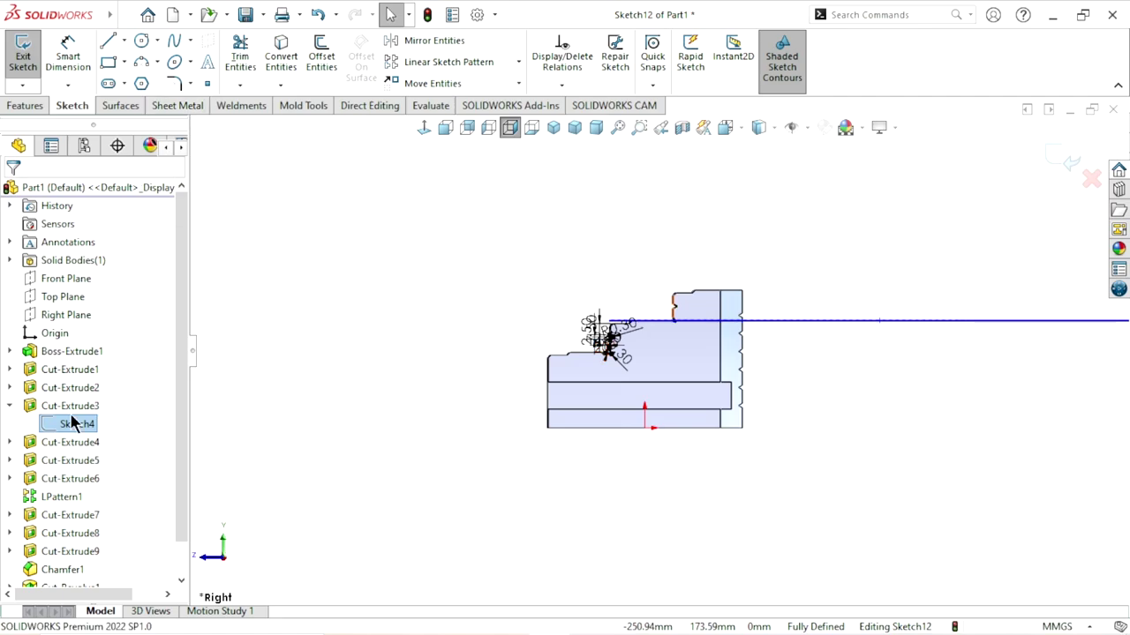
click(83, 426)
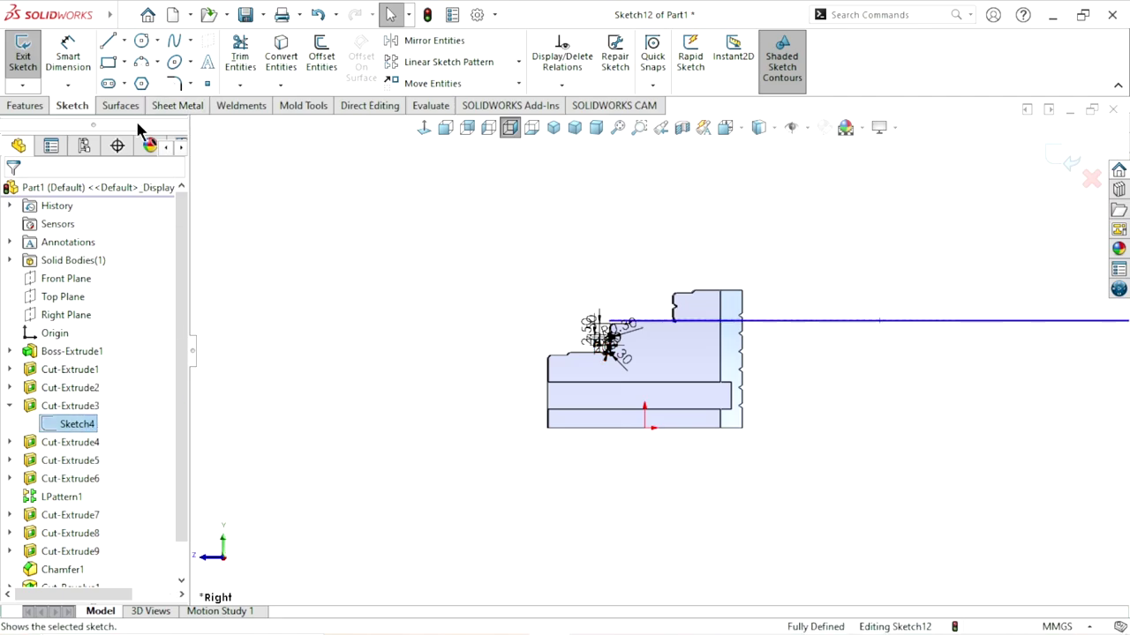
key(Escape)
click(125, 40)
Step: Draw a vertical centerline starting on the horizontal reference line as the revolve axis
click(132, 79)
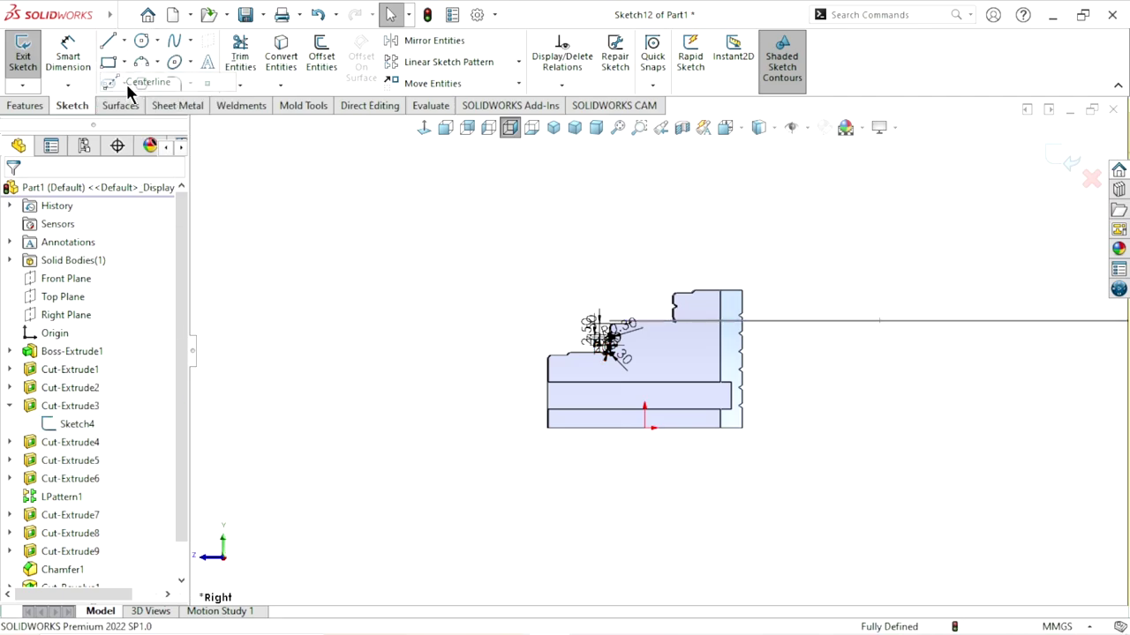
click(879, 320)
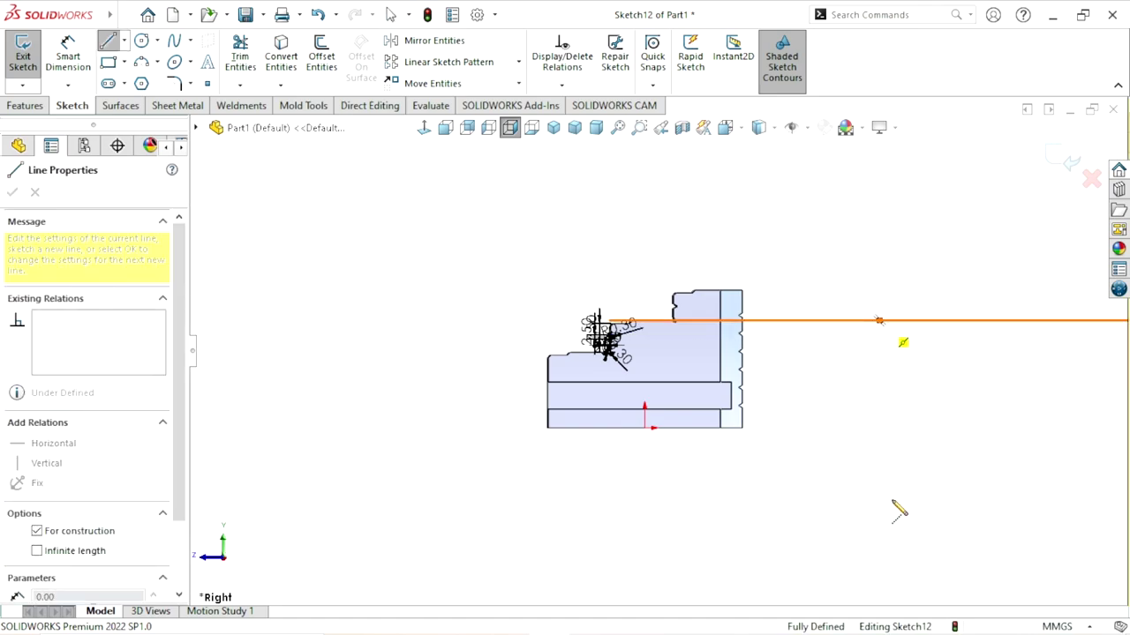
click(879, 500)
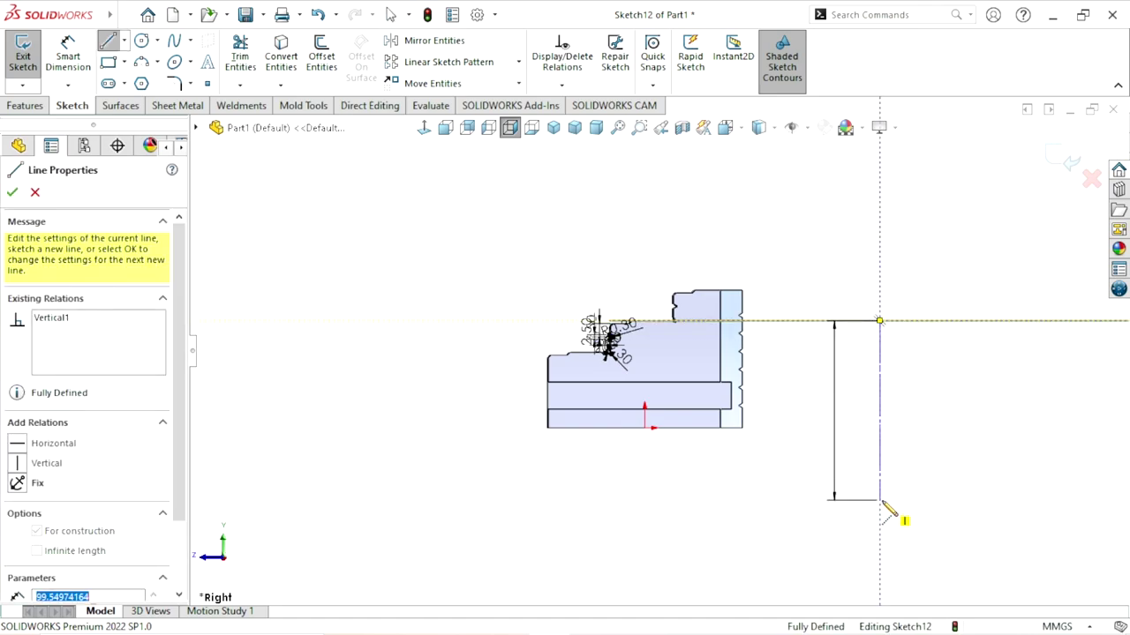
right_click(971, 415)
click(993, 415)
scroll(830, 407, up, 2)
scroll(762, 351, up, 2)
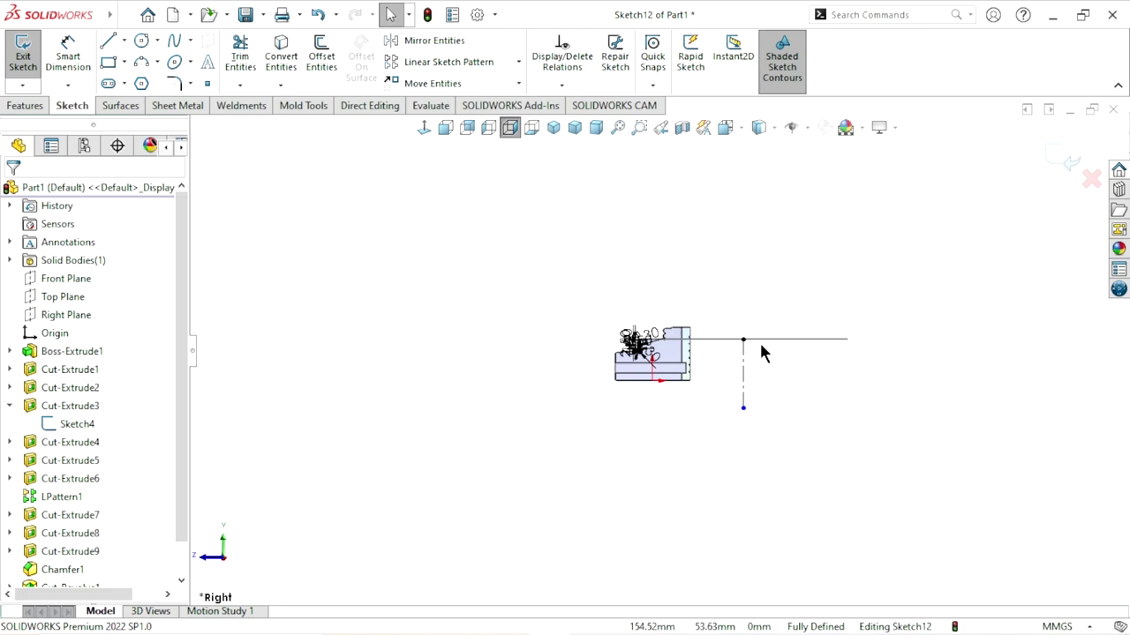
scroll(626, 353, down, 3)
Step: Apply the revolved cut to the stepped jaw
click(25, 106)
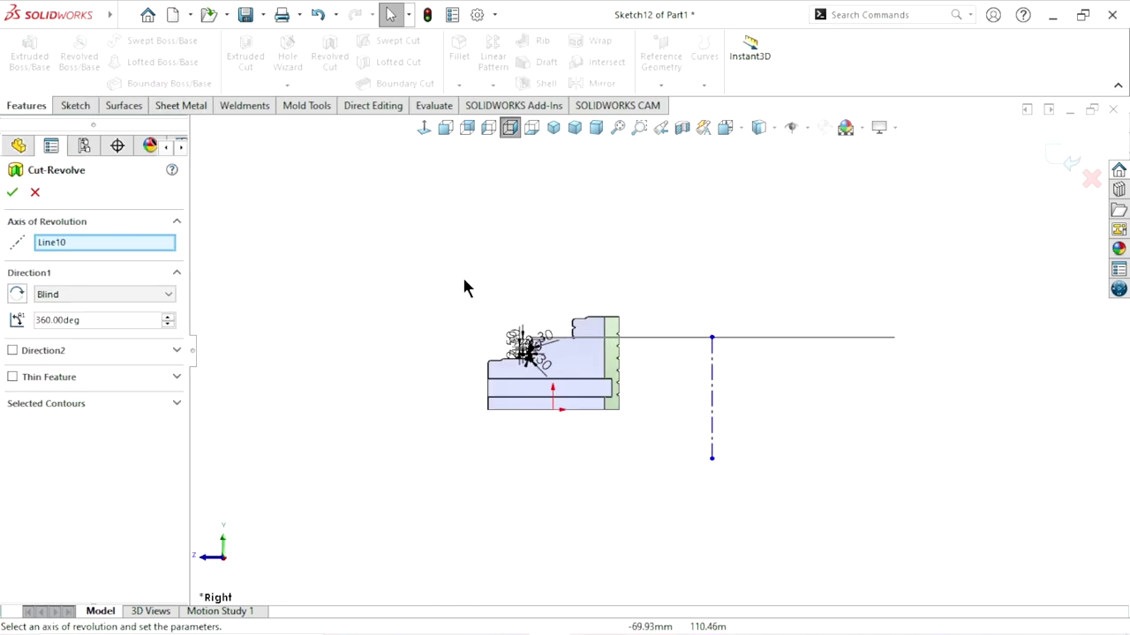
middle_drag(415, 311, 474, 351)
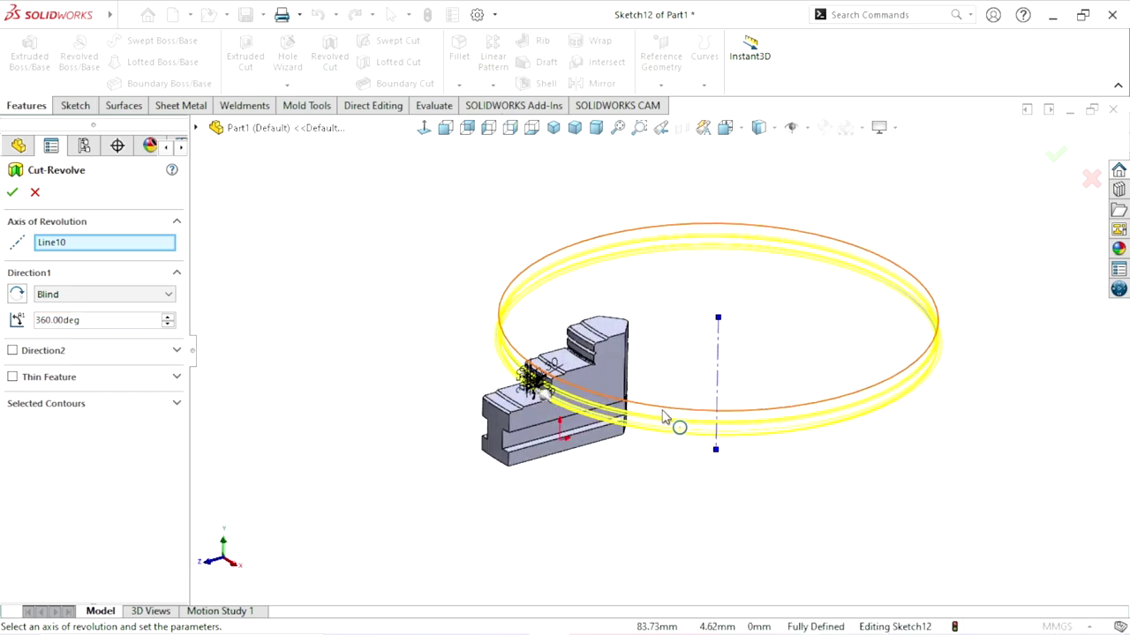
scroll(587, 417, down, 5)
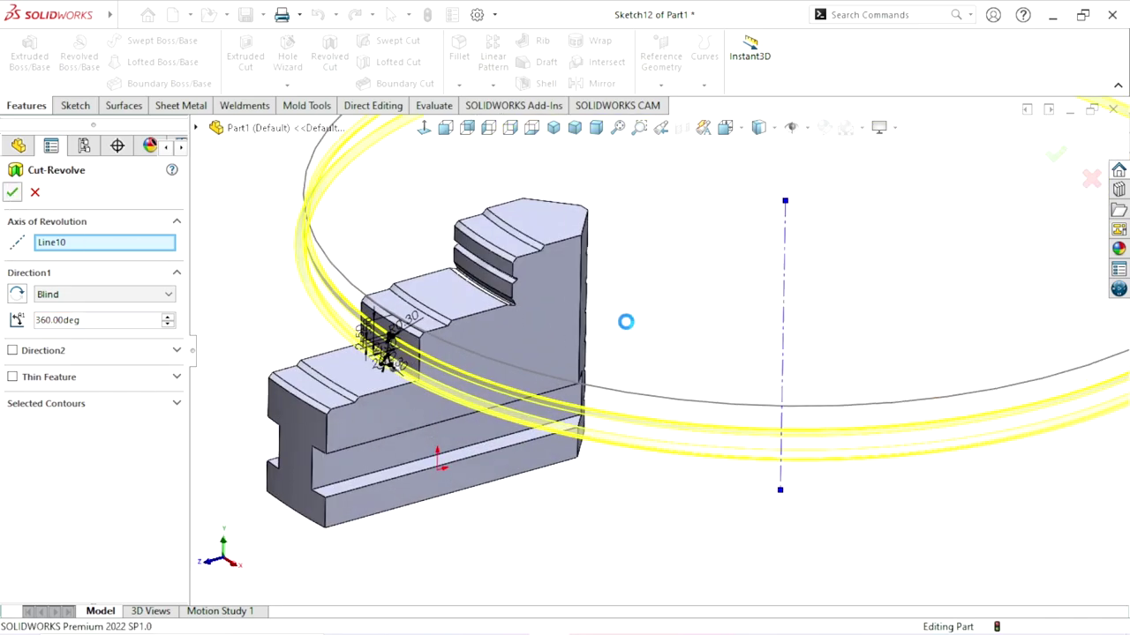
key(Return)
scroll(563, 373, up, 3)
scroll(563, 373, up, 2)
Step: Orbit the part and select the jaw's side face for a new sketch
middle_drag(563, 373, 721, 366)
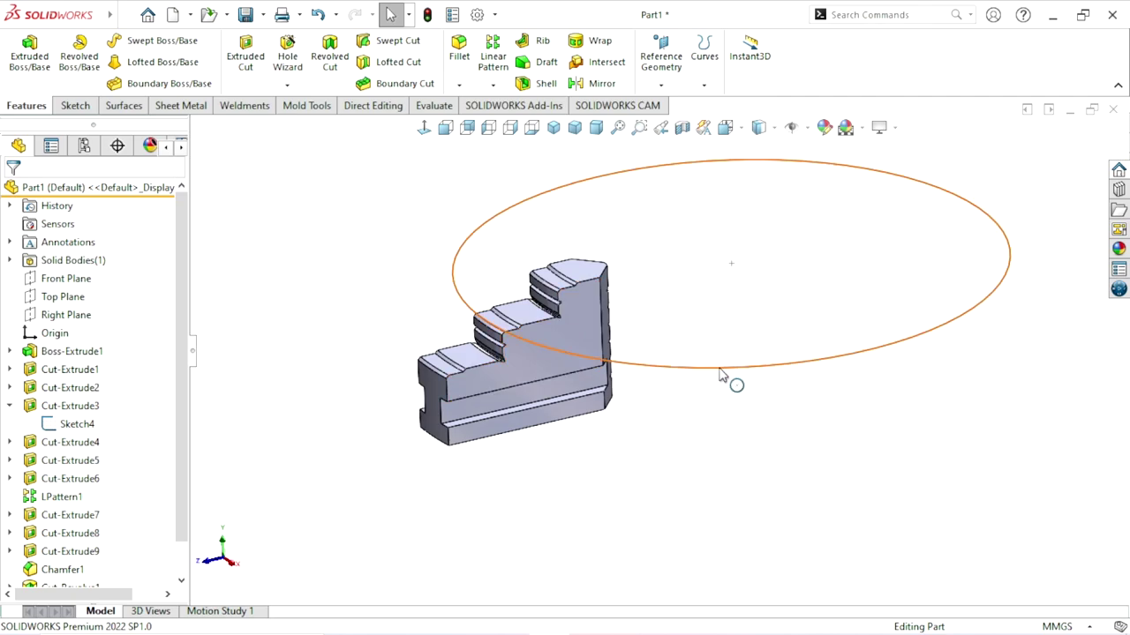
click(718, 366)
click(711, 413)
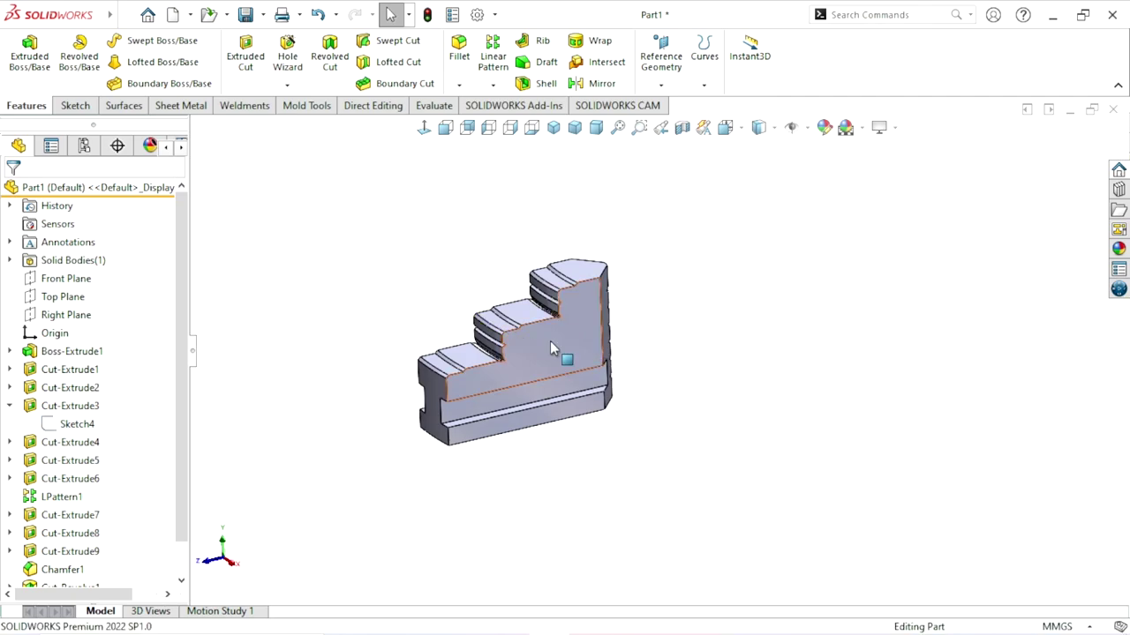
middle_drag(550, 340, 552, 286)
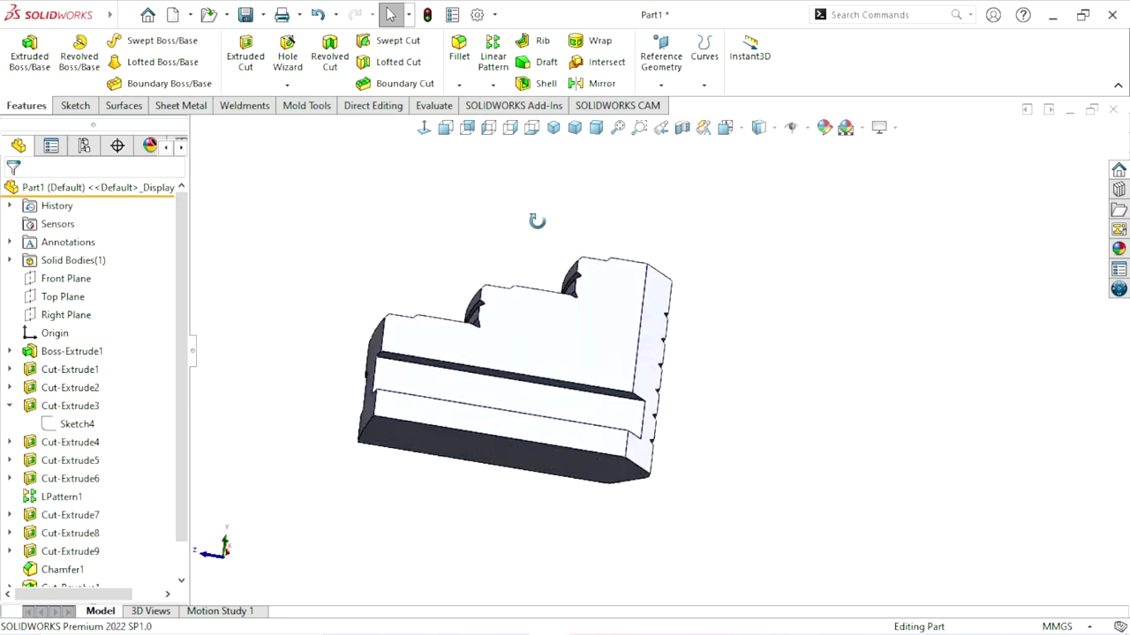
mouse_move(552, 287)
middle_down()
mouse_move(676, 474)
mouse_move(564, 416)
mouse_move(637, 346)
mouse_move(684, 360)
mouse_move(706, 306)
mouse_move(751, 358)
mouse_move(669, 411)
mouse_move(654, 357)
middle_up()
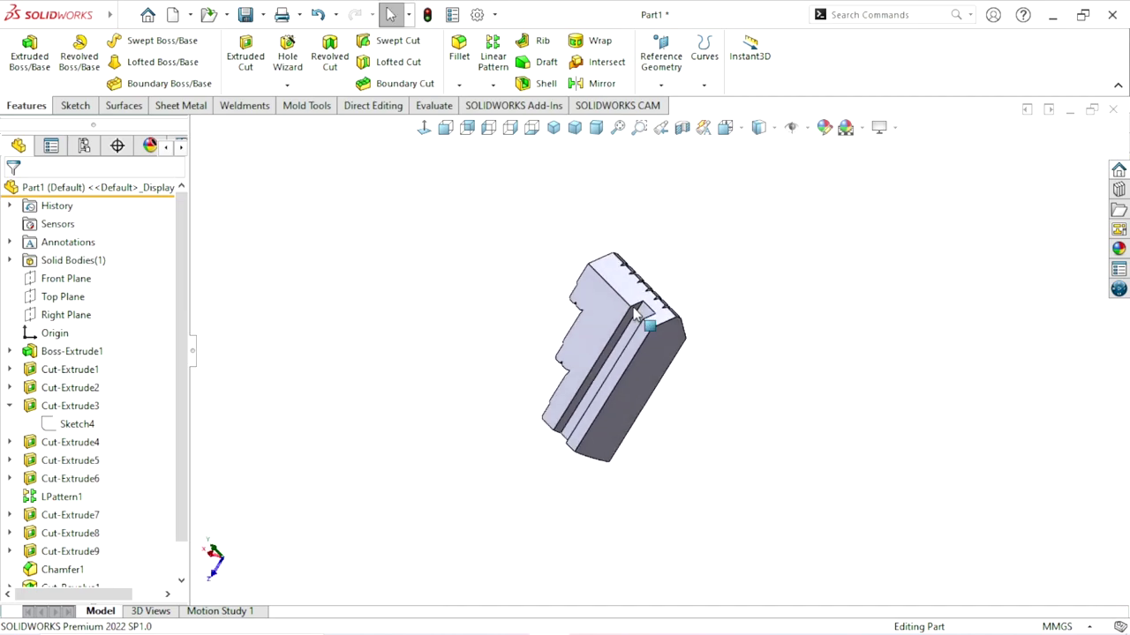
click(654, 356)
Step: Start a sketch on the side face and draw a circle centred below the origin
click(729, 307)
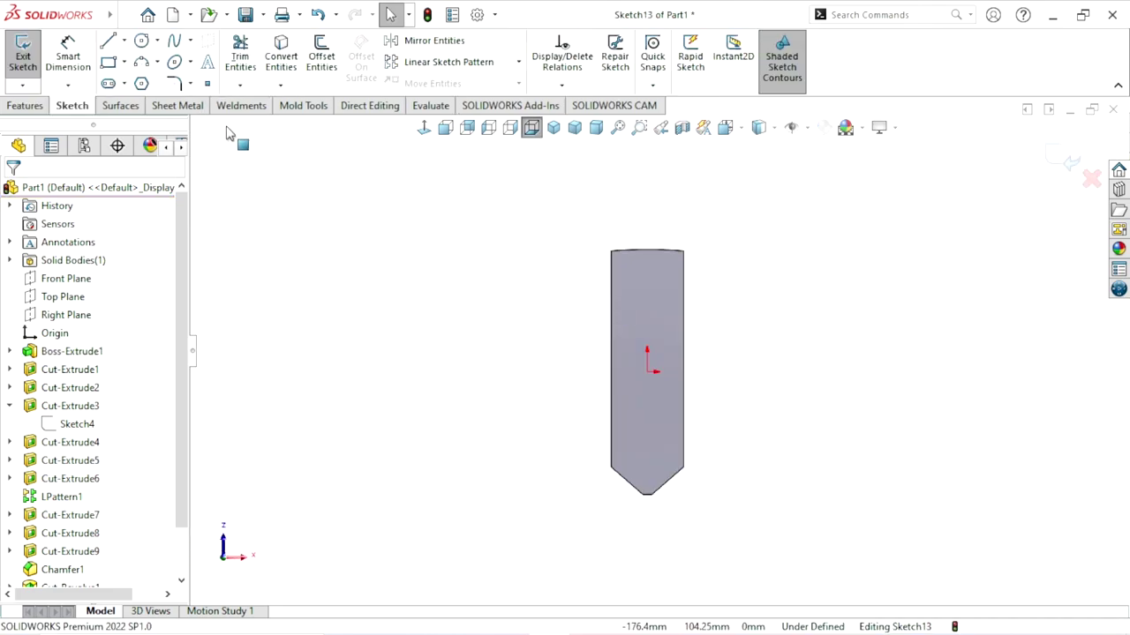
click(141, 42)
scroll(759, 362, up, 2)
scroll(721, 381, up, 2)
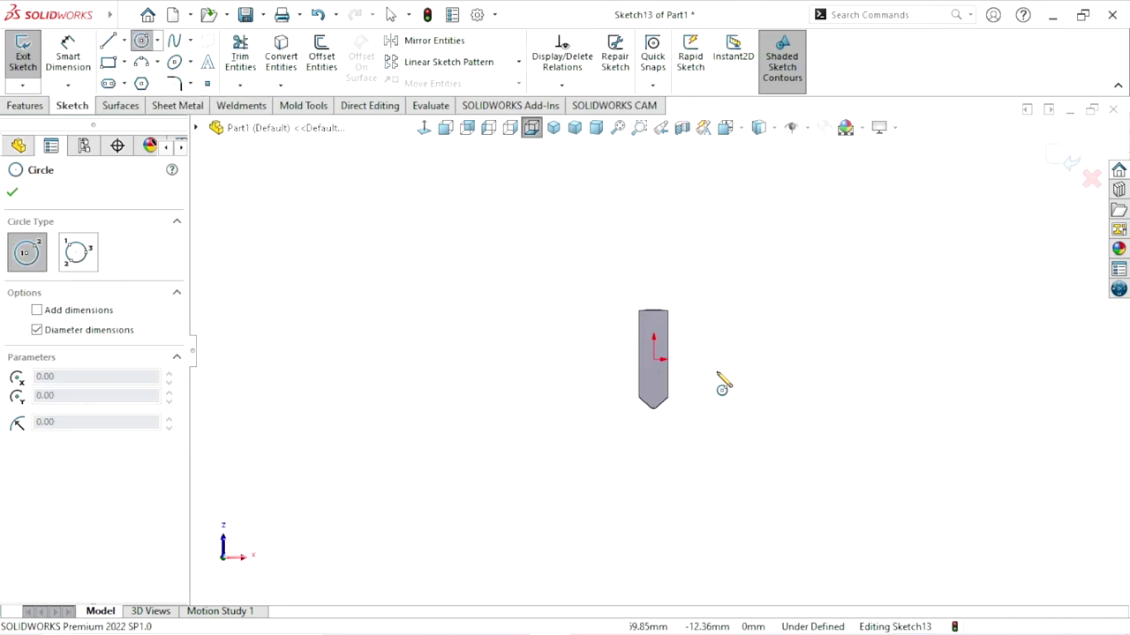
click(647, 440)
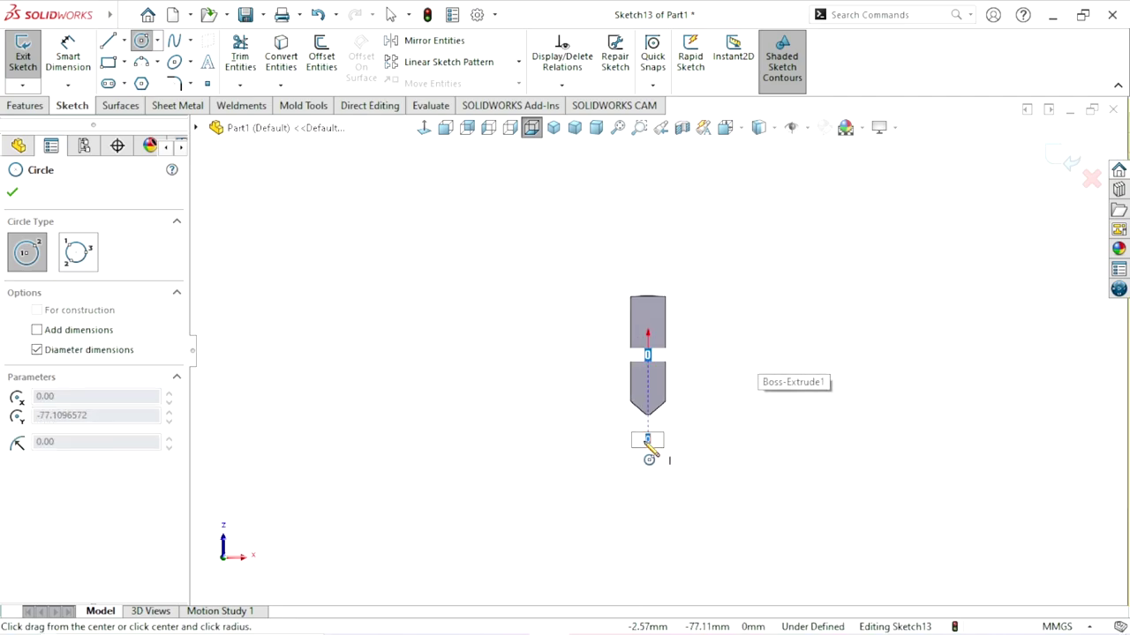
click(631, 572)
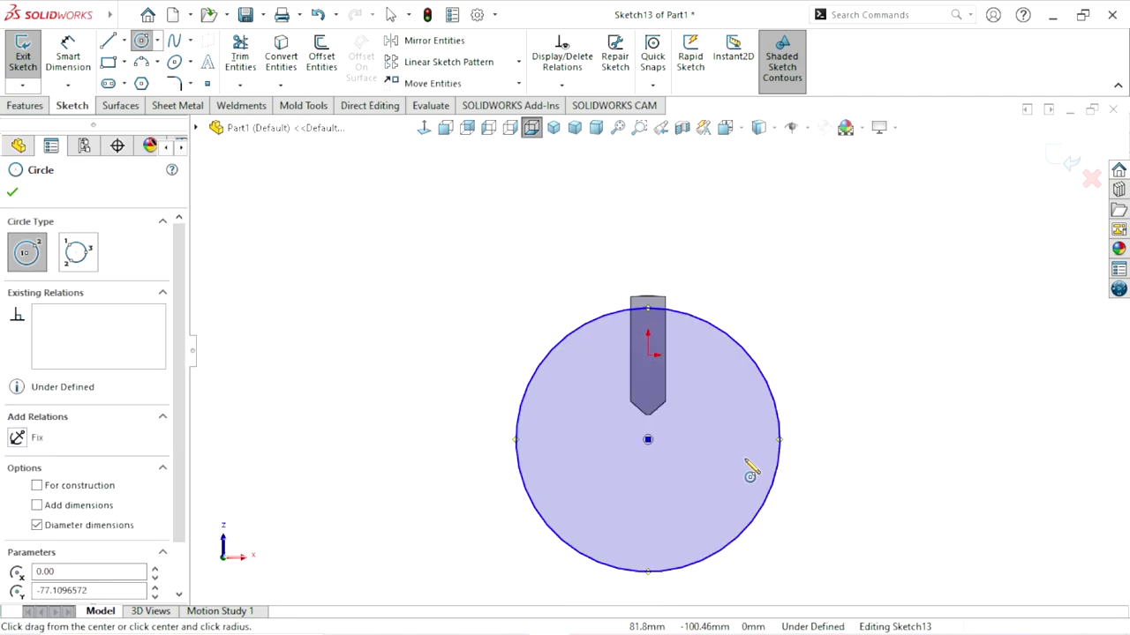
right_click(845, 389)
click(884, 399)
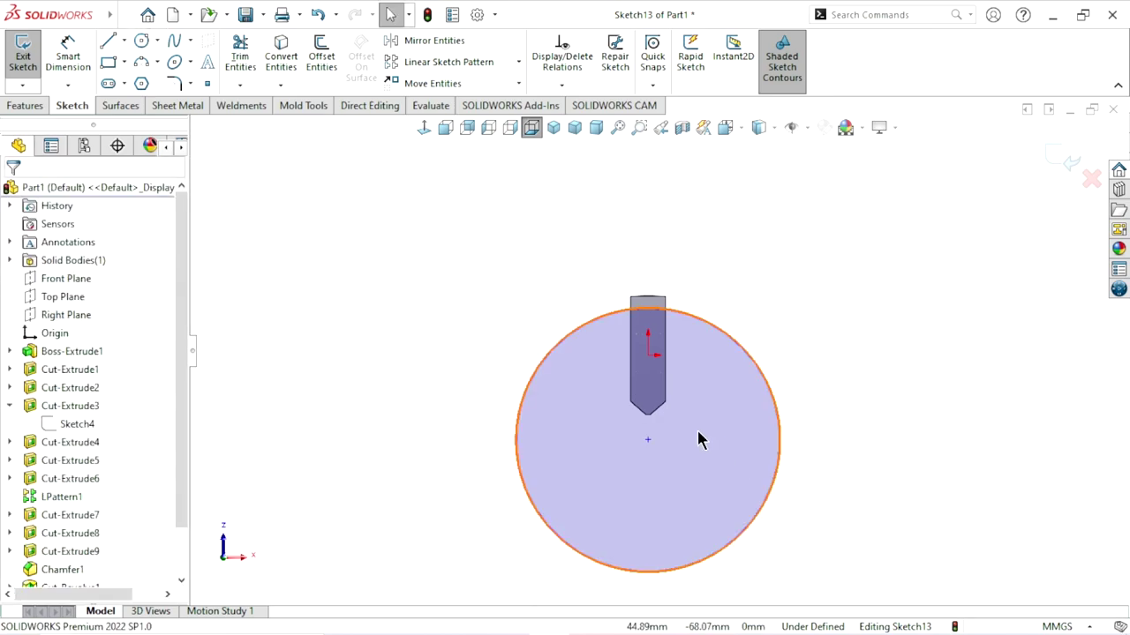
Step: Align the circle centre vertically with the origin and dimension its diameter to 300 mm
click(647, 441)
ctrl+click(647, 354)
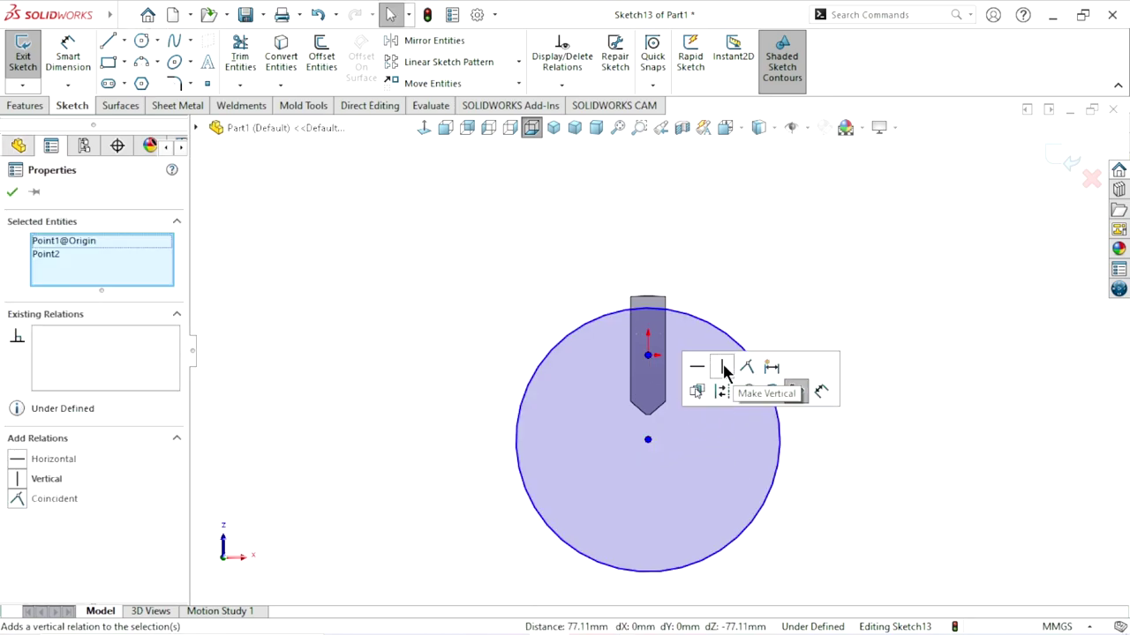
click(721, 366)
click(11, 193)
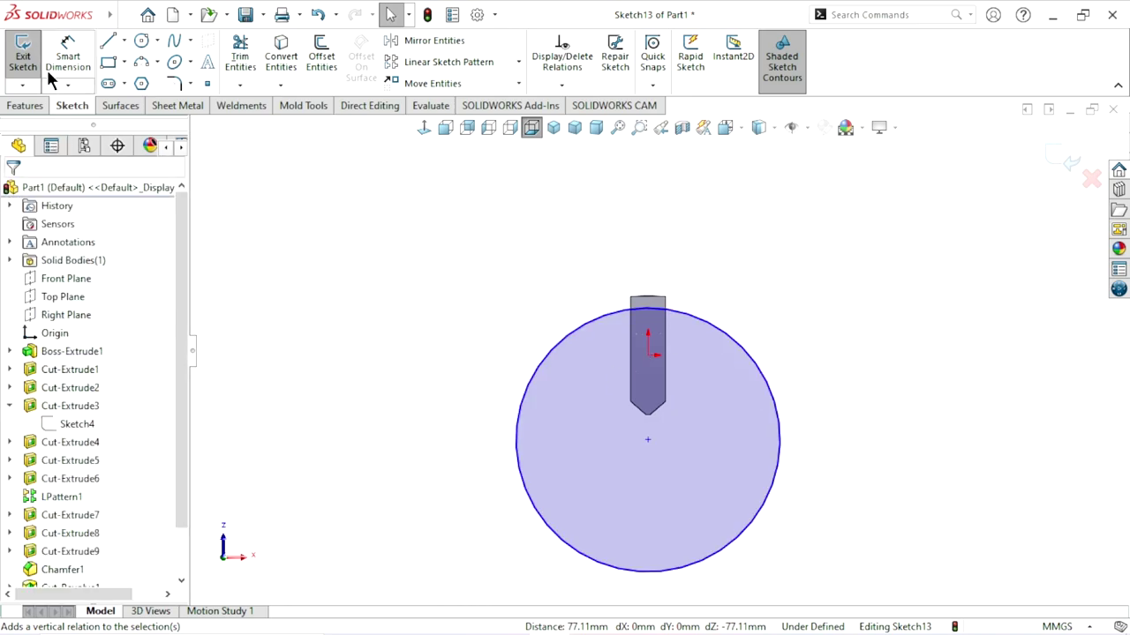
click(781, 430)
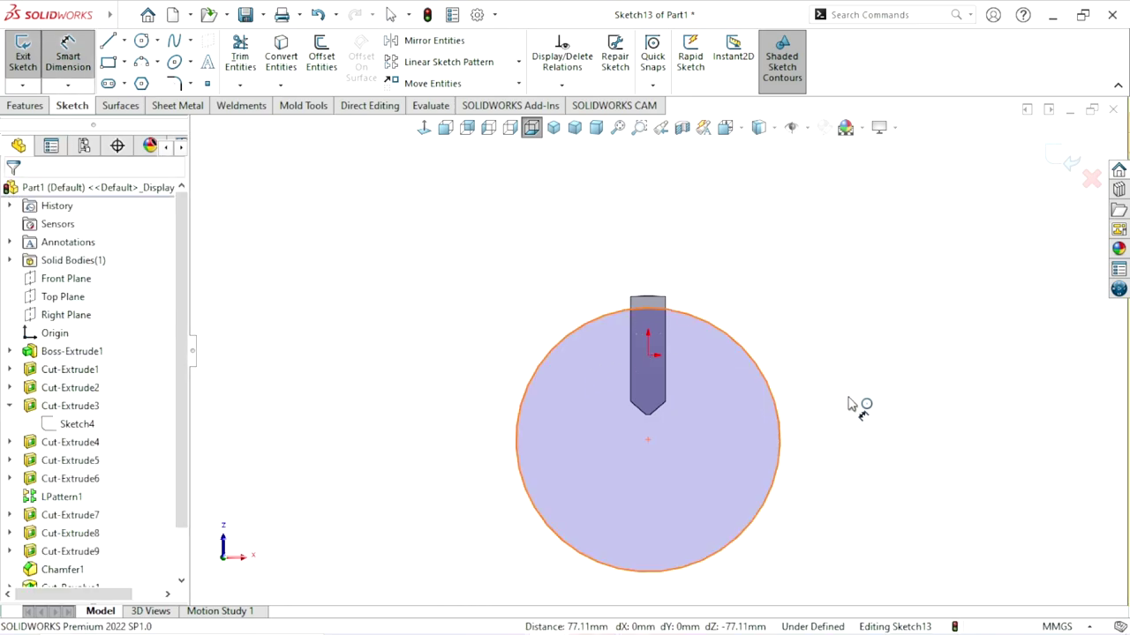
click(861, 398)
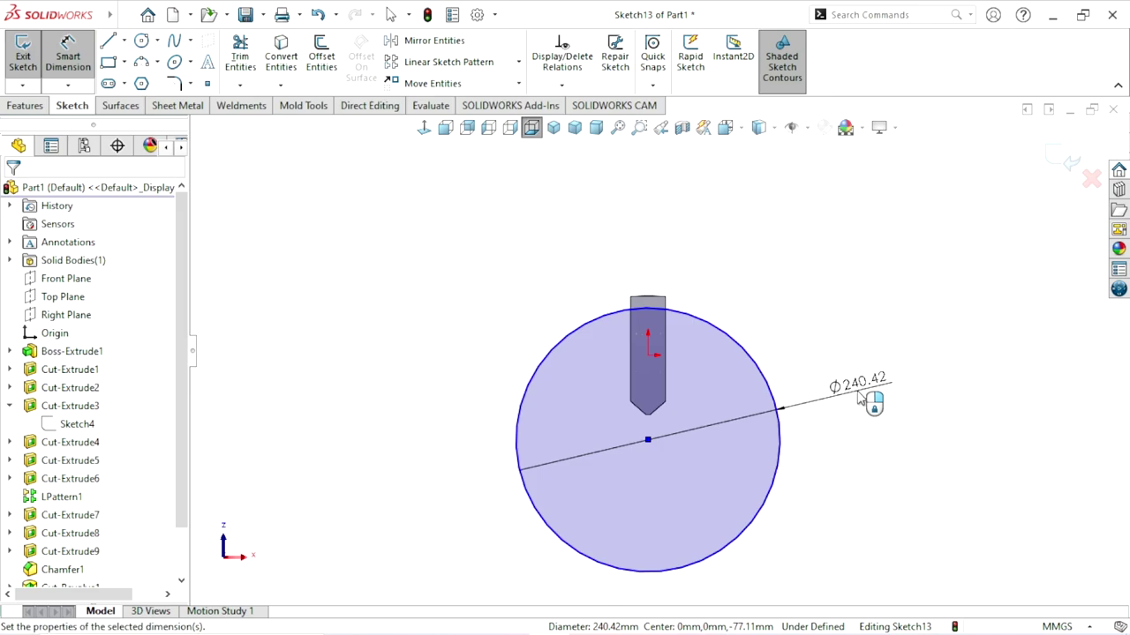
click(861, 399)
text(300)
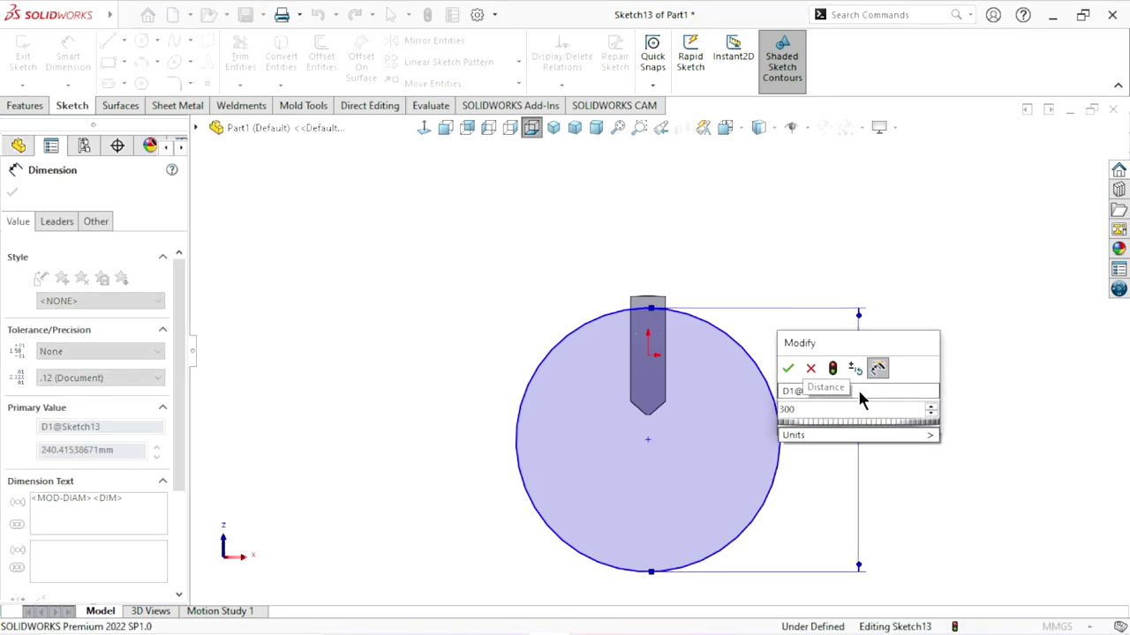
click(787, 375)
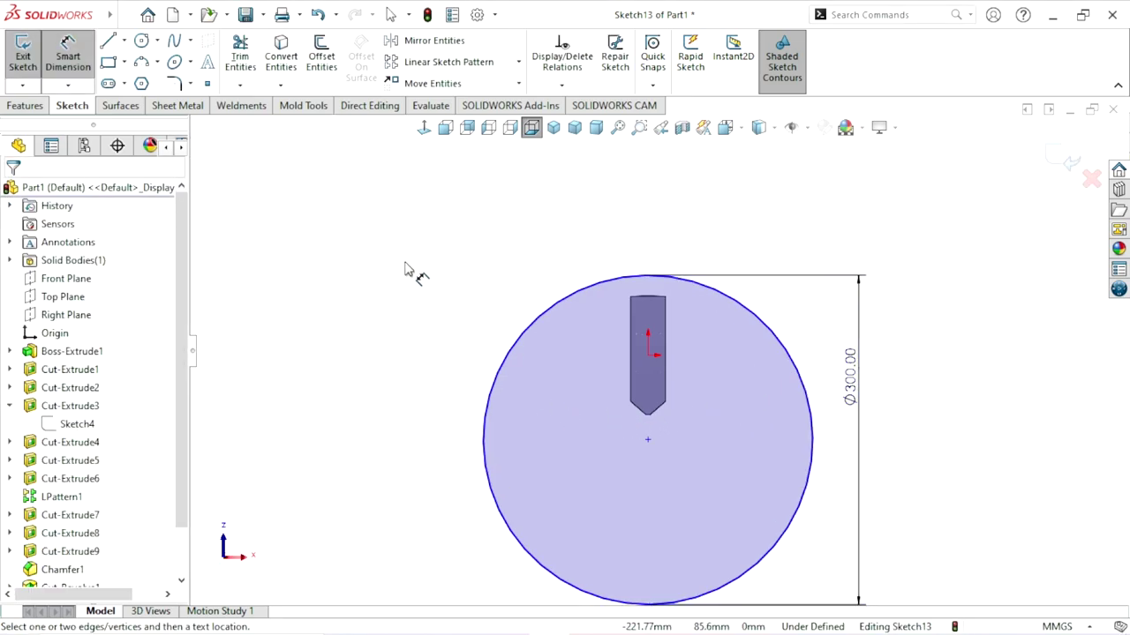
key(Escape)
Step: Make the circle tangent to the jaw's top edge, fully defining the sketch
drag(647, 439, 643, 469)
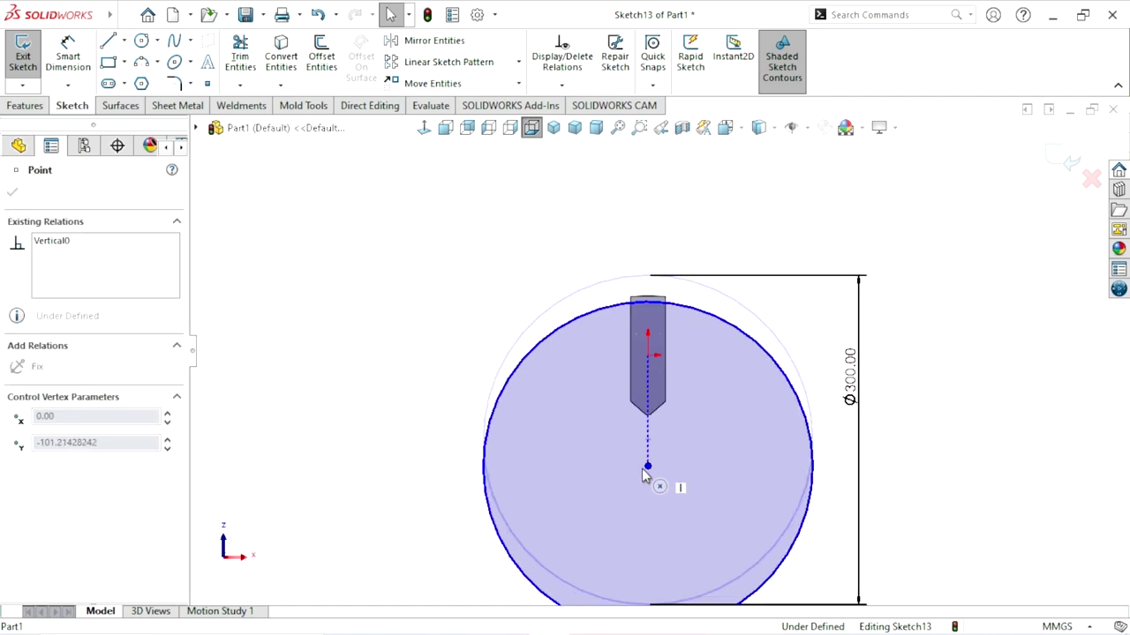
click(989, 428)
scroll(664, 322, down, 4)
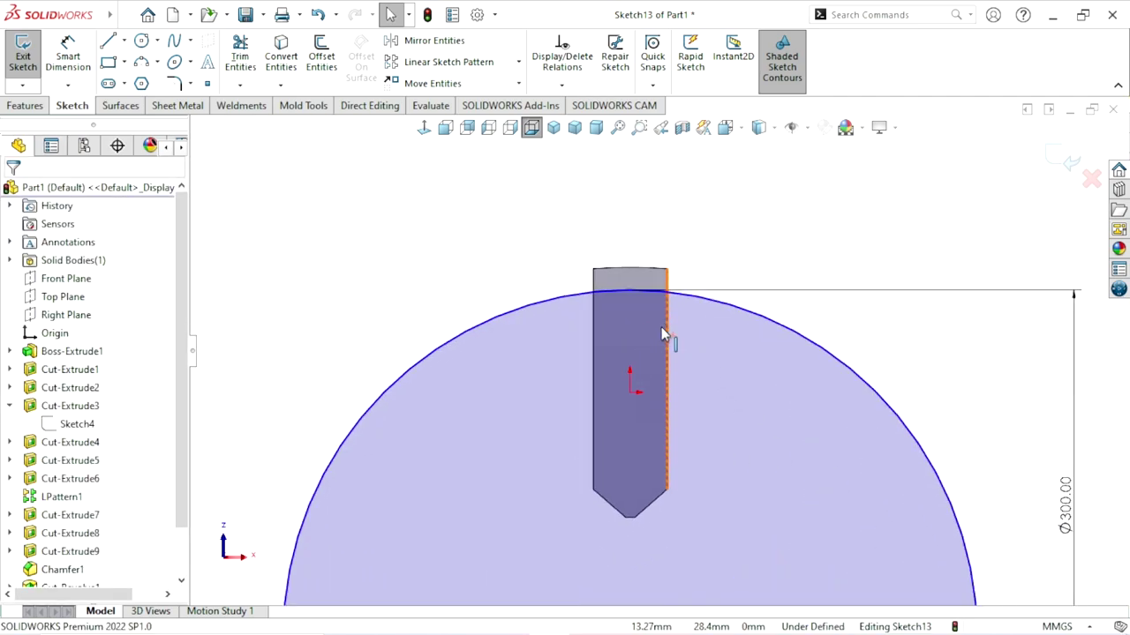
scroll(663, 333, down, 2)
click(589, 276)
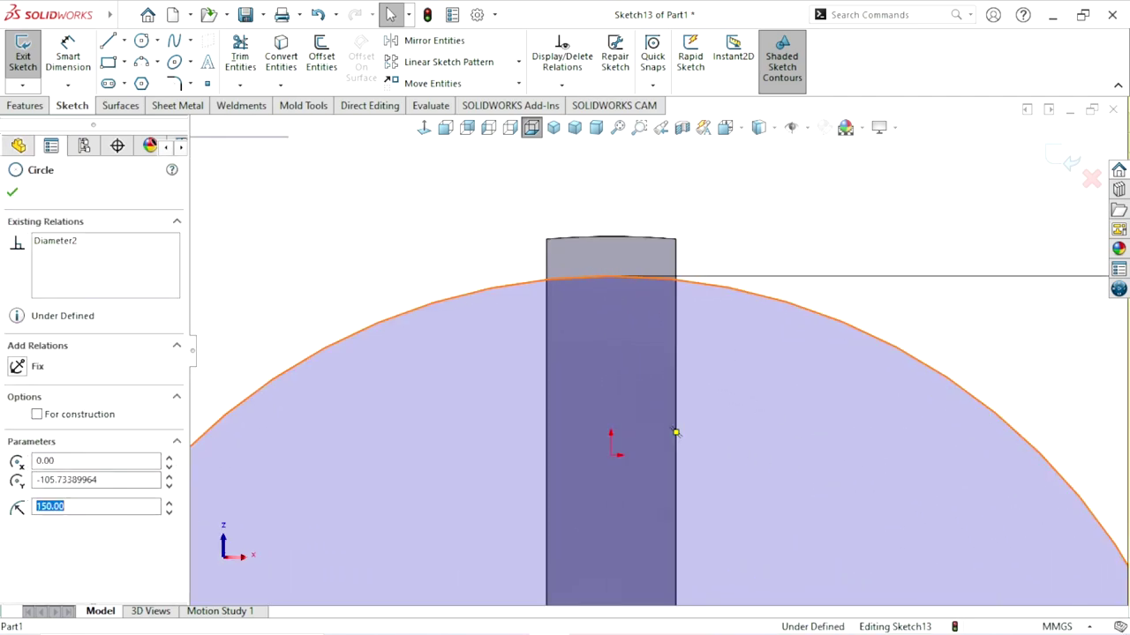
click(609, 237)
ctrl+click(653, 281)
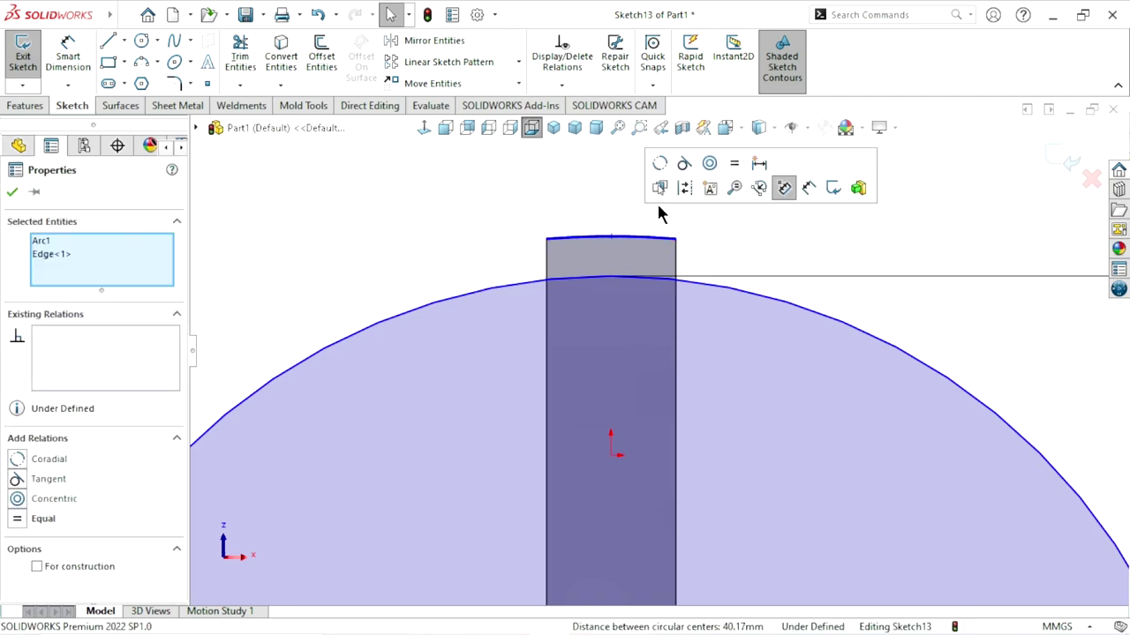
click(692, 174)
click(517, 190)
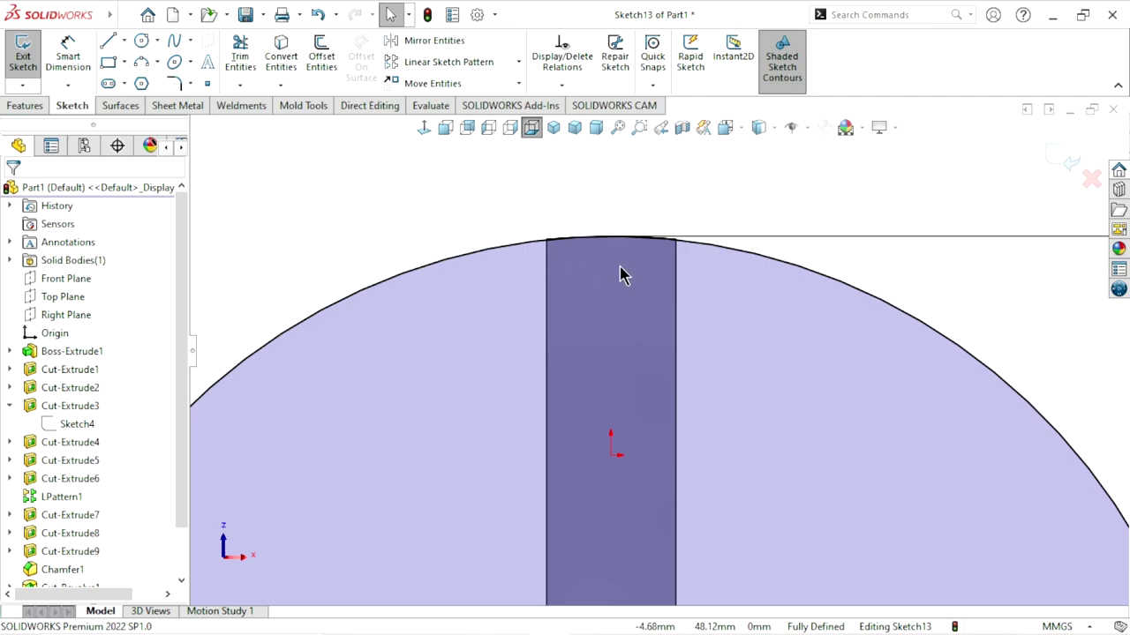
scroll(617, 256, up, 3)
scroll(697, 342, up, 2)
scroll(706, 353, up, 3)
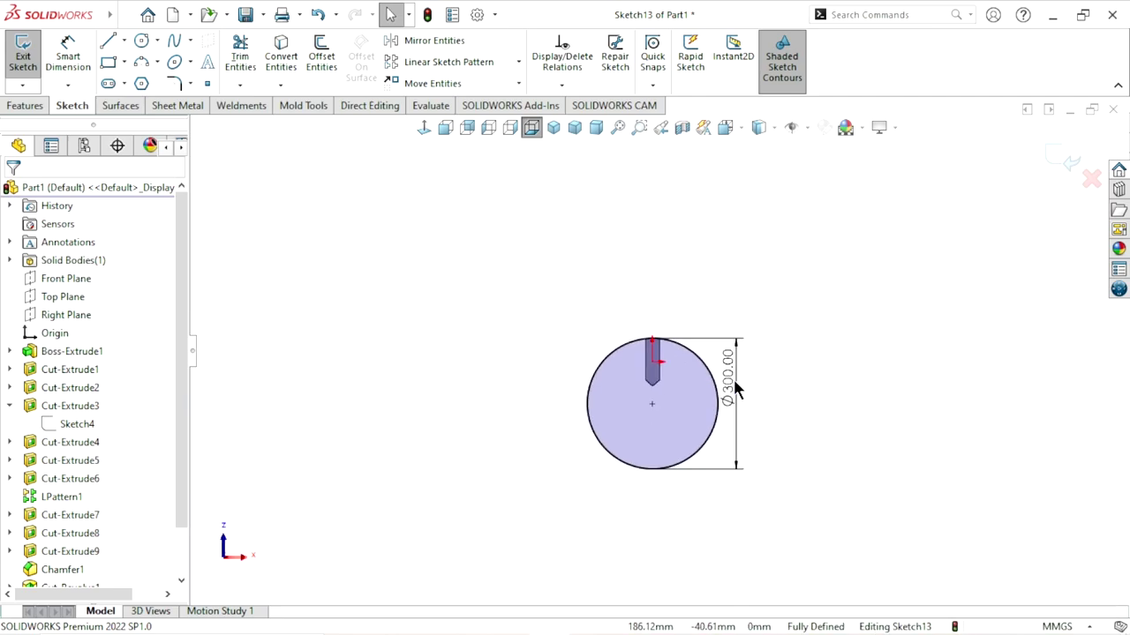
scroll(724, 397, down, 2)
scroll(671, 388, down, 2)
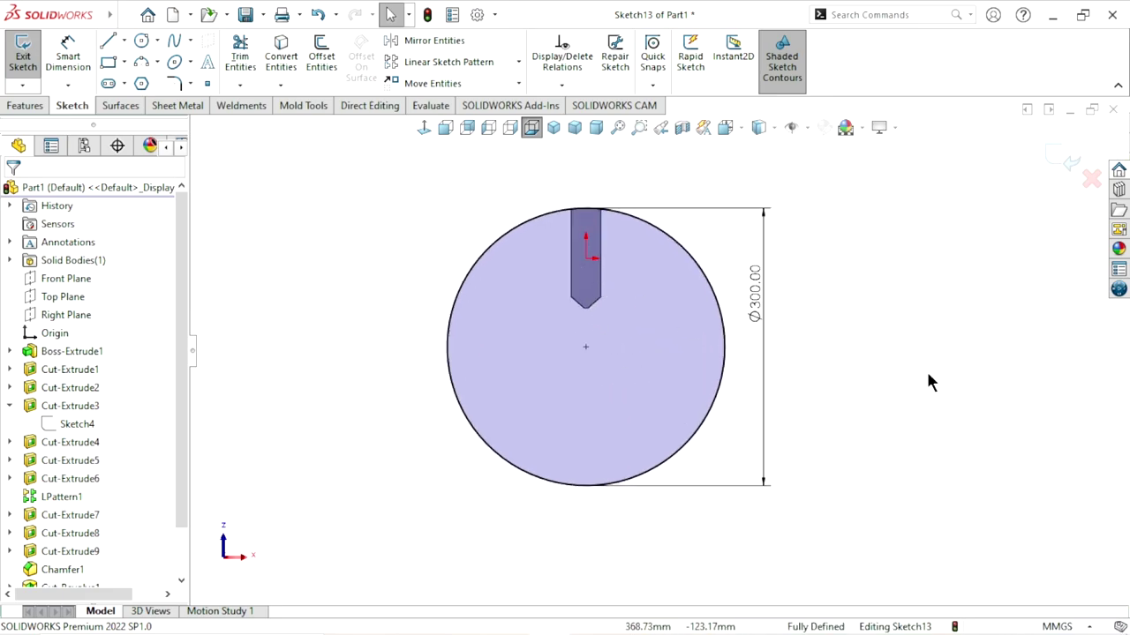
scroll(794, 353, up, 3)
scroll(697, 247, down, 1)
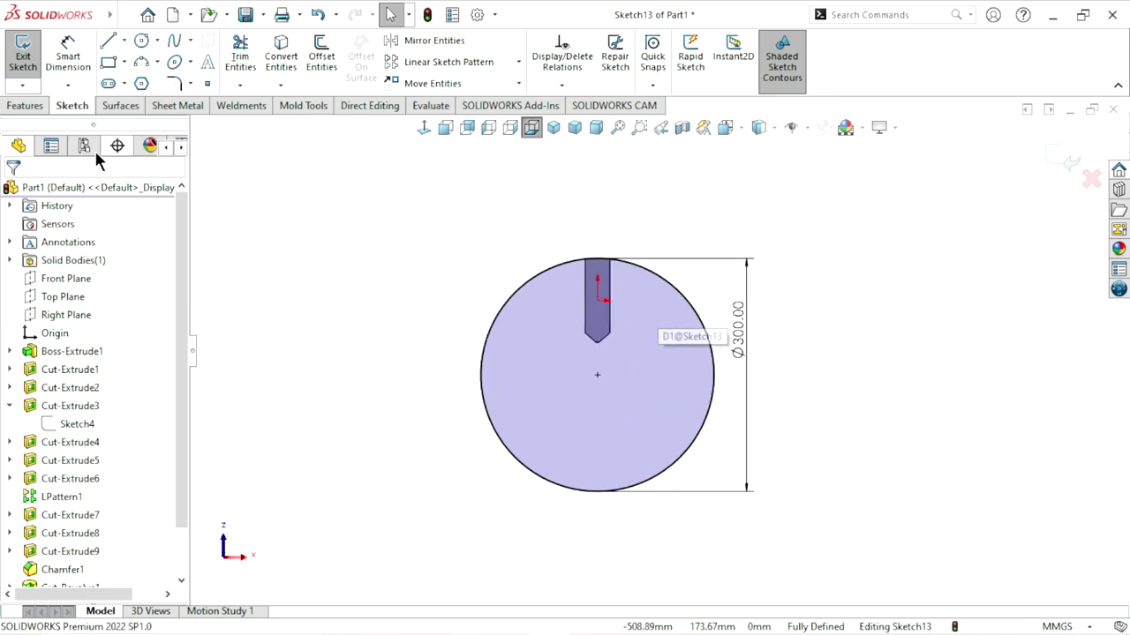
click(22, 106)
Step: Start a Helix/Spiral curve on the Ø300 circle, defined as a spiral
click(704, 86)
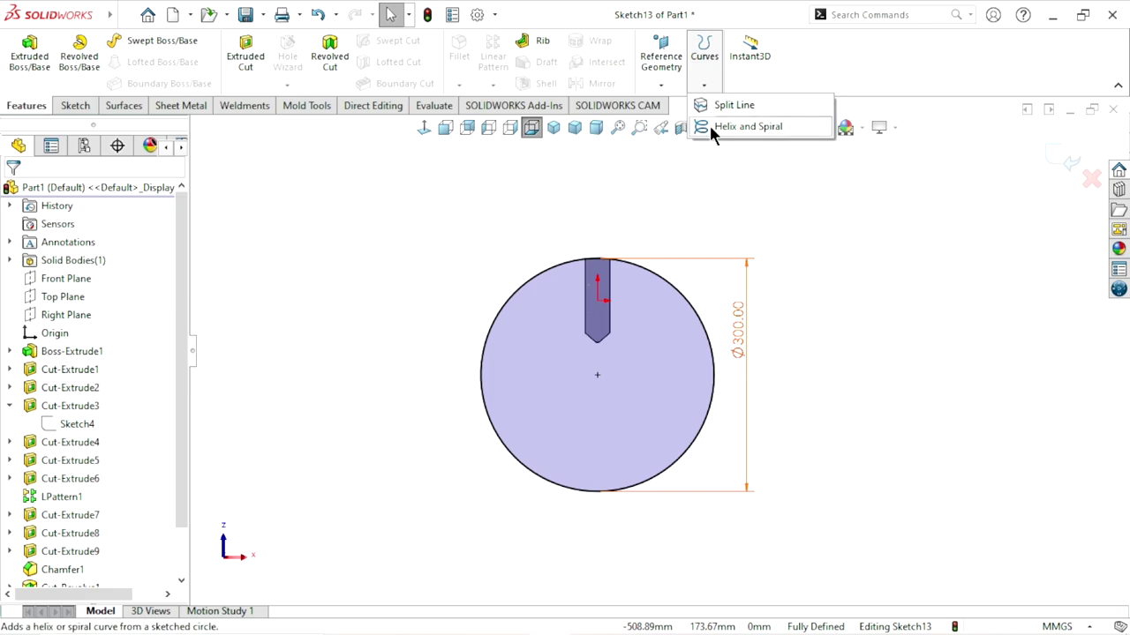
click(747, 126)
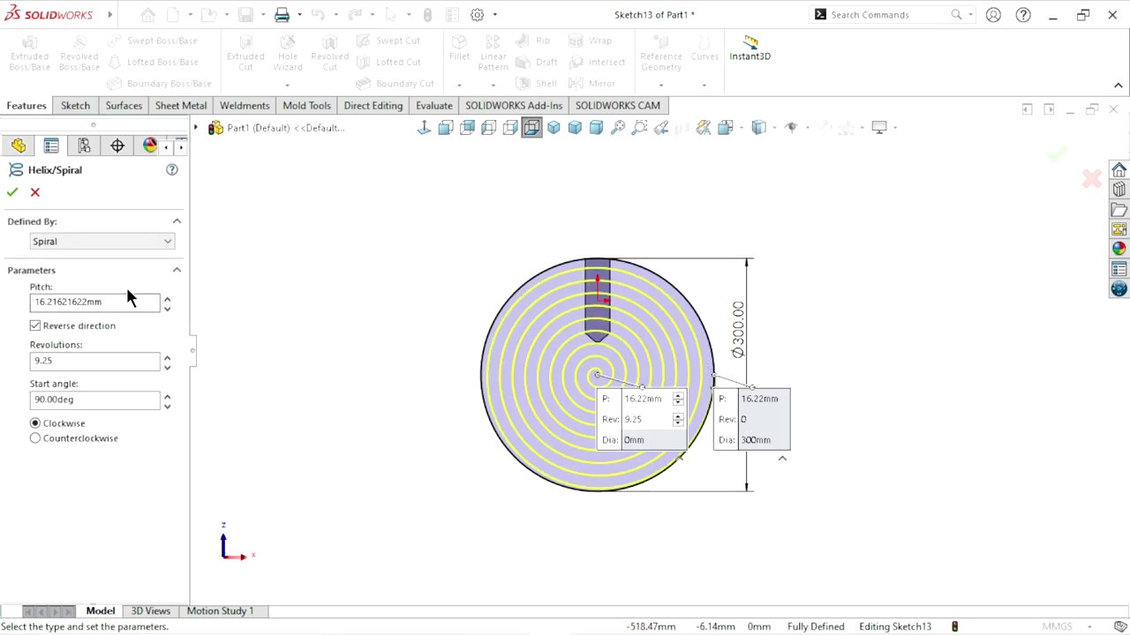
click(57, 246)
click(57, 254)
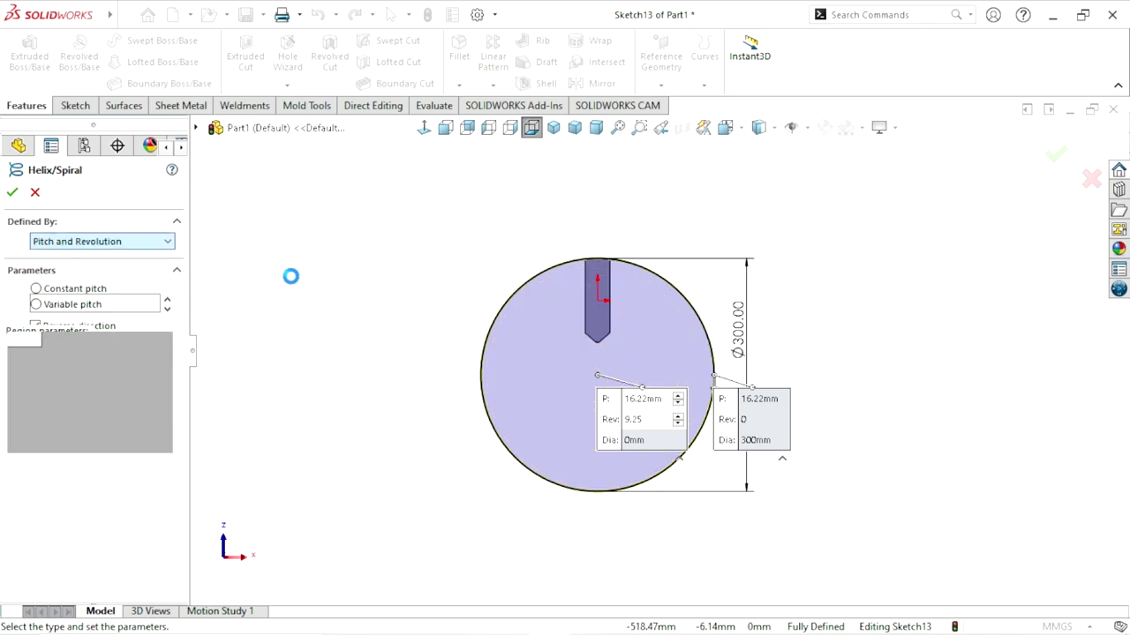
click(166, 242)
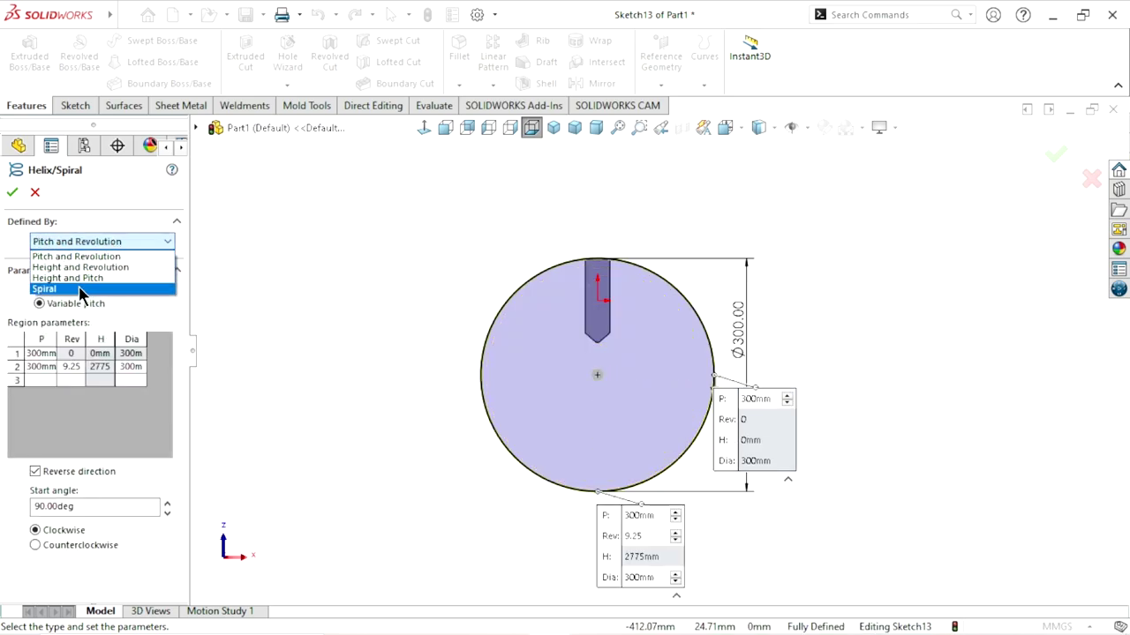
click(82, 286)
Step: Set 10 mm pitch, 9.25 revolutions, 90° start angle and clockwise, then create the spiral
scroll(588, 373, down, 2)
text(10)
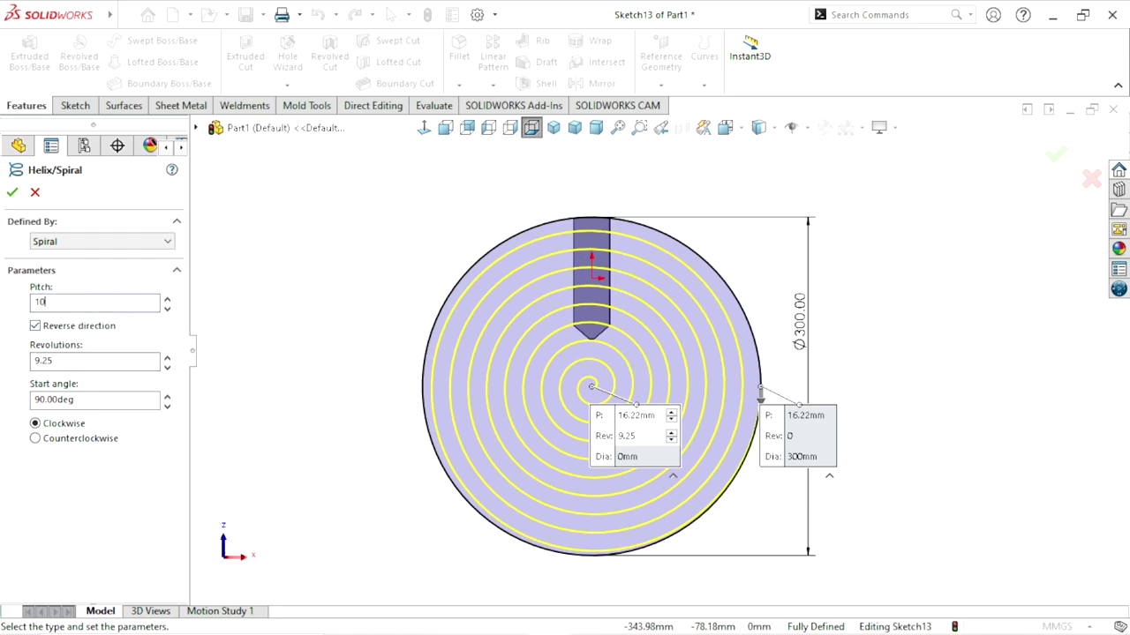
key(Return)
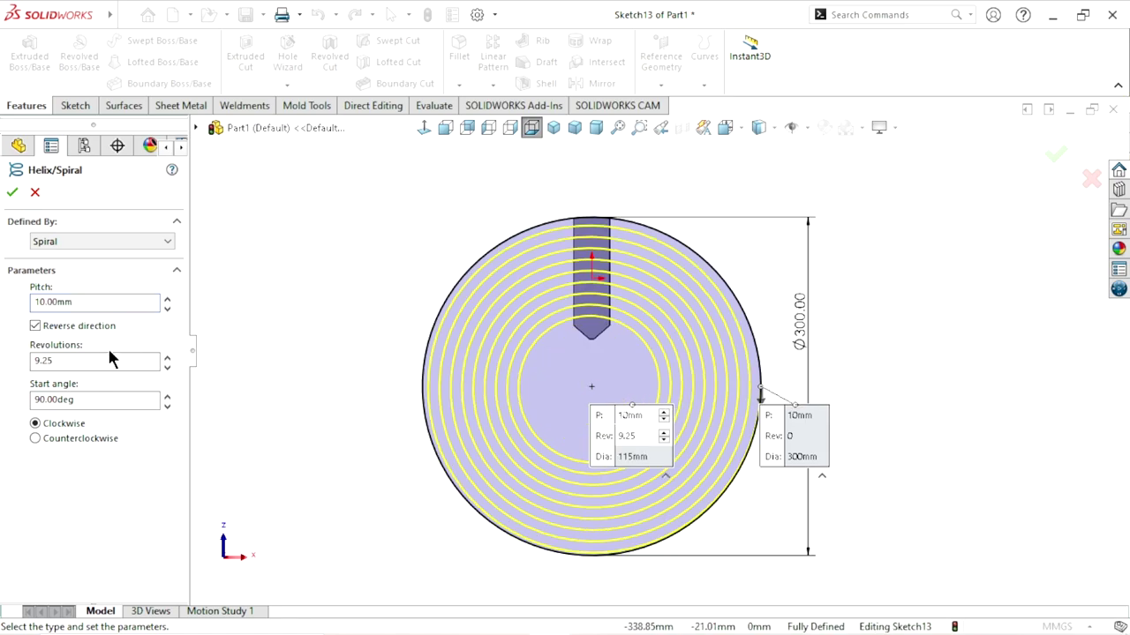
click(604, 334)
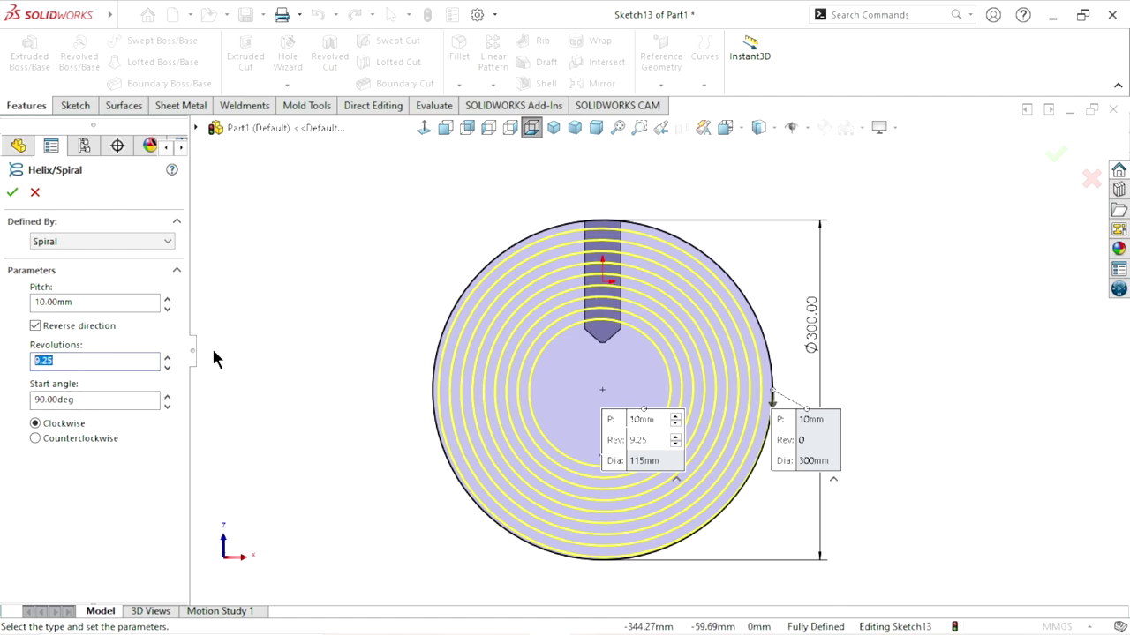
click(269, 344)
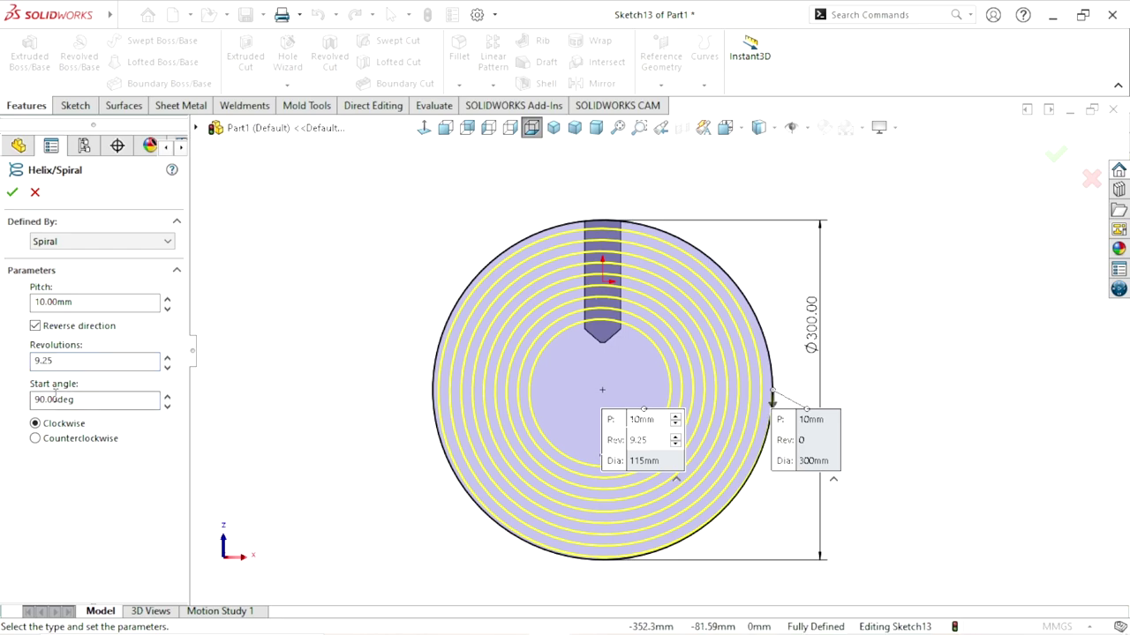
click(332, 345)
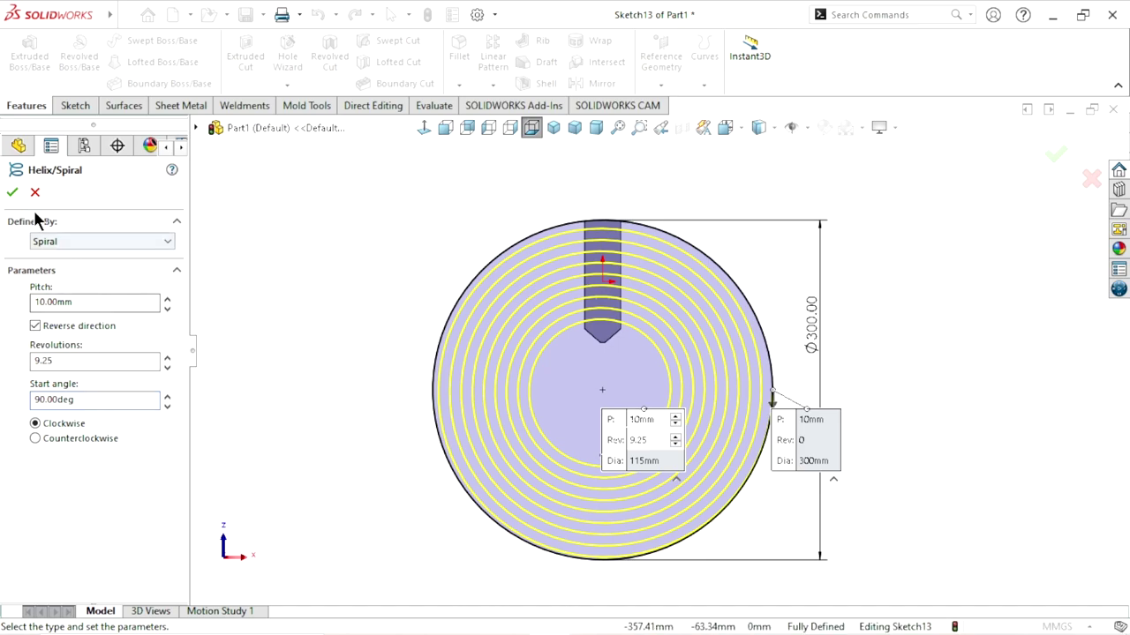
click(12, 193)
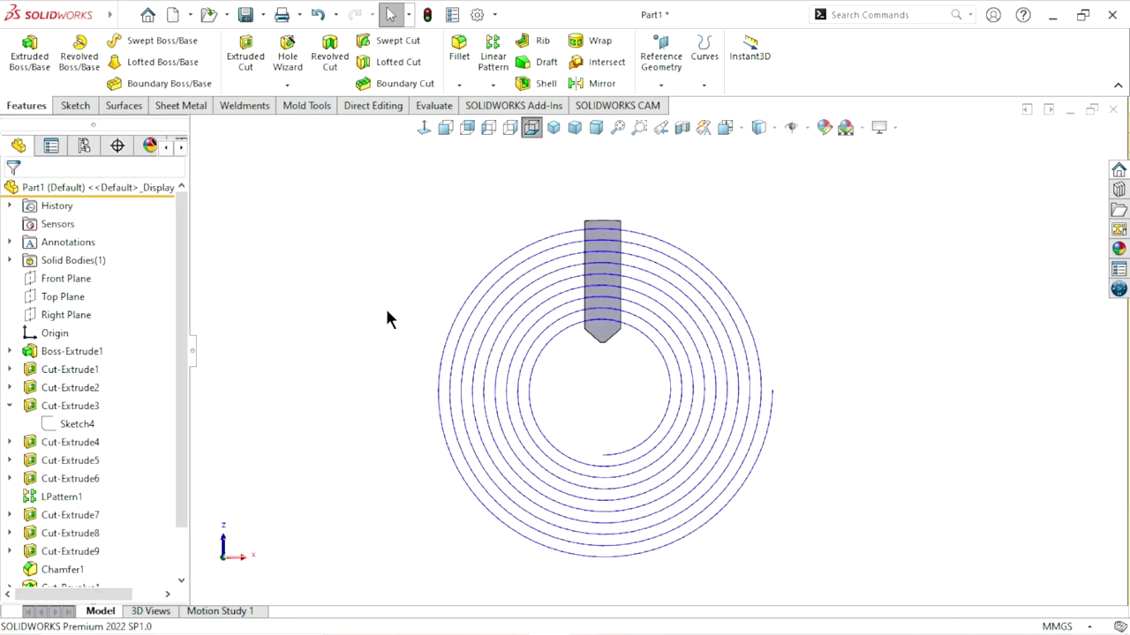
middle_drag(343, 375, 626, 340)
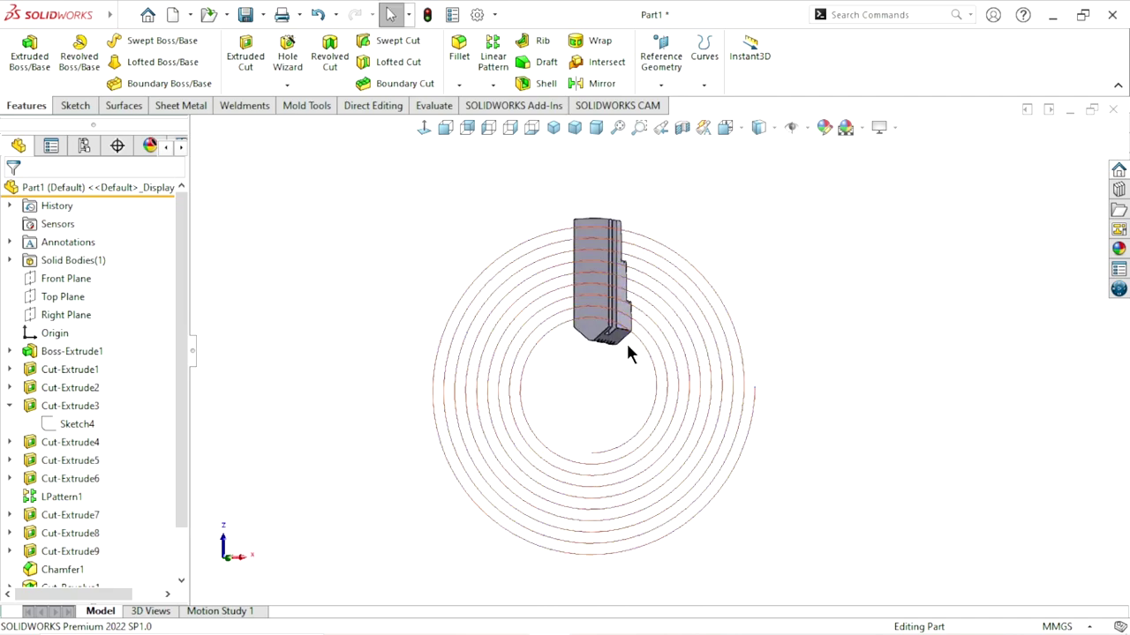
scroll(636, 309, down, 2)
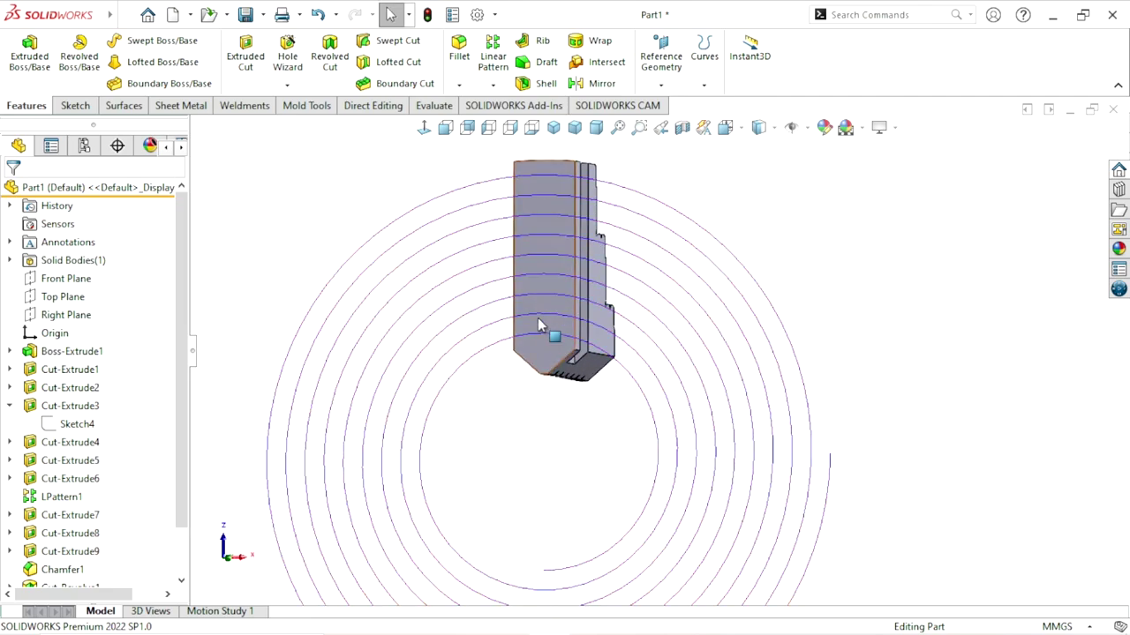
middle_drag(821, 301, 713, 371)
scroll(688, 365, up, 5)
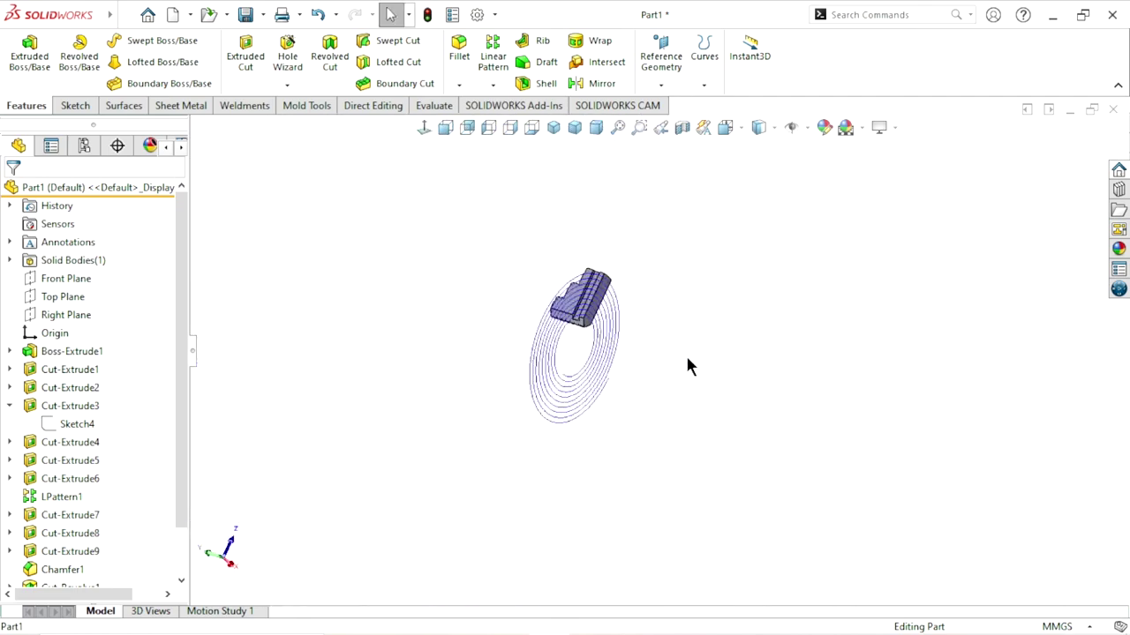
scroll(615, 320, down, 3)
mouse_move(616, 321)
middle_down()
mouse_move(685, 374)
mouse_move(812, 403)
mouse_move(799, 421)
middle_up()
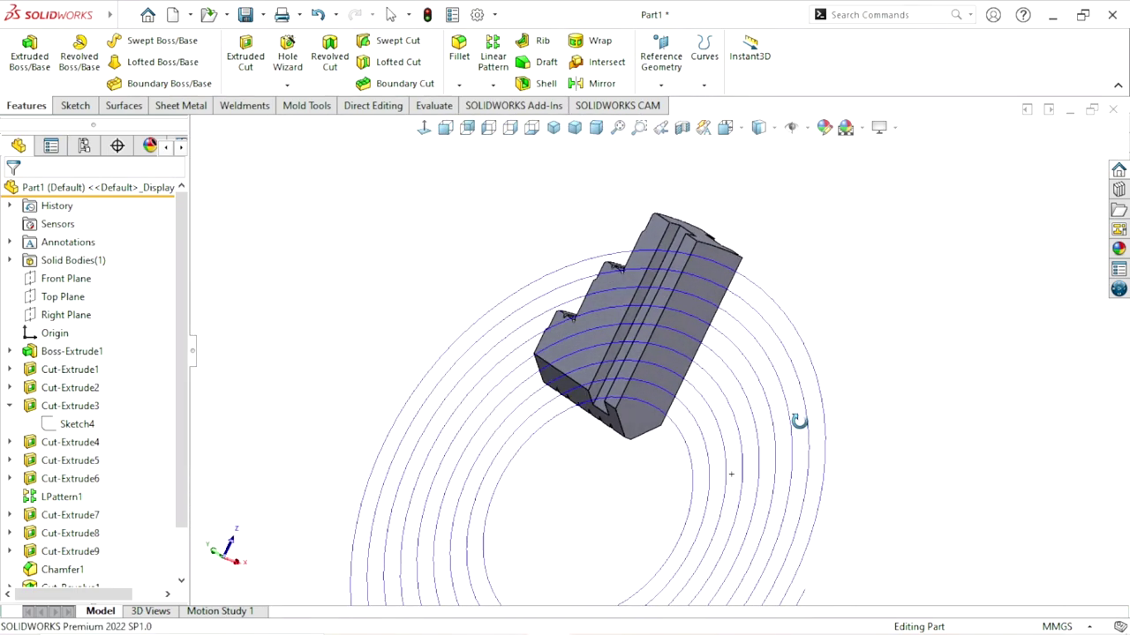
scroll(735, 421, up, 3)
scroll(737, 417, down, 3)
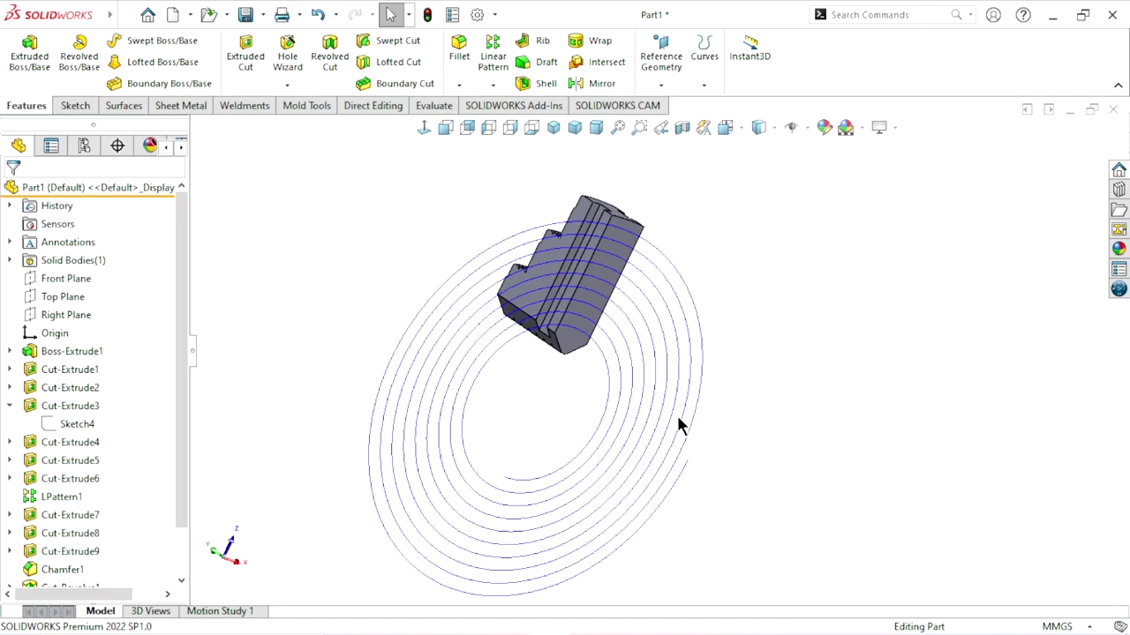
scroll(662, 406, up, 3)
middle_drag(646, 401, 583, 399)
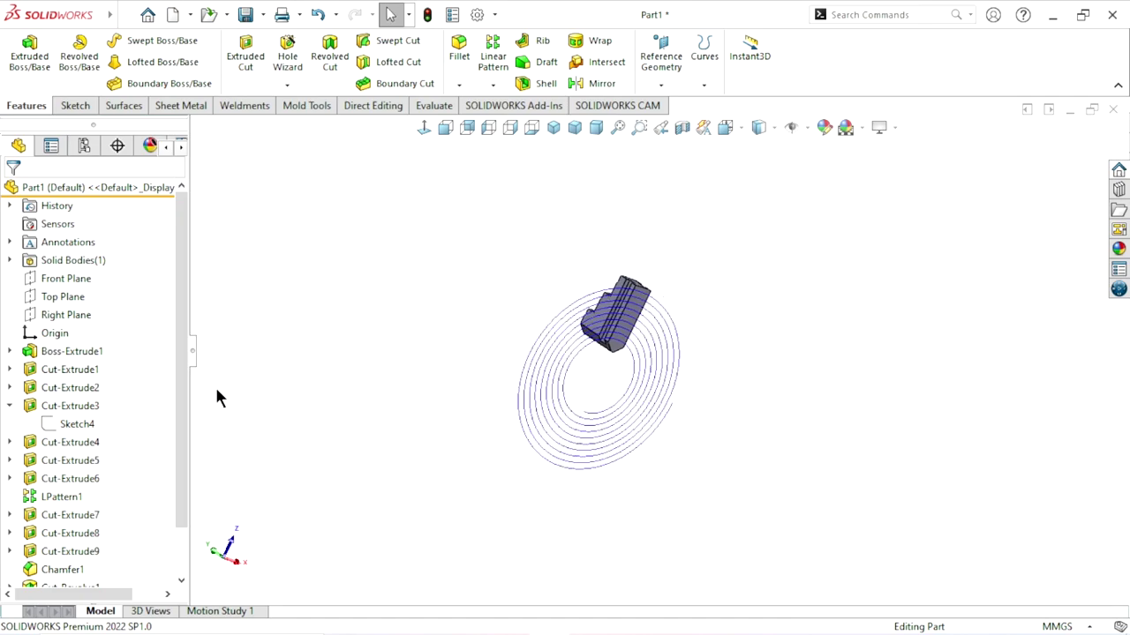
Step: Start a new sketch on the Right Plane and orbit so the spiral is visible
click(77, 322)
click(92, 296)
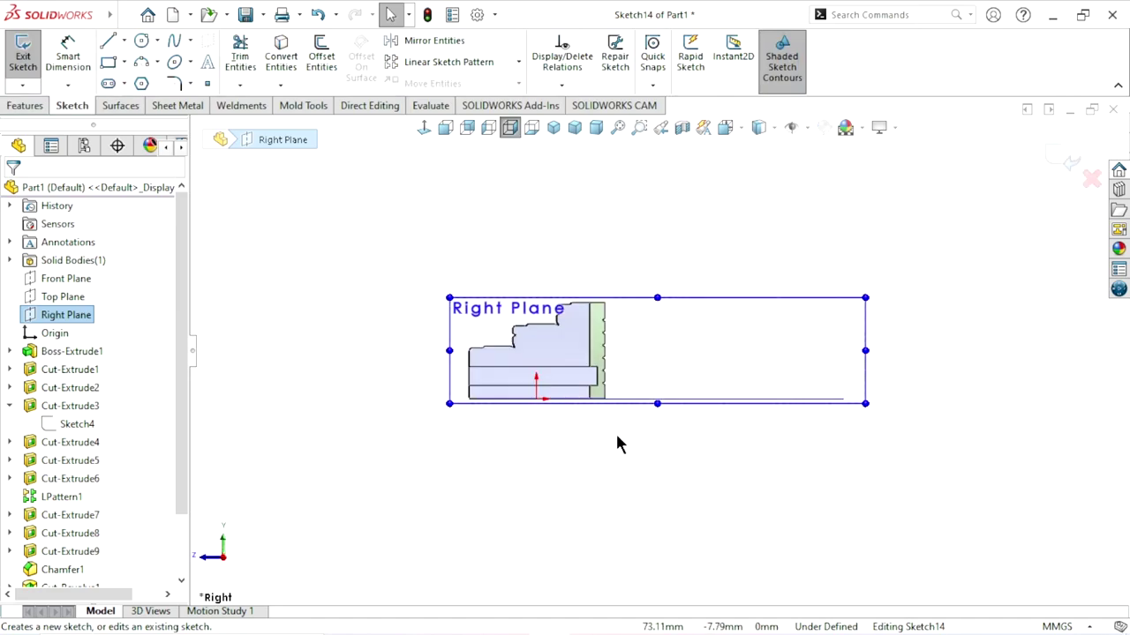
click(334, 353)
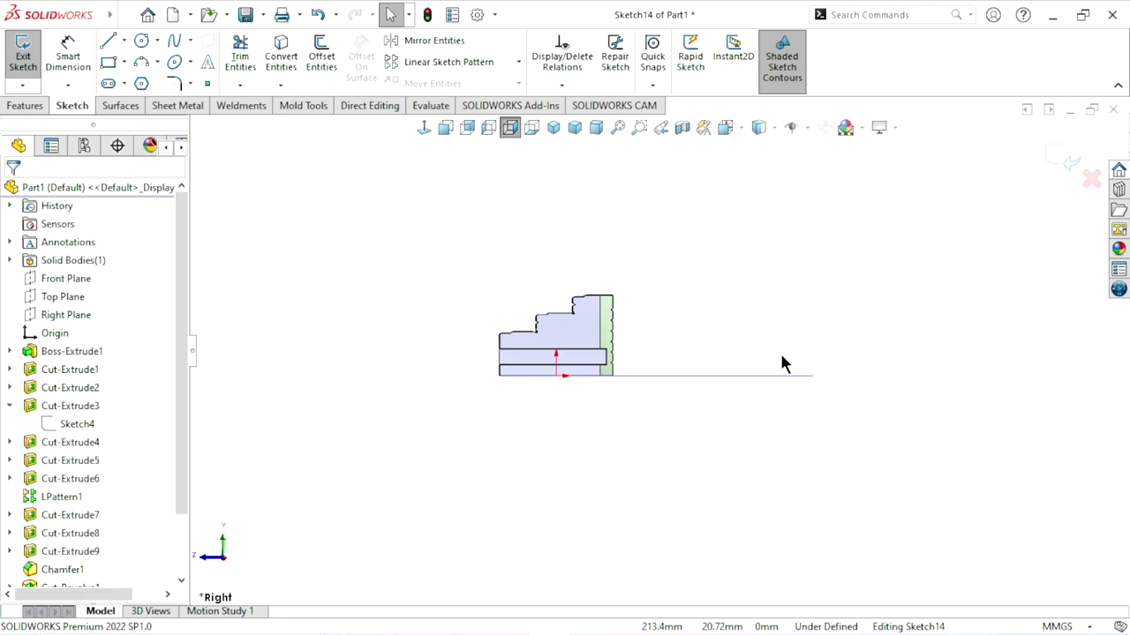
key(z)
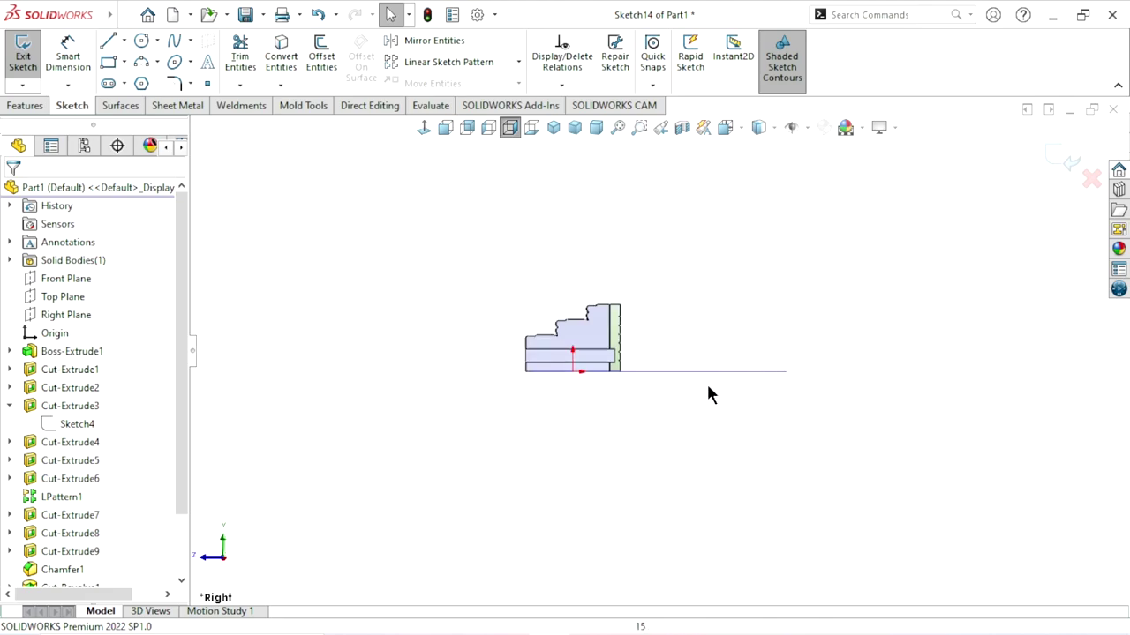
middle_drag(706, 381, 698, 428)
middle_drag(699, 434, 700, 429)
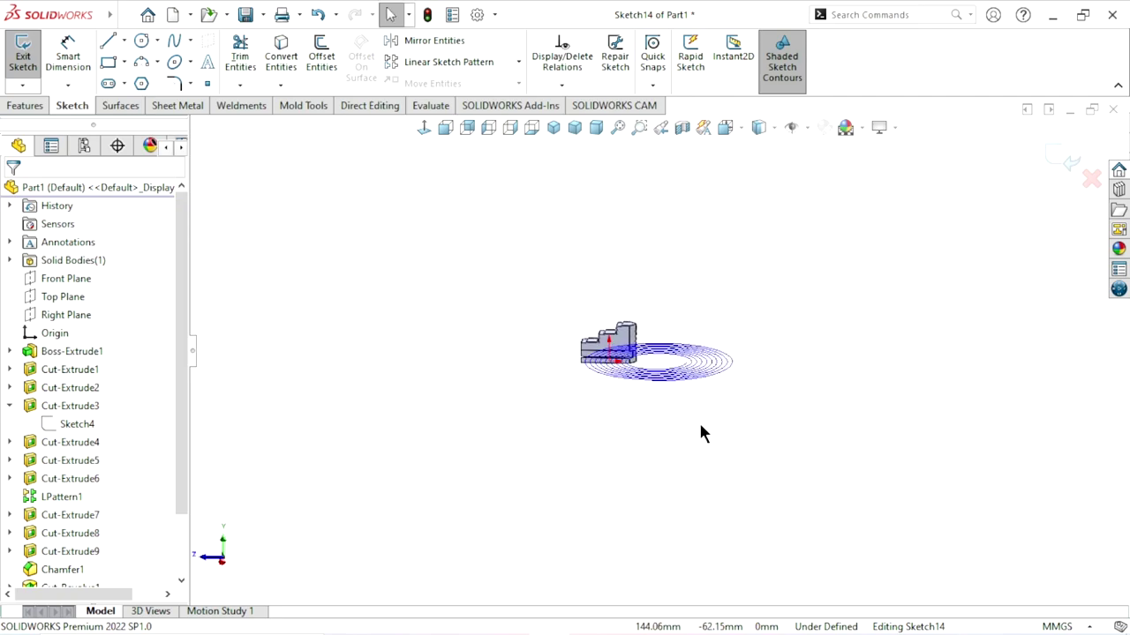
scroll(706, 388, down, 1)
scroll(692, 371, down, 1)
scroll(689, 371, down, 2)
mouse_move(691, 375)
middle_down()
mouse_move(653, 380)
mouse_move(666, 384)
middle_up()
scroll(657, 401, up, 2)
scroll(640, 389, up, 1)
scroll(633, 375, down, 3)
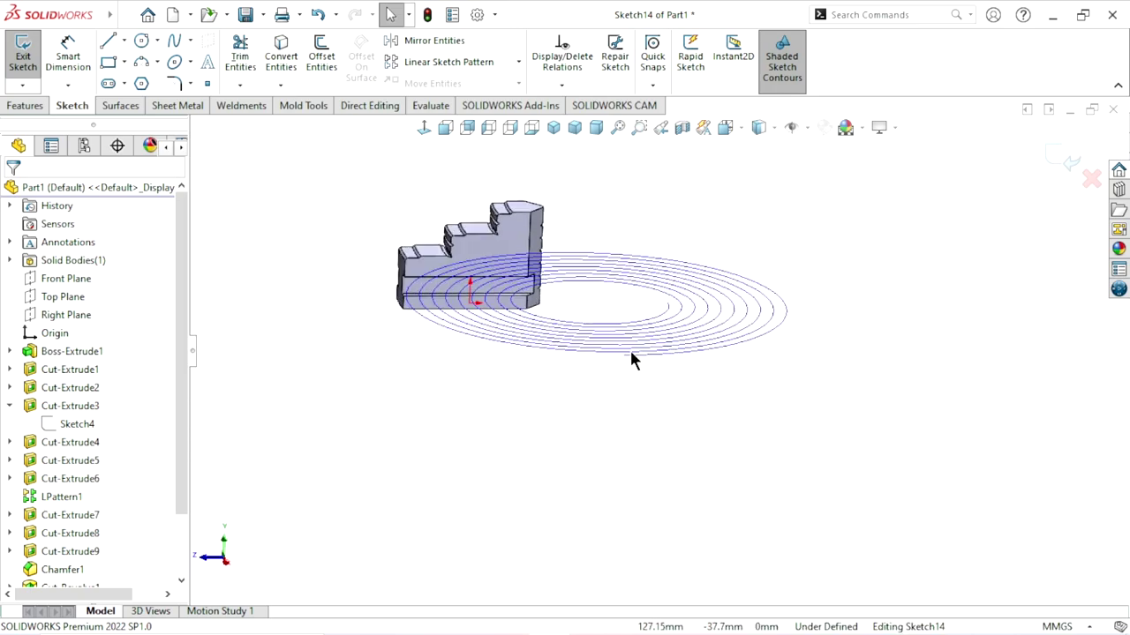
Step: Draw a small rectangle just right of the spiral
key(r)
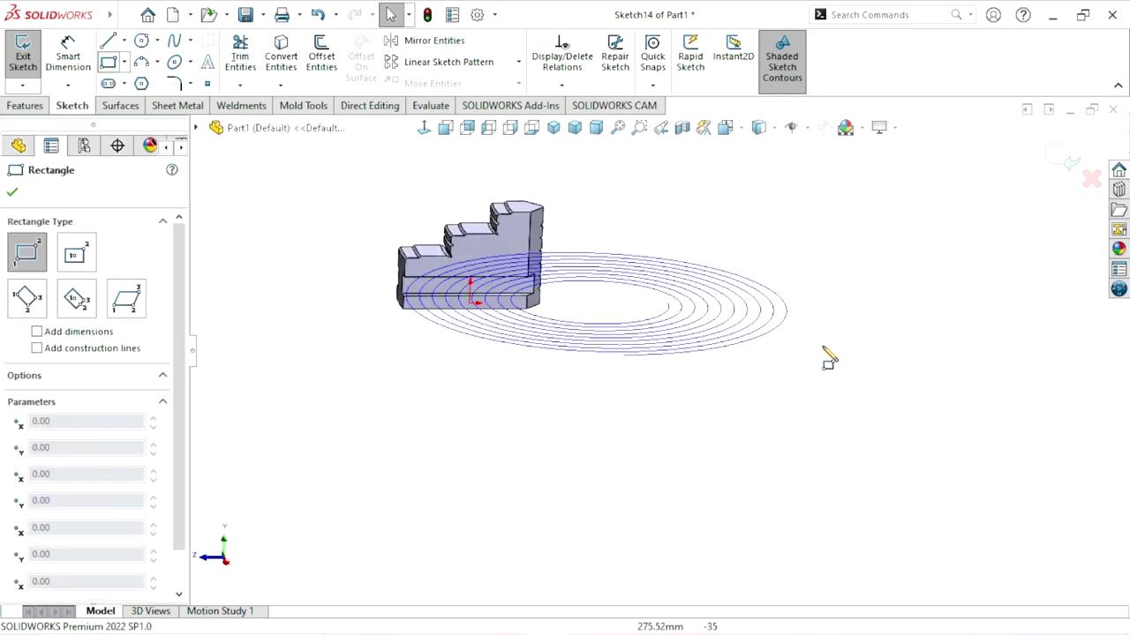
click(805, 343)
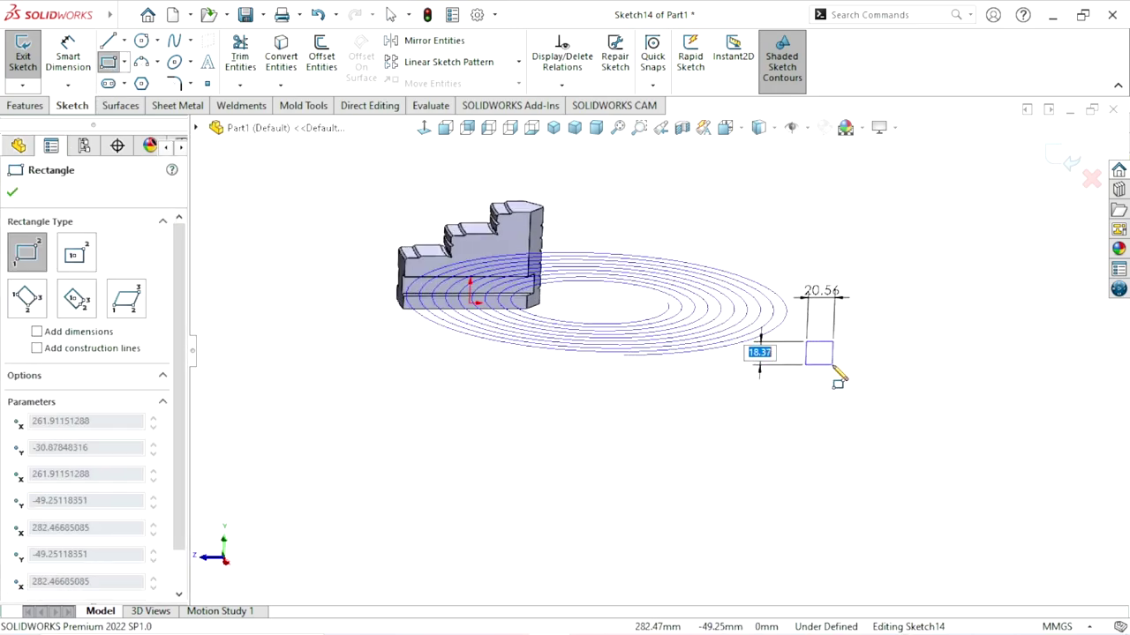
click(833, 367)
scroll(827, 357, down, 2)
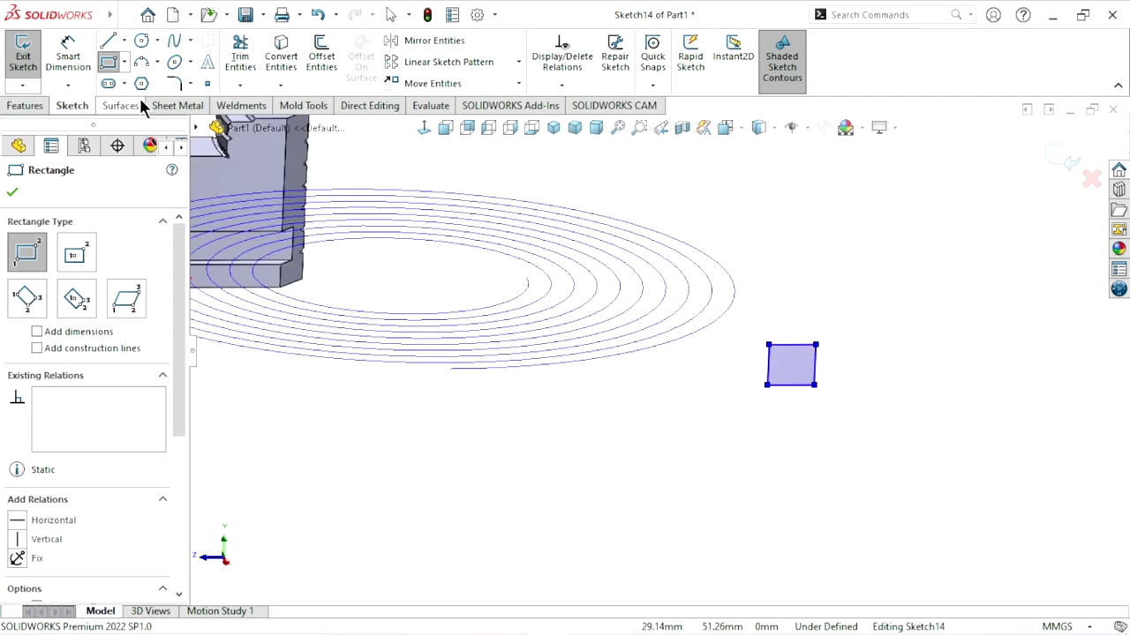
Step: Dimension the rectangle's width to 6.5 mm in the Right Plane normal view
click(68, 55)
scroll(790, 357, down, 1)
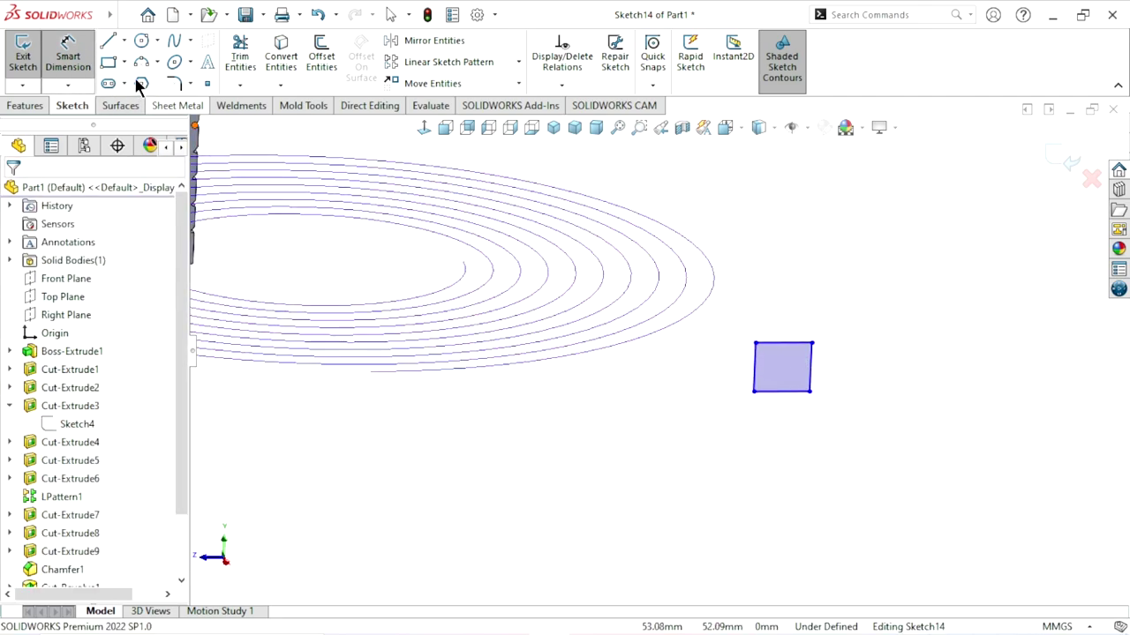
click(426, 131)
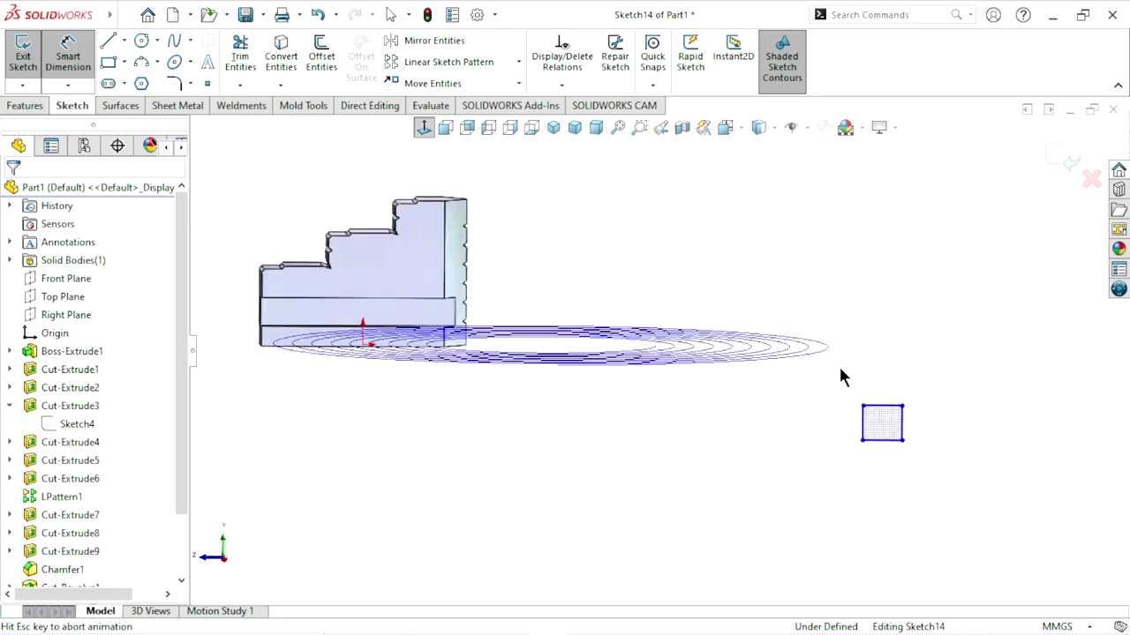
click(852, 392)
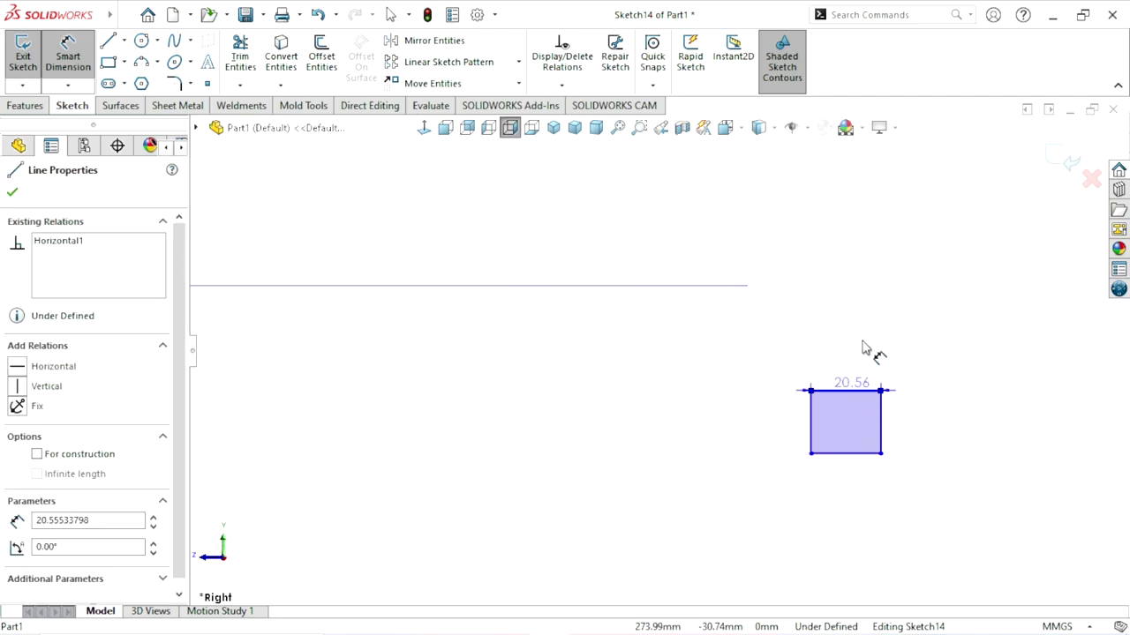
click(845, 348)
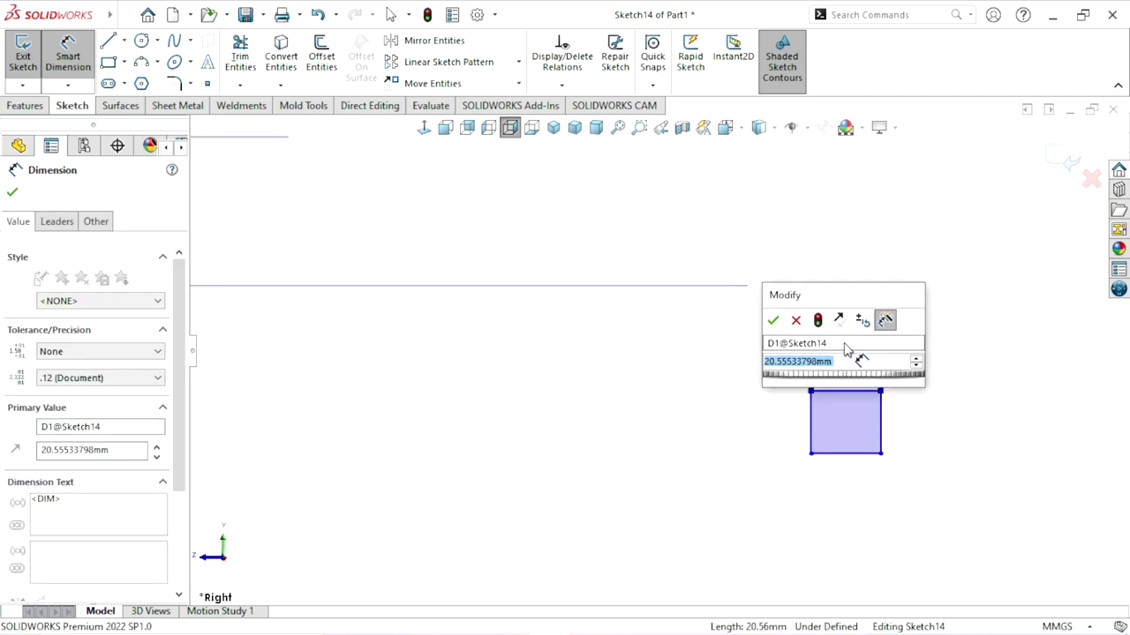
text(6.5)
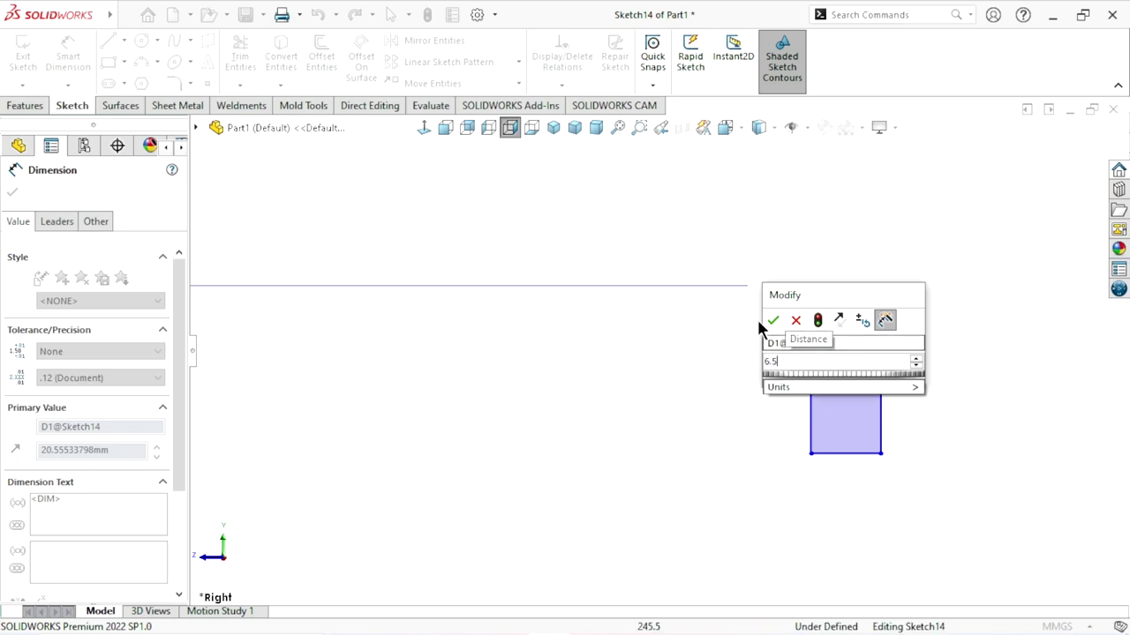
click(795, 320)
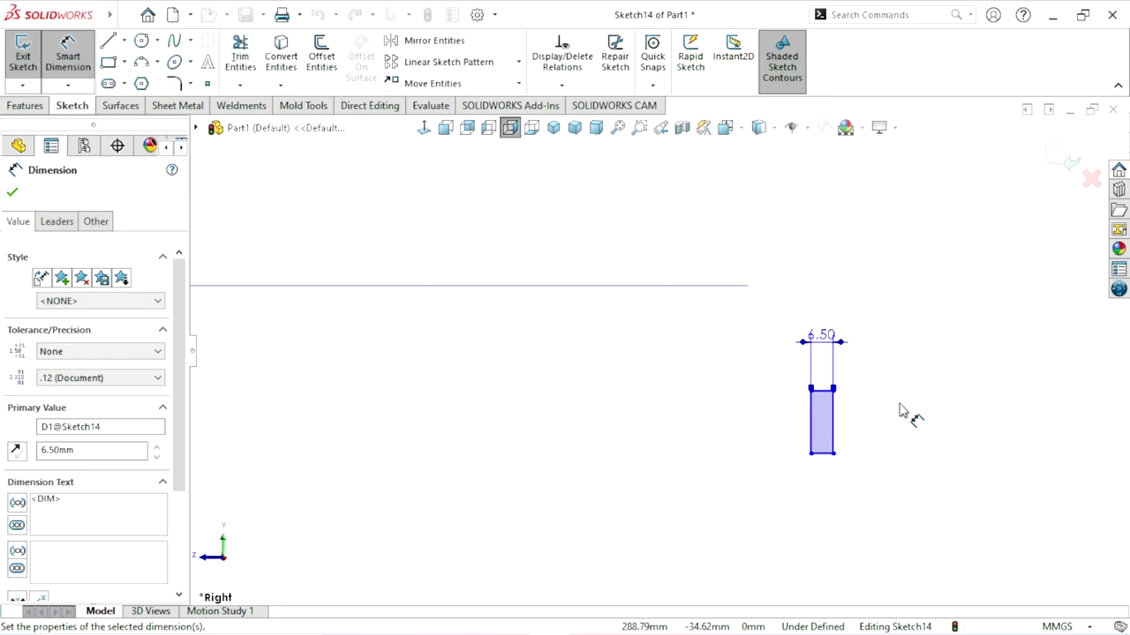
Step: Dimension the rectangle's height to 5 mm, fully defining the profile size
click(834, 429)
click(890, 433)
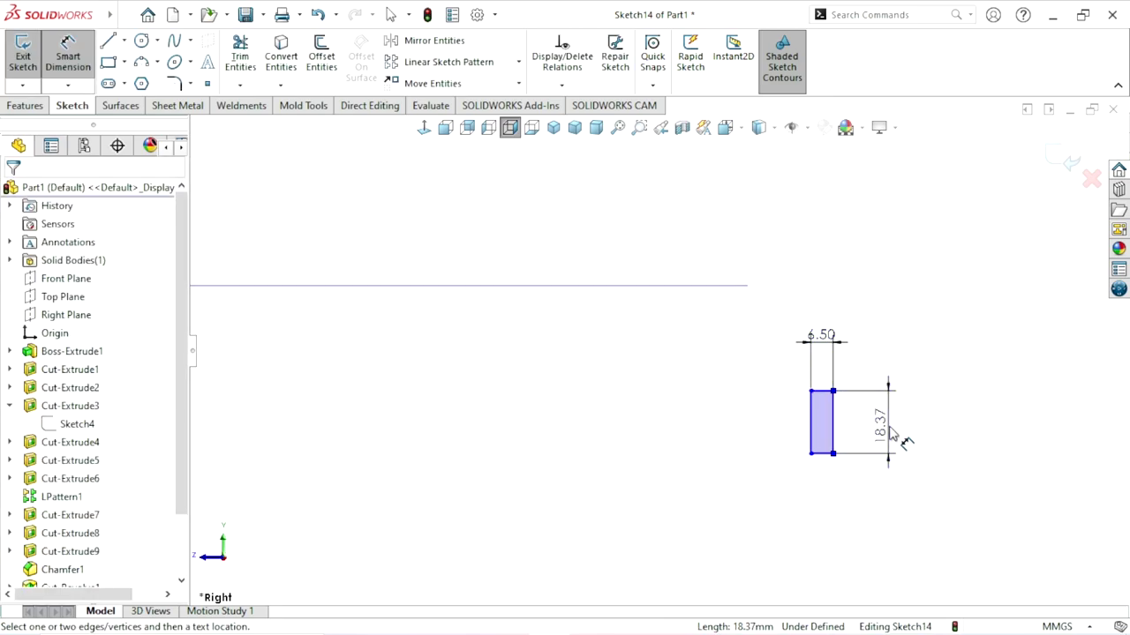
text(5)
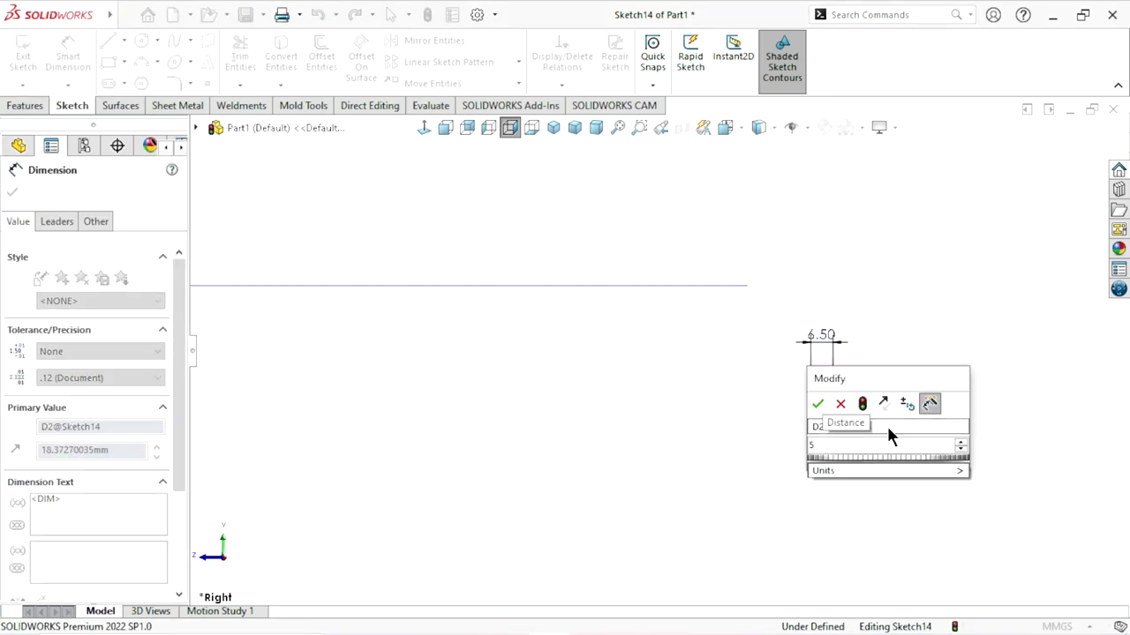
click(819, 404)
click(820, 404)
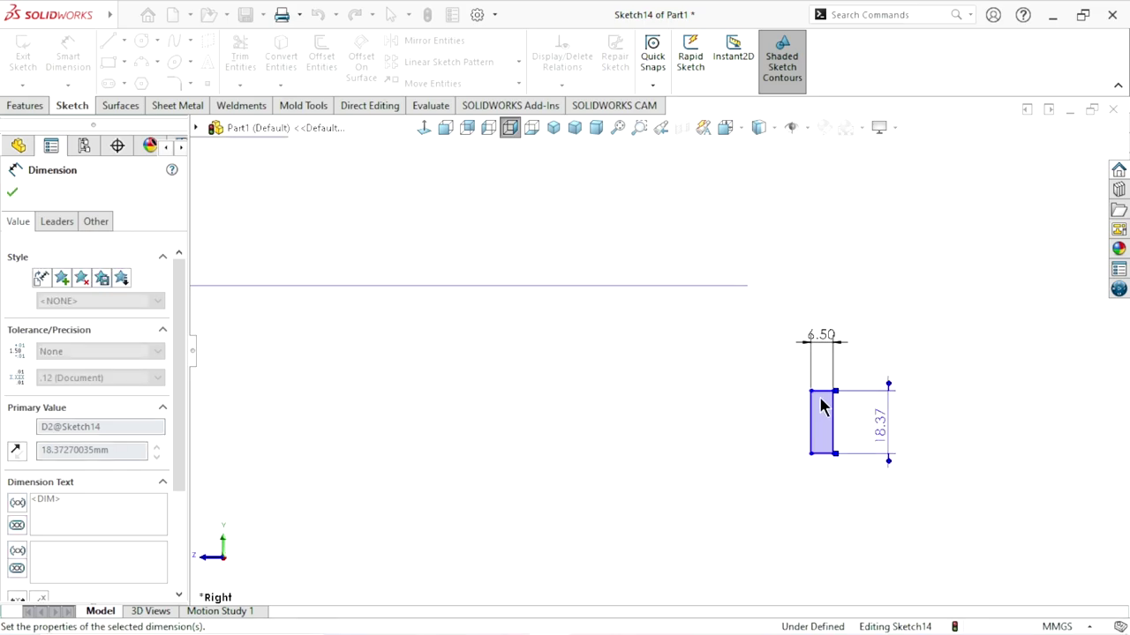
scroll(754, 384, up, 2)
scroll(754, 384, down, 2)
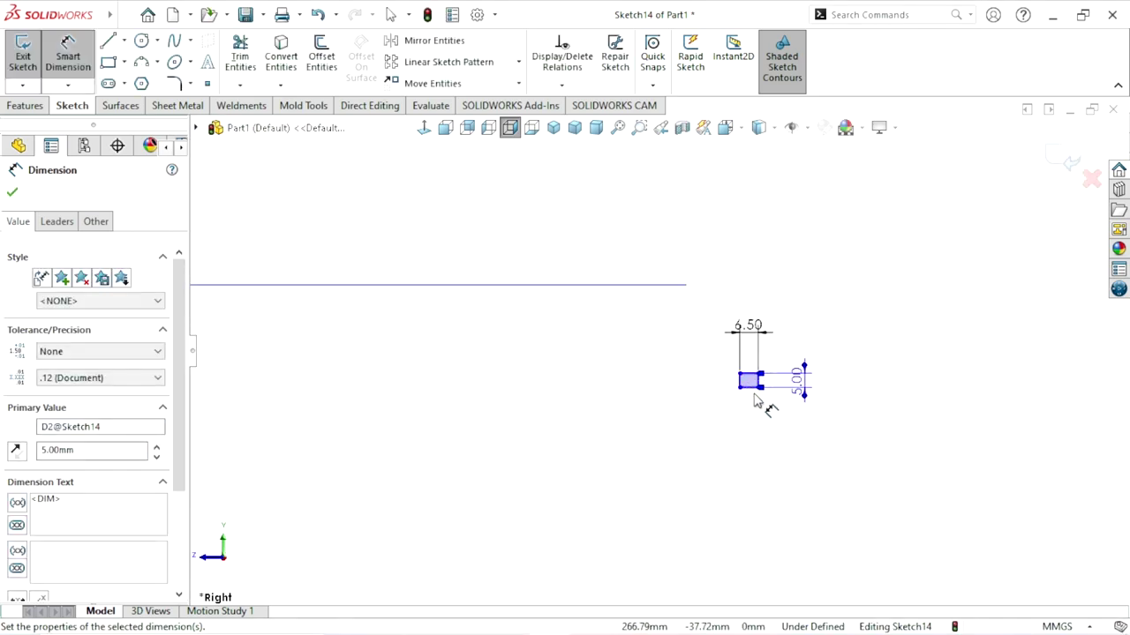
click(676, 458)
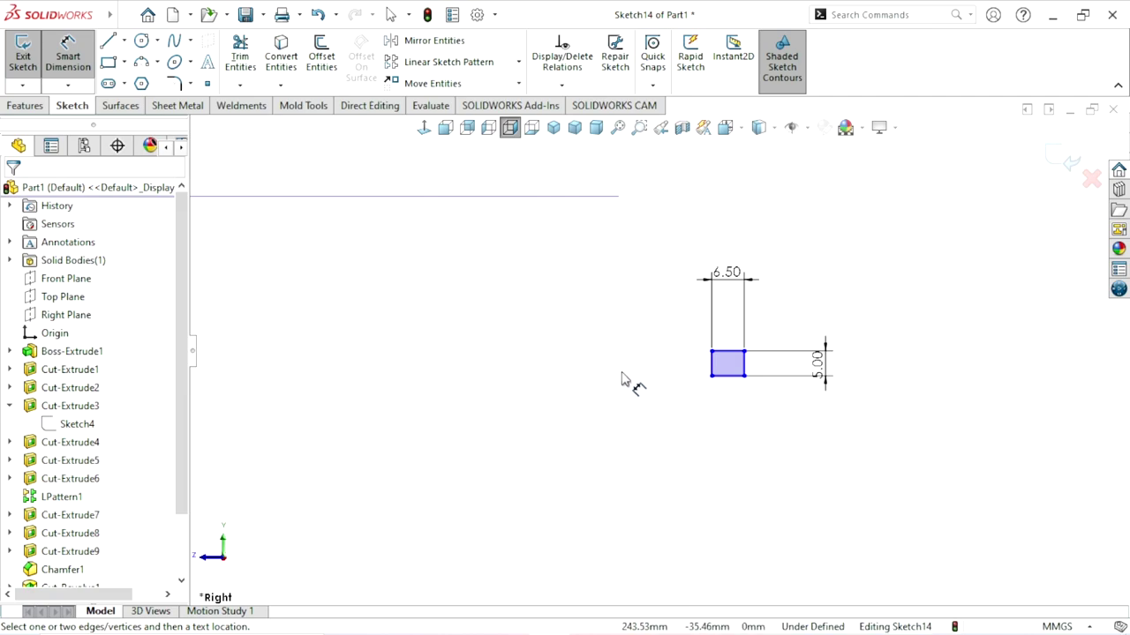
scroll(670, 371, up, 1)
scroll(701, 391, up, 1)
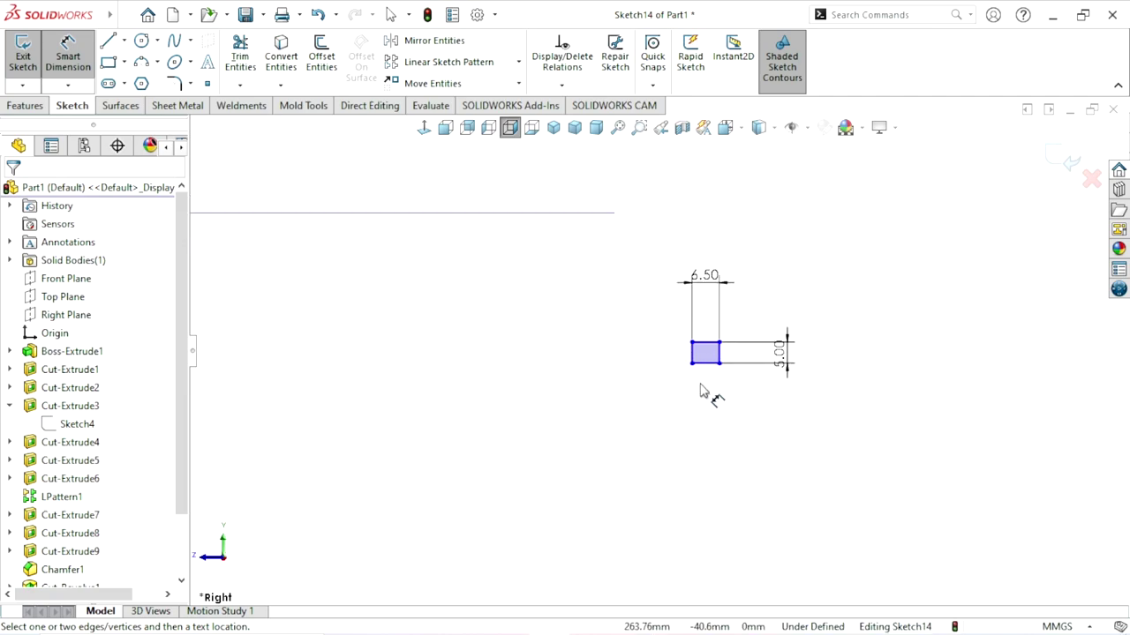
scroll(702, 391, up, 1)
key(Escape)
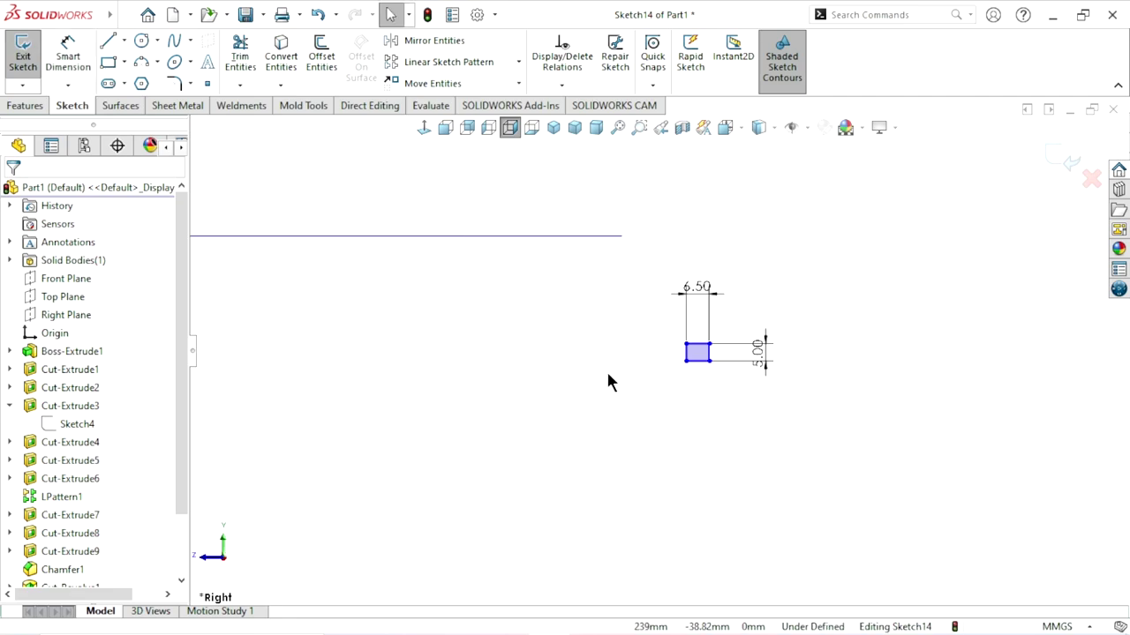
Step: Pierce the rectangle's bottom midpoint onto the spiral and close Sketch14
mouse_move(662, 381)
middle_down()
mouse_move(612, 367)
mouse_move(630, 383)
middle_up()
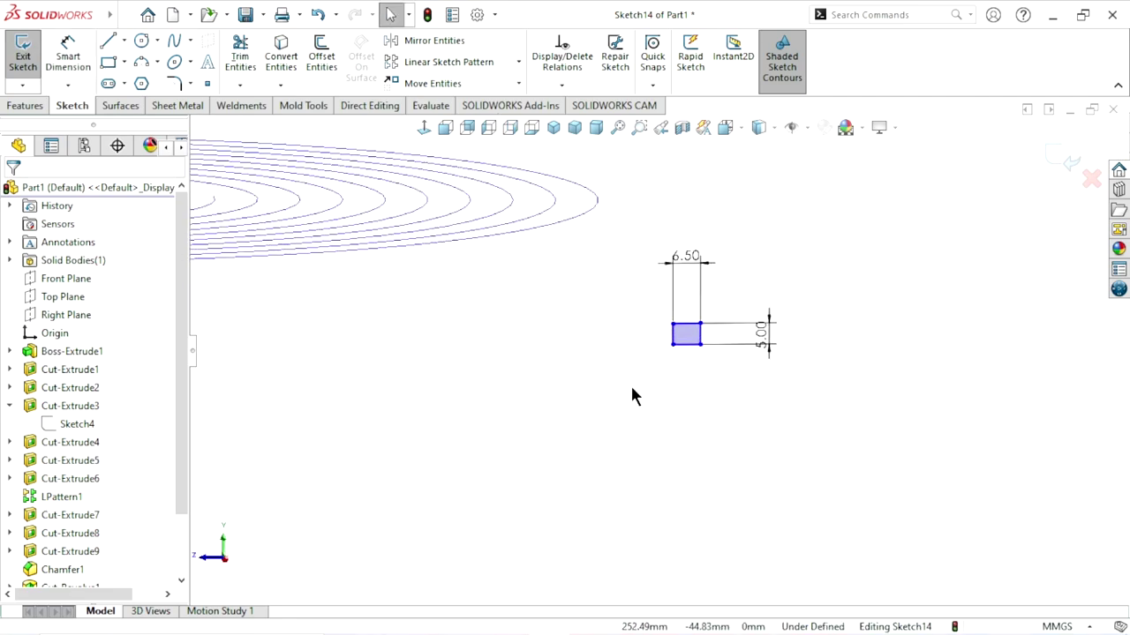
click(688, 346)
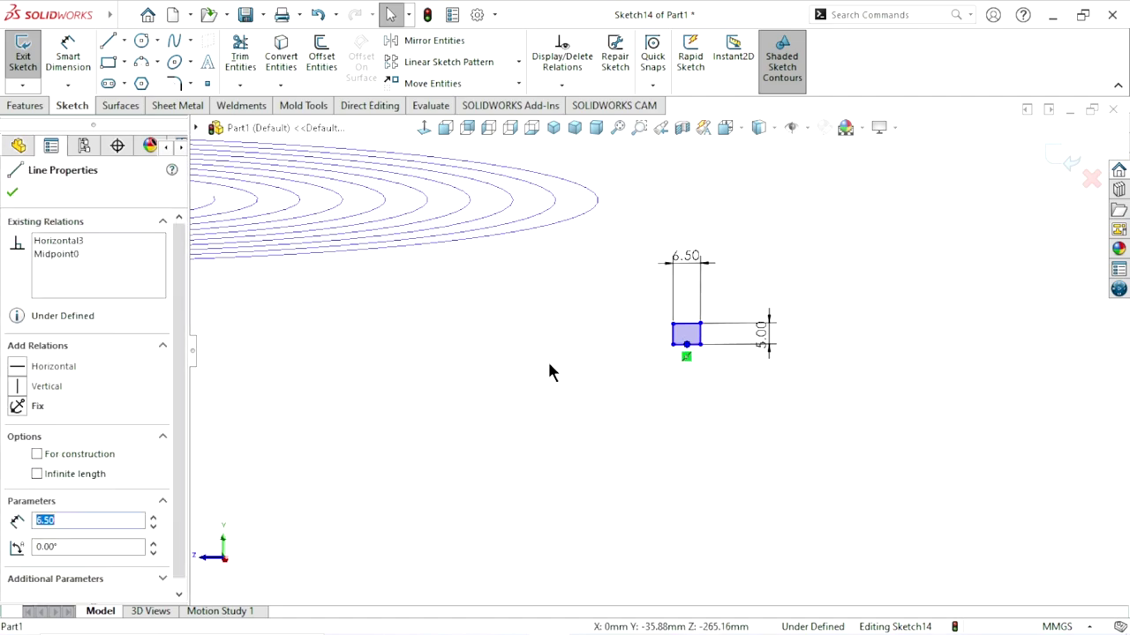
ctrl+click(512, 244)
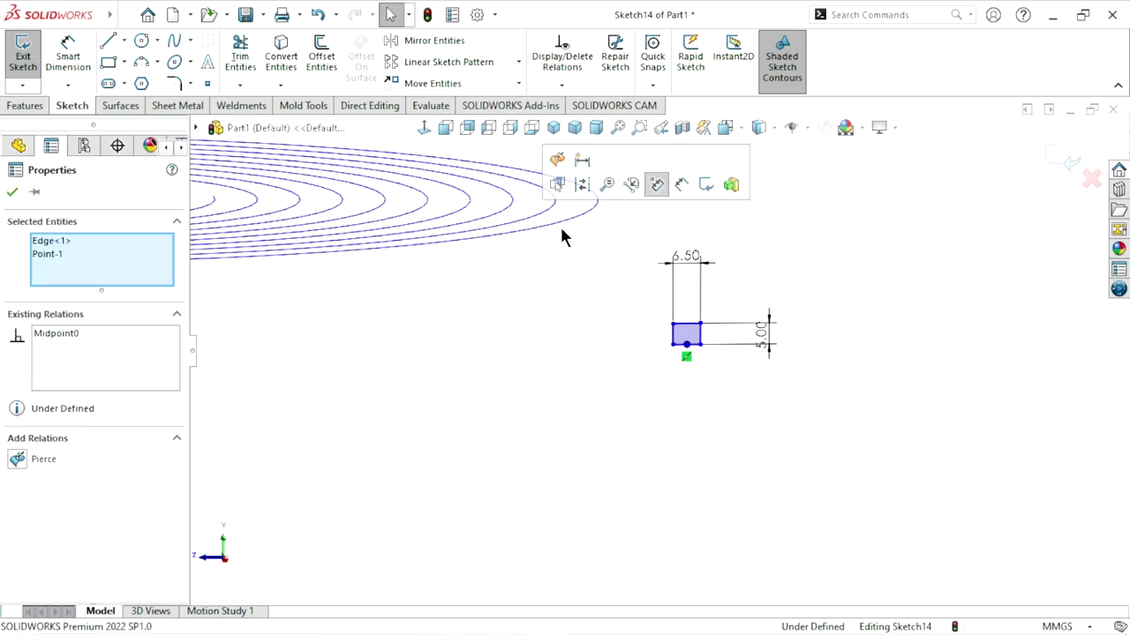
click(566, 165)
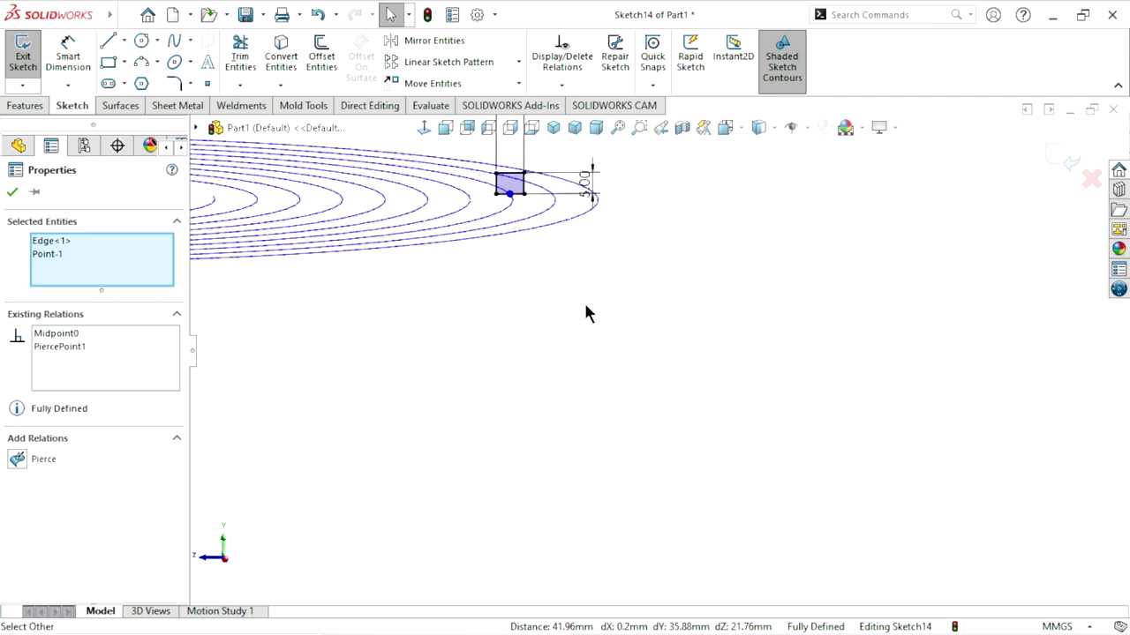
scroll(617, 282, down, 2)
click(636, 348)
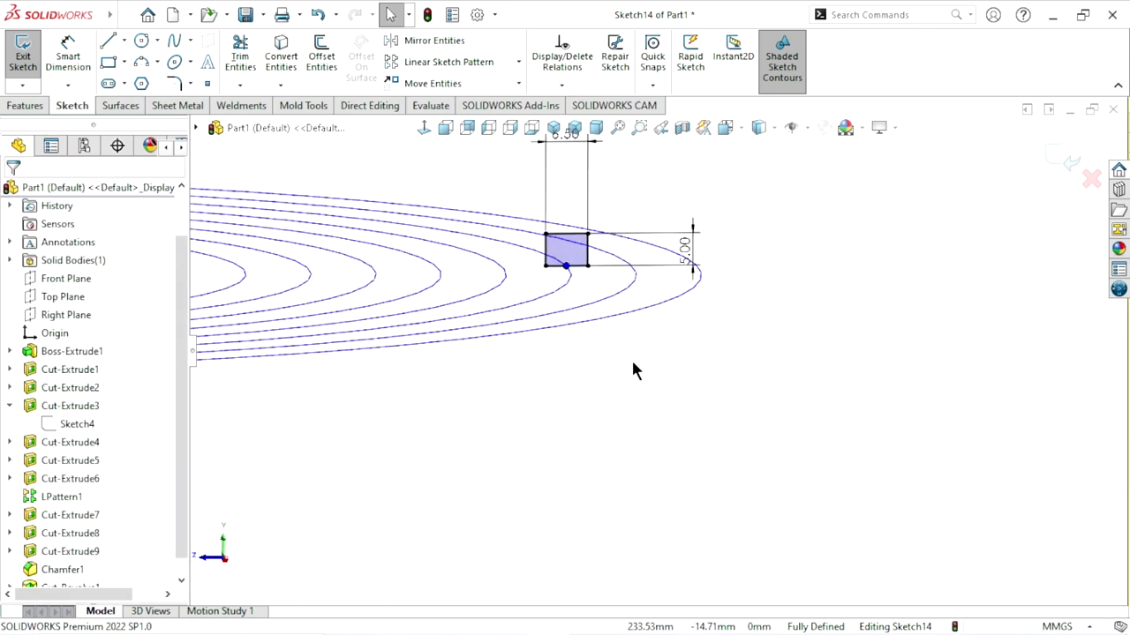
scroll(618, 362, up, 2)
scroll(537, 368, up, 2)
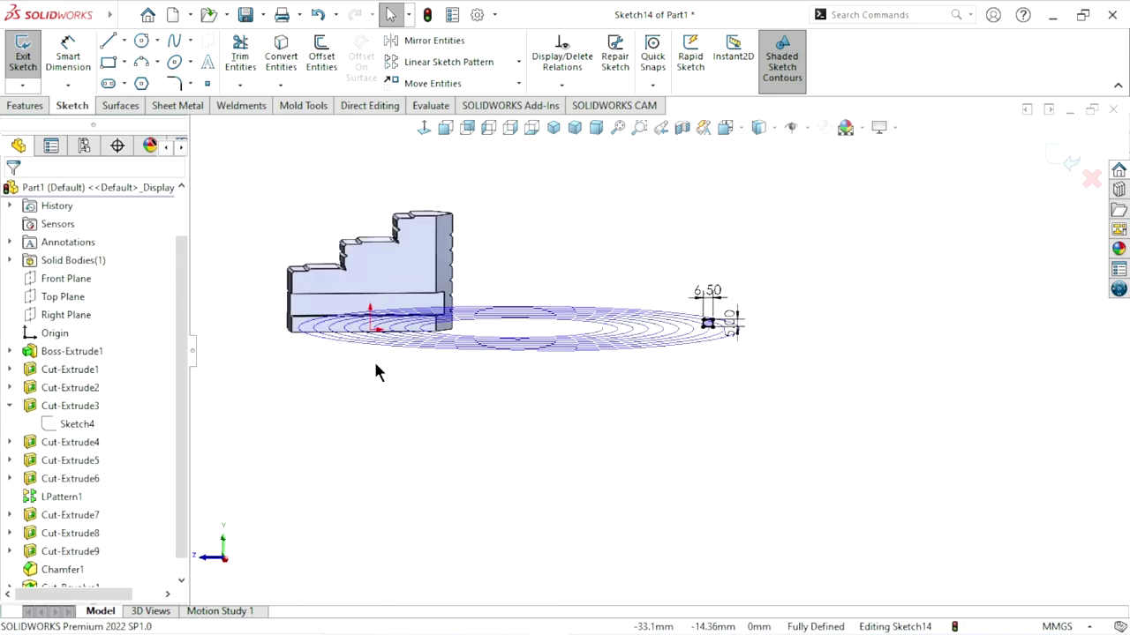
middle_drag(376, 371, 517, 426)
key(f)
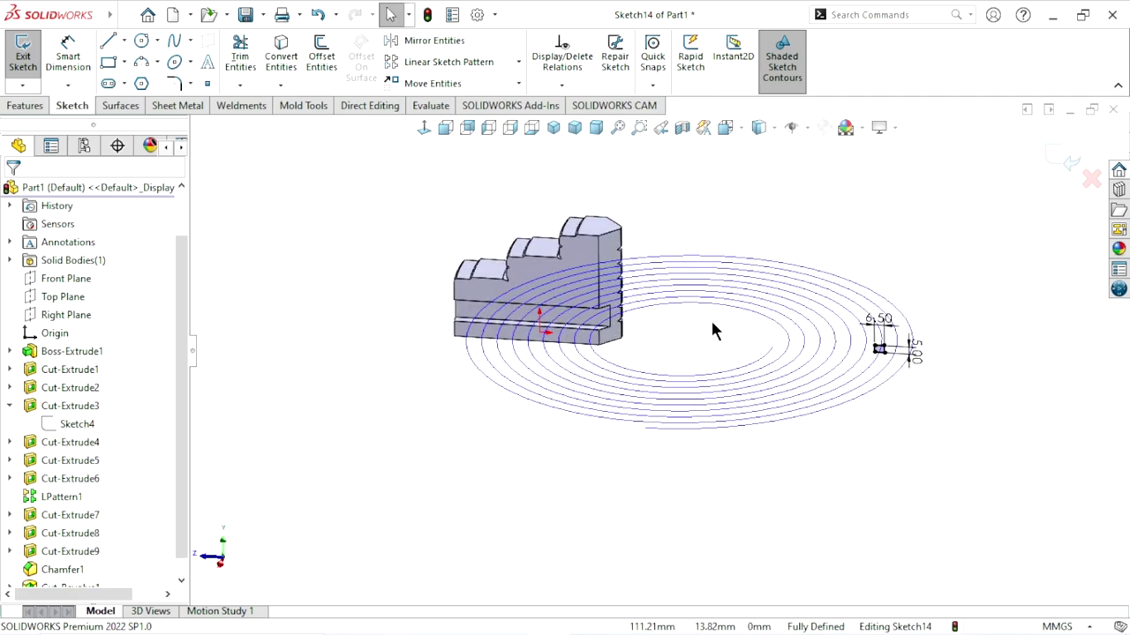
click(1062, 159)
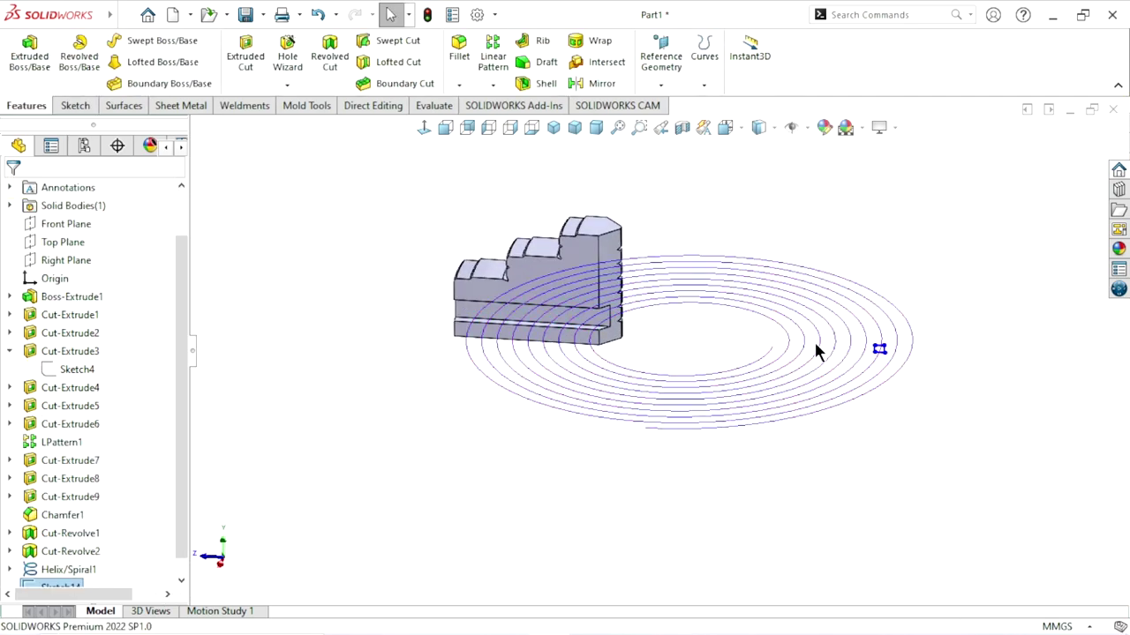
Step: Create a swept cut with Sketch14 as profile and the spiral as path
scroll(814, 339, down, 2)
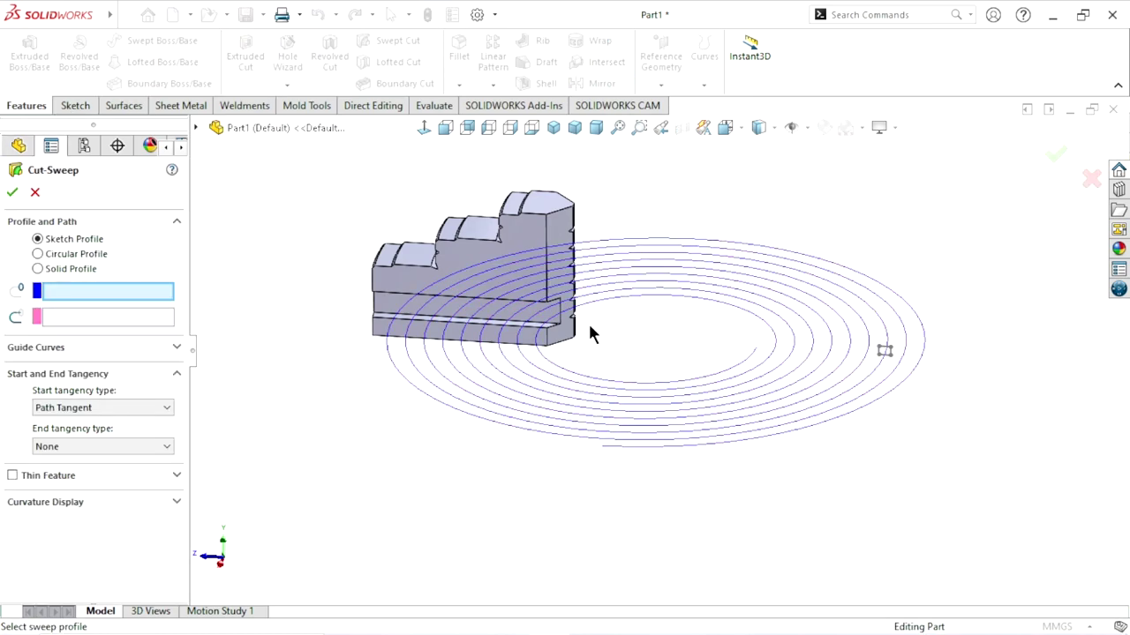
click(887, 351)
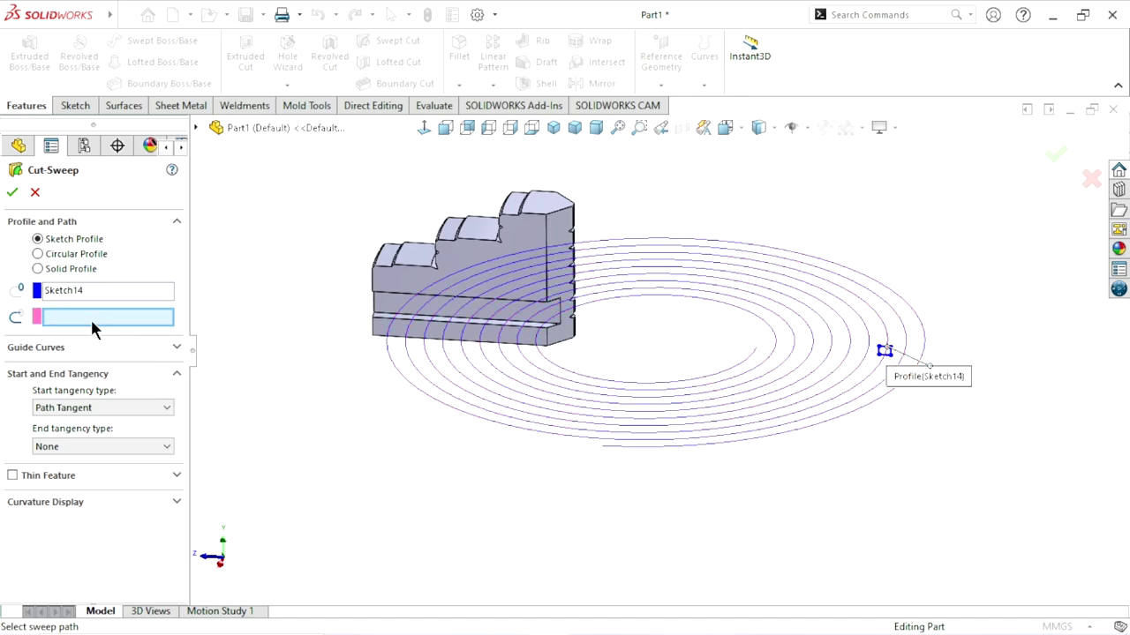
click(739, 371)
mouse_move(429, 423)
middle_down()
mouse_move(467, 454)
mouse_move(439, 522)
mouse_move(450, 406)
mouse_move(524, 434)
mouse_move(550, 462)
mouse_move(517, 471)
mouse_move(527, 456)
middle_up()
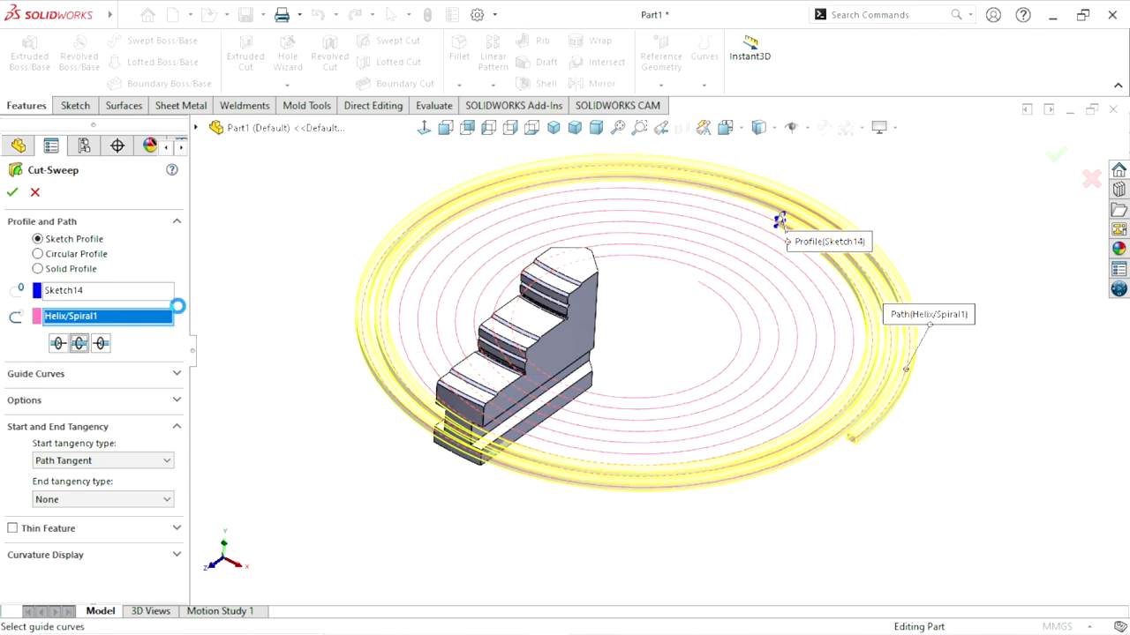
click(14, 194)
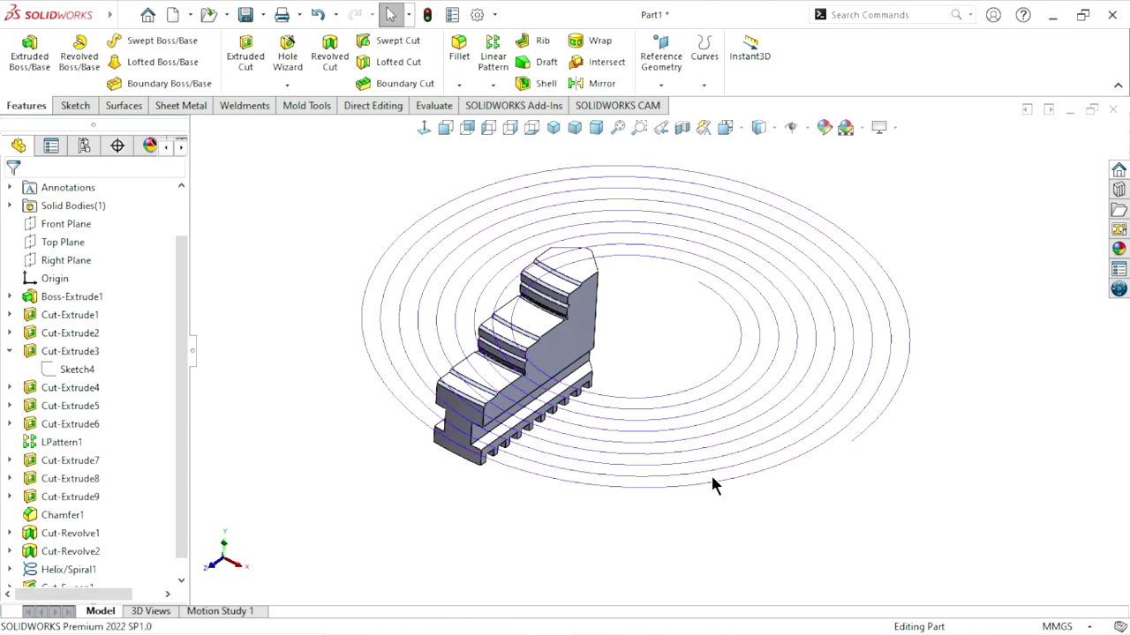
Step: Hide the spiral curve and inspect the grooved underside and jaw end
middle_drag(776, 411, 711, 474)
scroll(719, 450, up, 5)
scroll(755, 393, down, 3)
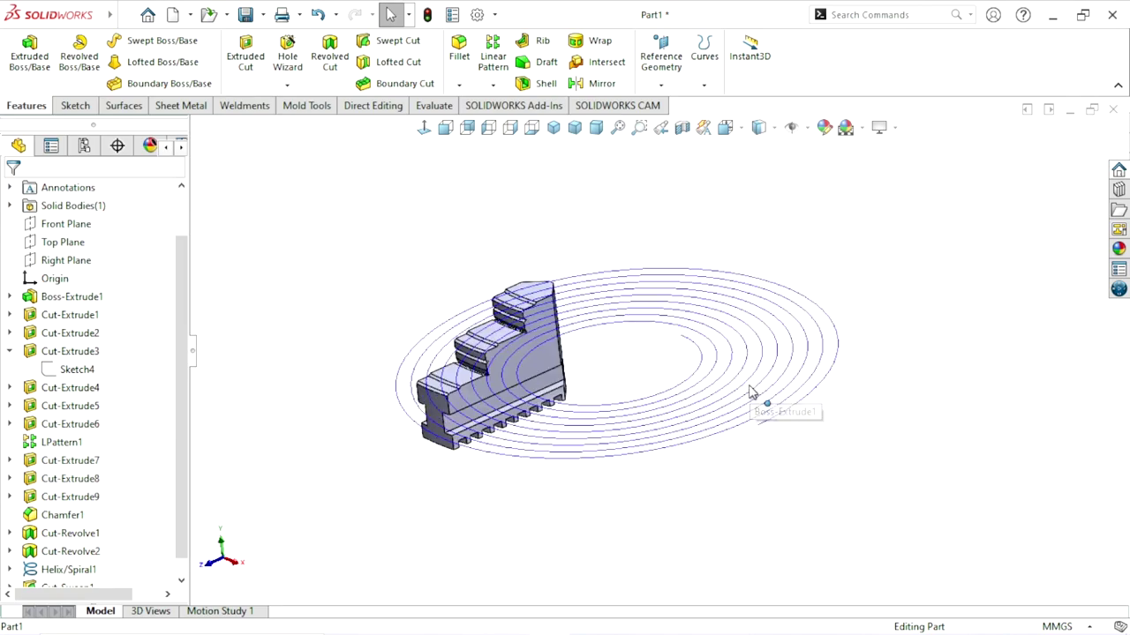
mouse_move(769, 404)
middle_down()
mouse_move(708, 330)
mouse_move(800, 365)
middle_up()
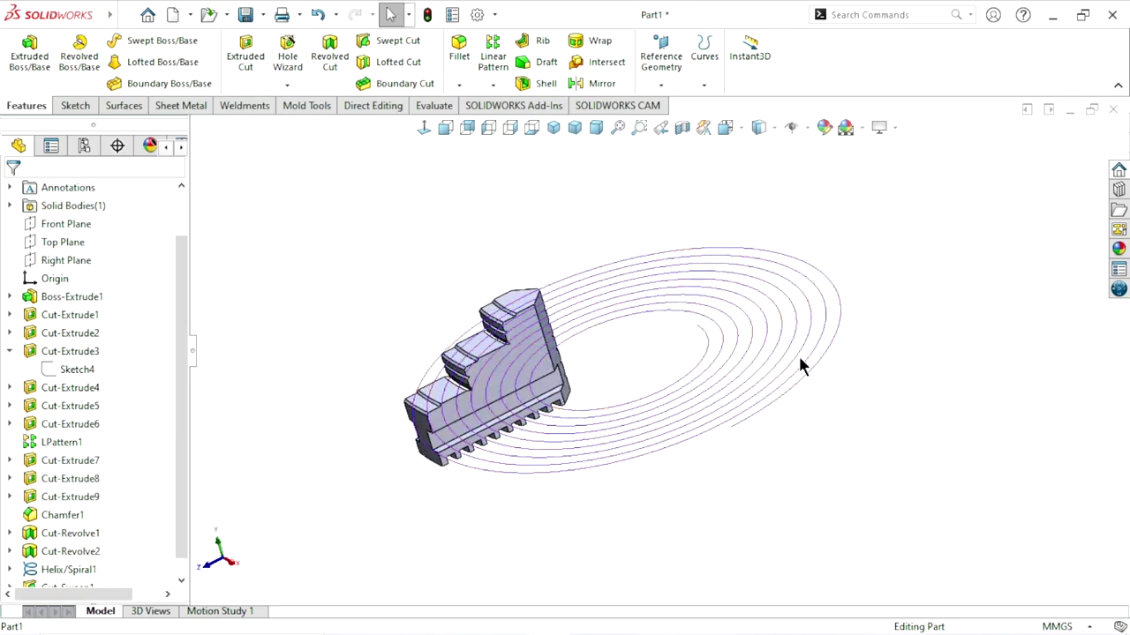
click(798, 366)
click(868, 307)
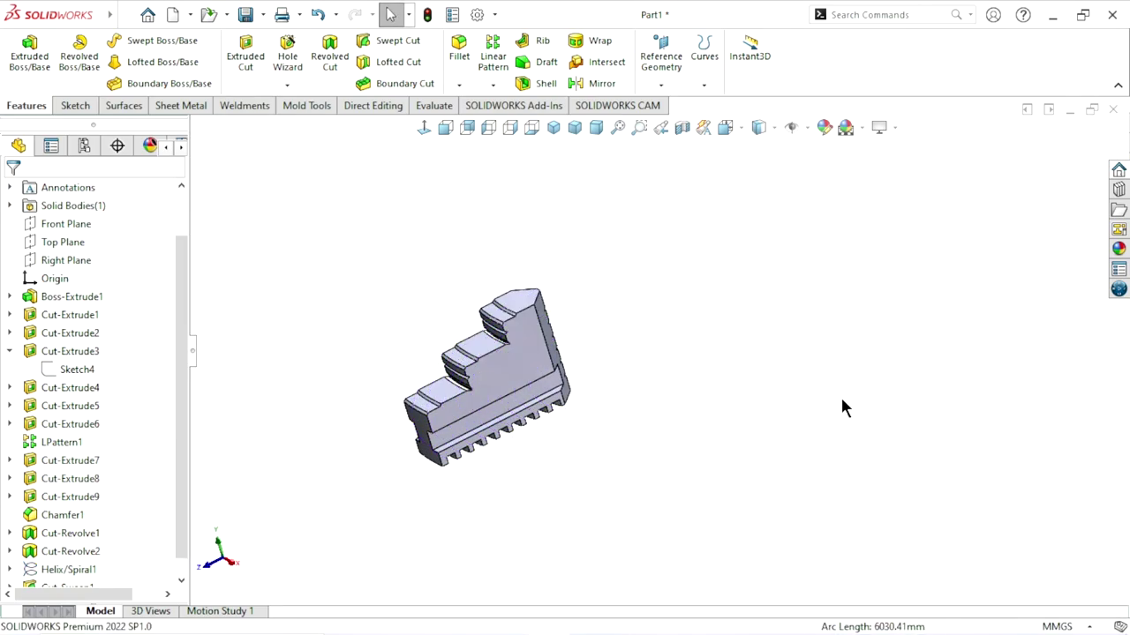
mouse_move(509, 436)
middle_down()
mouse_move(429, 433)
mouse_move(517, 361)
mouse_move(610, 240)
mouse_move(549, 456)
middle_up()
scroll(549, 456, down, 2)
scroll(618, 433, down, 2)
scroll(724, 428, down, 2)
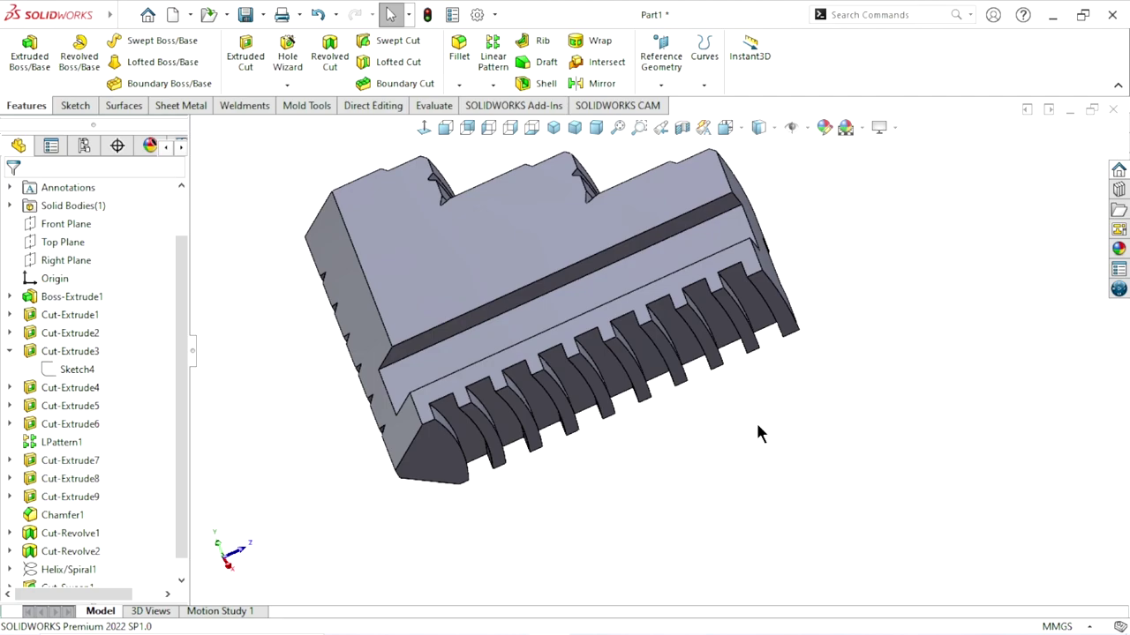
scroll(707, 429, up, 3)
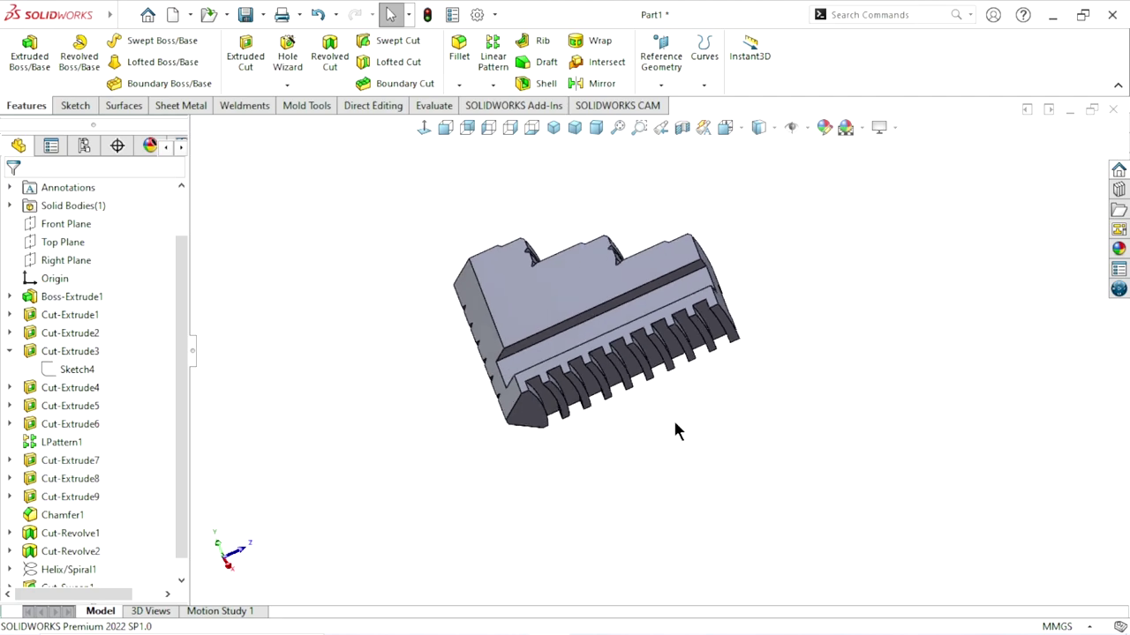
mouse_move(676, 429)
middle_down()
mouse_move(618, 415)
mouse_move(549, 438)
middle_up()
Step: Sketch on the jaw's end face an offset of the bottom groove arc by 3.5 mm
click(509, 422)
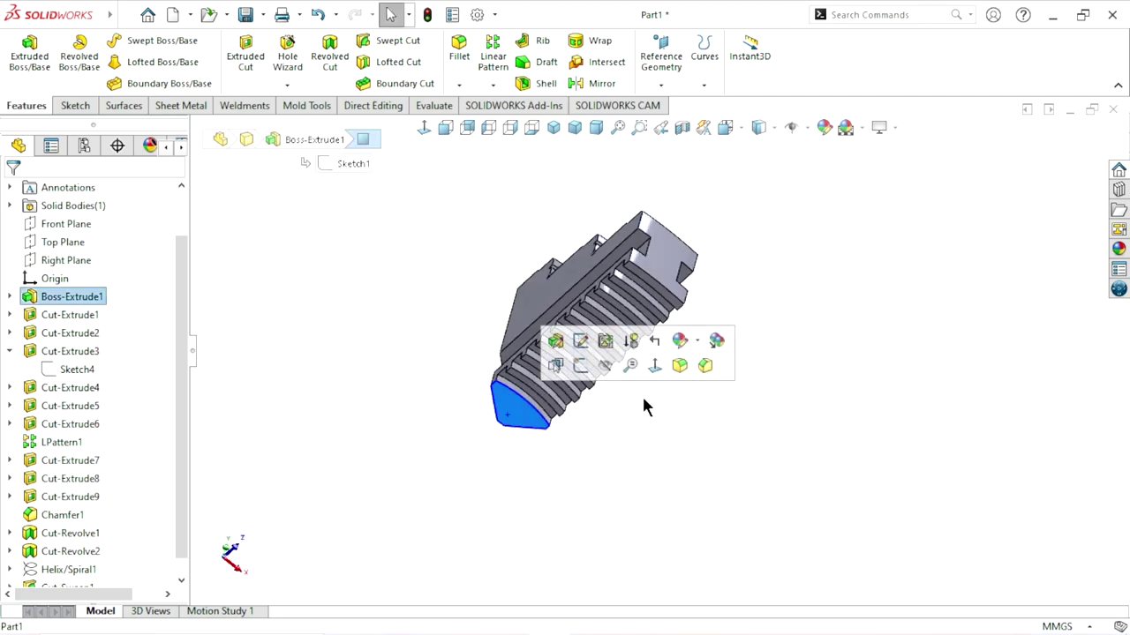
click(578, 368)
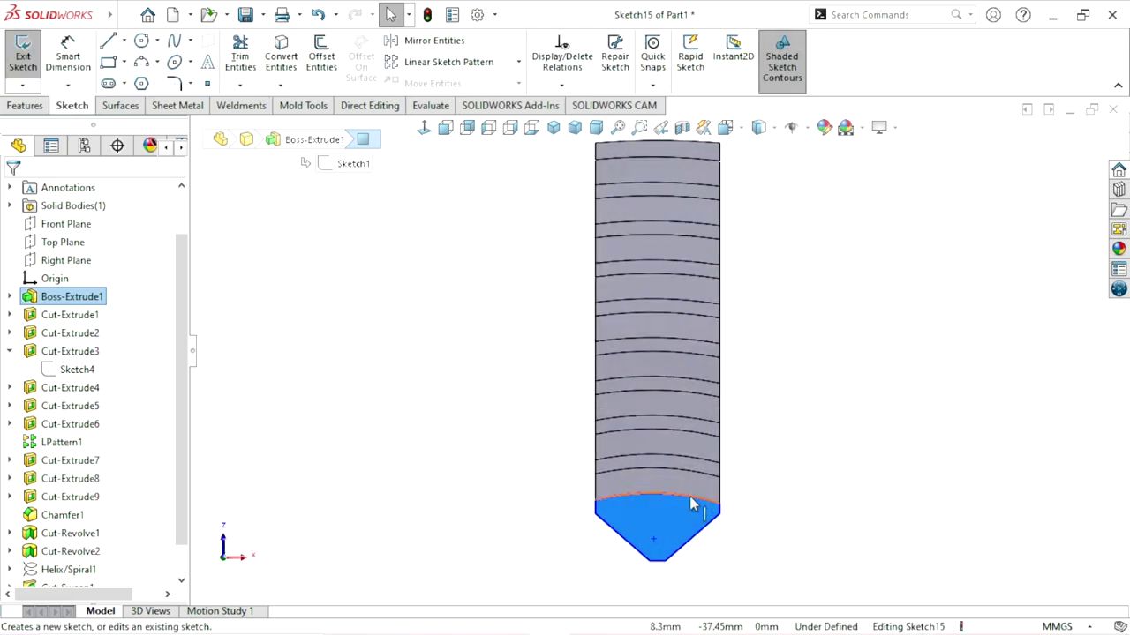
click(549, 331)
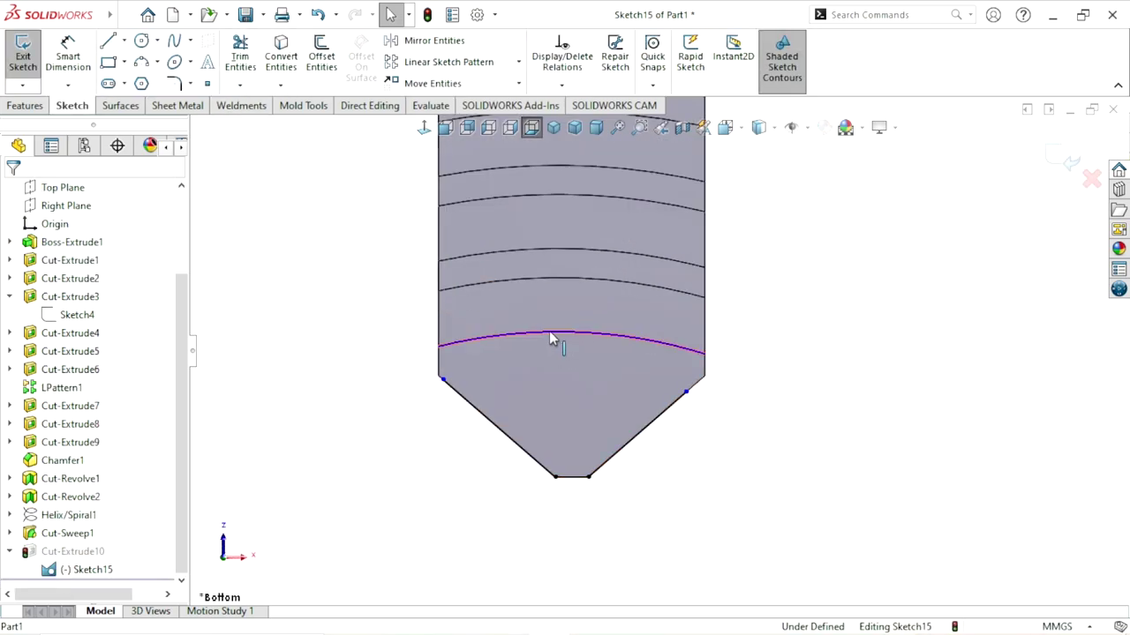
click(321, 57)
text(4.5)
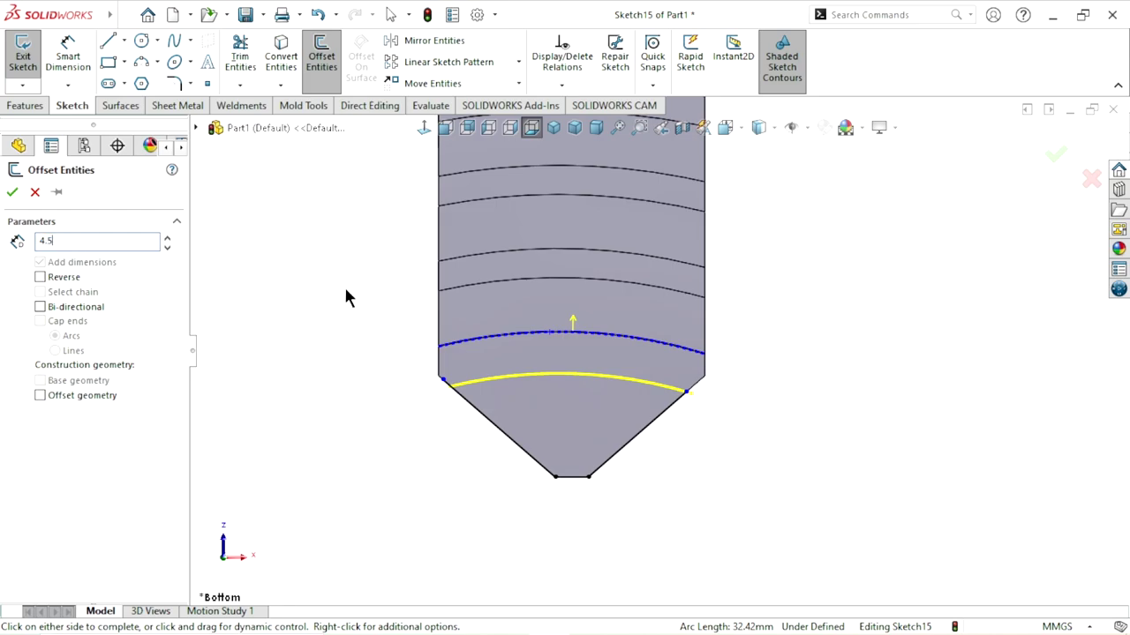
key(Return)
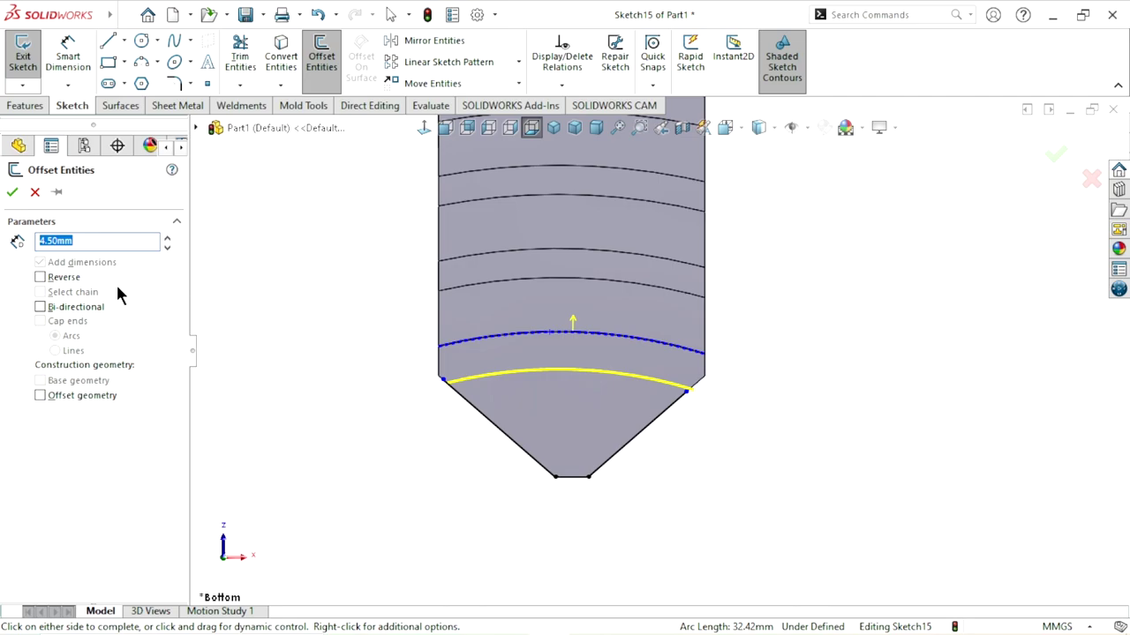
text(4)
key(Return)
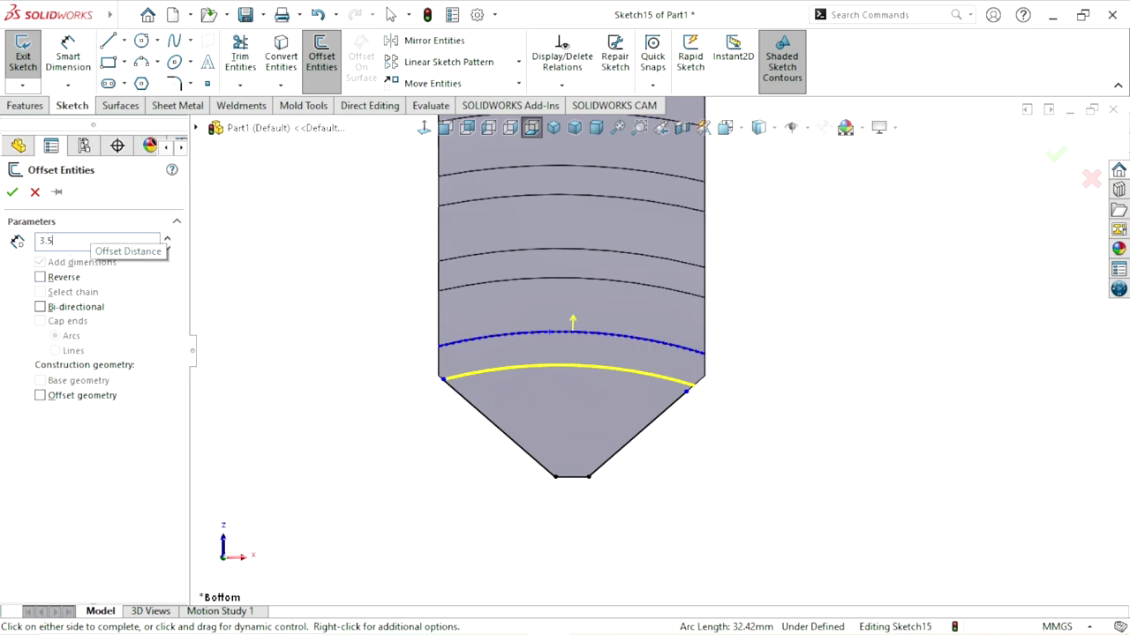
key(Return)
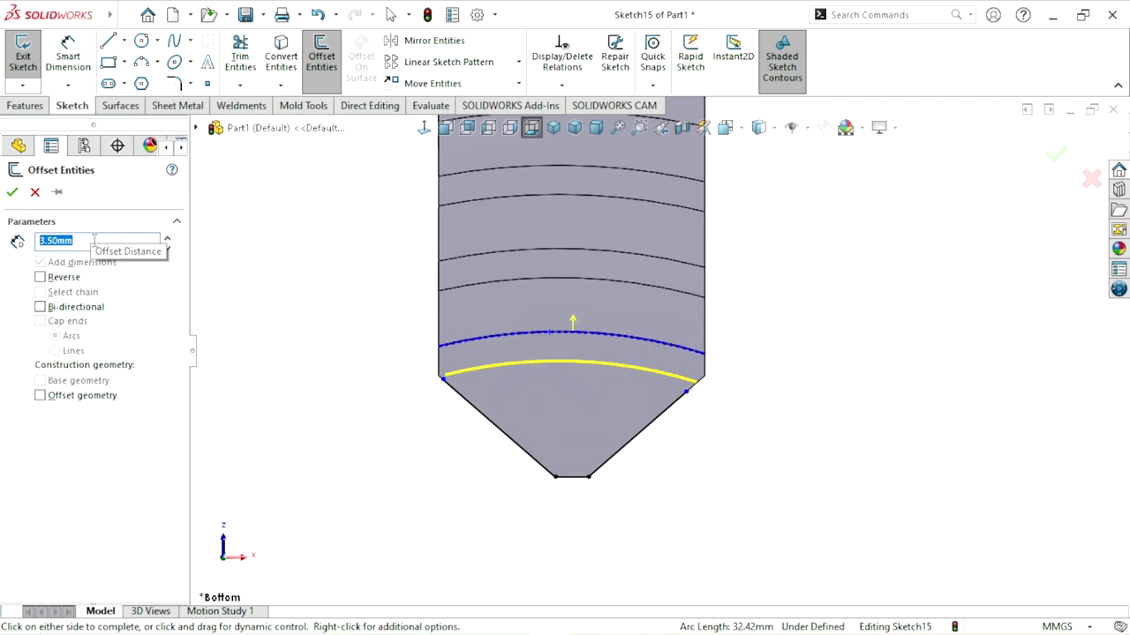
click(12, 191)
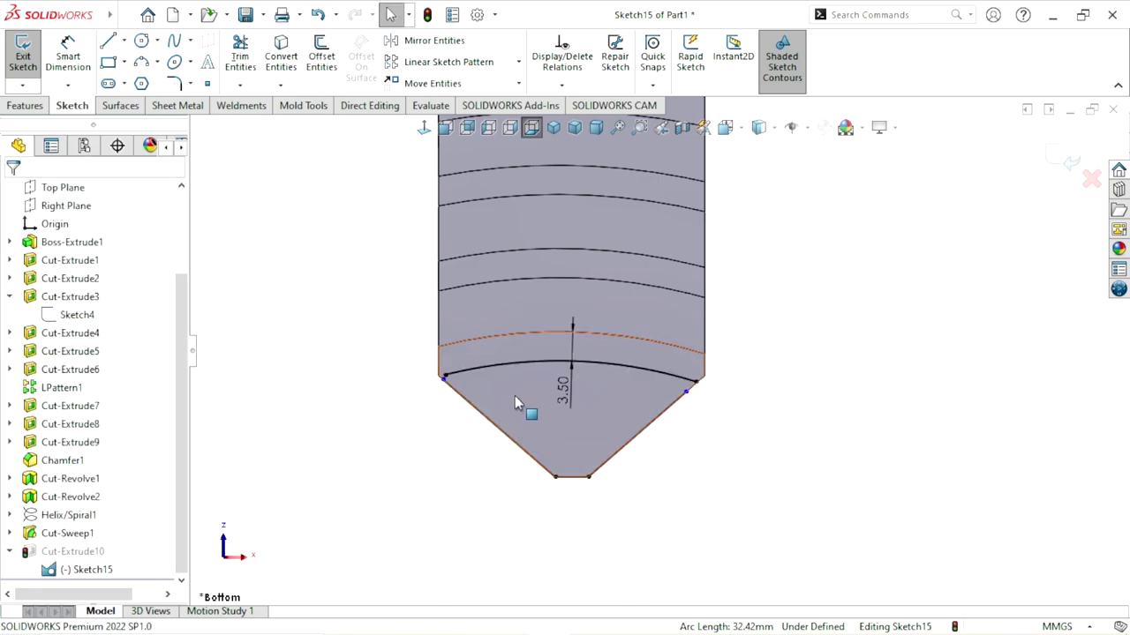
scroll(515, 395, down, 3)
scroll(499, 385, down, 5)
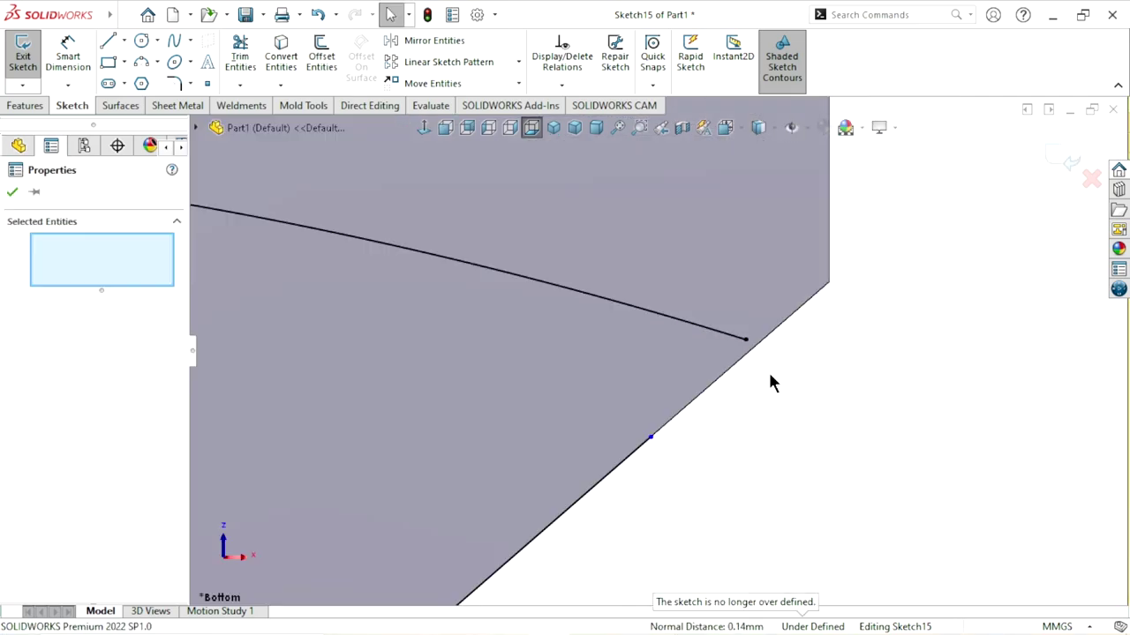
Step: Try extending the offset arc to the slanted edge and dismiss the cannot-extend warning
click(239, 86)
click(247, 125)
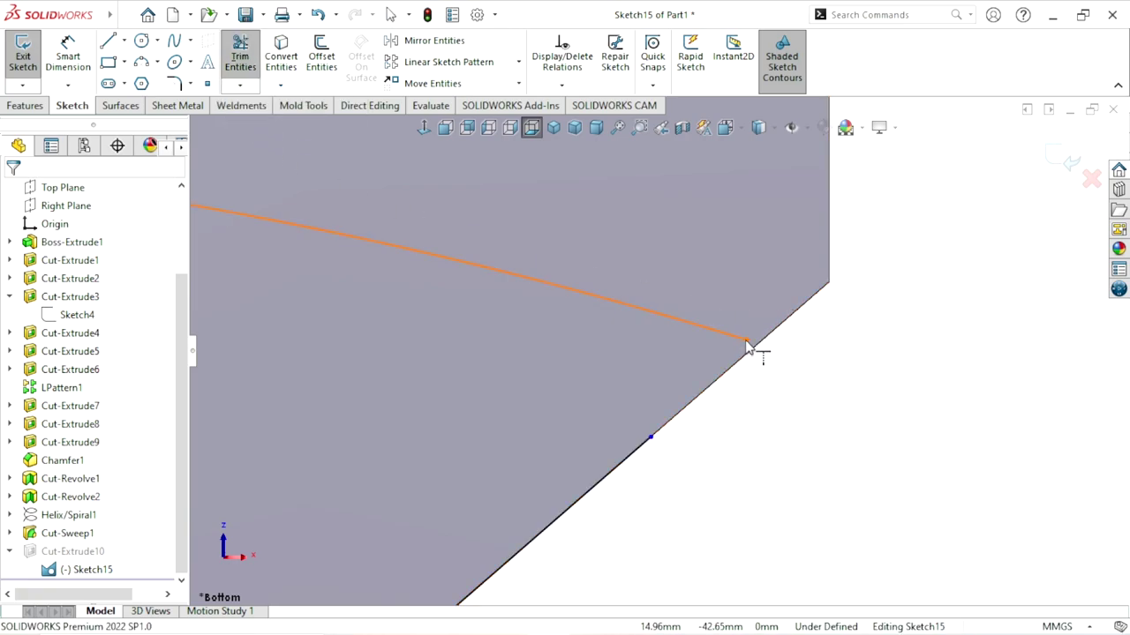
click(749, 347)
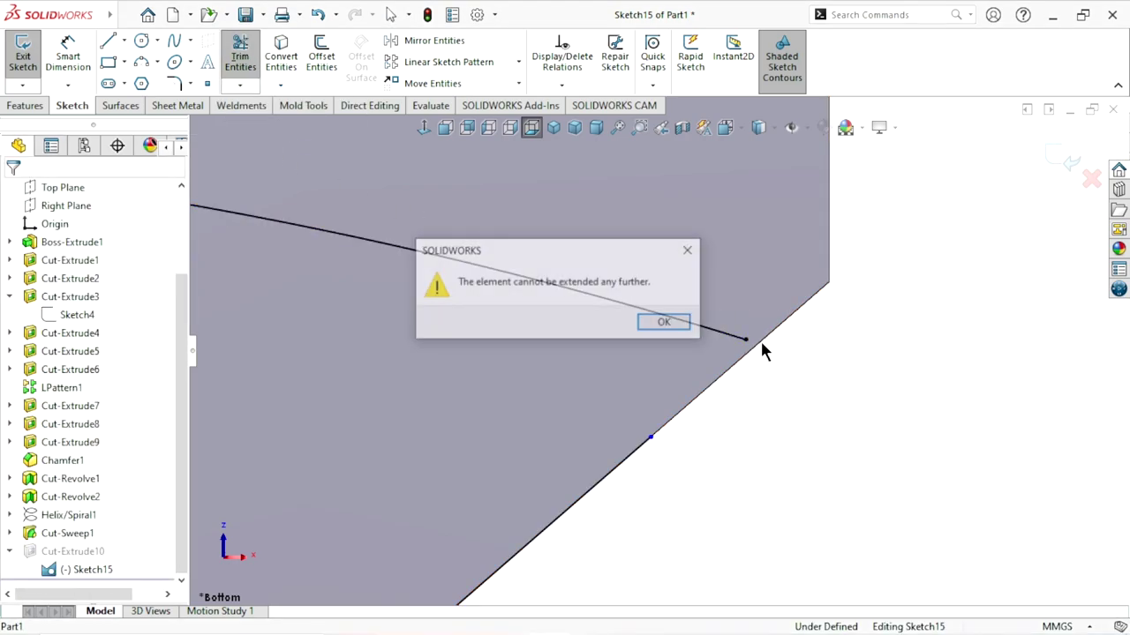
click(665, 324)
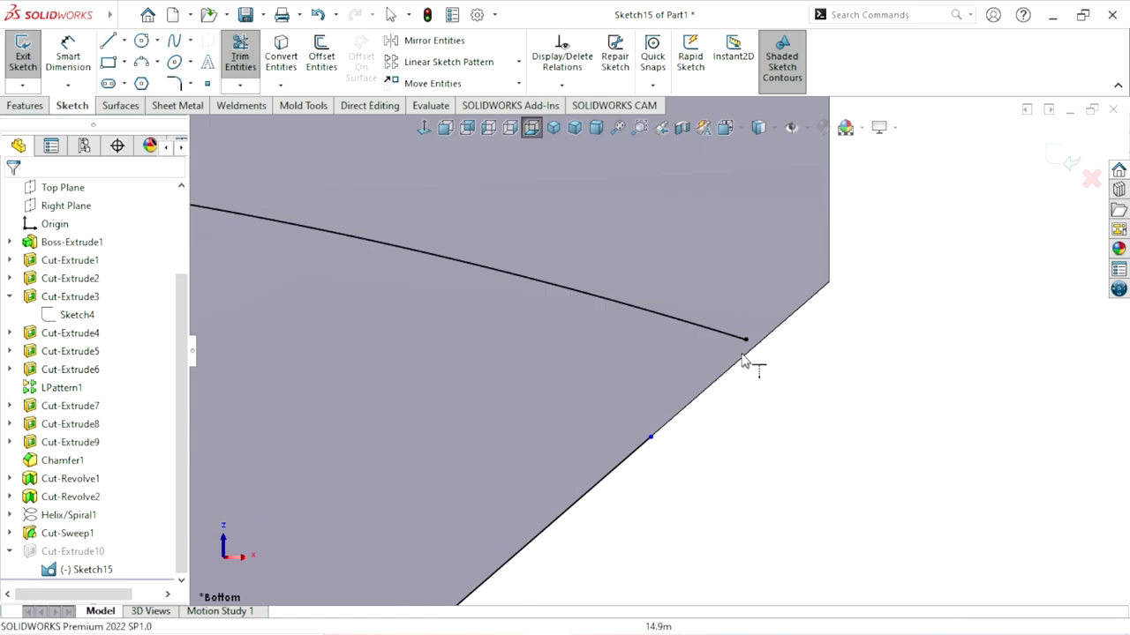
scroll(729, 386, up, 3)
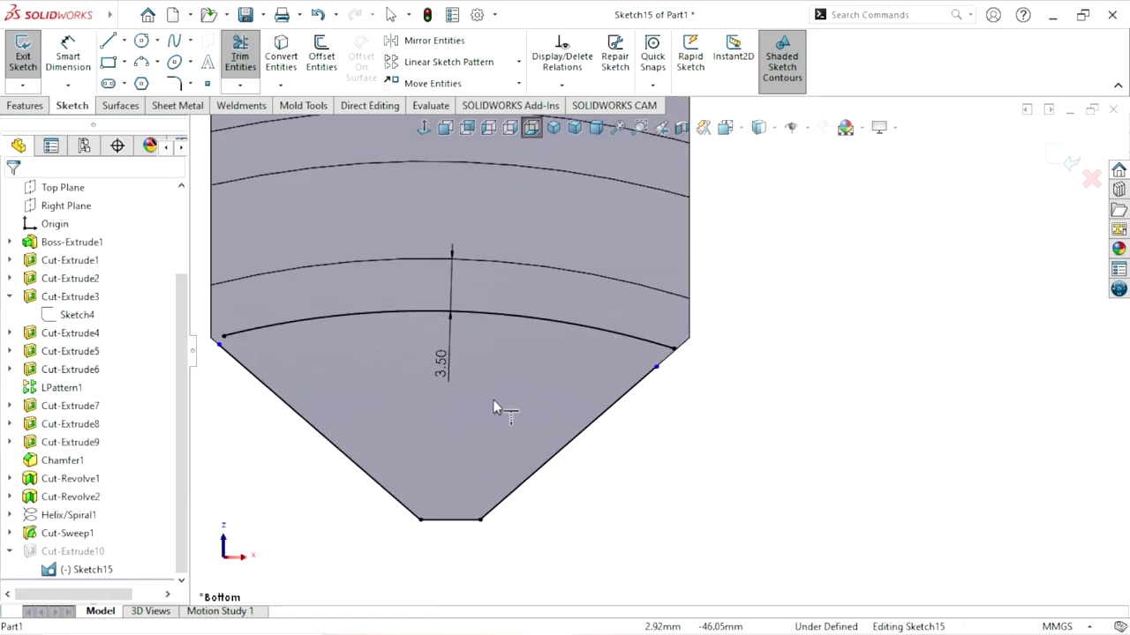
scroll(350, 335, down, 3)
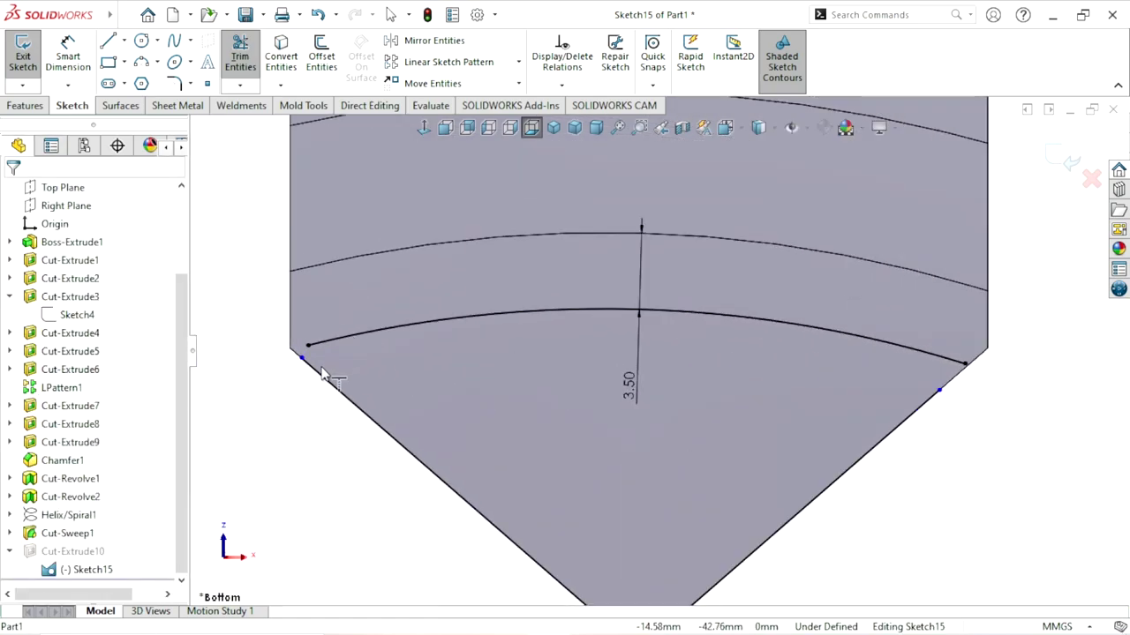
key(Escape)
Step: Delete the 3.50 offset dimension and vertical line, confirming removal of relations
click(635, 391)
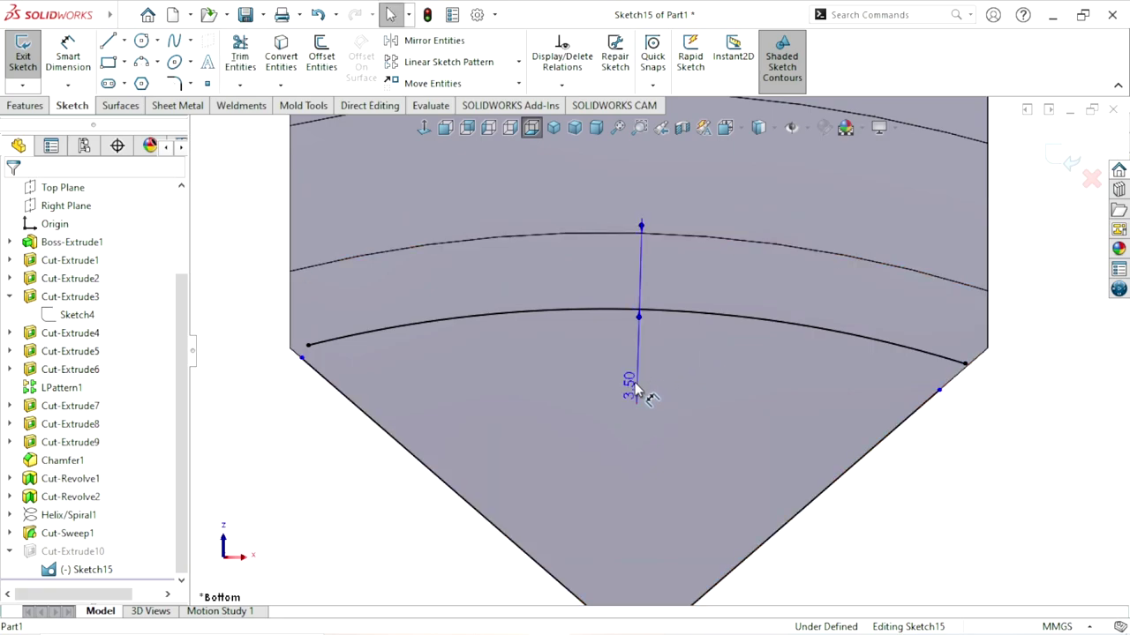
key(Delete)
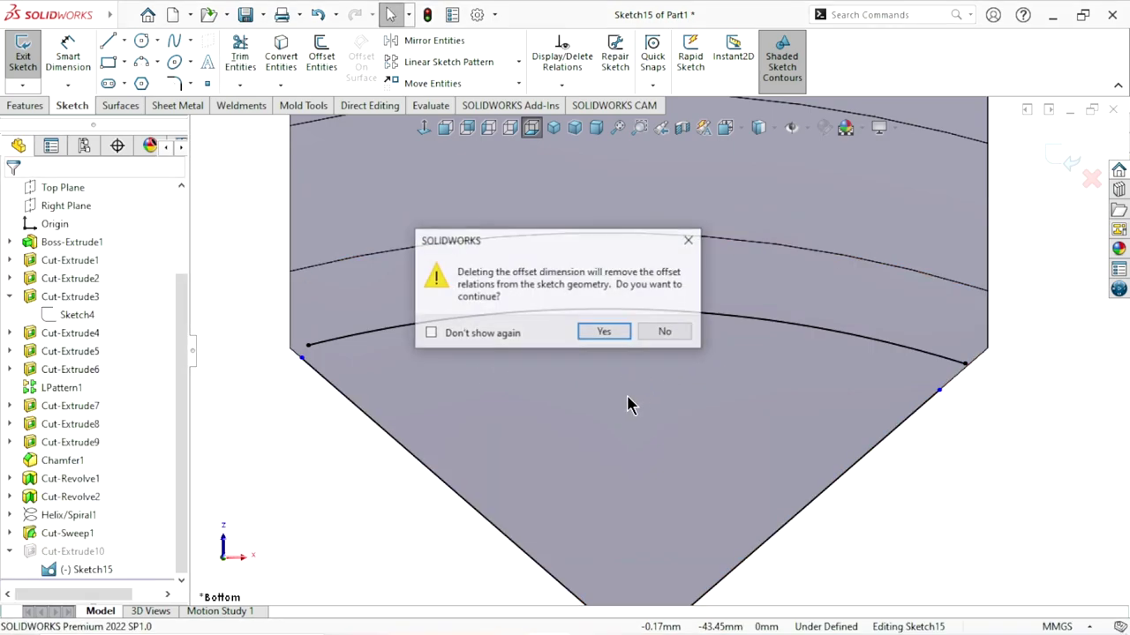
click(595, 332)
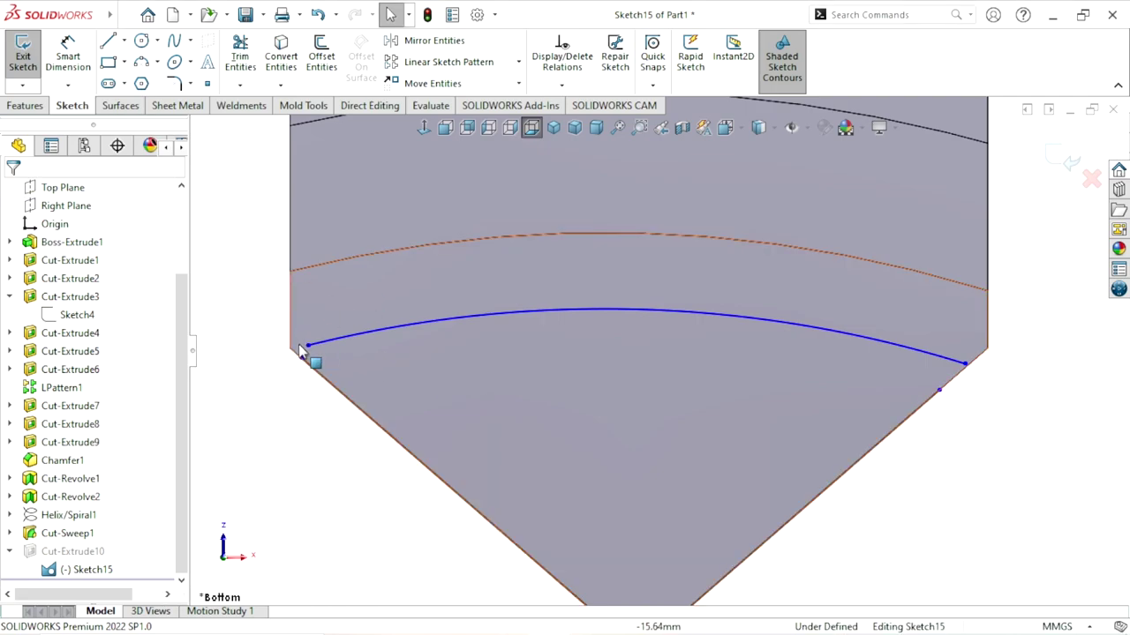
Step: Retry extending the arc's left end to the edge, dismissing the warning
click(243, 81)
click(265, 126)
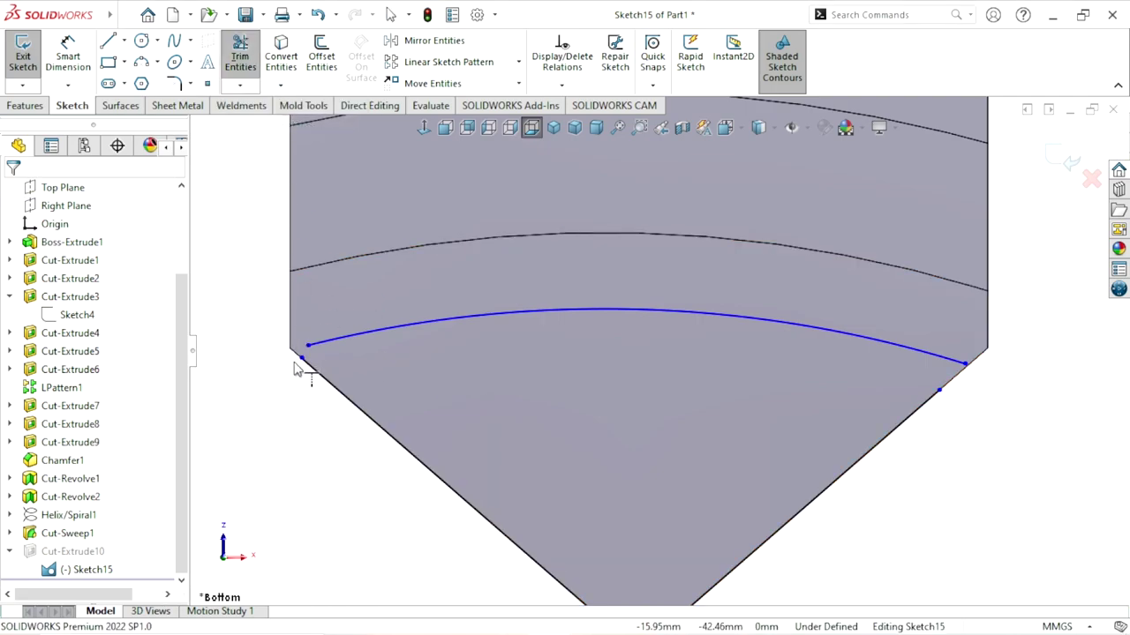
click(309, 351)
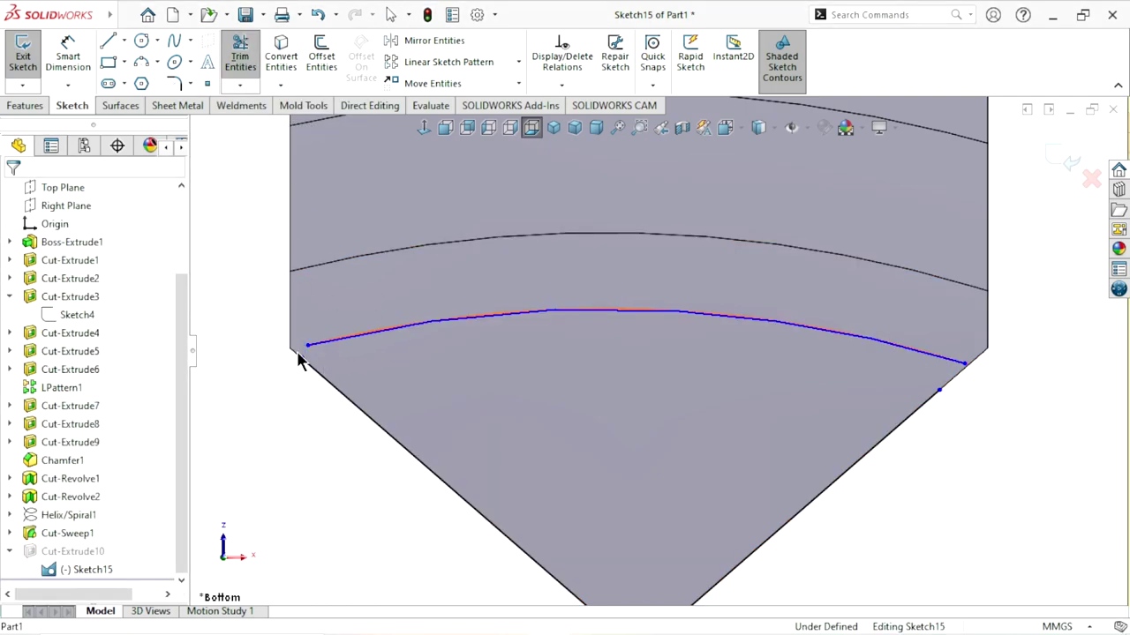
click(658, 328)
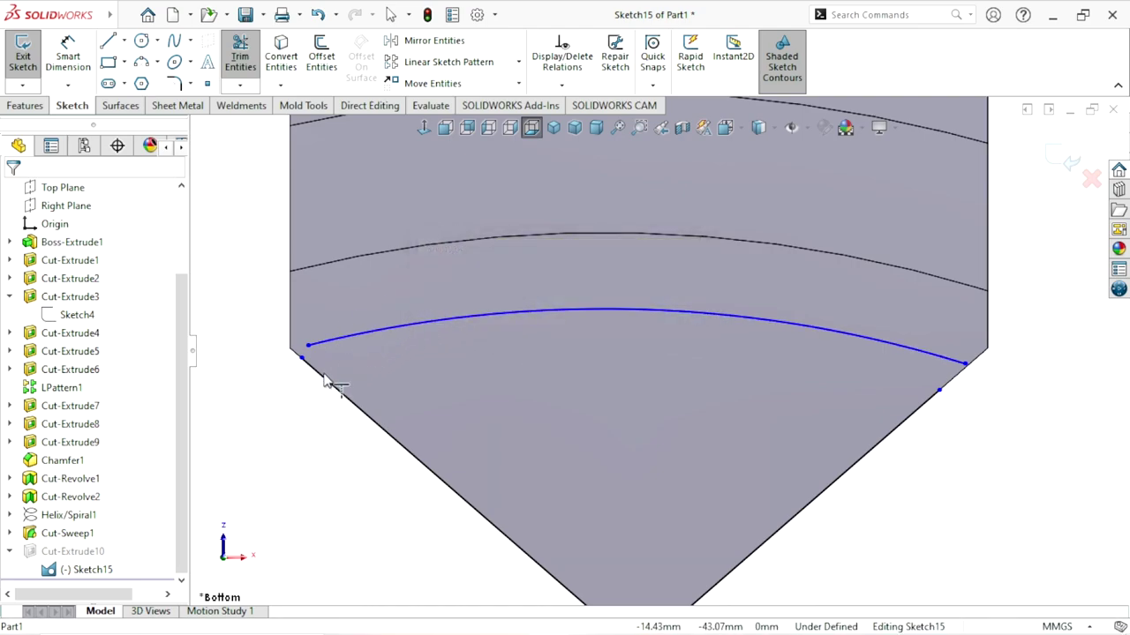
click(306, 352)
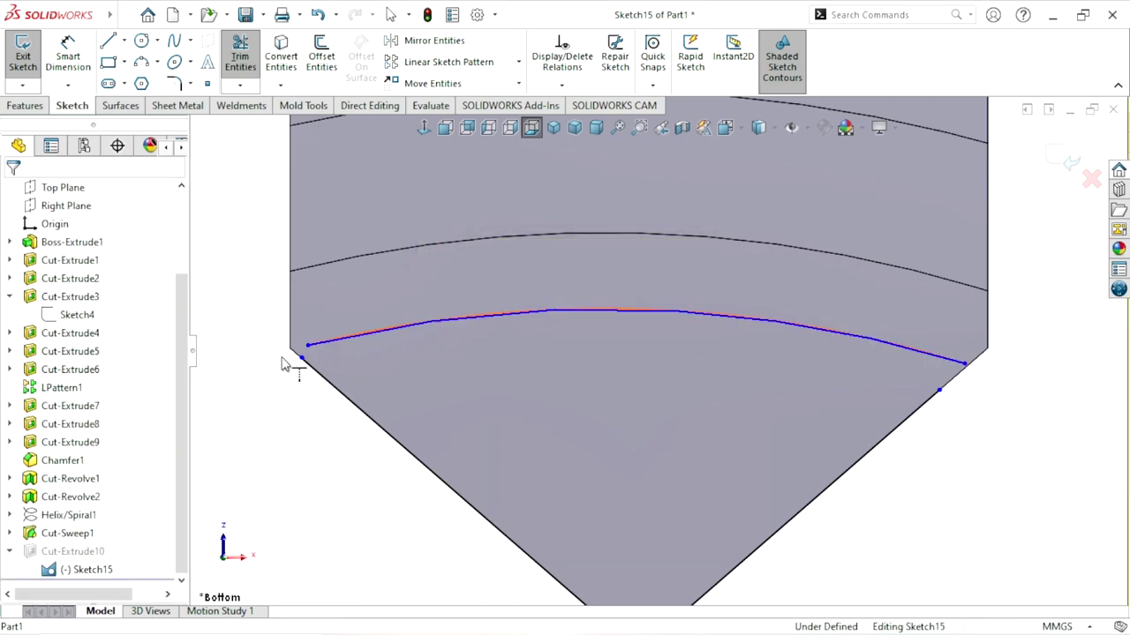
scroll(582, 351, down, 3)
scroll(652, 389, up, 2)
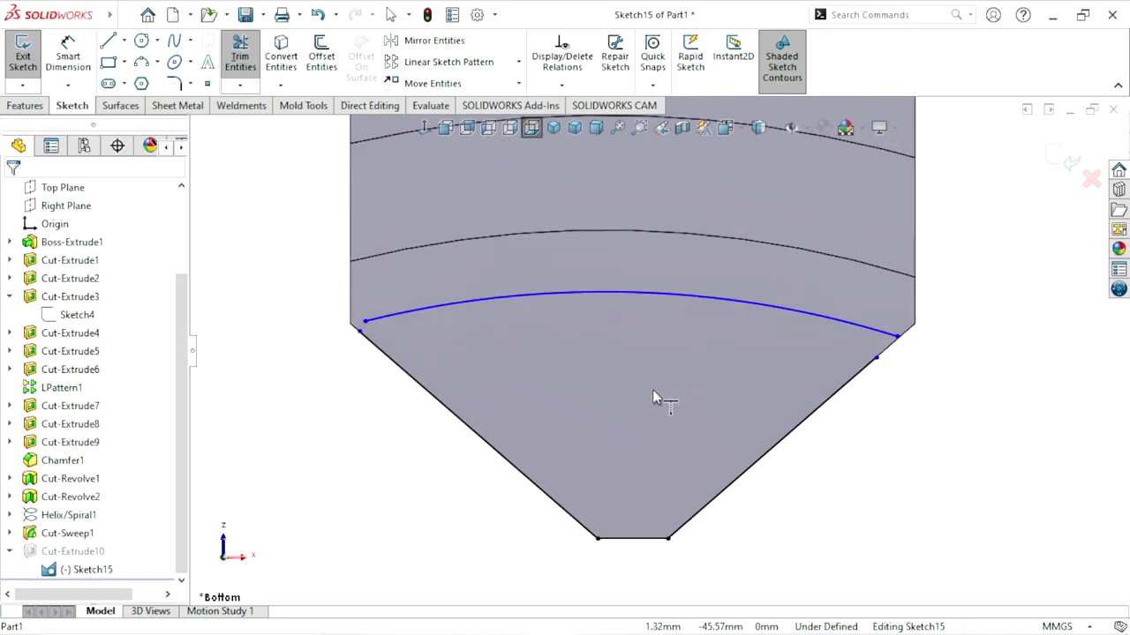
scroll(374, 300, up, 2)
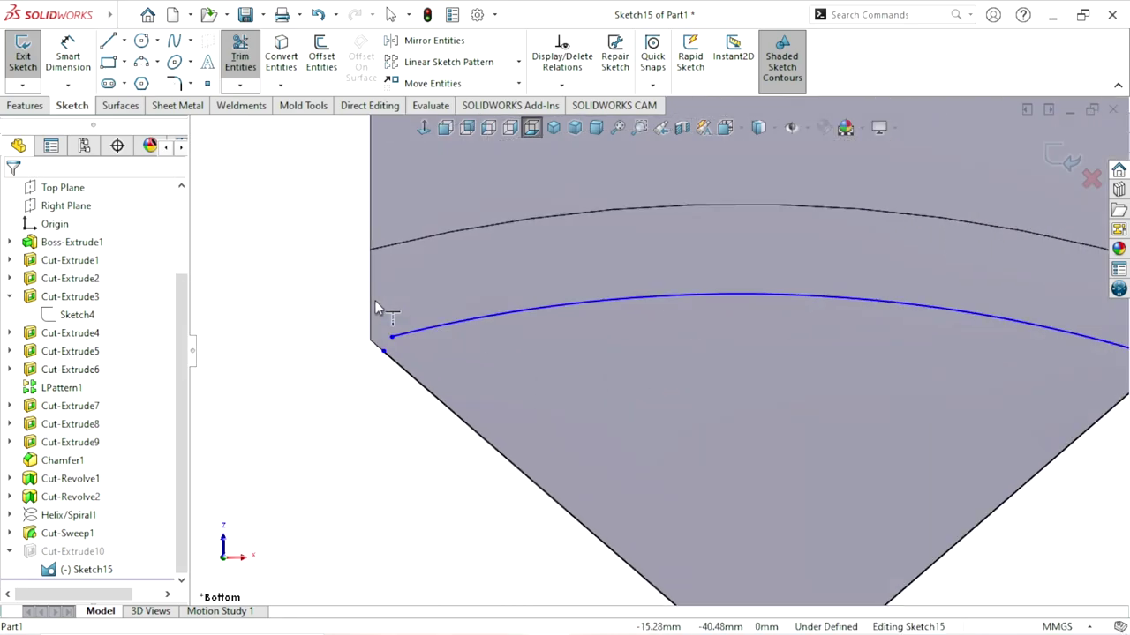
click(391, 345)
click(369, 355)
scroll(420, 387, down, 3)
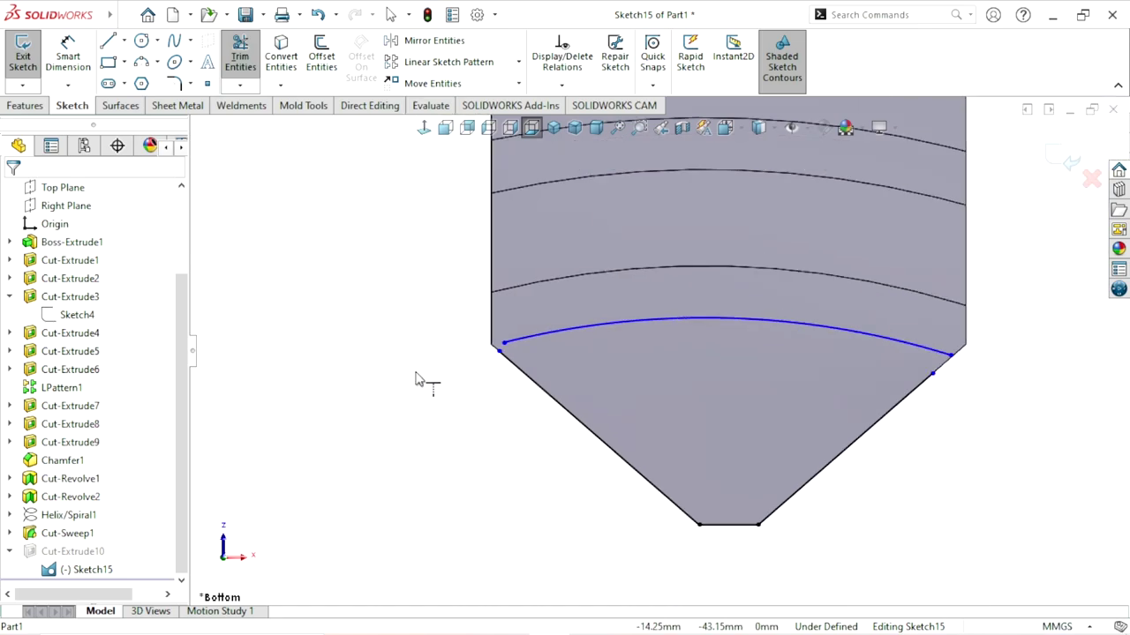
scroll(815, 358, up, 2)
scroll(770, 327, up, 2)
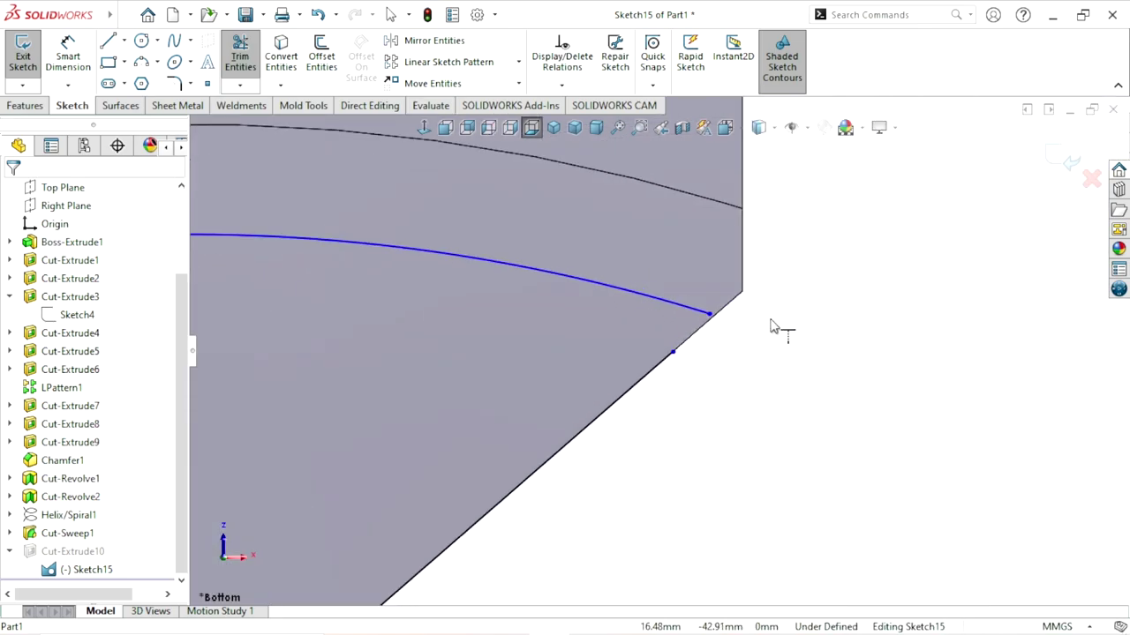
Step: Retry extending the arc's right end, then exit the tool leaving the arc unextended
click(709, 316)
click(665, 324)
click(725, 318)
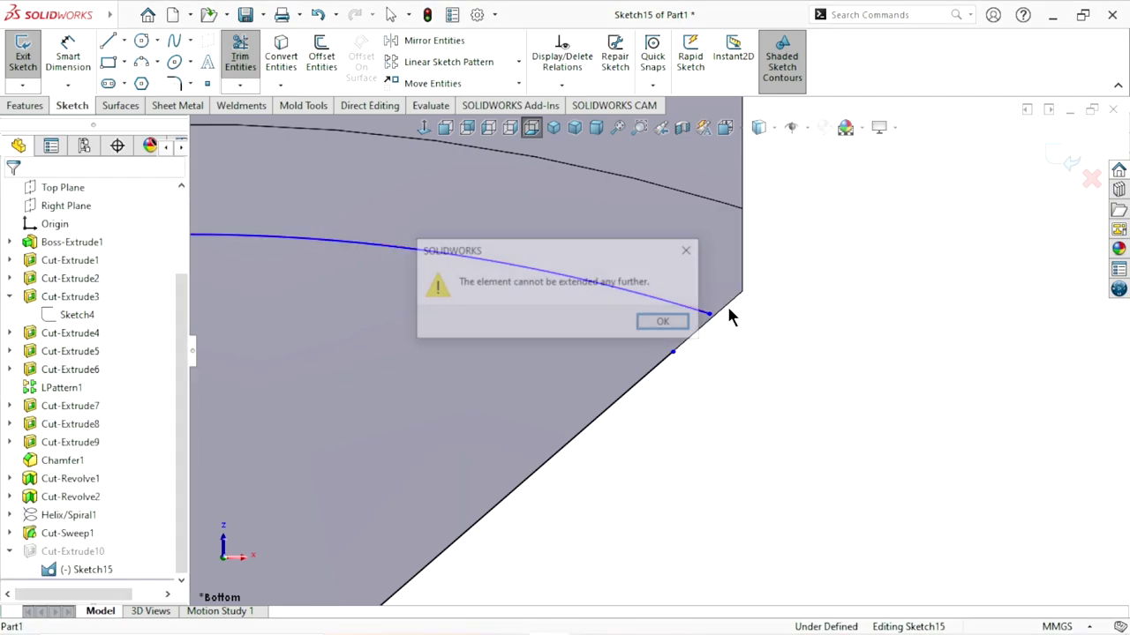
click(685, 323)
scroll(695, 345, up, 3)
scroll(406, 318, down, 2)
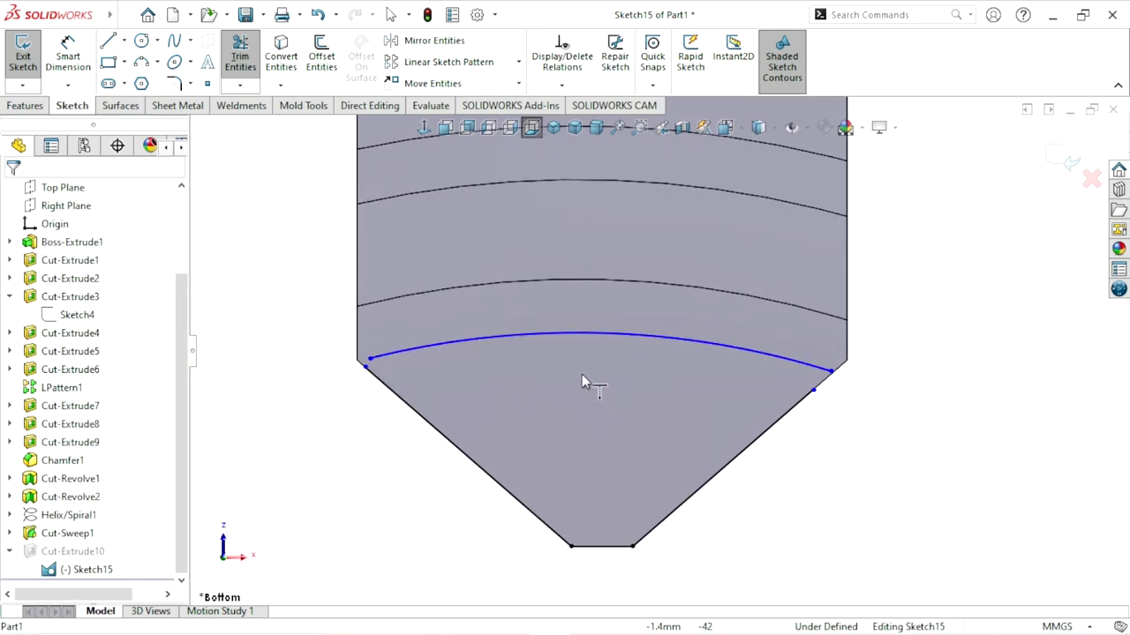
scroll(591, 367, up, 2)
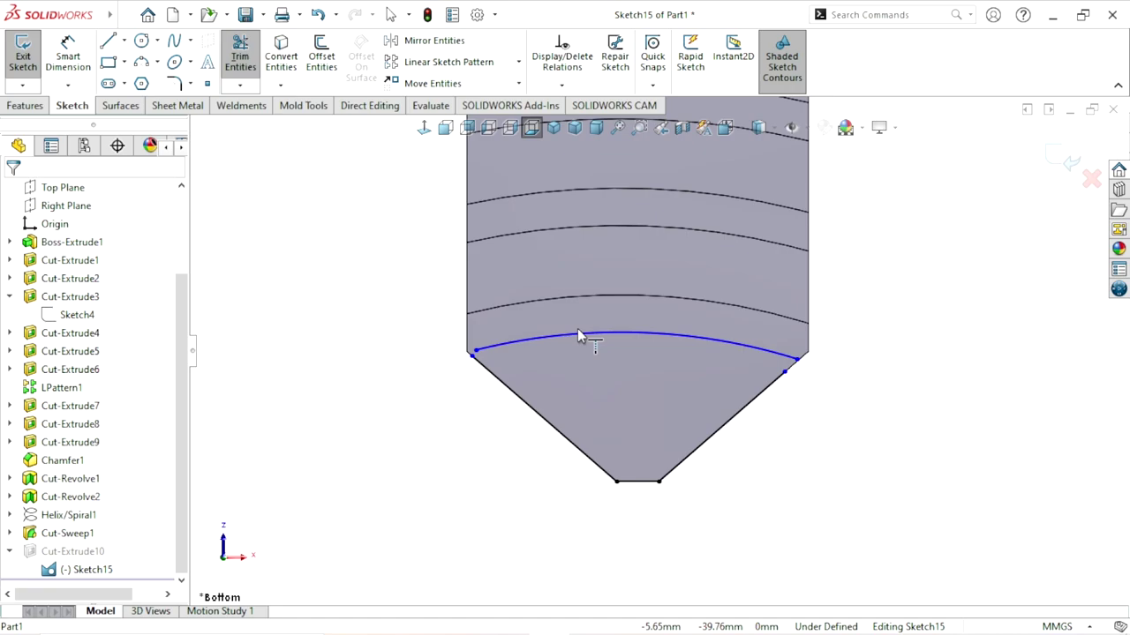
key(Escape)
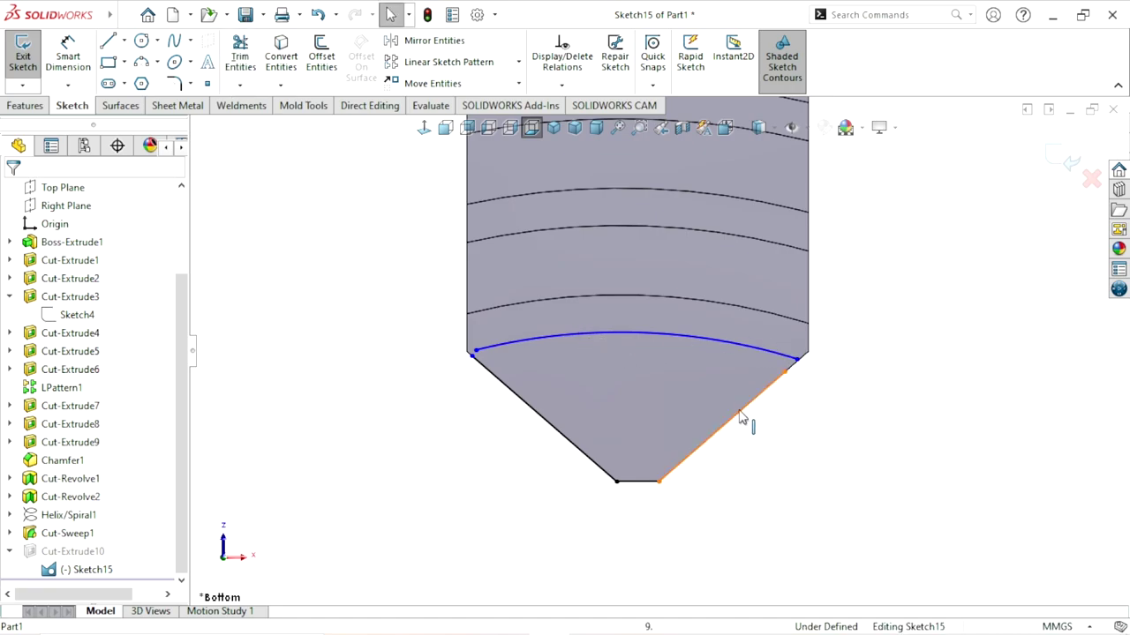
scroll(789, 382, down, 3)
scroll(648, 388, up, 1)
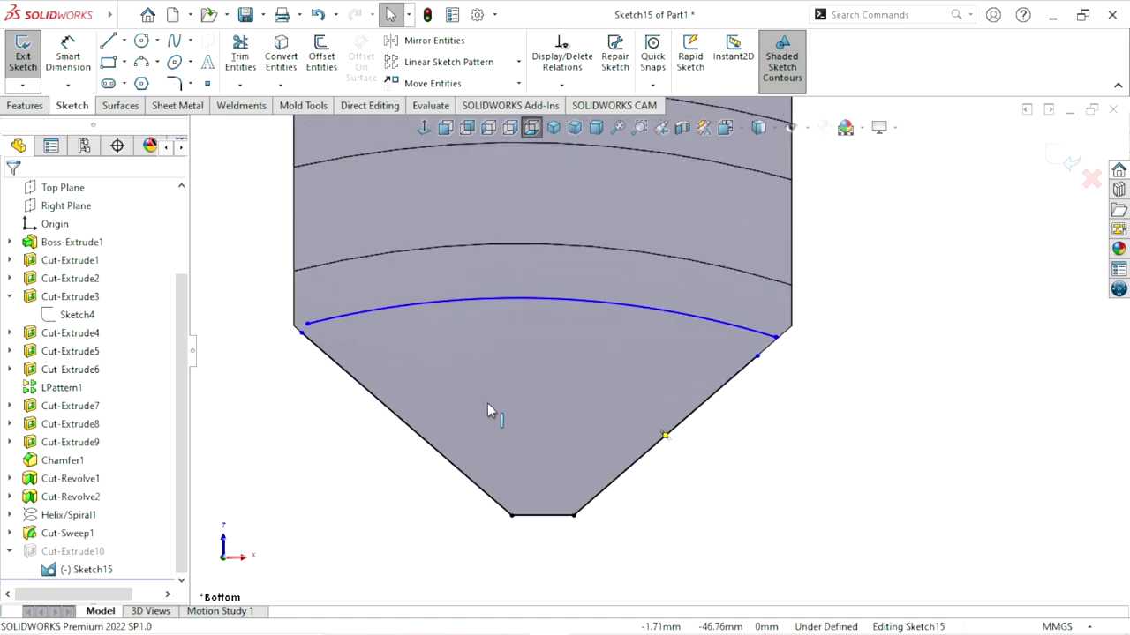
scroll(305, 334, down, 4)
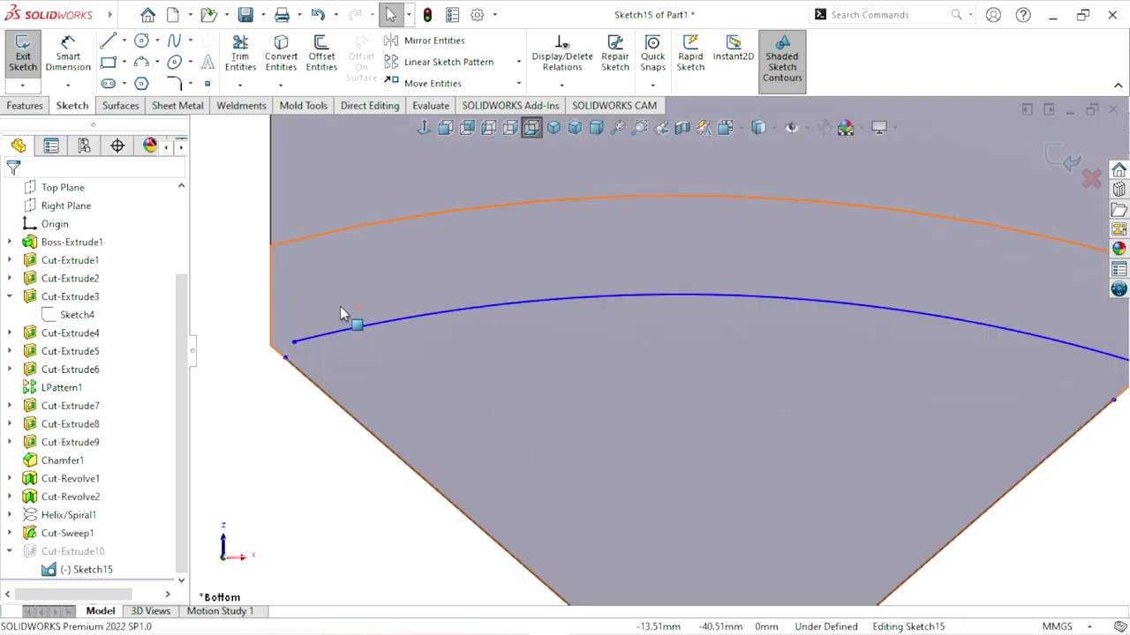
click(301, 351)
Step: Make the arc's left endpoint coincident with the left angled edge of the jaw
ctrl+click(284, 369)
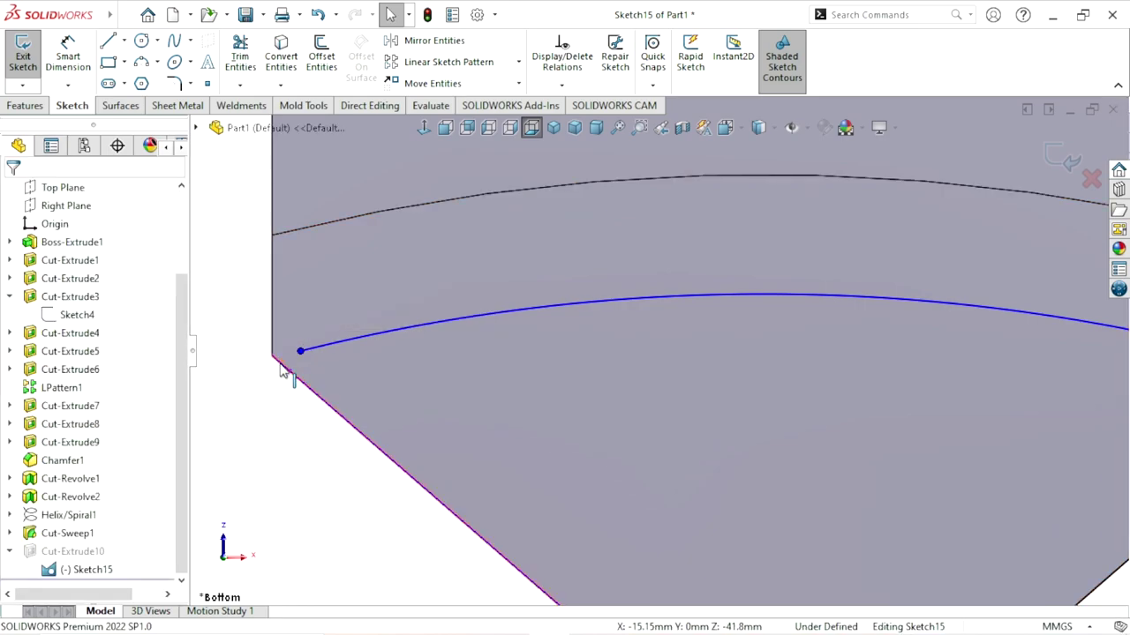
click(428, 314)
click(314, 437)
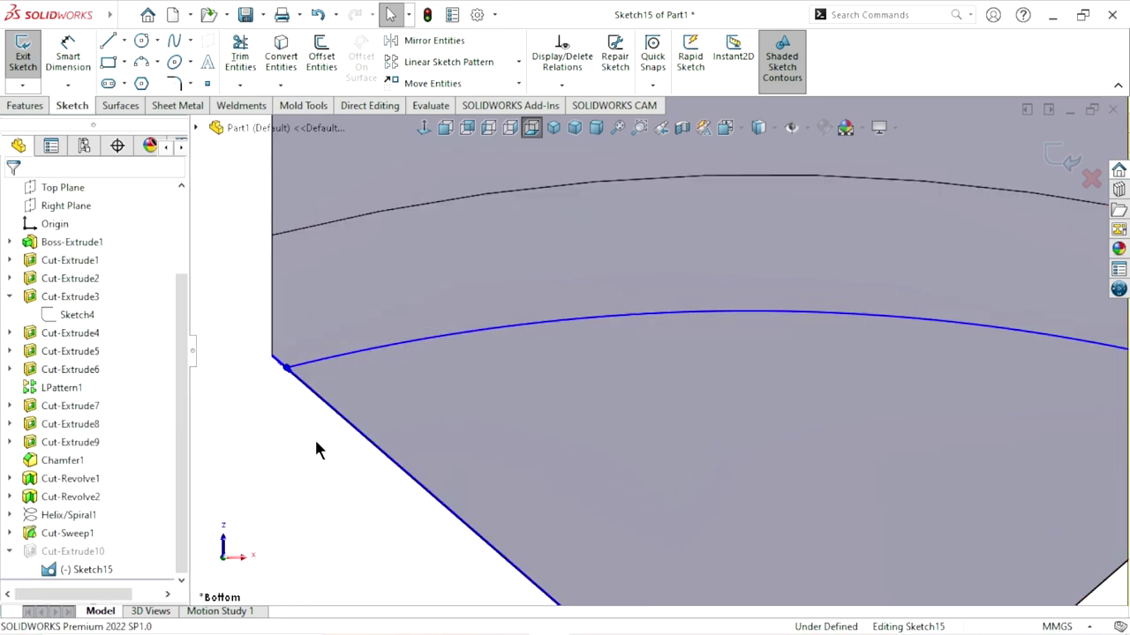
scroll(704, 462, up, 2)
scroll(895, 374, up, 2)
scroll(865, 368, down, 2)
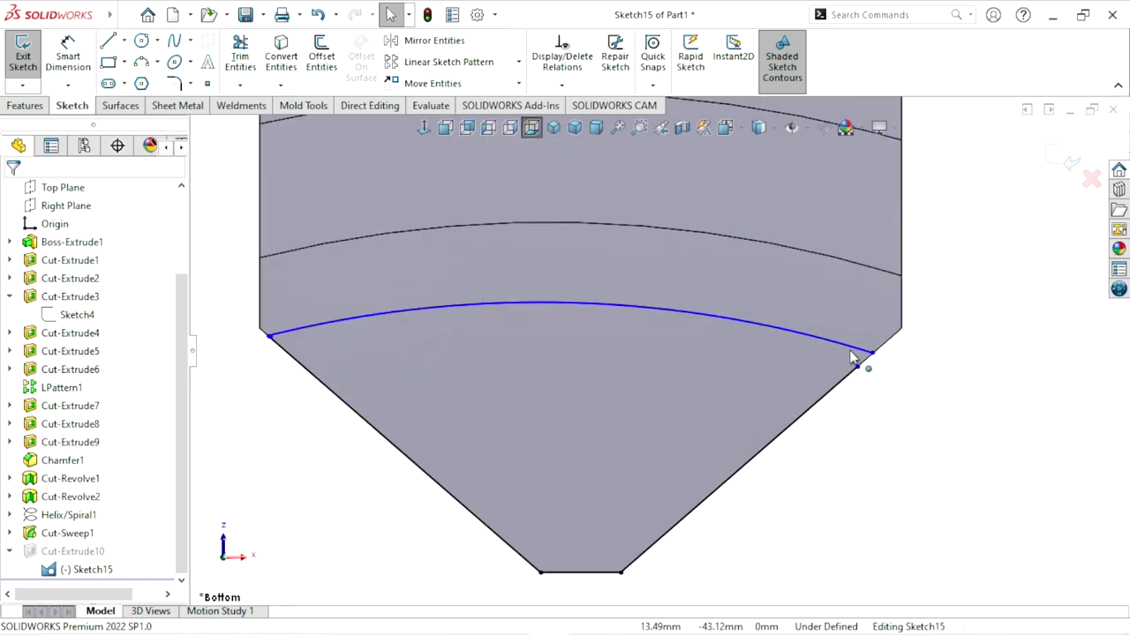
scroll(916, 381, down, 2)
scroll(874, 371, down, 2)
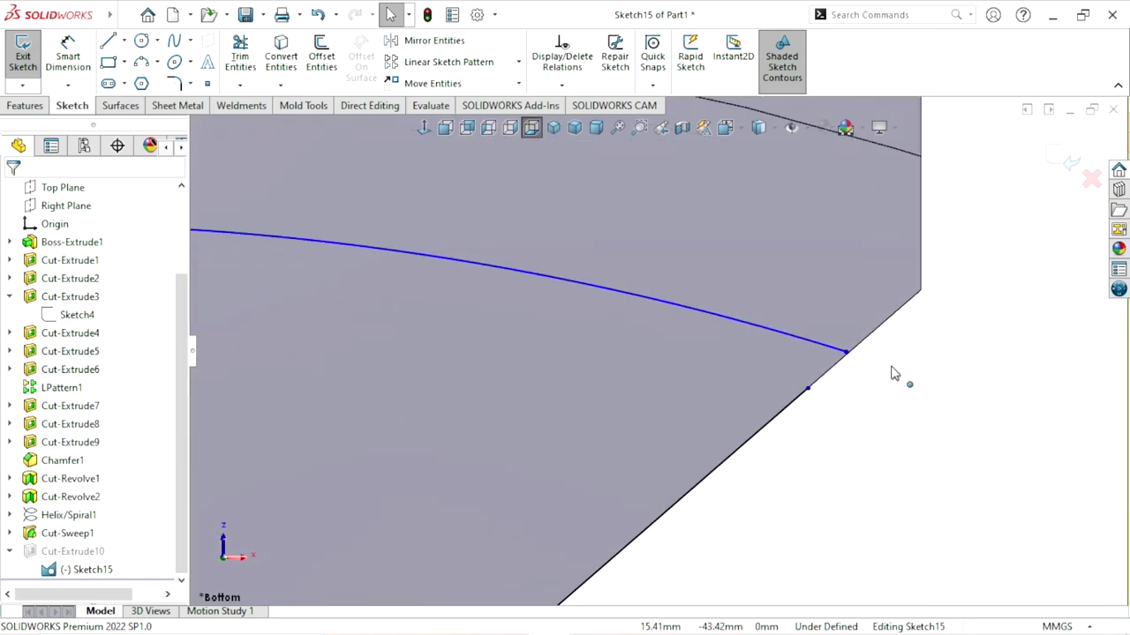
Step: Make the arc's right endpoint coincident with the right angled edge
click(846, 351)
ctrl+click(872, 333)
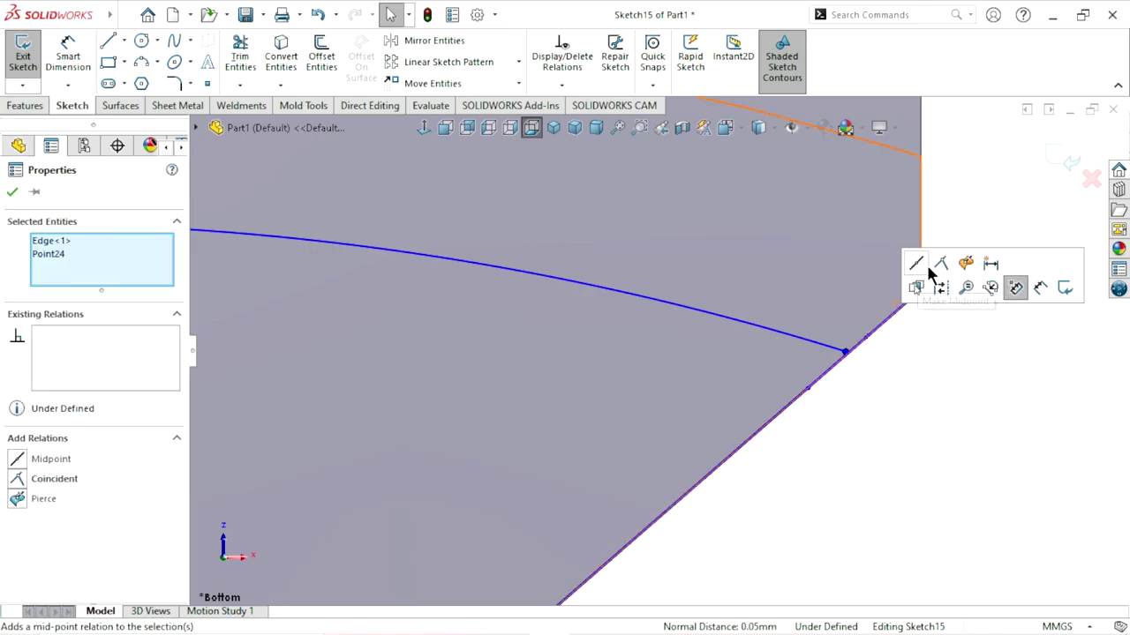
click(940, 265)
click(853, 433)
scroll(618, 411, up, 3)
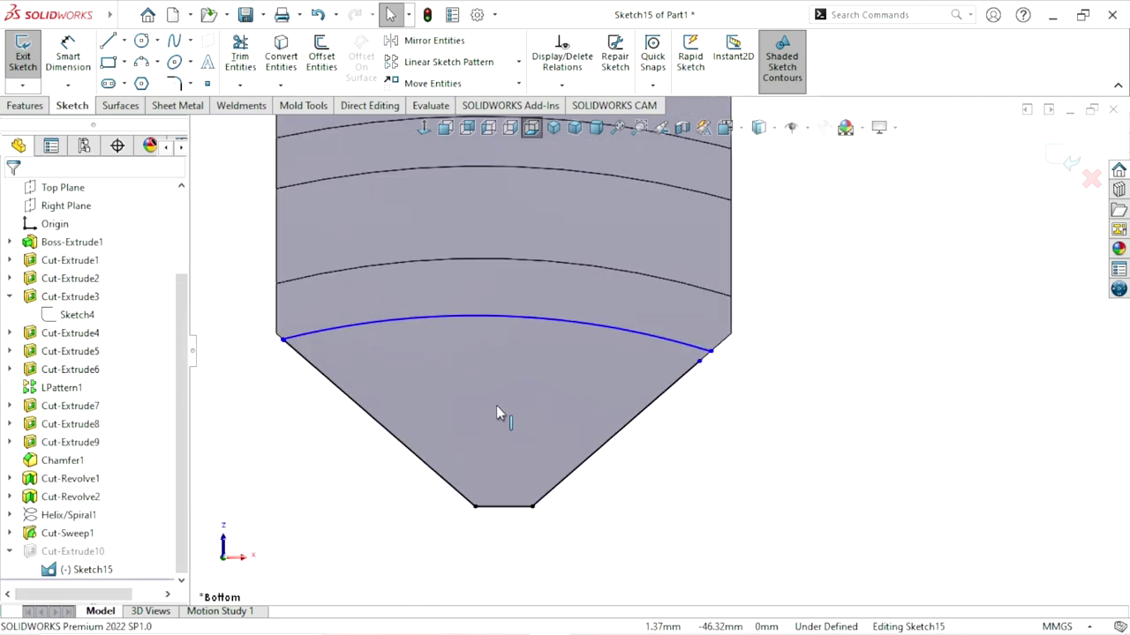
scroll(452, 359, down, 1)
scroll(779, 368, down, 1)
scroll(798, 380, down, 2)
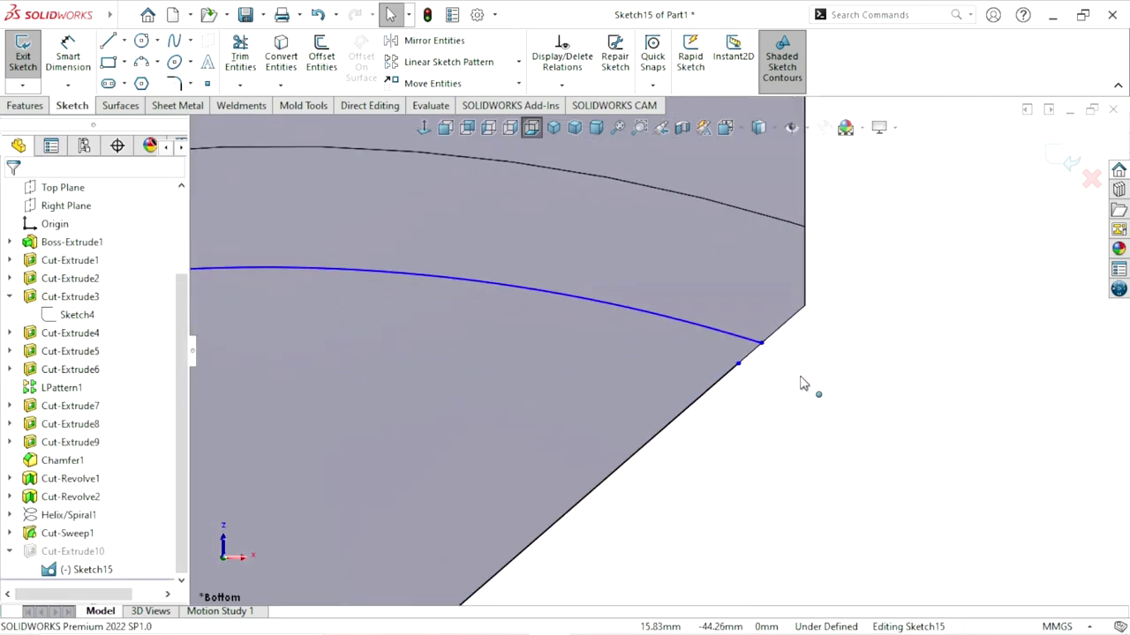
Step: Merge the arc's right endpoint with the nearby sketch point
ctrl+click(761, 342)
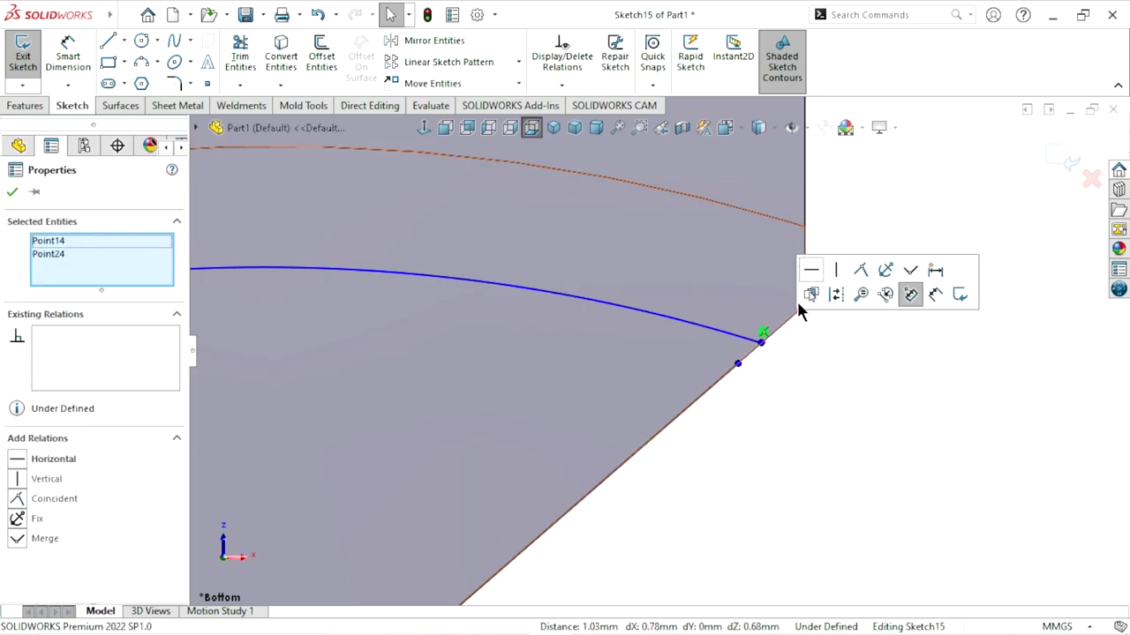
click(863, 269)
click(750, 395)
scroll(515, 384, up, 3)
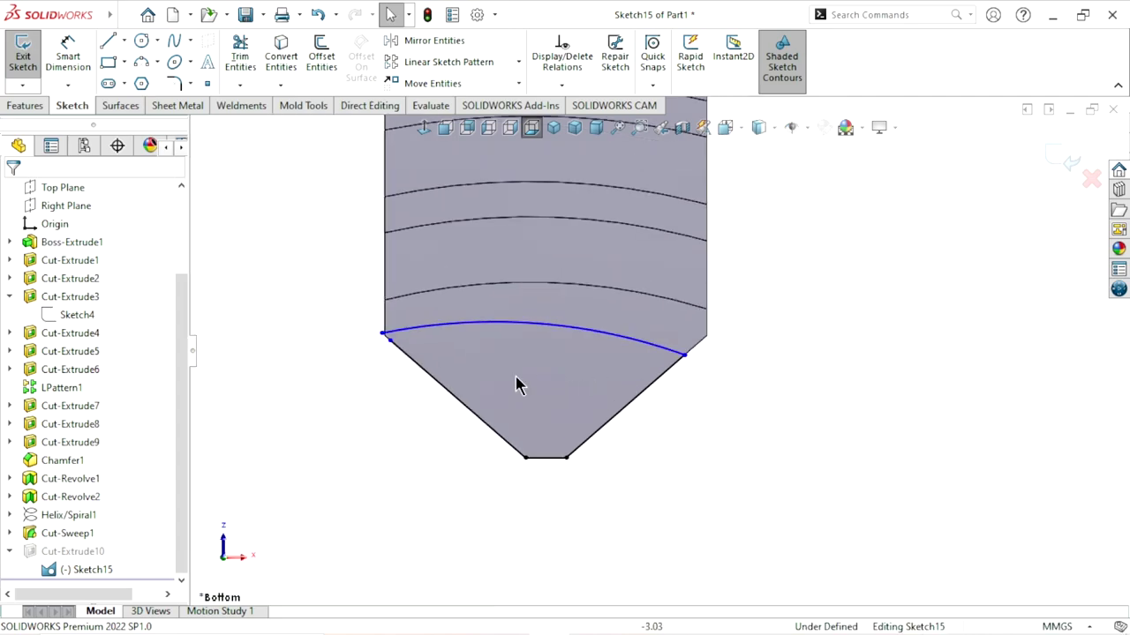
scroll(396, 358, down, 2)
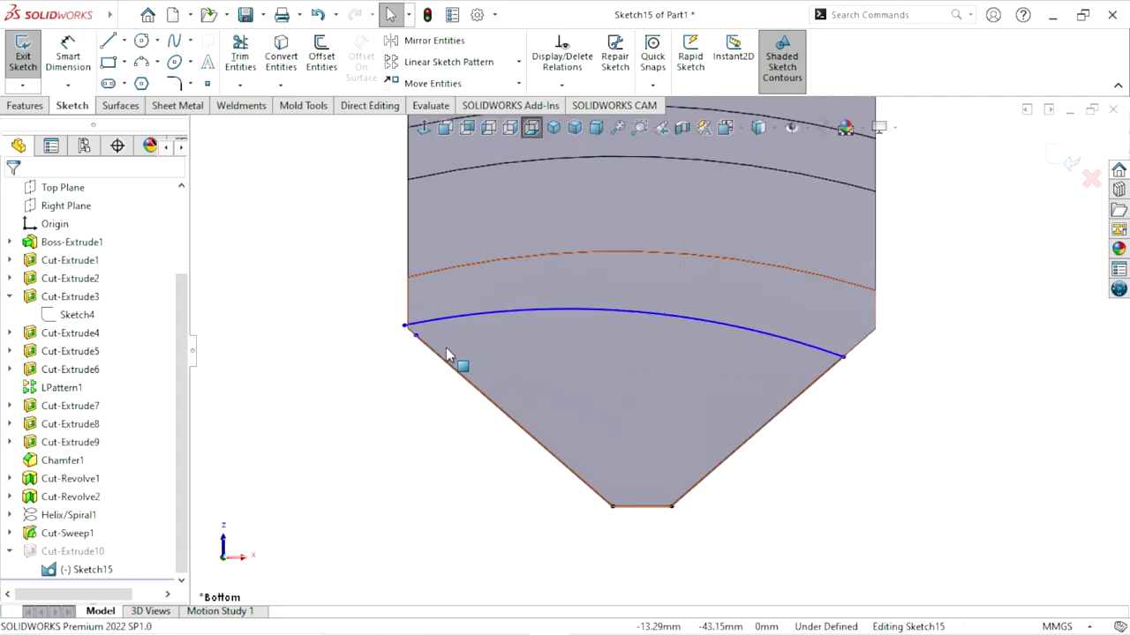
drag(613, 359, 860, 309)
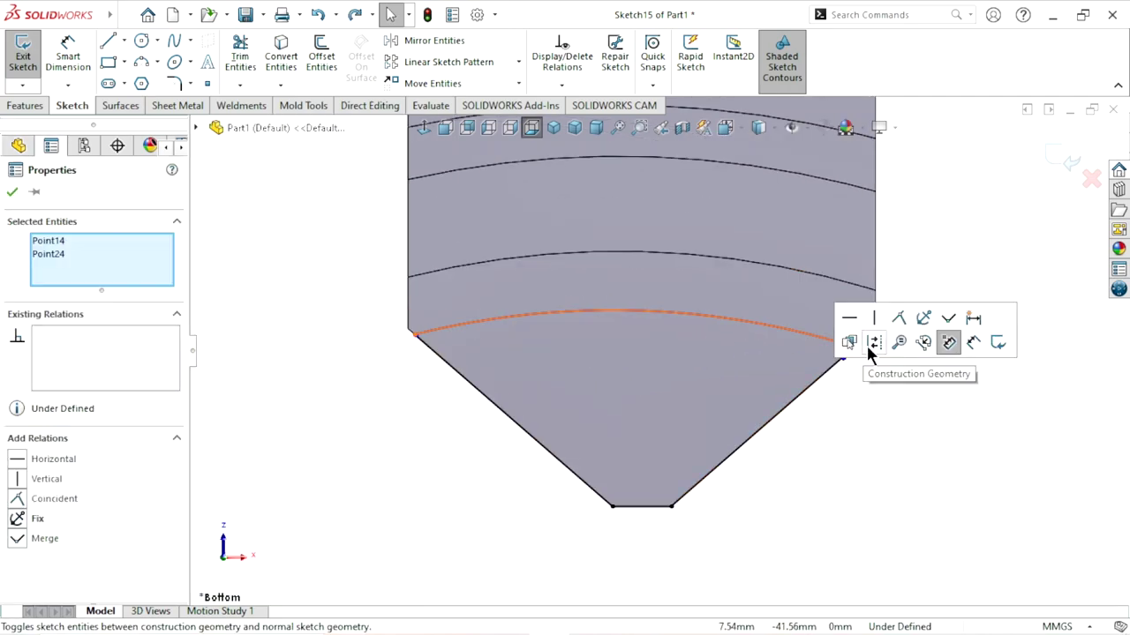
click(843, 417)
Step: Remove the Horizontal relation between the arc's two endpoints
click(855, 346)
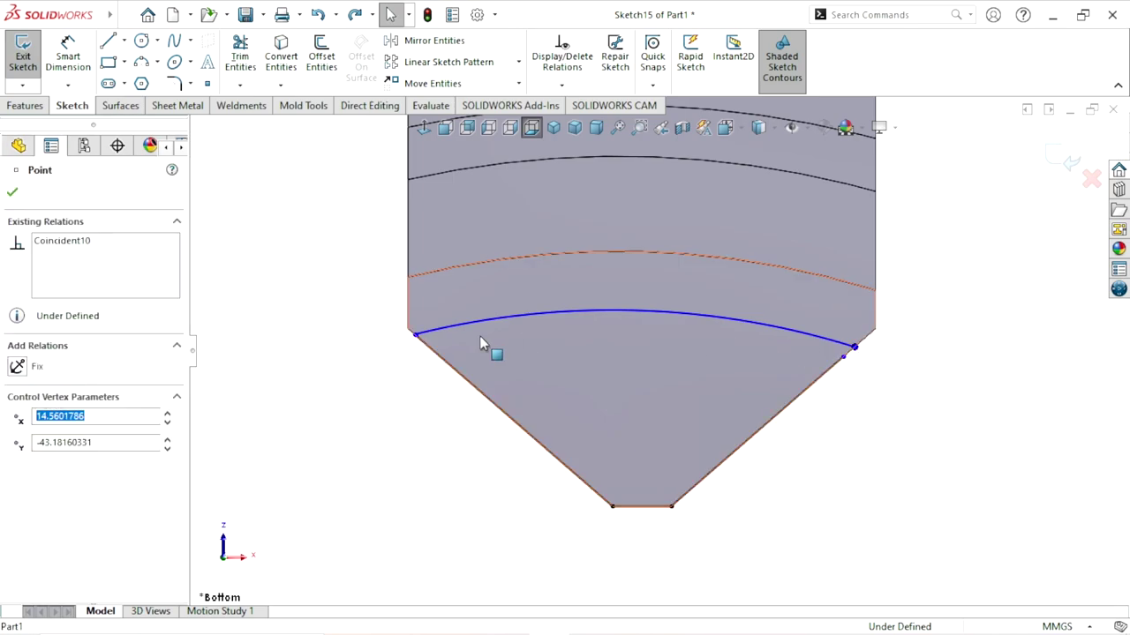
ctrl+click(415, 338)
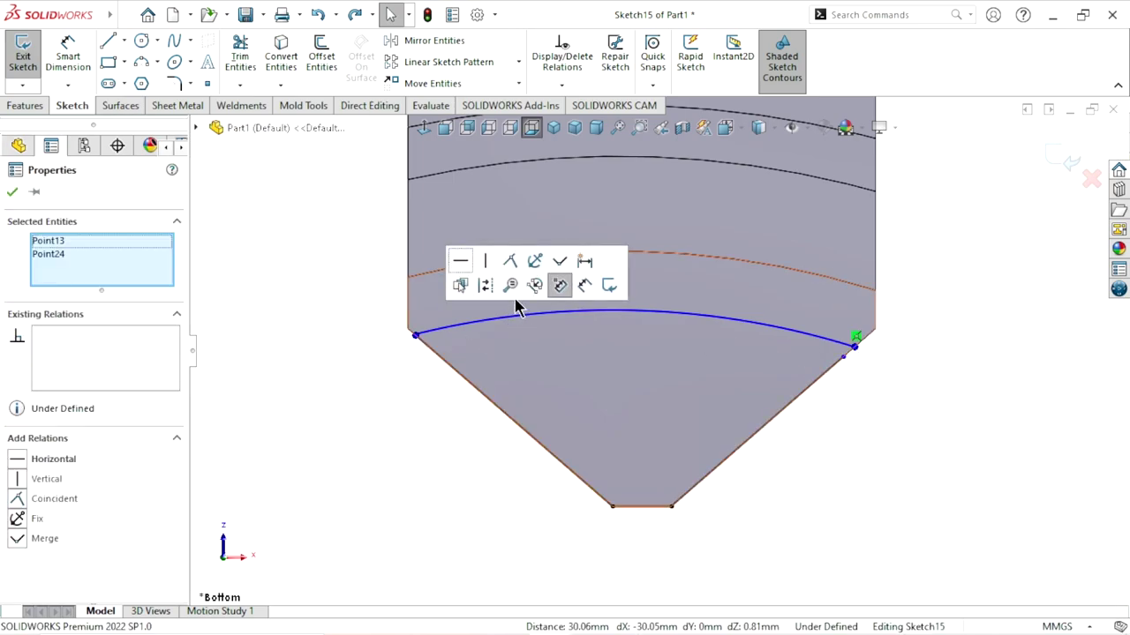
click(460, 260)
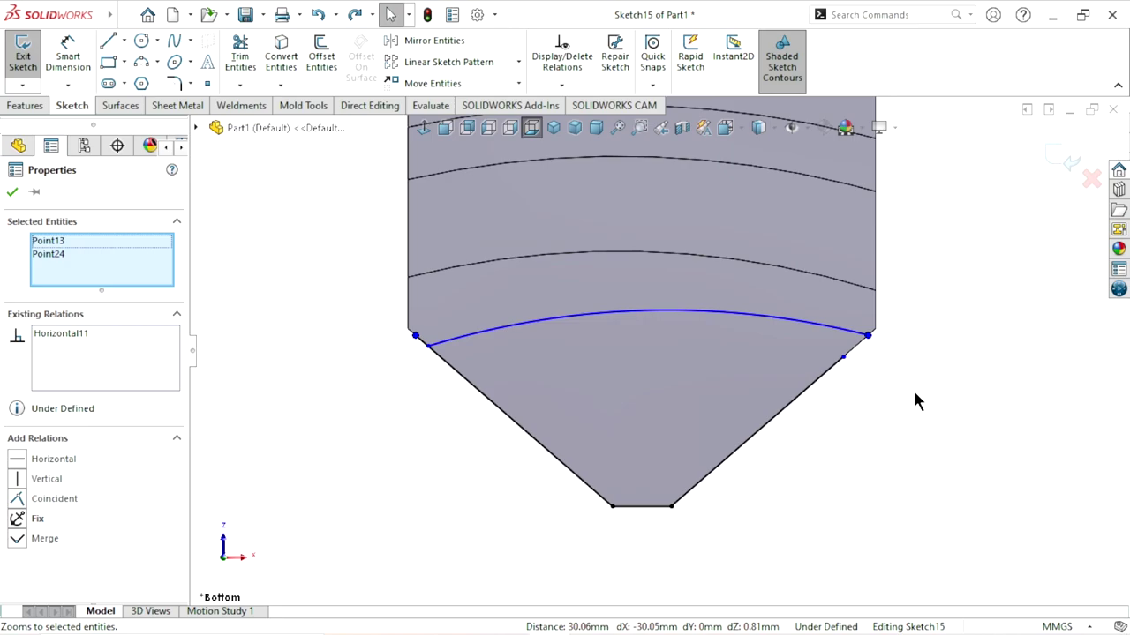
key(ctrl+z)
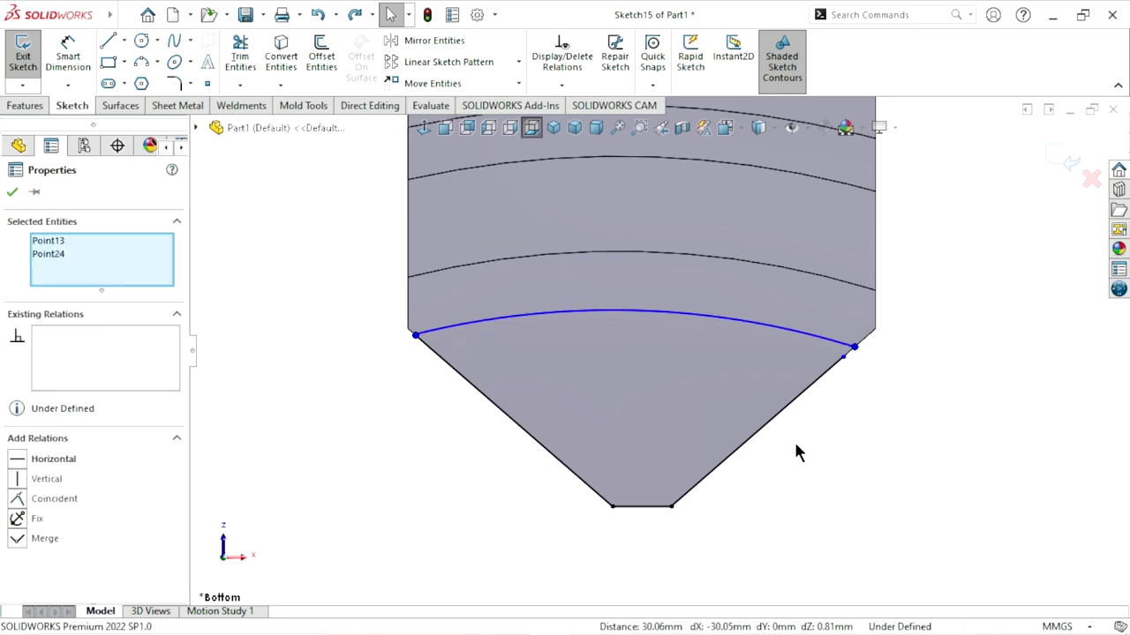
key(z)
scroll(665, 355, down, 3)
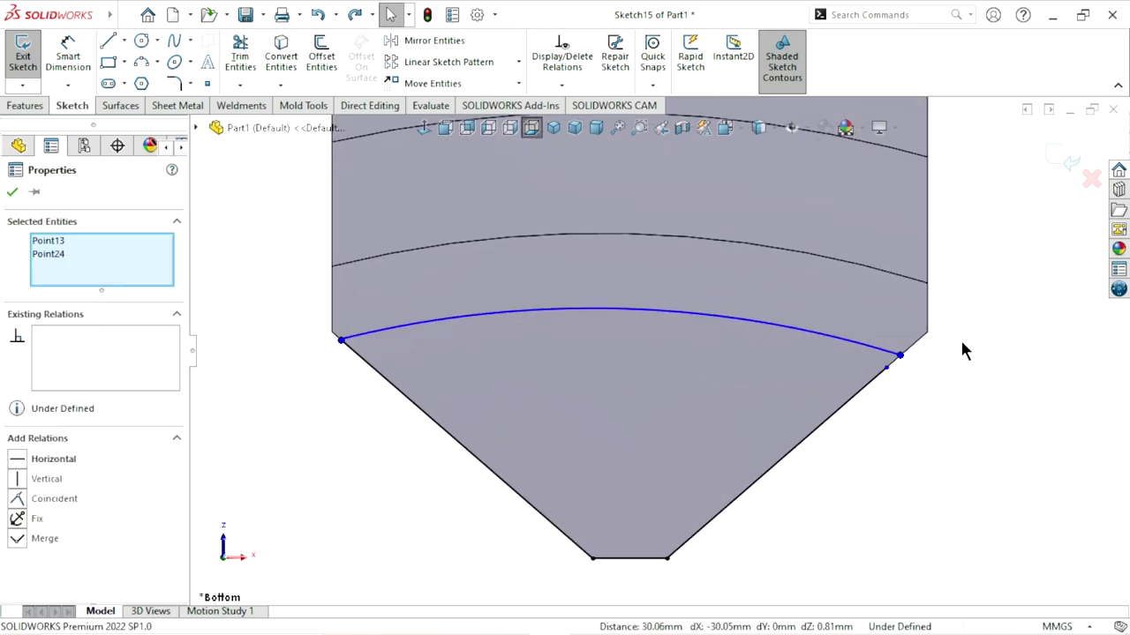
scroll(883, 375, down, 2)
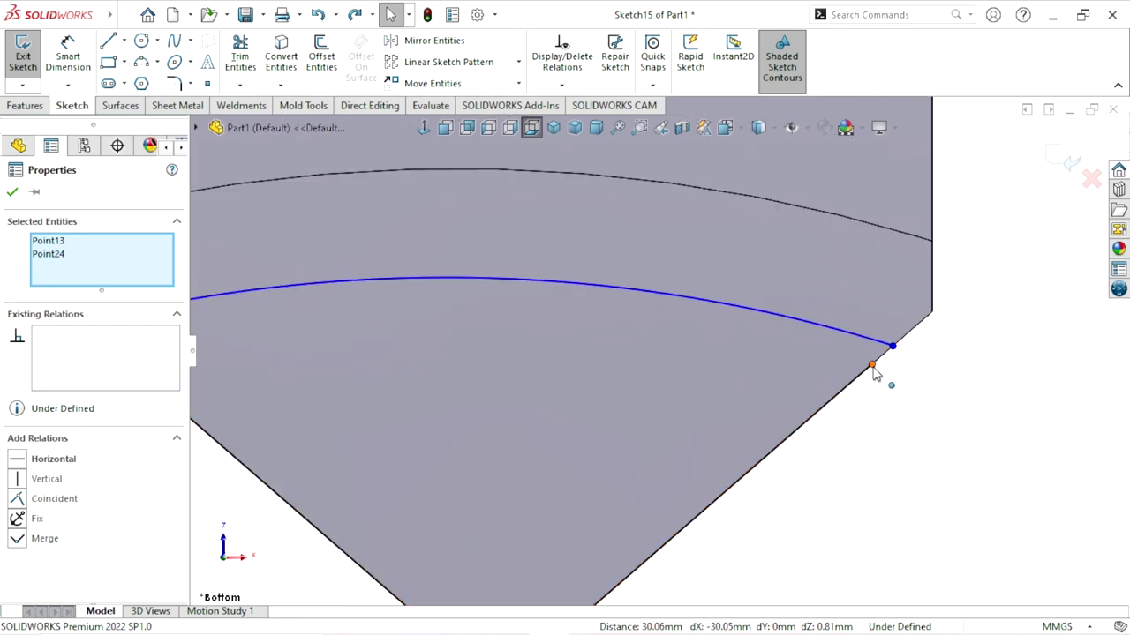
click(874, 371)
key(Escape)
key(z)
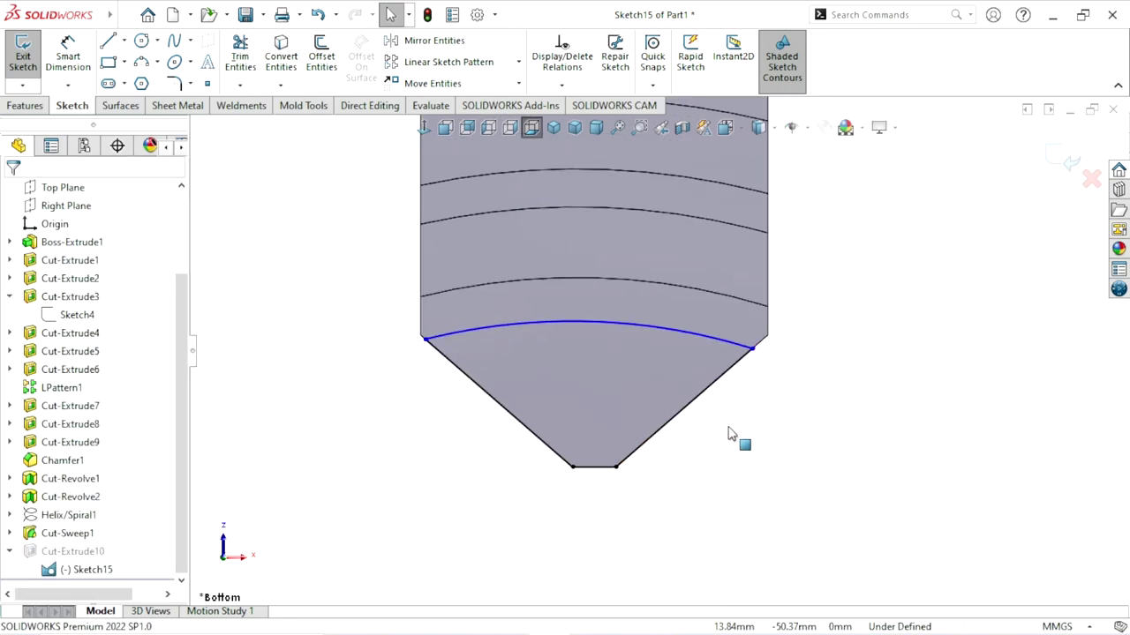
Step: Zoom in to confirm the region across the pointed end is closed and shaded
scroll(426, 334, down, 2)
scroll(495, 323, down, 1)
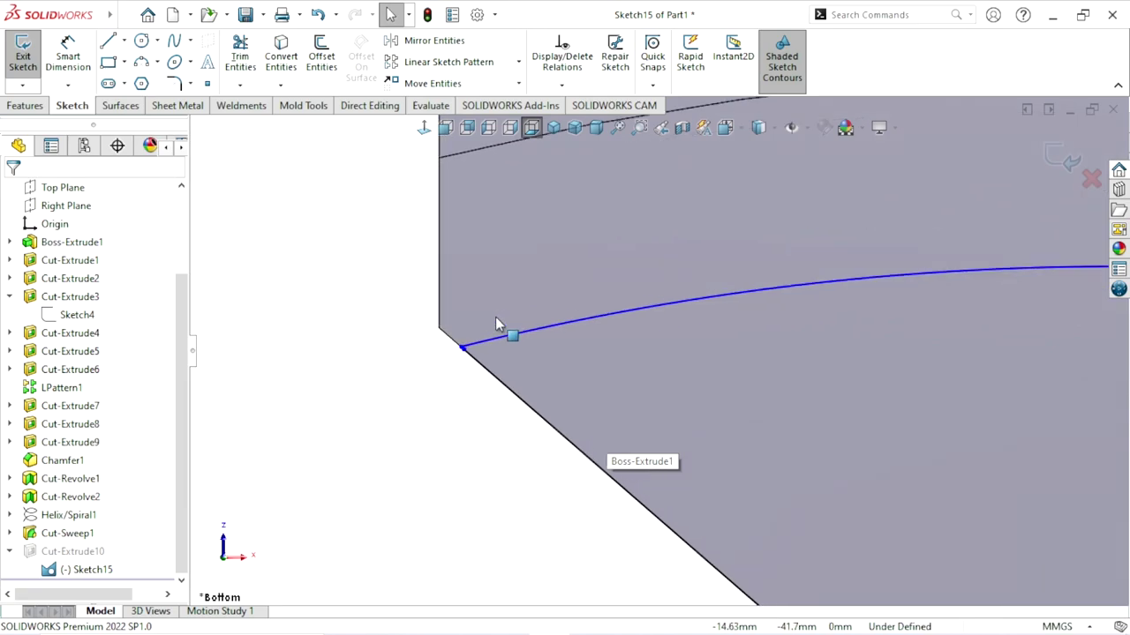
scroll(477, 362, down, 1)
scroll(505, 351, down, 1)
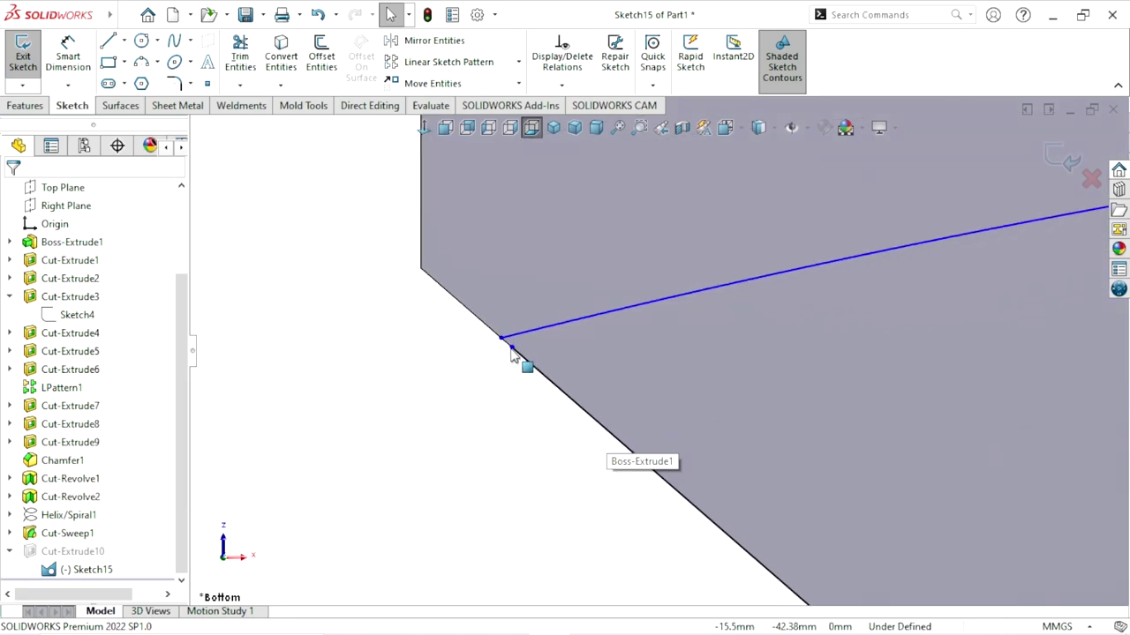
click(511, 349)
click(431, 400)
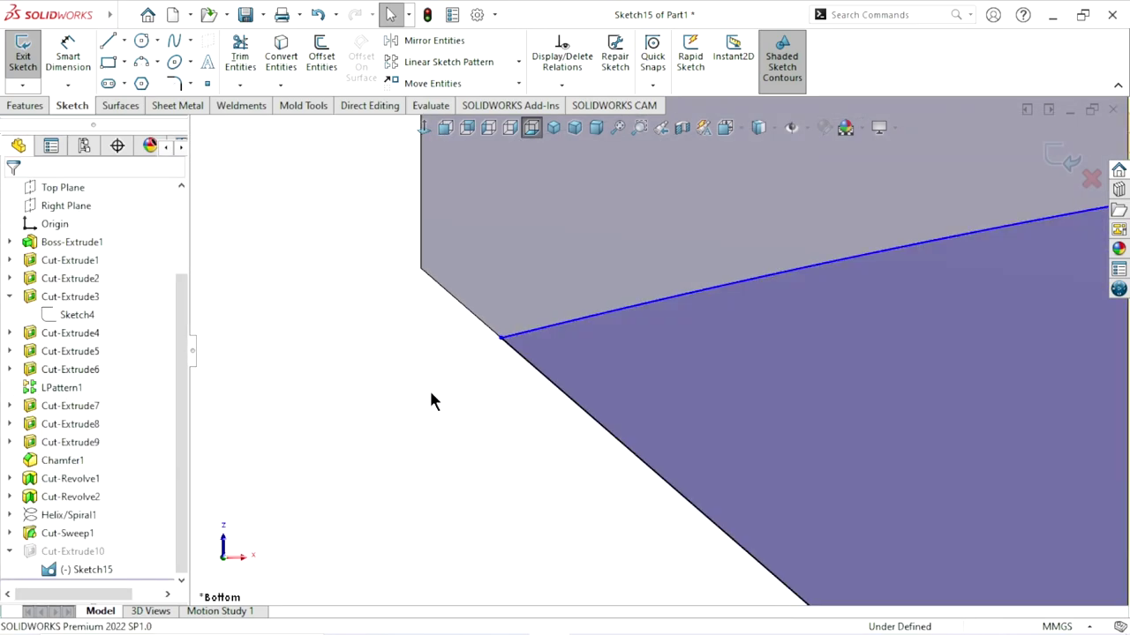
scroll(371, 398, up, 1)
scroll(497, 368, up, 2)
scroll(792, 396, up, 1)
scroll(872, 328, down, 1)
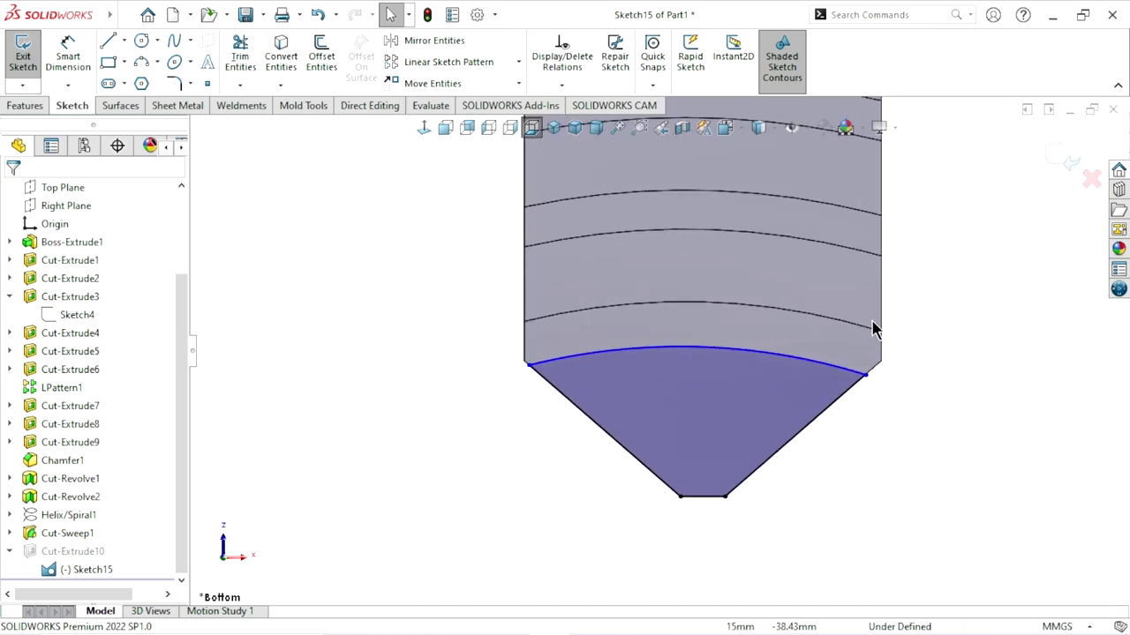
Step: Finish the arc cut, then start a sketch on the grooved jaw's top end face
click(1070, 162)
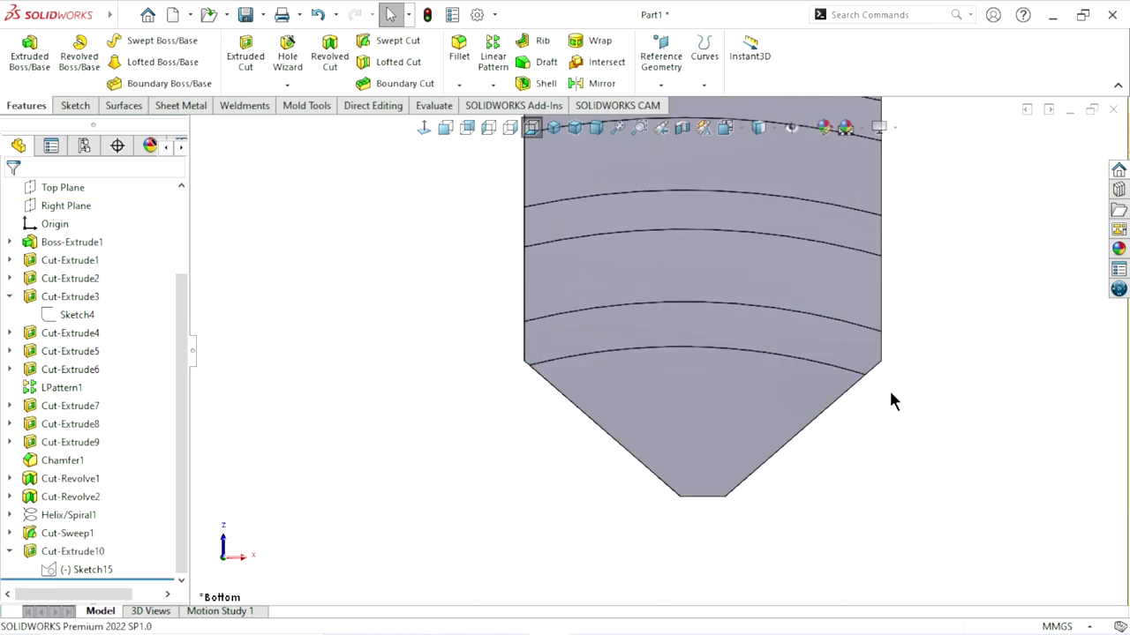
mouse_move(728, 387)
middle_down()
mouse_move(597, 357)
mouse_move(706, 411)
middle_up()
scroll(706, 411, up, 3)
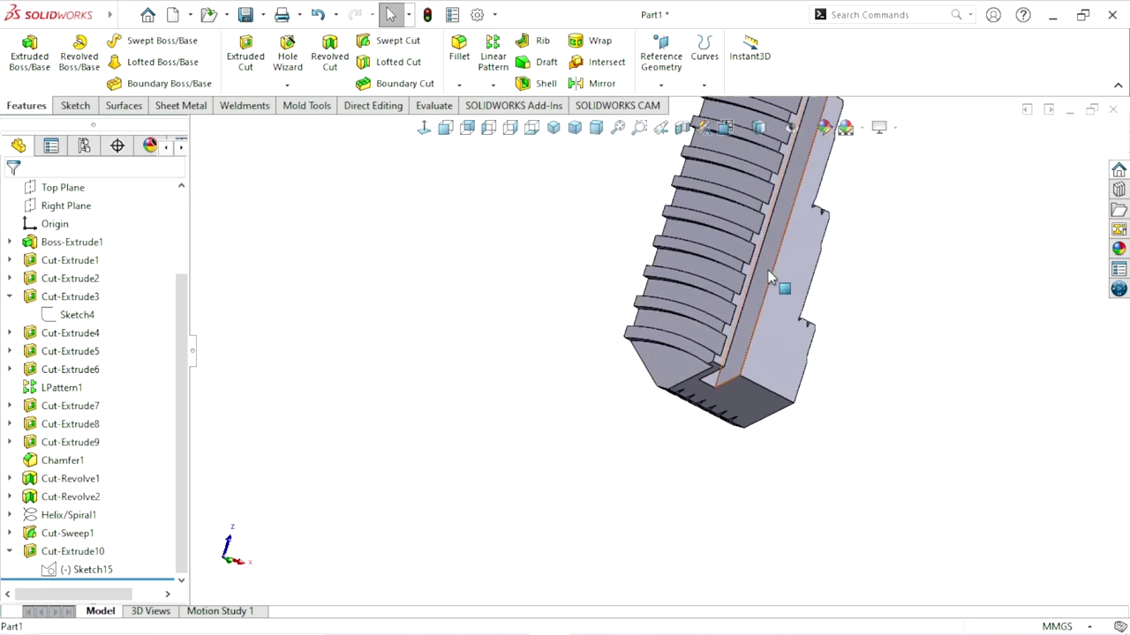
scroll(706, 238, down, 3)
scroll(694, 247, down, 2)
click(693, 259)
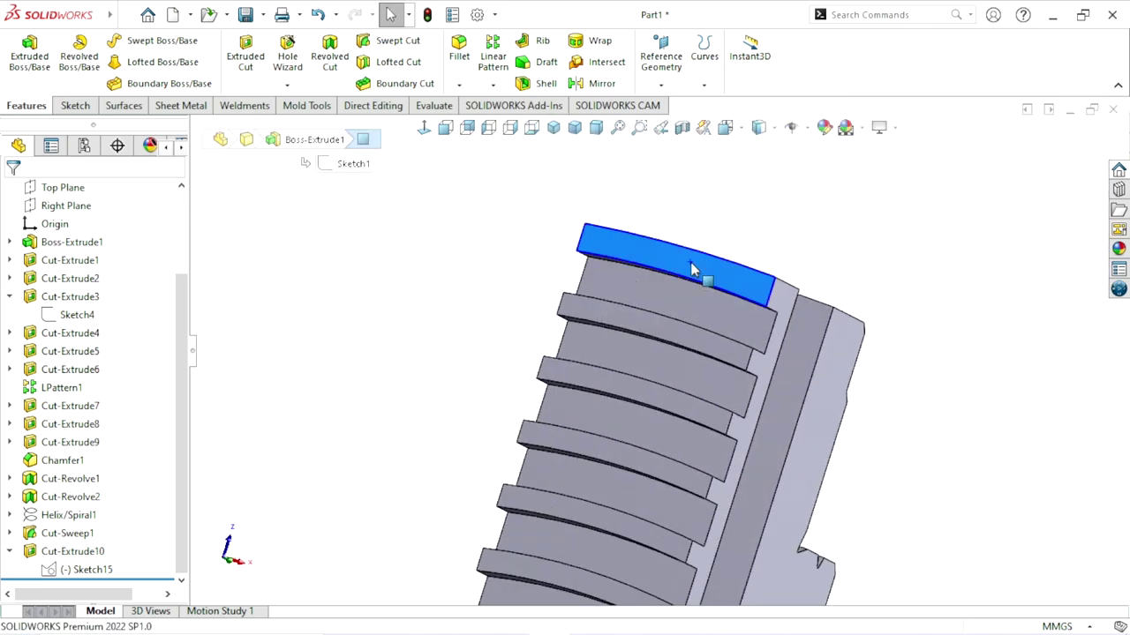
click(760, 219)
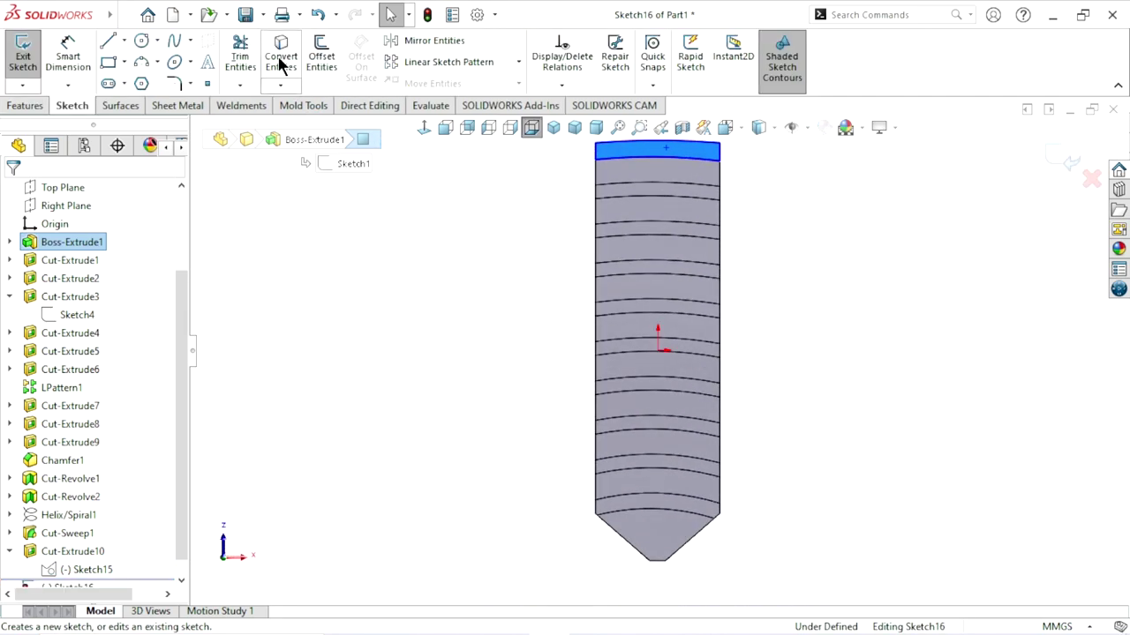
Step: Extruded-cut the top-face sketch Up To Surface, stopping at the adjacent face
click(25, 105)
click(239, 54)
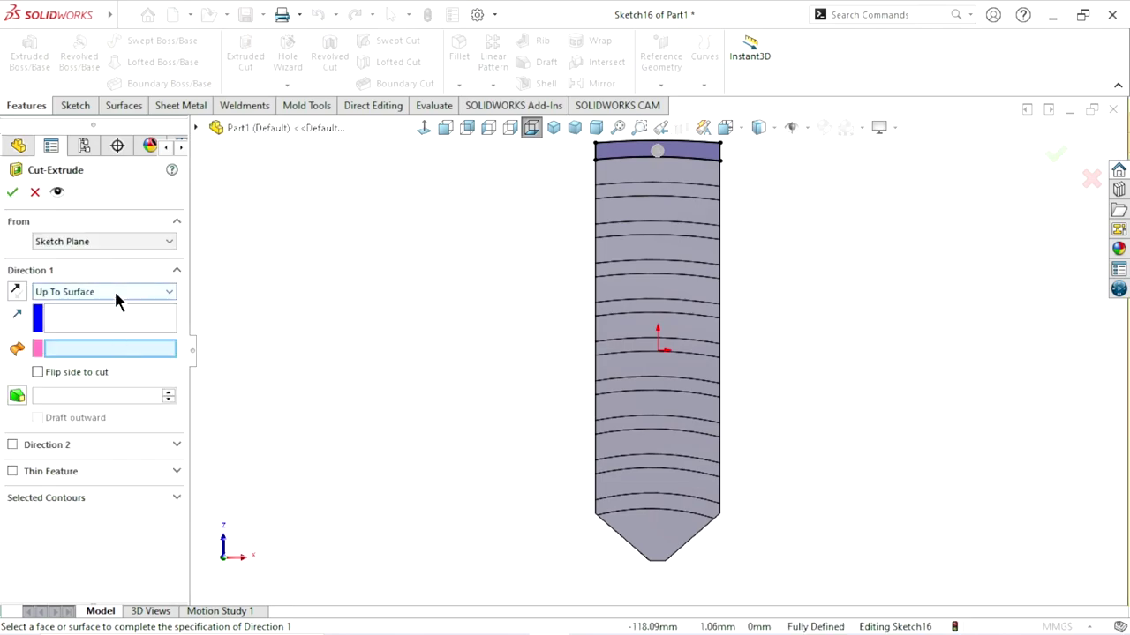
mouse_move(366, 365)
middle_down()
mouse_move(454, 340)
mouse_move(537, 364)
middle_up()
scroll(839, 227, up, 3)
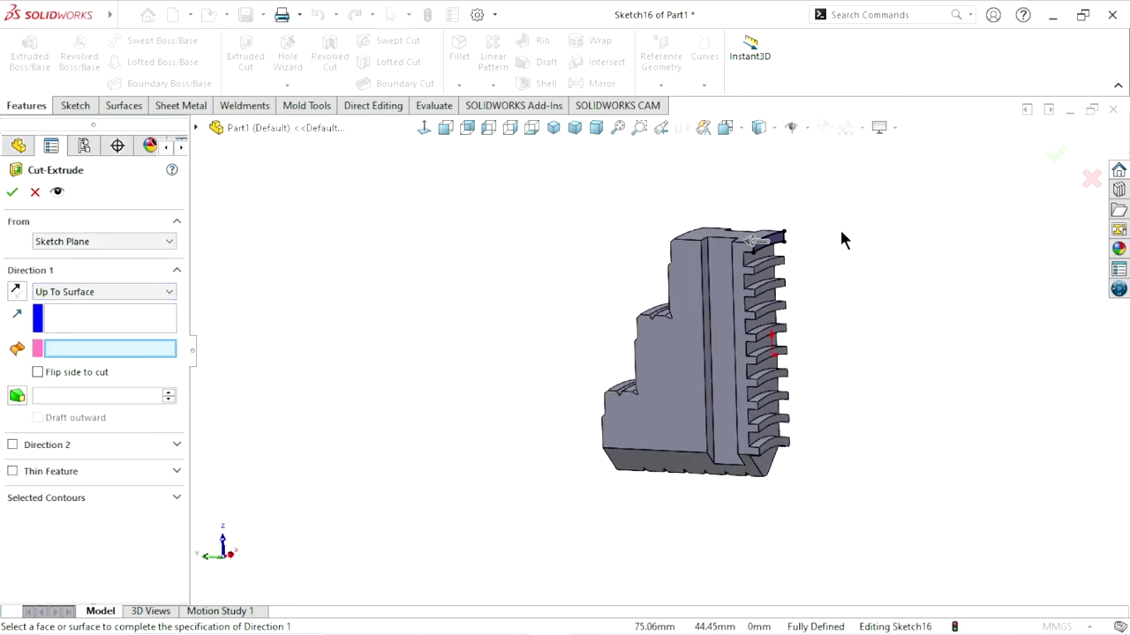
scroll(759, 265, down, 5)
scroll(686, 311, down, 5)
click(643, 338)
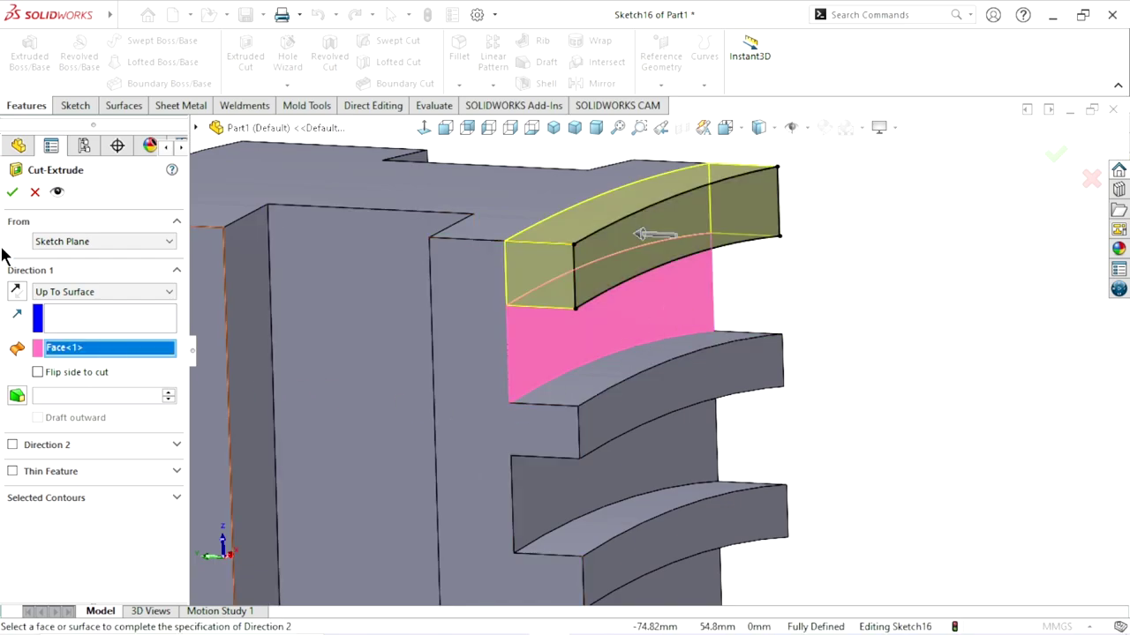
click(13, 193)
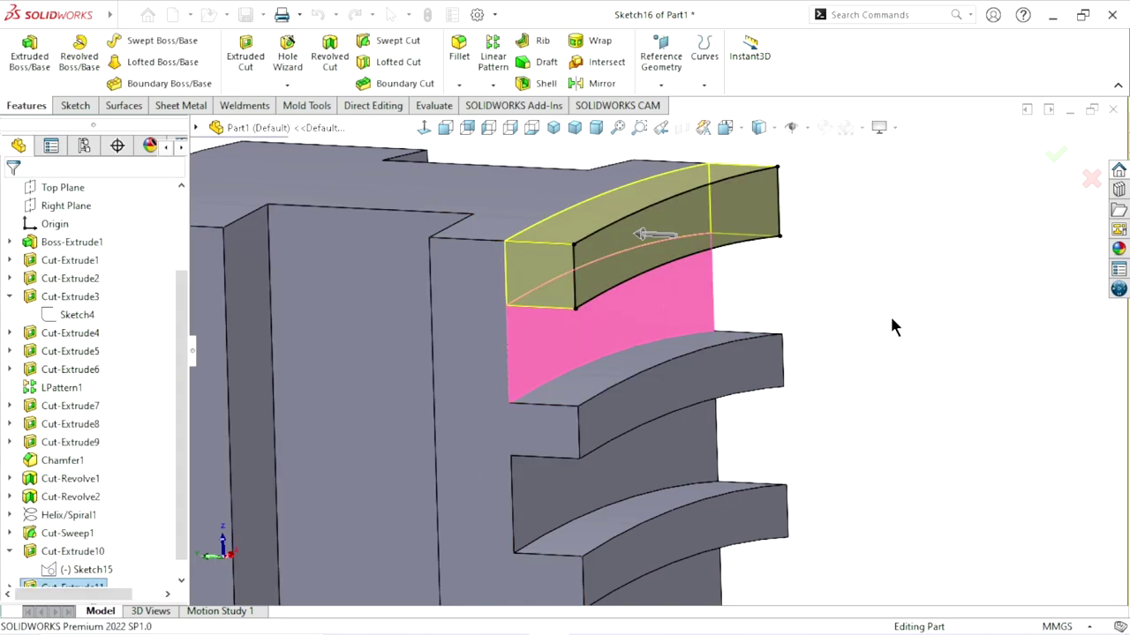
Step: Orbit the stepped jaw to an isometric-like view and show the Appearances, Scenes, and Decals library
scroll(859, 342, up, 5)
scroll(784, 396, up, 3)
mouse_move(757, 421)
middle_down()
mouse_move(459, 412)
mouse_move(618, 424)
middle_up()
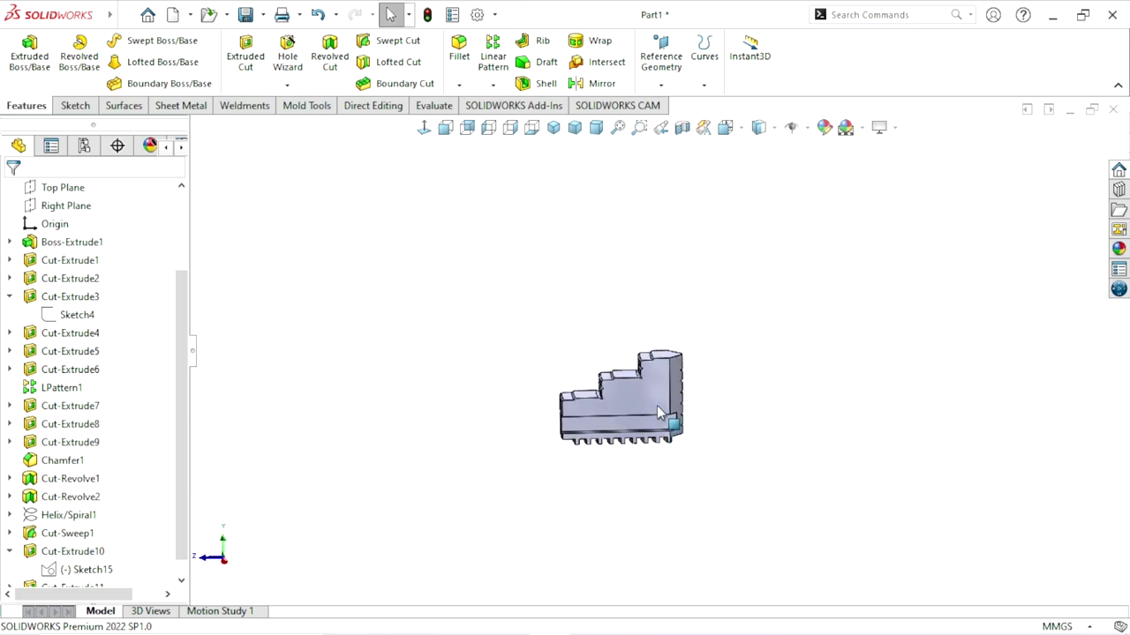
scroll(618, 423, down, 3)
middle_drag(688, 378, 673, 453)
scroll(673, 453, up, 2)
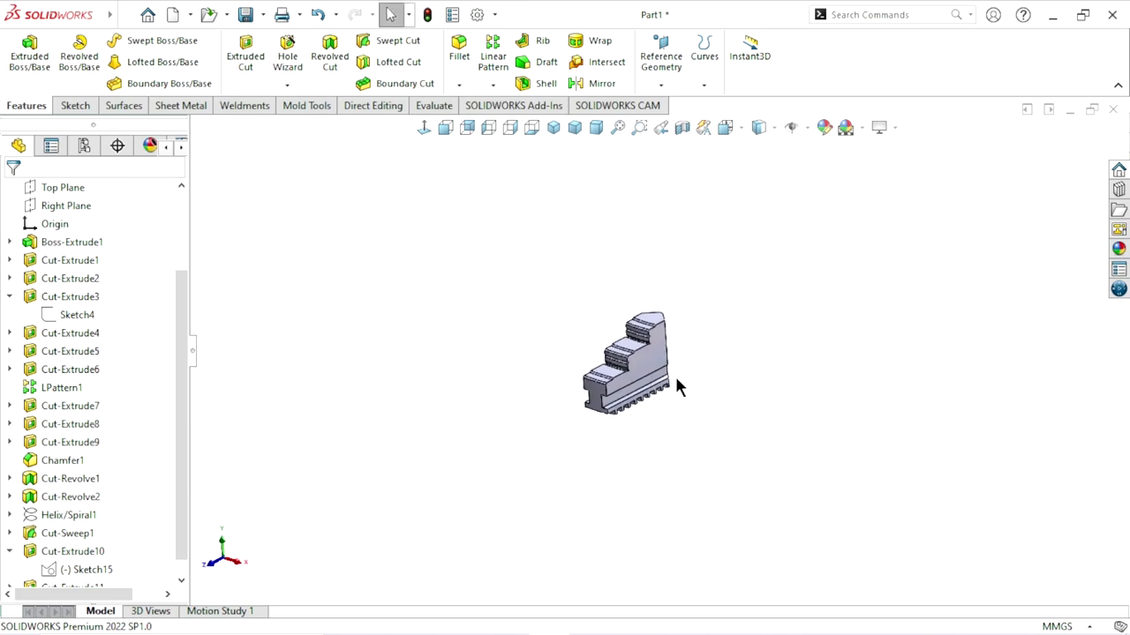
scroll(662, 353, down, 2)
scroll(656, 336, down, 2)
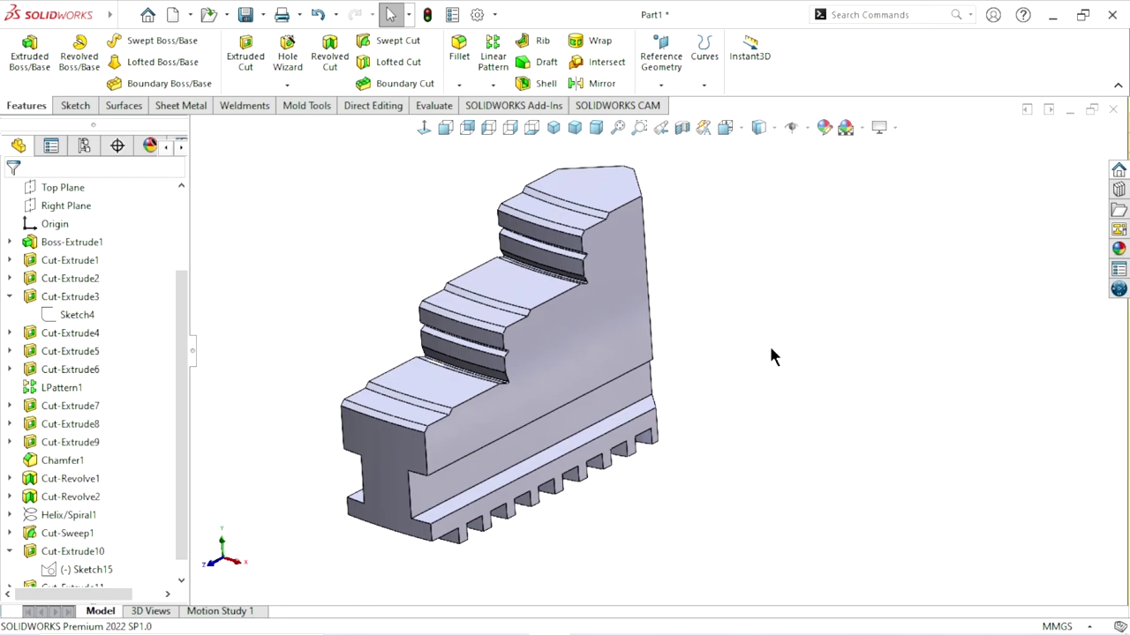
mouse_move(772, 356)
middle_down()
mouse_move(727, 398)
mouse_move(585, 474)
mouse_move(734, 472)
mouse_move(1038, 300)
middle_up()
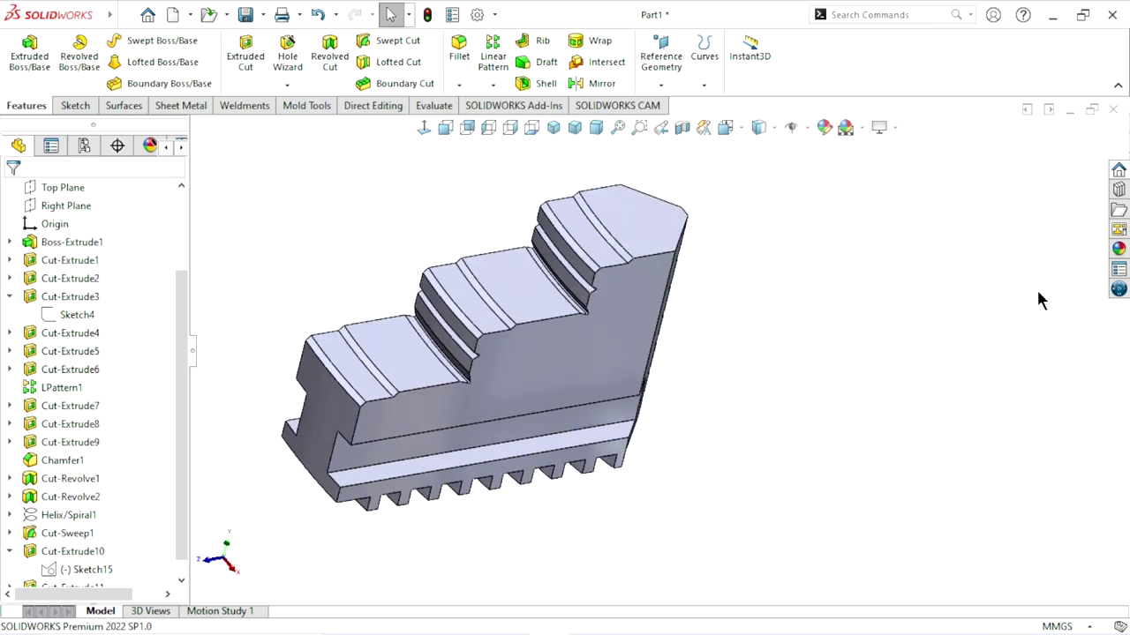
click(1121, 254)
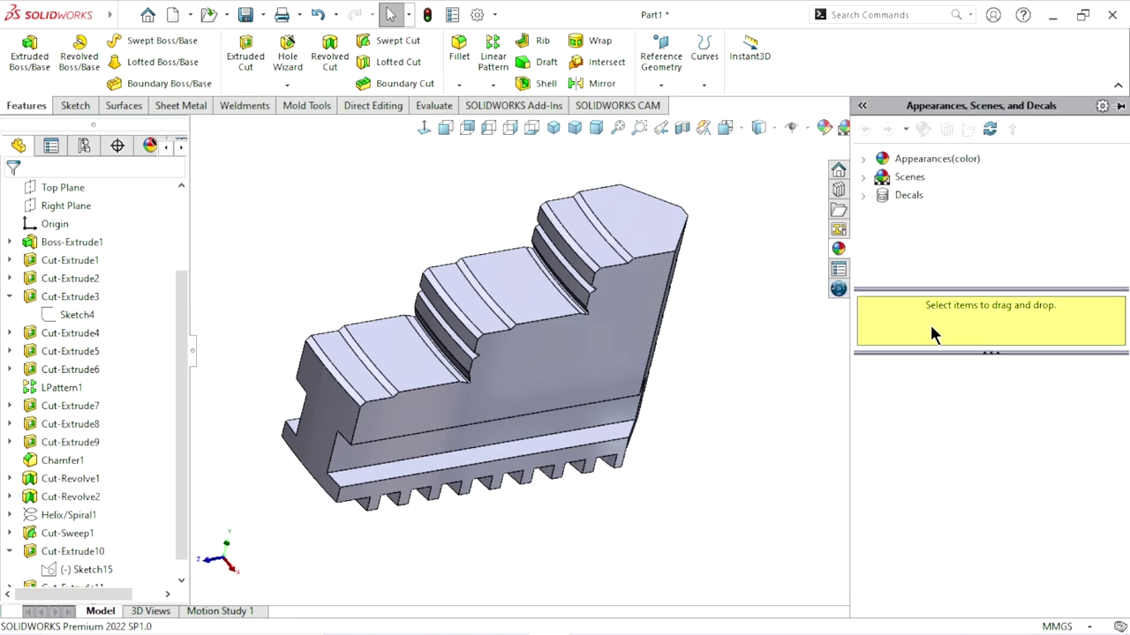
Step: Apply the brushed steel swatch from Appearances > Metal > Steel, then close the library
click(936, 164)
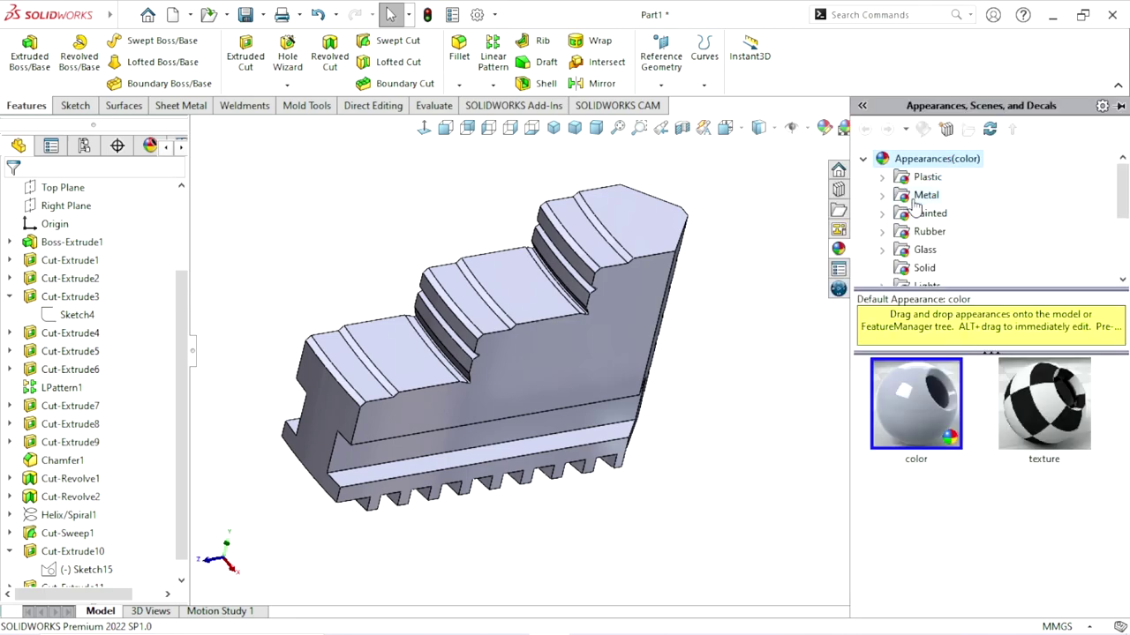
click(919, 199)
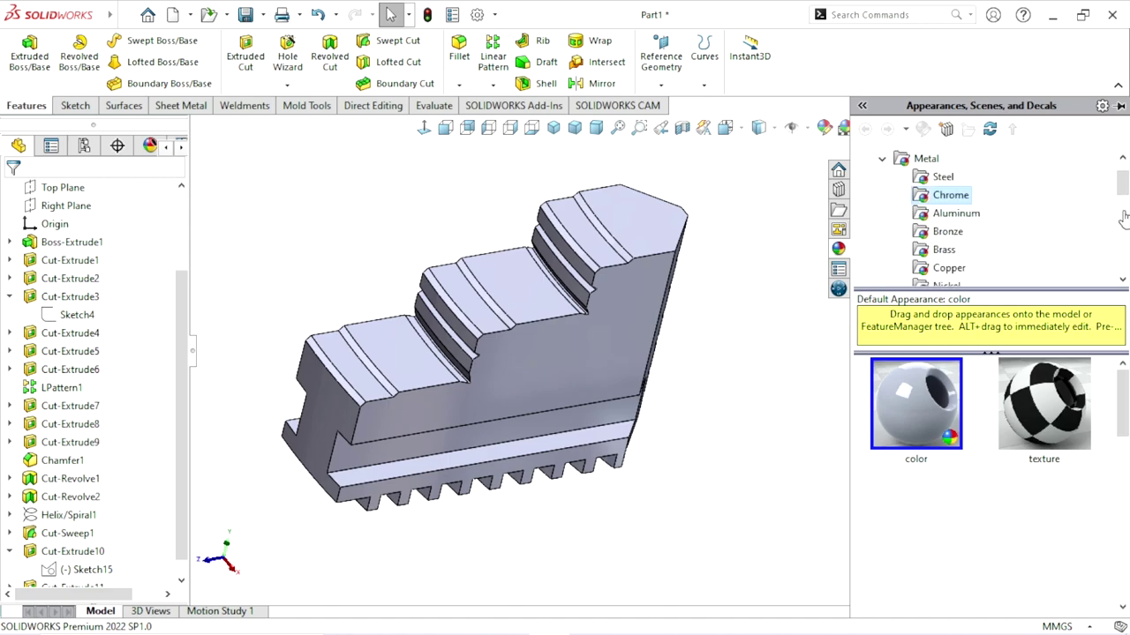
click(926, 159)
click(937, 177)
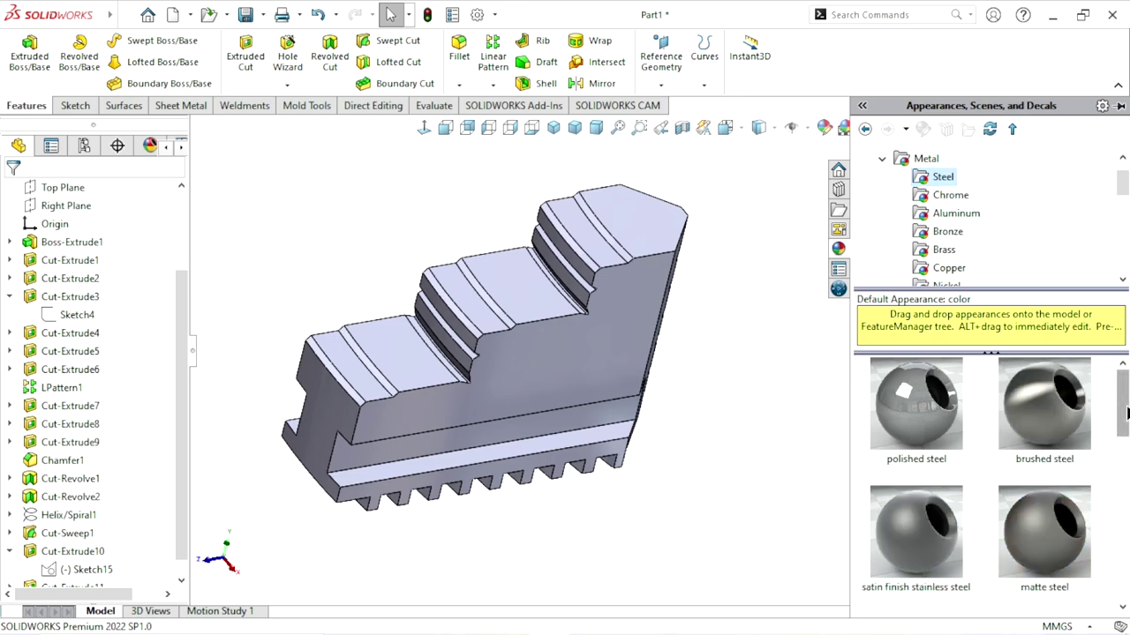
click(1068, 431)
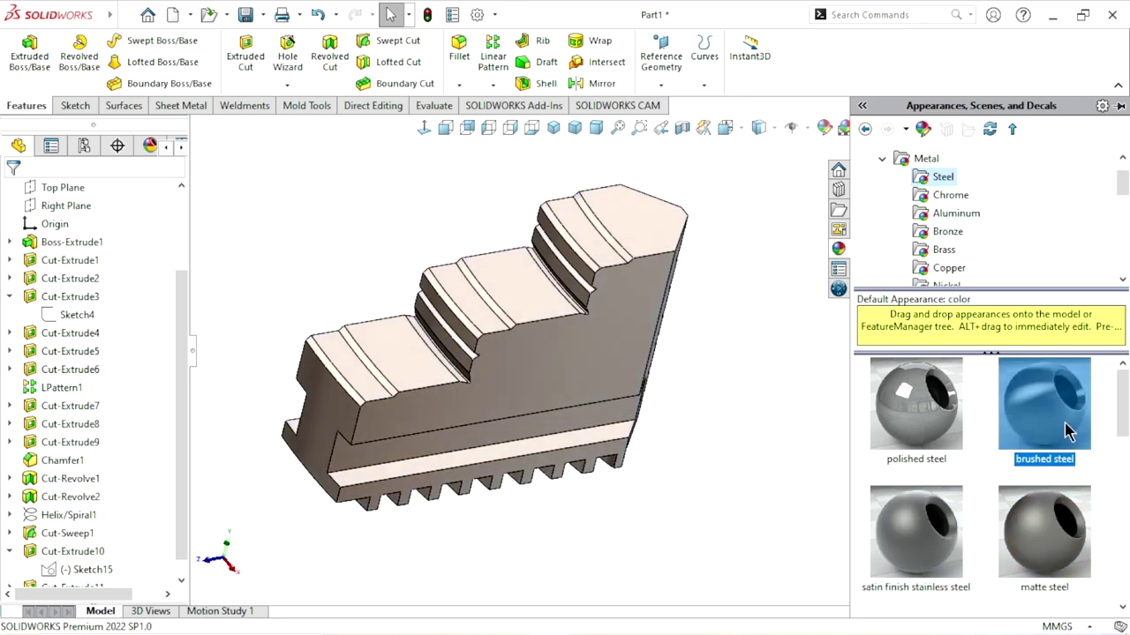
click(777, 488)
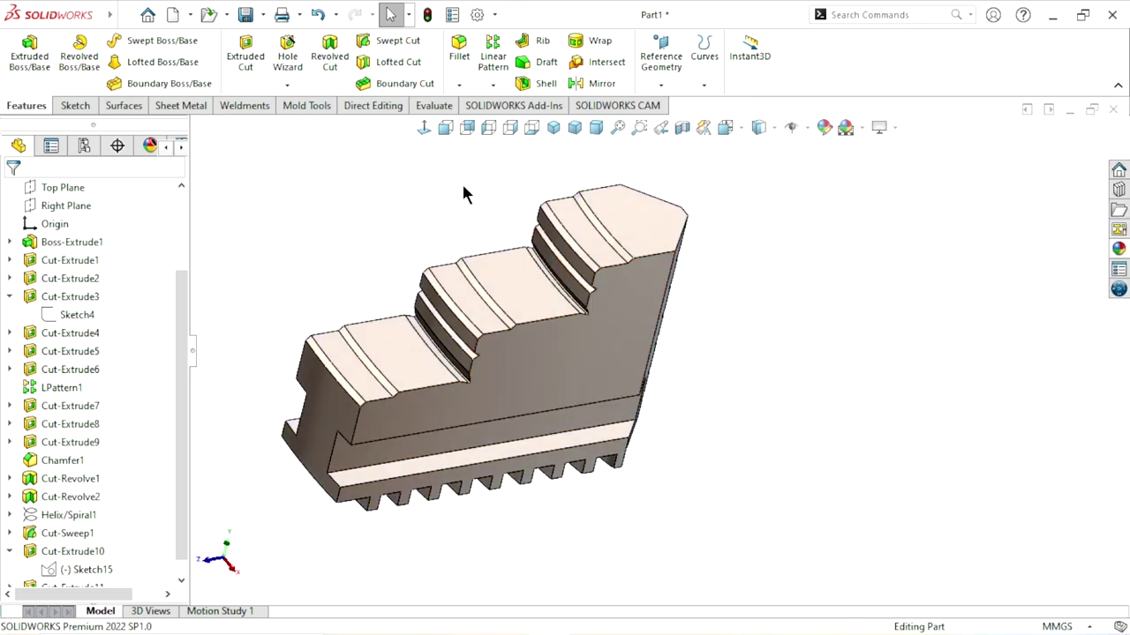
click(574, 128)
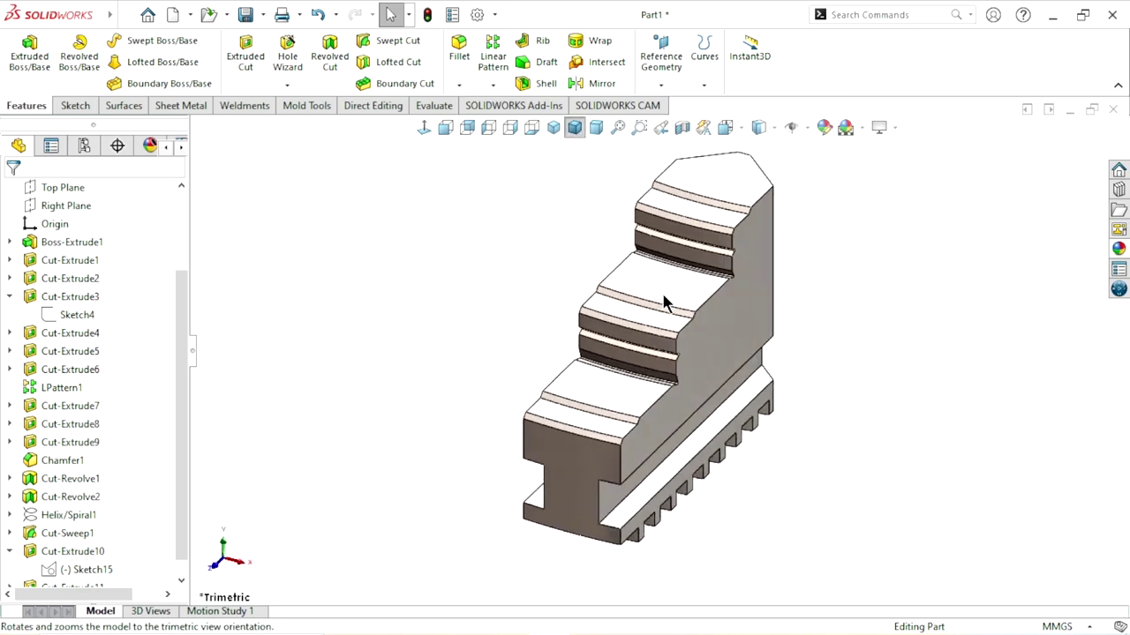
click(553, 132)
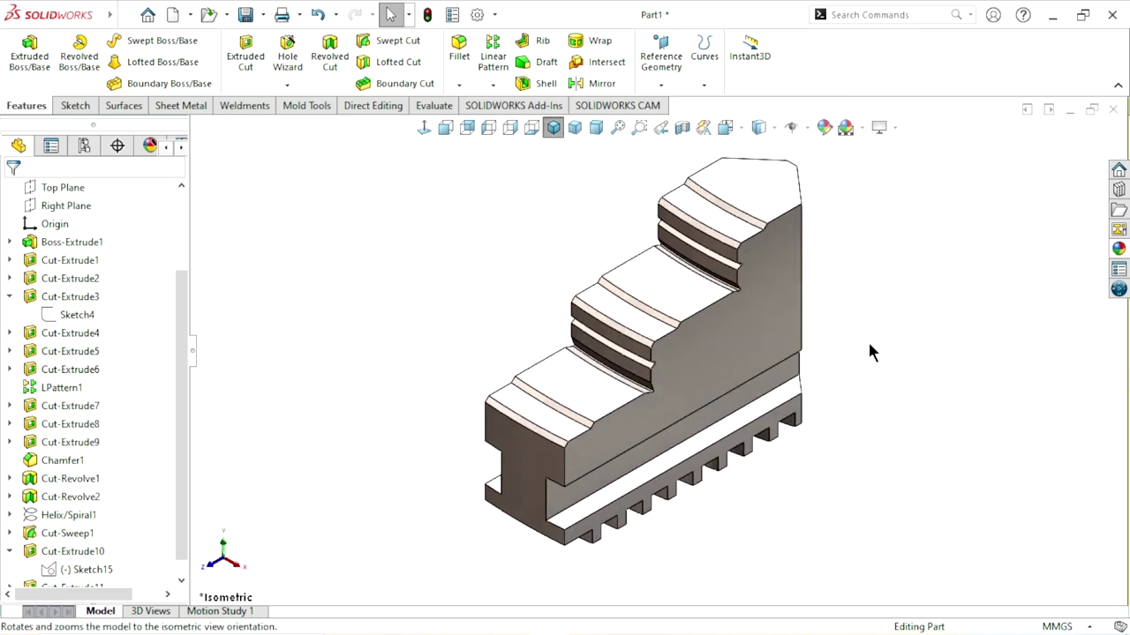
mouse_move(869, 351)
middle_down()
mouse_move(852, 311)
mouse_move(746, 302)
middle_up()
scroll(709, 345, down, 2)
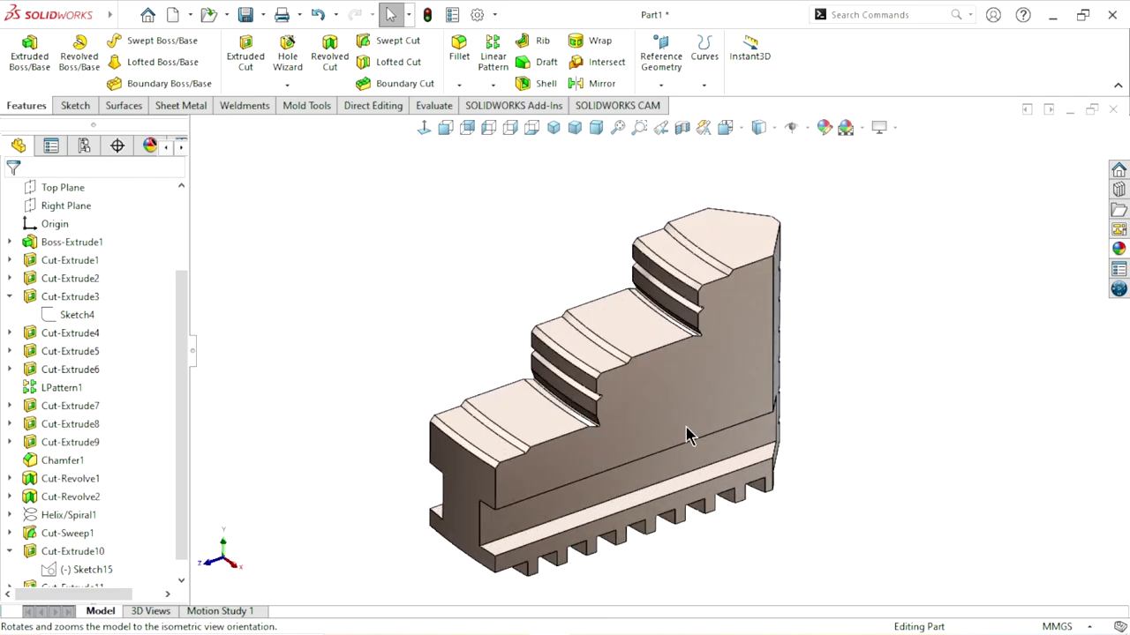
middle_drag(687, 435, 685, 416)
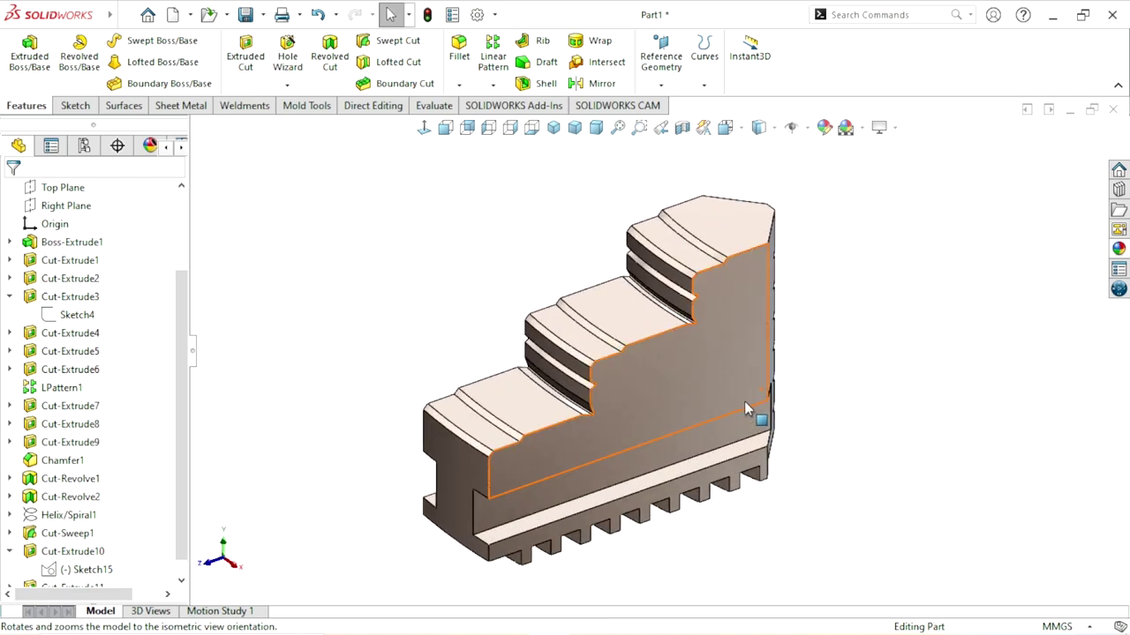
key(ctrl+7)
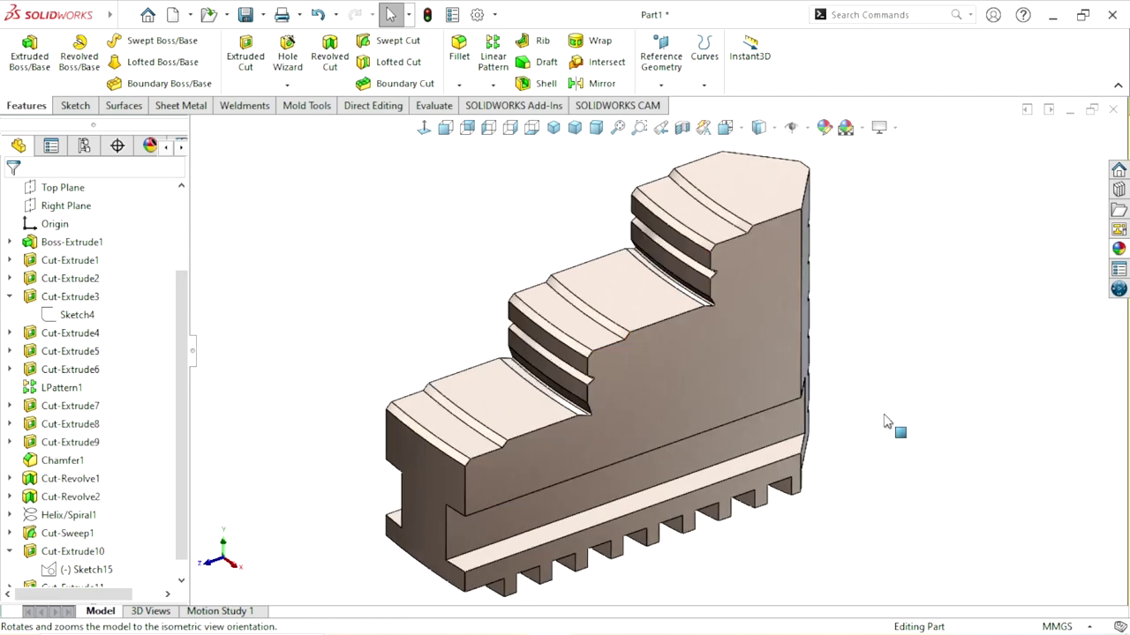